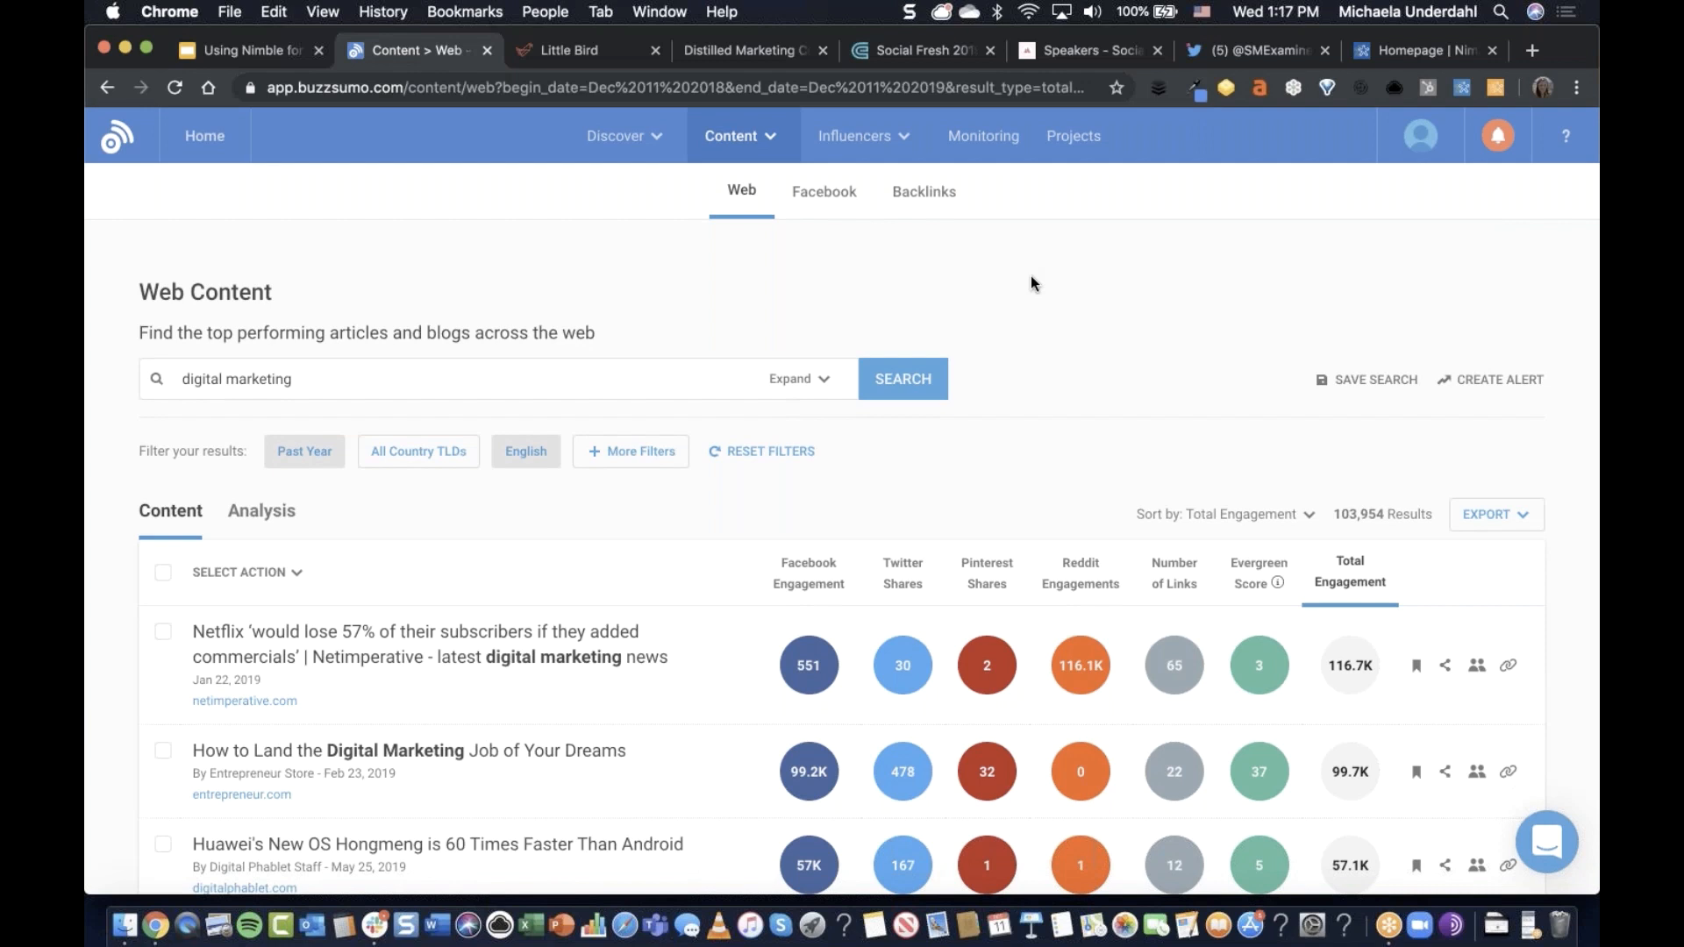
Look at the recent searches and the additional filter options for the digital marketing web content search.
{"action": "scroll", "coordinate": [924, 282], "scroll_direction": "down", "scroll_amount": 1}
{"action": "left_click", "coordinate": [365, 355]}
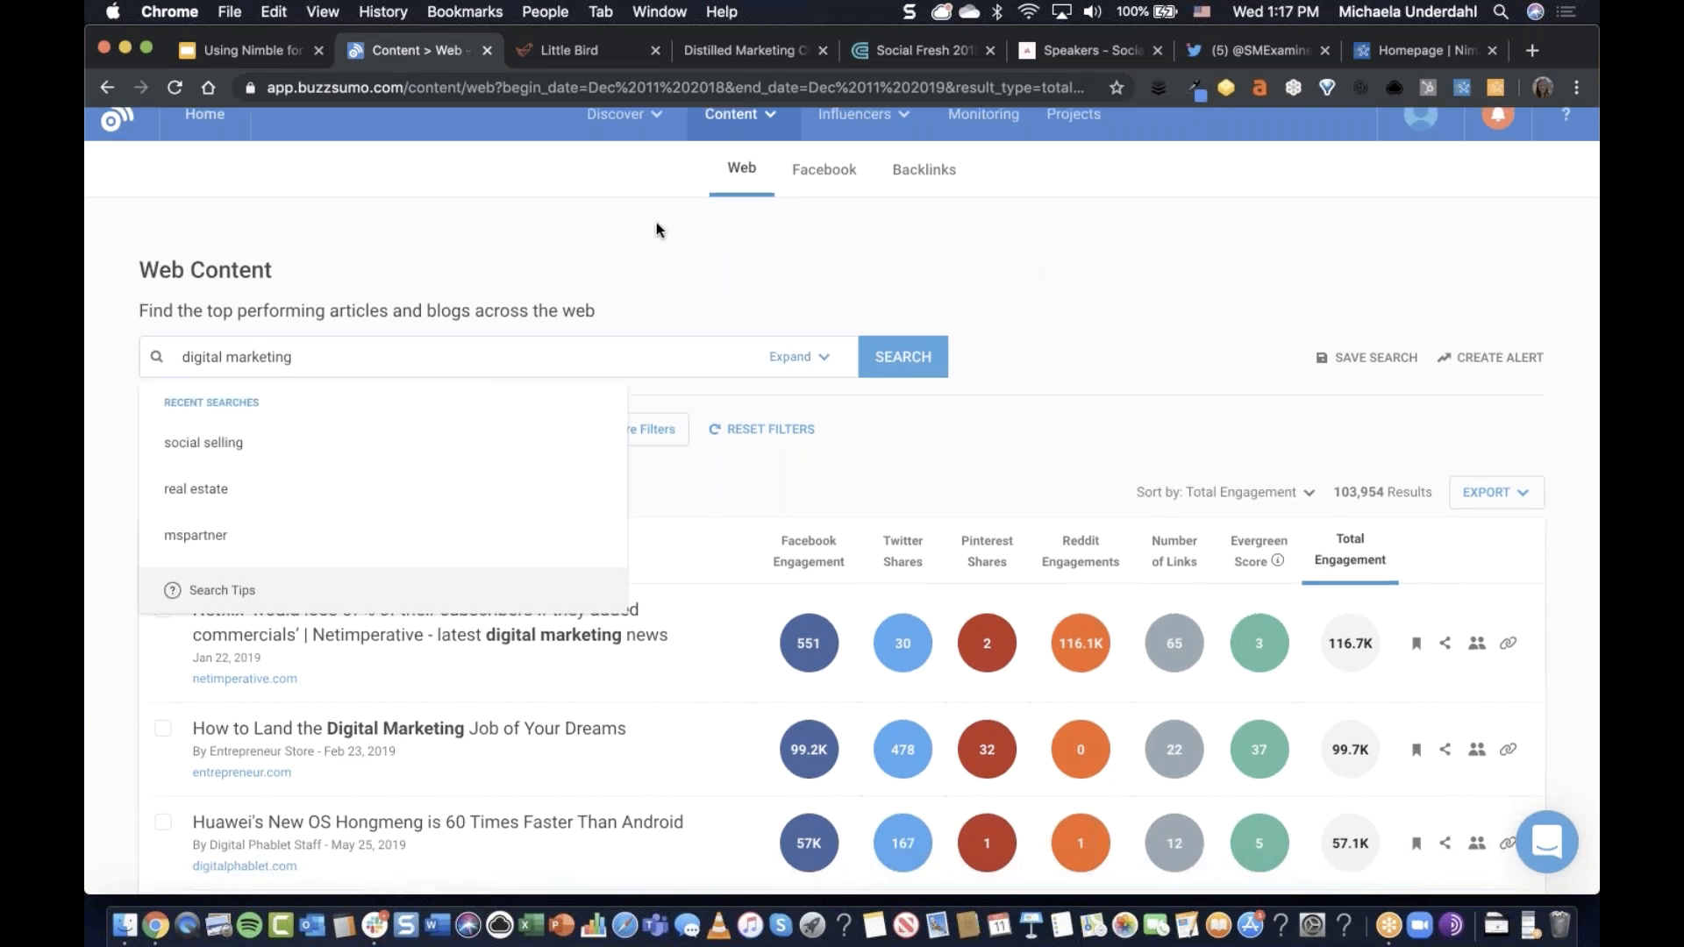
{"action": "left_click", "coordinate": [666, 248]}
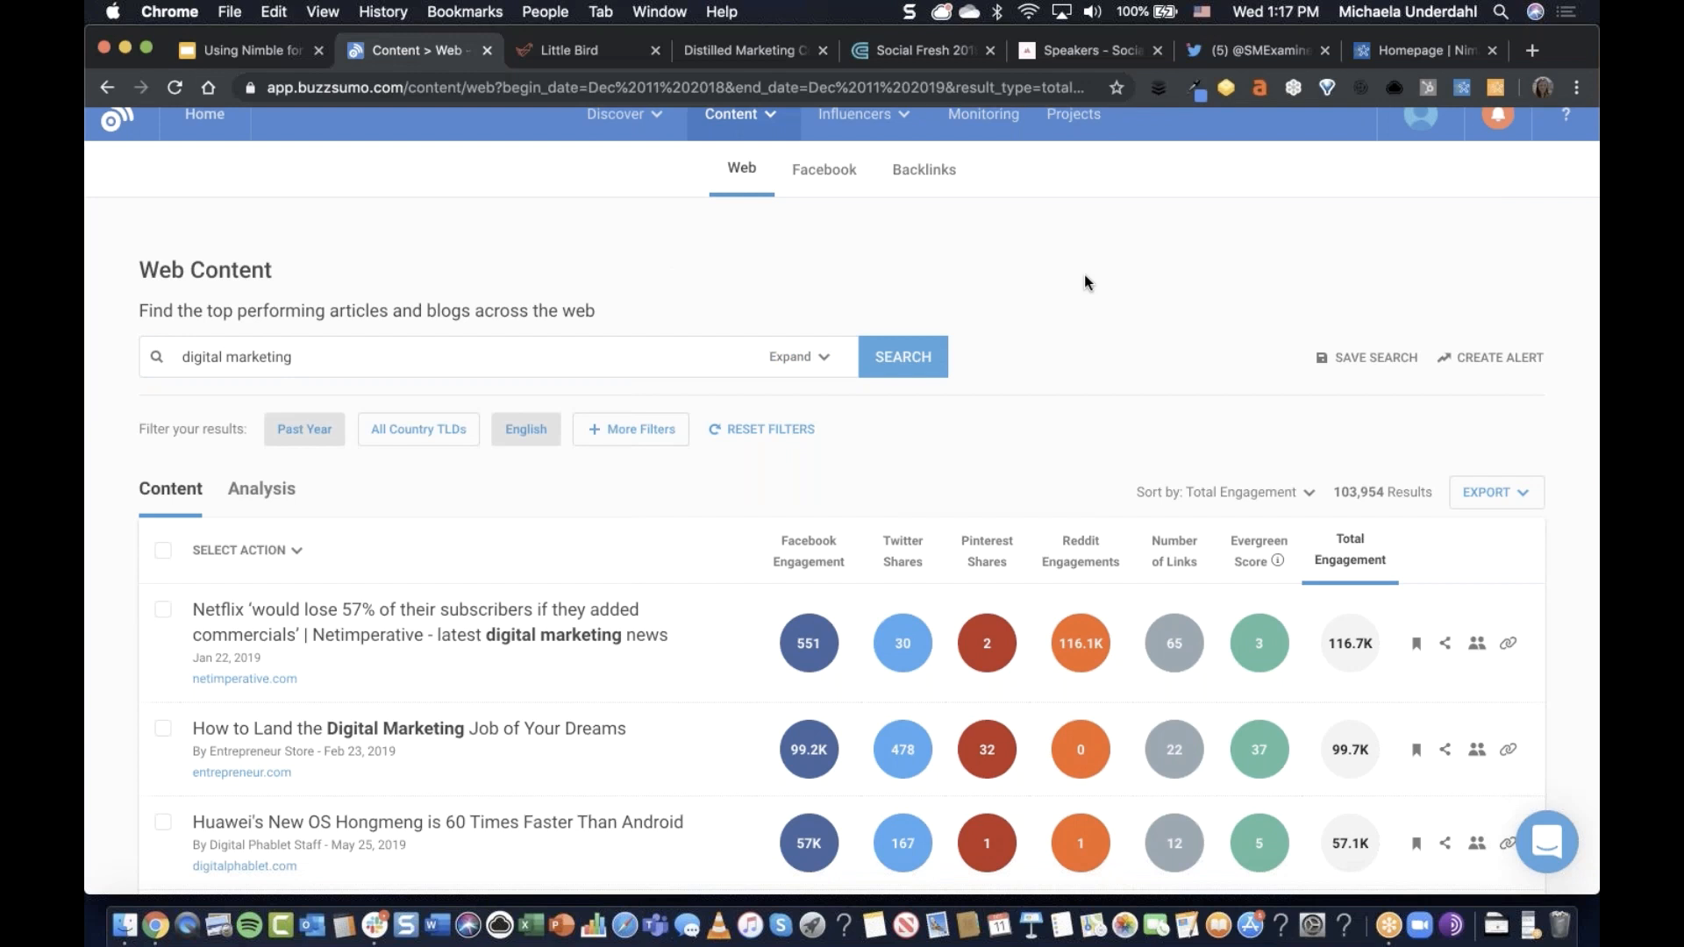
{"action": "scroll", "coordinate": [1085, 283], "scroll_direction": "down", "scroll_amount": 1}
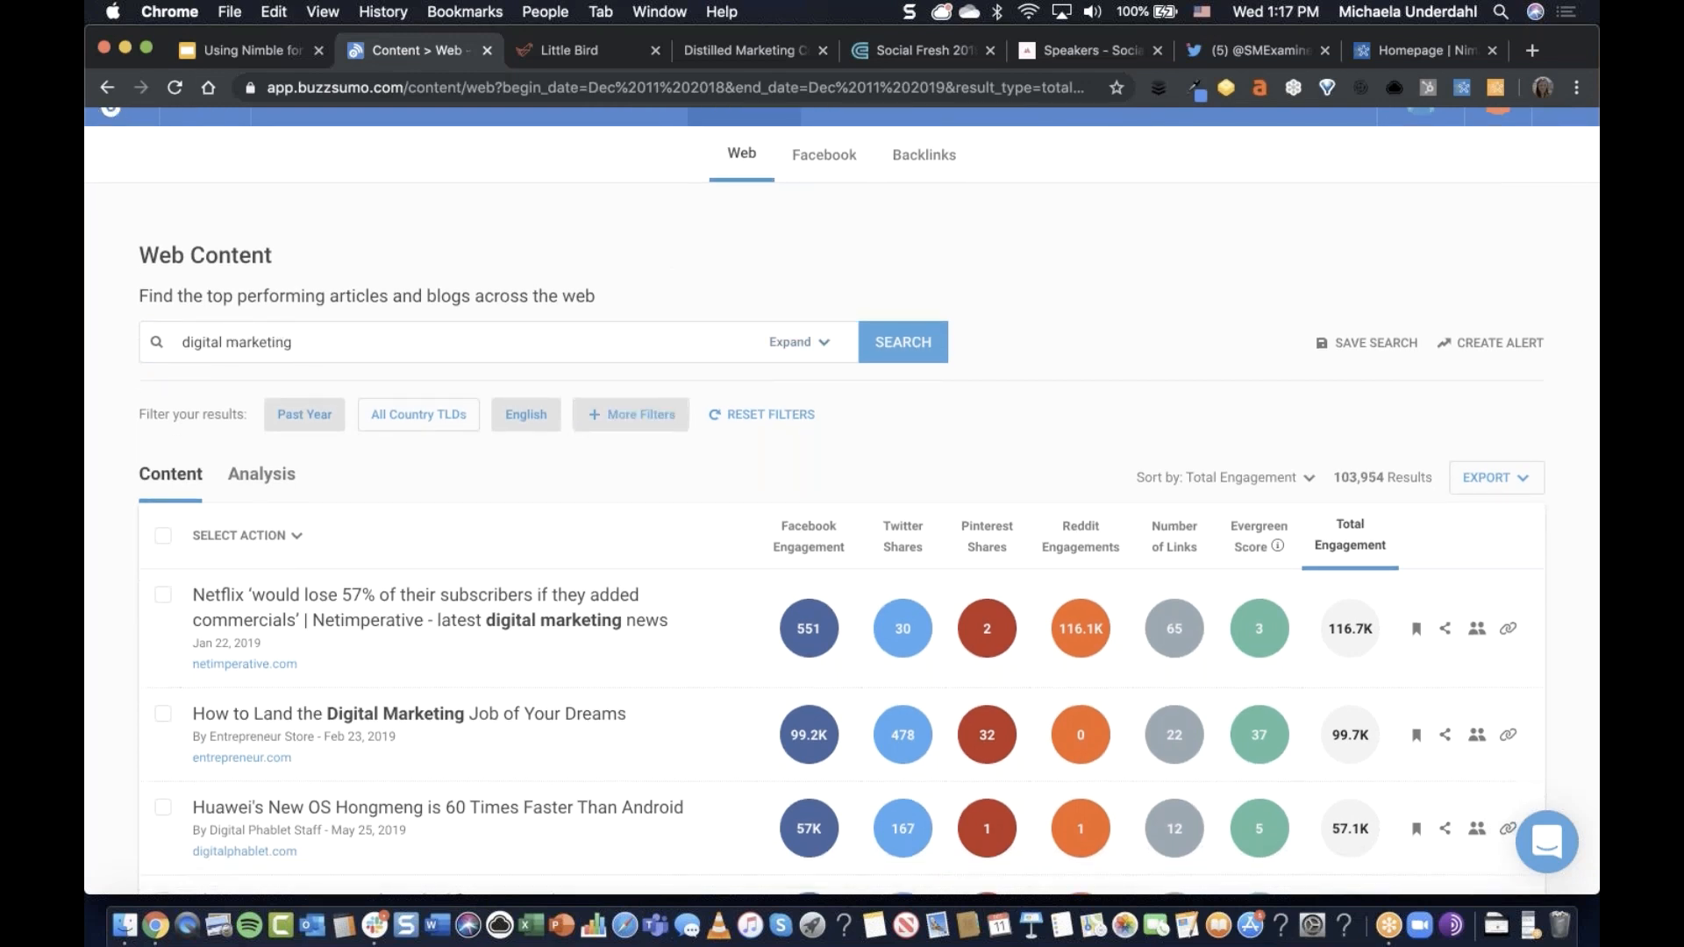
{"action": "left_click", "coordinate": [638, 415]}
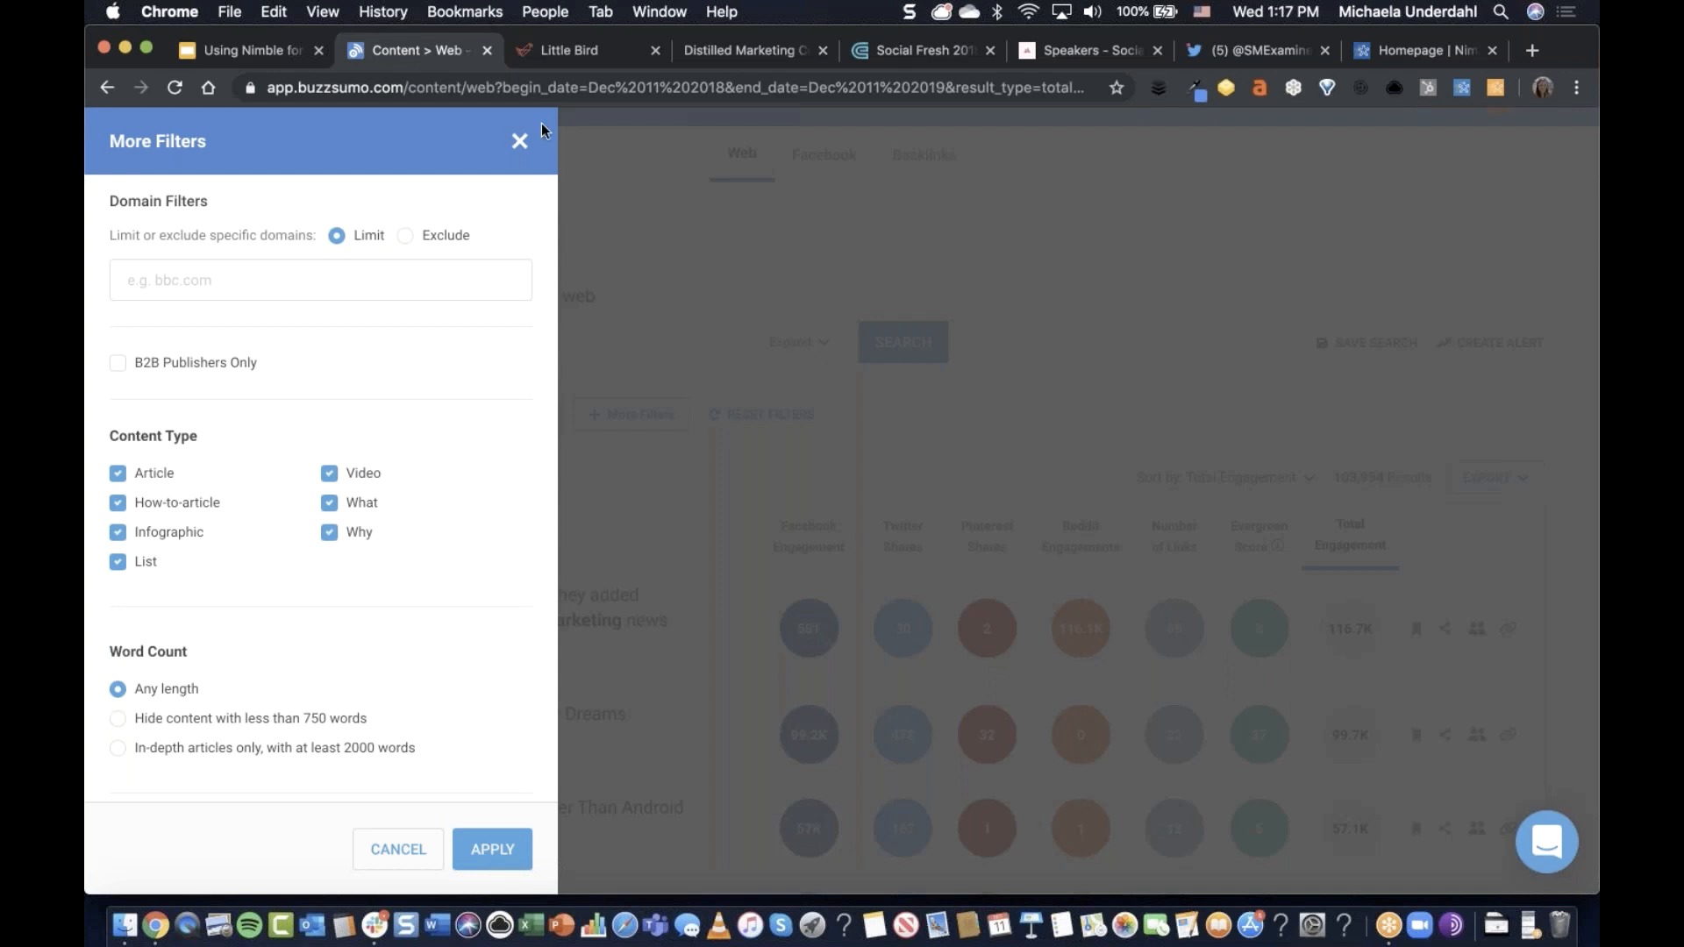
{"action": "left_click", "coordinate": [520, 142]}
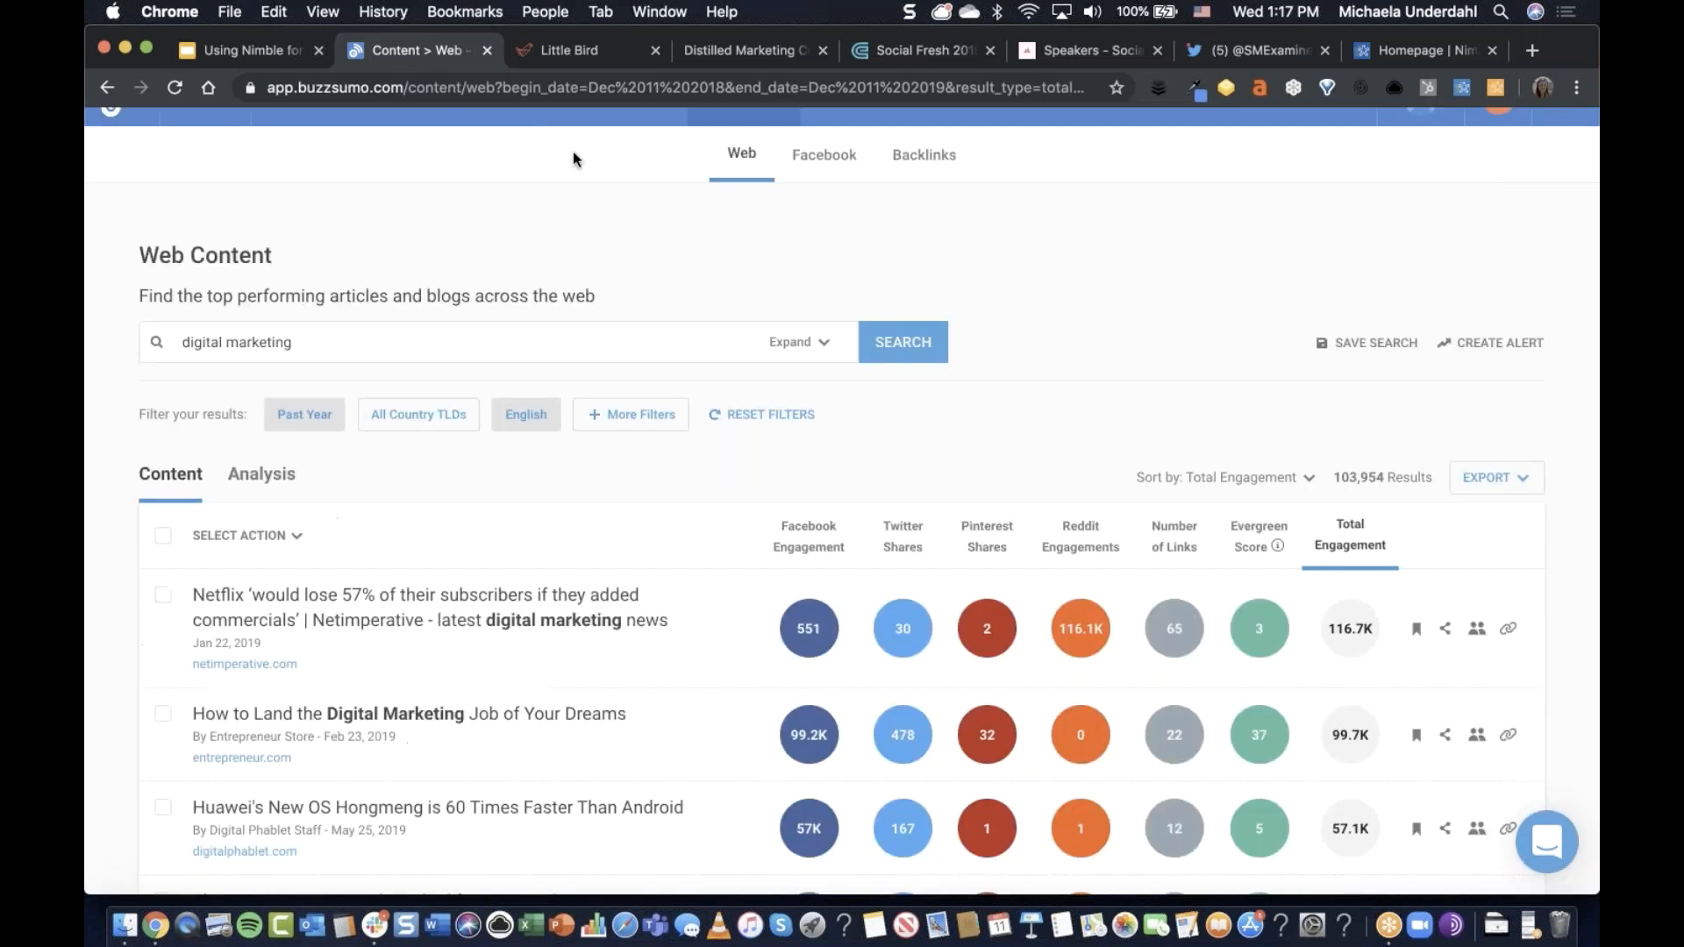
Examine the digital marketing articles with their social shares, links, evergreen scores and total engagement.
{"action": "scroll", "coordinate": [1130, 386], "scroll_direction": "down", "scroll_amount": 2}
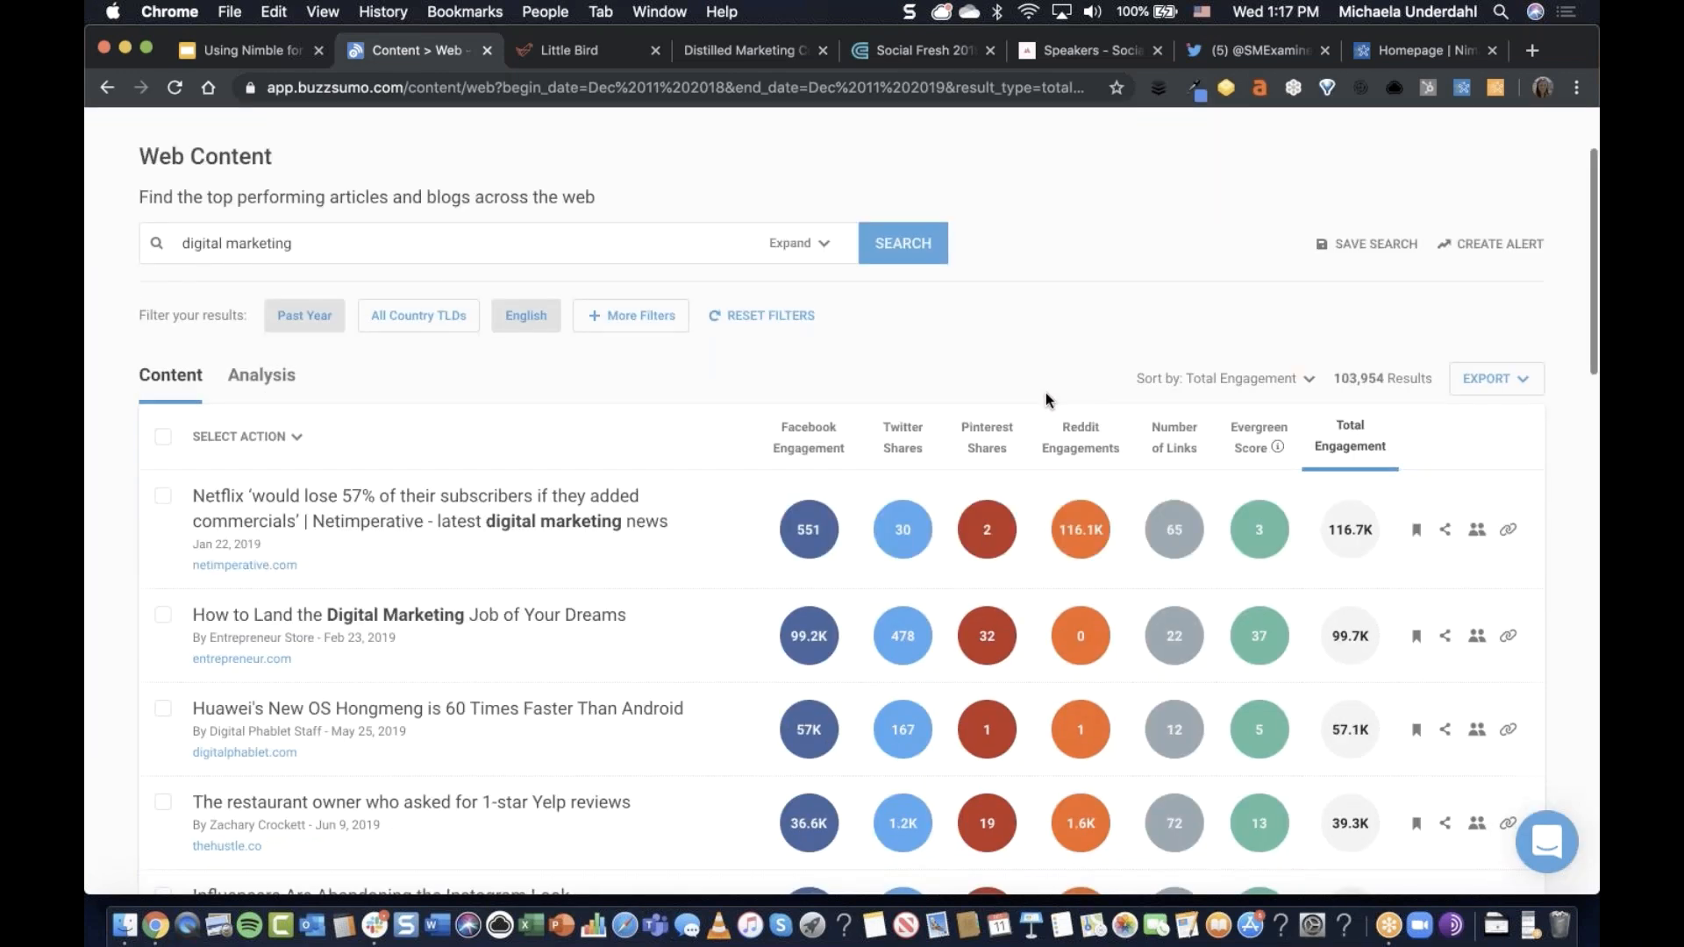
{"action": "scroll", "coordinate": [903, 438], "scroll_direction": "down", "scroll_amount": 1}
{"action": "scroll", "coordinate": [761, 480], "scroll_direction": "down", "scroll_amount": 1}
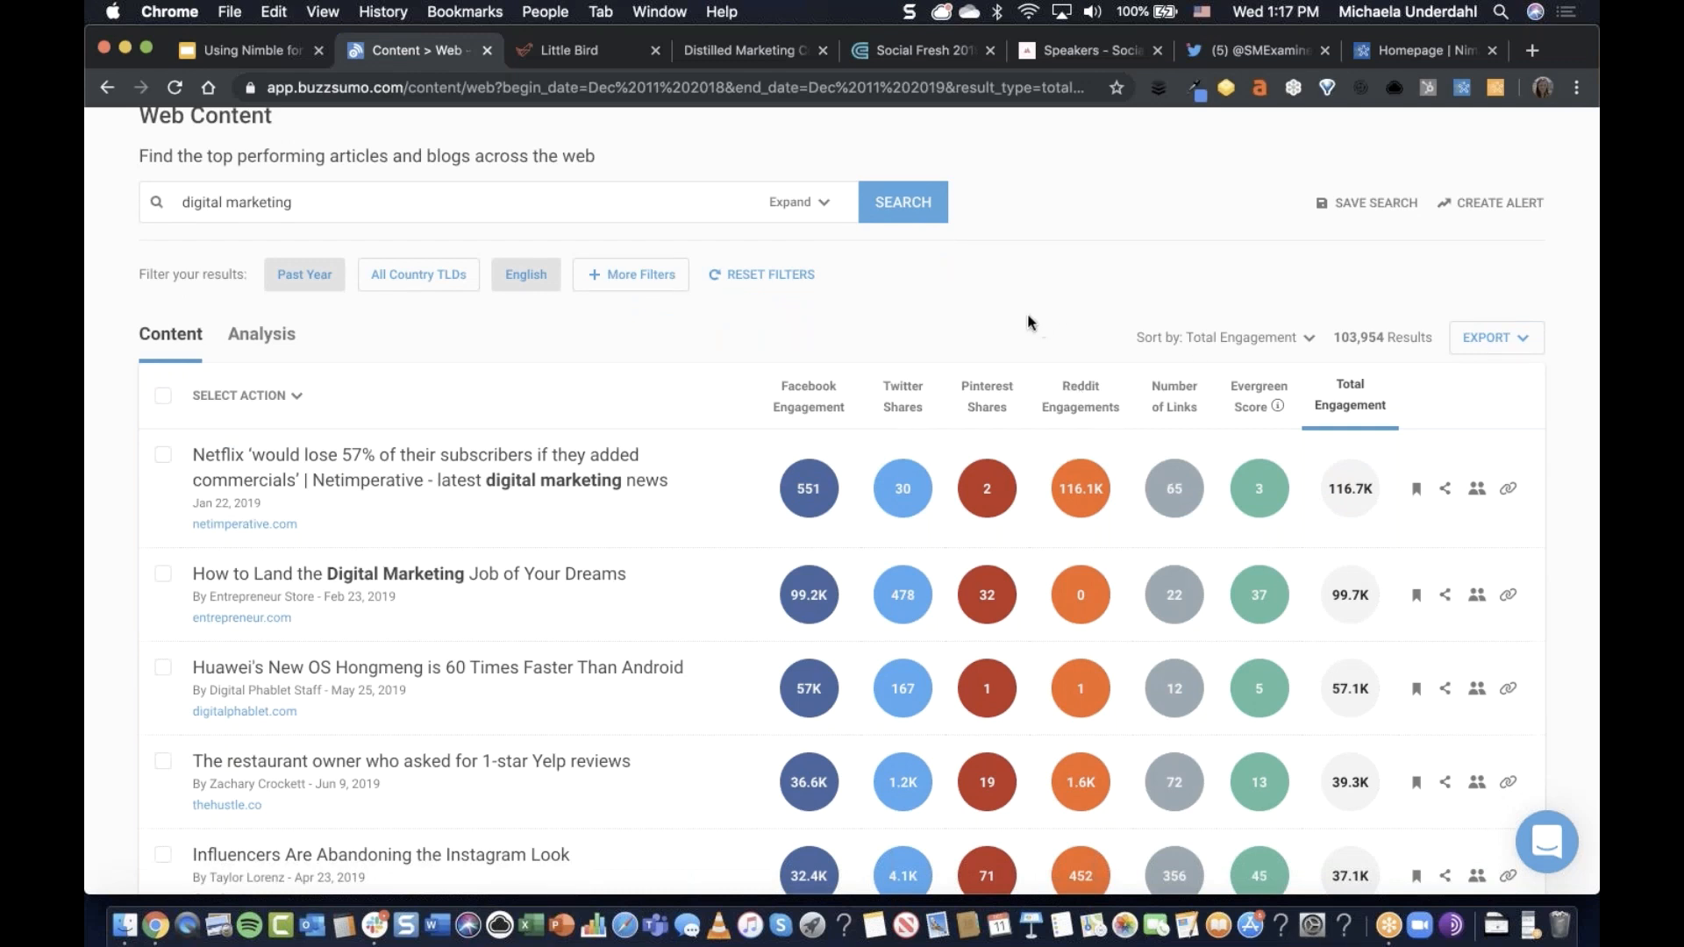
{"action": "scroll", "coordinate": [1031, 322], "scroll_direction": "up", "scroll_amount": 1}
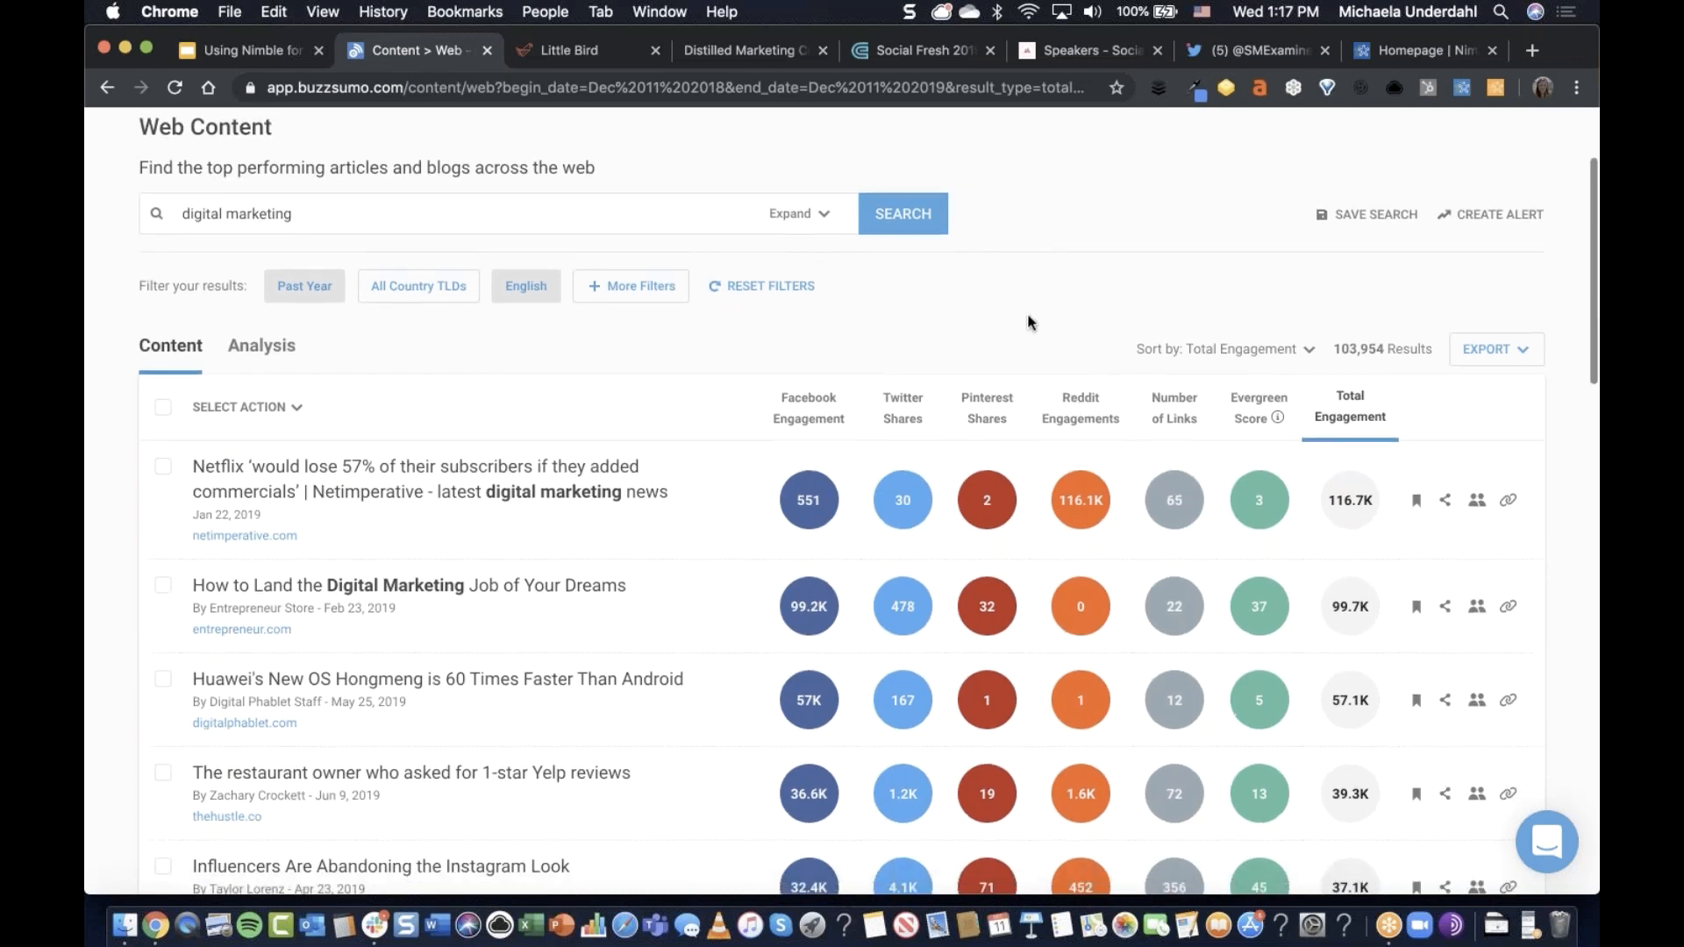
{"action": "scroll", "coordinate": [1030, 322], "scroll_direction": "up", "scroll_amount": 1}
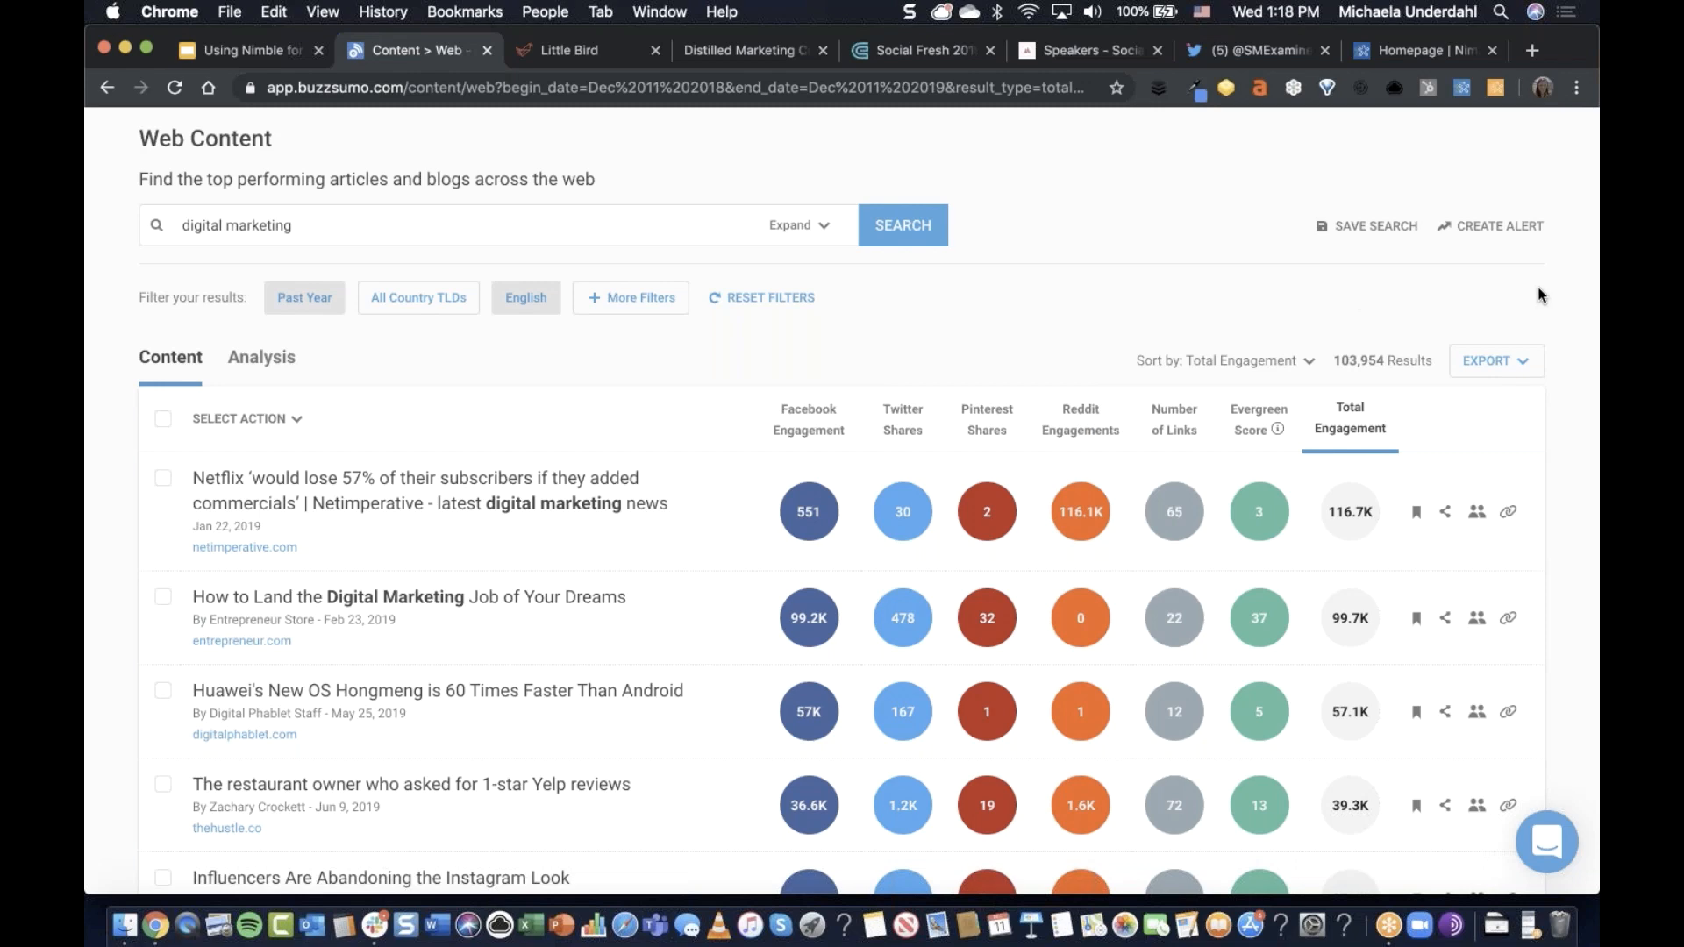
{"action": "scroll", "coordinate": [1540, 296], "scroll_direction": "down", "scroll_amount": 5}
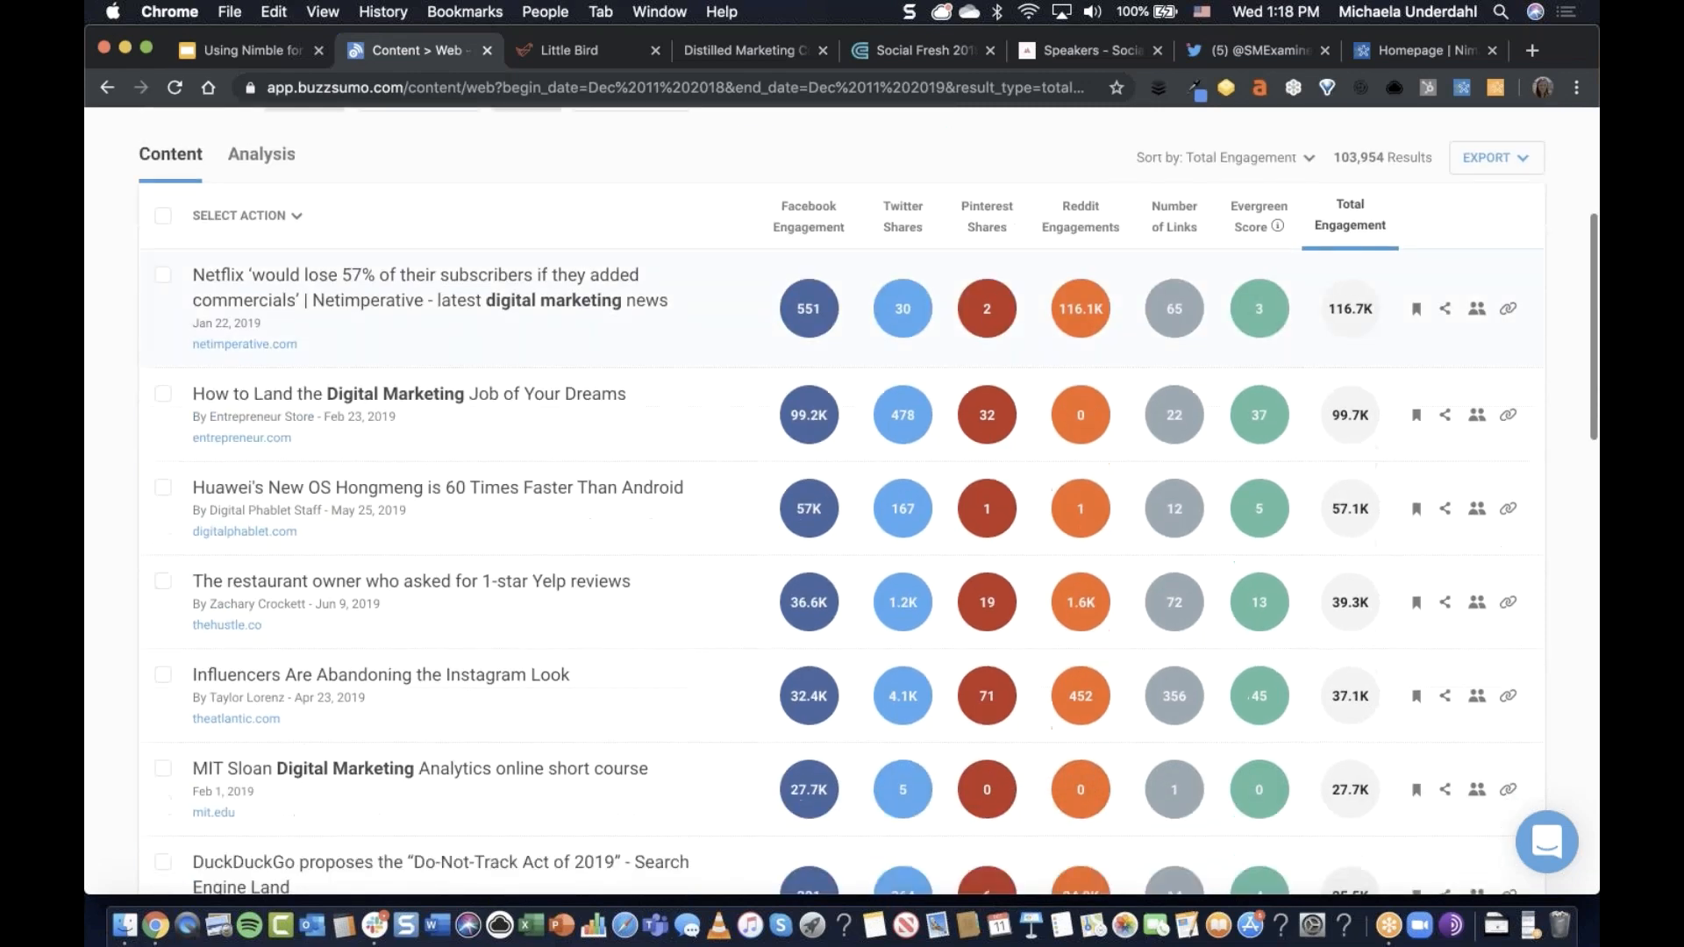
{"action": "scroll", "coordinate": [1576, 293], "scroll_direction": "down", "scroll_amount": 1}
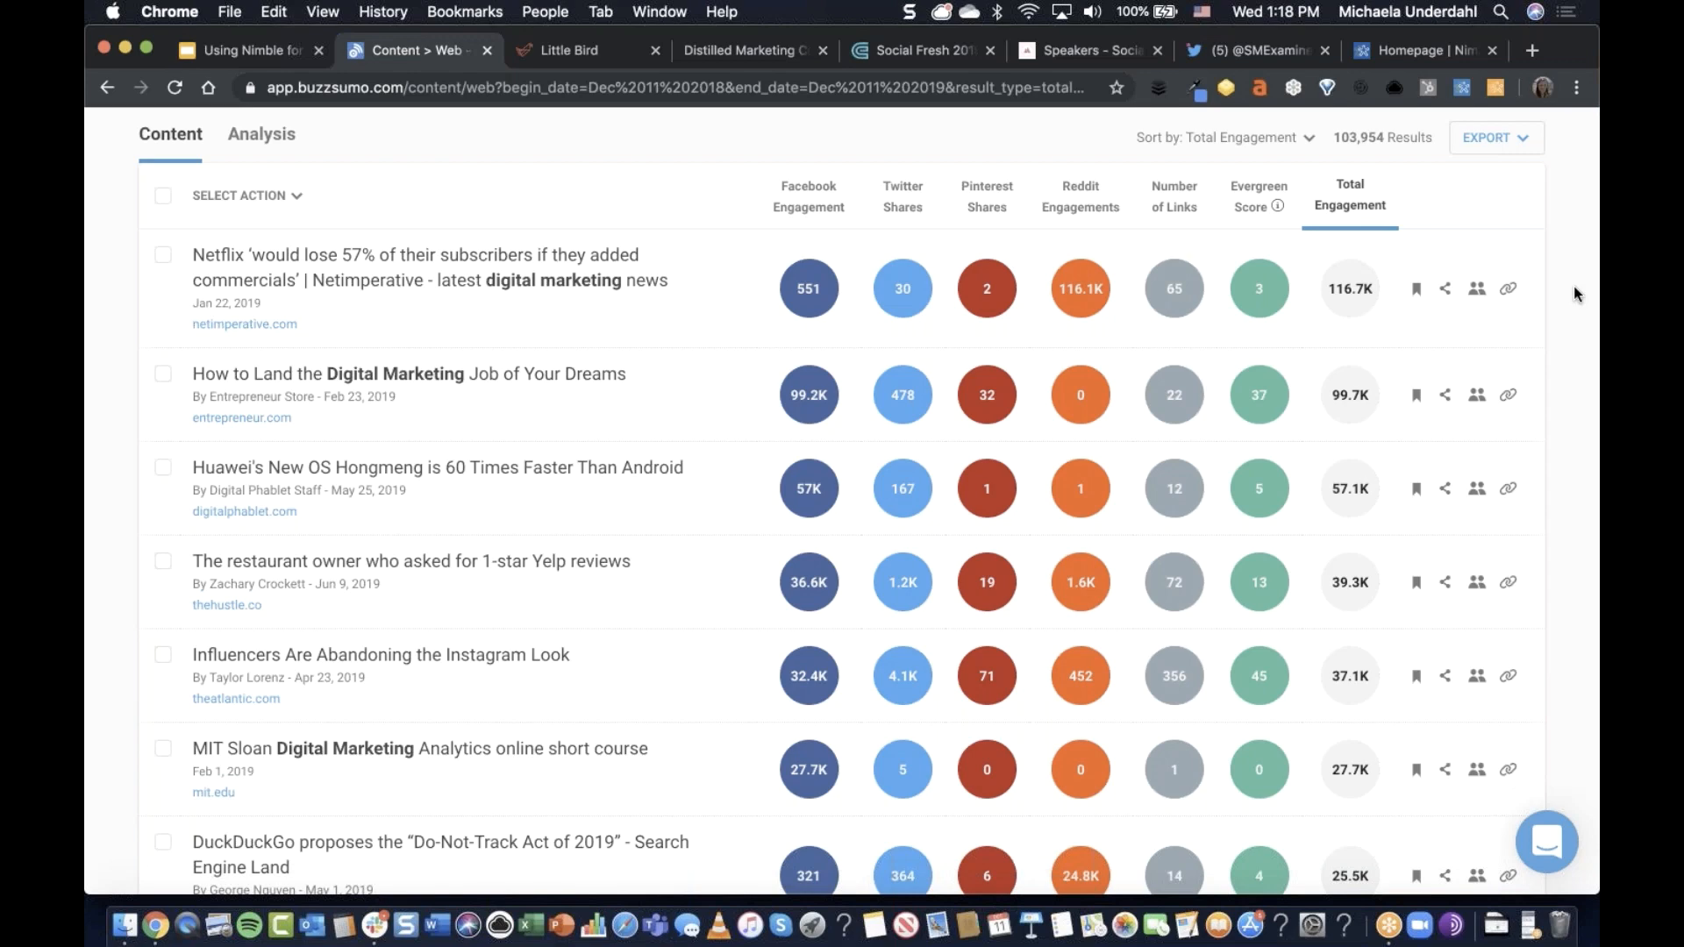
{"action": "scroll", "coordinate": [1573, 286], "scroll_direction": "up", "scroll_amount": 4}
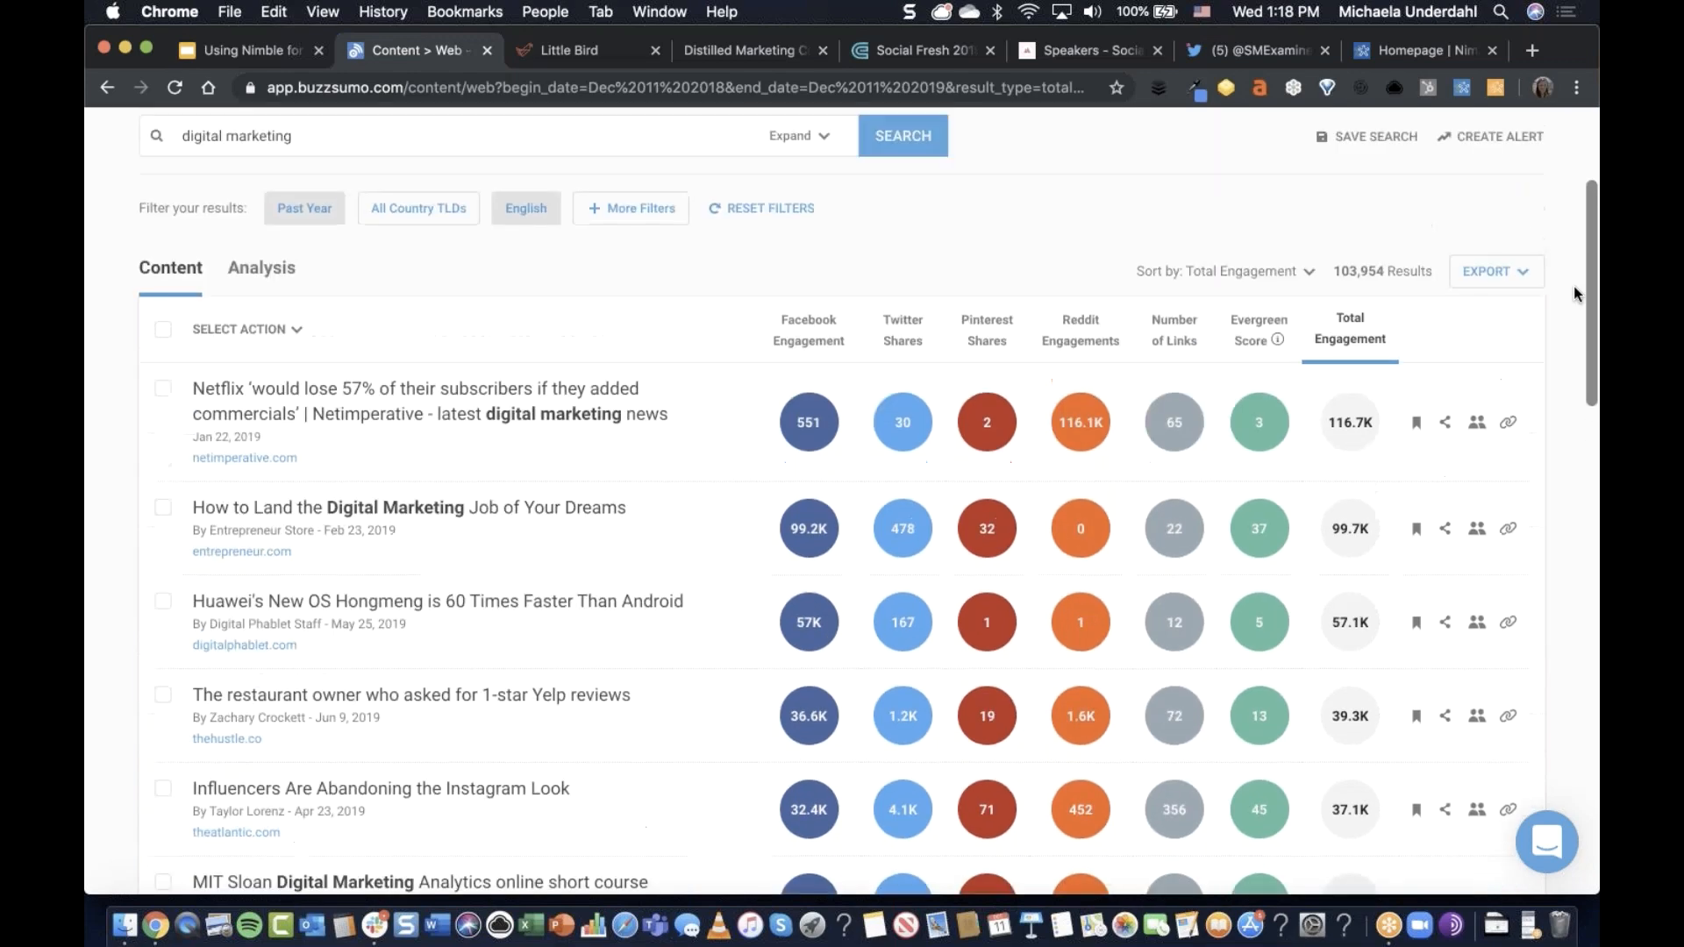
{"action": "scroll", "coordinate": [1573, 286], "scroll_direction": "up", "scroll_amount": 7}
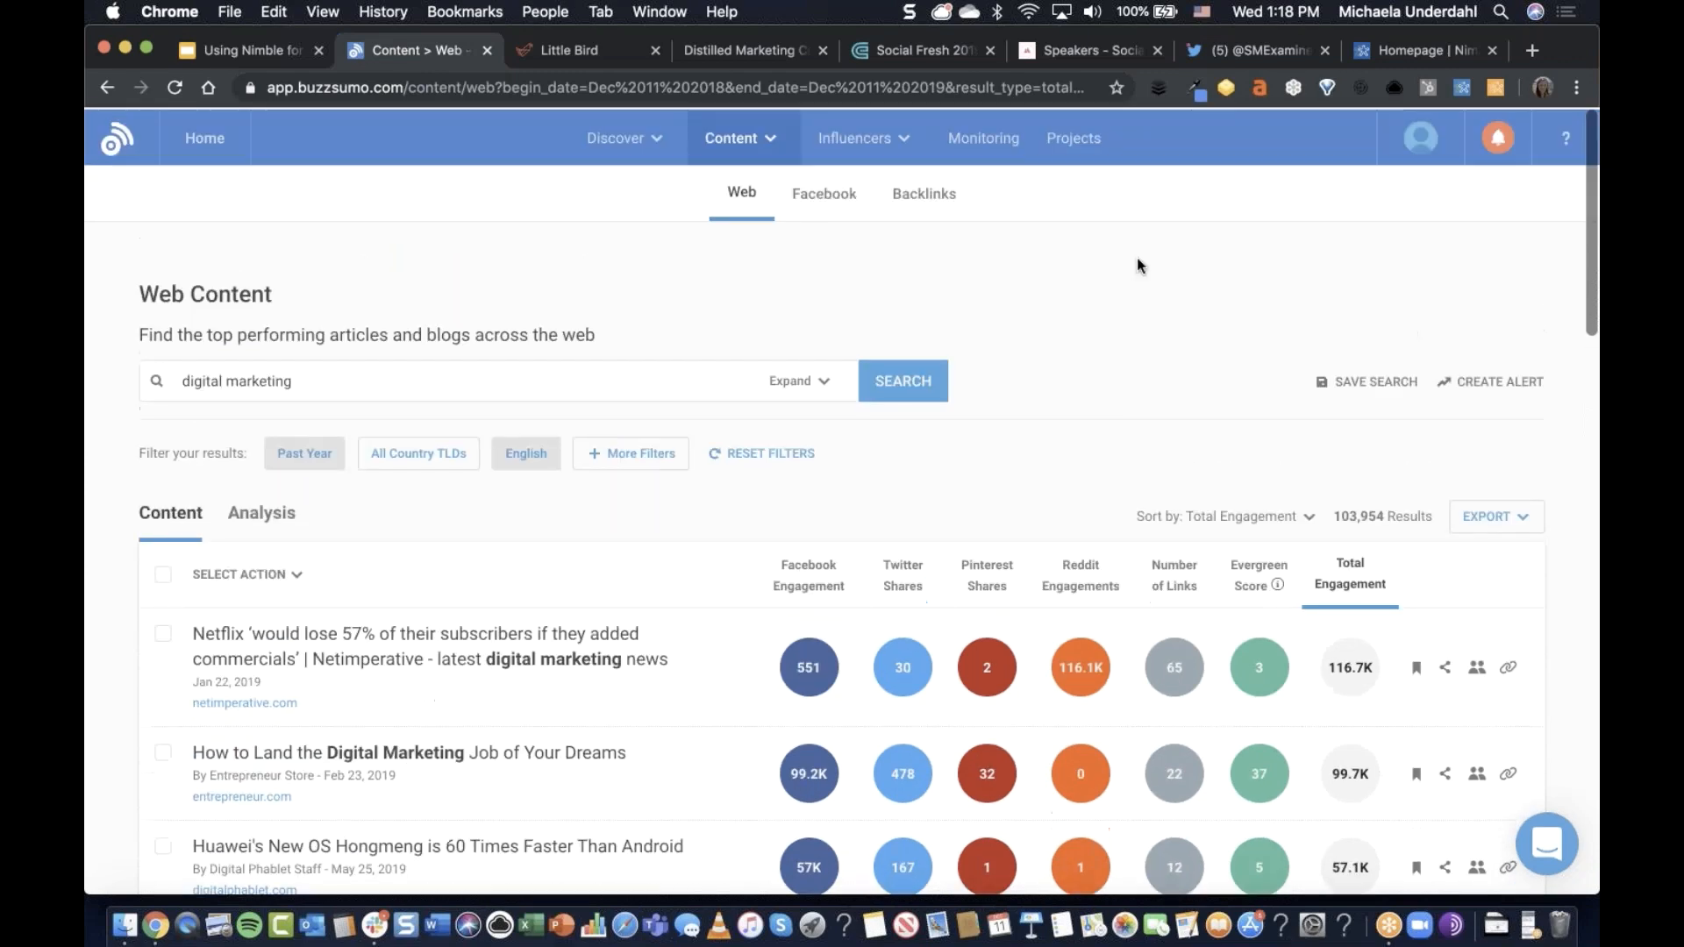
Switch to Little Bird and examine the #CMWorld report's communities and their leading insiders.
{"action": "left_click", "coordinate": [568, 50]}
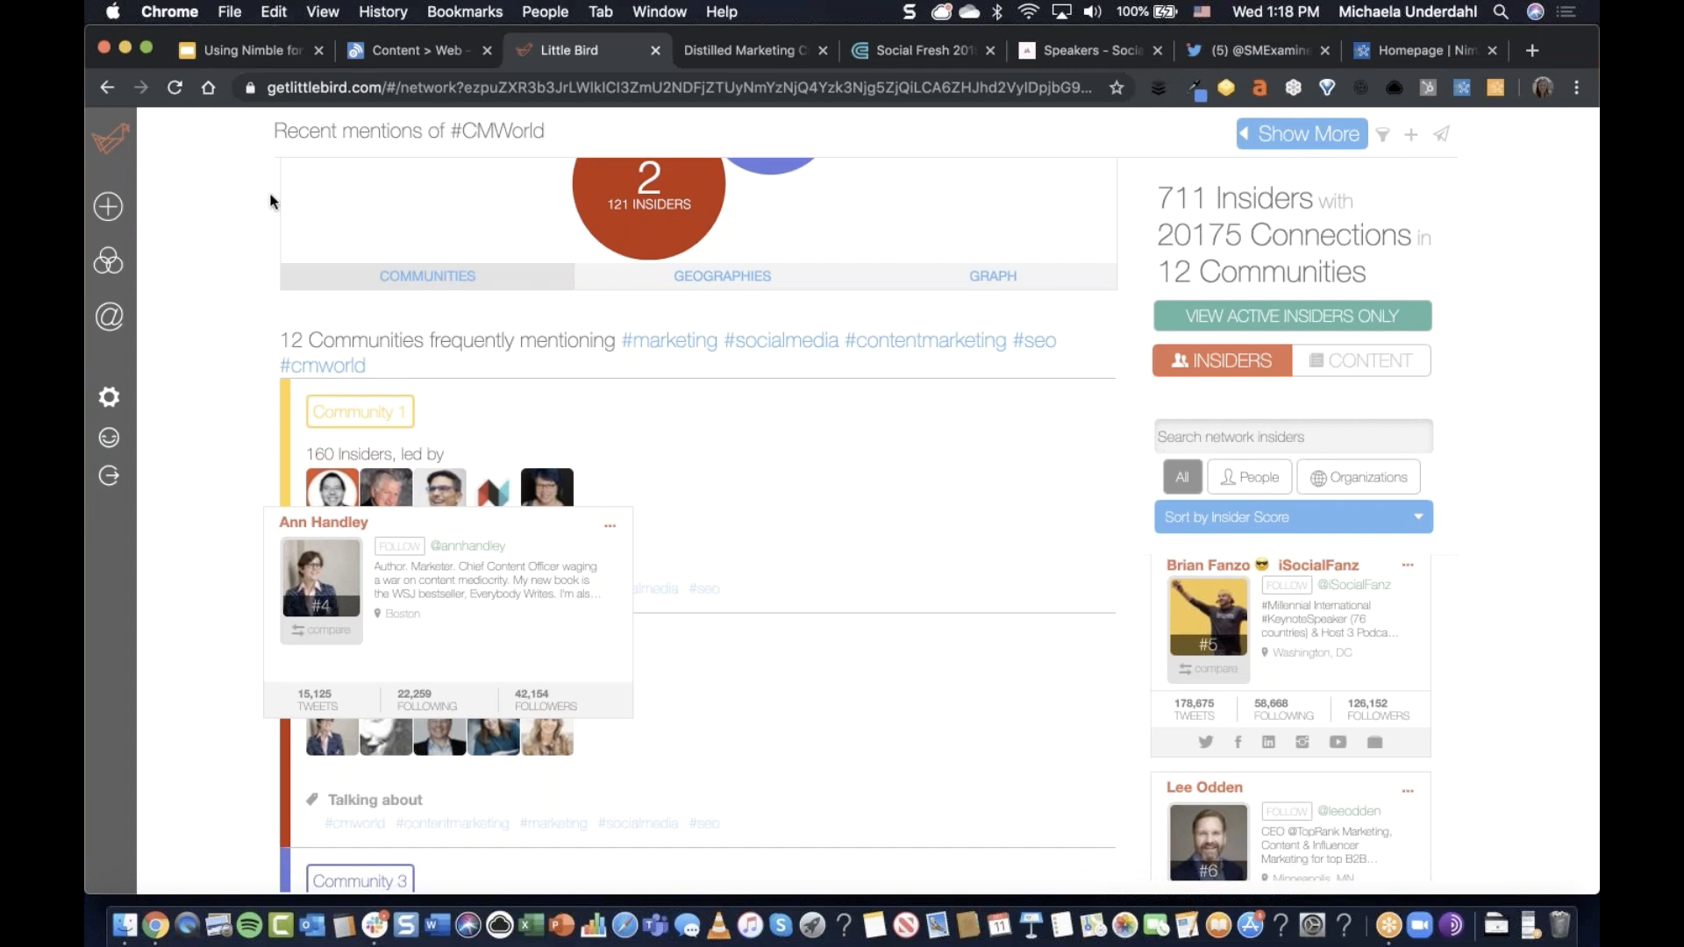
{"action": "scroll", "coordinate": [244, 205], "scroll_direction": "up", "scroll_amount": 1}
{"action": "scroll", "coordinate": [244, 201], "scroll_direction": "up", "scroll_amount": 5}
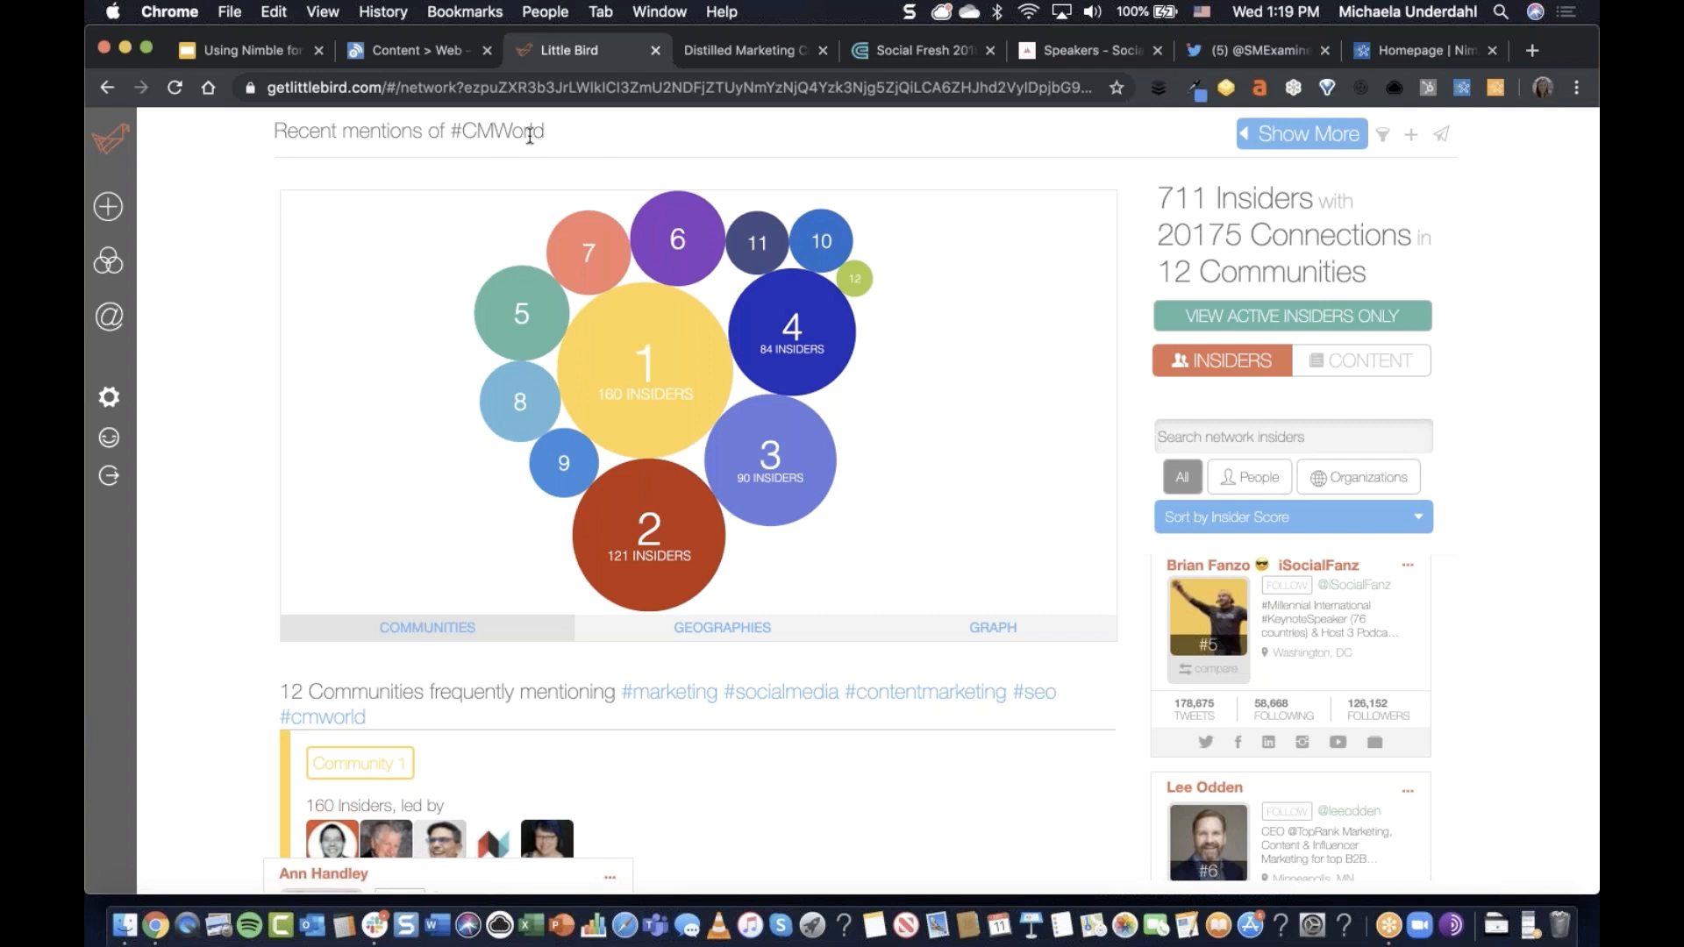
{"action": "scroll", "coordinate": [1091, 364], "scroll_direction": "down", "scroll_amount": 2}
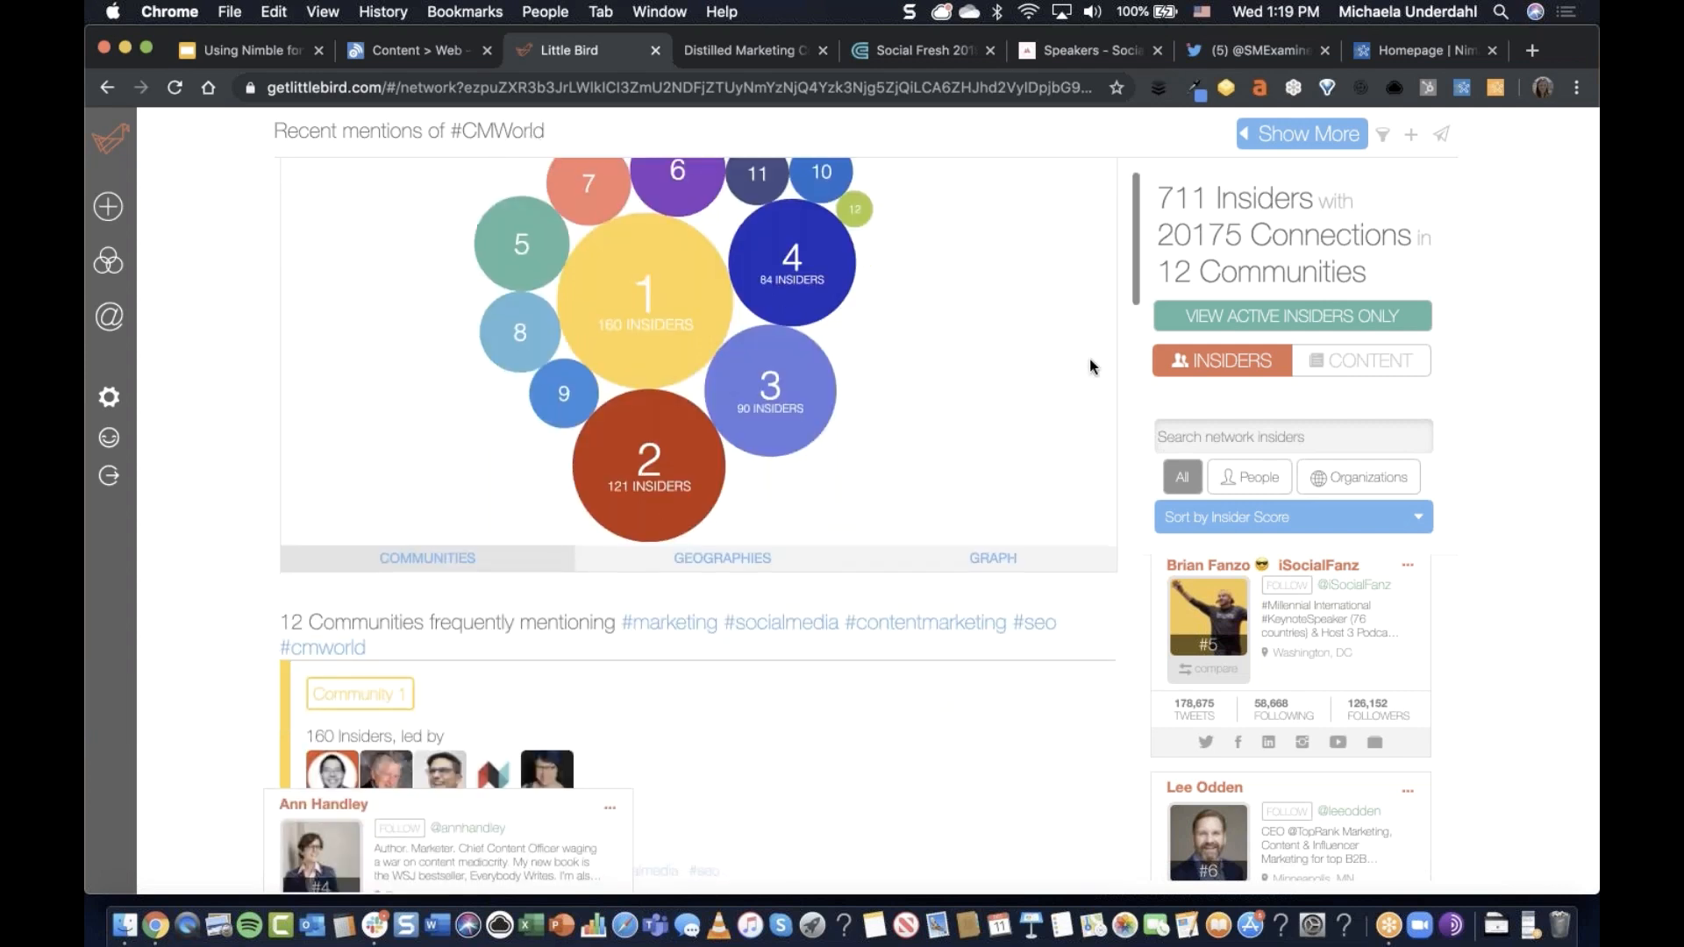
{"action": "scroll", "coordinate": [1090, 360], "scroll_direction": "down", "scroll_amount": 3}
{"action": "scroll", "coordinate": [1135, 372], "scroll_direction": "down", "scroll_amount": 3}
{"action": "right_click", "coordinate": [1135, 372]}
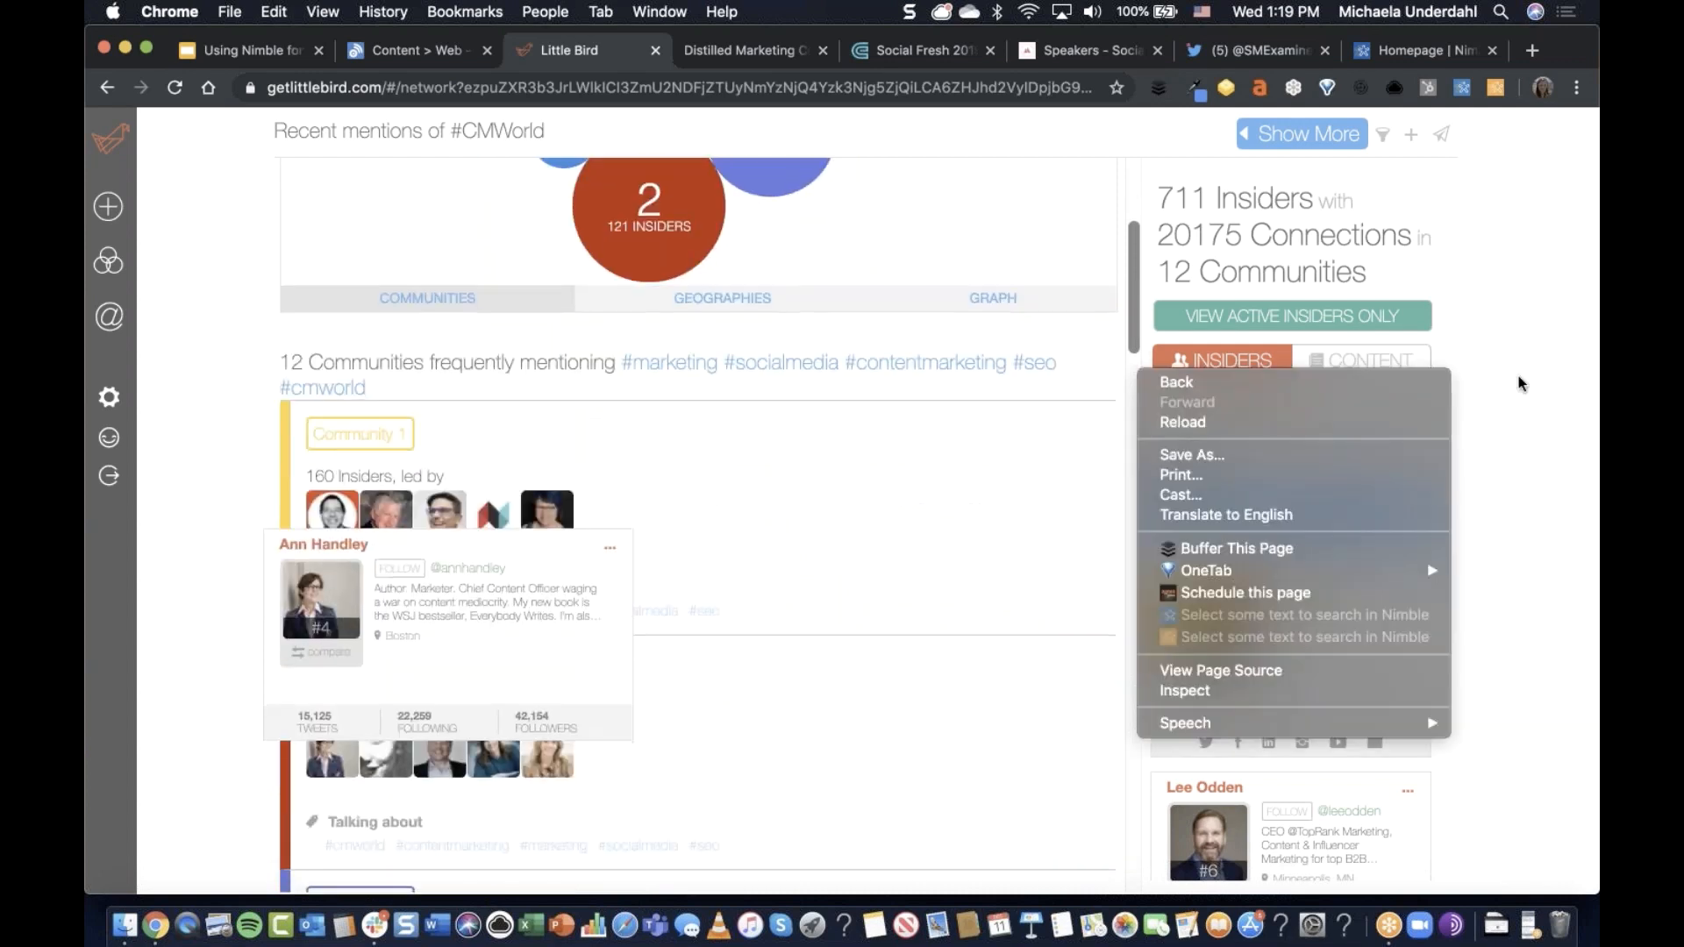
{"action": "left_click", "coordinate": [218, 457]}
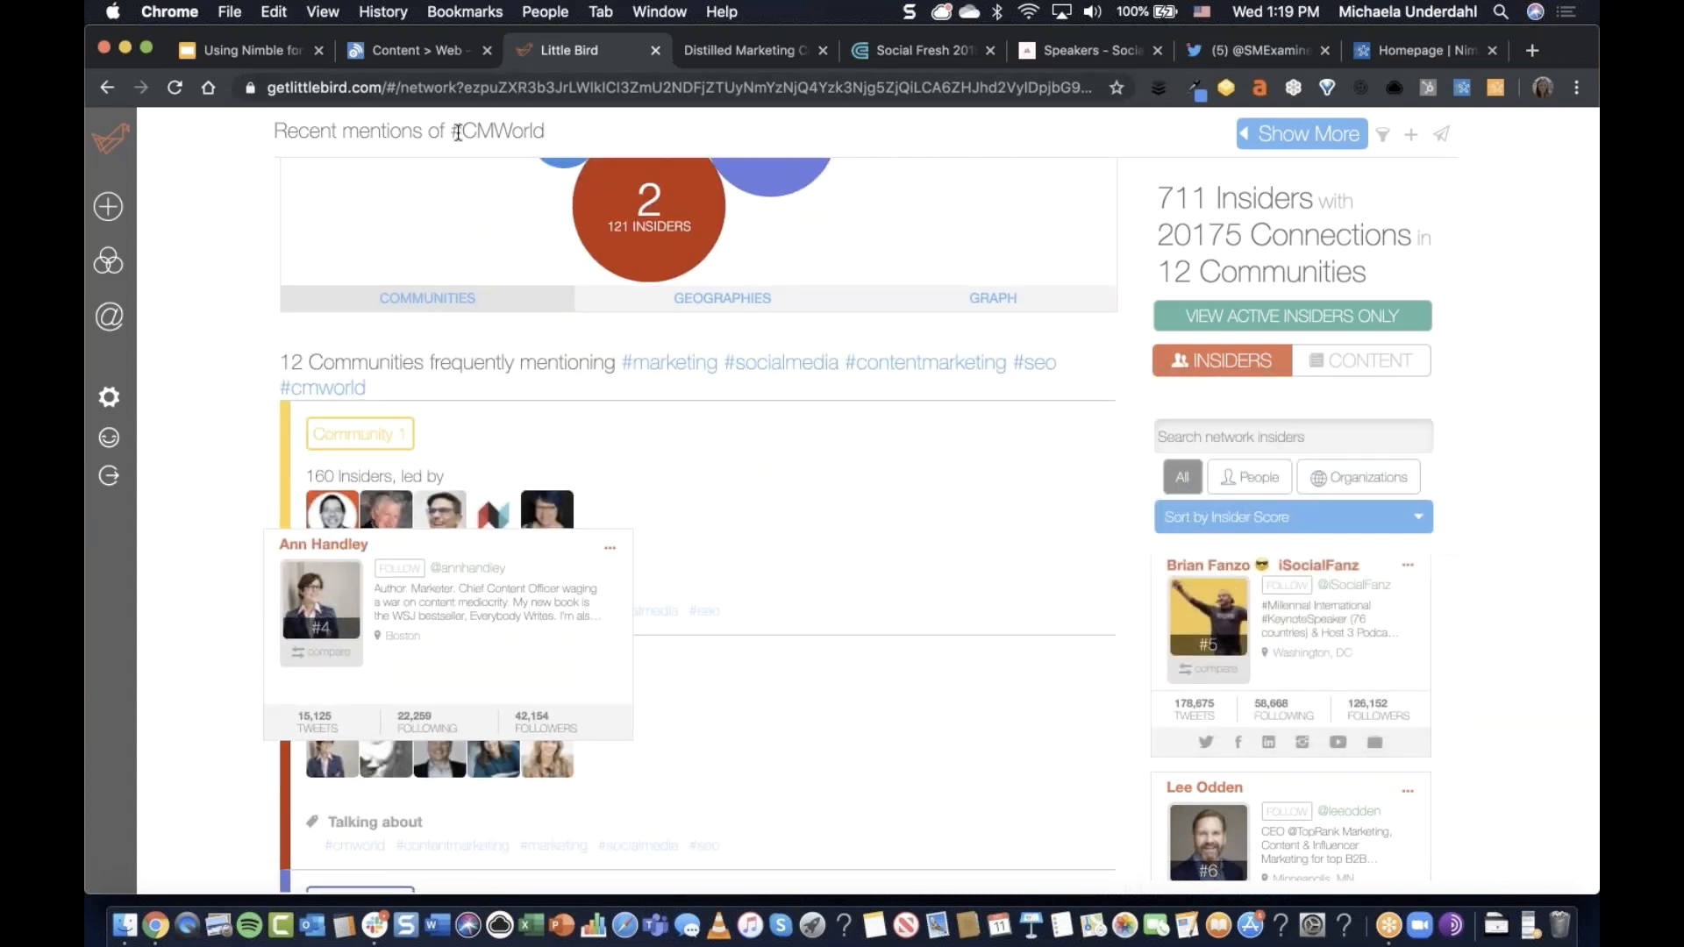
{"action": "left_click_drag", "start_coordinate": [452, 131], "coordinate": [564, 136]}
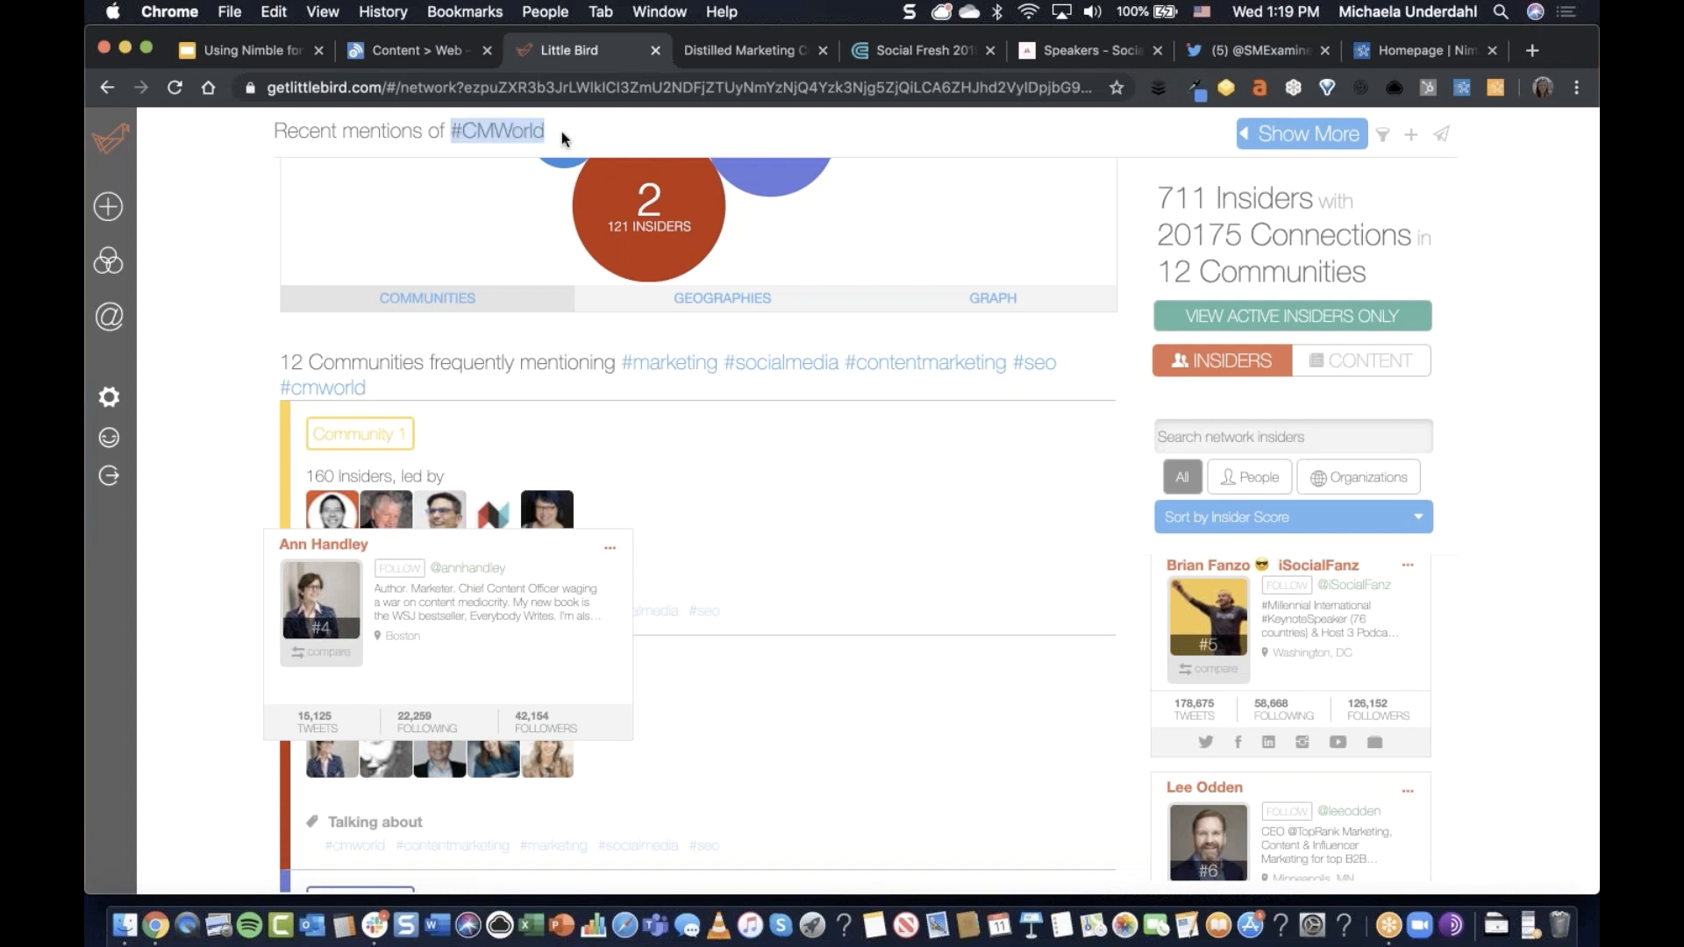
{"action": "left_click", "coordinate": [412, 224]}
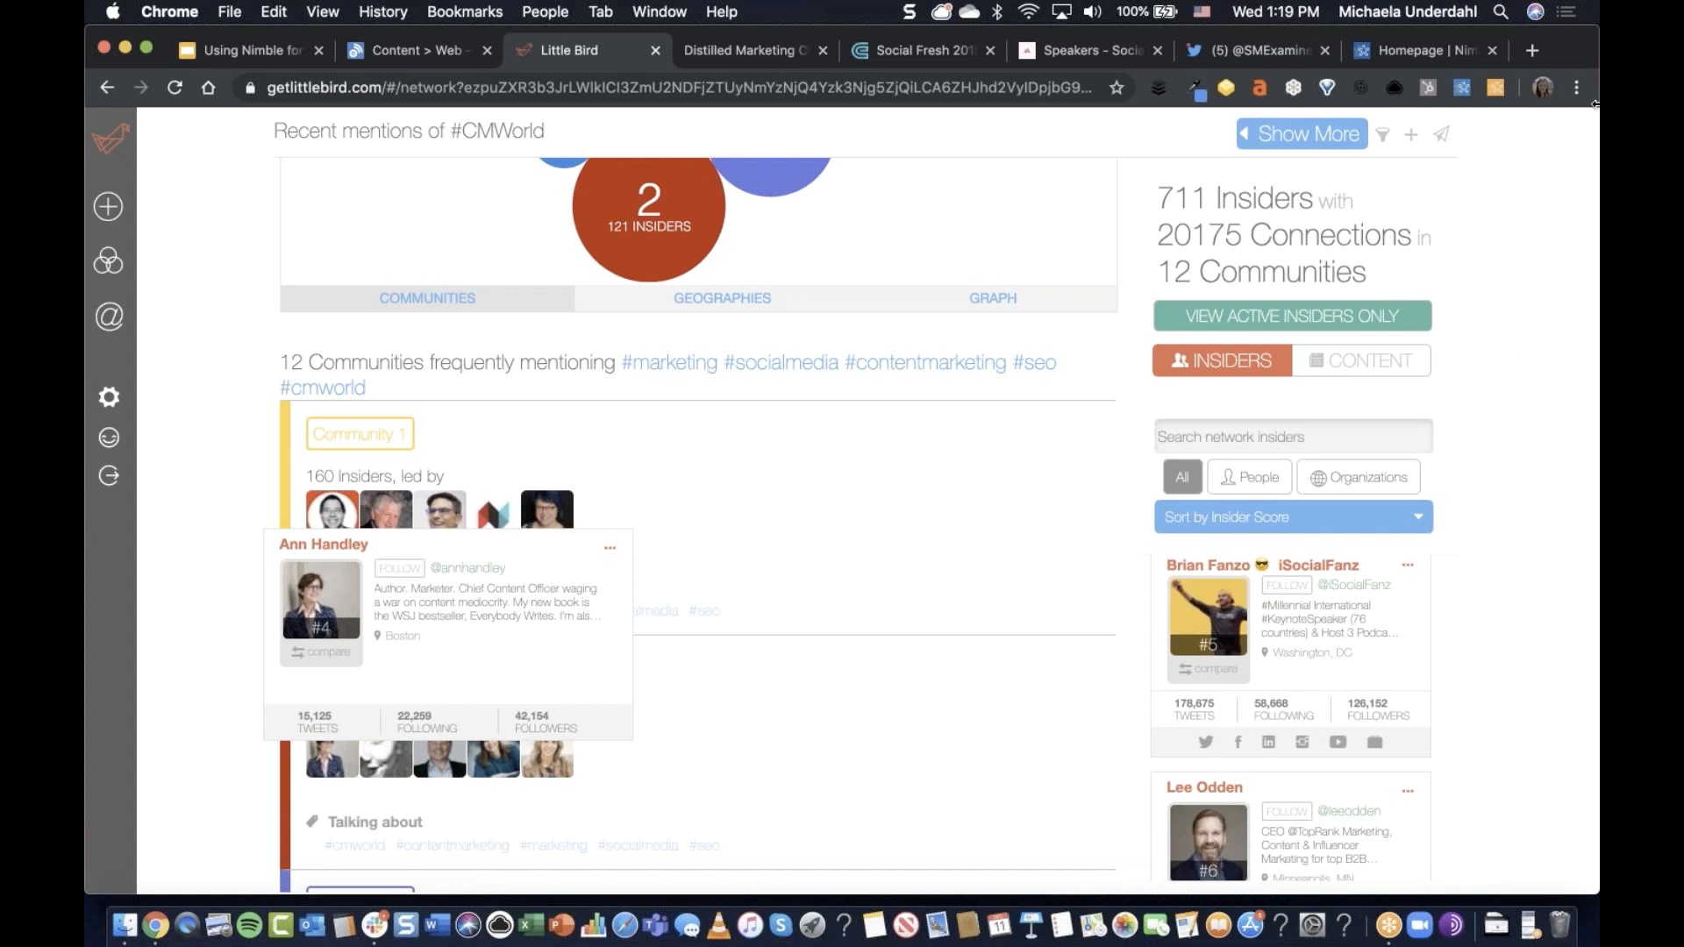
Open the #4 insider's profile in the Nimble Contacts app and follow the contact on Twitter.
{"action": "left_click", "coordinate": [1463, 96]}
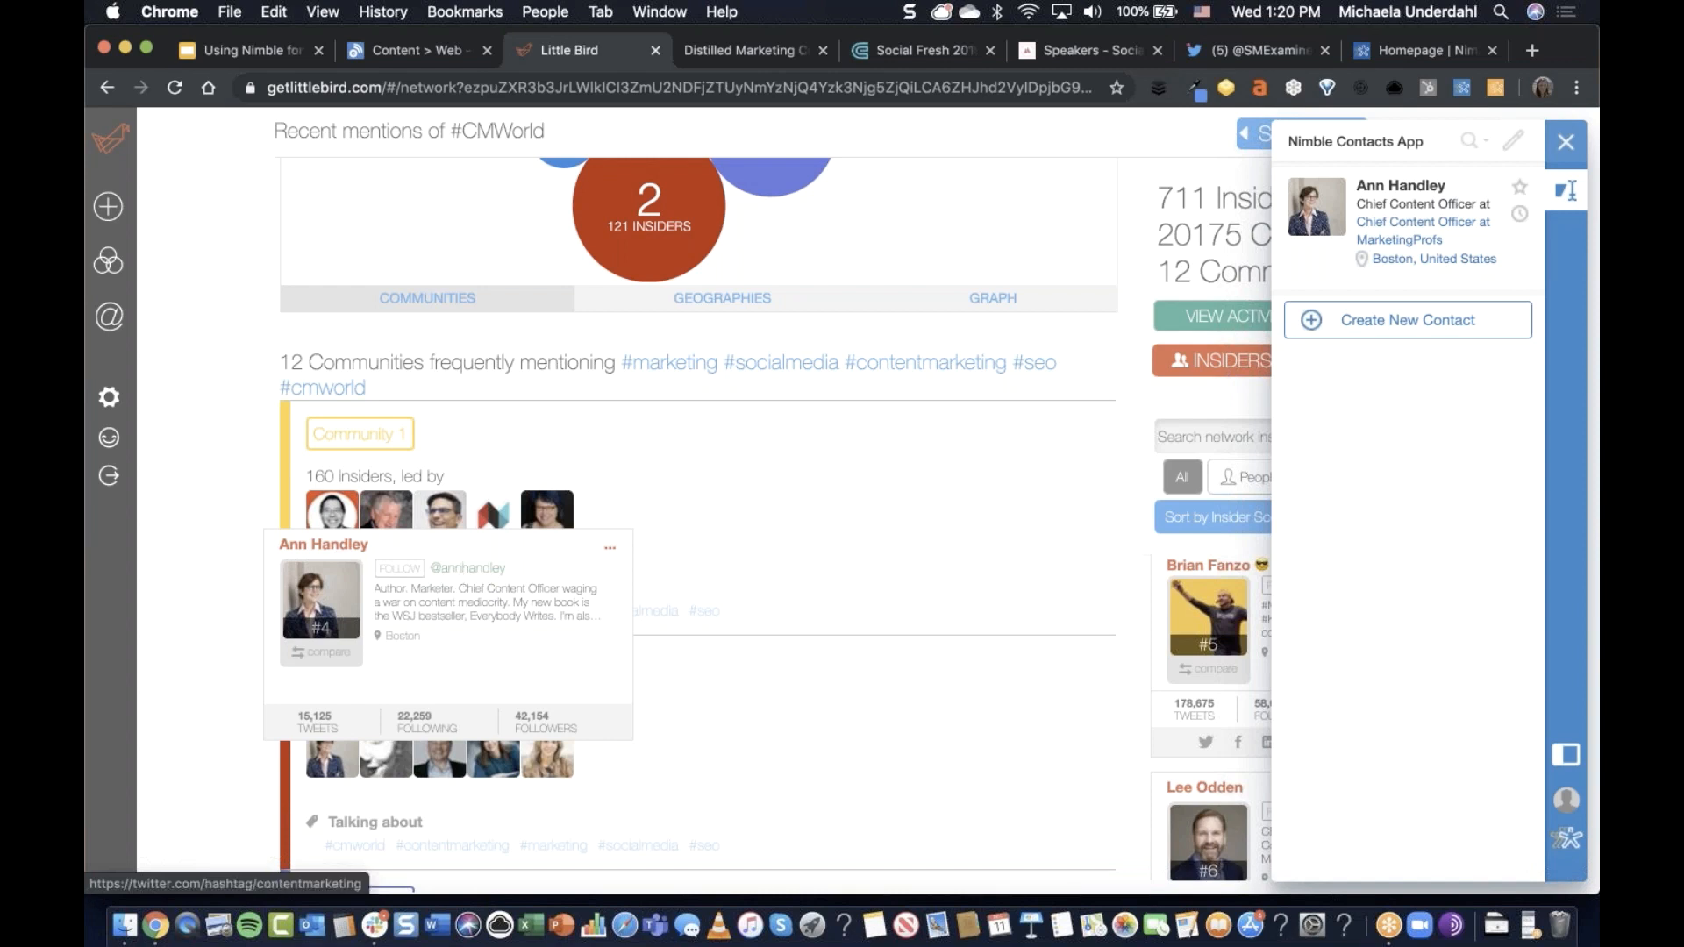
{"action": "left_click", "coordinate": [1320, 209]}
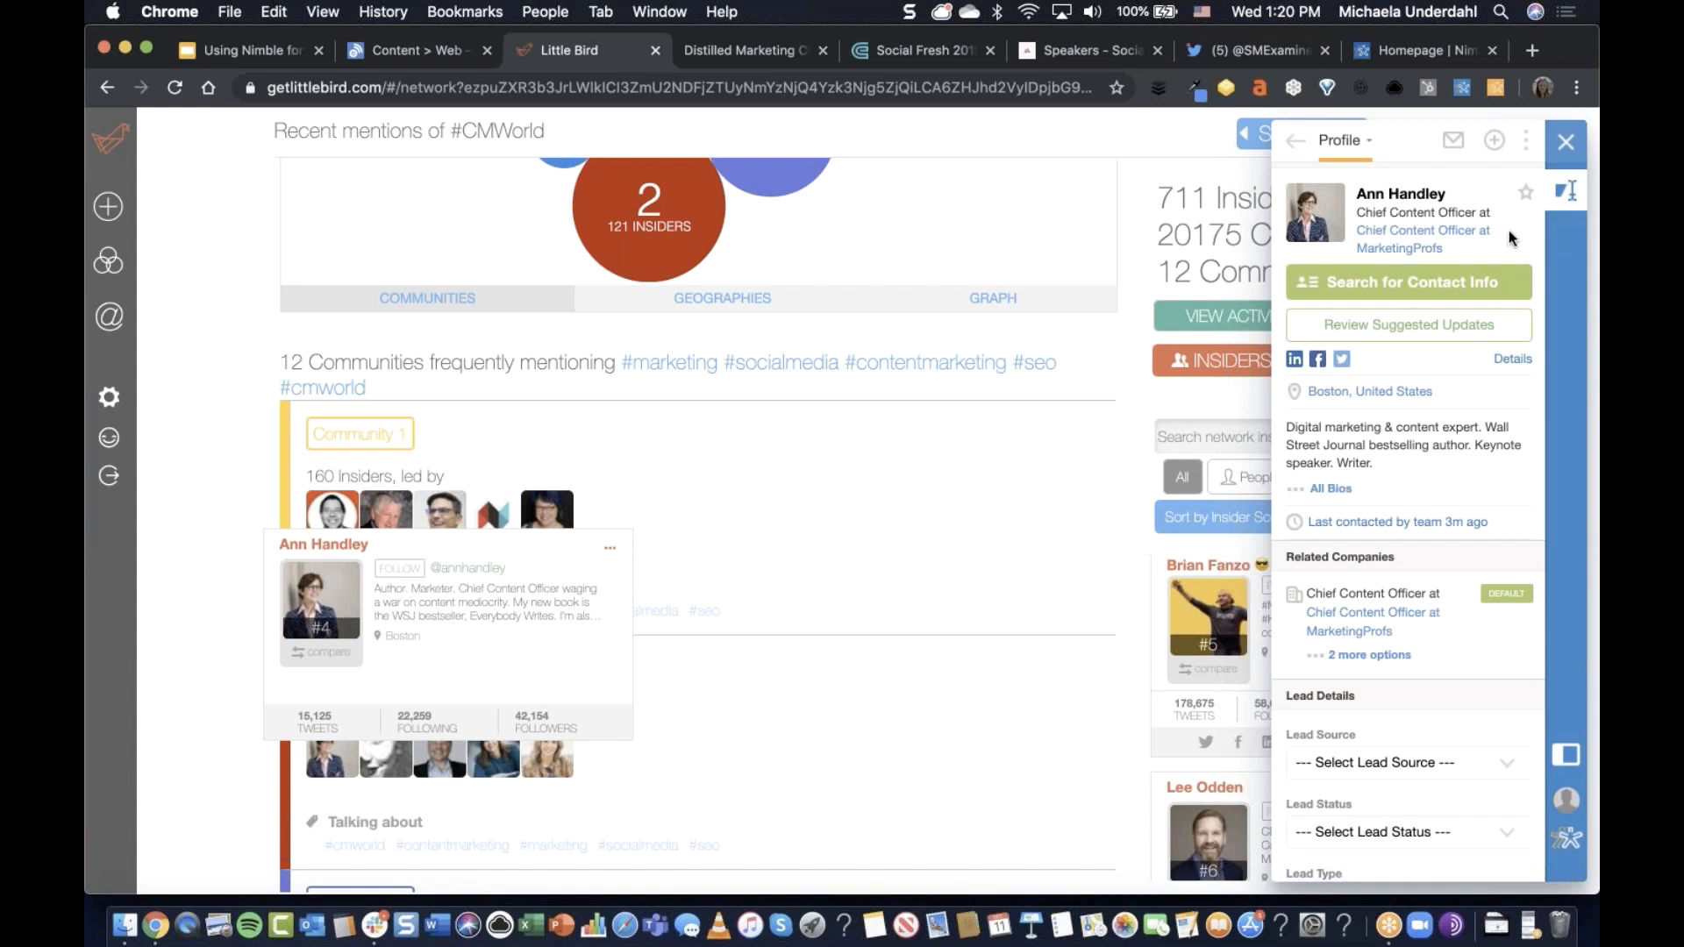
{"action": "scroll", "coordinate": [1510, 238], "scroll_direction": "down", "scroll_amount": 5}
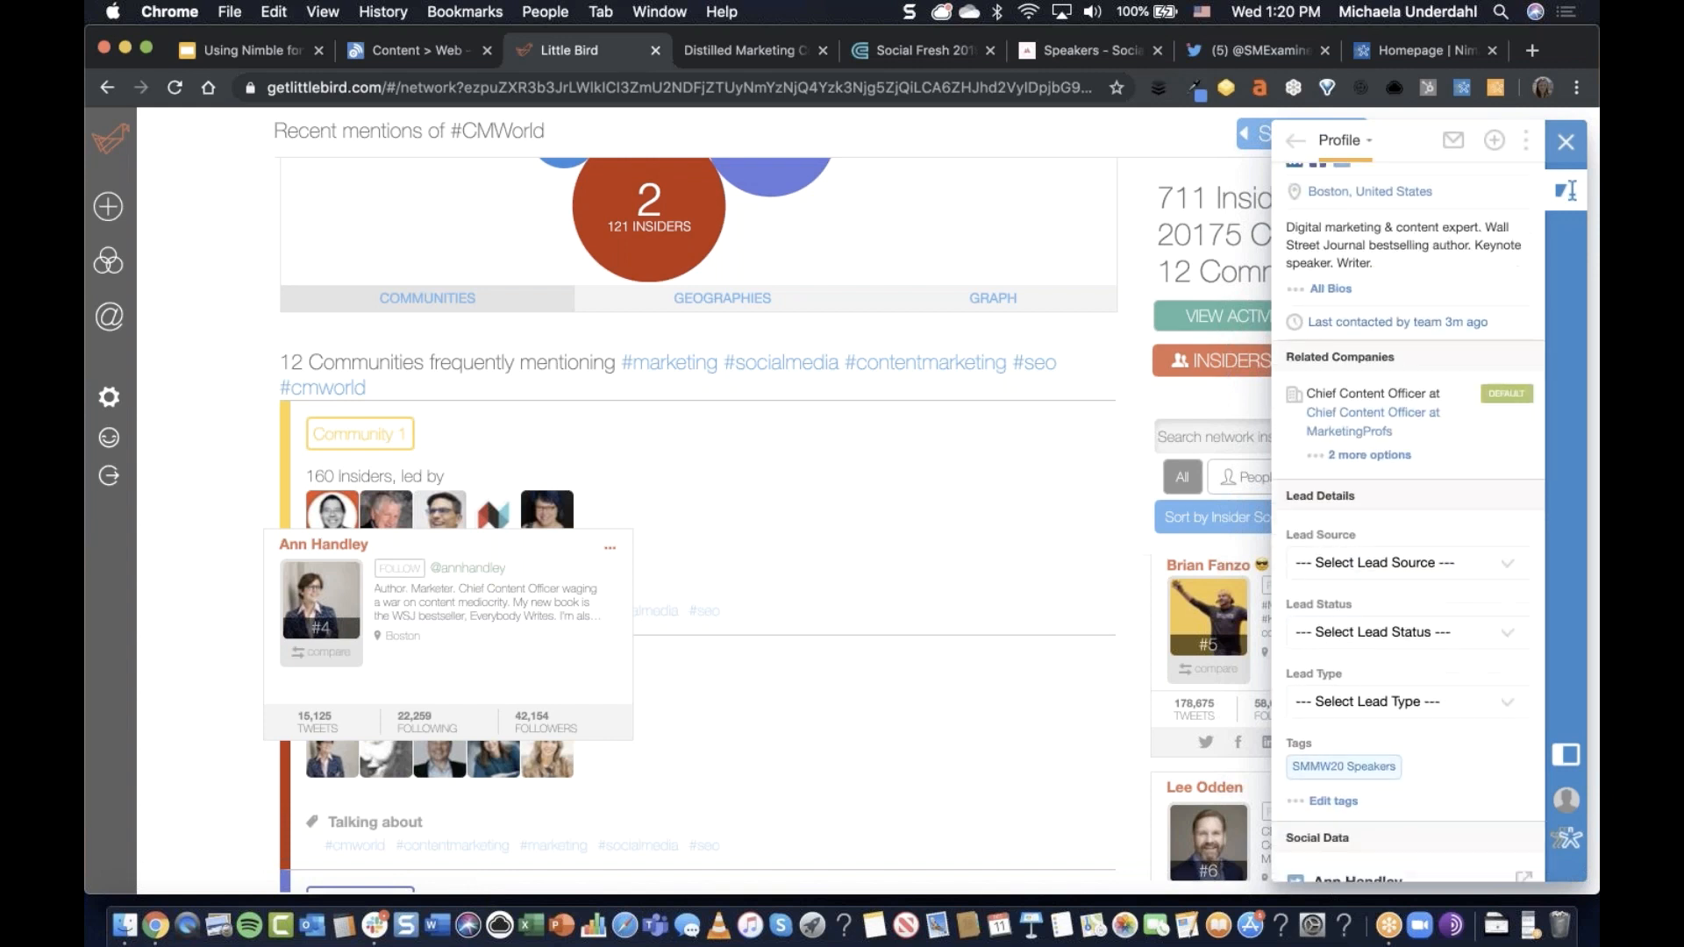
{"action": "scroll", "coordinate": [1572, 190], "scroll_direction": "down", "scroll_amount": 2}
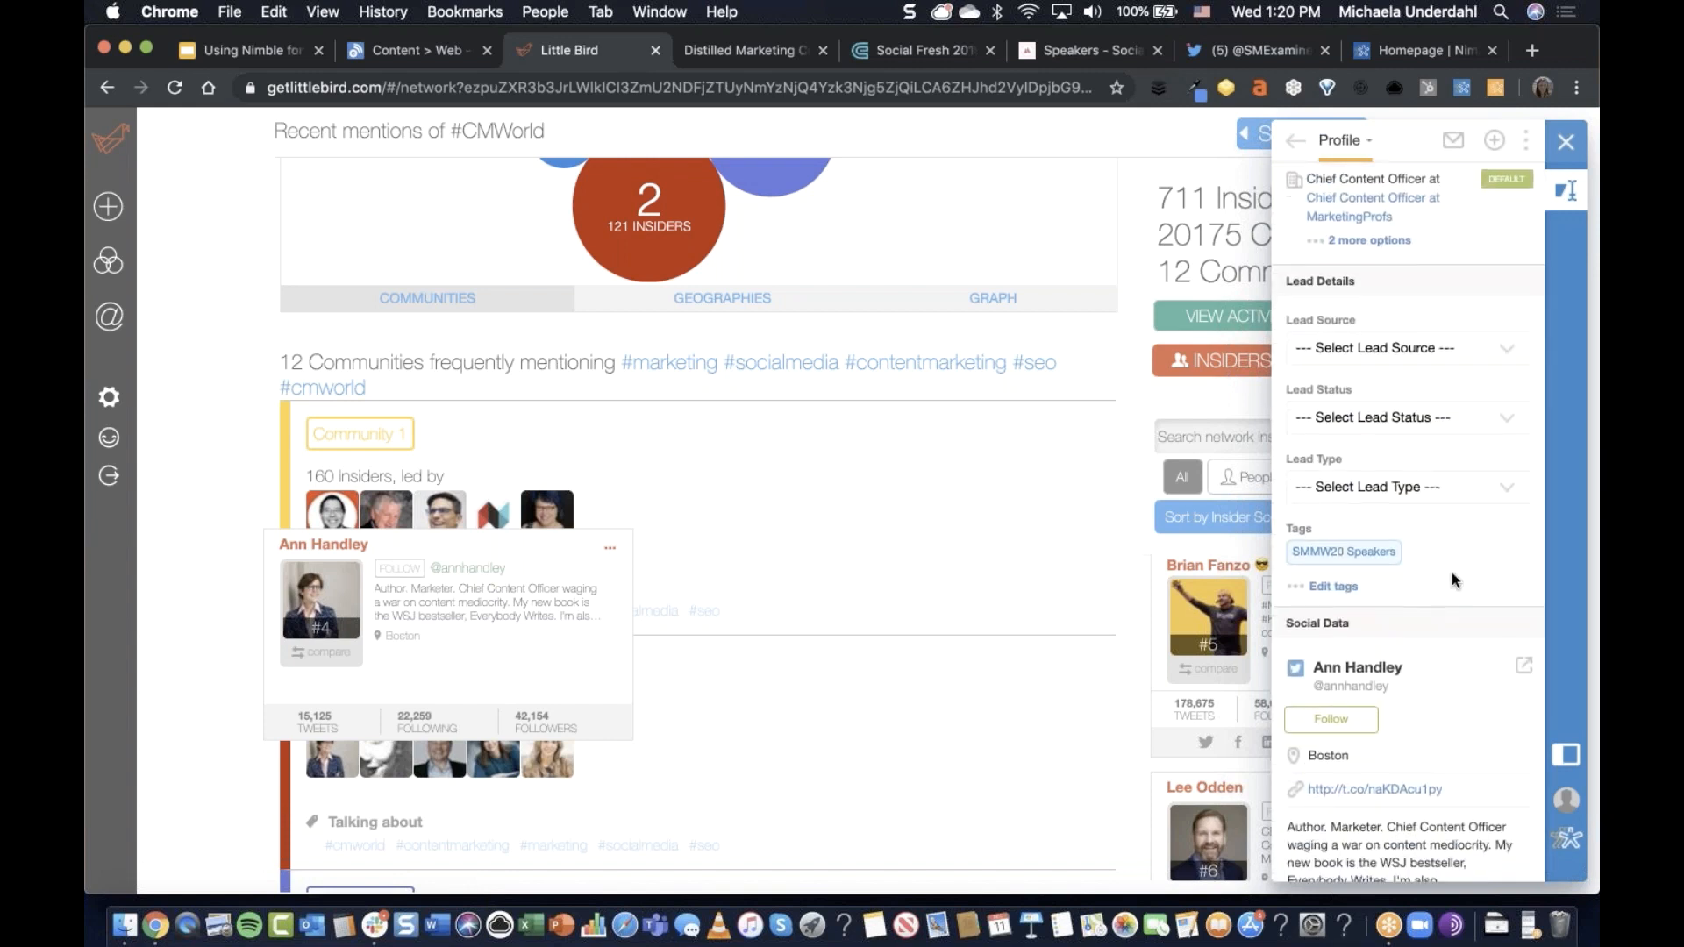
{"action": "scroll", "coordinate": [1403, 623], "scroll_direction": "down", "scroll_amount": 1}
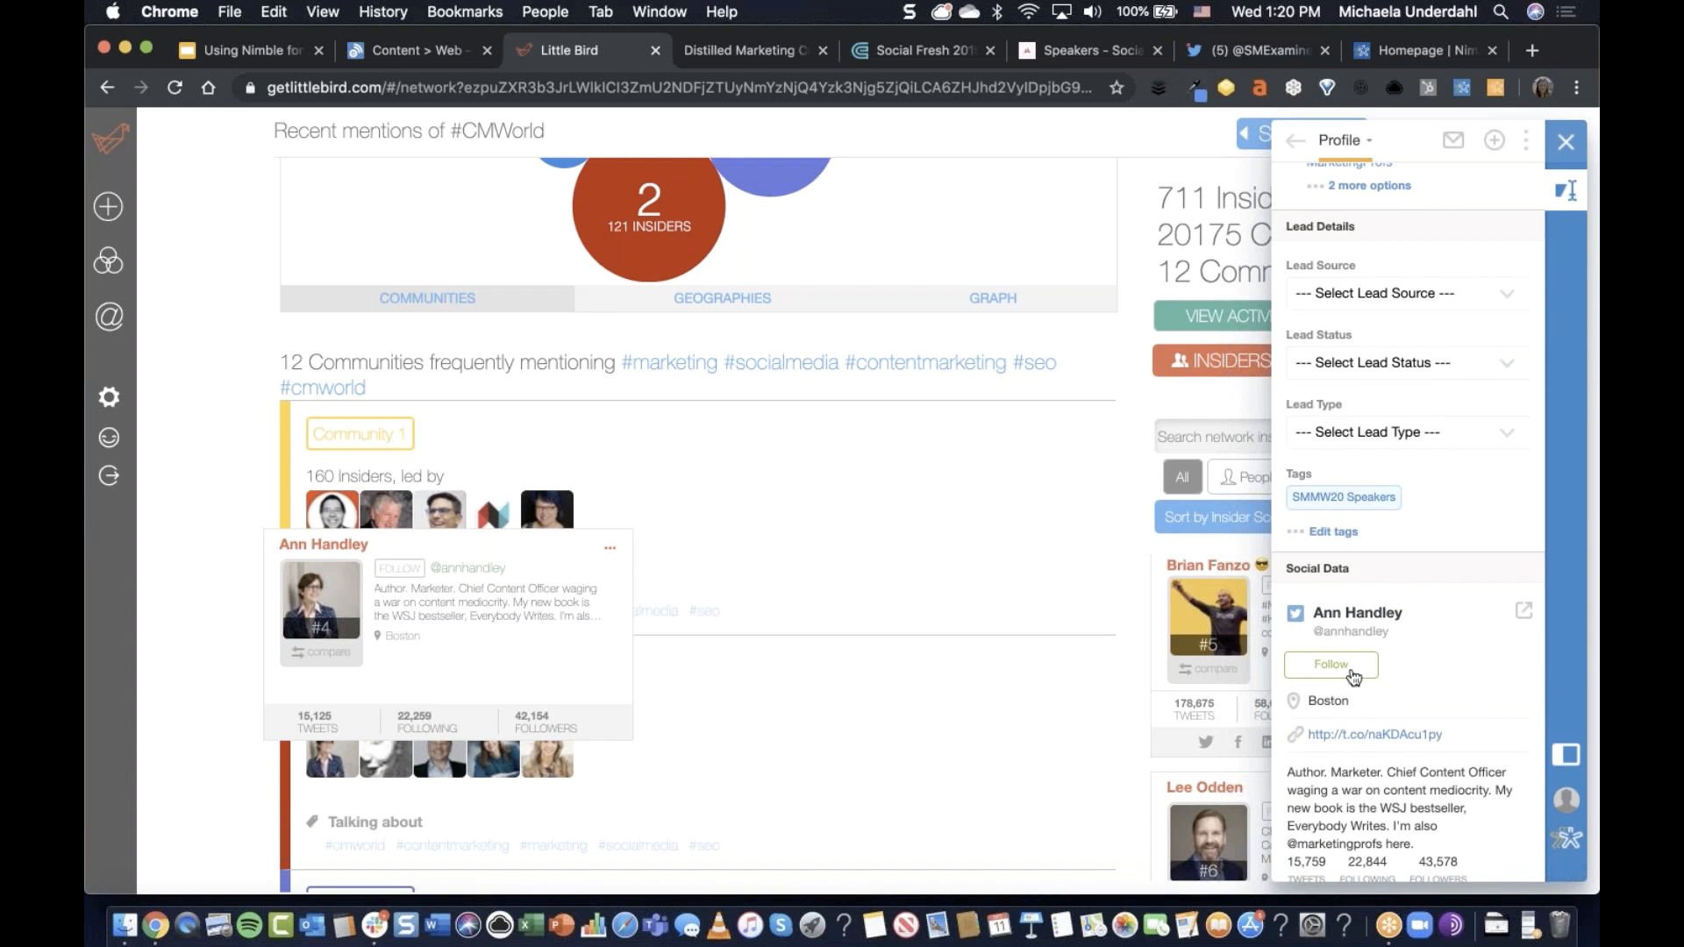
{"action": "left_click", "coordinate": [1355, 673]}
Review the contact's social data and Smart Summary, including experience, education, influence, location and shared topics.
{"action": "scroll", "coordinate": [1482, 569], "scroll_direction": "down", "scroll_amount": 1}
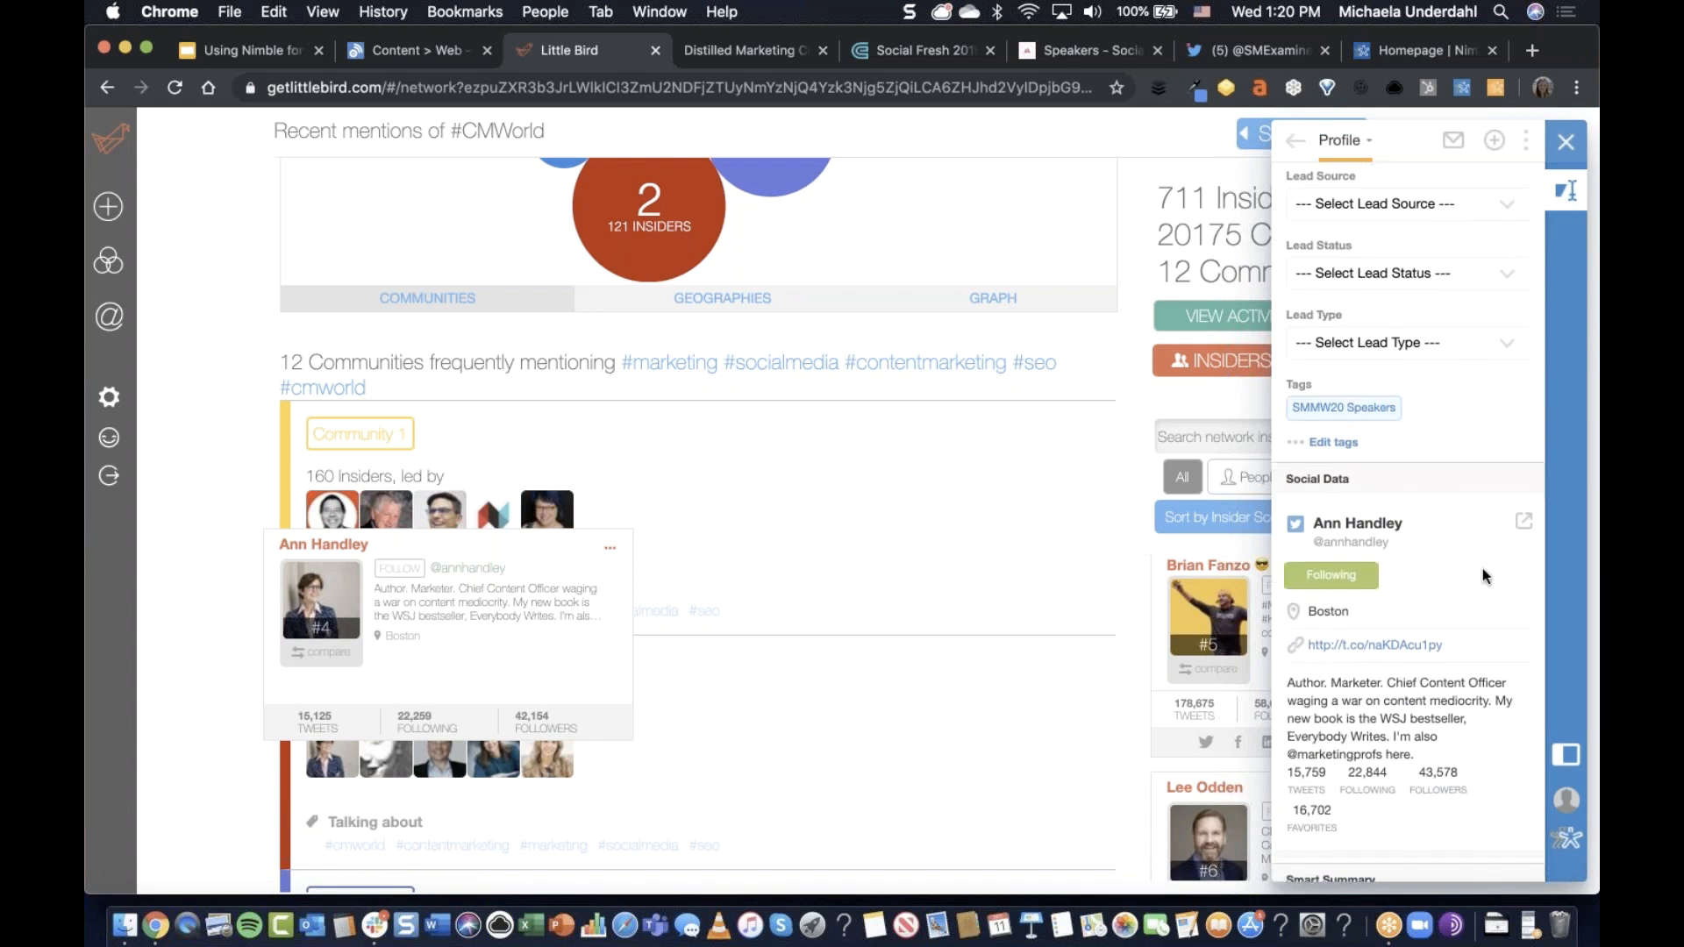
{"action": "scroll", "coordinate": [1482, 614], "scroll_direction": "down", "scroll_amount": 2}
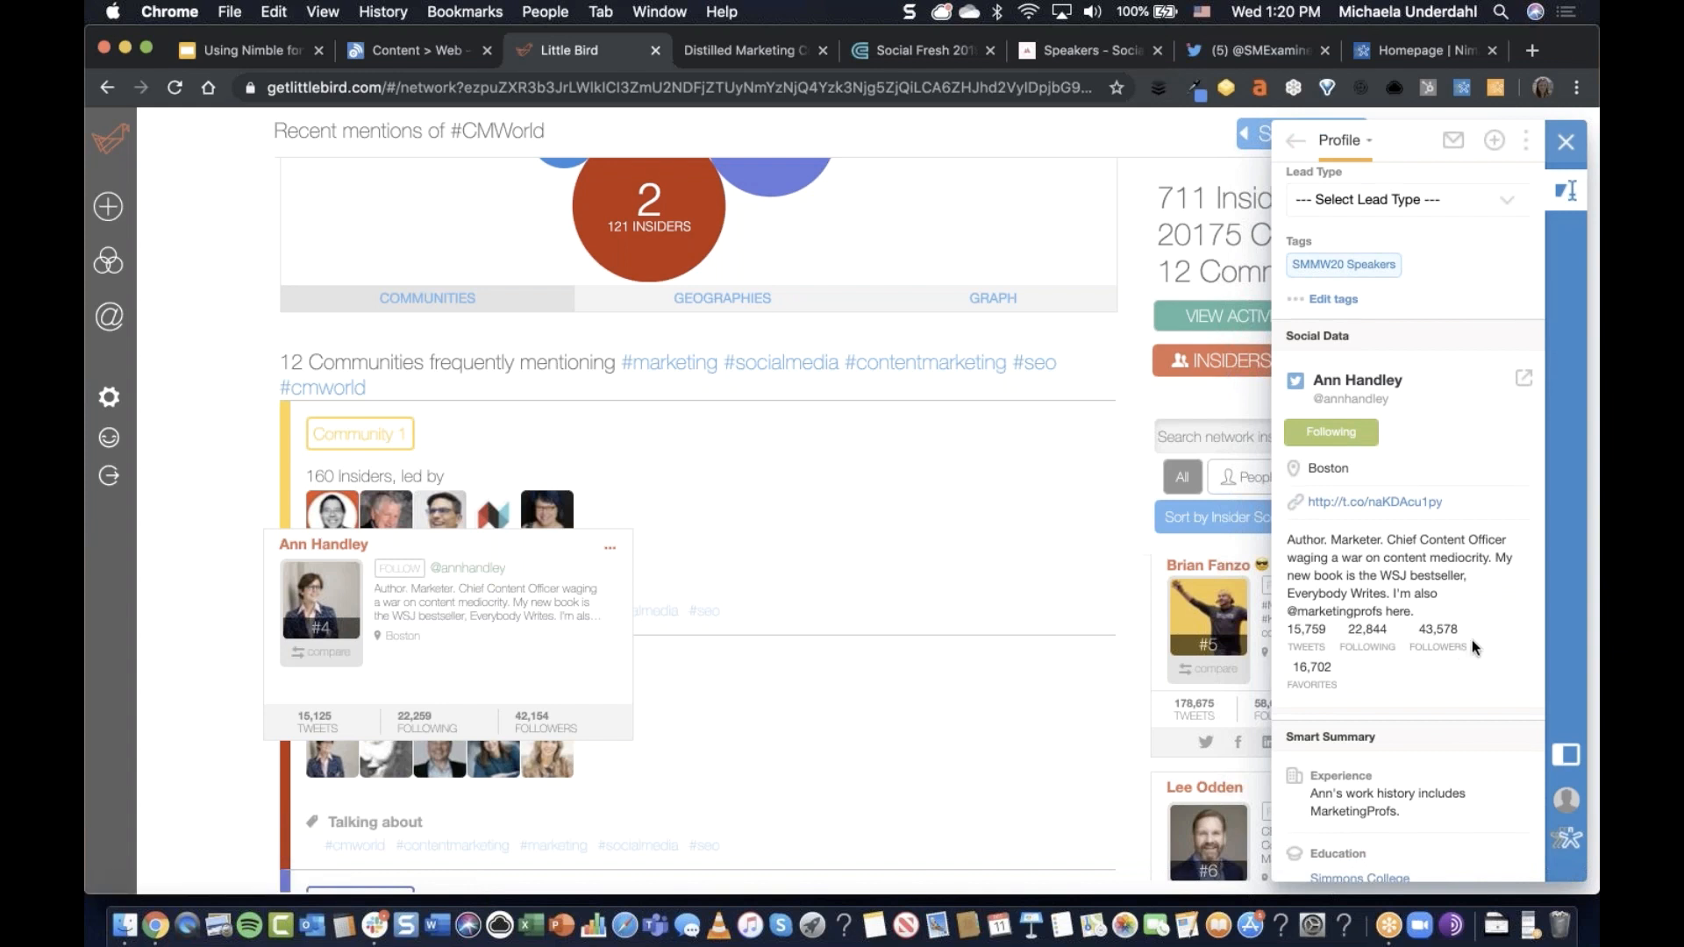
{"action": "scroll", "coordinate": [1500, 661], "scroll_direction": "down", "scroll_amount": 3}
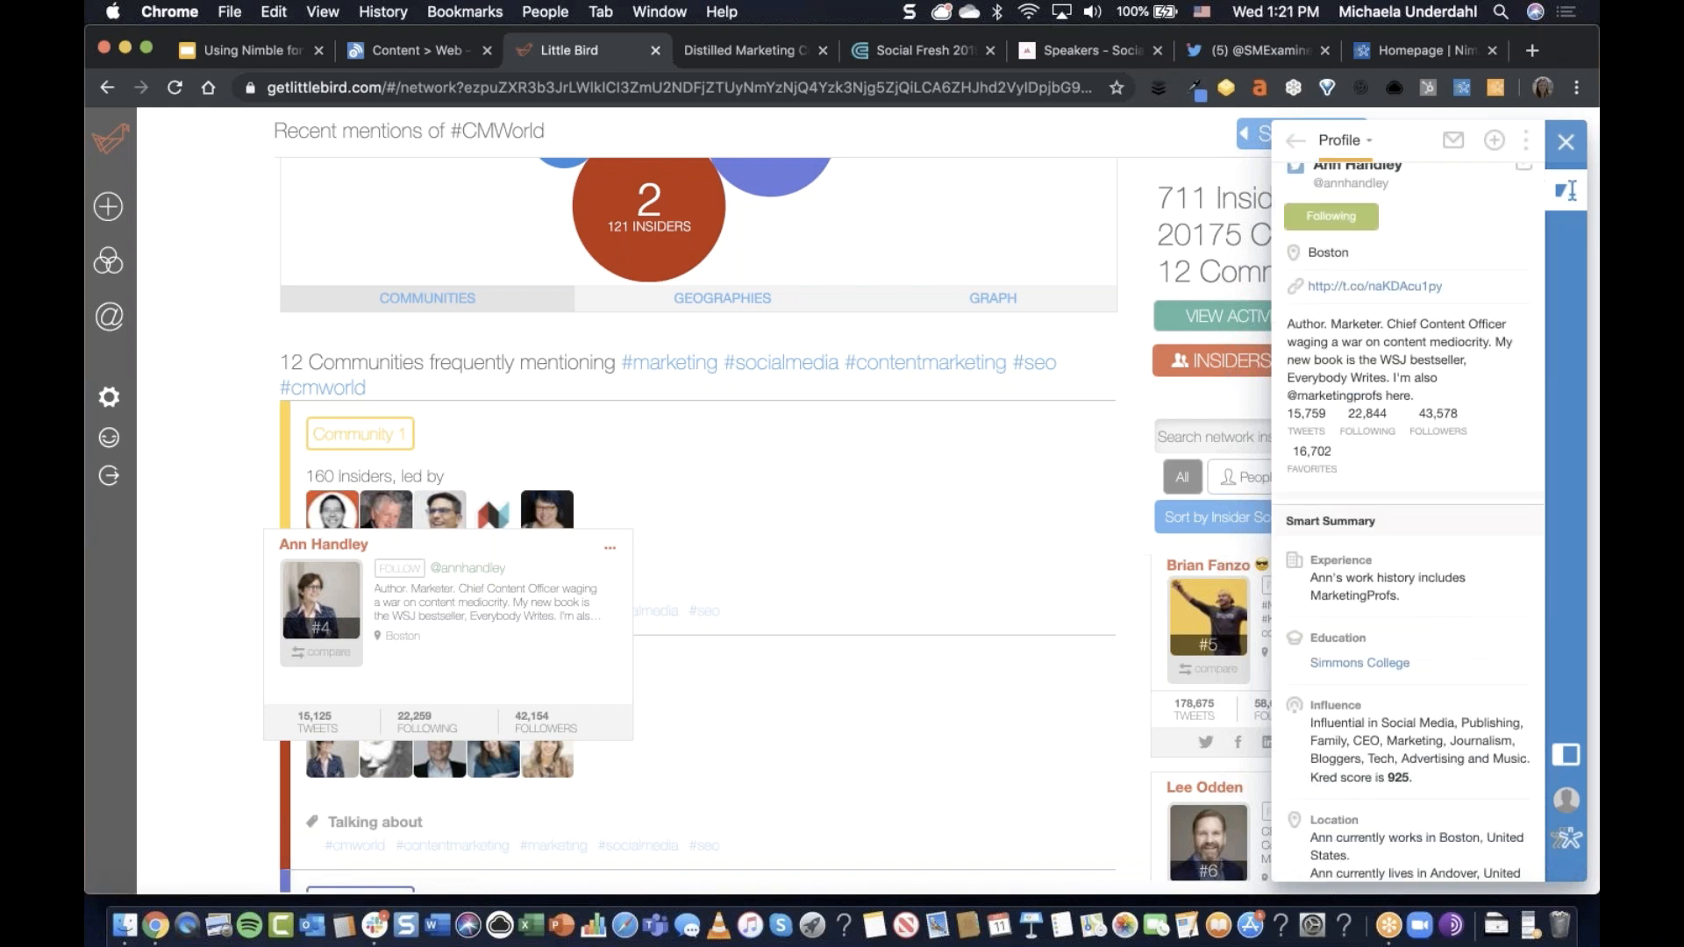
{"action": "scroll", "coordinate": [1408, 526], "scroll_direction": "down", "scroll_amount": 2}
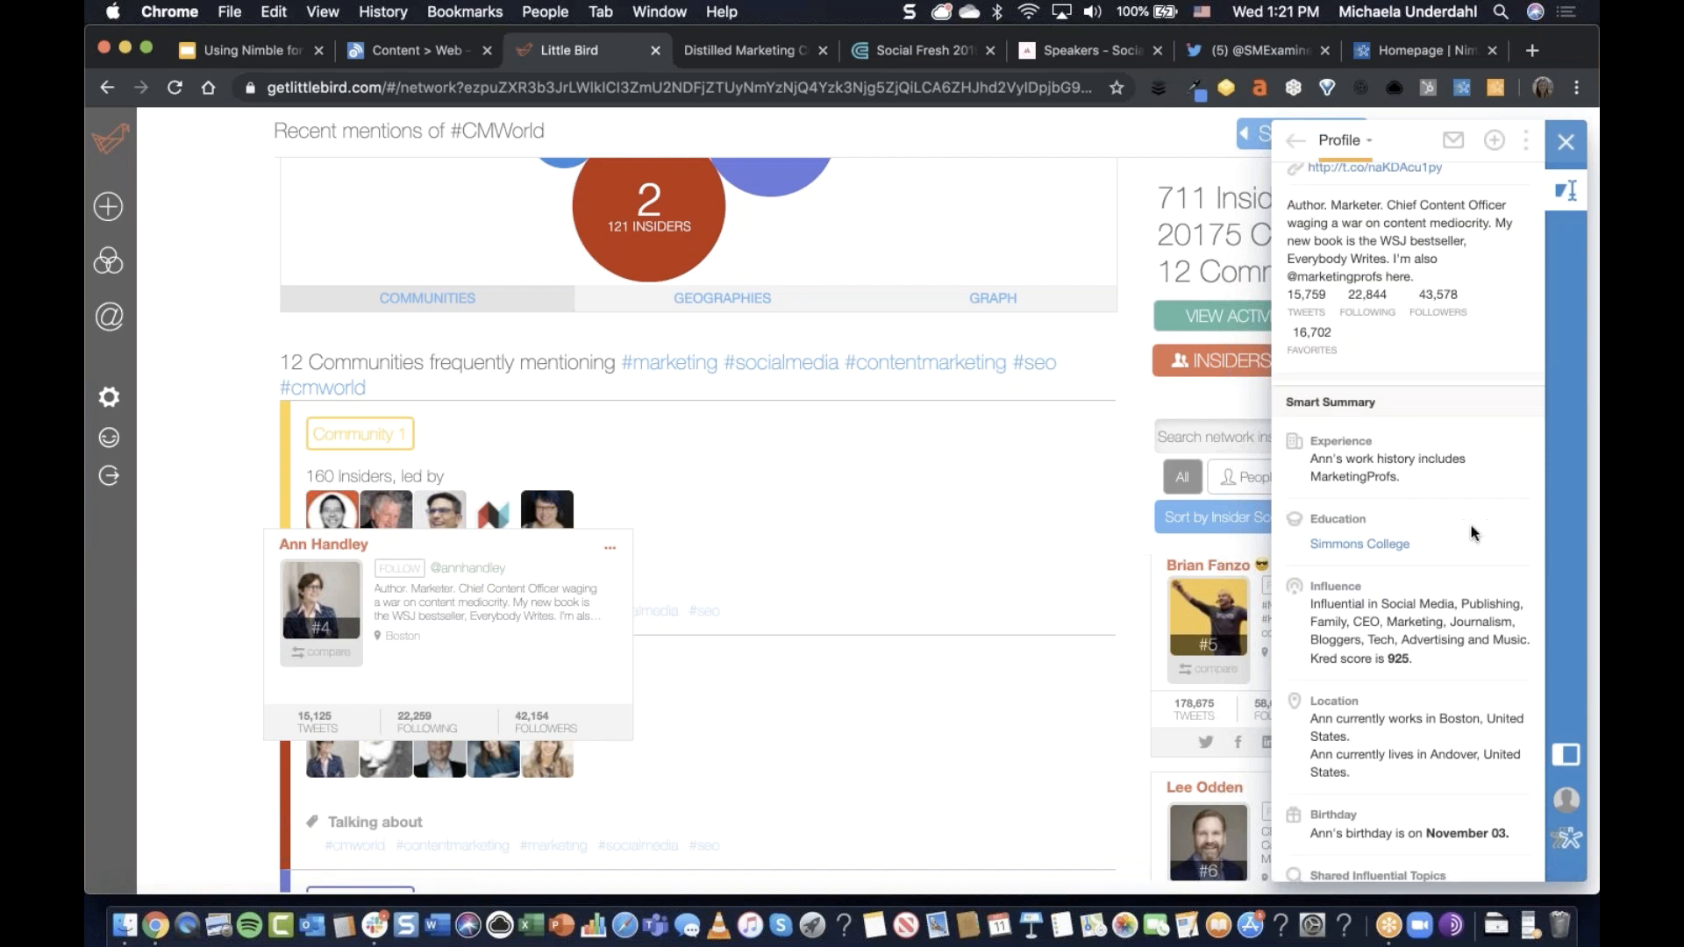
{"action": "scroll", "coordinate": [1473, 532], "scroll_direction": "down", "scroll_amount": 1}
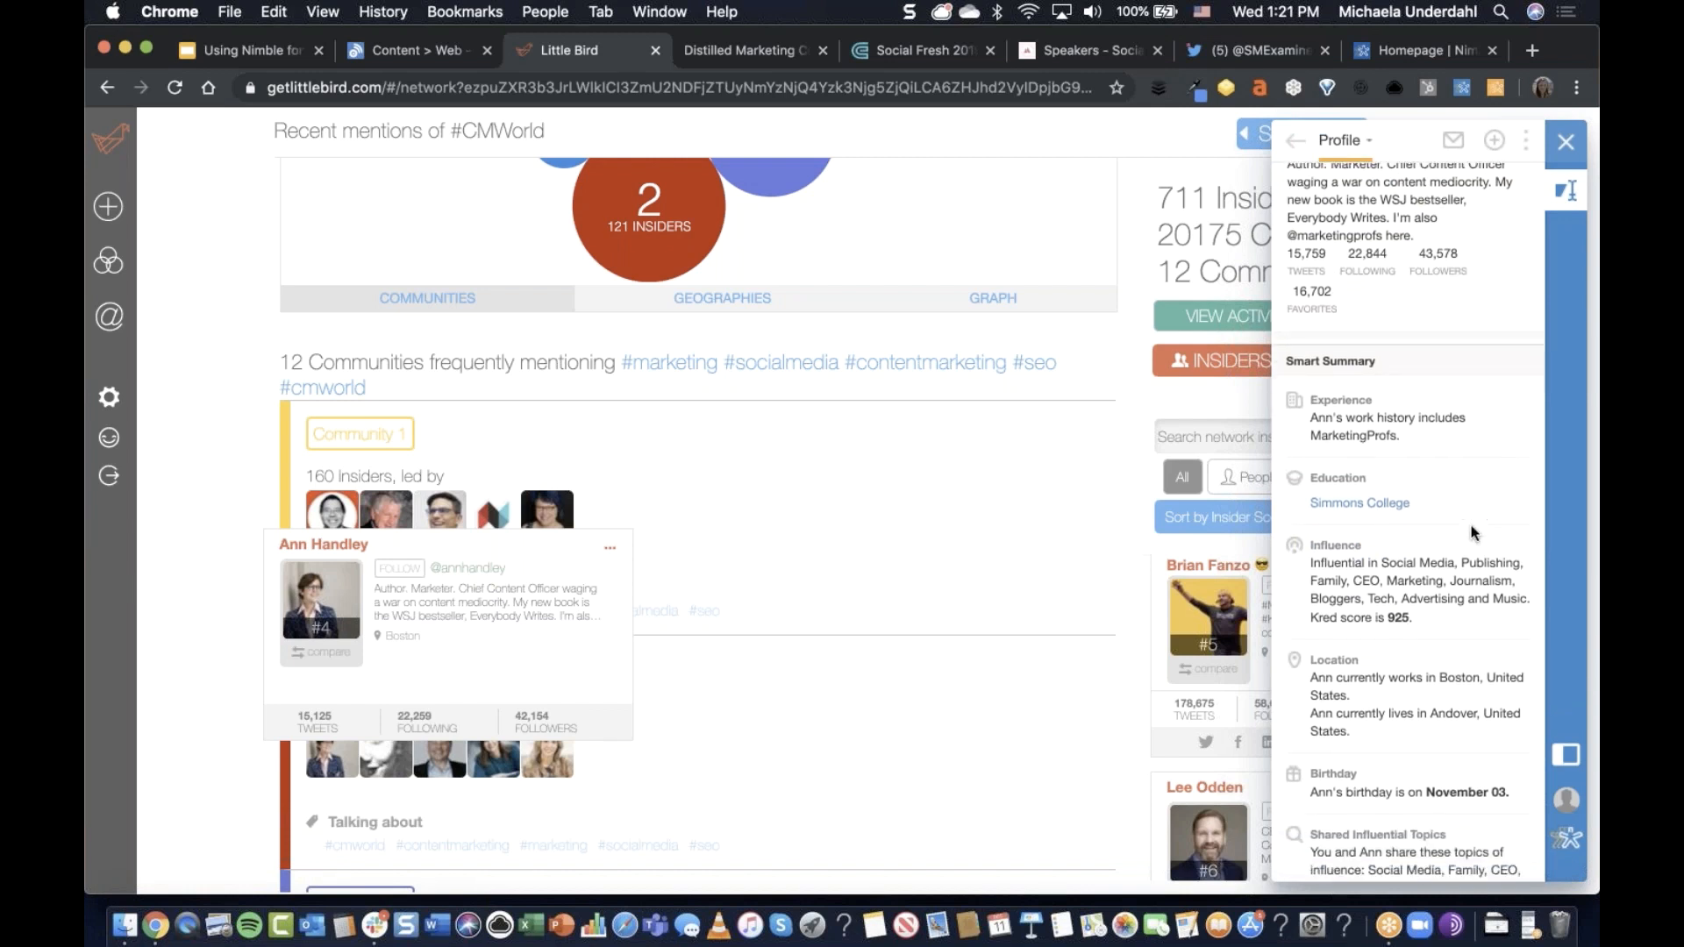
Add the tag CMWorld19 to the contact's Nimble profile.
{"action": "scroll", "coordinate": [1473, 530], "scroll_direction": "up", "scroll_amount": 10}
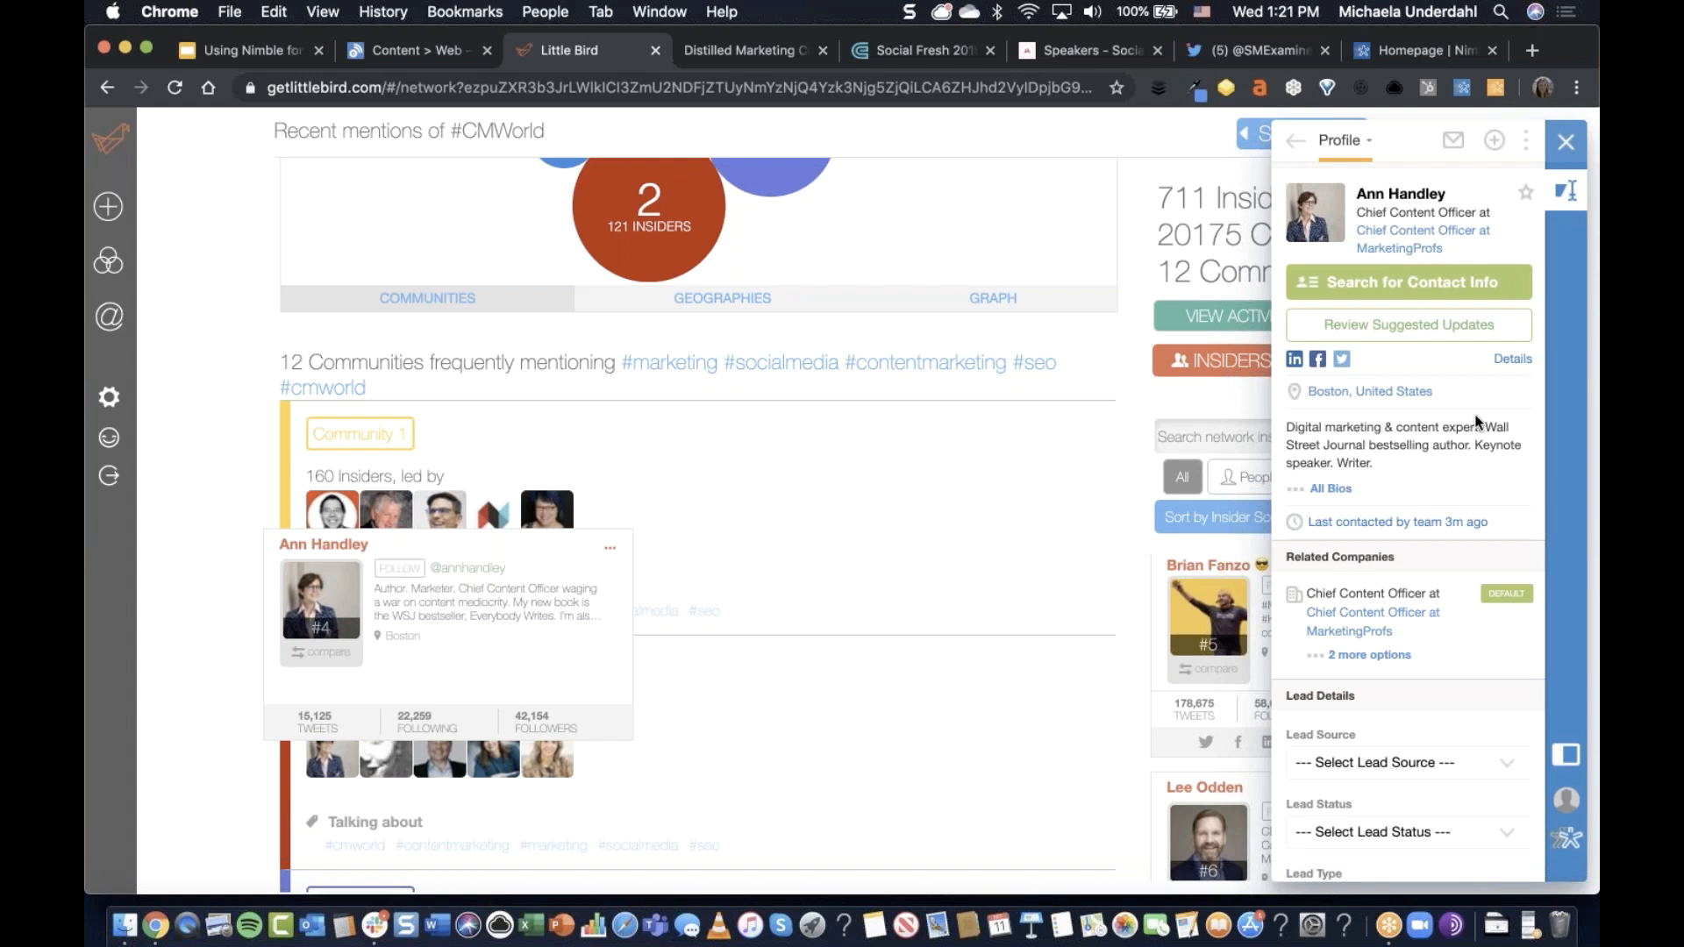
{"action": "scroll", "coordinate": [1480, 448], "scroll_direction": "down", "scroll_amount": 3}
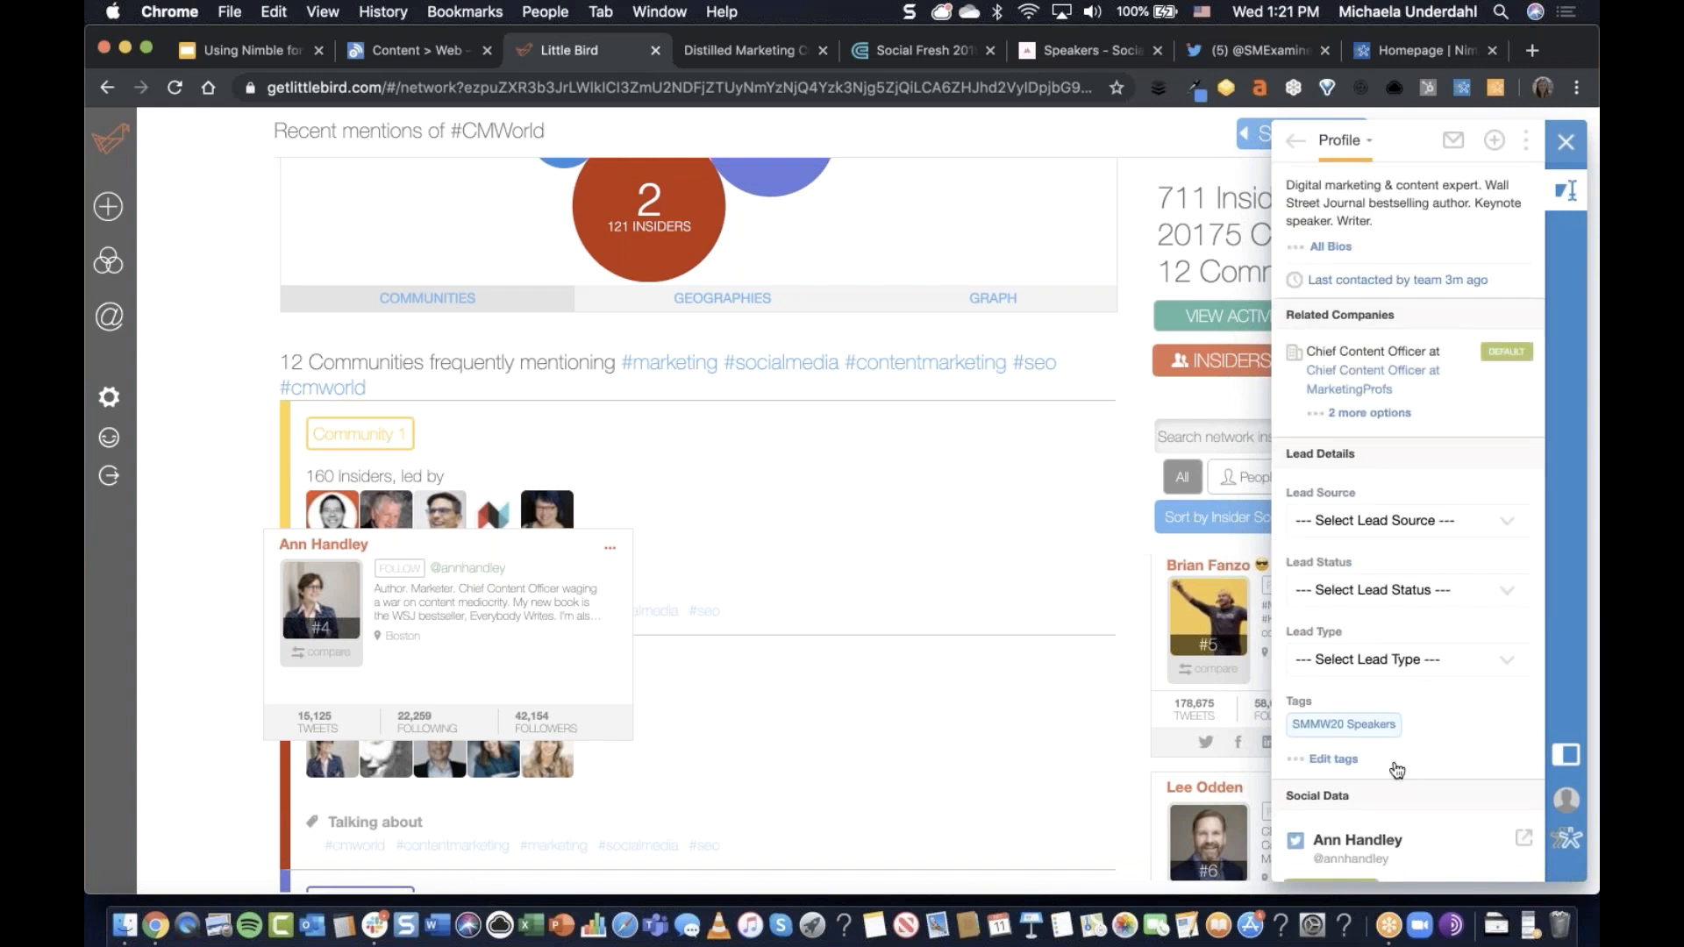
{"action": "left_click", "coordinate": [1305, 774]}
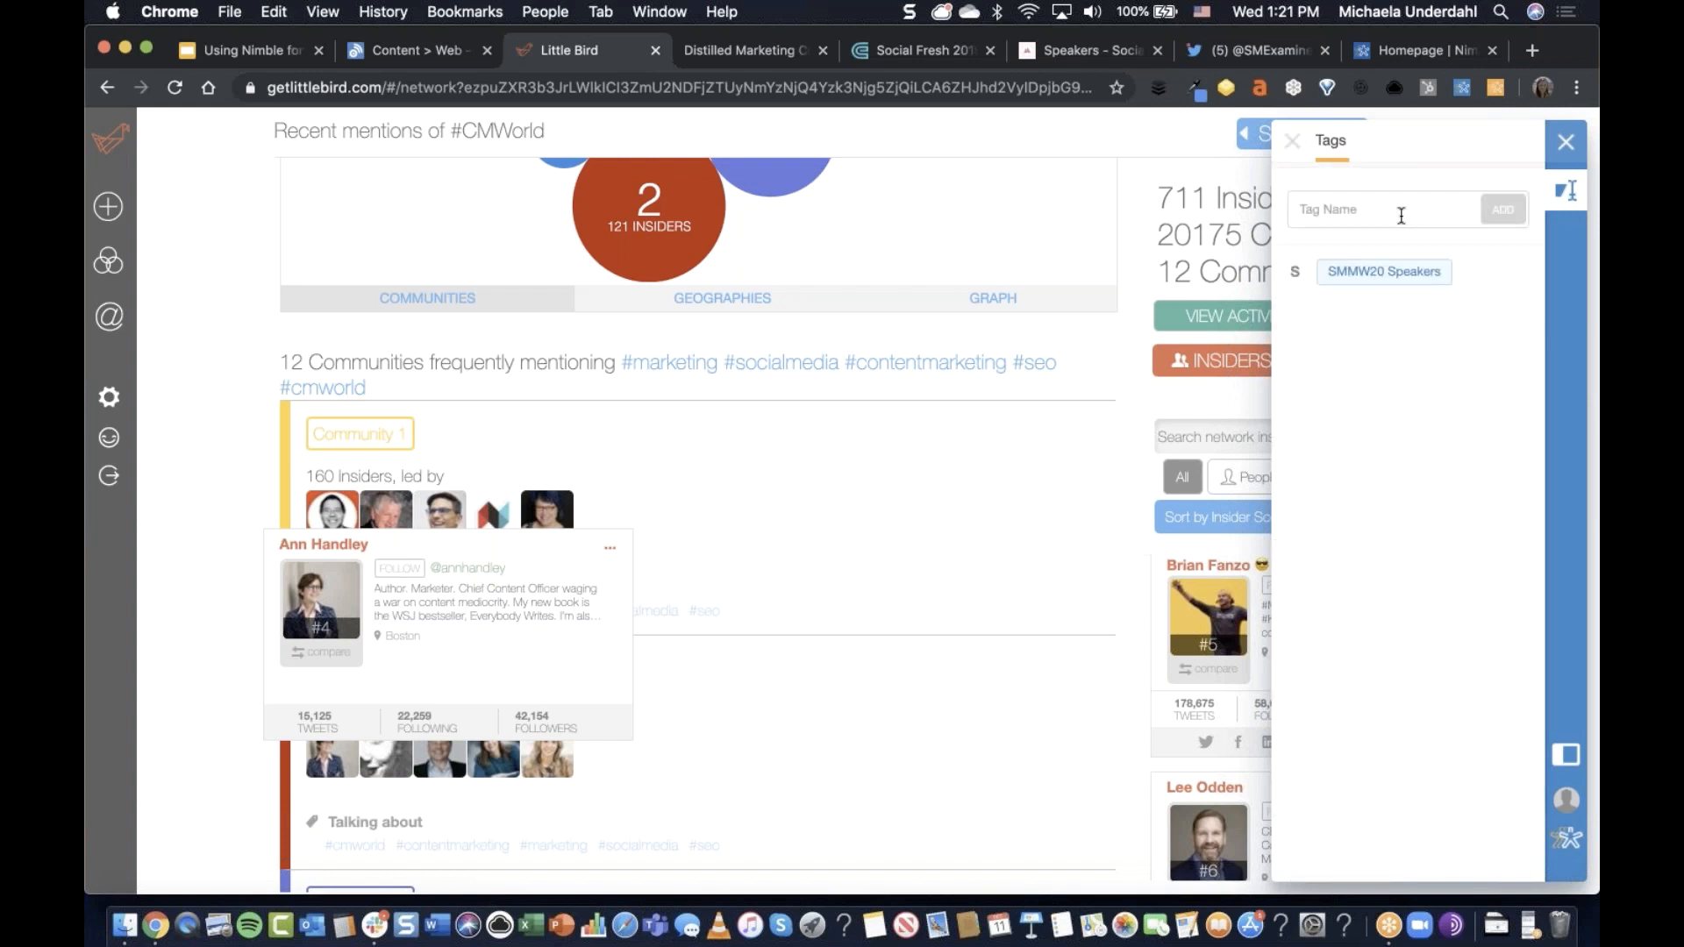
{"action": "type", "text": "CMW"}
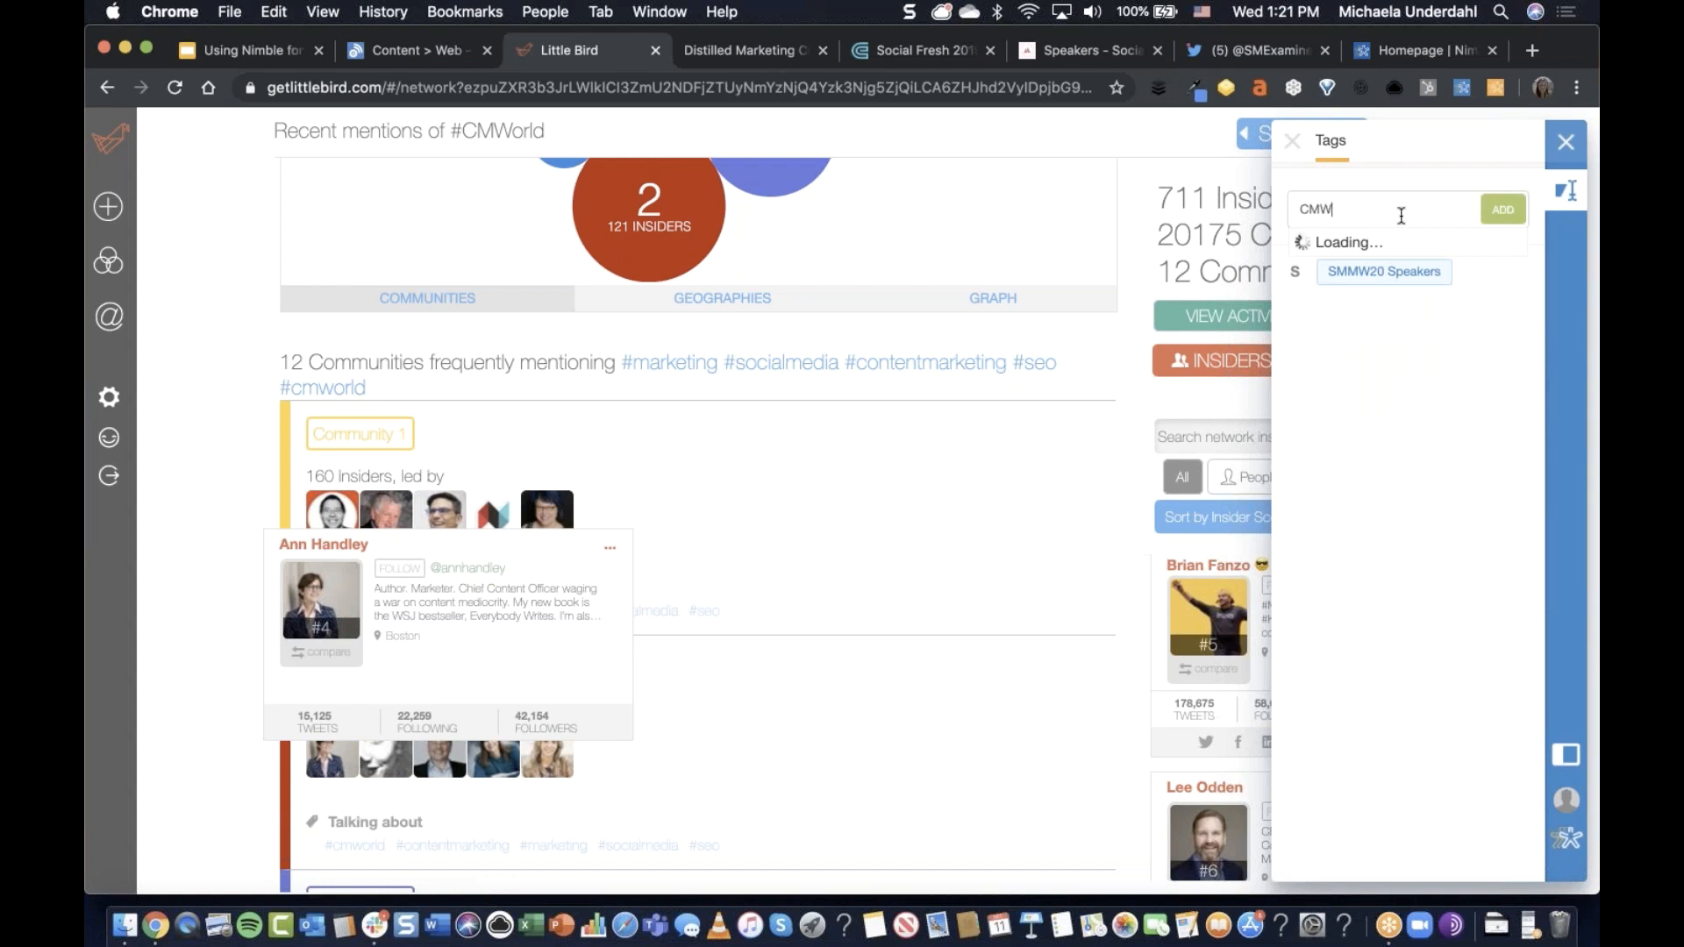
{"action": "type", "text": "orld19"}
{"action": "left_click", "coordinate": [1515, 216]}
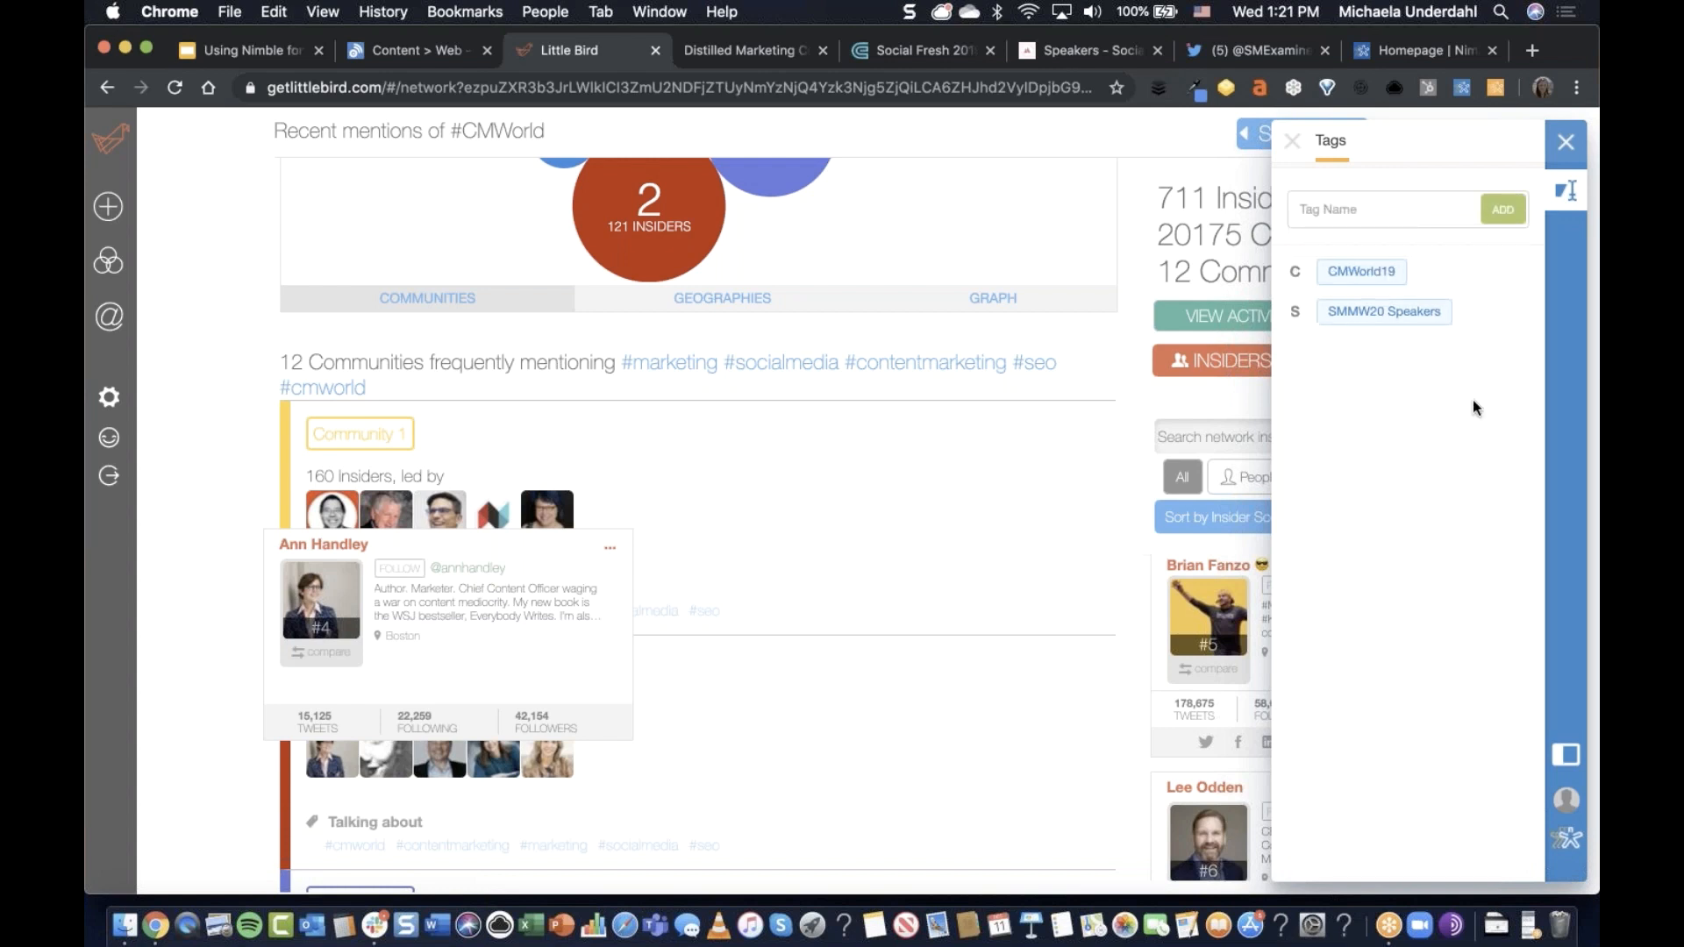
Leave the contact's tags and start a new task named "Do more research" for the contact.
{"action": "left_click", "coordinate": [1292, 141]}
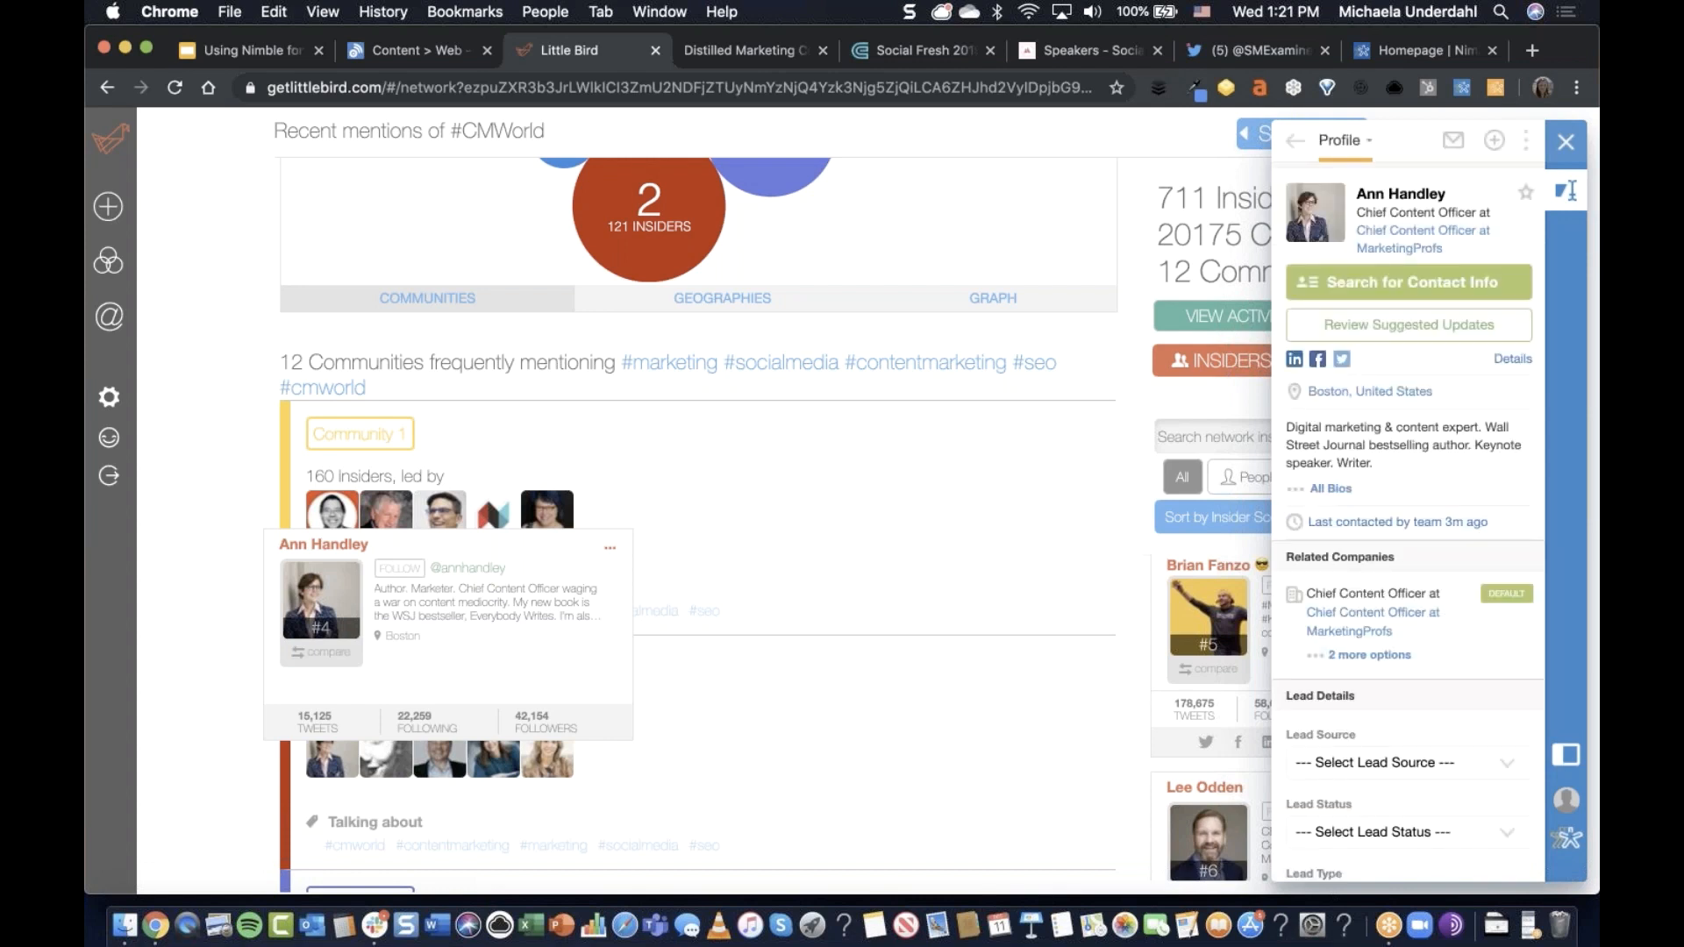
{"action": "left_click", "coordinate": [1498, 149]}
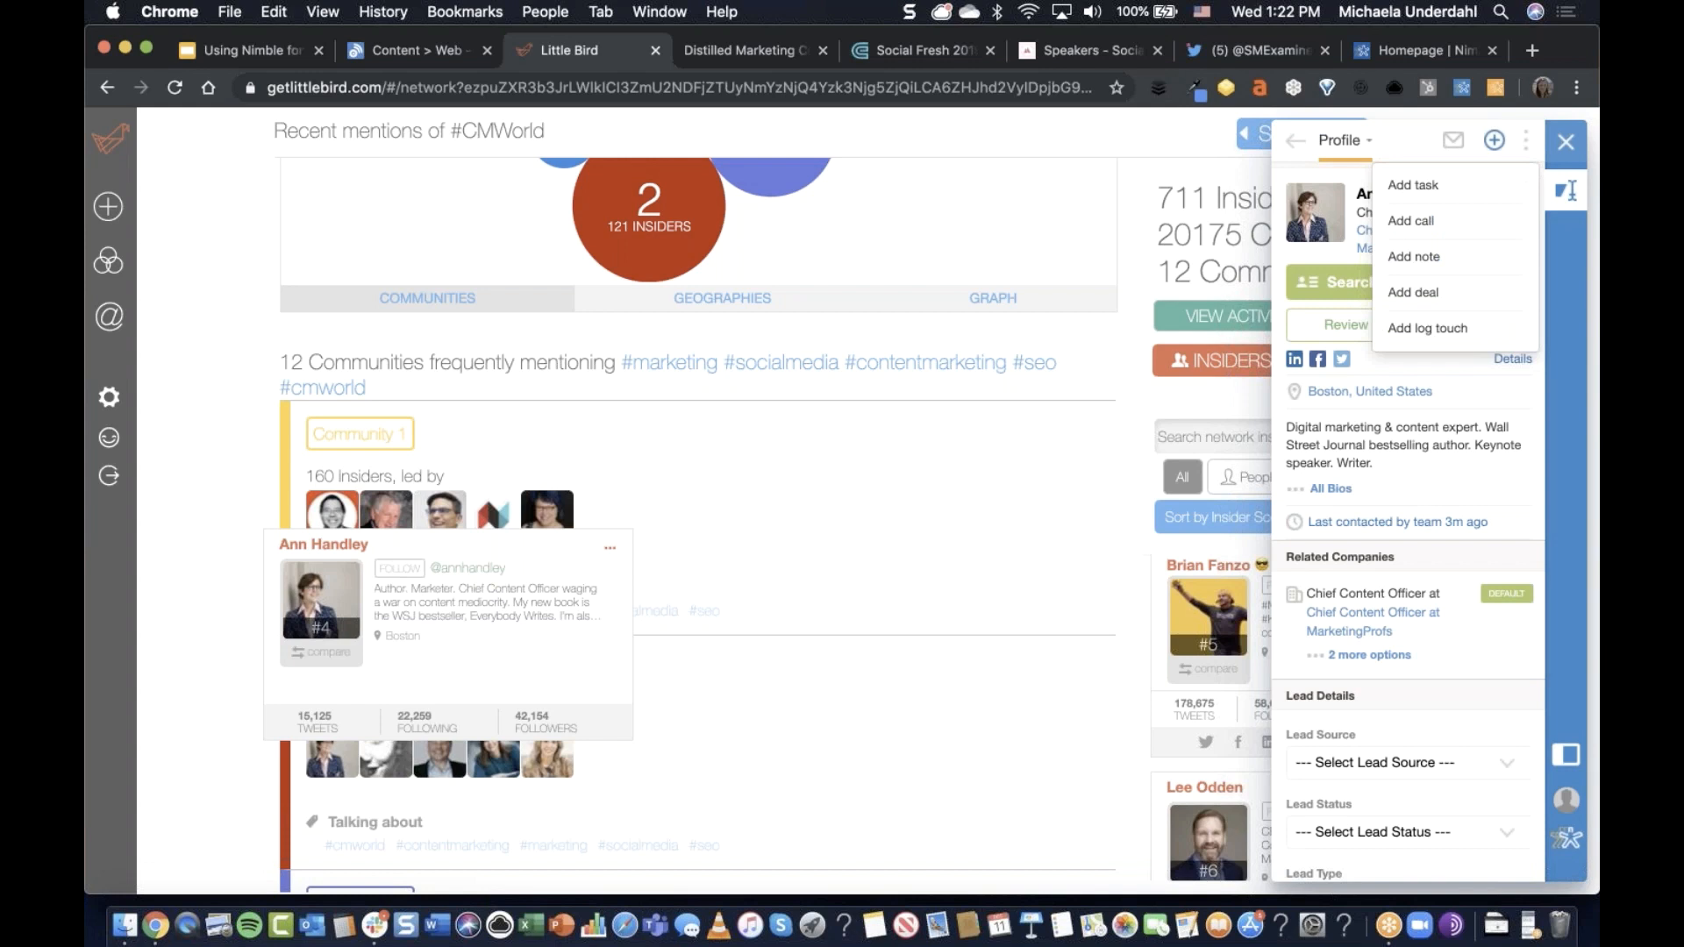
{"action": "left_click", "coordinate": [1468, 202]}
{"action": "type", "text": "Do mo"}
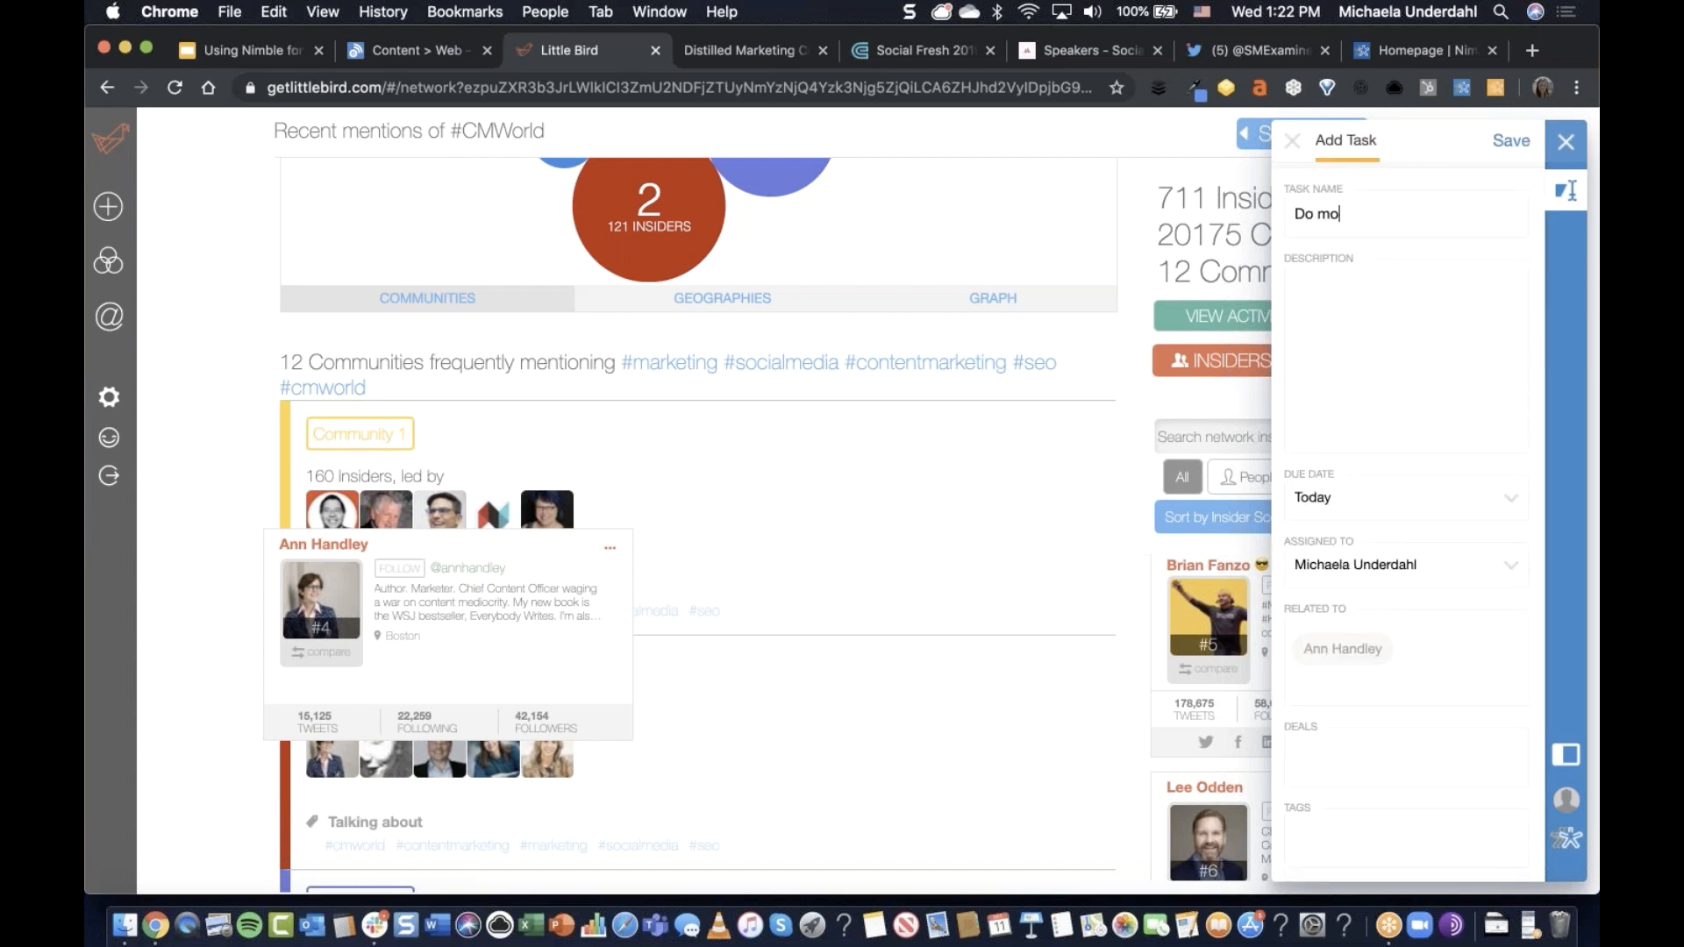
{"action": "type", "text": "re research"}
Assign the task to a teammate, set its due date option to Specific Date/Time, and save it.
{"action": "left_click", "coordinate": [1313, 303]}
{"action": "left_click", "coordinate": [1451, 579]}
{"action": "left_click", "coordinate": [1369, 546]}
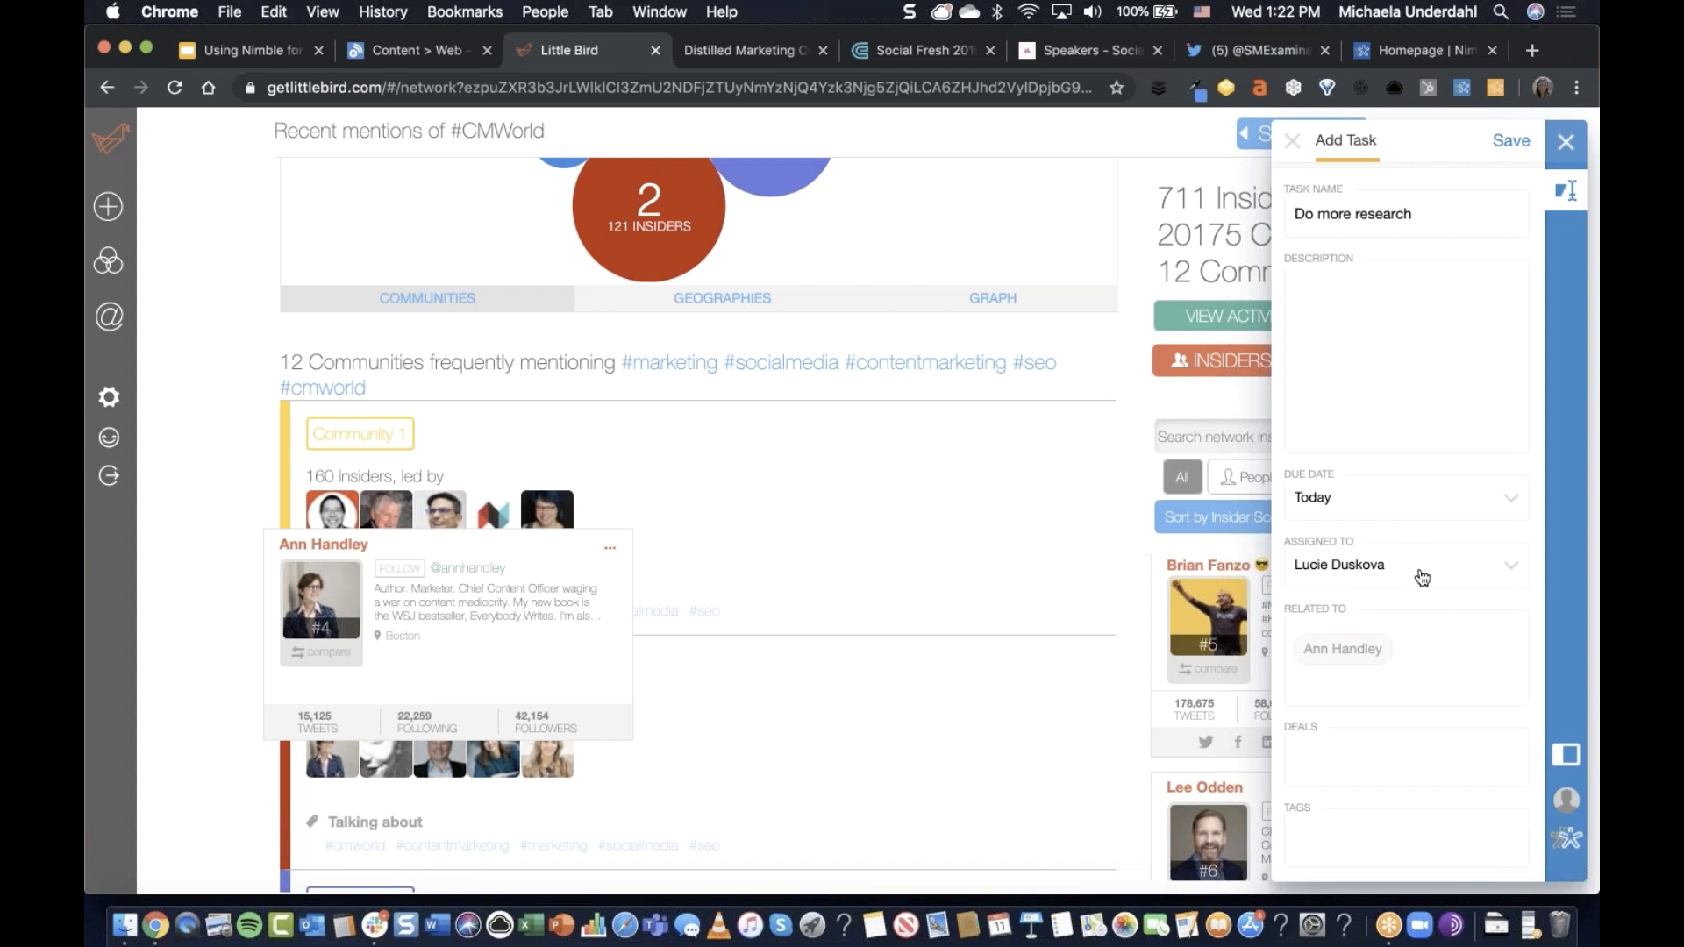
{"action": "left_click", "coordinate": [1361, 501]}
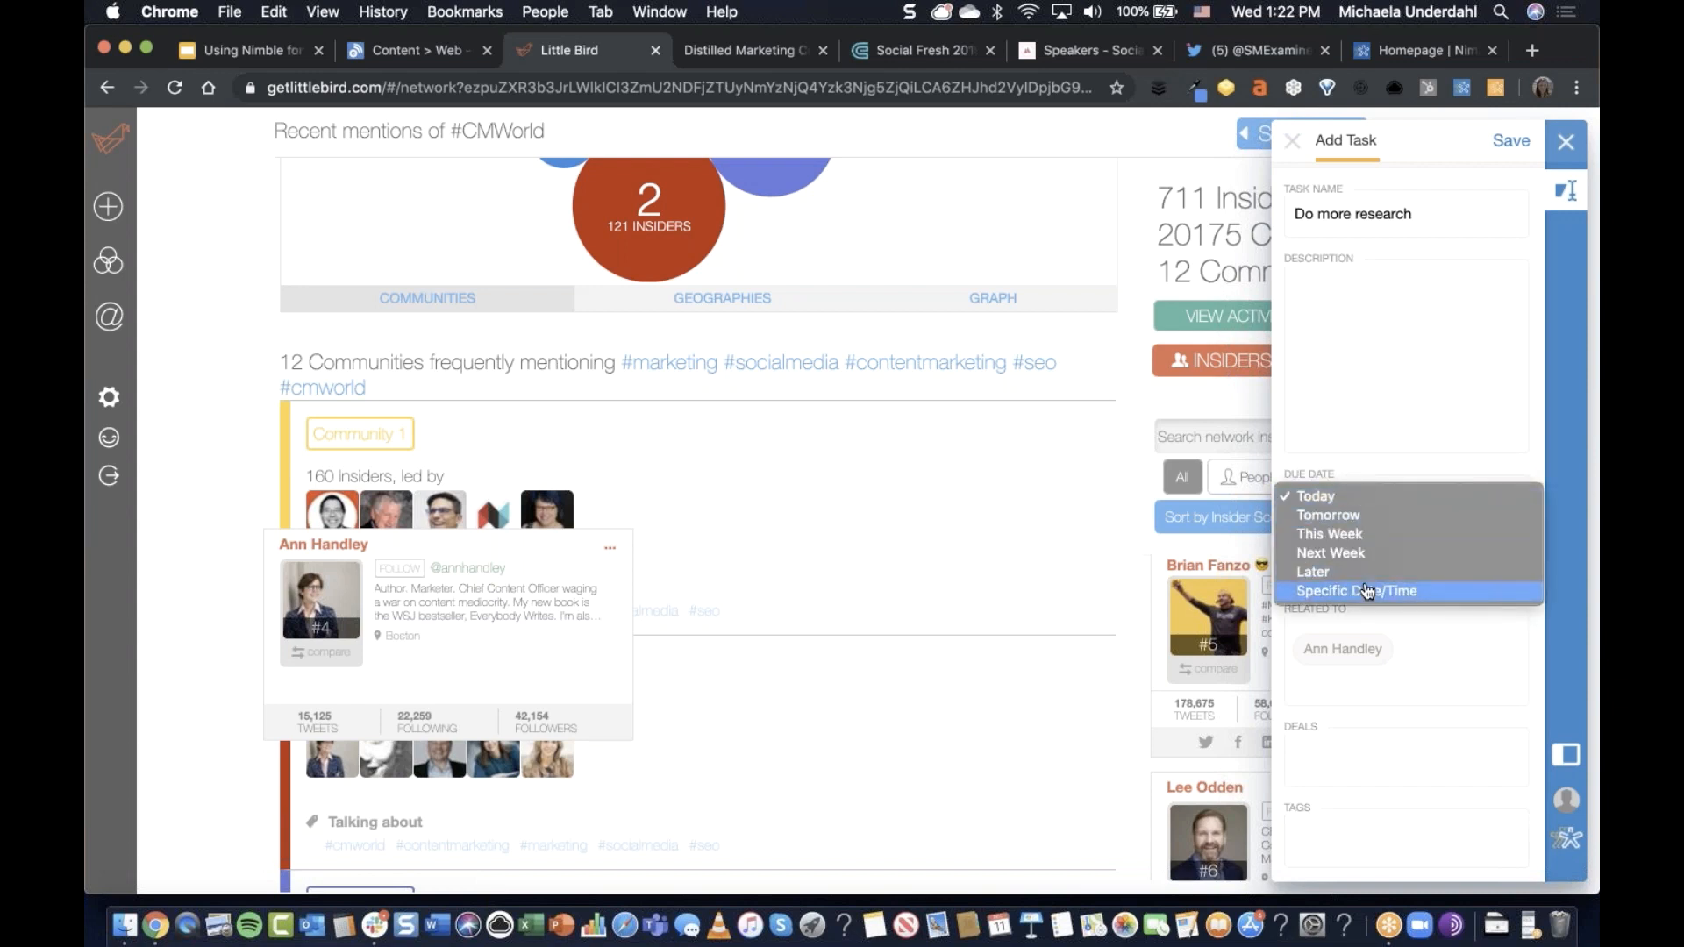
{"action": "left_click", "coordinate": [1366, 590]}
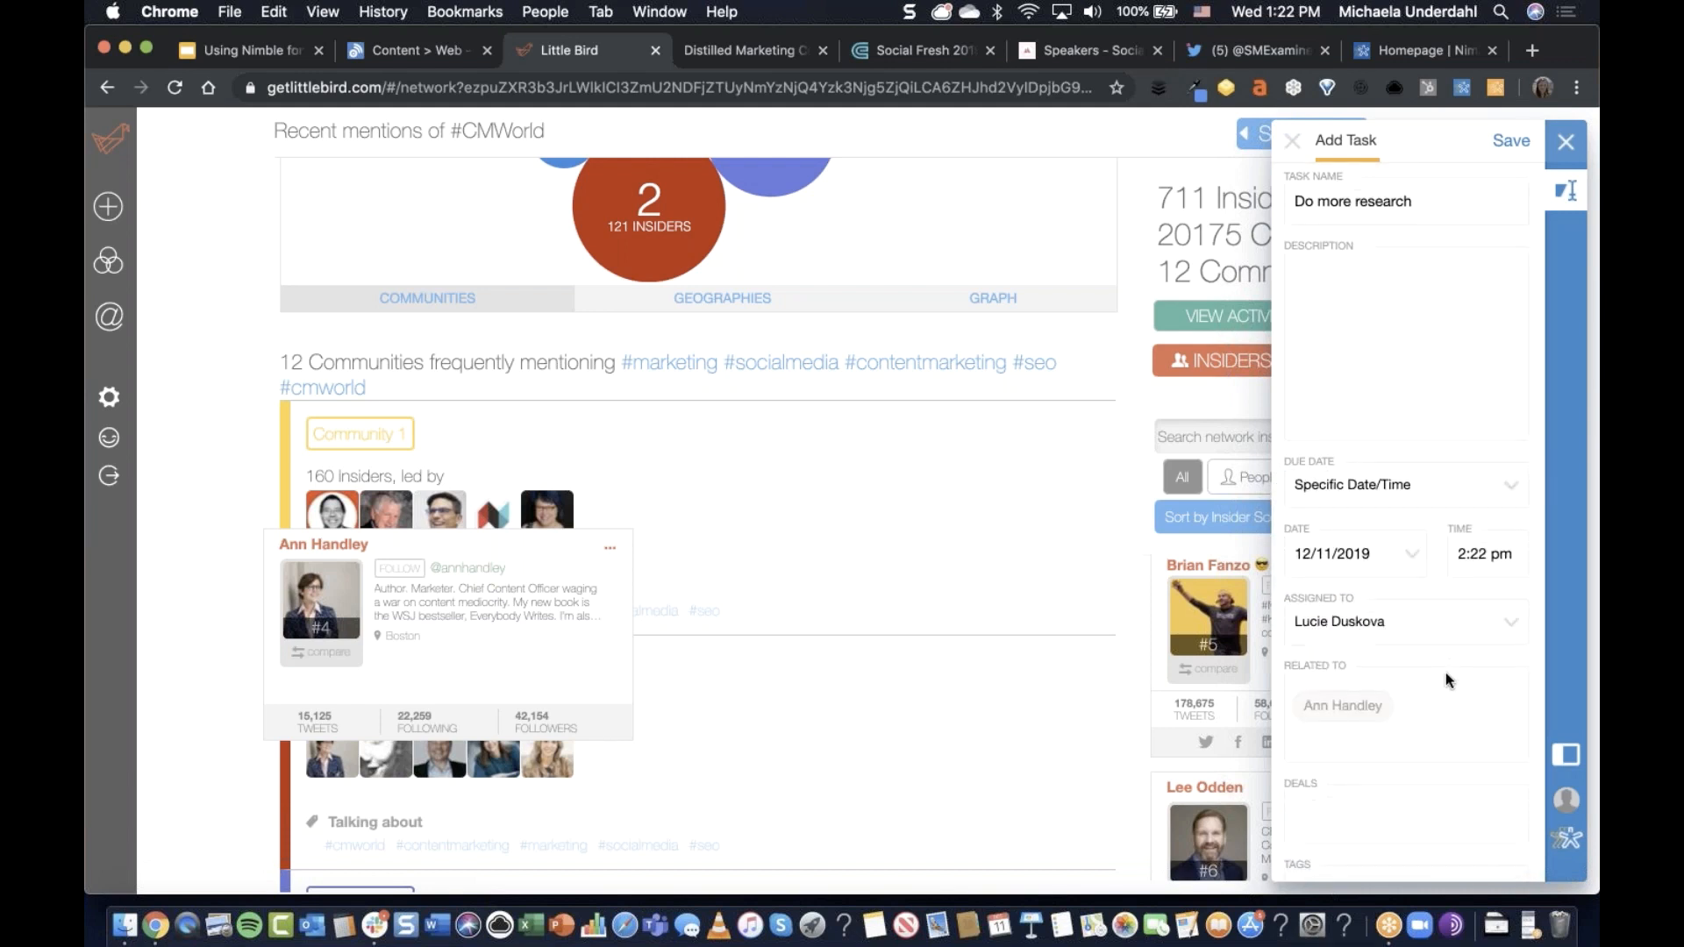
{"action": "left_click", "coordinate": [1511, 140]}
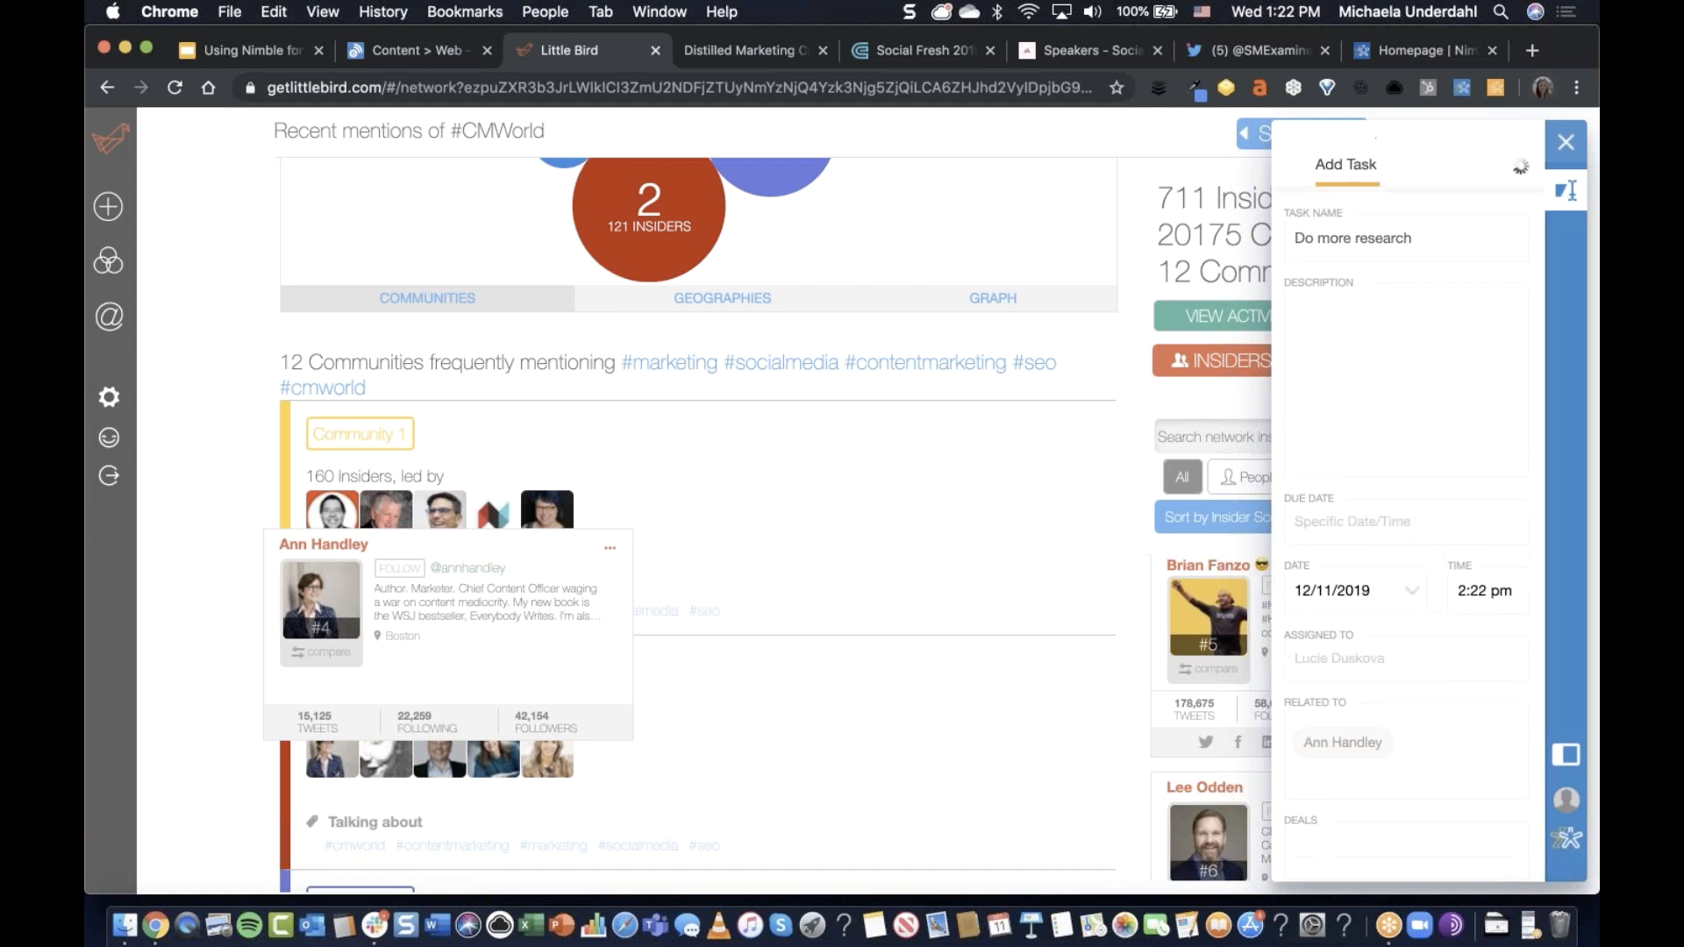
Add and save a note on the contact reading "Not speaking at CmWorld20".
{"action": "left_click", "coordinate": [1494, 140]}
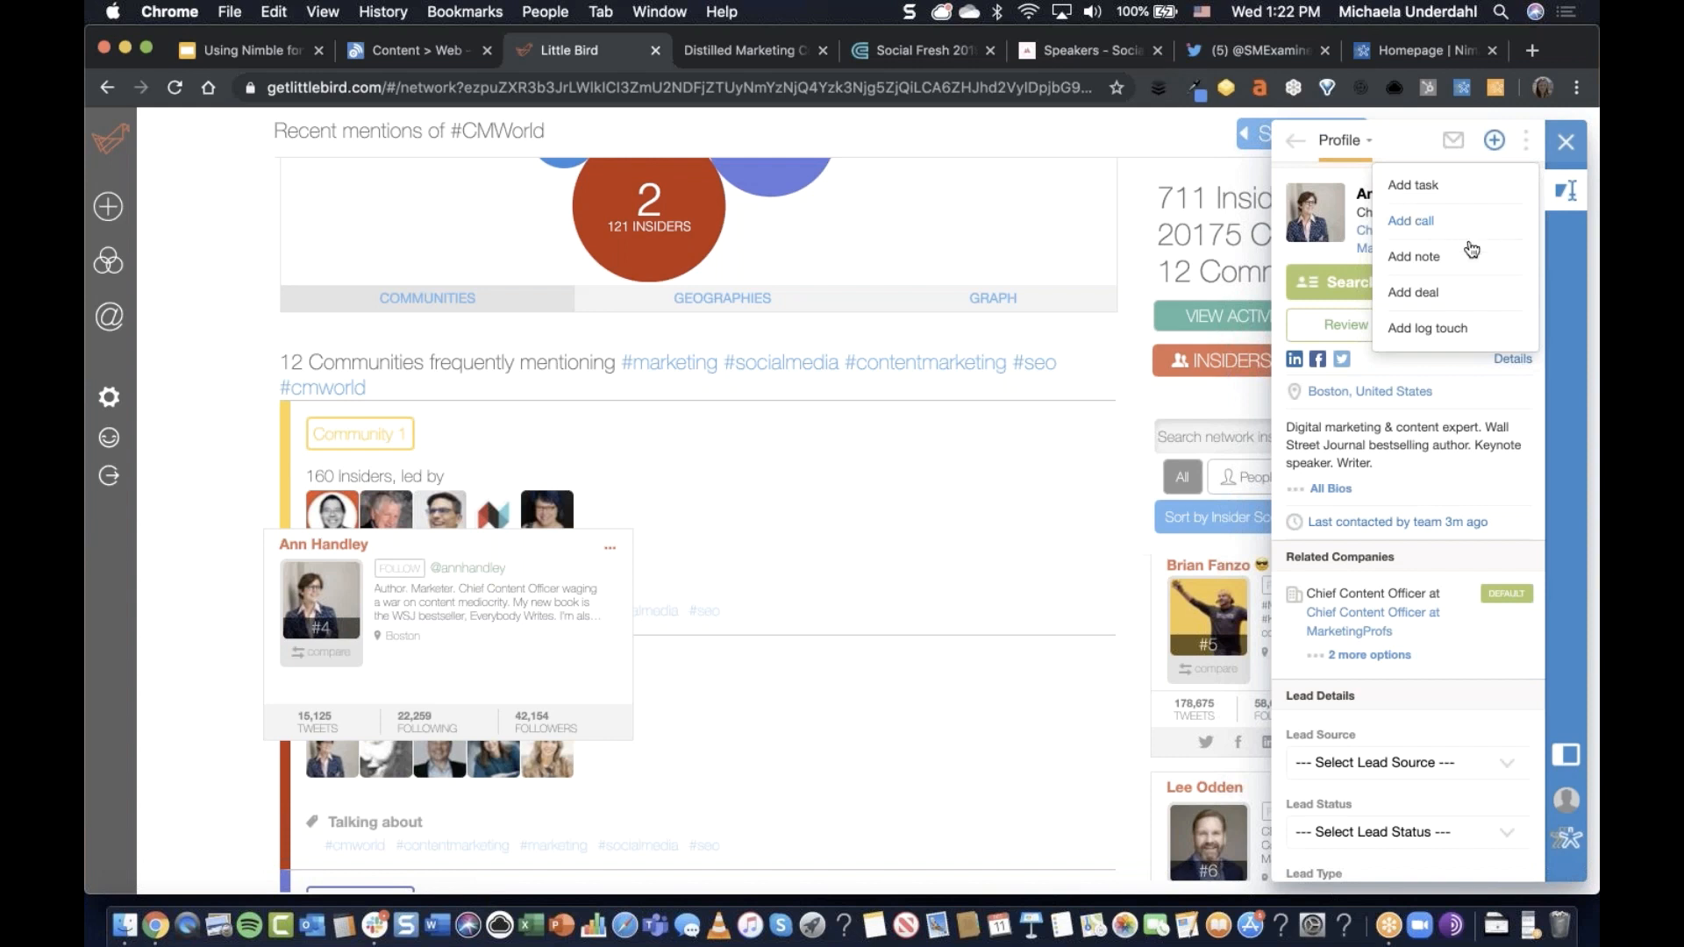
{"action": "left_click", "coordinate": [1438, 259]}
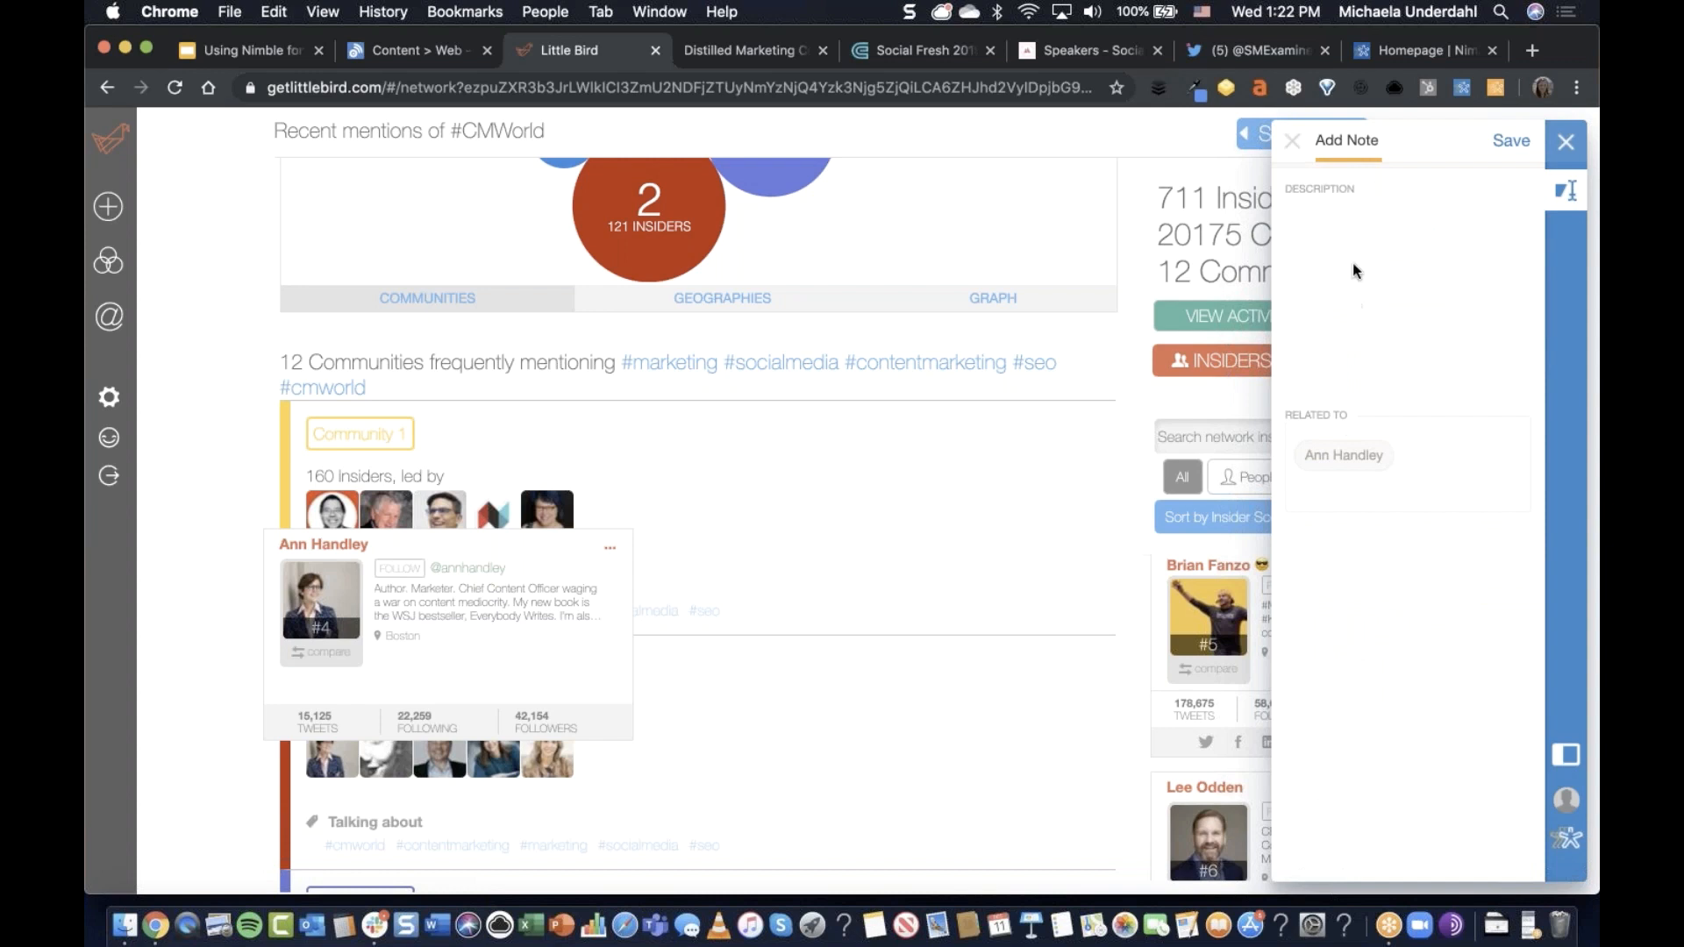
{"action": "type", "text": "No "}
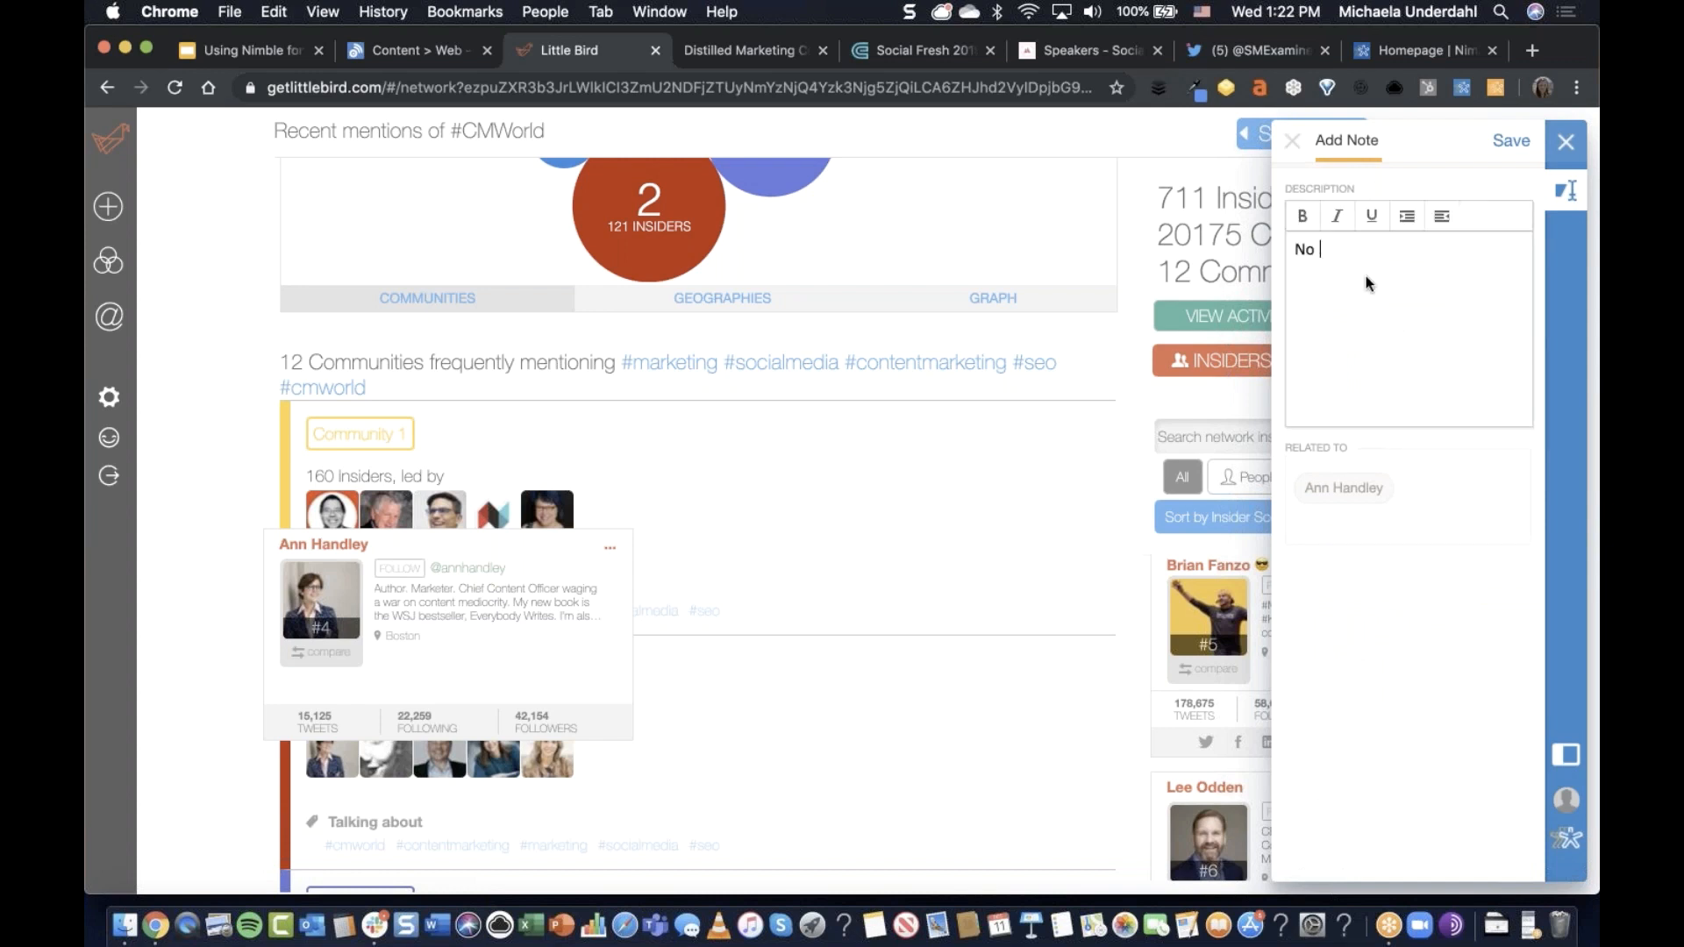
{"action": "type", "text": "t speaking at CmWorld20"}
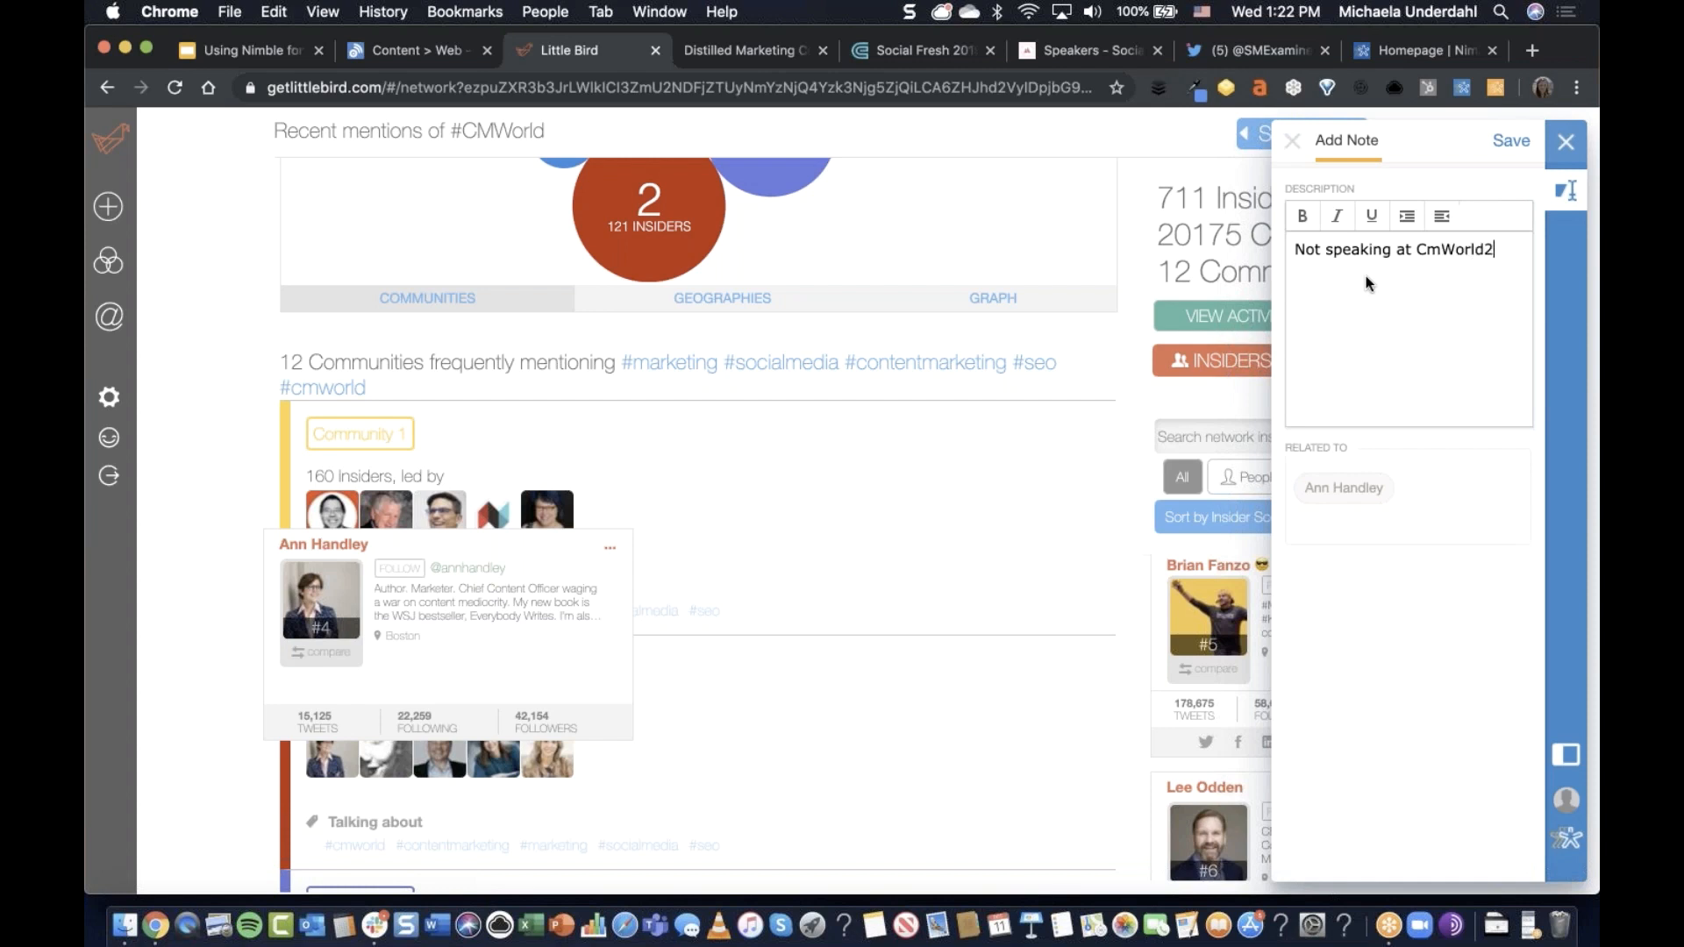
{"action": "left_click", "coordinate": [1510, 140]}
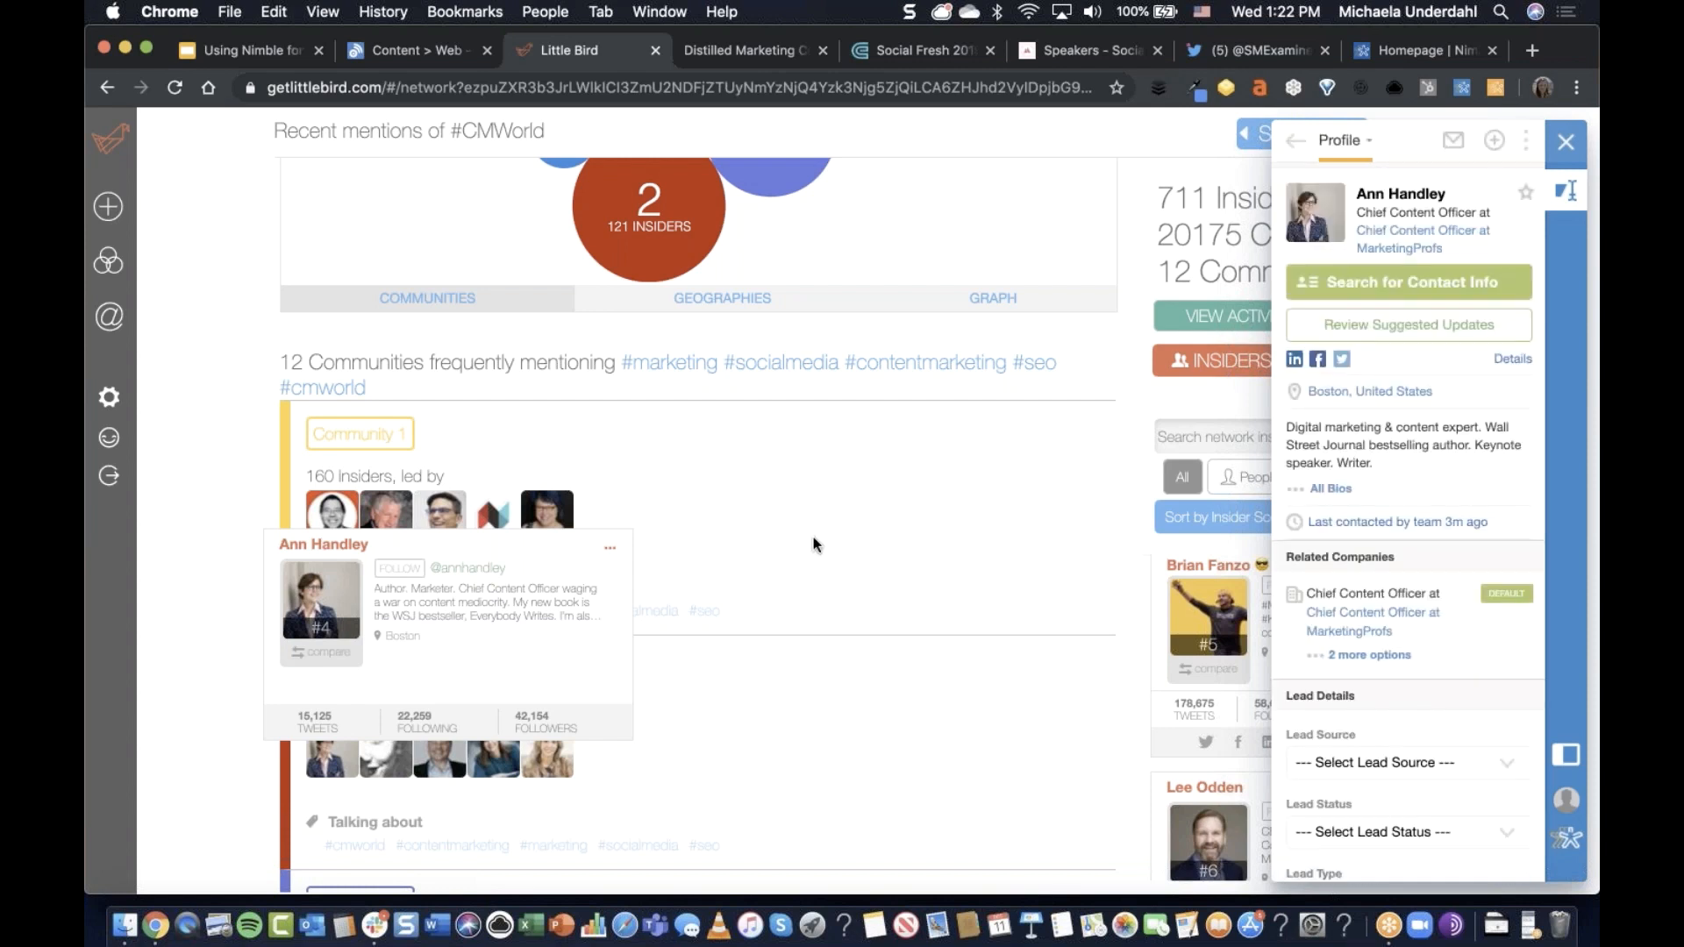
Close the Nimble contact profile and examine the #CMWorld communities and their leading insiders in Little Bird.
{"action": "scroll", "coordinate": [814, 544], "scroll_direction": "down", "scroll_amount": 3}
{"action": "scroll", "coordinate": [735, 570], "scroll_direction": "up", "scroll_amount": 6}
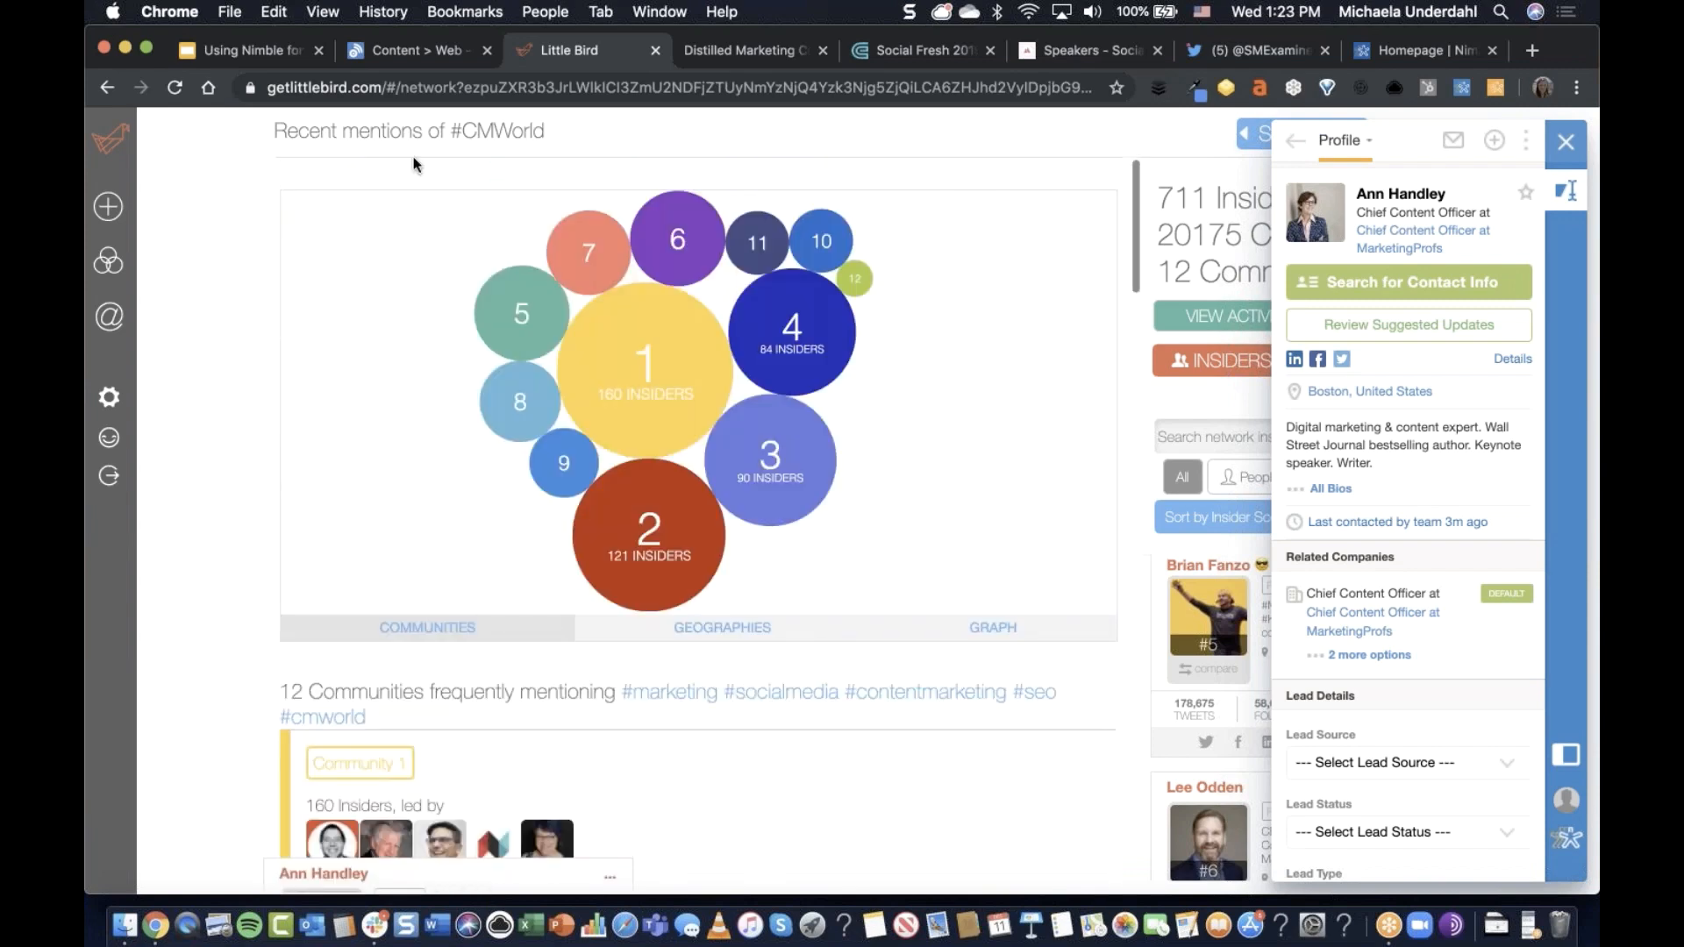
{"action": "left_click", "coordinate": [1565, 141]}
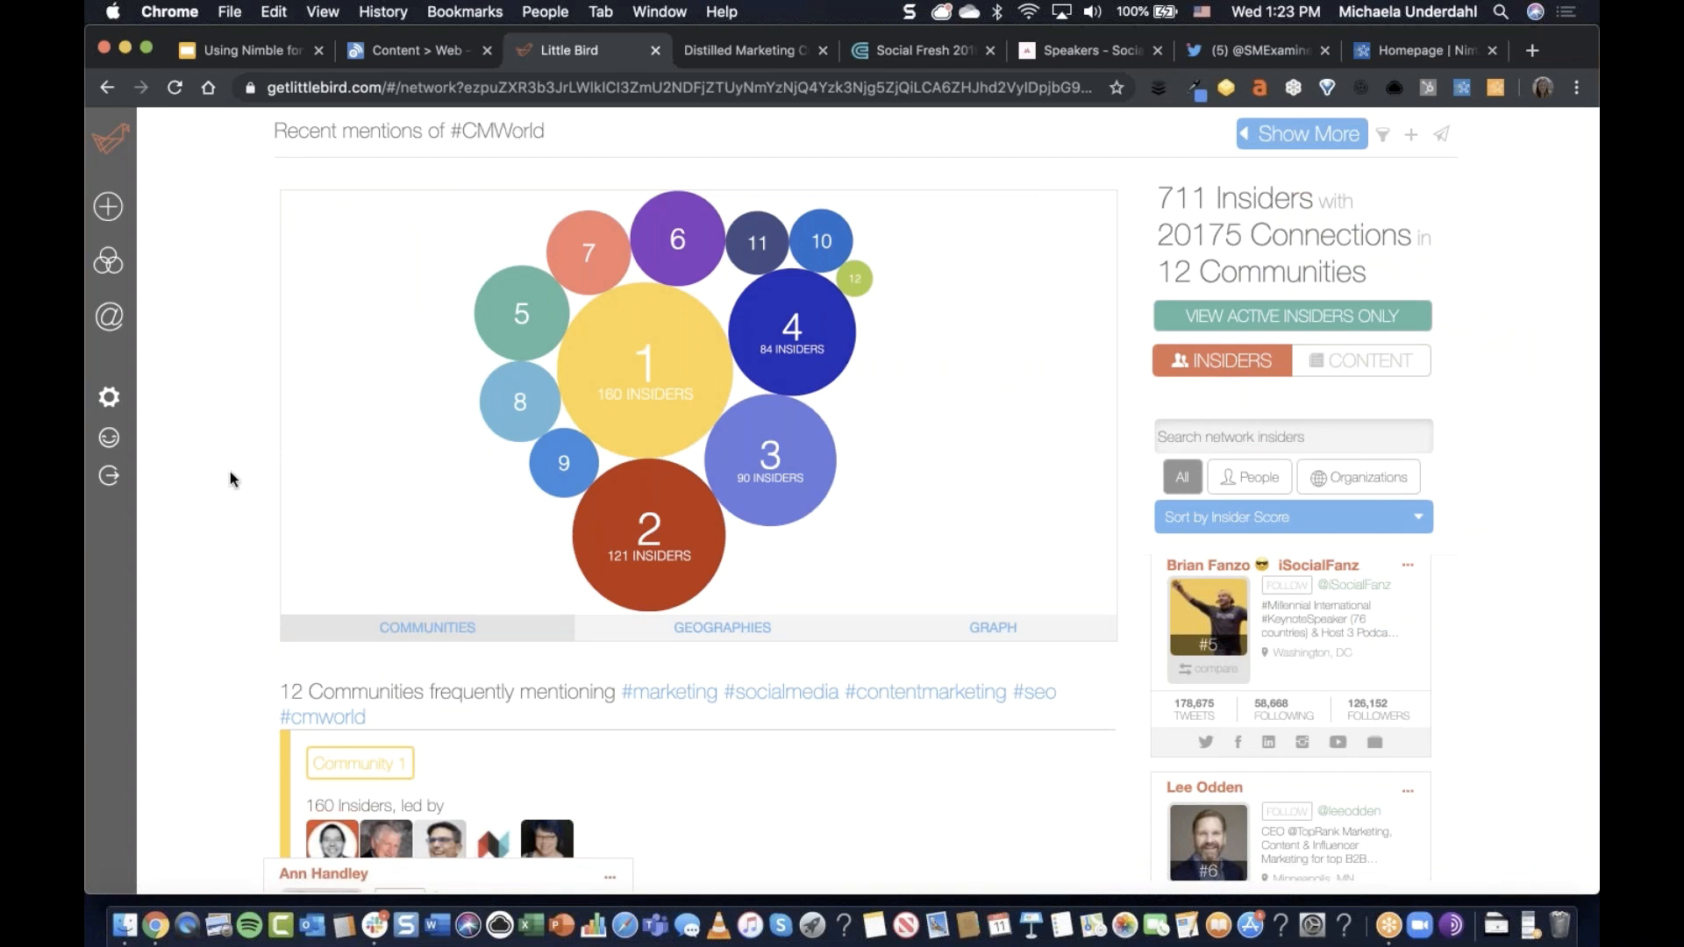
{"action": "scroll", "coordinate": [716, 317], "scroll_direction": "down", "scroll_amount": 2}
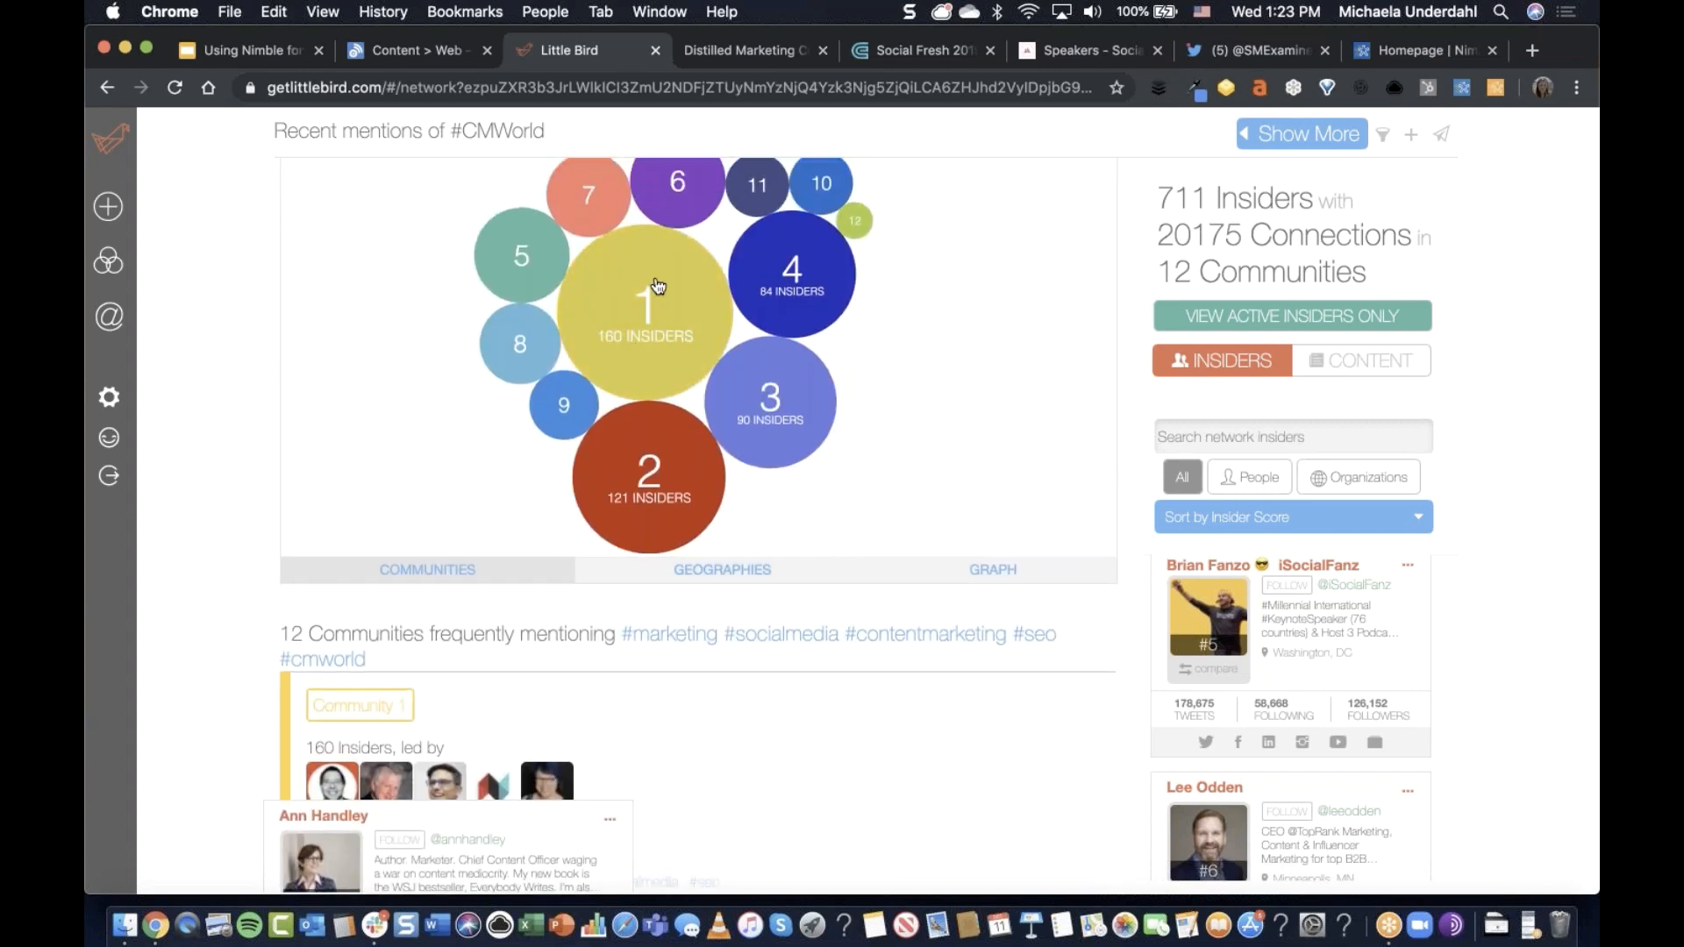
{"action": "scroll", "coordinate": [921, 406], "scroll_direction": "down", "scroll_amount": 5}
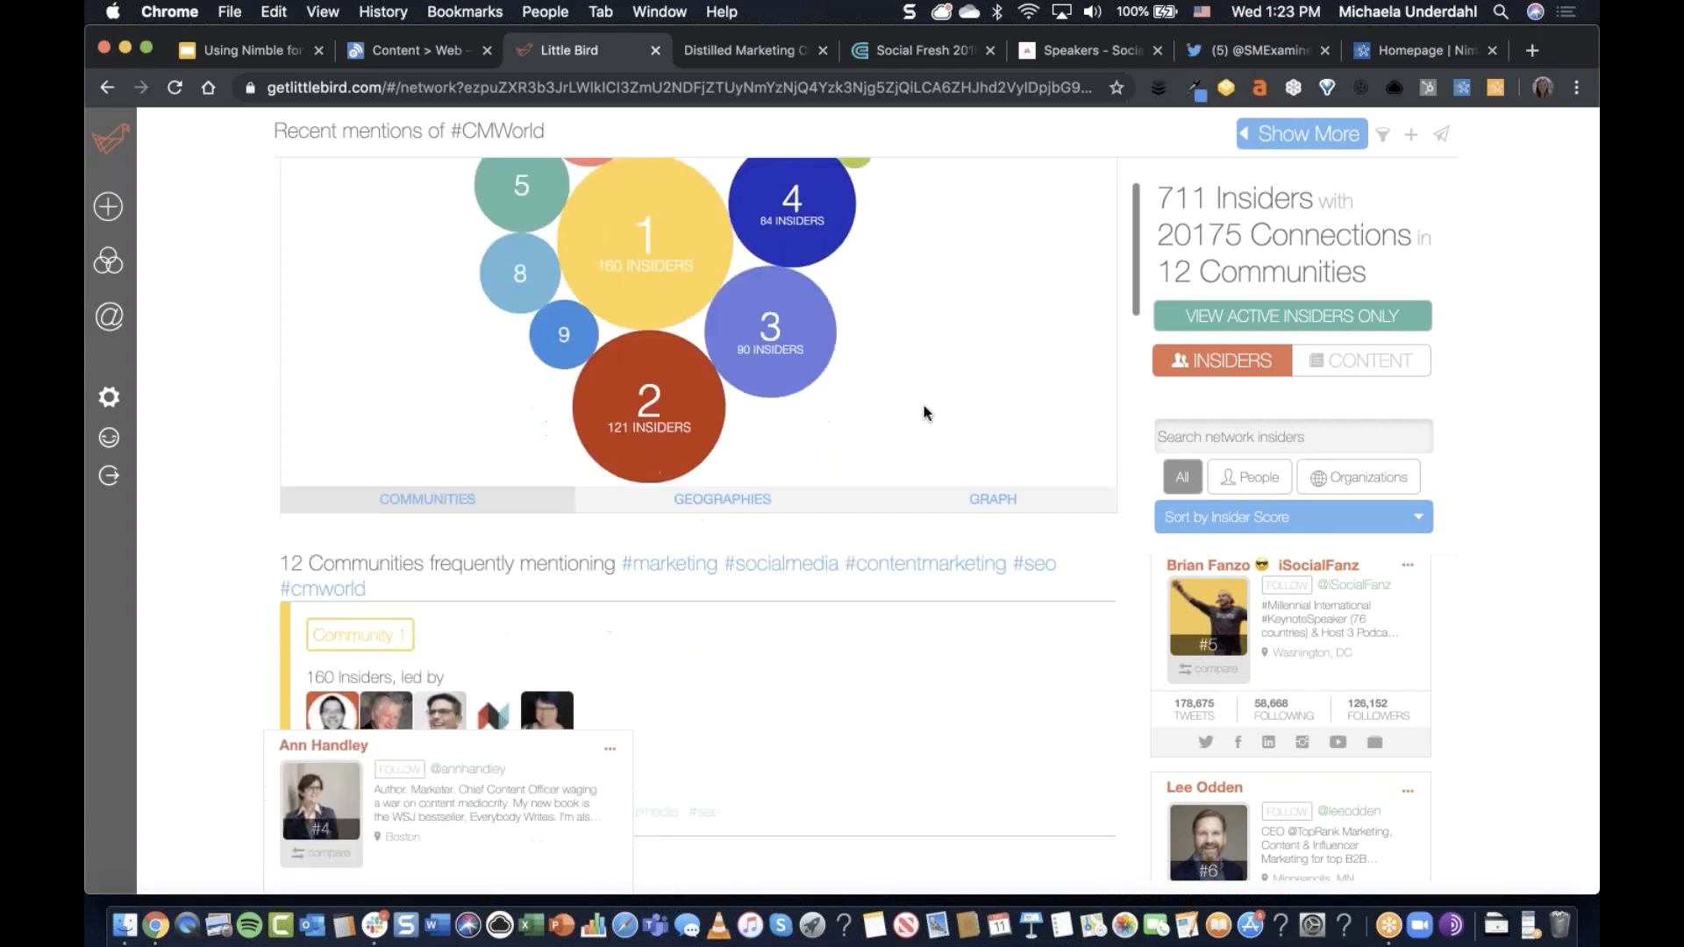
{"action": "scroll", "coordinate": [910, 714], "scroll_direction": "down", "scroll_amount": 15}
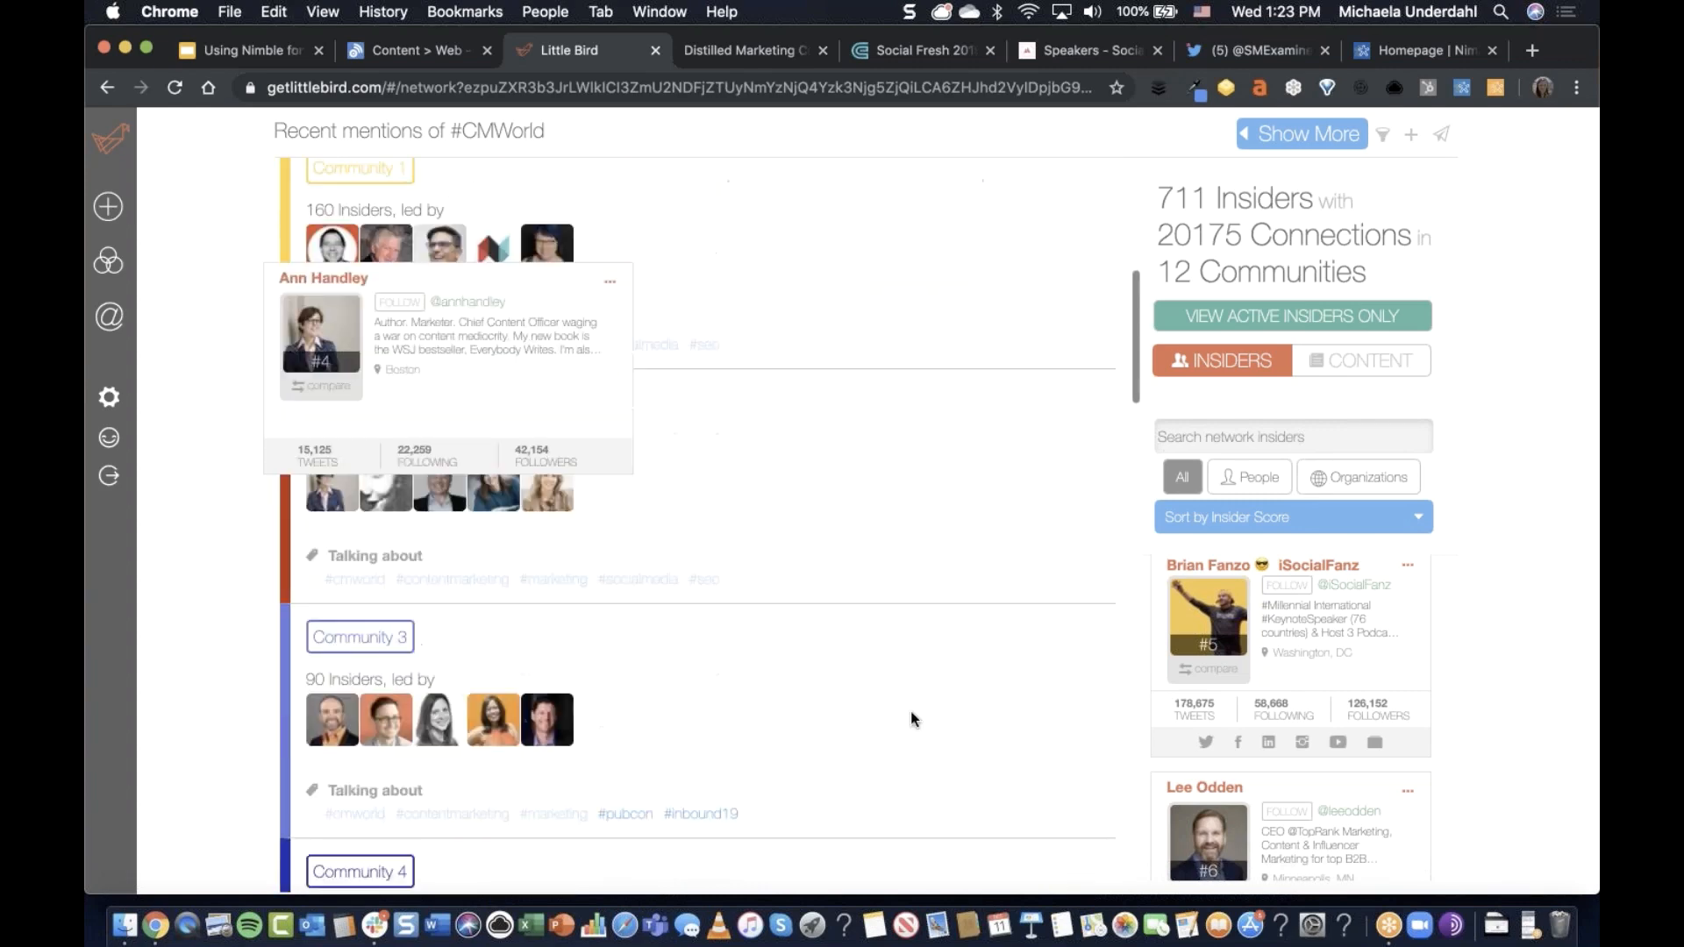
{"action": "mouse_move", "coordinate": [340, 607]}
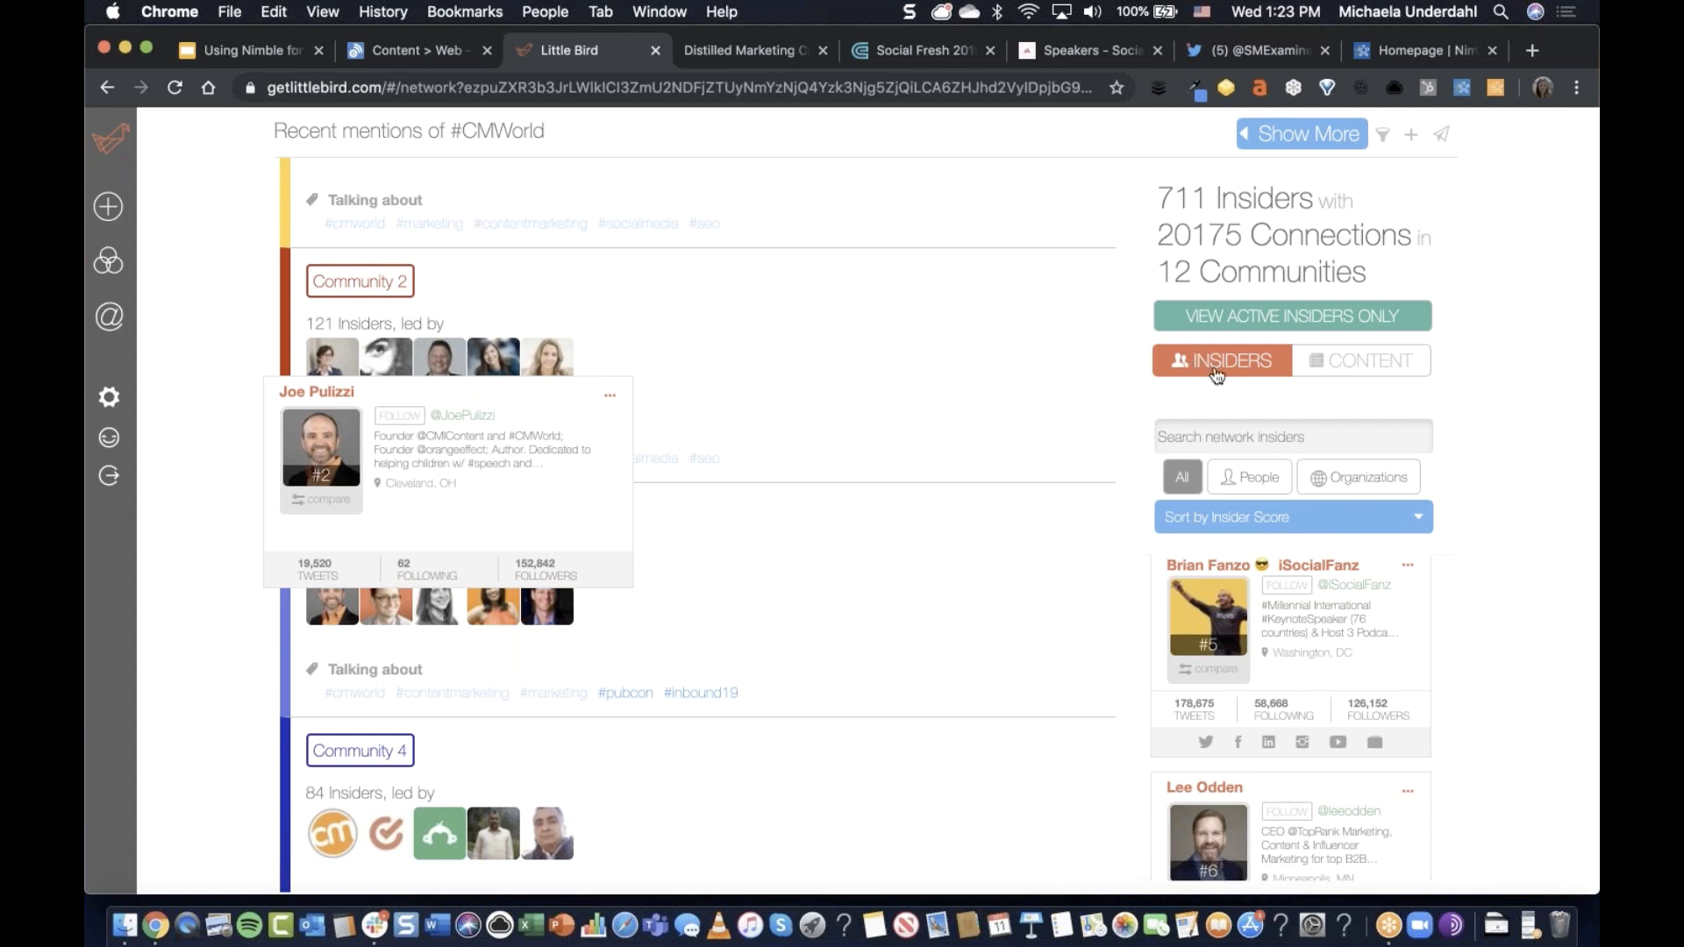
Show the #CMWorld network's content instead of its insiders and review the recent posts.
{"action": "left_click", "coordinate": [1336, 372]}
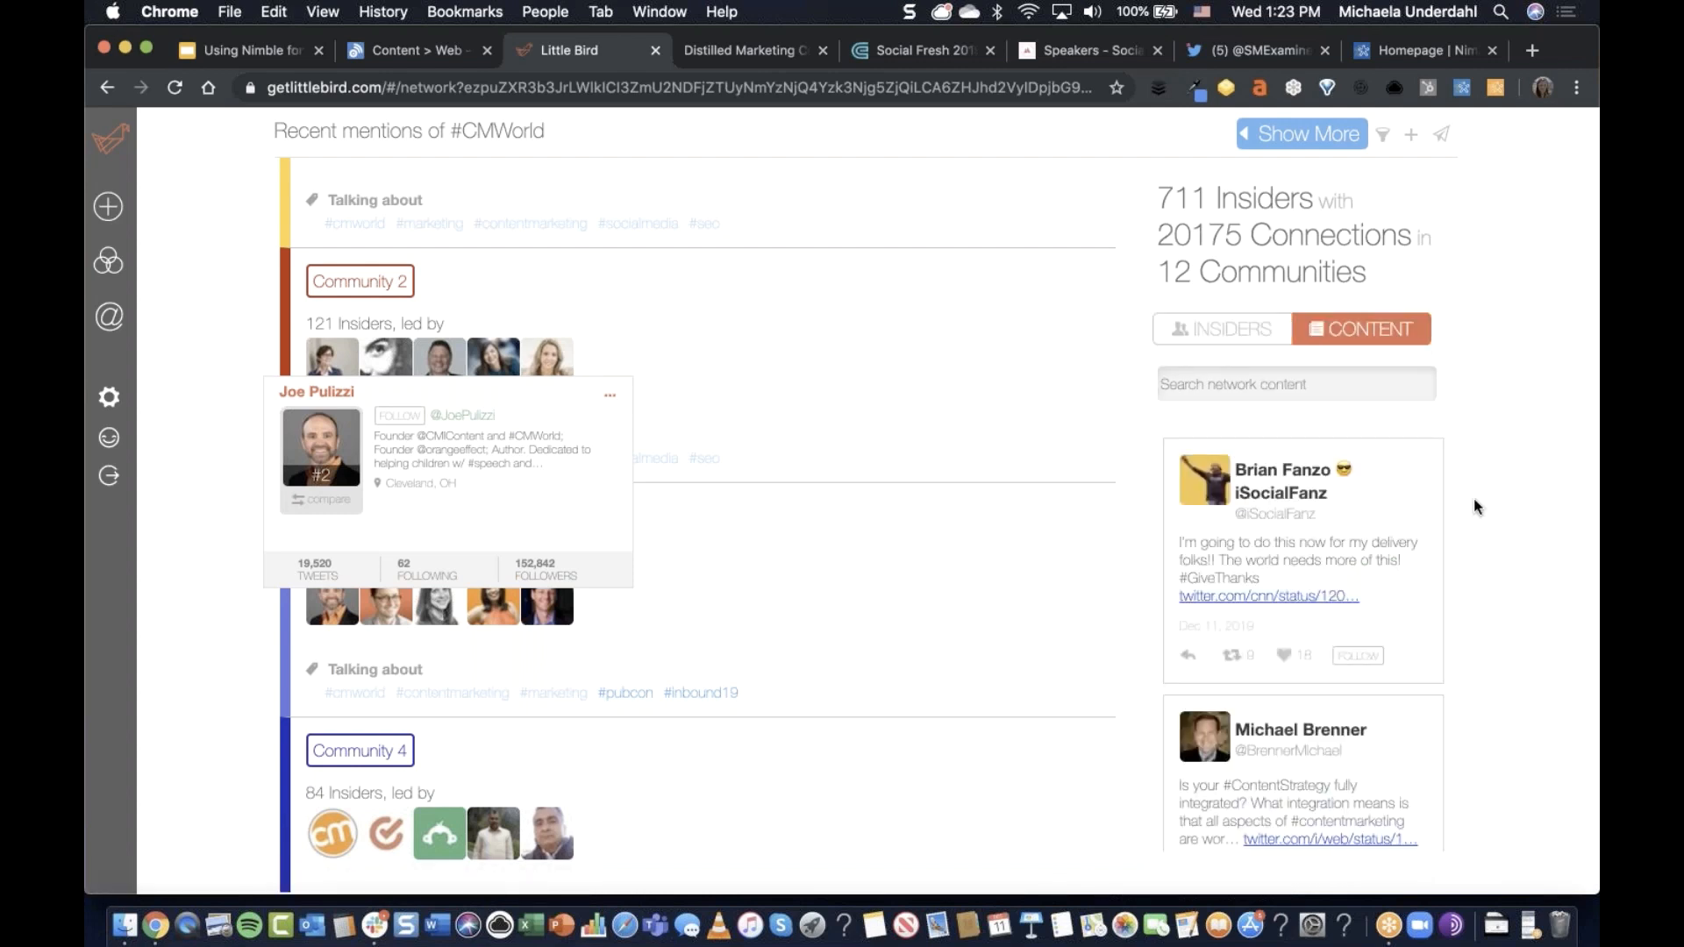
{"action": "scroll", "coordinate": [1474, 507], "scroll_direction": "down", "scroll_amount": 3}
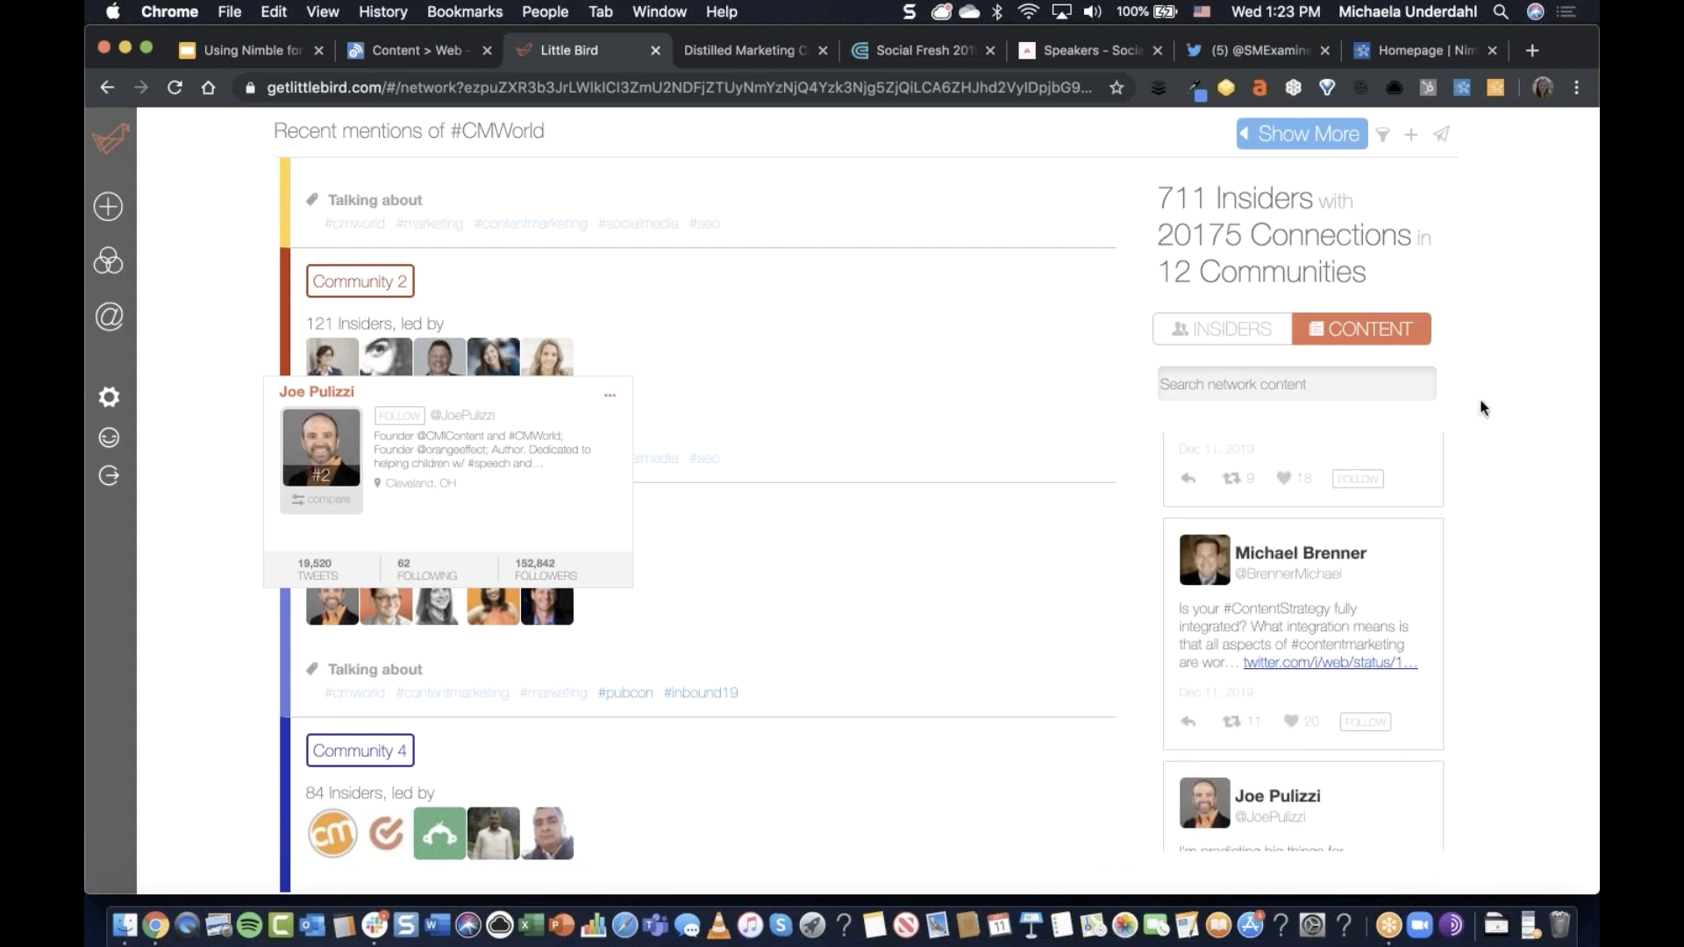
{"action": "scroll", "coordinate": [868, 427], "scroll_direction": "up", "scroll_amount": 5}
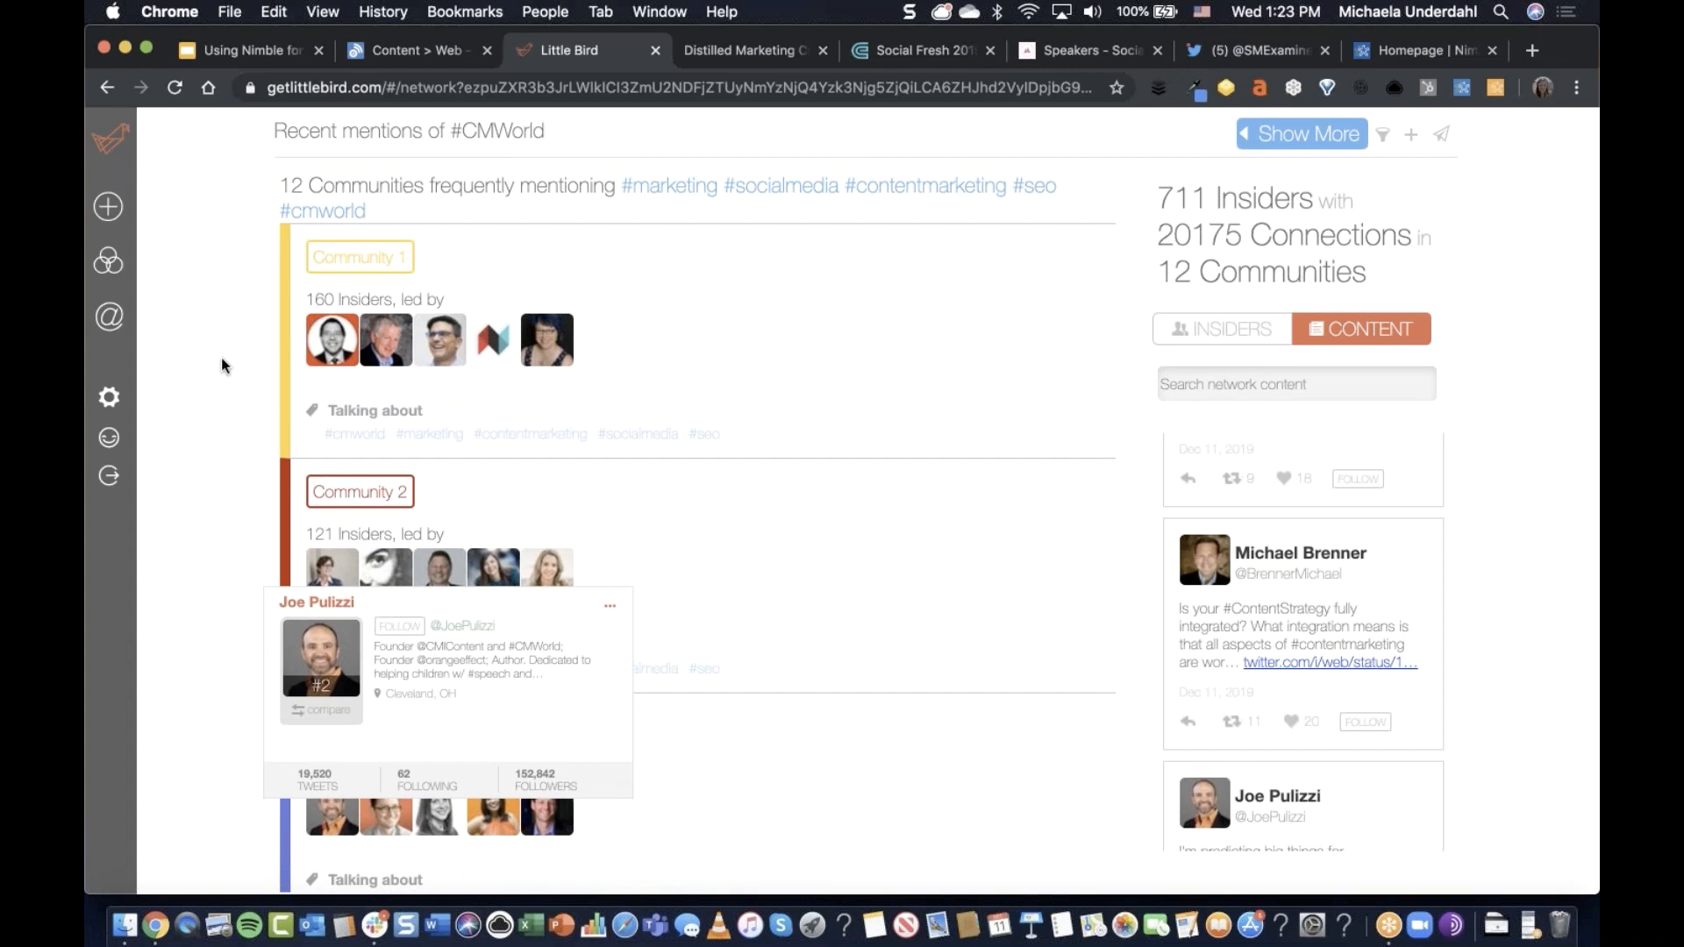
Switch to Zest, filter the articles by the B2B and Blogging tags, and dismiss the sign-in prompt.
{"action": "left_click", "coordinate": [689, 54]}
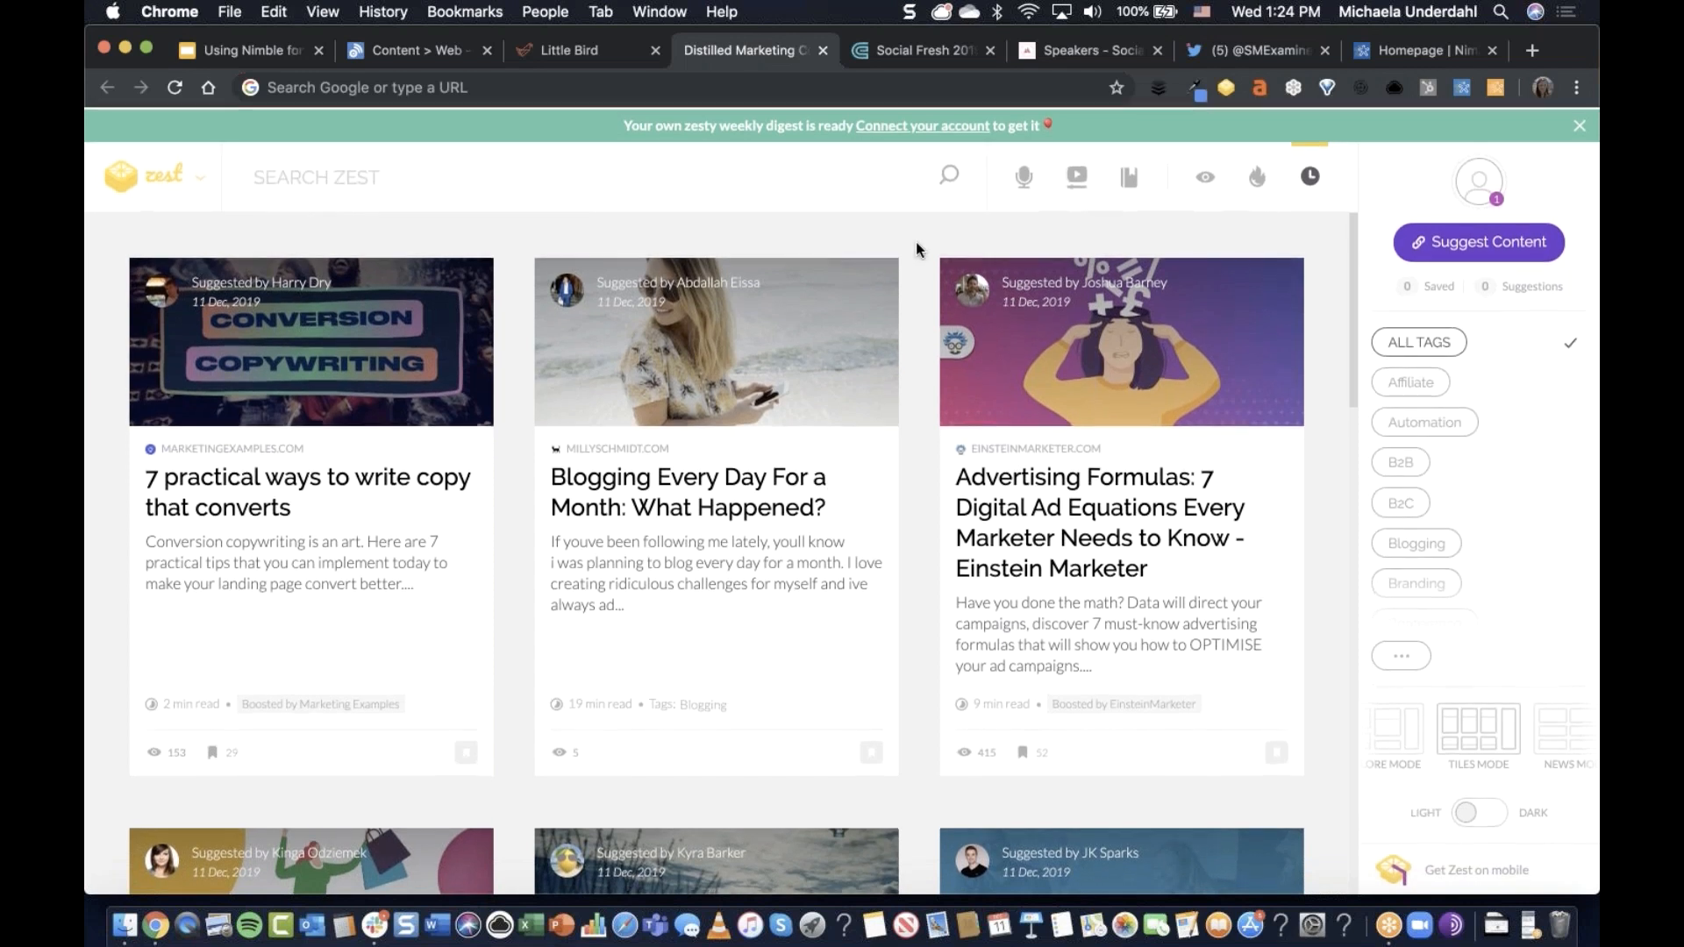
{"action": "scroll", "coordinate": [1401, 460], "scroll_direction": "down", "scroll_amount": 1}
{"action": "scroll", "coordinate": [1401, 459], "scroll_direction": "down", "scroll_amount": 1}
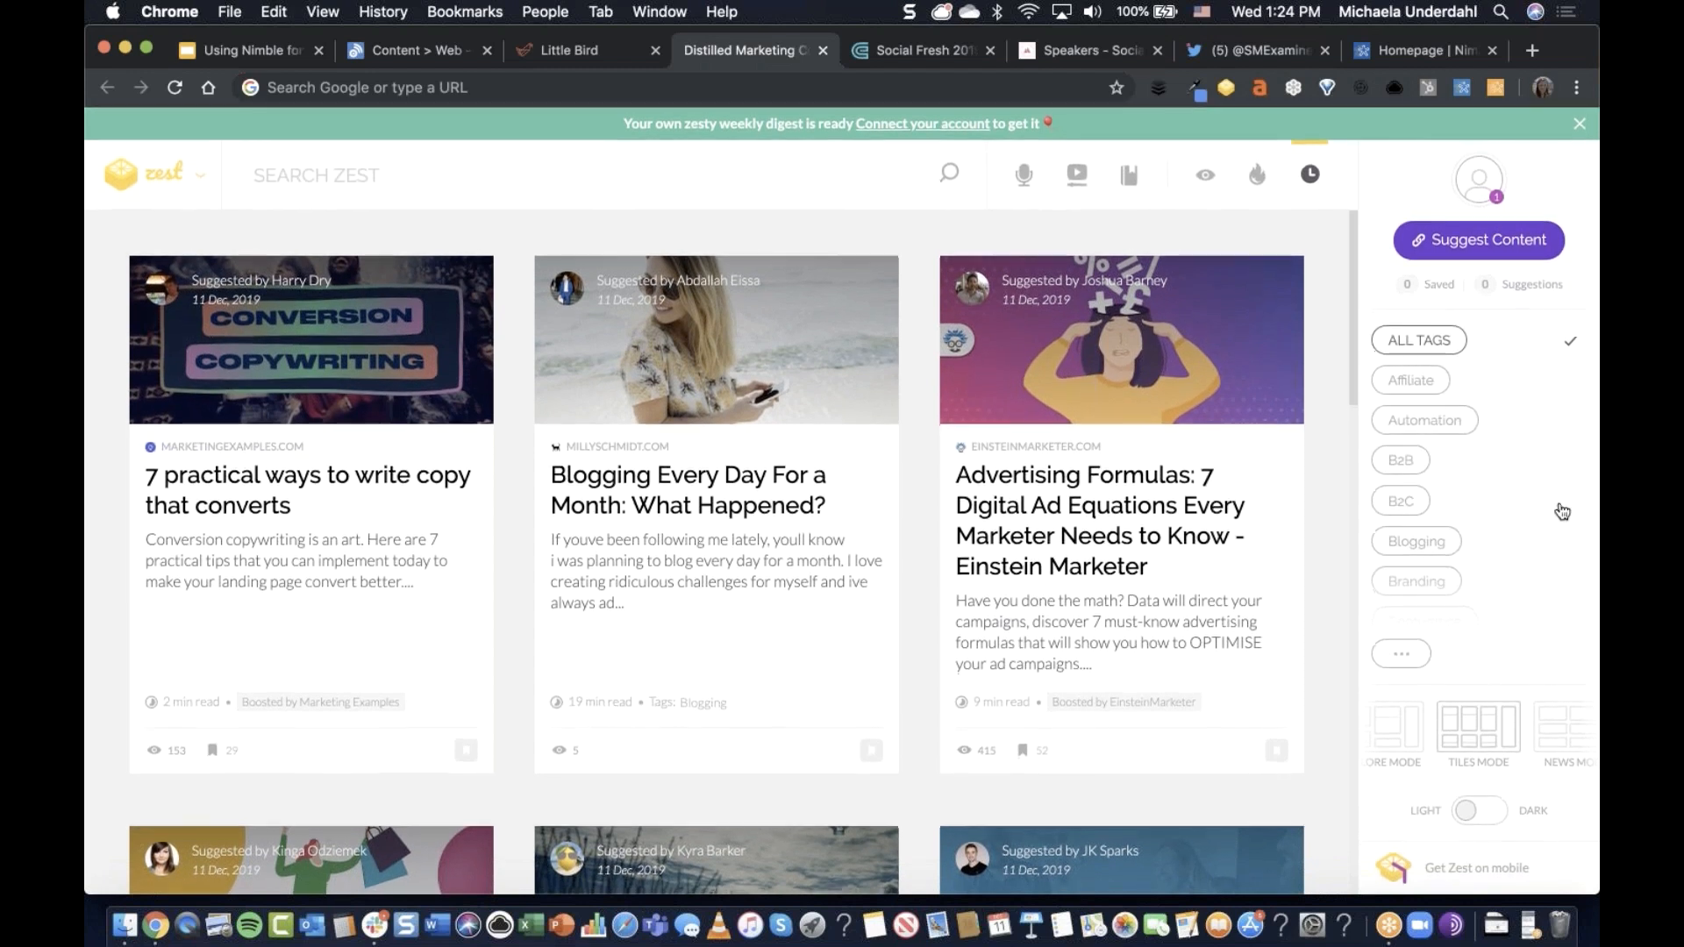
{"action": "scroll", "coordinate": [1562, 511], "scroll_direction": "down", "scroll_amount": 1}
{"action": "scroll", "coordinate": [1495, 359], "scroll_direction": "down", "scroll_amount": 1}
{"action": "scroll", "coordinate": [1447, 525], "scroll_direction": "down", "scroll_amount": 1}
{"action": "left_click", "coordinate": [1404, 462]}
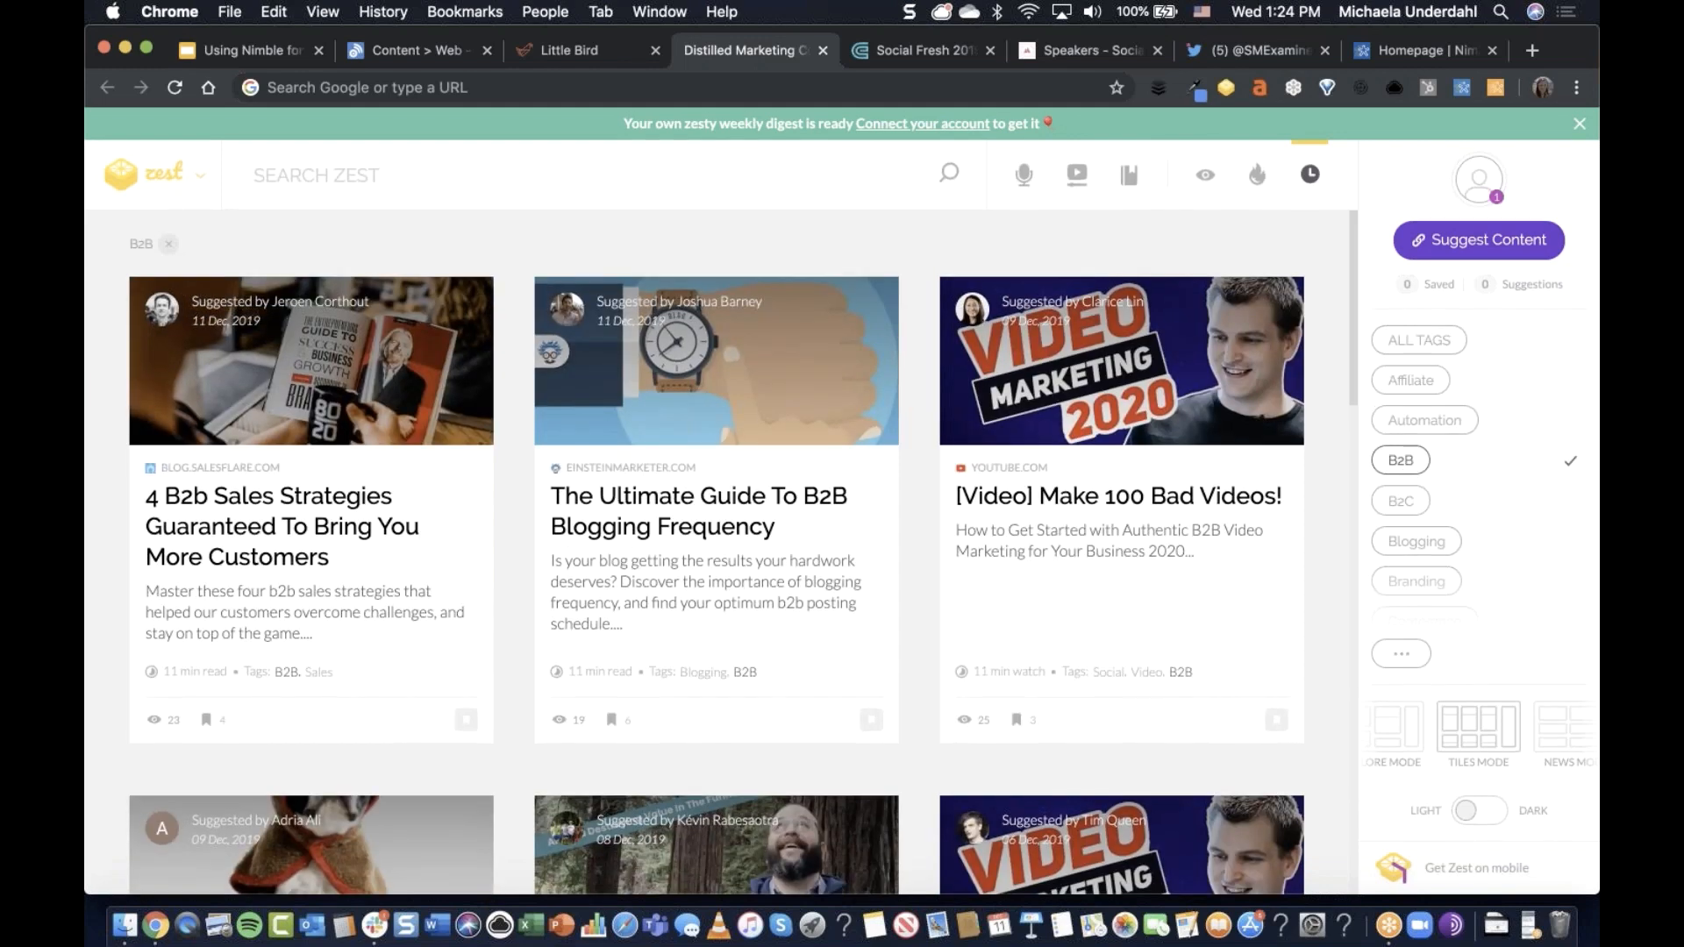
{"action": "left_click", "coordinate": [1444, 546]}
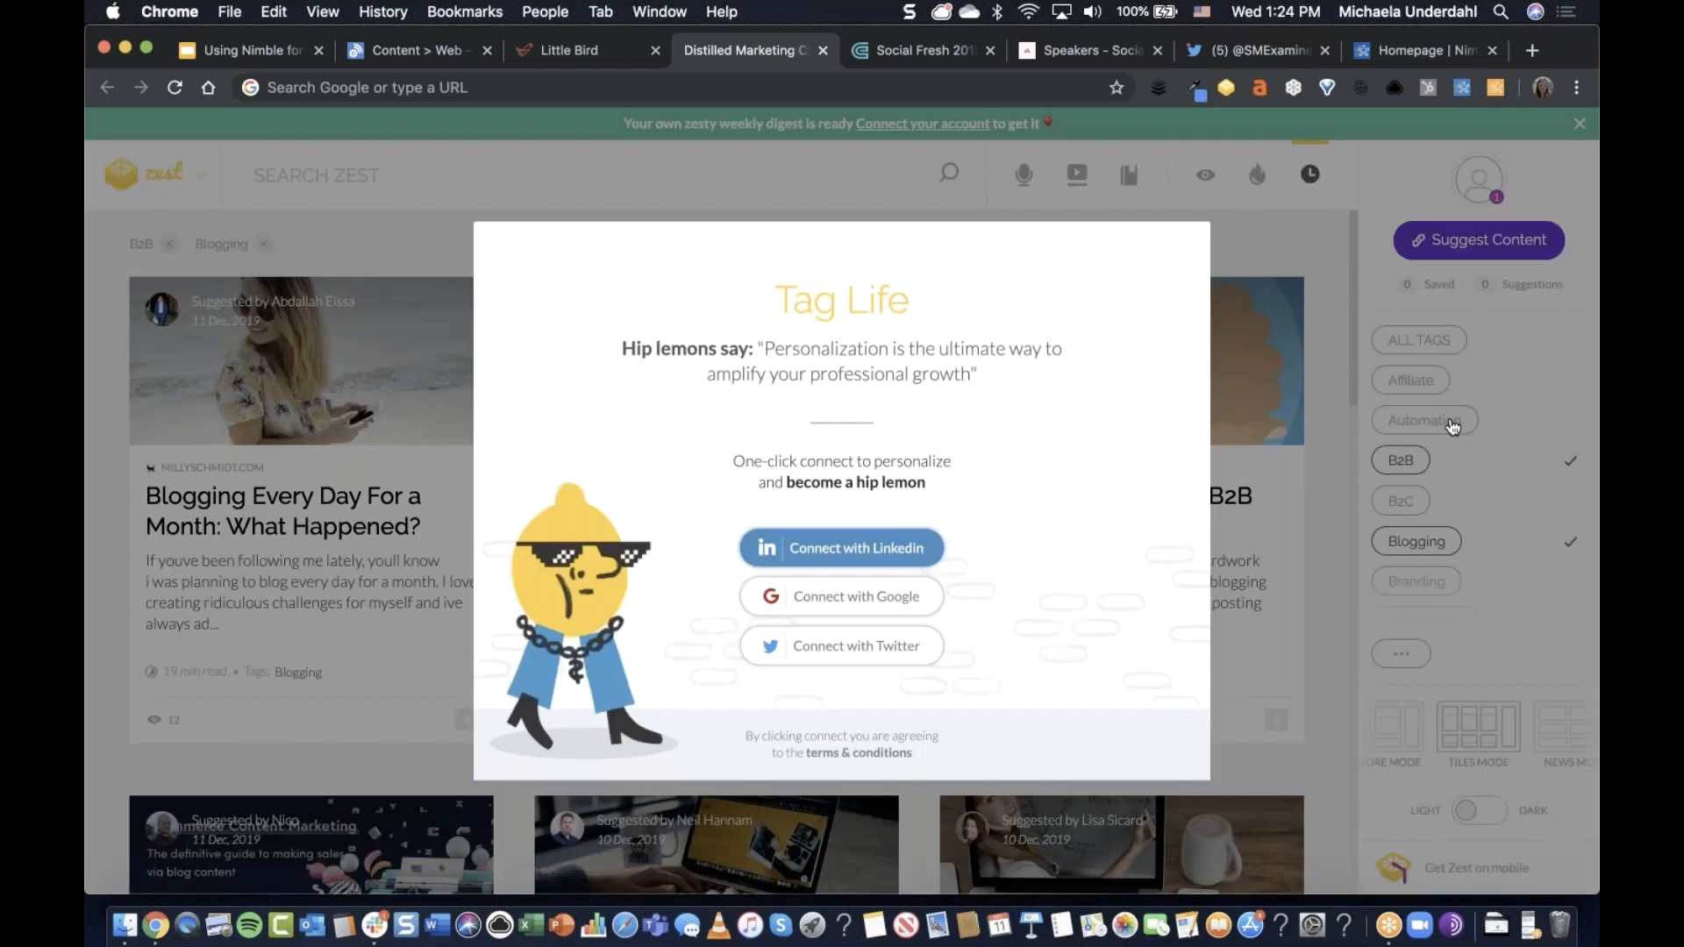
{"action": "left_click", "coordinate": [1452, 421]}
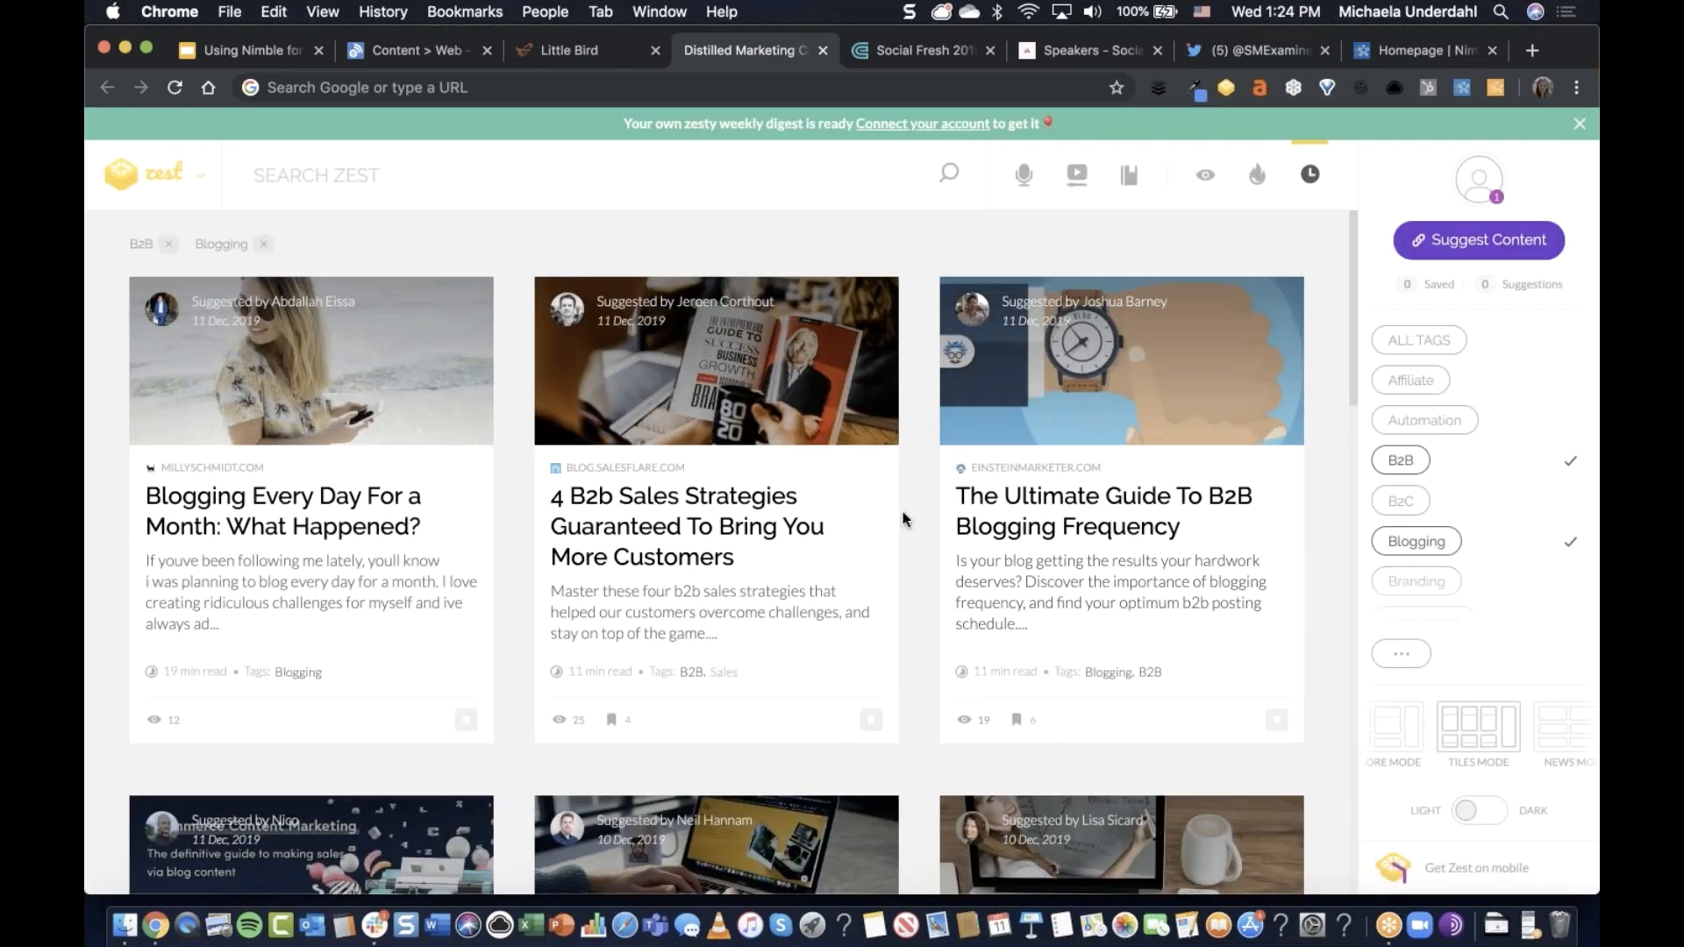
Browse the filtered B2B and Blogging articles, checking their topics, sources and who suggested them.
{"action": "scroll", "coordinate": [904, 519], "scroll_direction": "down", "scroll_amount": 2}
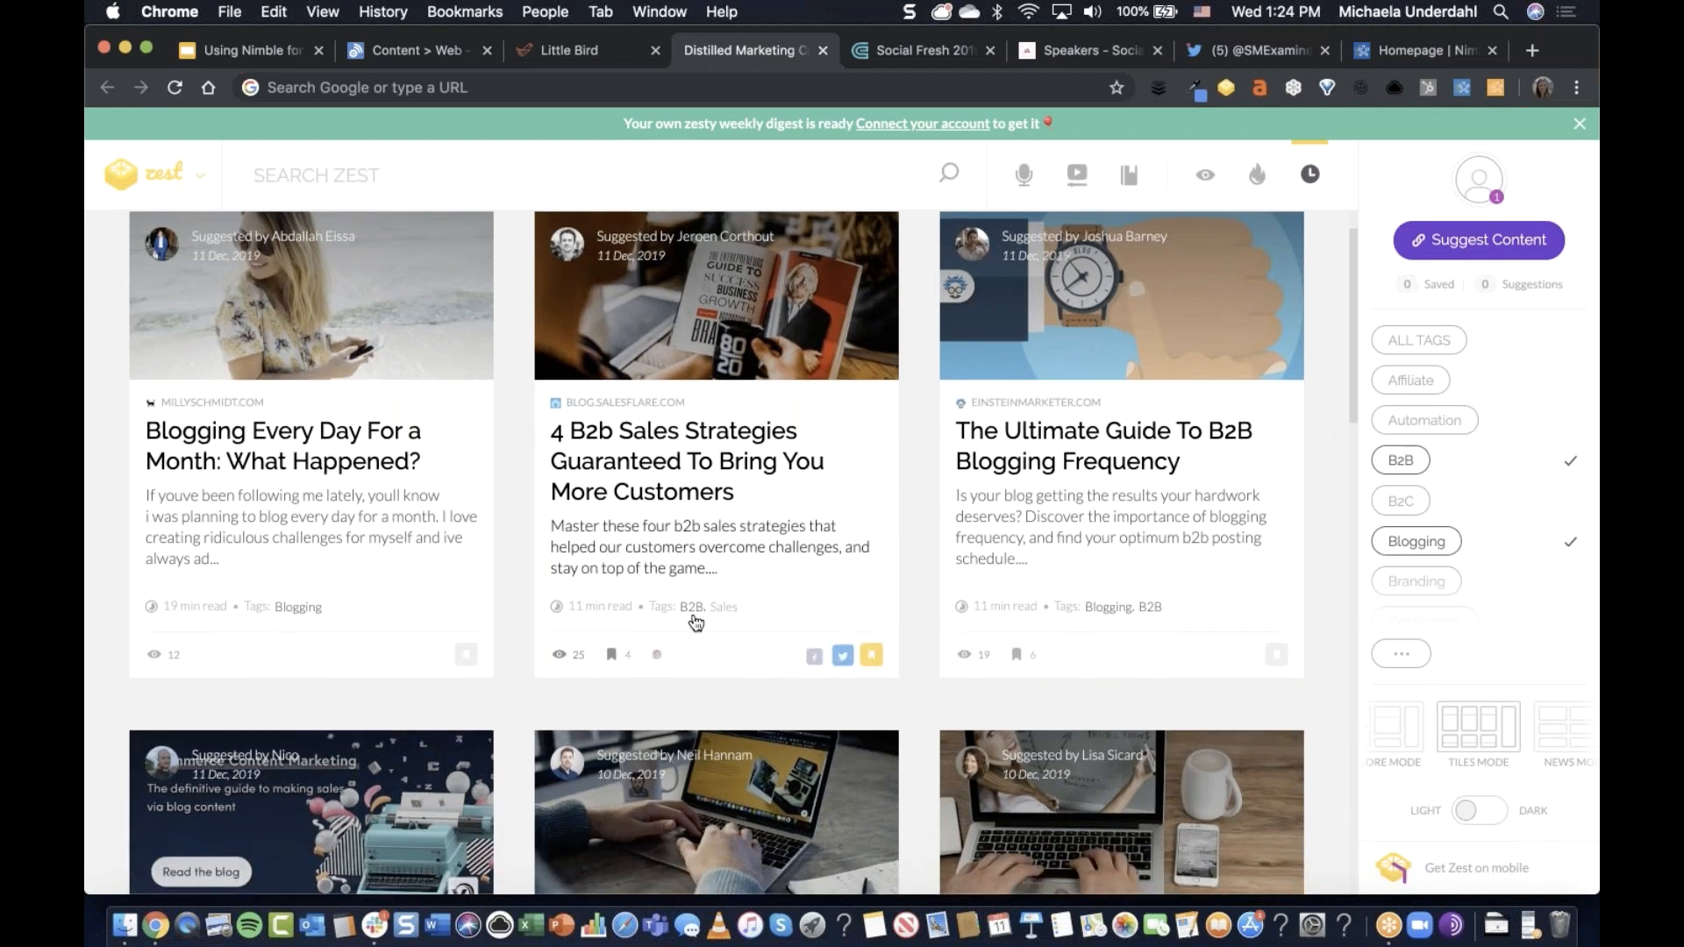
{"action": "scroll", "coordinate": [925, 579], "scroll_direction": "up", "scroll_amount": 2}
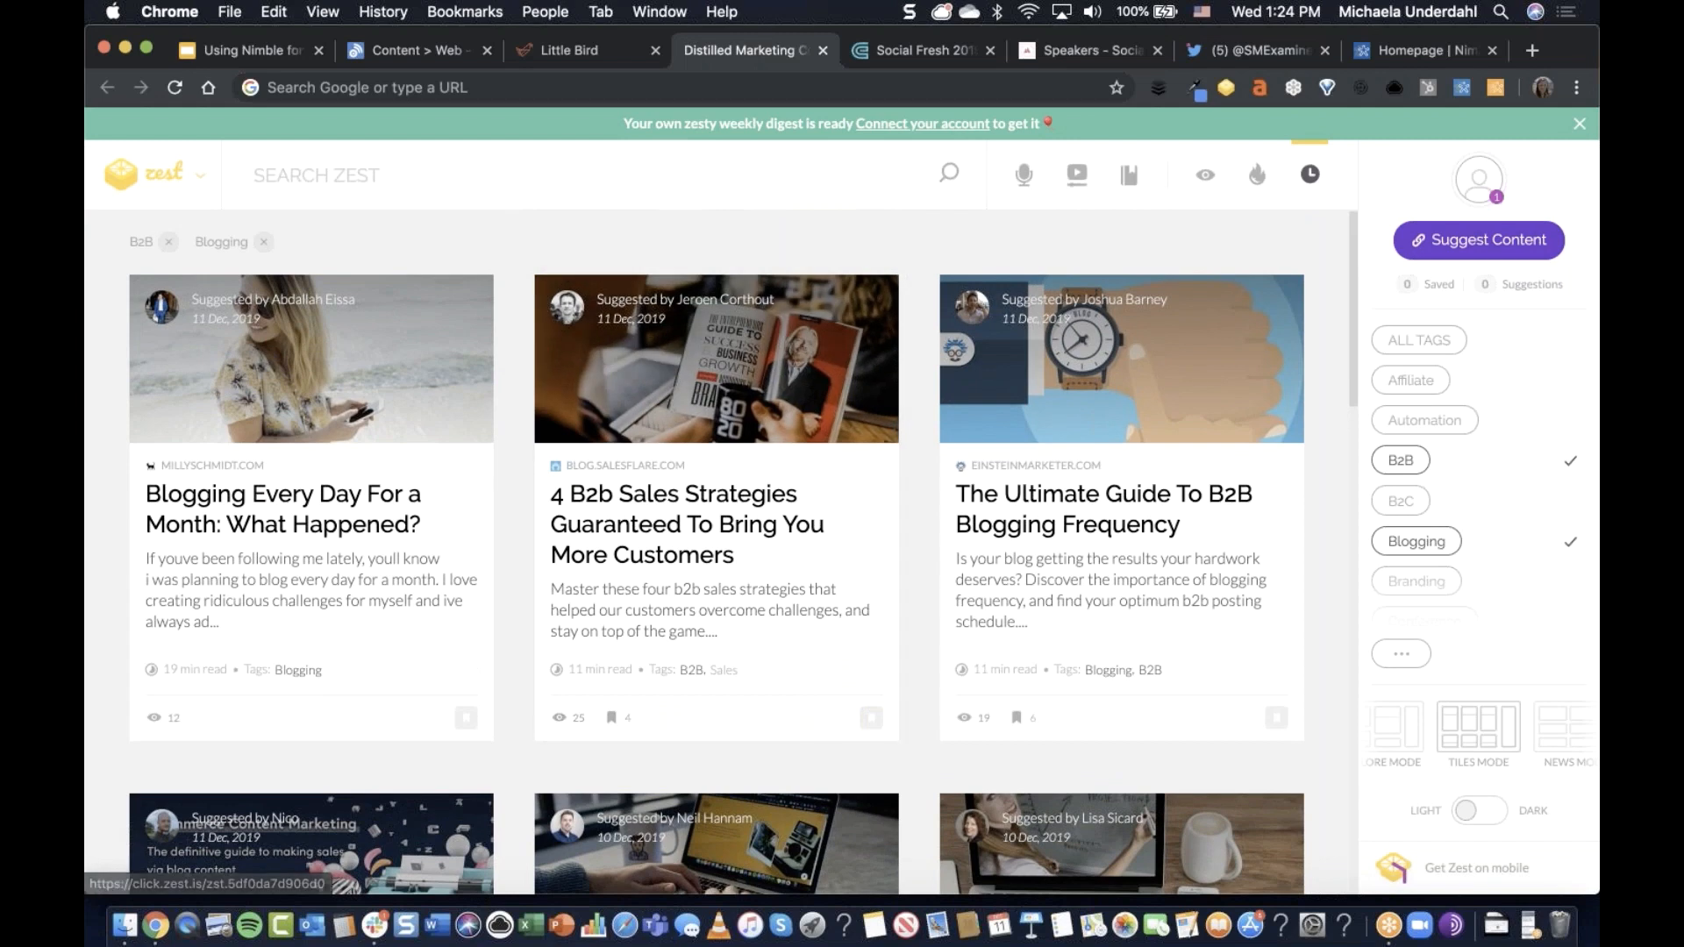
{"action": "scroll", "coordinate": [916, 517], "scroll_direction": "down", "scroll_amount": 3}
{"action": "scroll", "coordinate": [921, 631], "scroll_direction": "down", "scroll_amount": 6}
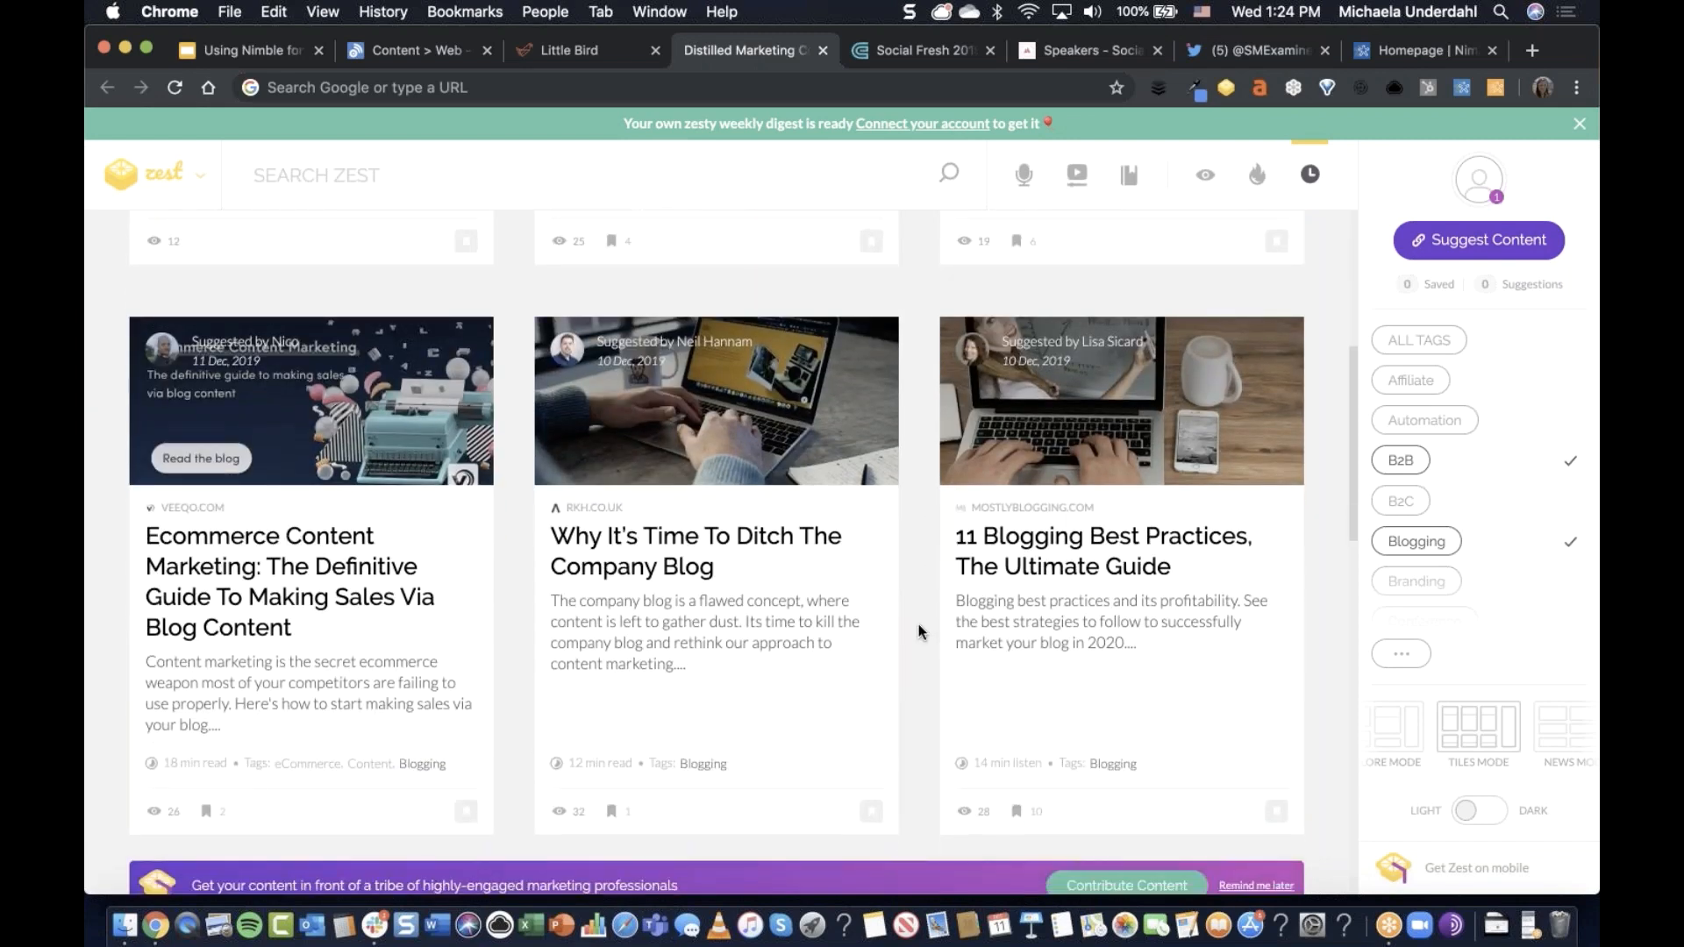
{"action": "scroll", "coordinate": [921, 631], "scroll_direction": "down", "scroll_amount": 4}
{"action": "scroll", "coordinate": [918, 631], "scroll_direction": "down", "scroll_amount": 5}
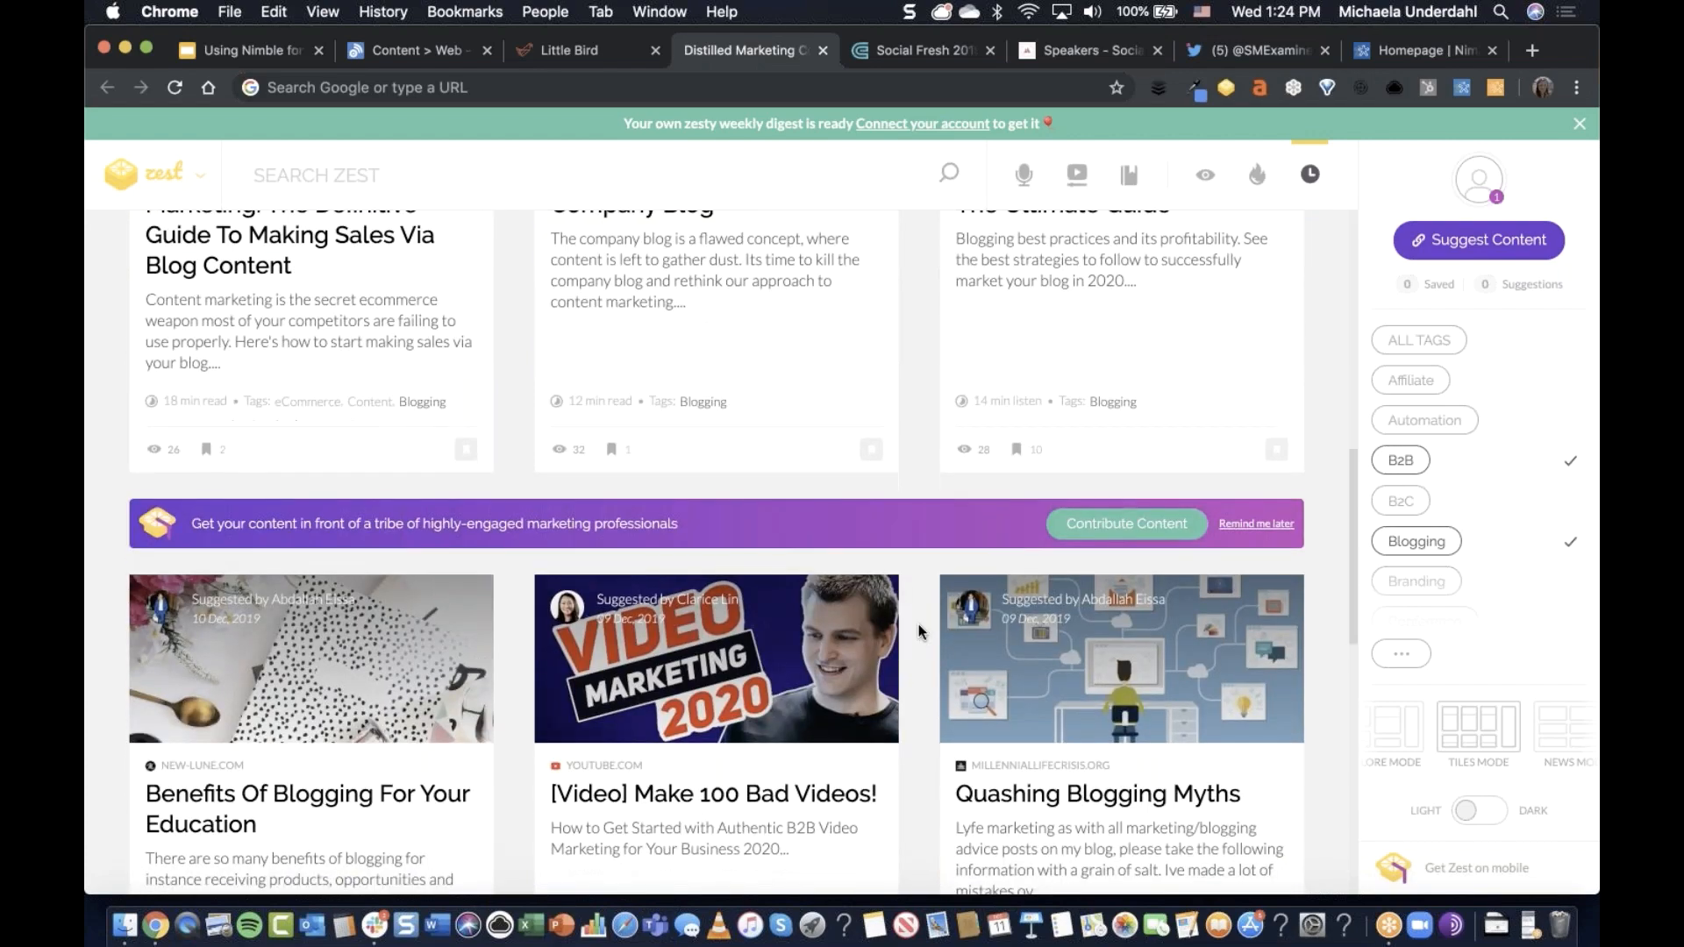
{"action": "scroll", "coordinate": [918, 632], "scroll_direction": "down", "scroll_amount": 3}
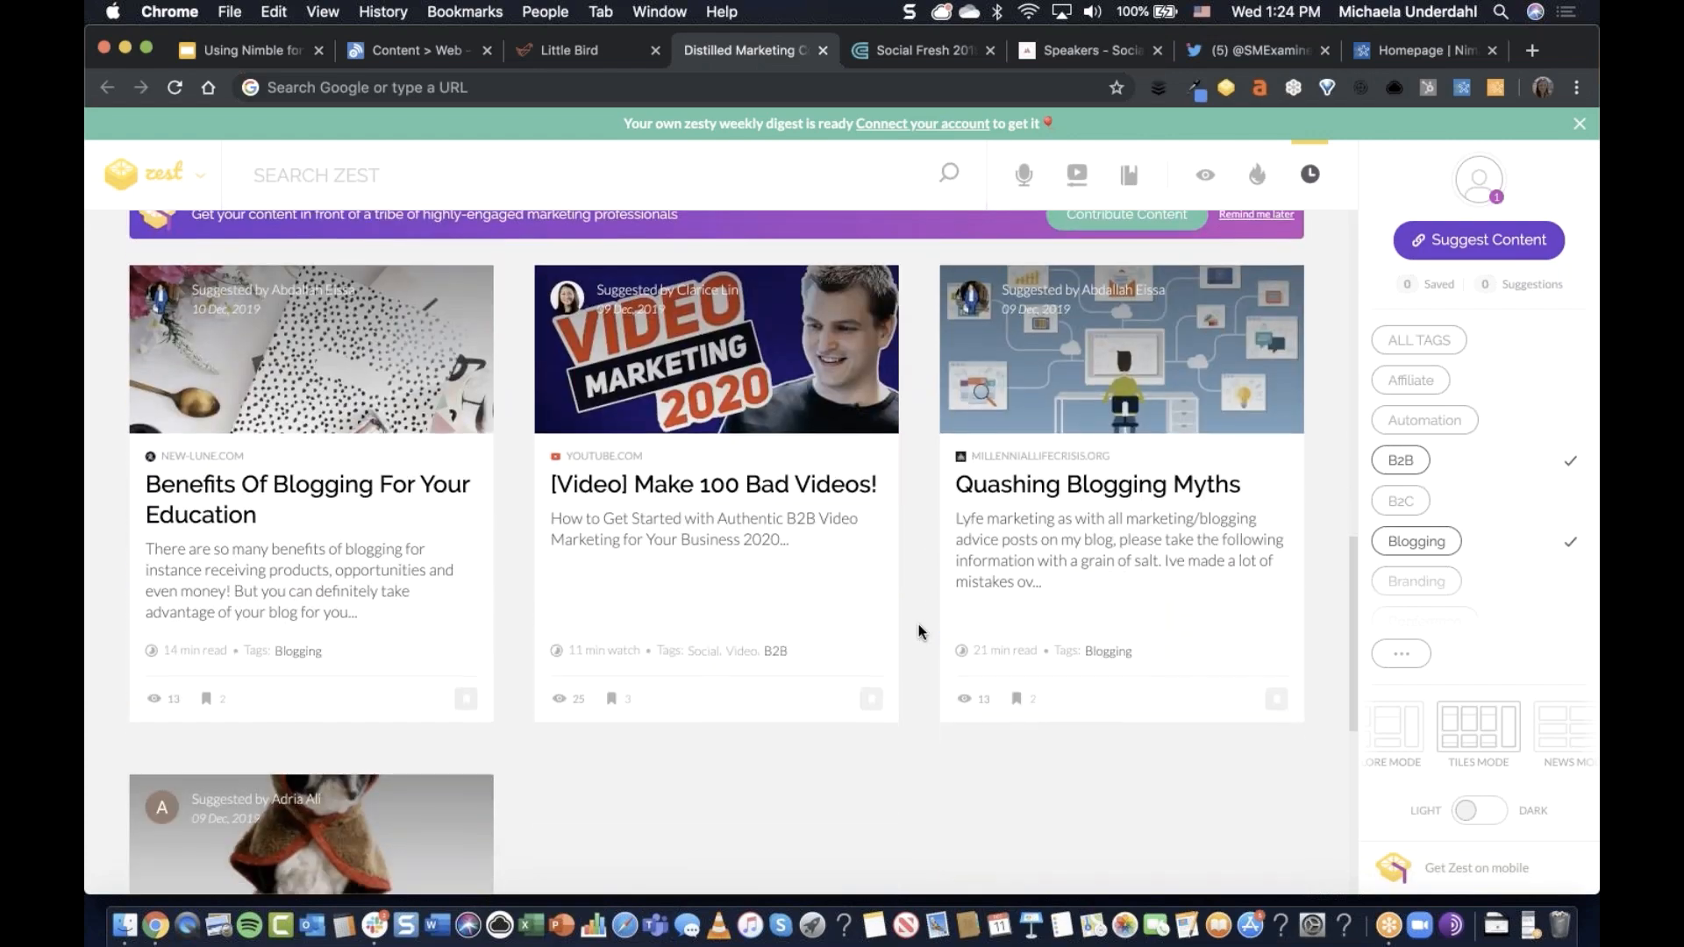
{"action": "scroll", "coordinate": [919, 631], "scroll_direction": "up", "scroll_amount": 3}
{"action": "scroll", "coordinate": [918, 631], "scroll_direction": "up", "scroll_amount": 10}
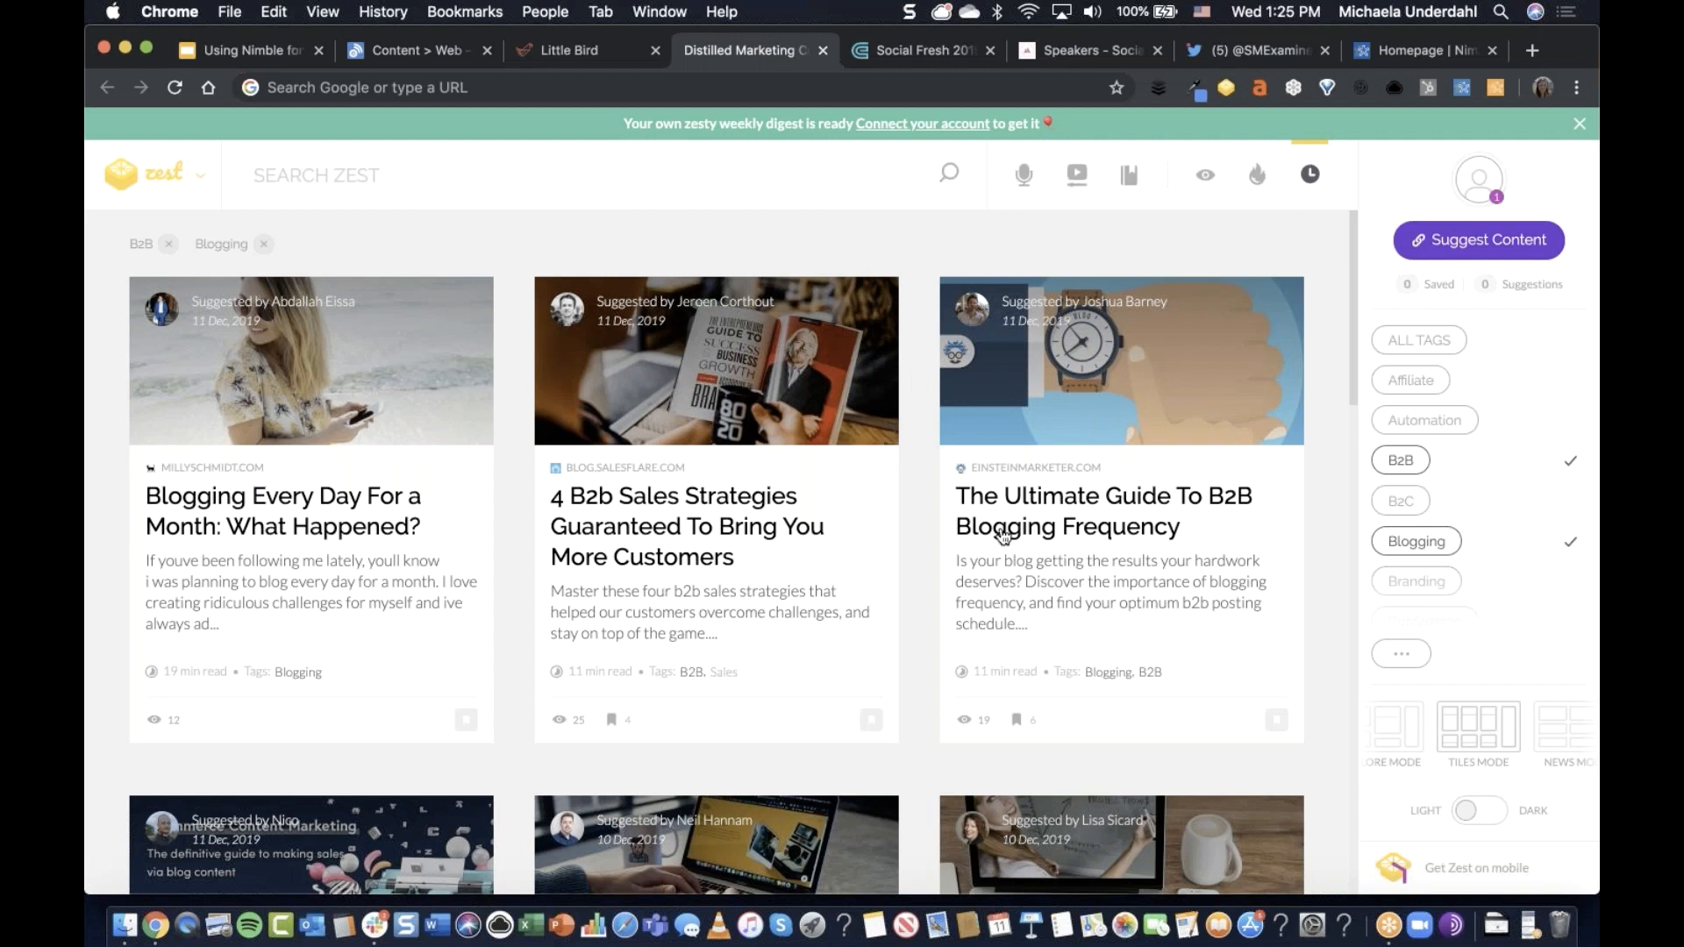
Open the article "The Ultimate Guide To B2B Blogging Frequency", dismiss the eBook pop-up, and find the author's byline.
{"action": "left_click", "coordinate": [1004, 533]}
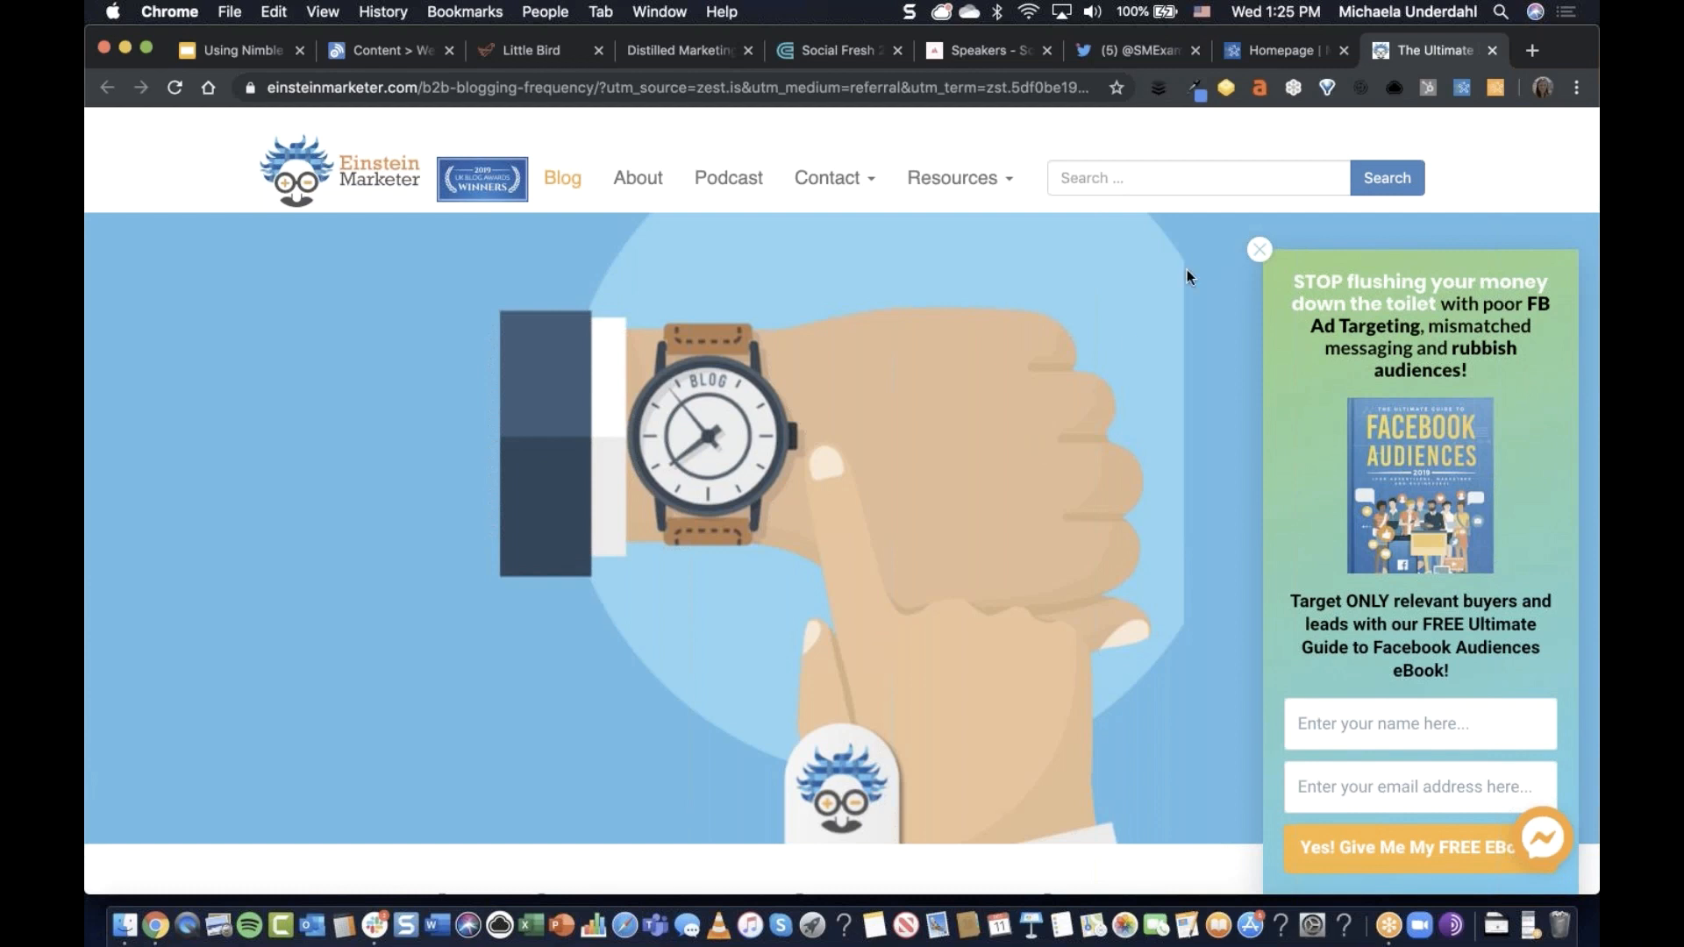
{"action": "left_click", "coordinate": [1259, 250]}
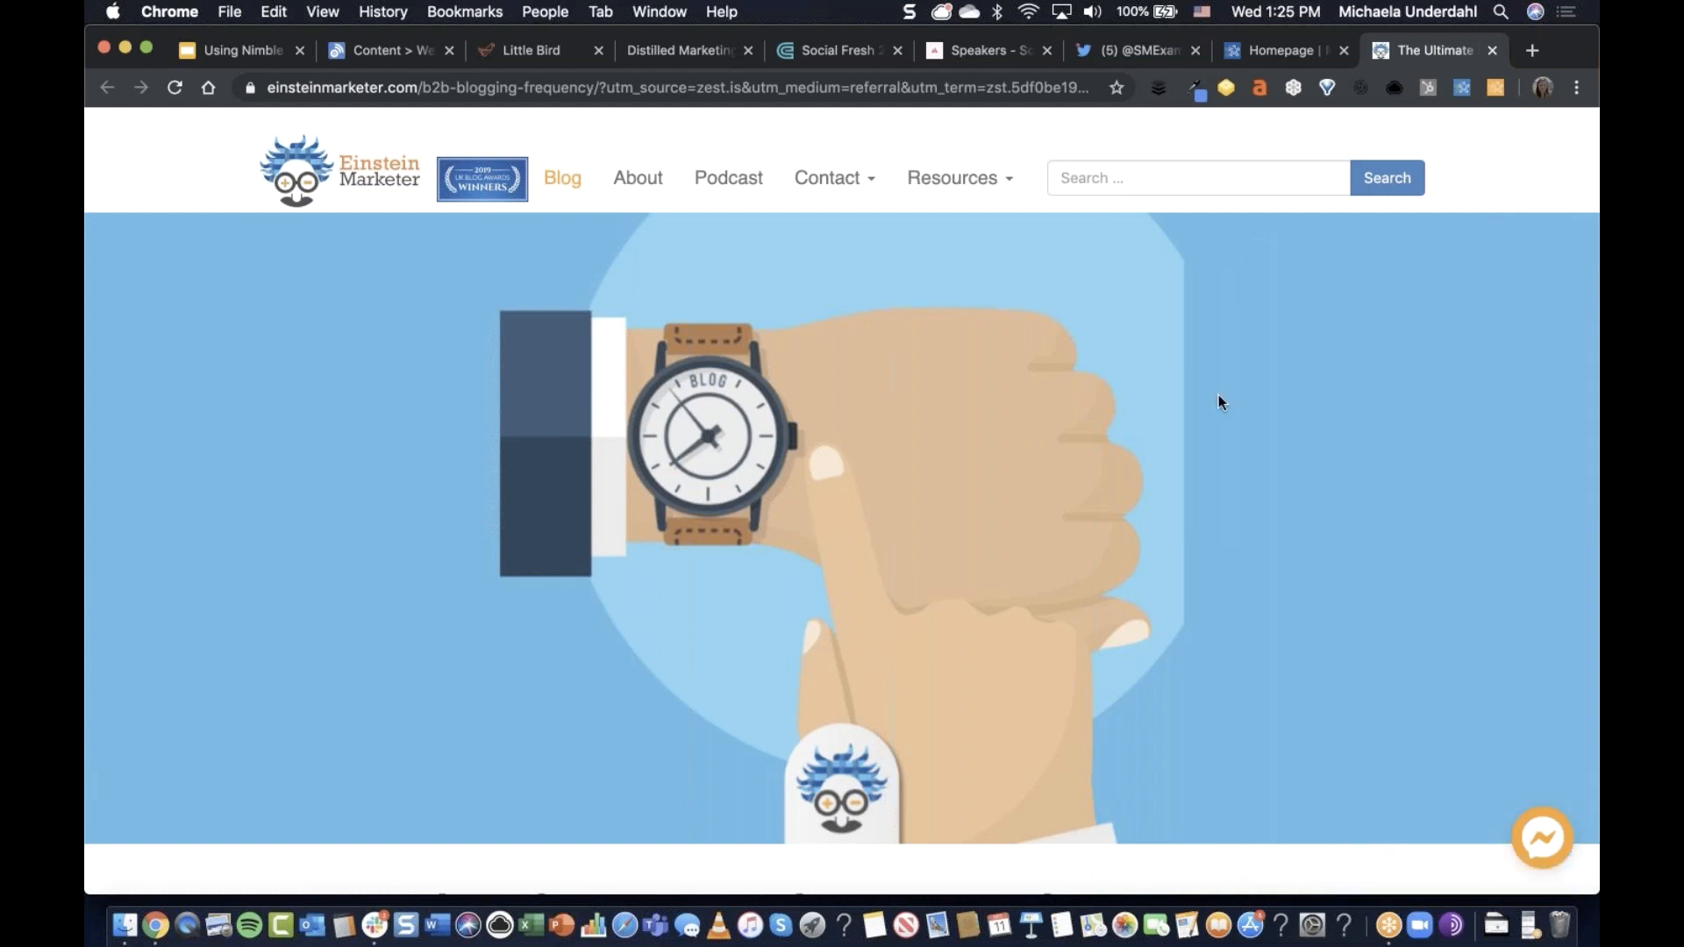
{"action": "scroll", "coordinate": [1219, 399], "scroll_direction": "down", "scroll_amount": 2}
{"action": "scroll", "coordinate": [1218, 397], "scroll_direction": "down", "scroll_amount": 5}
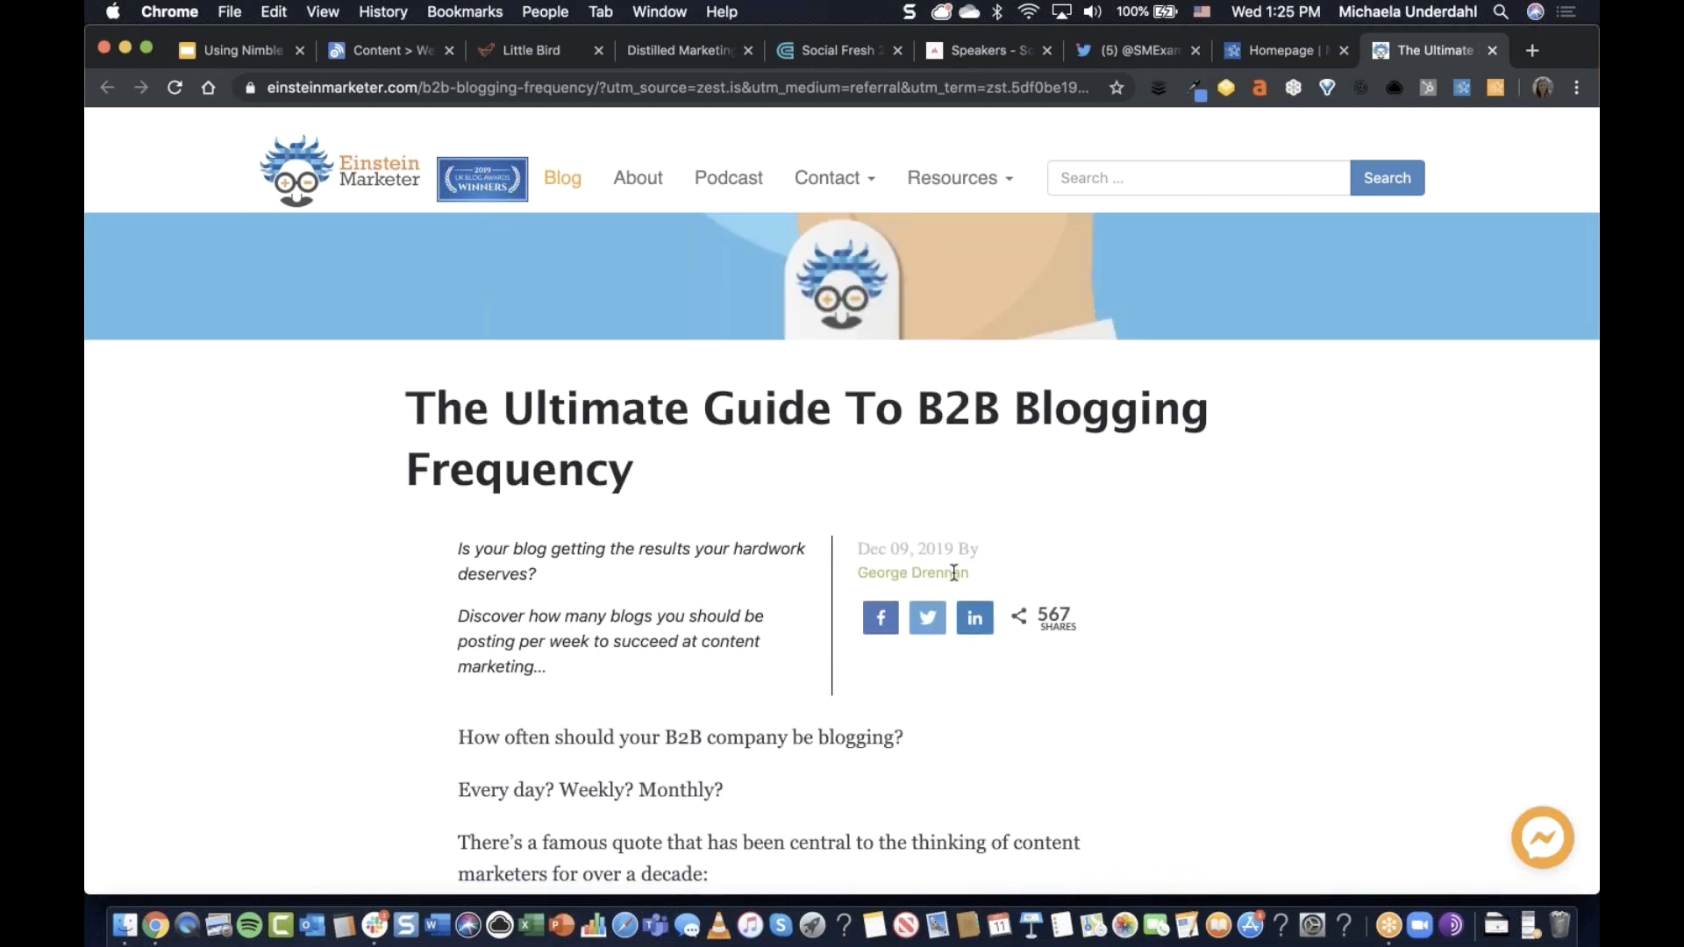
Open the Nimble sidebar on the blogging frequency article and dismiss the Facebook ad copy cheat sheet pop-up.
{"action": "scroll", "coordinate": [1058, 576], "scroll_direction": "down", "scroll_amount": 1}
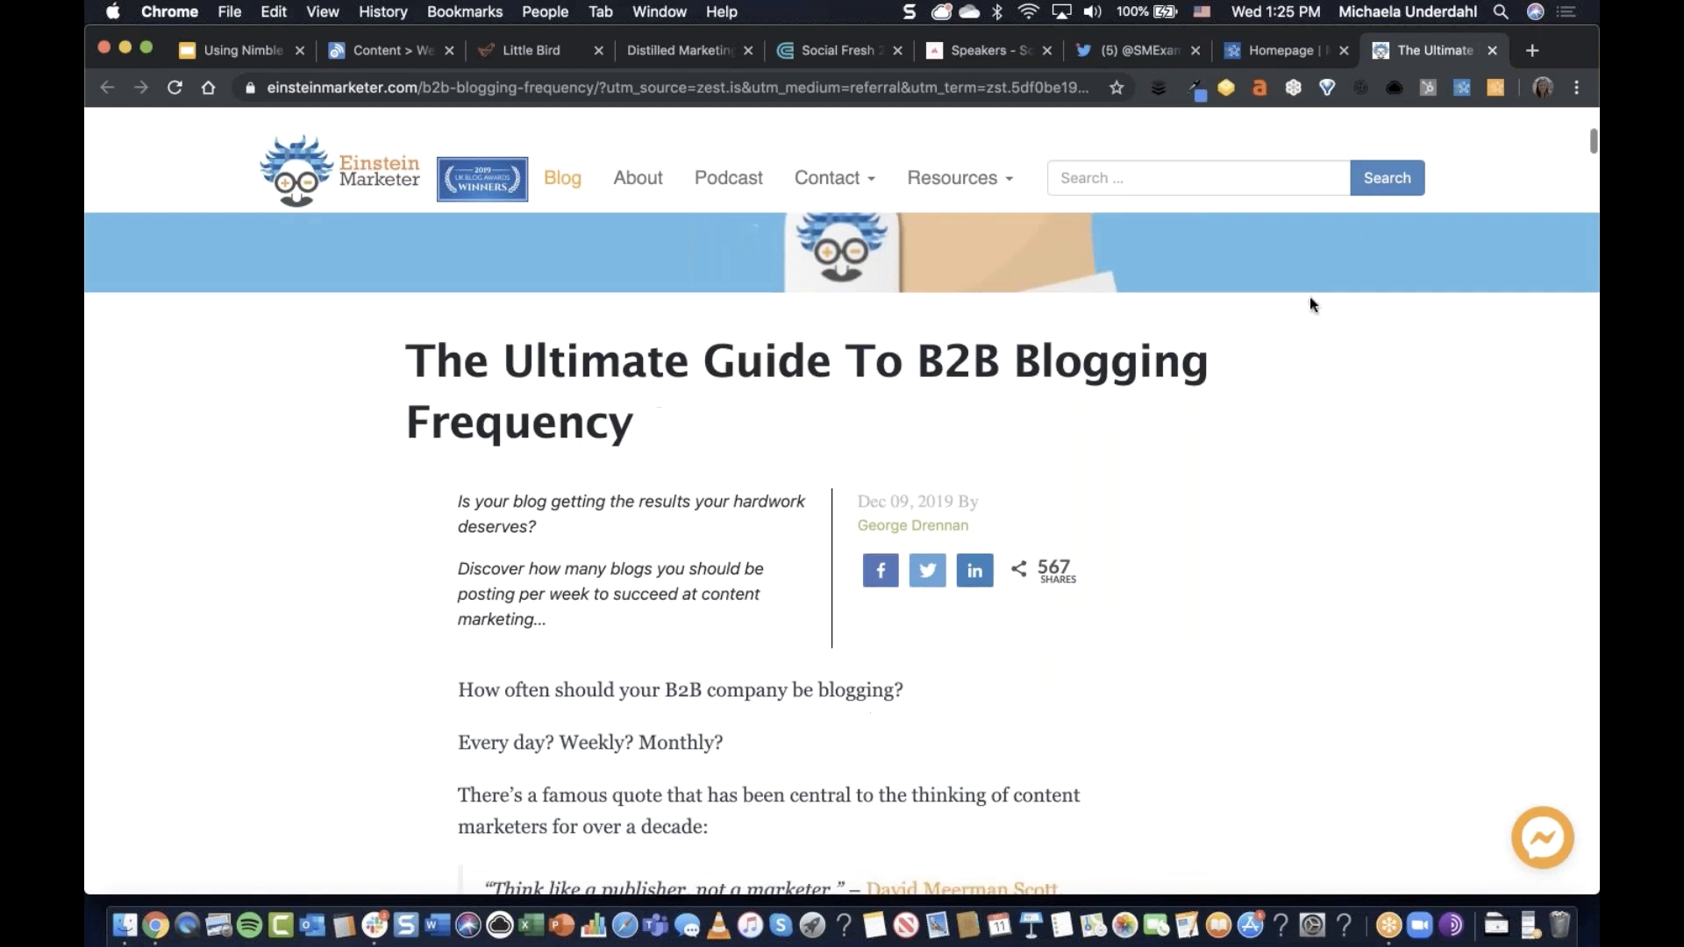
{"action": "left_click", "coordinate": [1461, 87]}
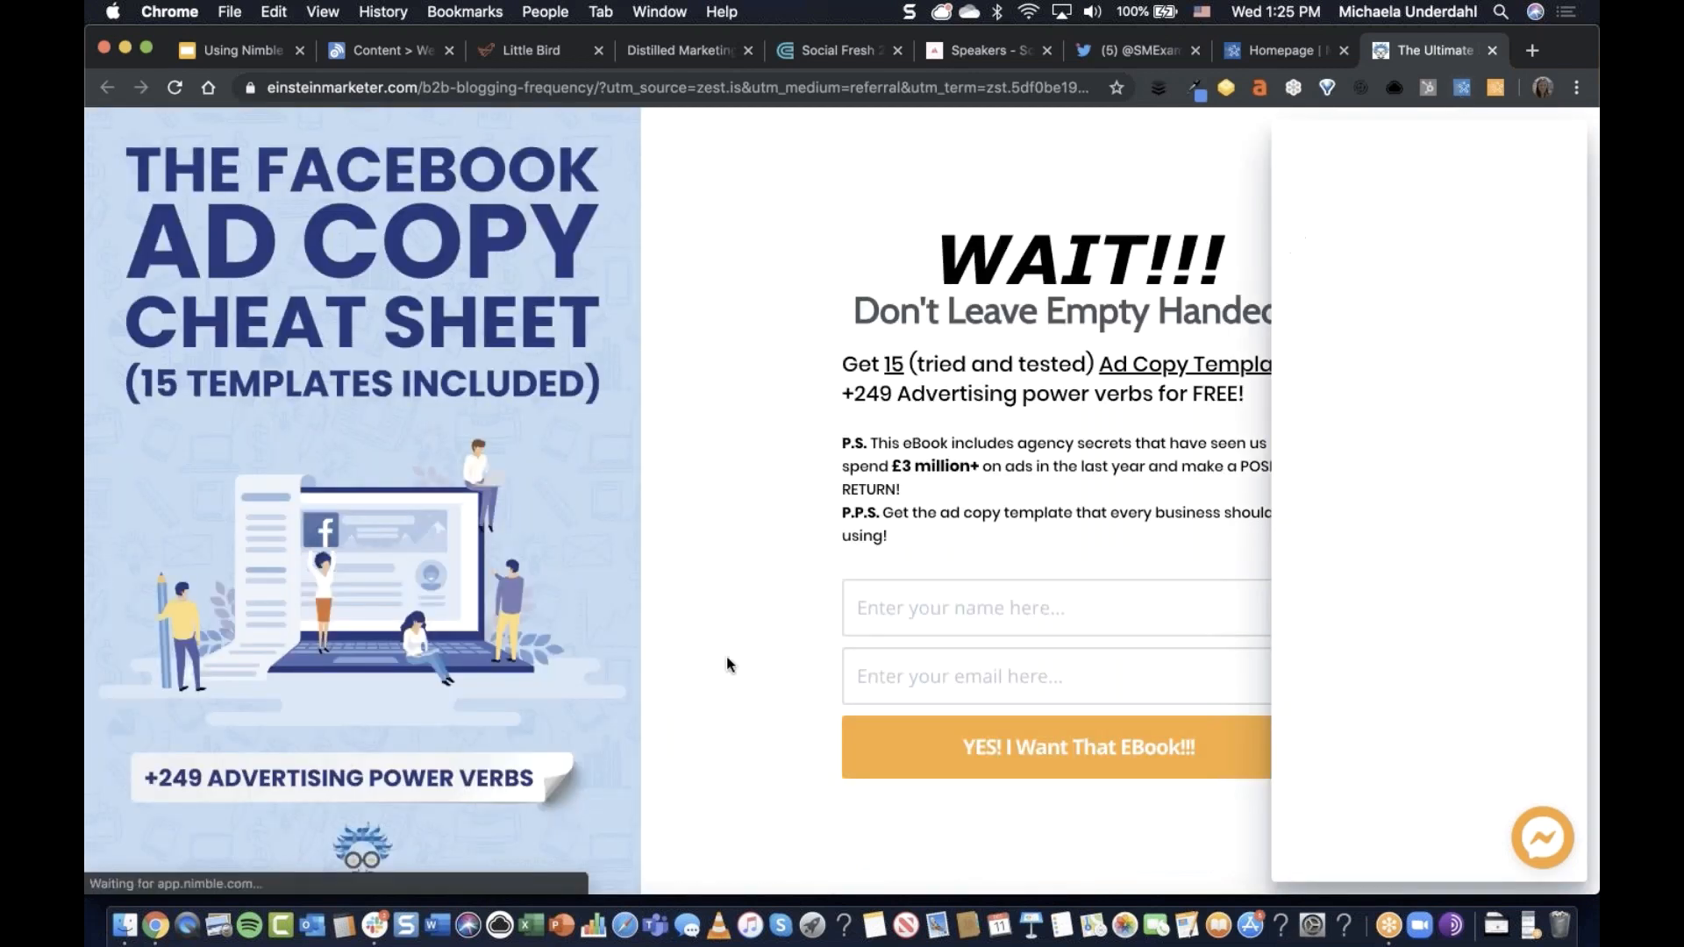
{"action": "left_click", "coordinate": [1462, 88]}
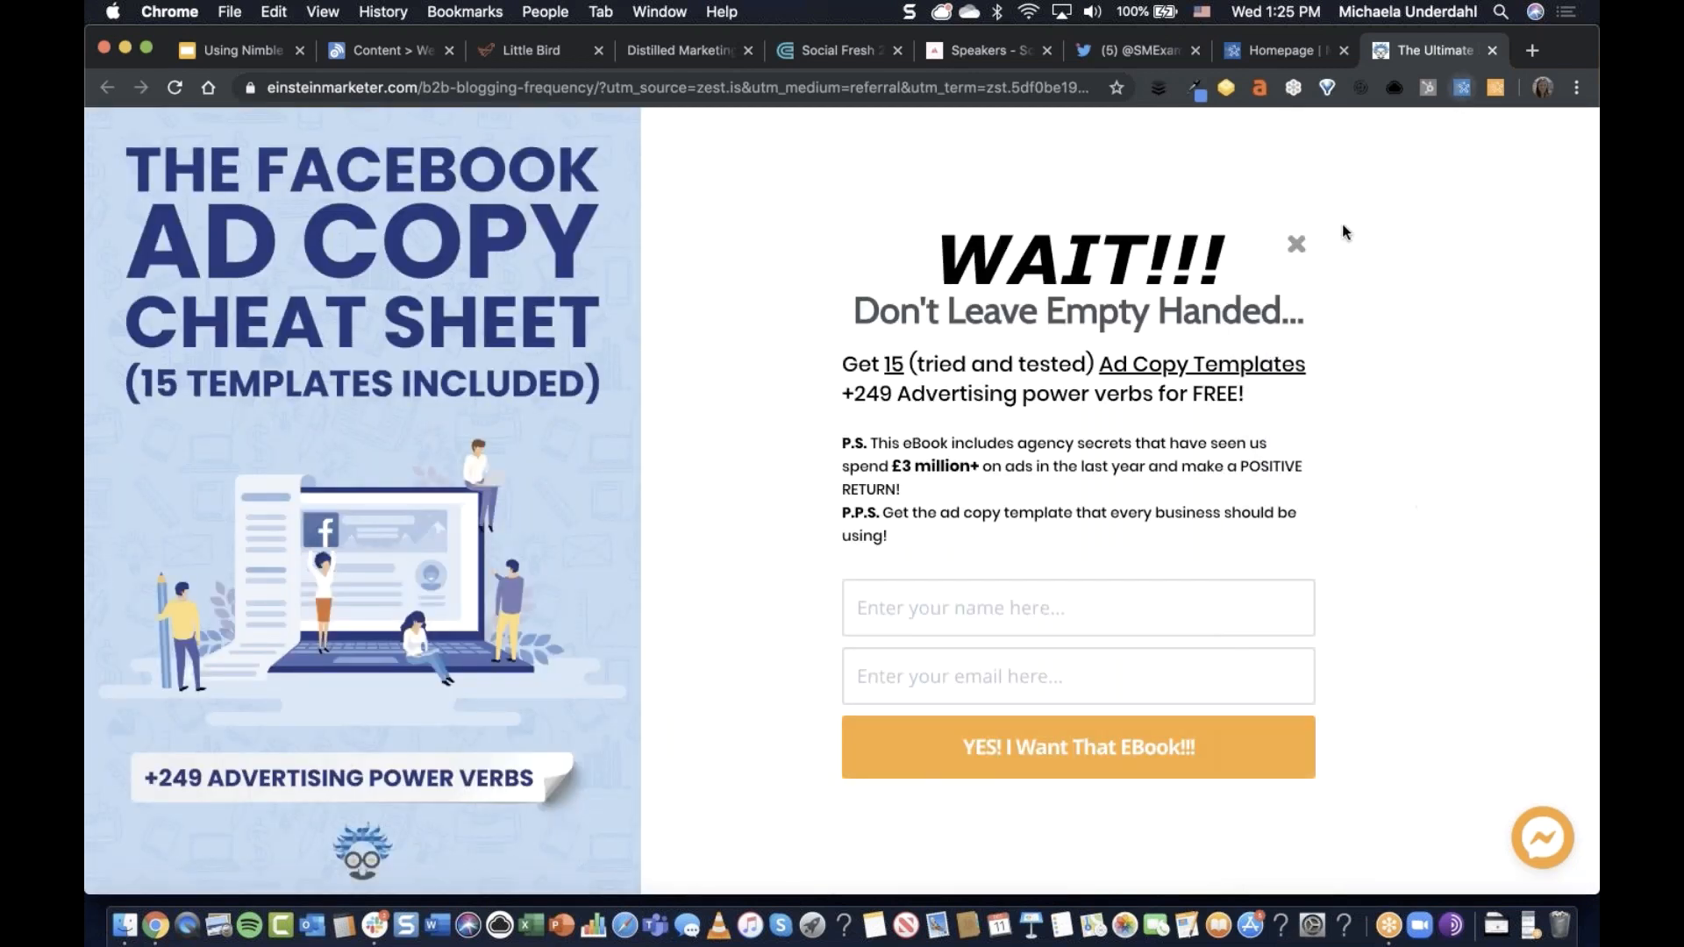
{"action": "left_click", "coordinate": [1298, 247]}
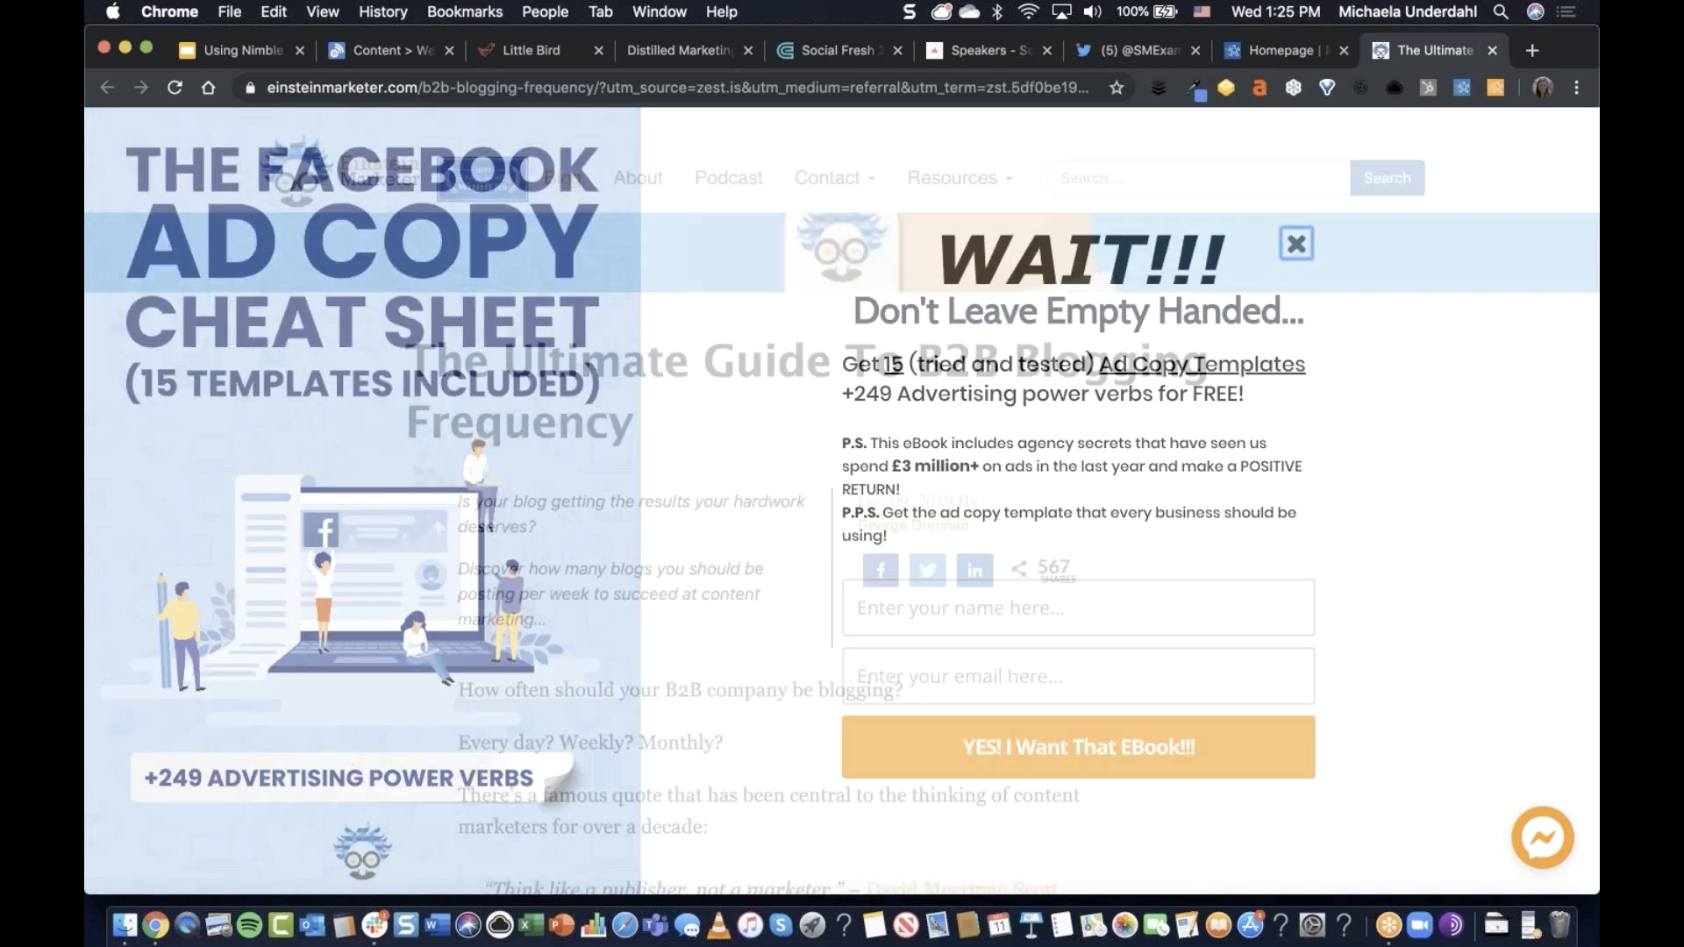
Look up the author of the "Think like a publisher" quote in Nimble and accept the suggested Facebook and Twitter profile matches.
{"action": "scroll", "coordinate": [1129, 554], "scroll_direction": "down", "scroll_amount": 3}
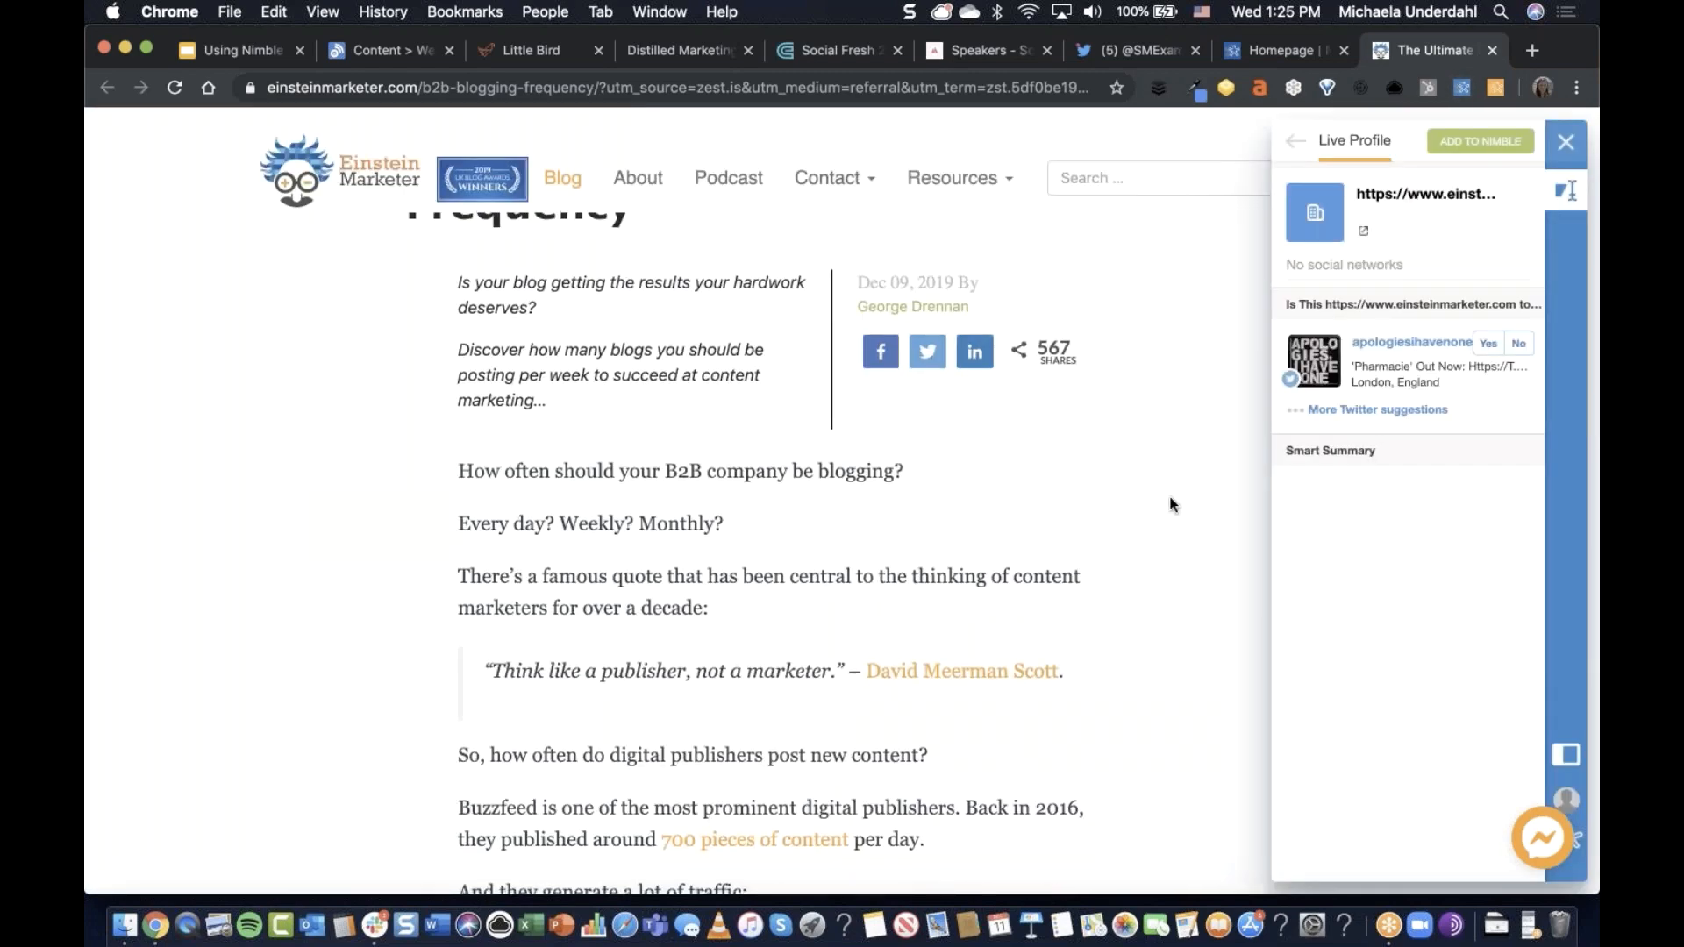
{"action": "scroll", "coordinate": [1171, 504], "scroll_direction": "down", "scroll_amount": 3}
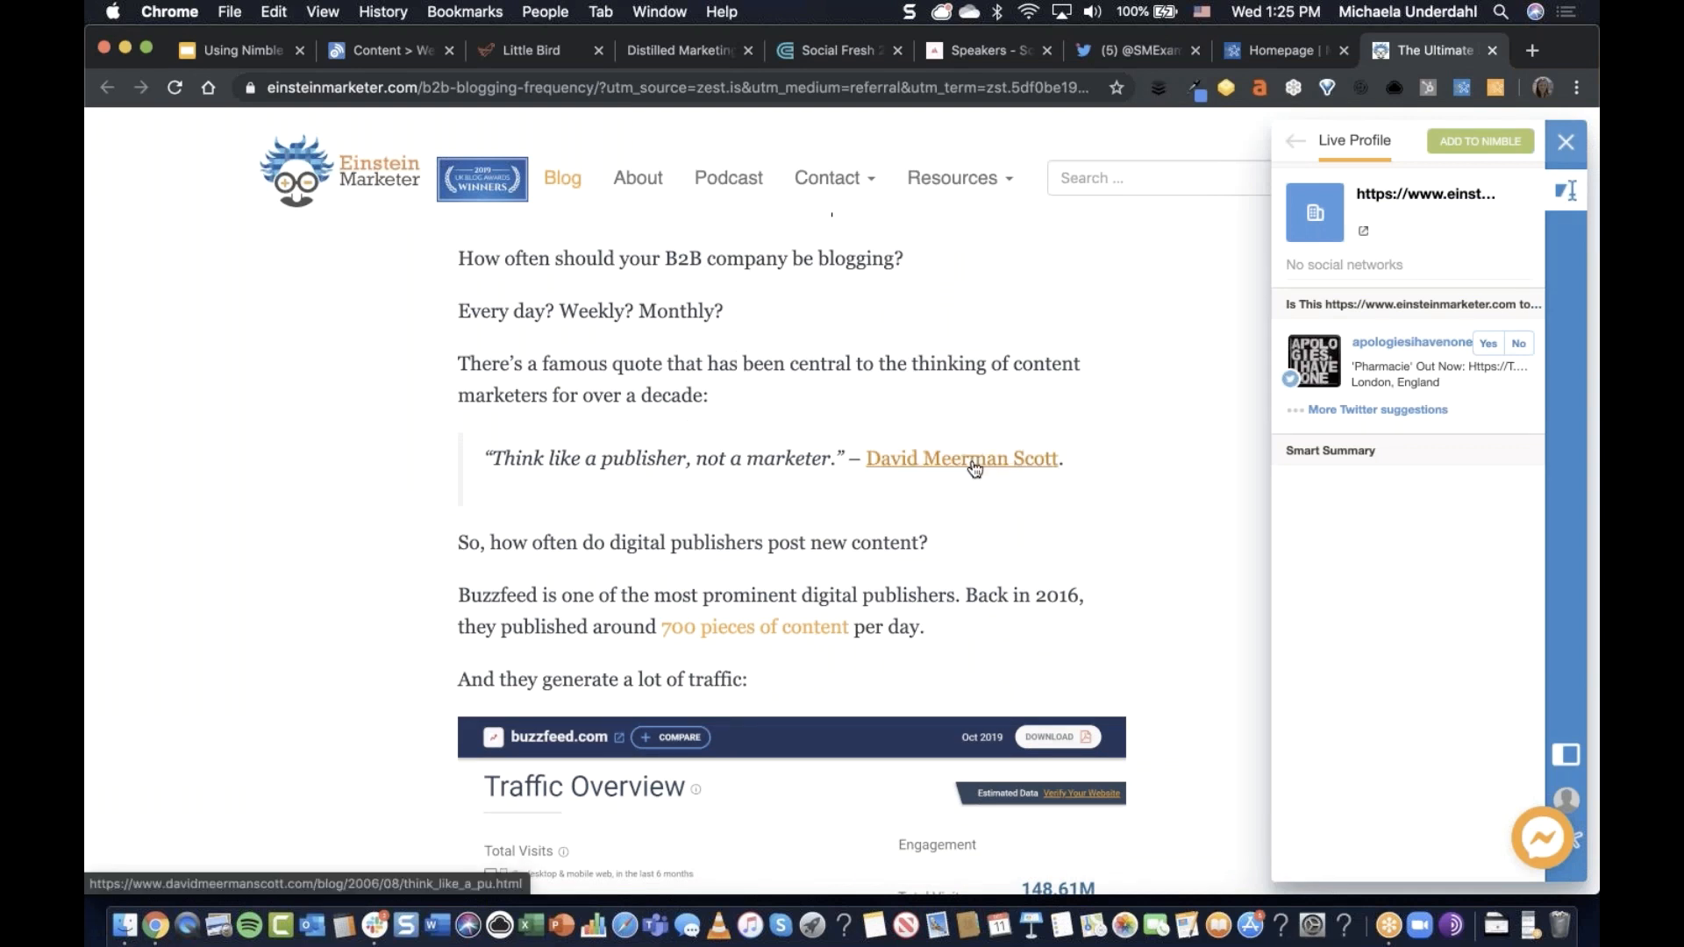
{"action": "mouse_move", "coordinate": [975, 469]}
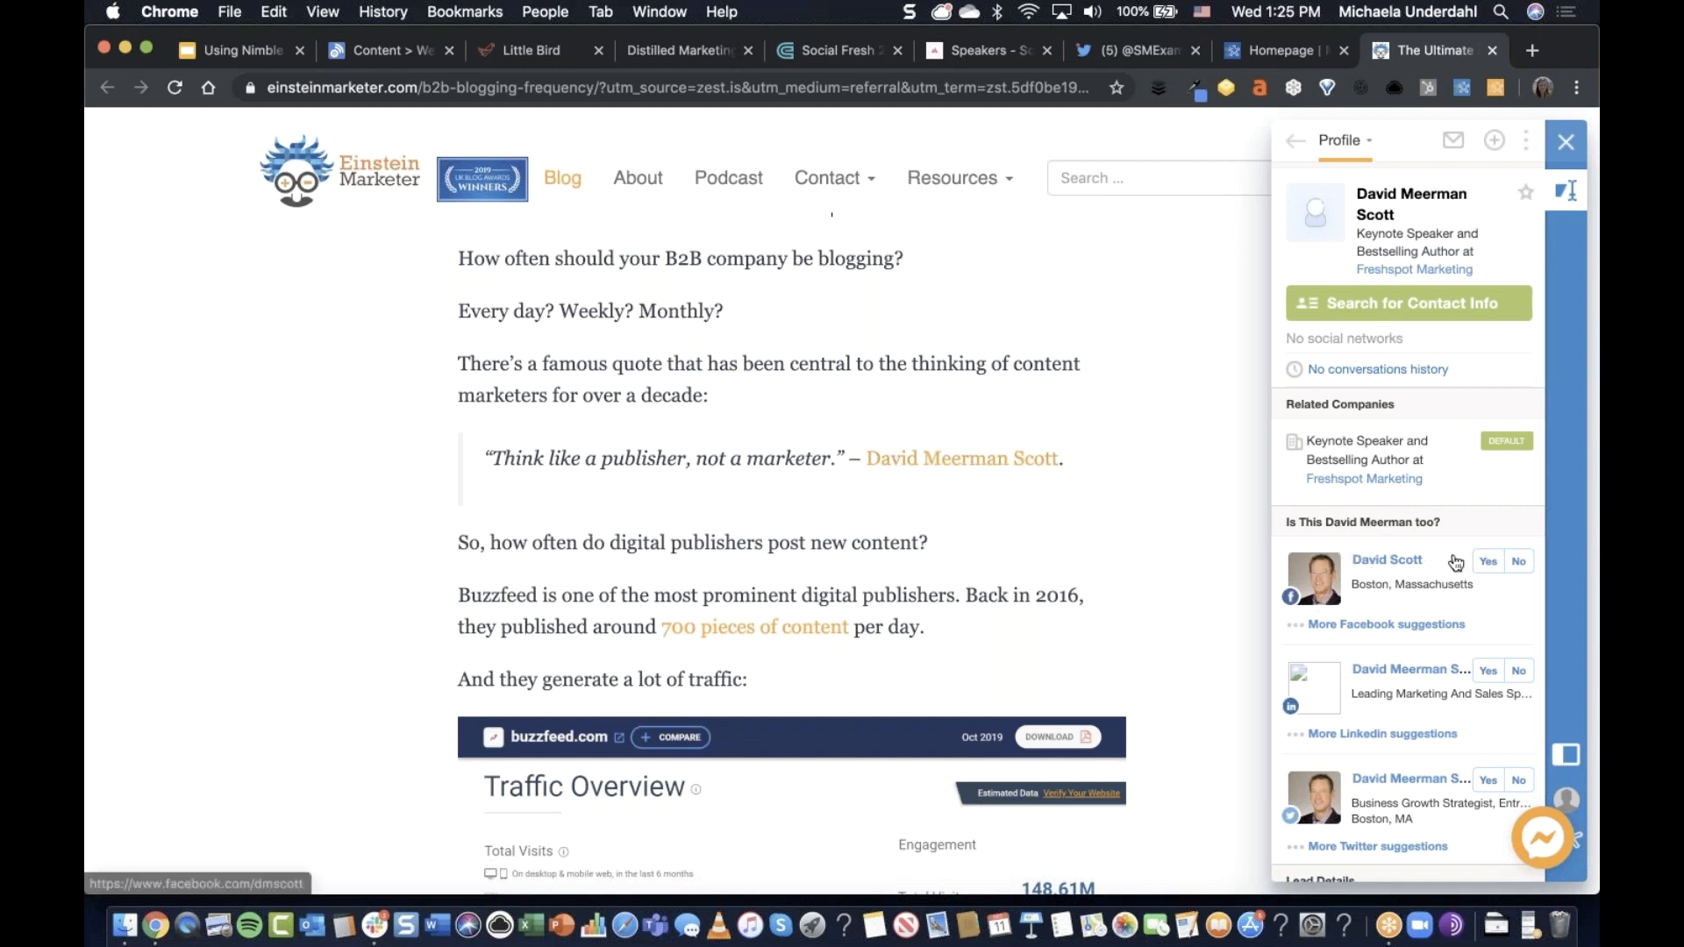
{"action": "left_click", "coordinate": [1488, 561]}
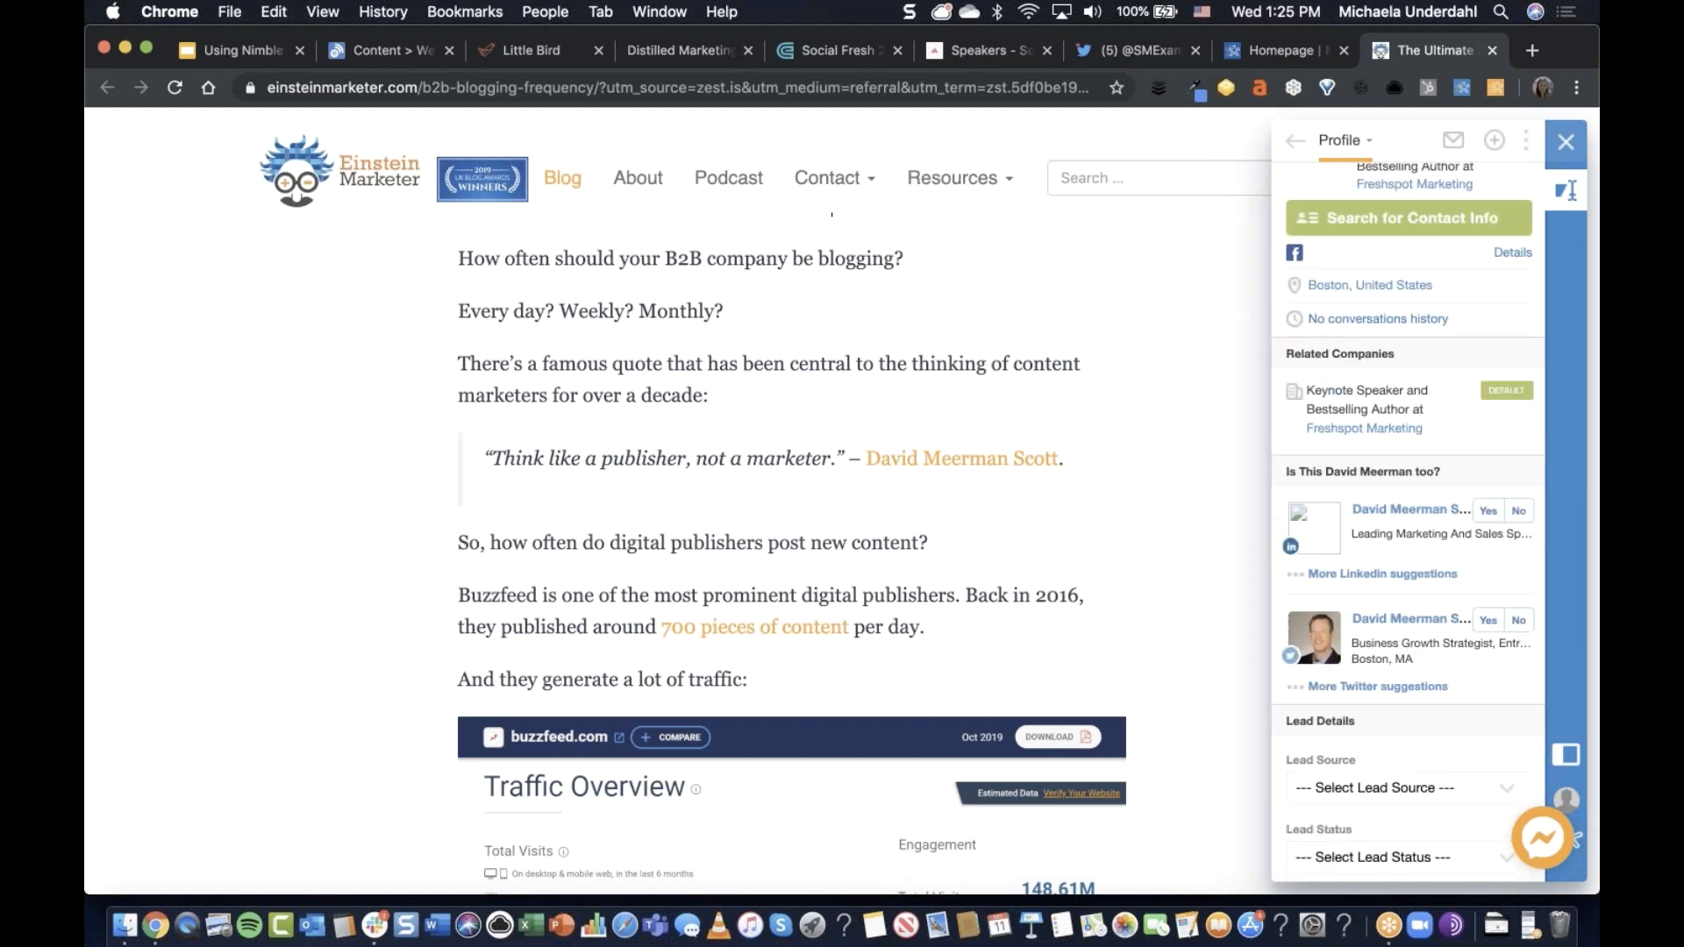
{"action": "left_click", "coordinate": [1488, 620]}
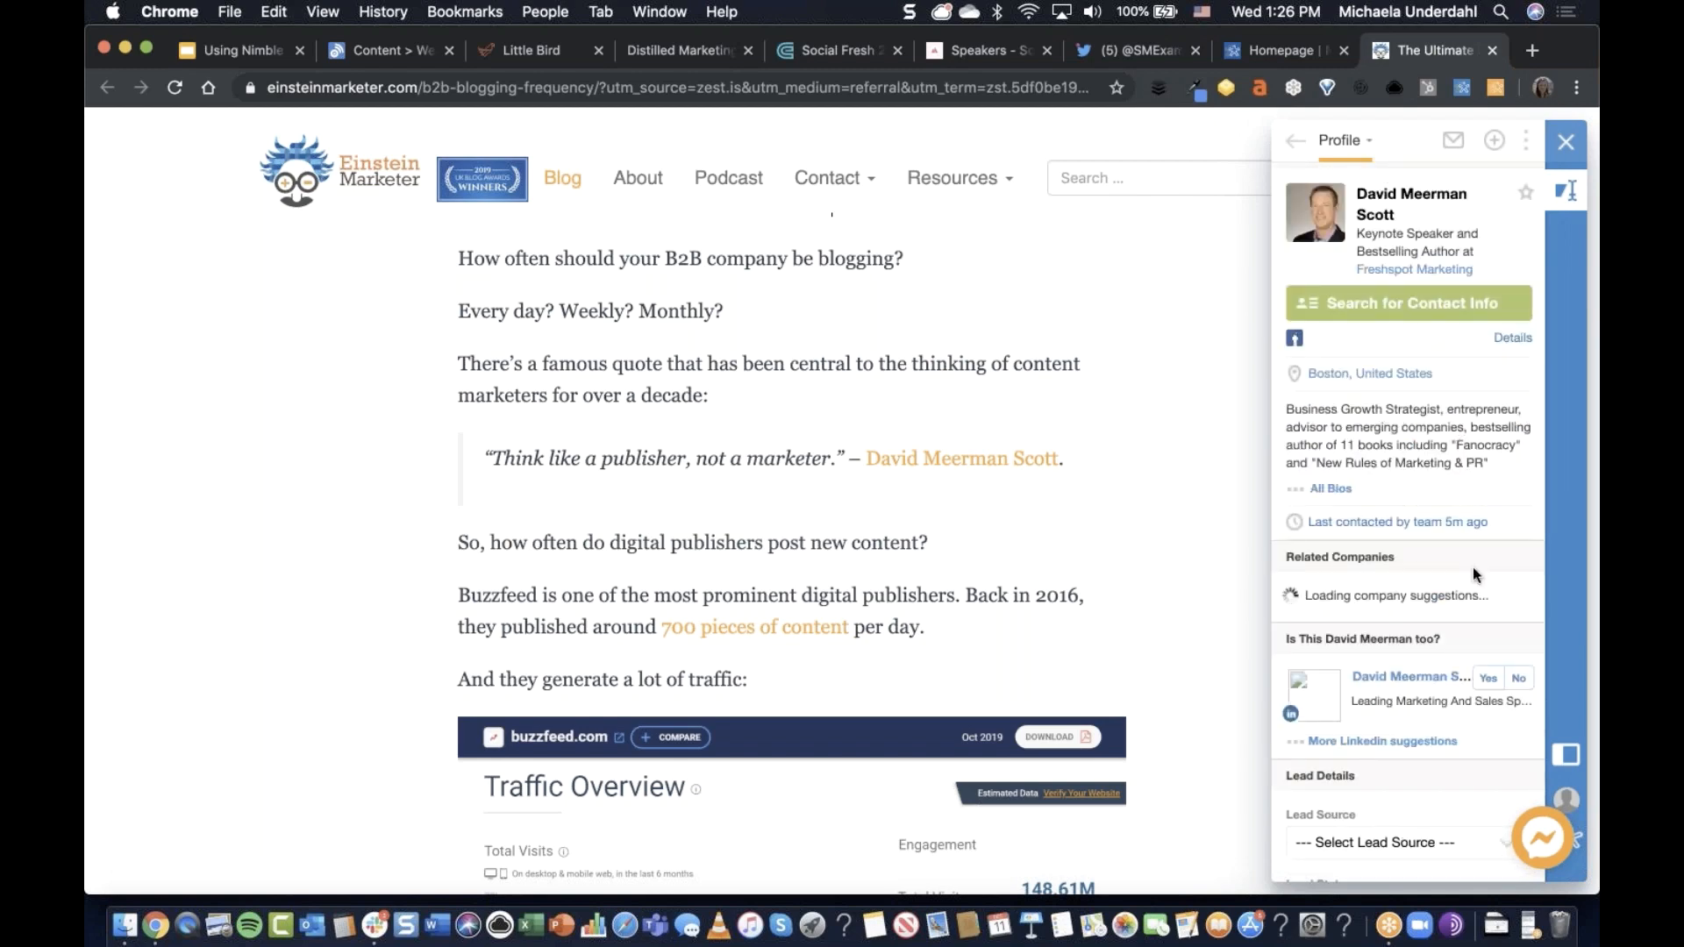
Open the quoted author's contact for editing and review the company, email, phone and address fields.
{"action": "scroll", "coordinate": [1472, 566], "scroll_direction": "up", "scroll_amount": 3}
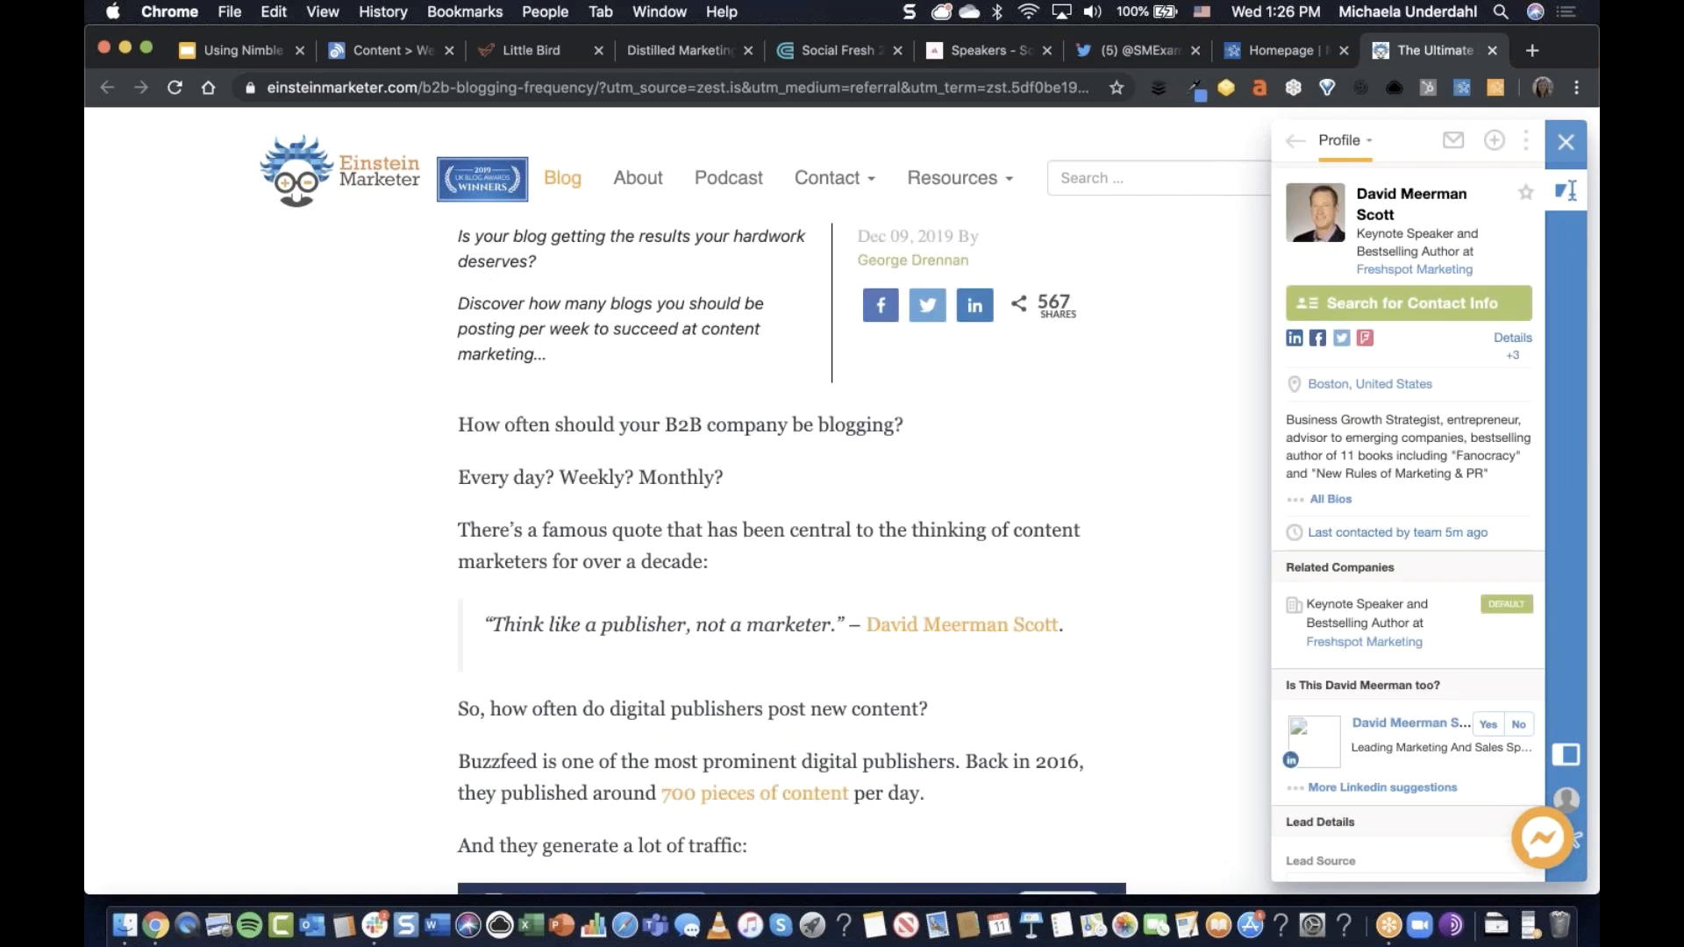
{"action": "left_click", "coordinate": [1527, 149]}
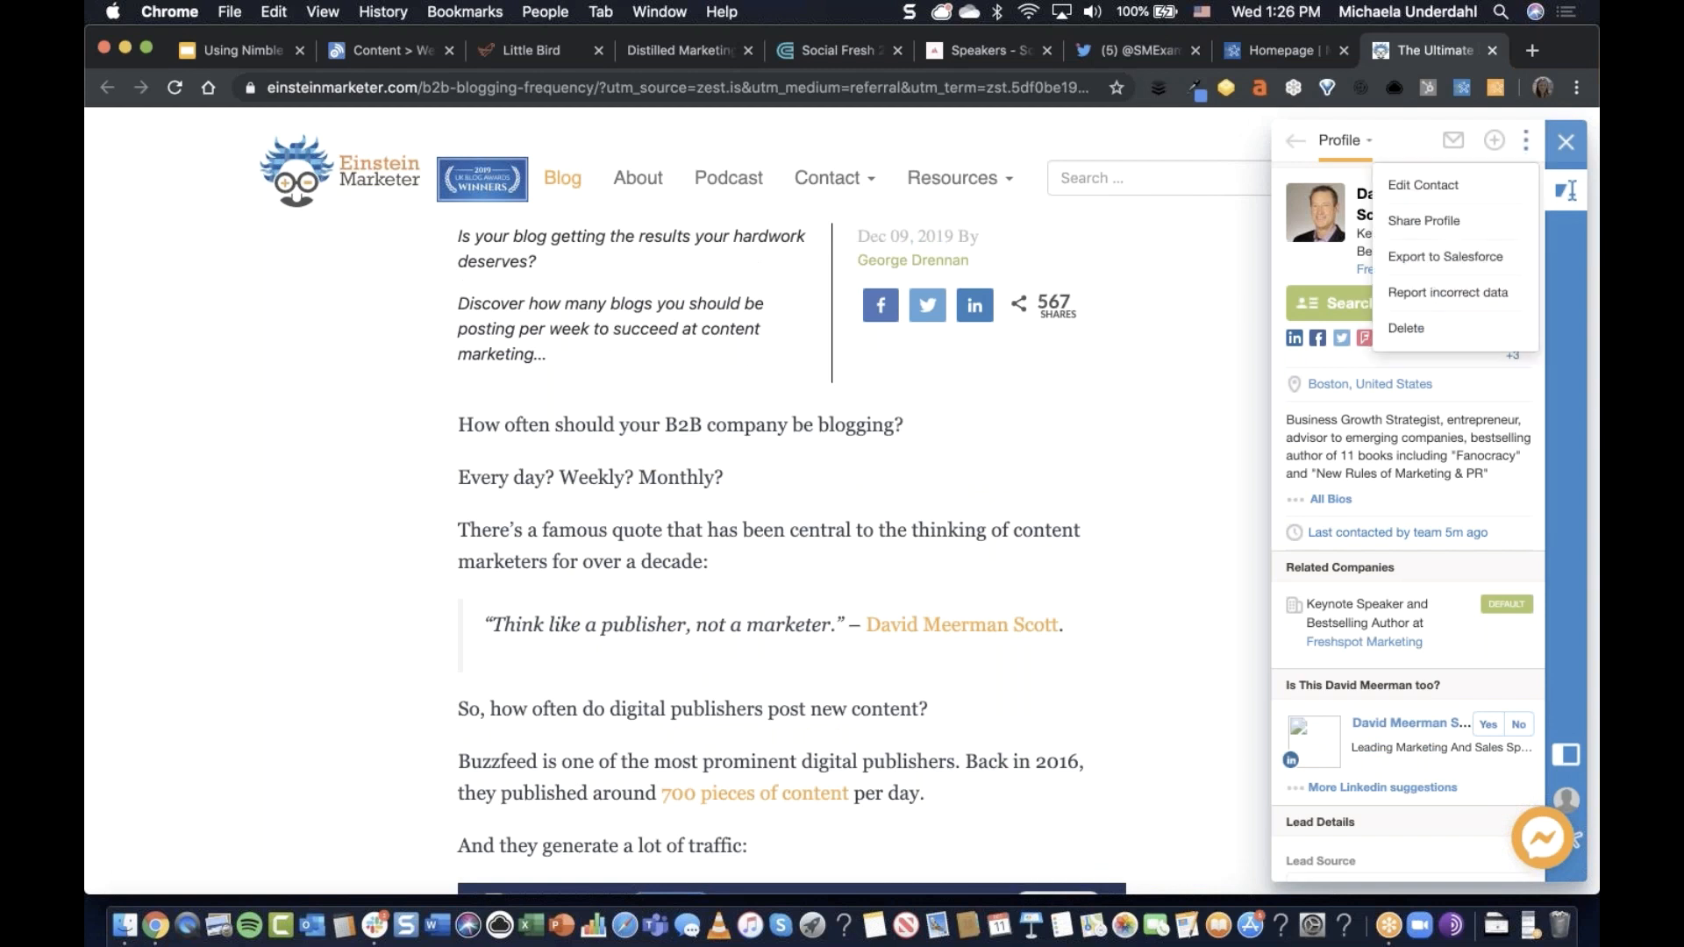
{"action": "left_click", "coordinate": [1463, 185]}
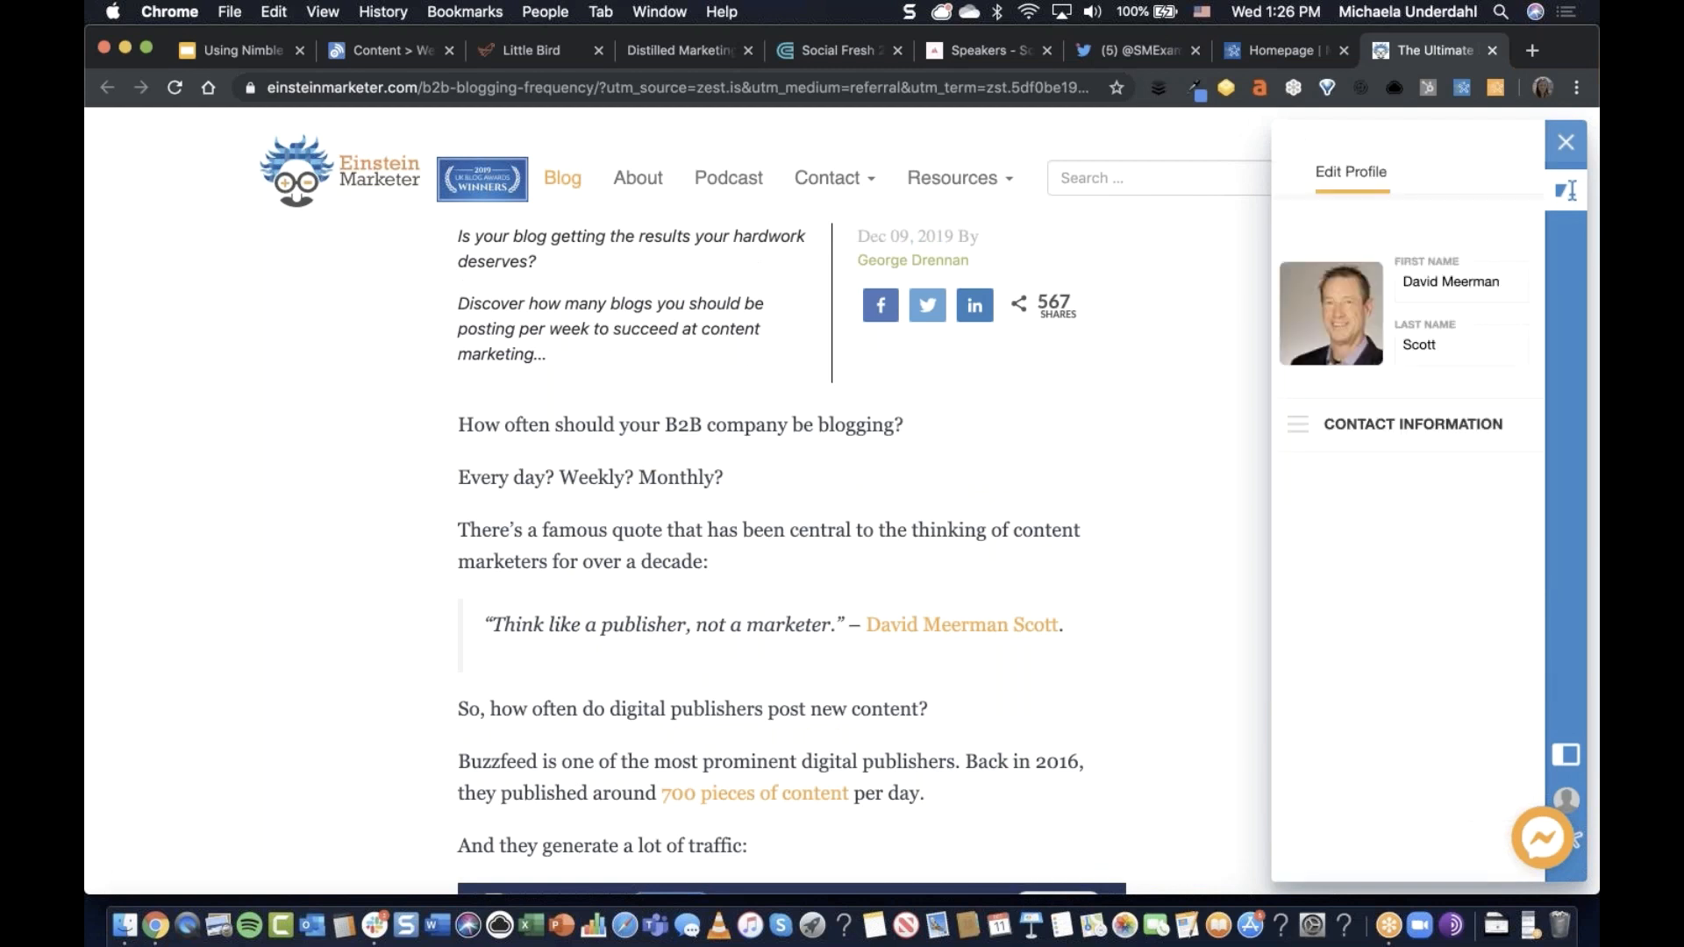
{"action": "scroll", "coordinate": [1419, 488], "scroll_direction": "down", "scroll_amount": 1}
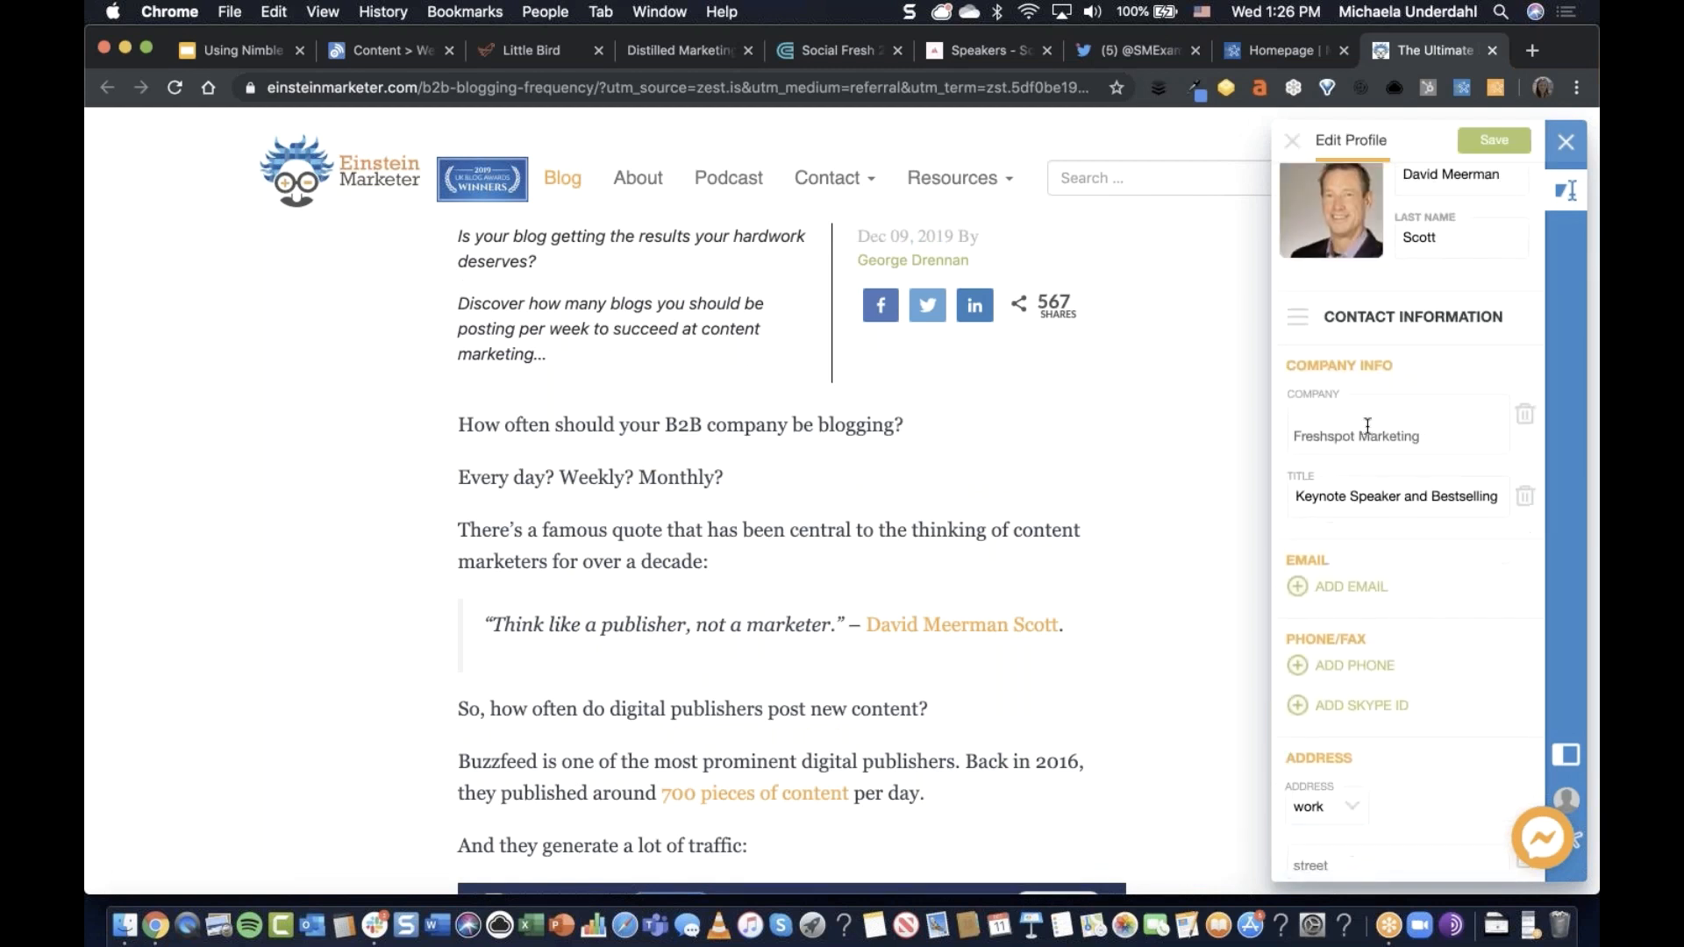
{"action": "left_click", "coordinate": [1368, 425]}
{"action": "scroll", "coordinate": [1439, 491], "scroll_direction": "down", "scroll_amount": 2}
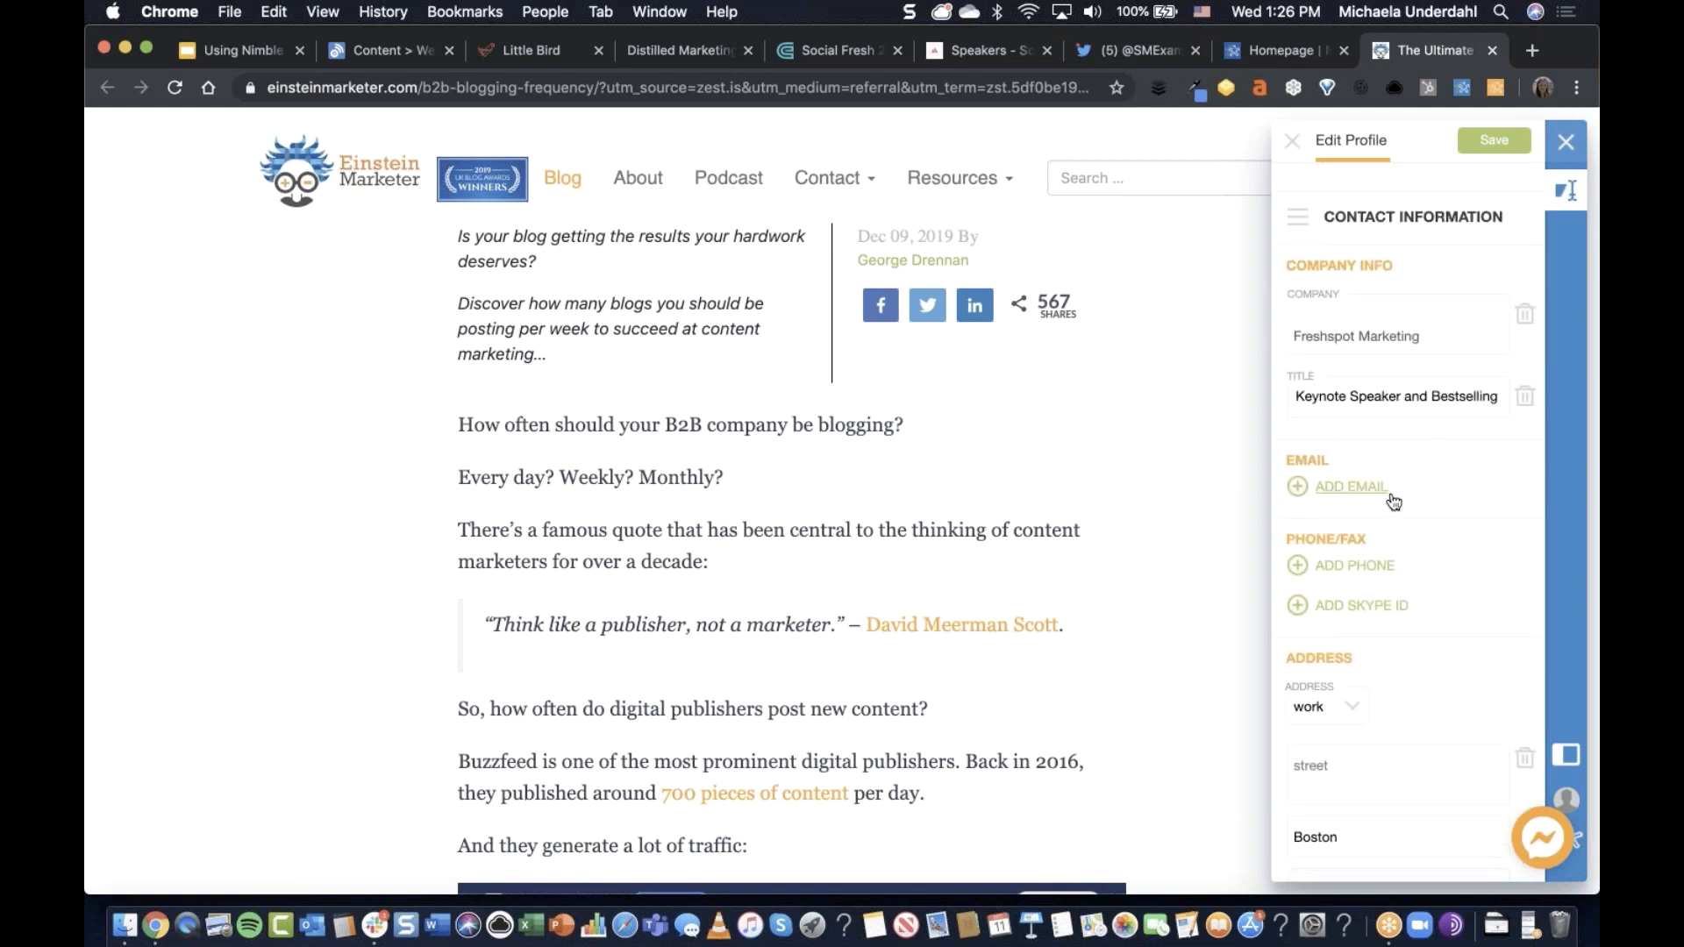
{"action": "scroll", "coordinate": [1446, 497], "scroll_direction": "down", "scroll_amount": 1}
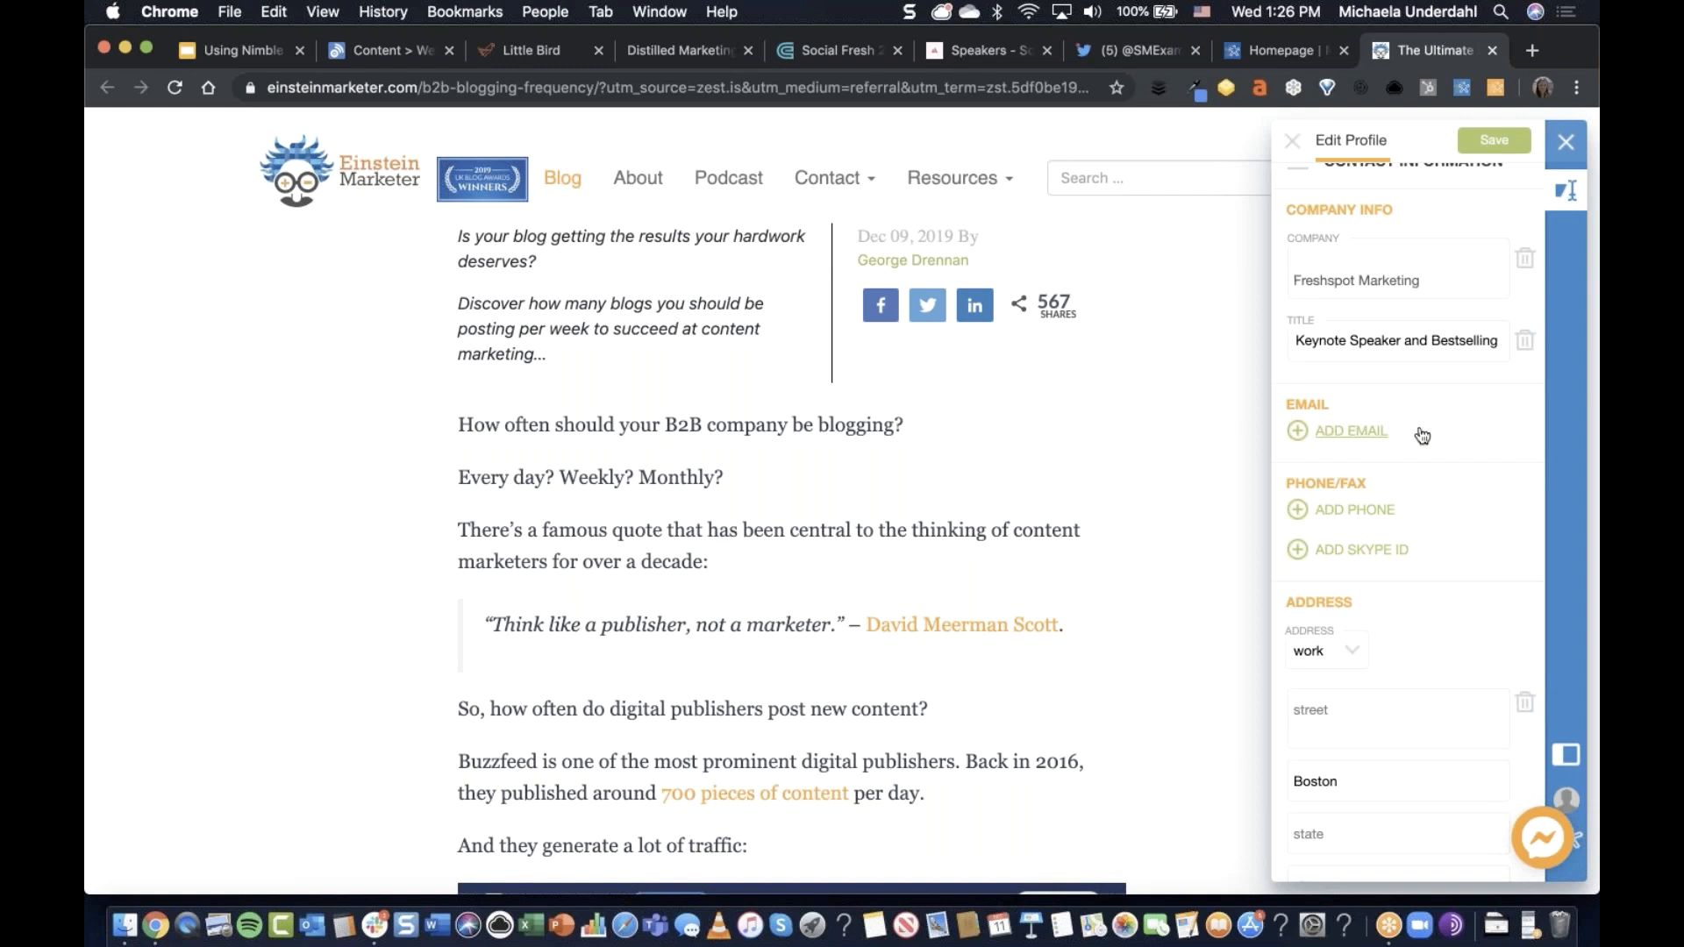
{"action": "scroll", "coordinate": [1423, 436], "scroll_direction": "down", "scroll_amount": 2}
{"action": "scroll", "coordinate": [1424, 439], "scroll_direction": "down", "scroll_amount": 2}
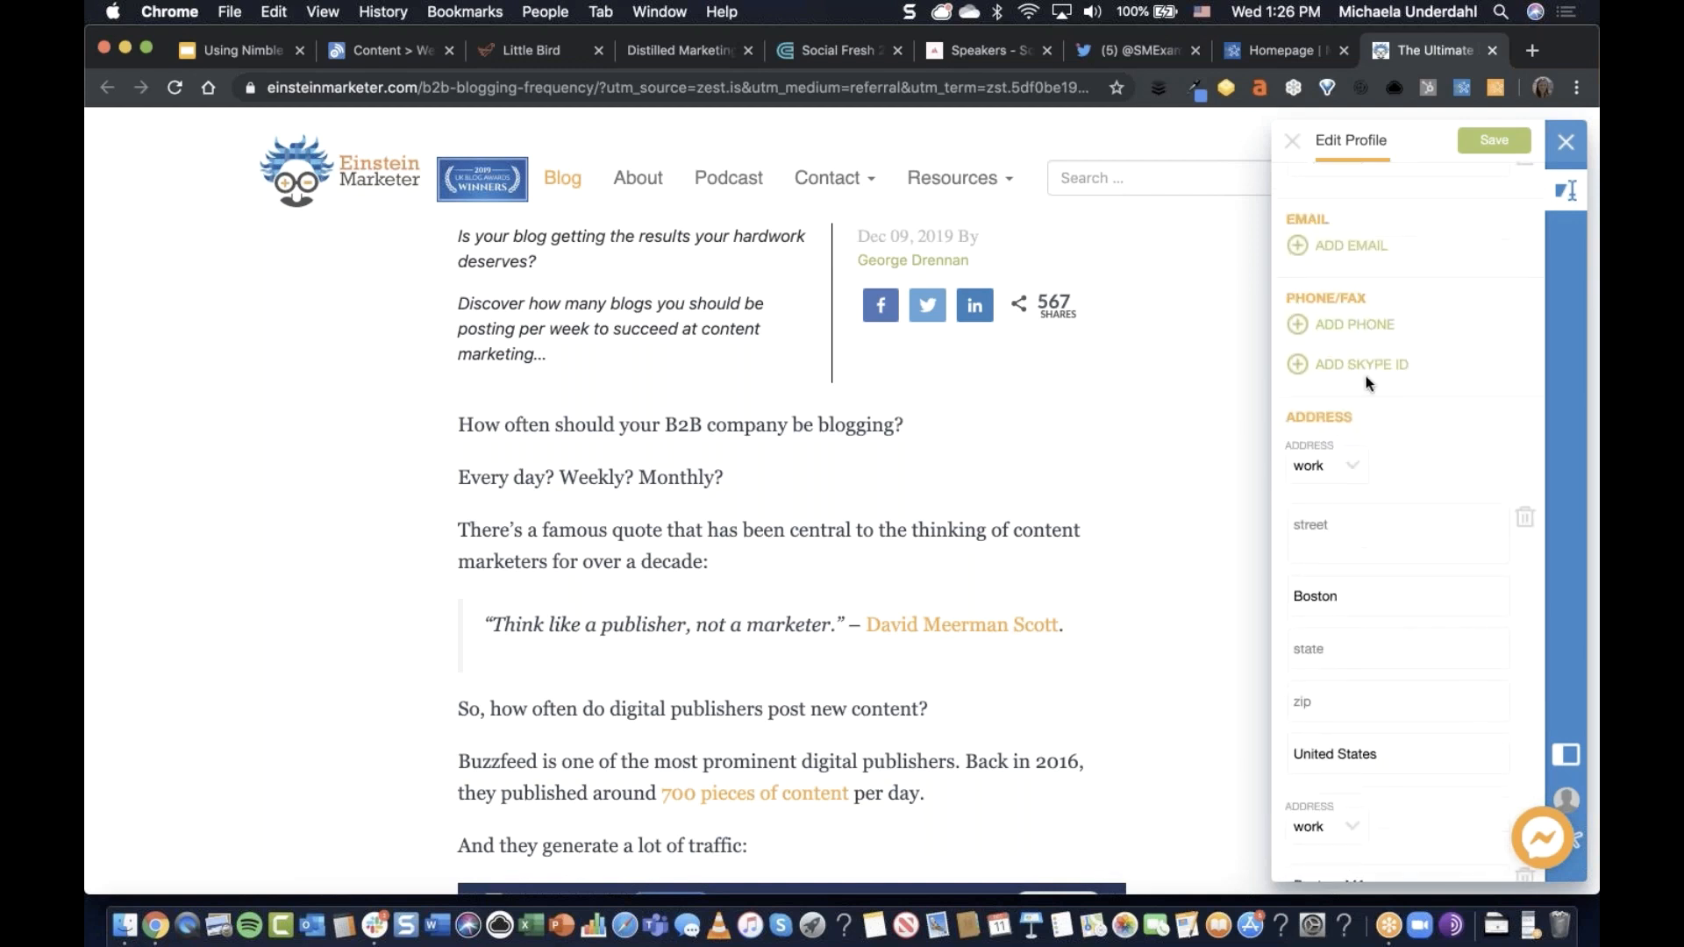
{"action": "scroll", "coordinate": [1421, 495], "scroll_direction": "up", "scroll_amount": 8}
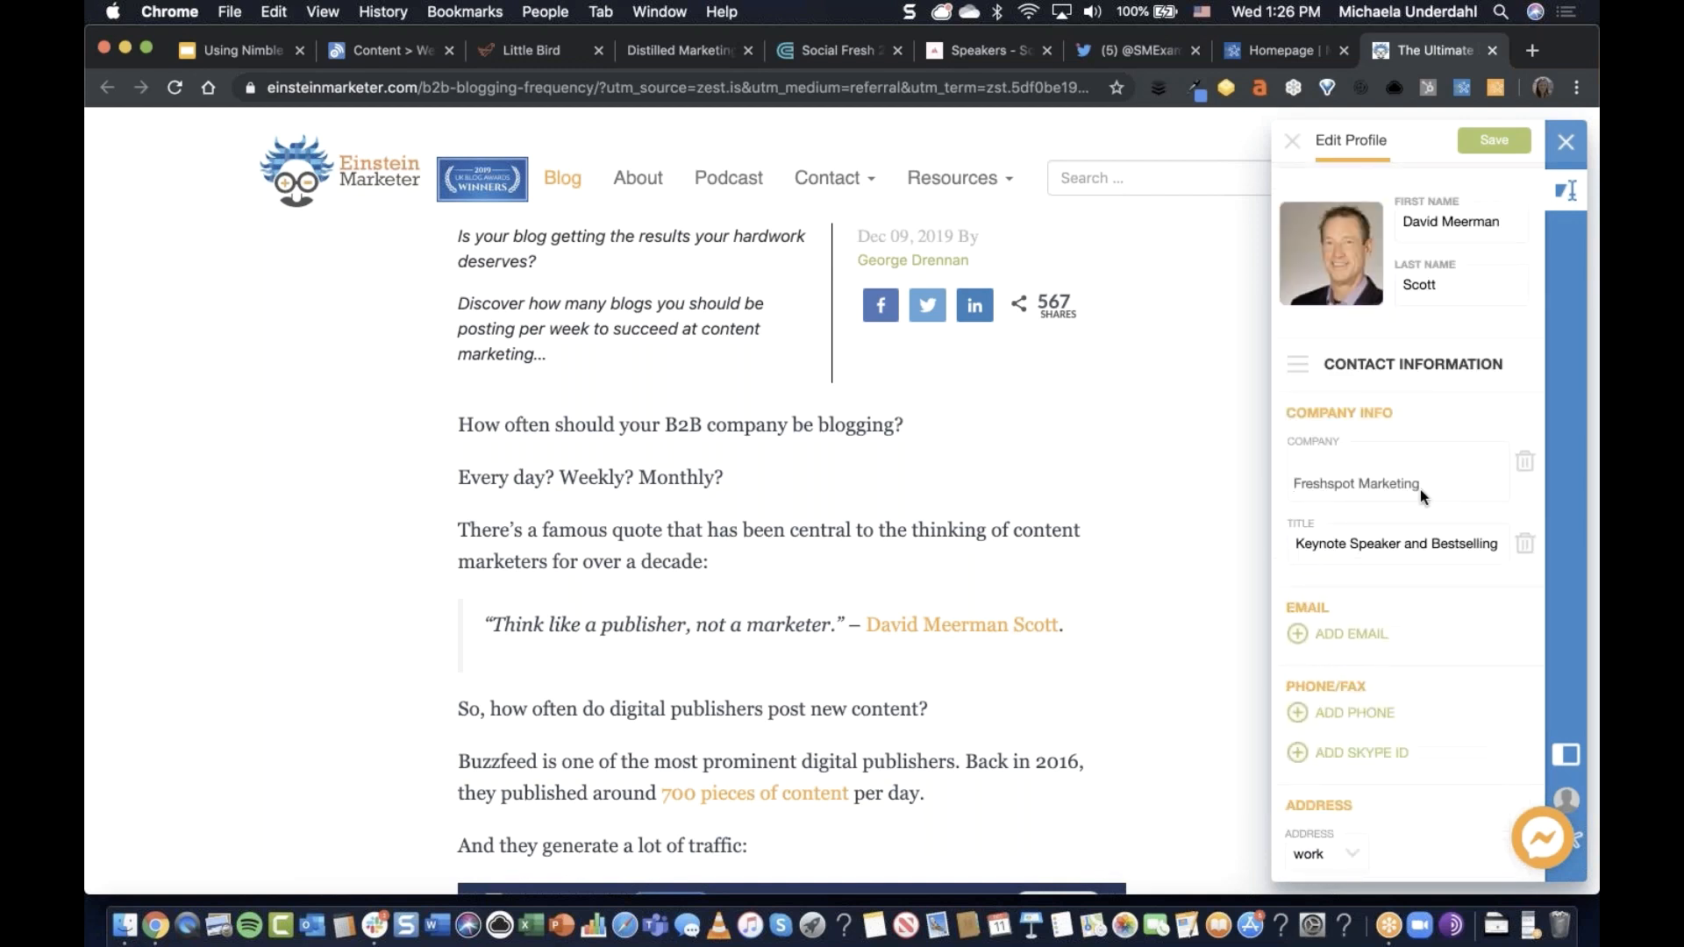
Switch the profile editor to the Programs fields and review the Influencer Program and Press entries.
{"action": "left_click", "coordinate": [1298, 366]}
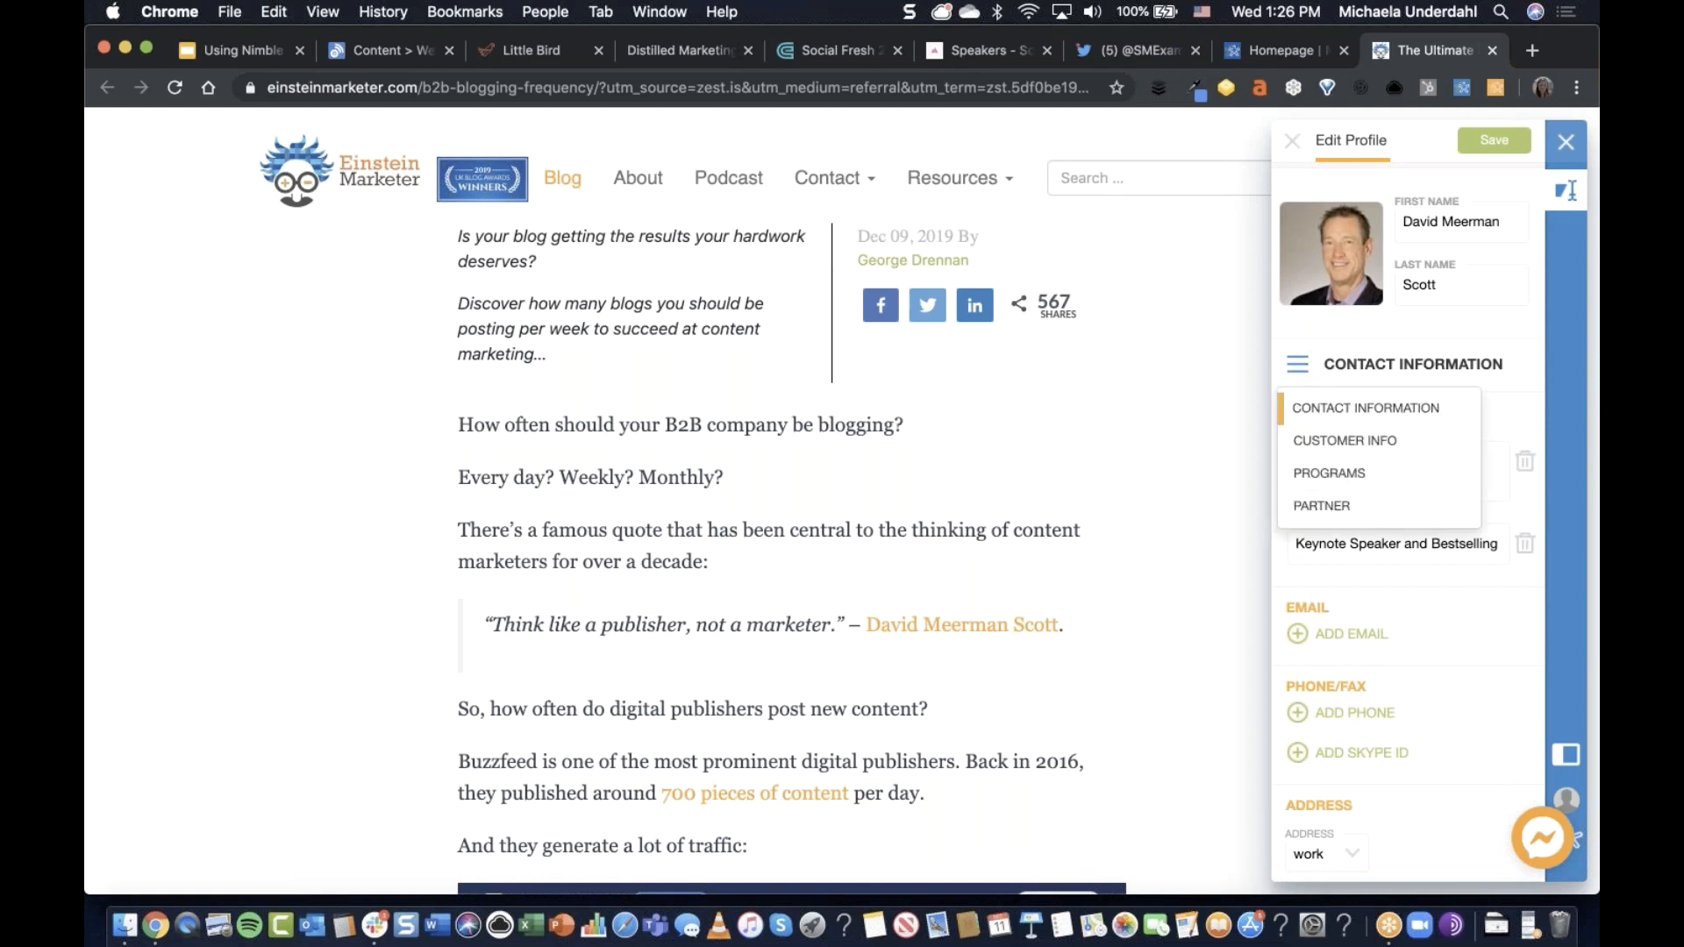
{"action": "left_click", "coordinate": [1343, 477]}
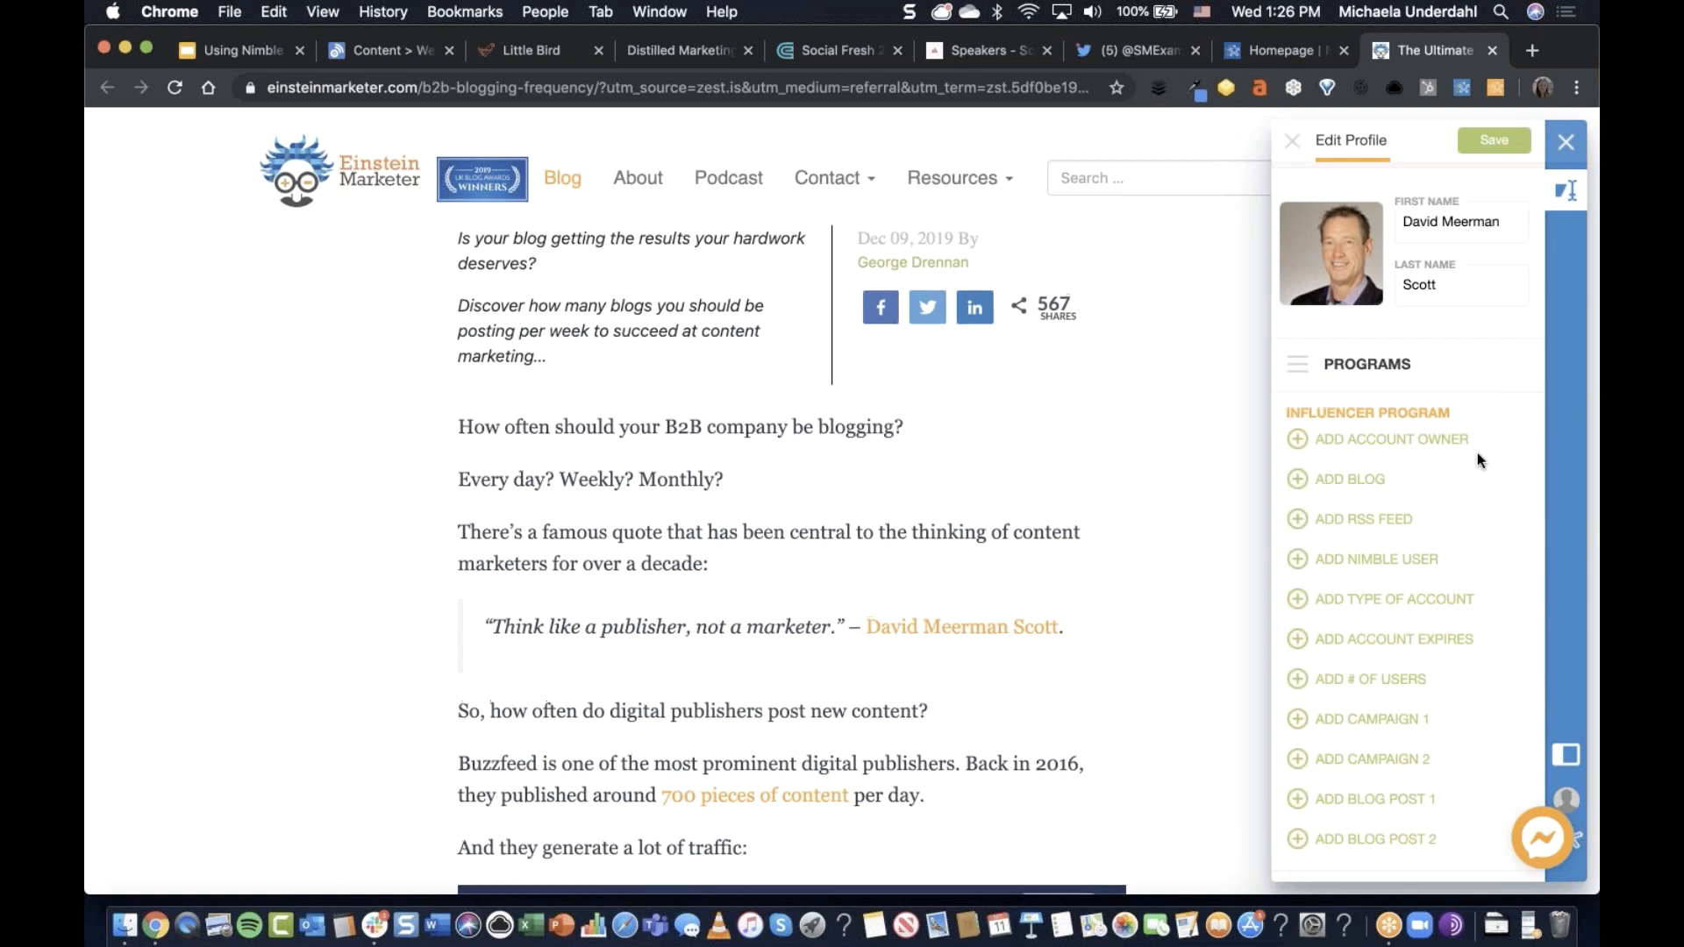
{"action": "scroll", "coordinate": [1507, 345], "scroll_direction": "down", "scroll_amount": 4}
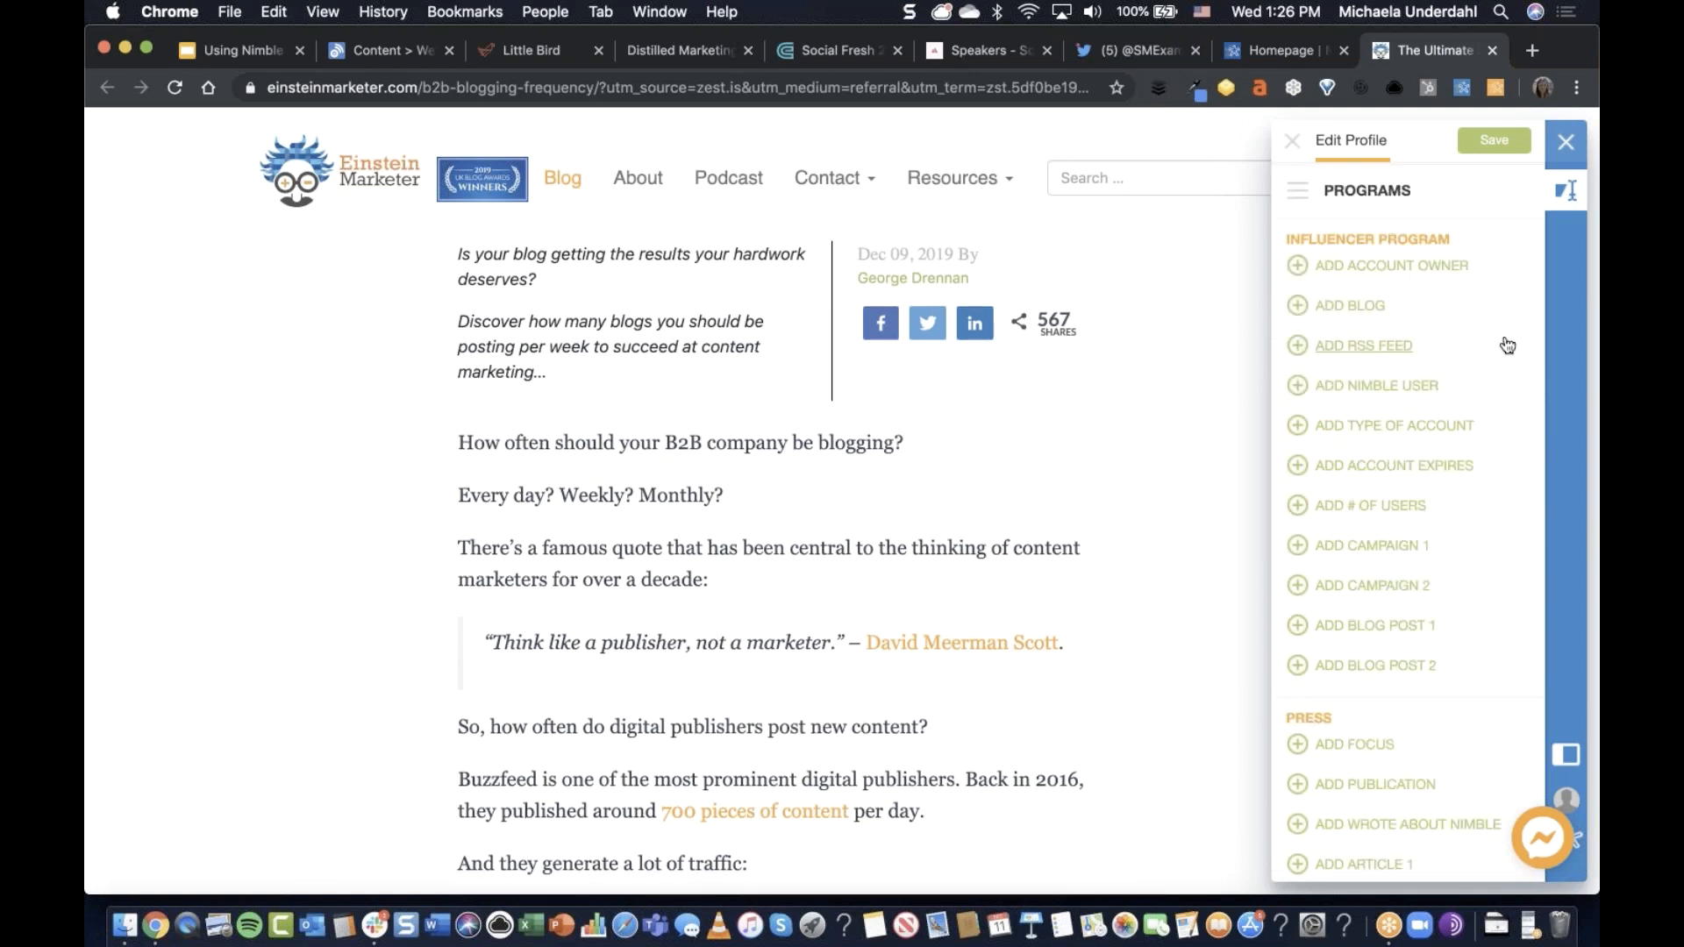
{"action": "scroll", "coordinate": [1507, 344], "scroll_direction": "down", "scroll_amount": 3}
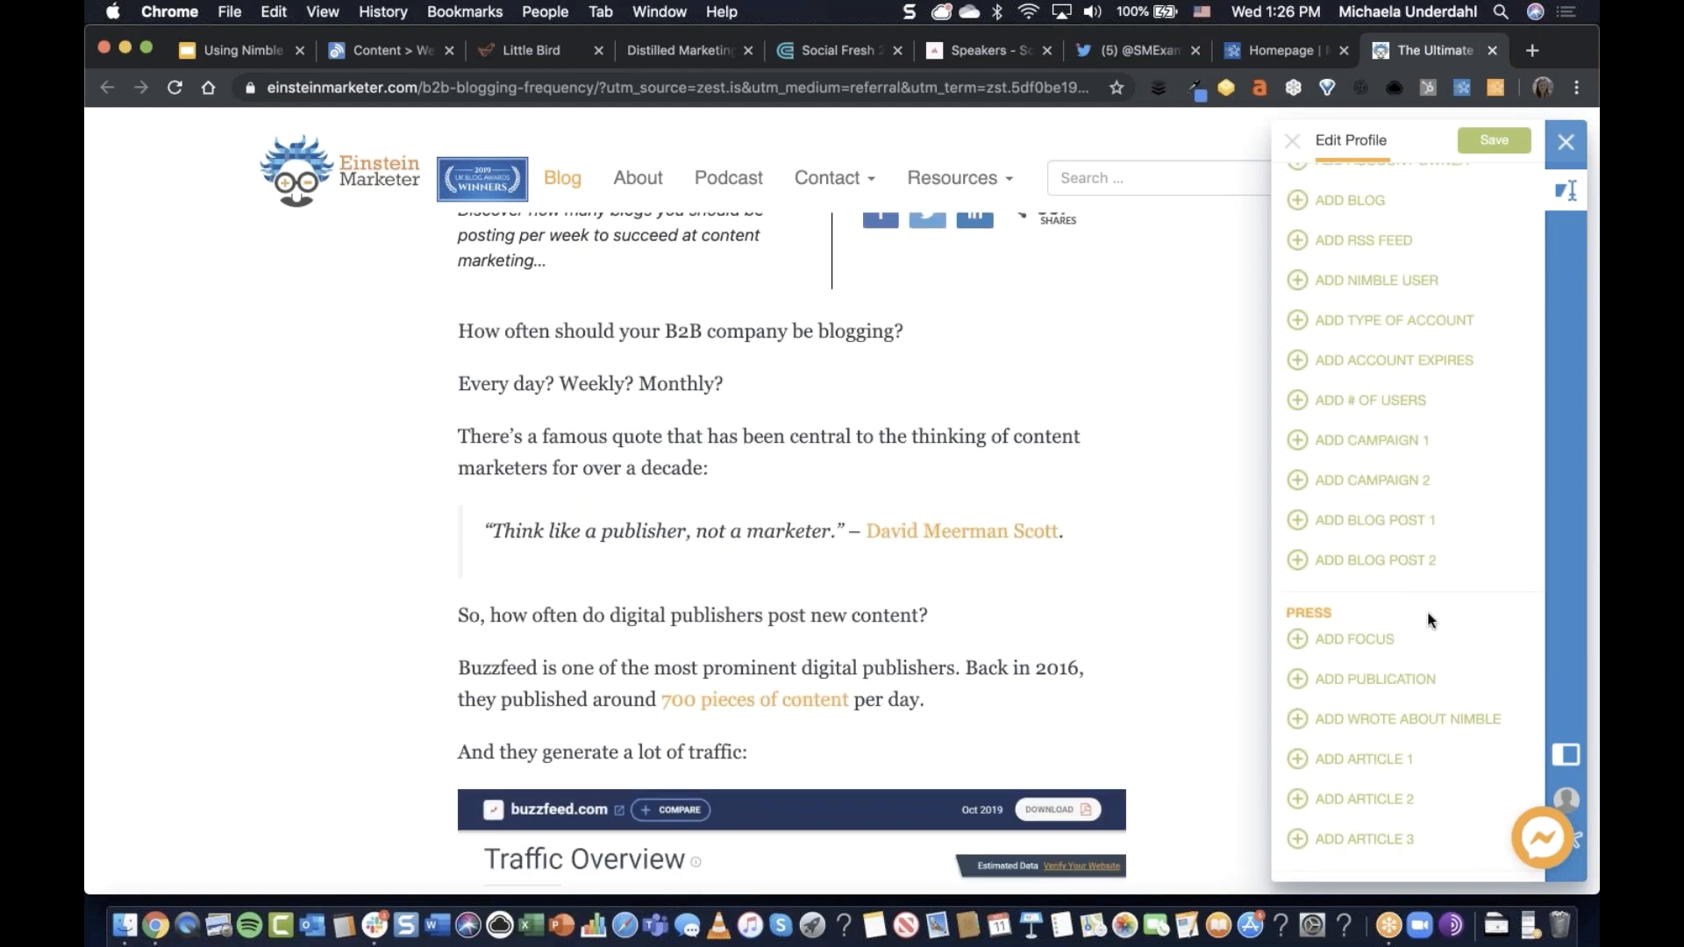
{"action": "scroll", "coordinate": [1518, 336], "scroll_direction": "up", "scroll_amount": 4}
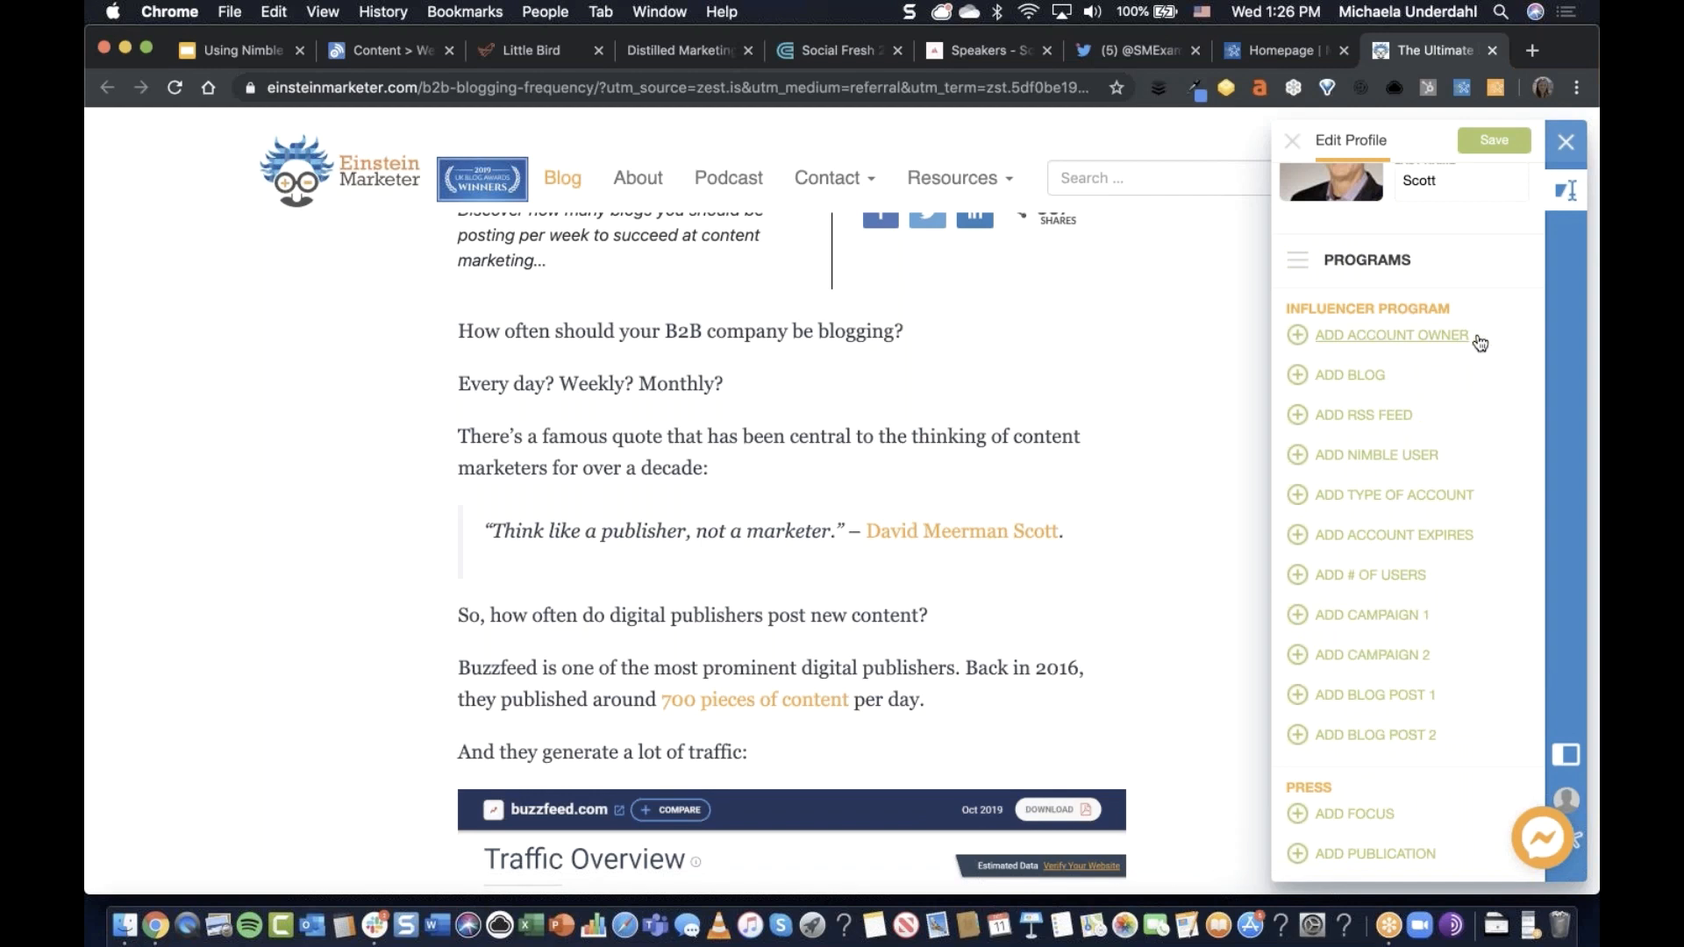
{"action": "scroll", "coordinate": [1474, 344], "scroll_direction": "down", "scroll_amount": 1}
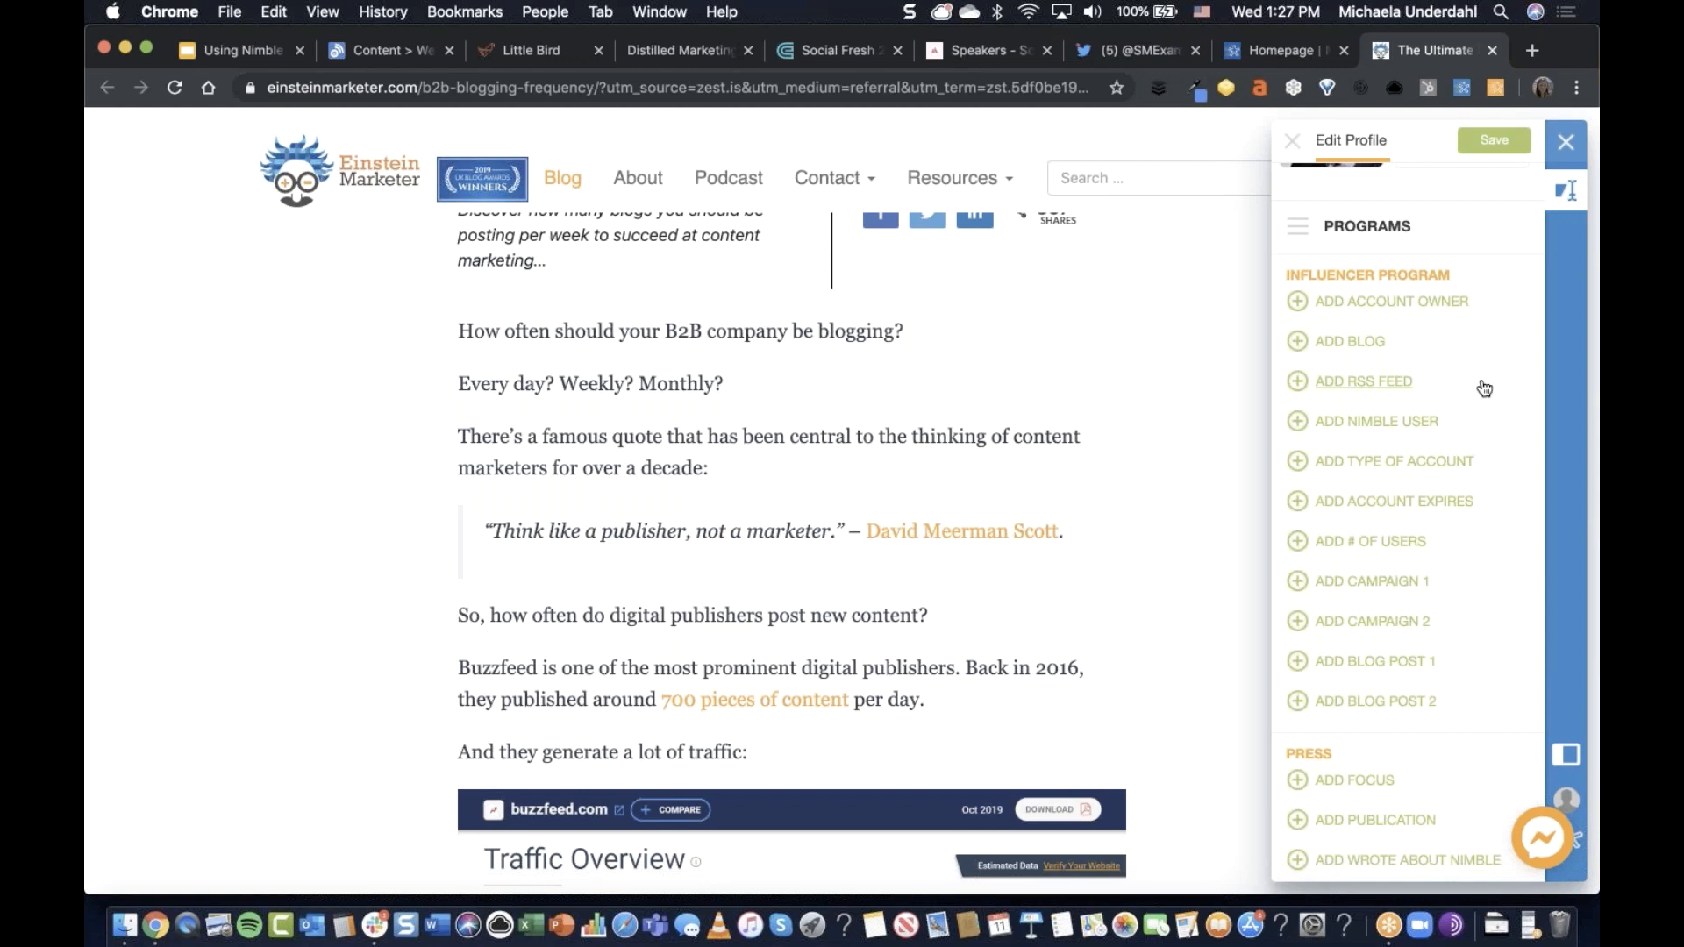
{"action": "scroll", "coordinate": [1484, 388], "scroll_direction": "down", "scroll_amount": 1}
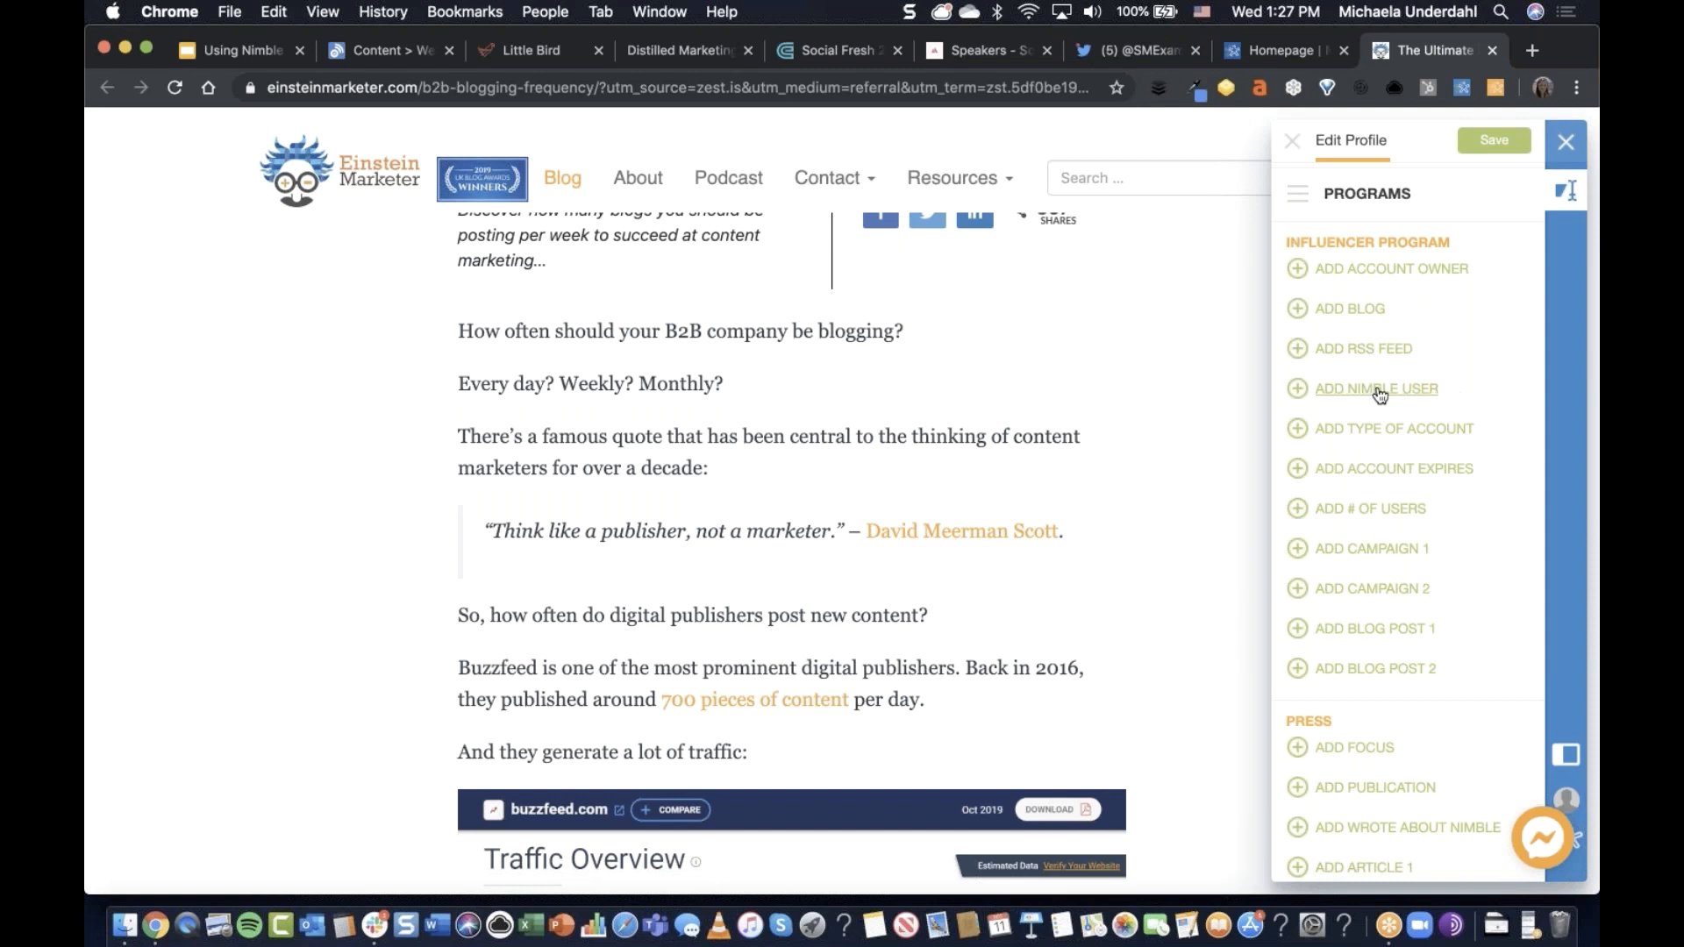
Add Nimble User as Yes, a blank RSS Feed field, and Type of Account set to Free Year to the Influencer Program.
{"action": "left_click", "coordinate": [1412, 392]}
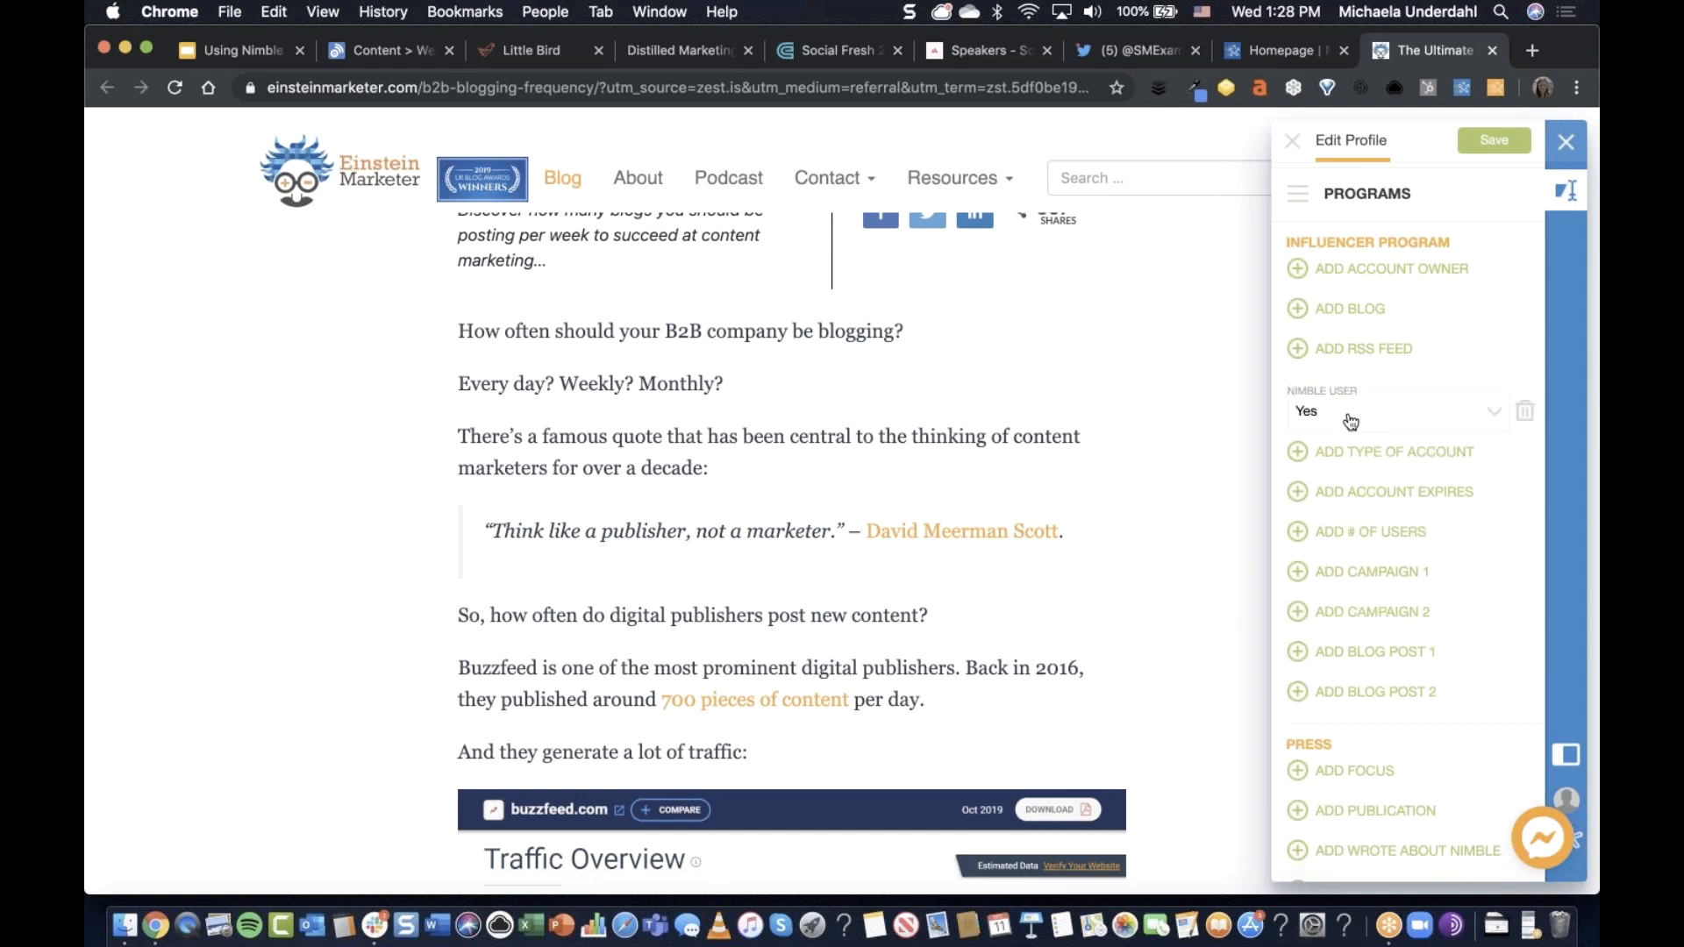
{"action": "left_click", "coordinate": [1488, 351]}
{"action": "left_click", "coordinate": [1425, 478]}
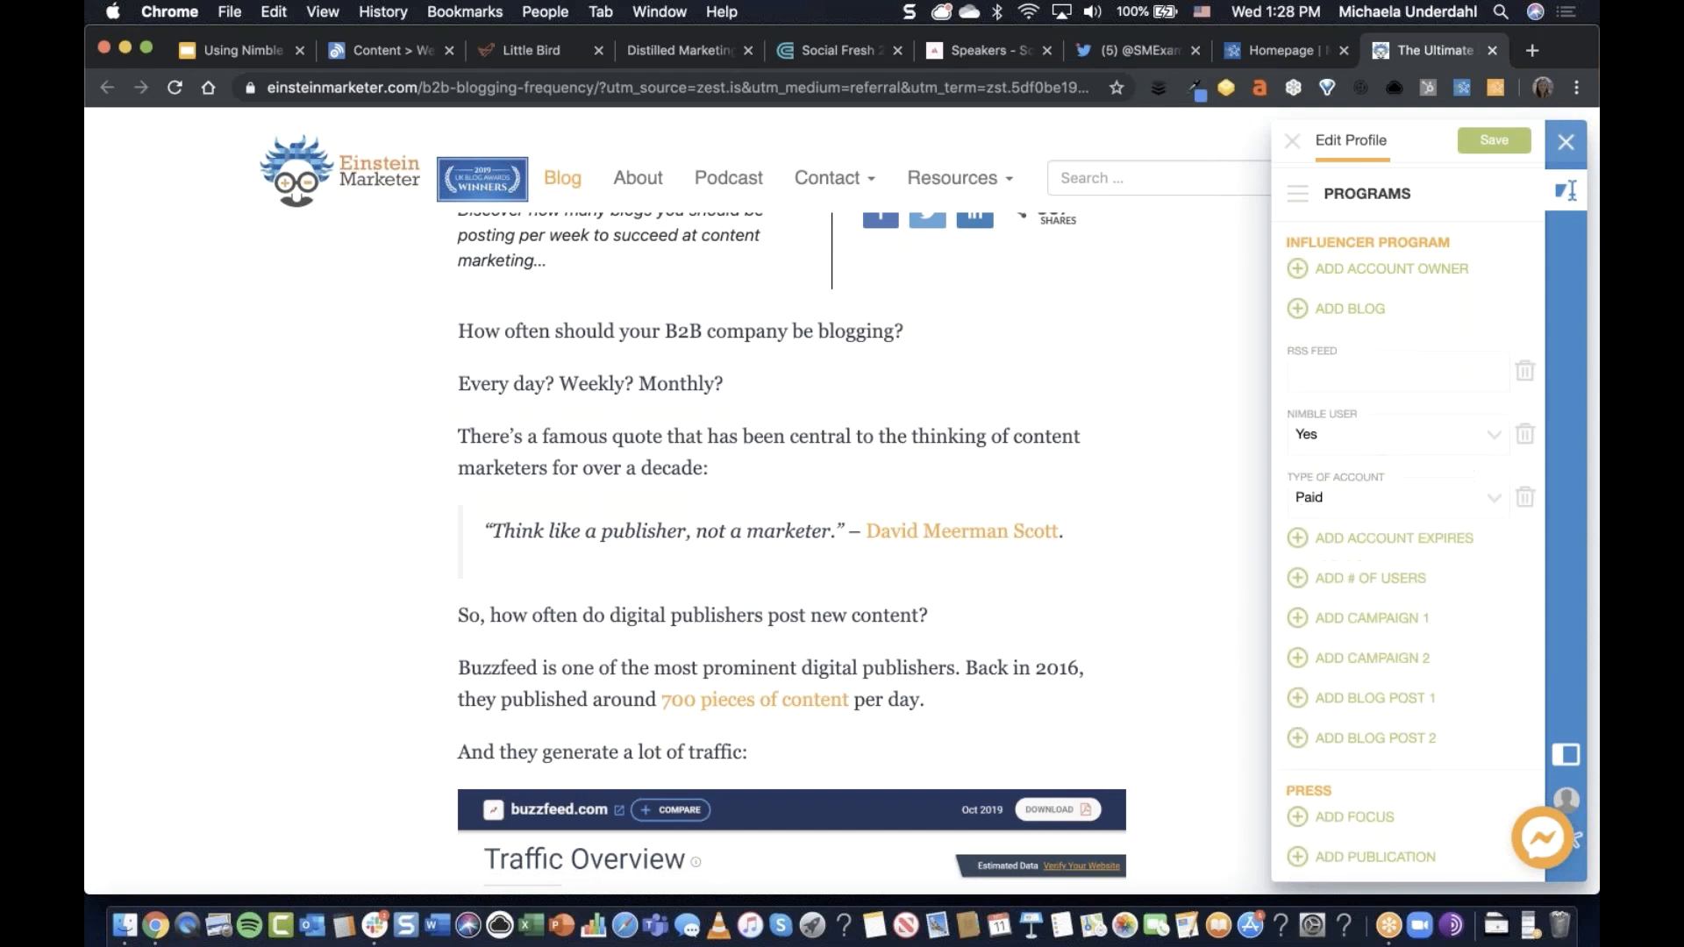
{"action": "left_click", "coordinate": [1397, 506]}
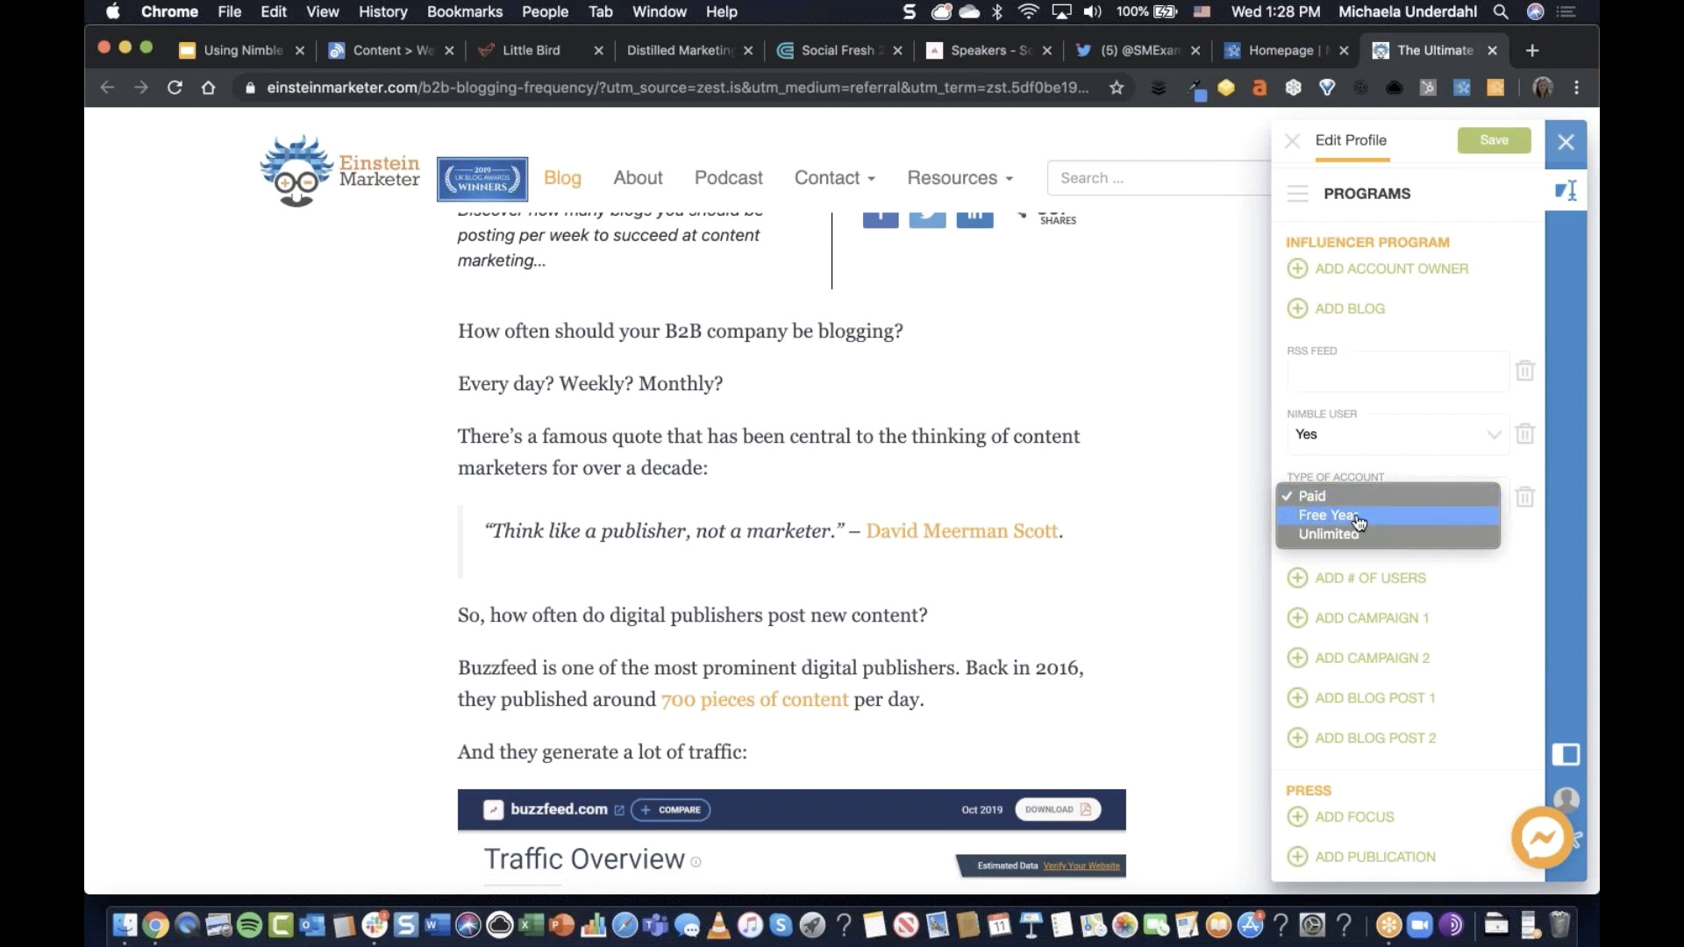
{"action": "left_click", "coordinate": [1476, 515]}
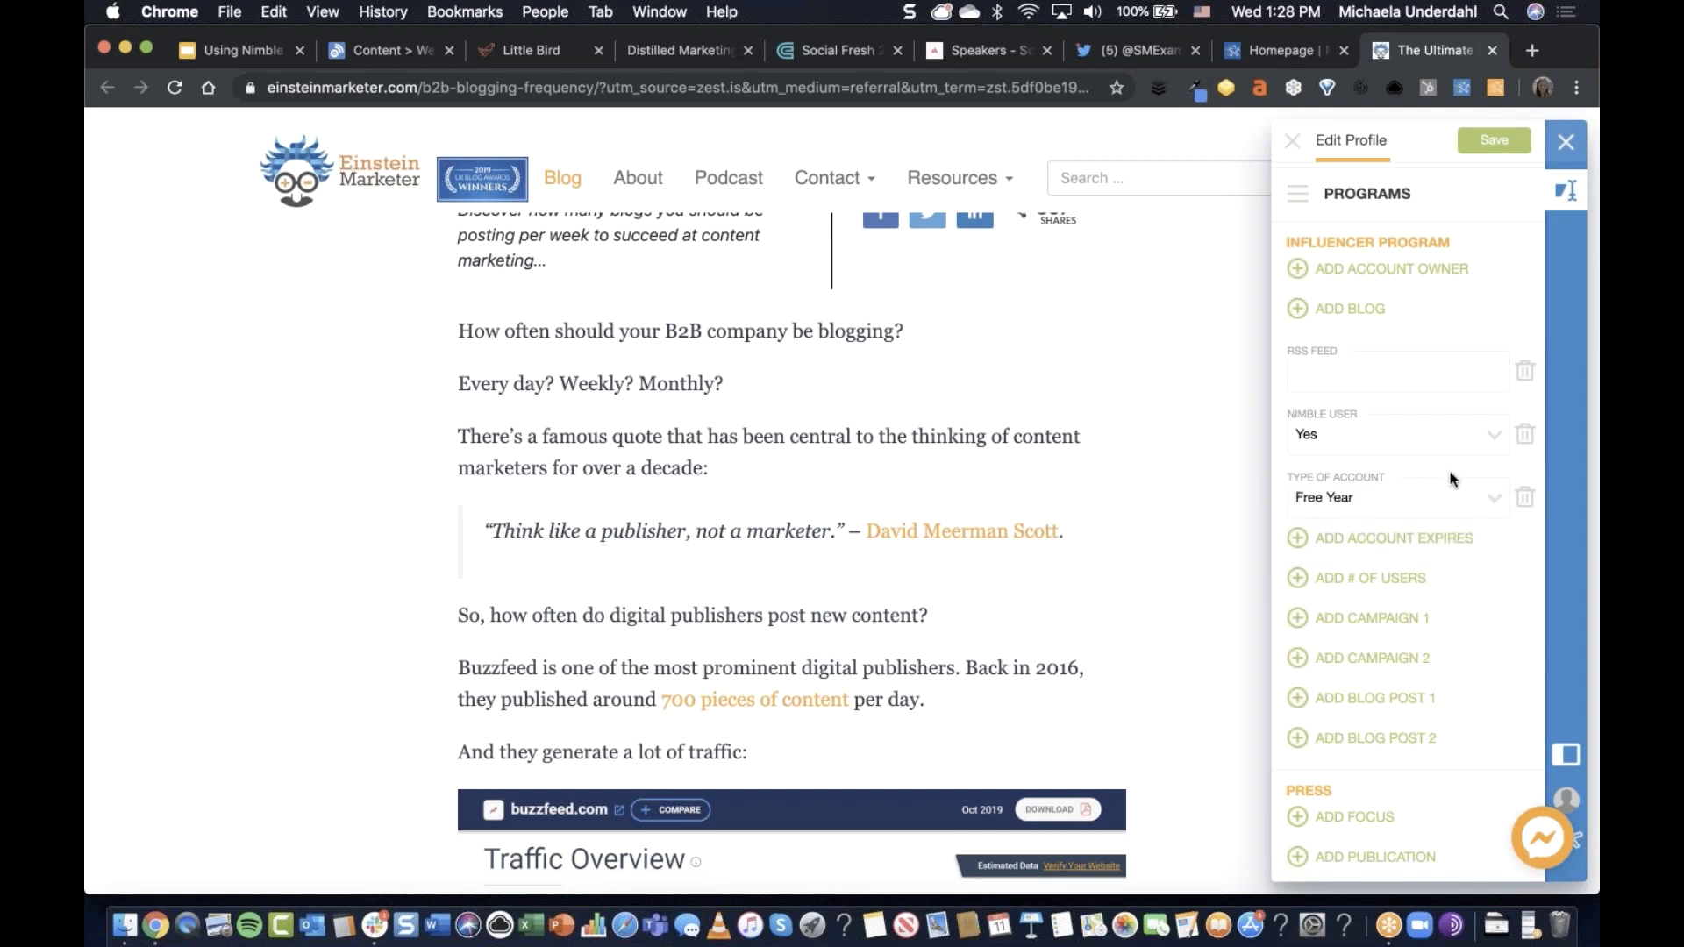
Add Campaign 1 with Product Launch to the Influencer Program and check the other available campaign options.
{"action": "scroll", "coordinate": [1450, 470], "scroll_direction": "down", "scroll_amount": 2}
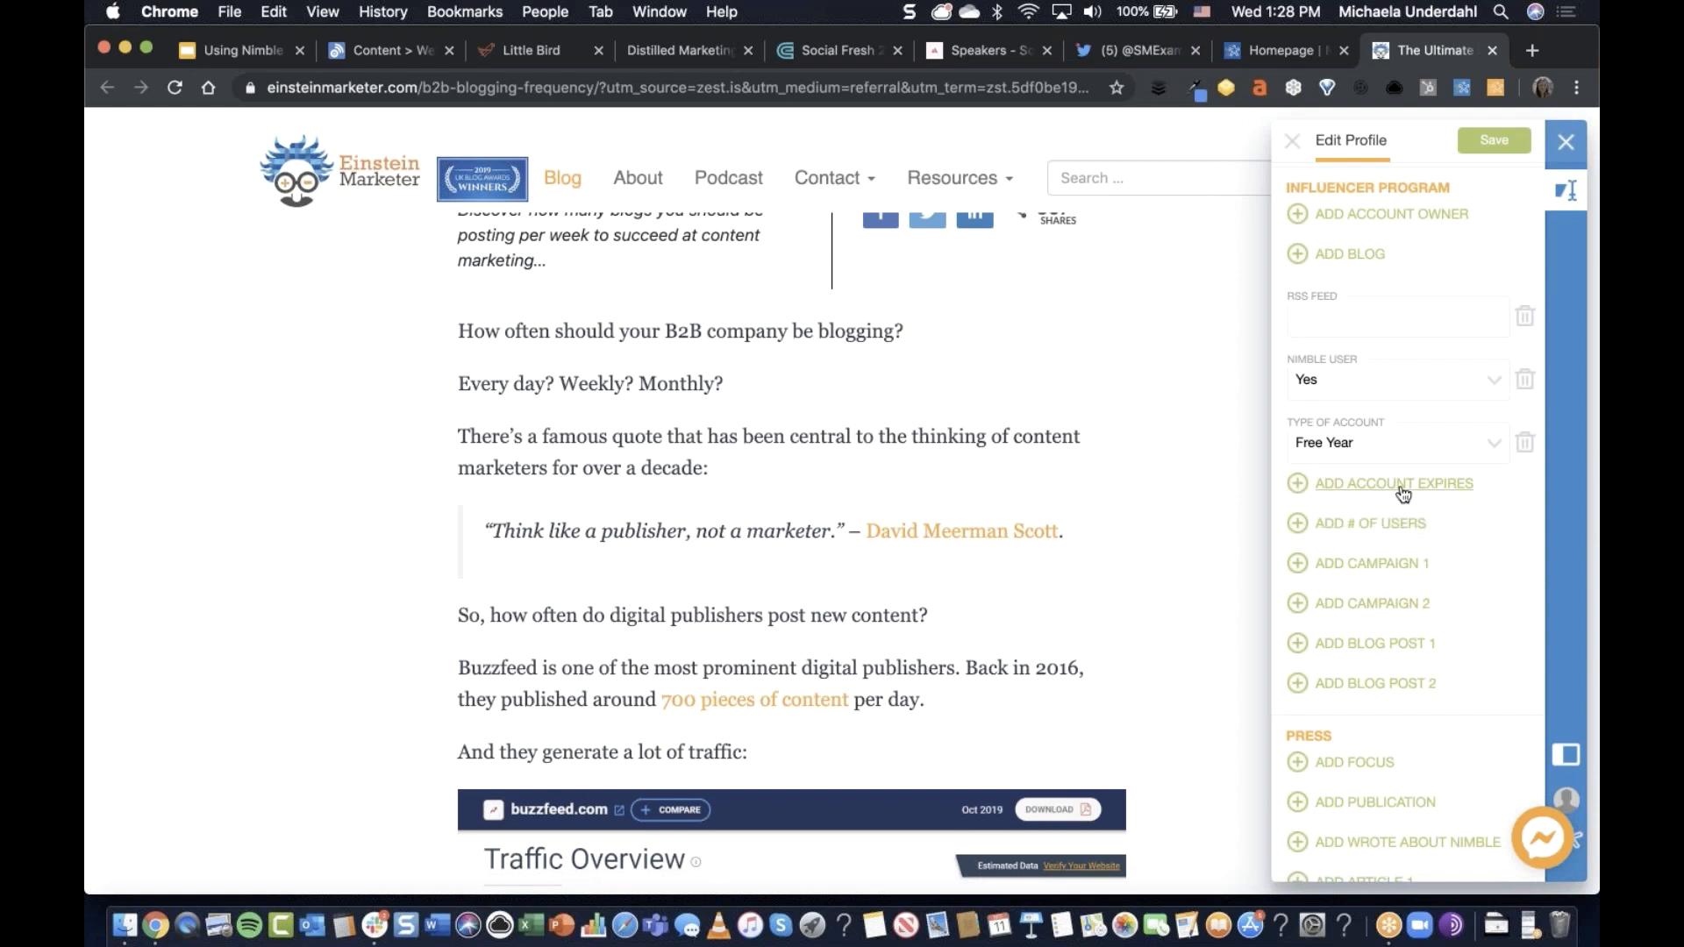
{"action": "scroll", "coordinate": [1403, 494], "scroll_direction": "down", "scroll_amount": 2}
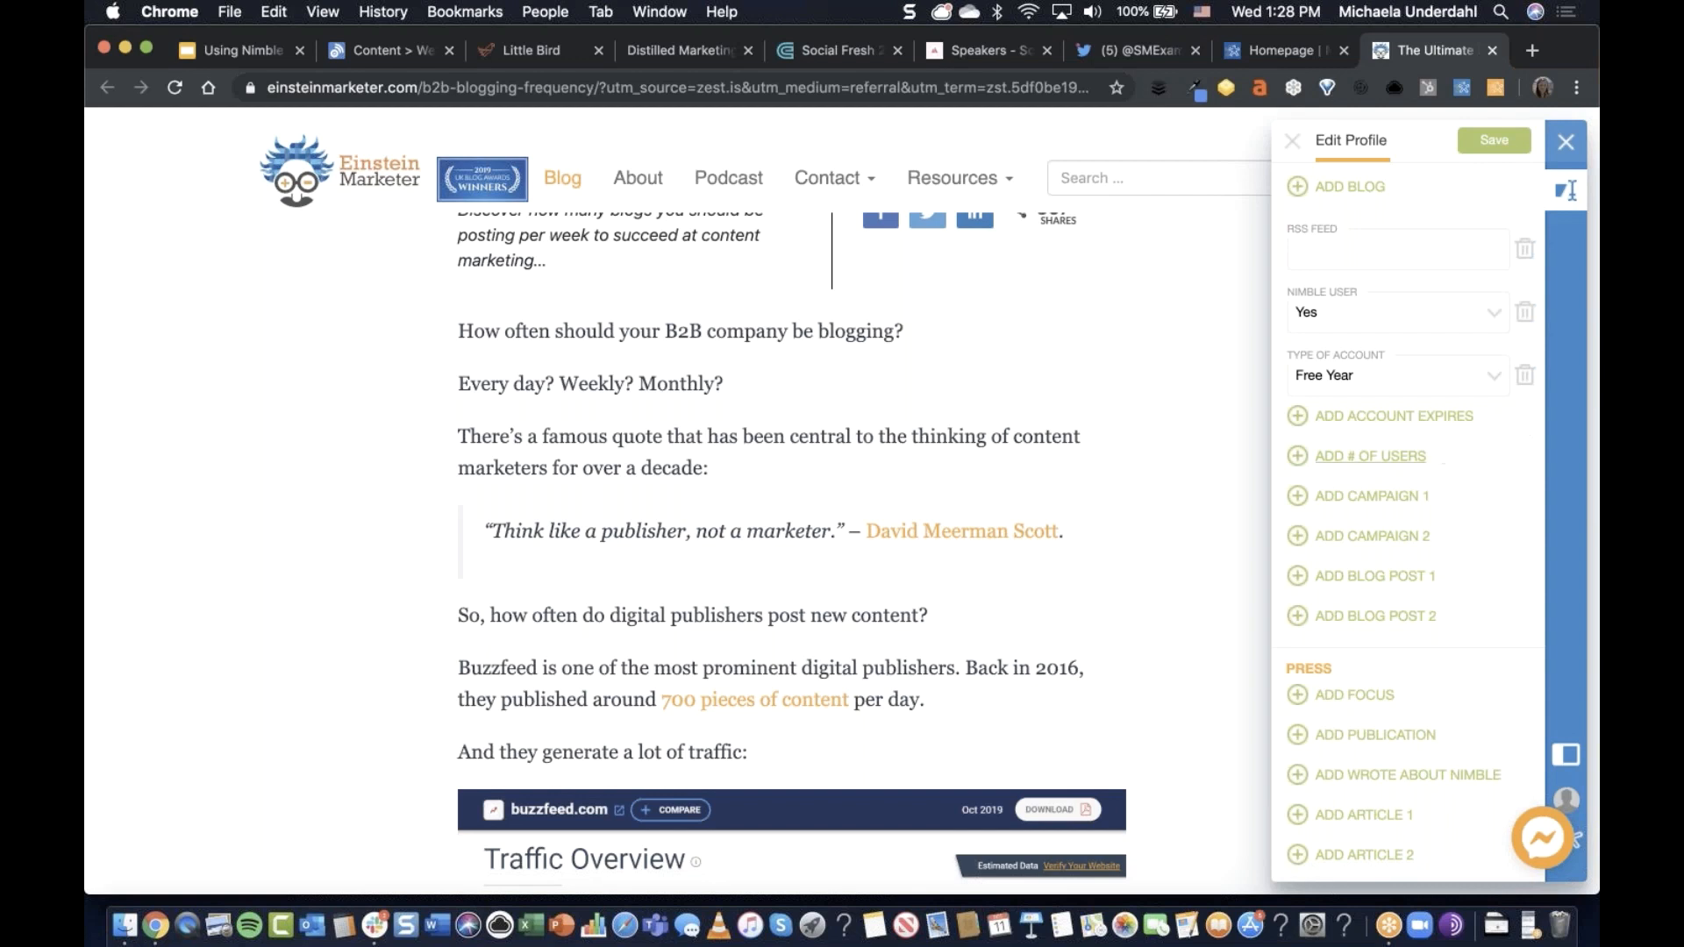
{"action": "scroll", "coordinate": [1476, 475], "scroll_direction": "down", "scroll_amount": 1}
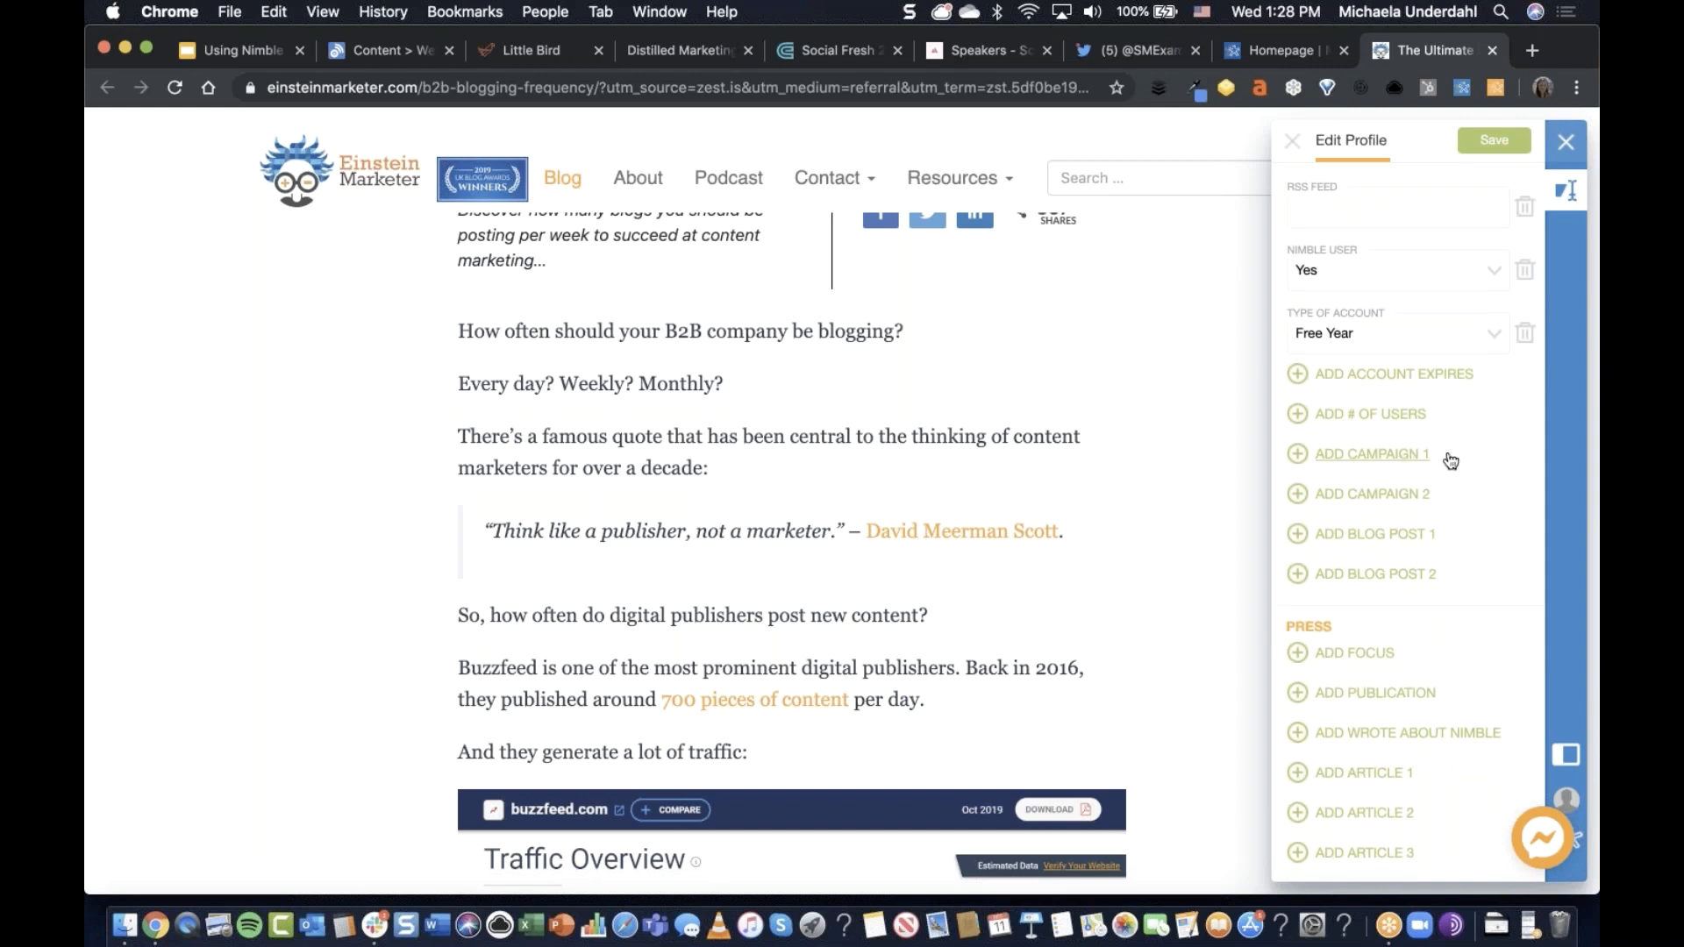
{"action": "scroll", "coordinate": [1406, 462], "scroll_direction": "down", "scroll_amount": 1}
{"action": "left_click", "coordinate": [1408, 451]}
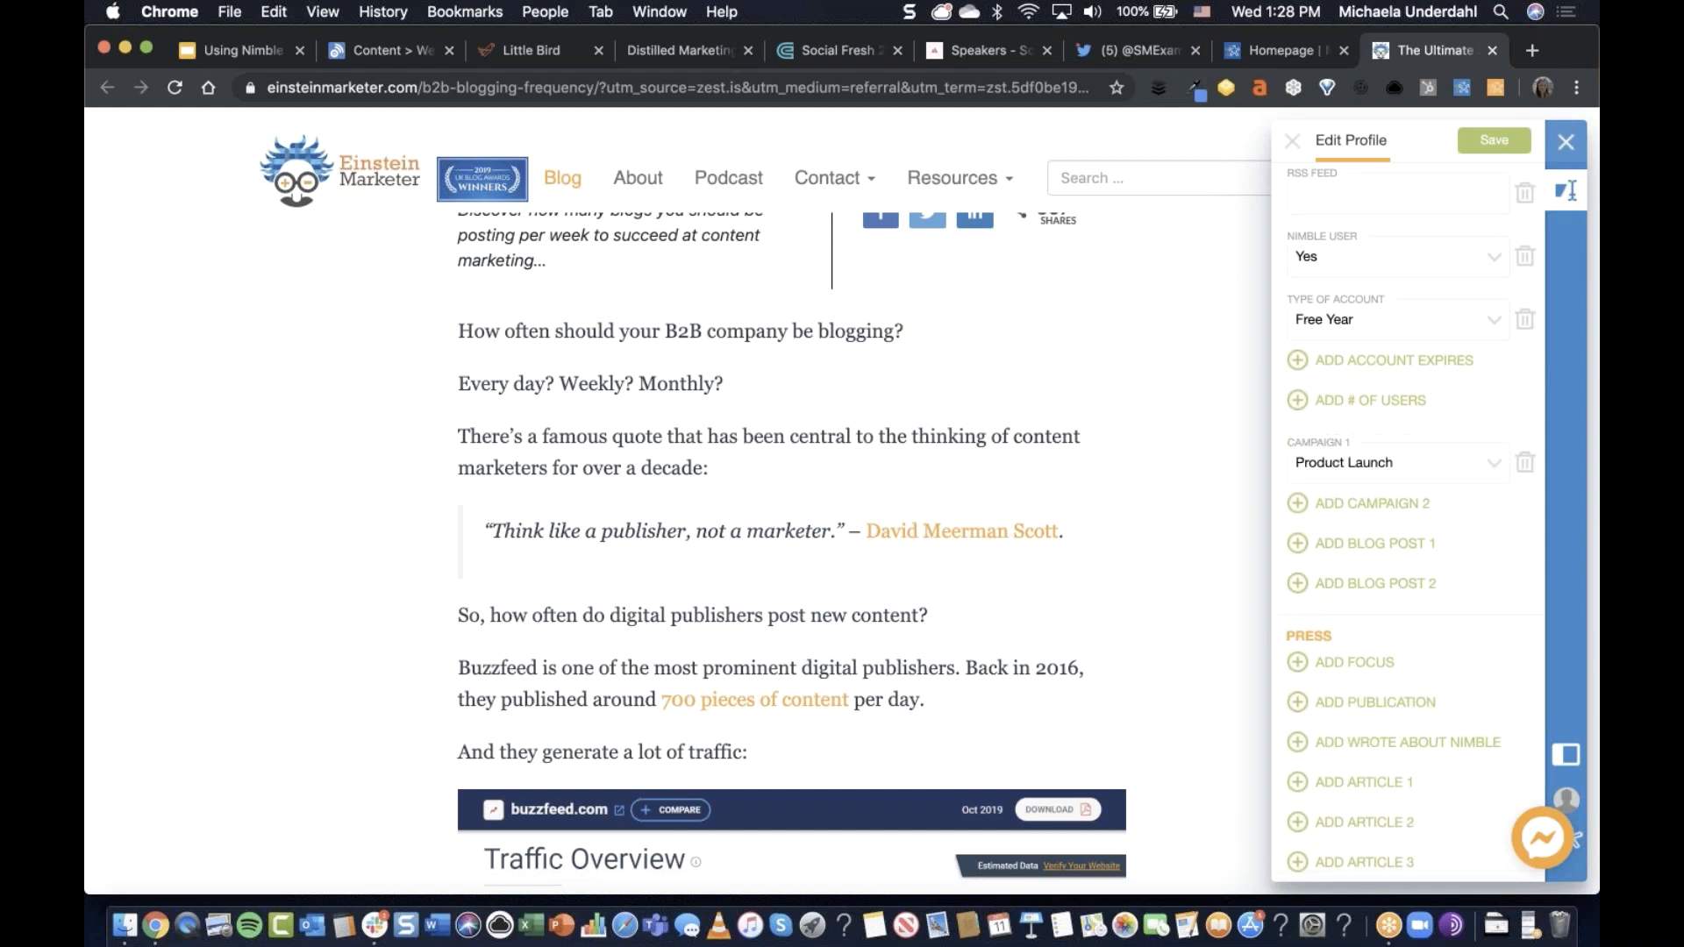
{"action": "left_click", "coordinate": [1421, 465]}
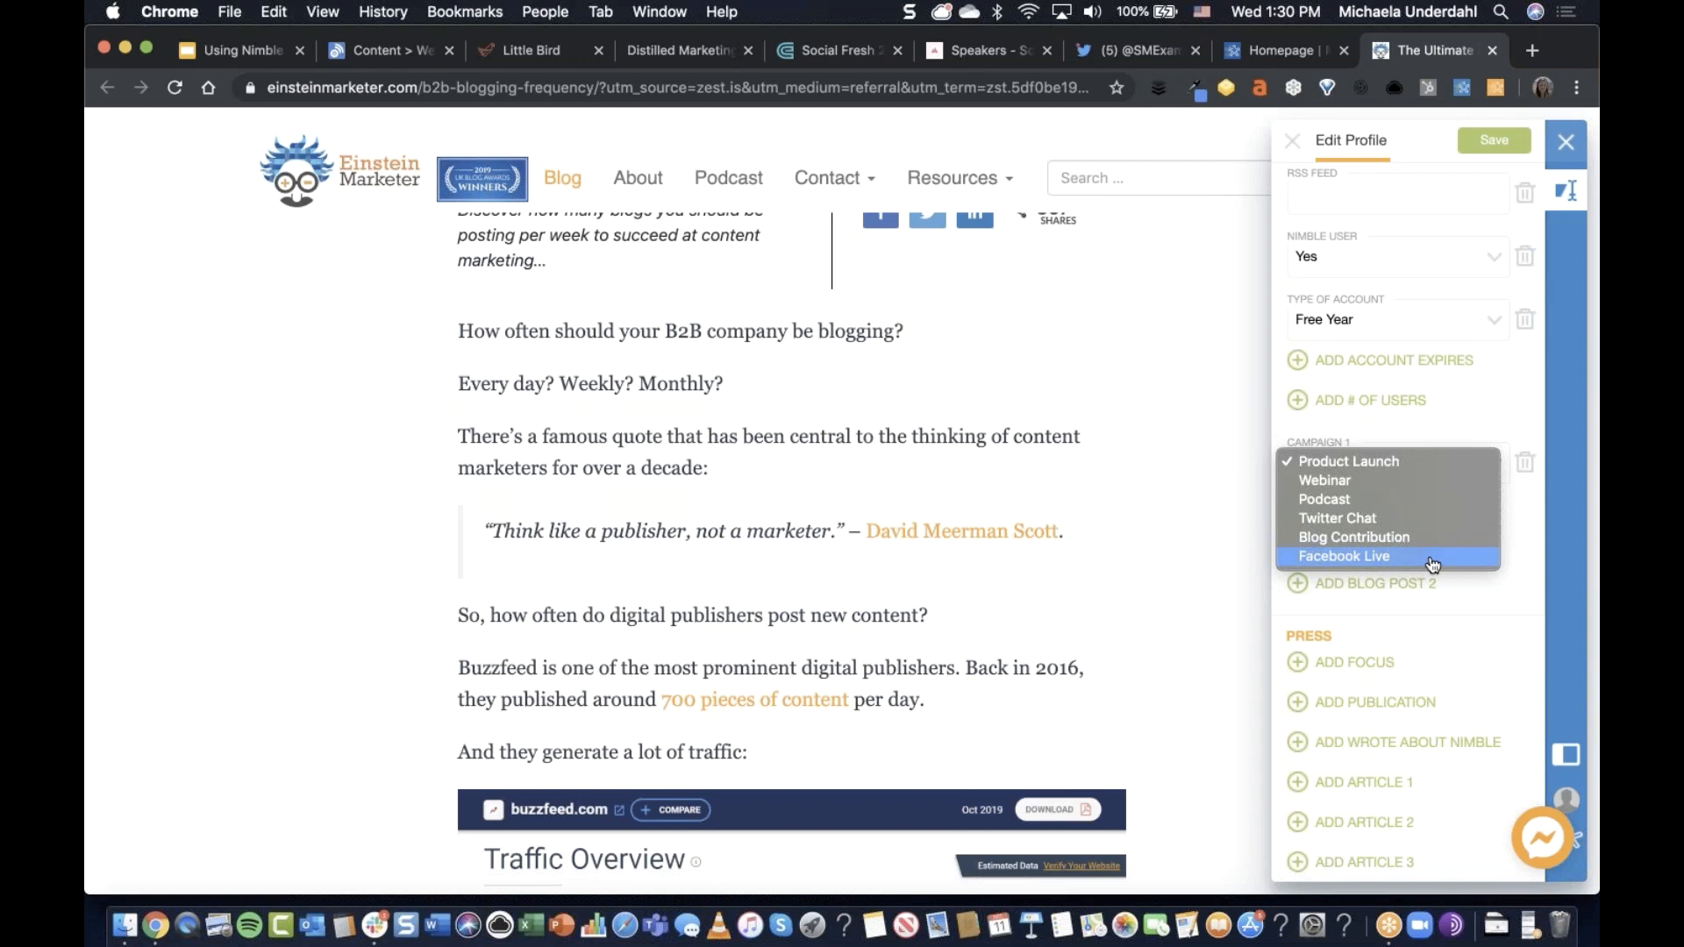
{"action": "left_click", "coordinate": [1524, 543]}
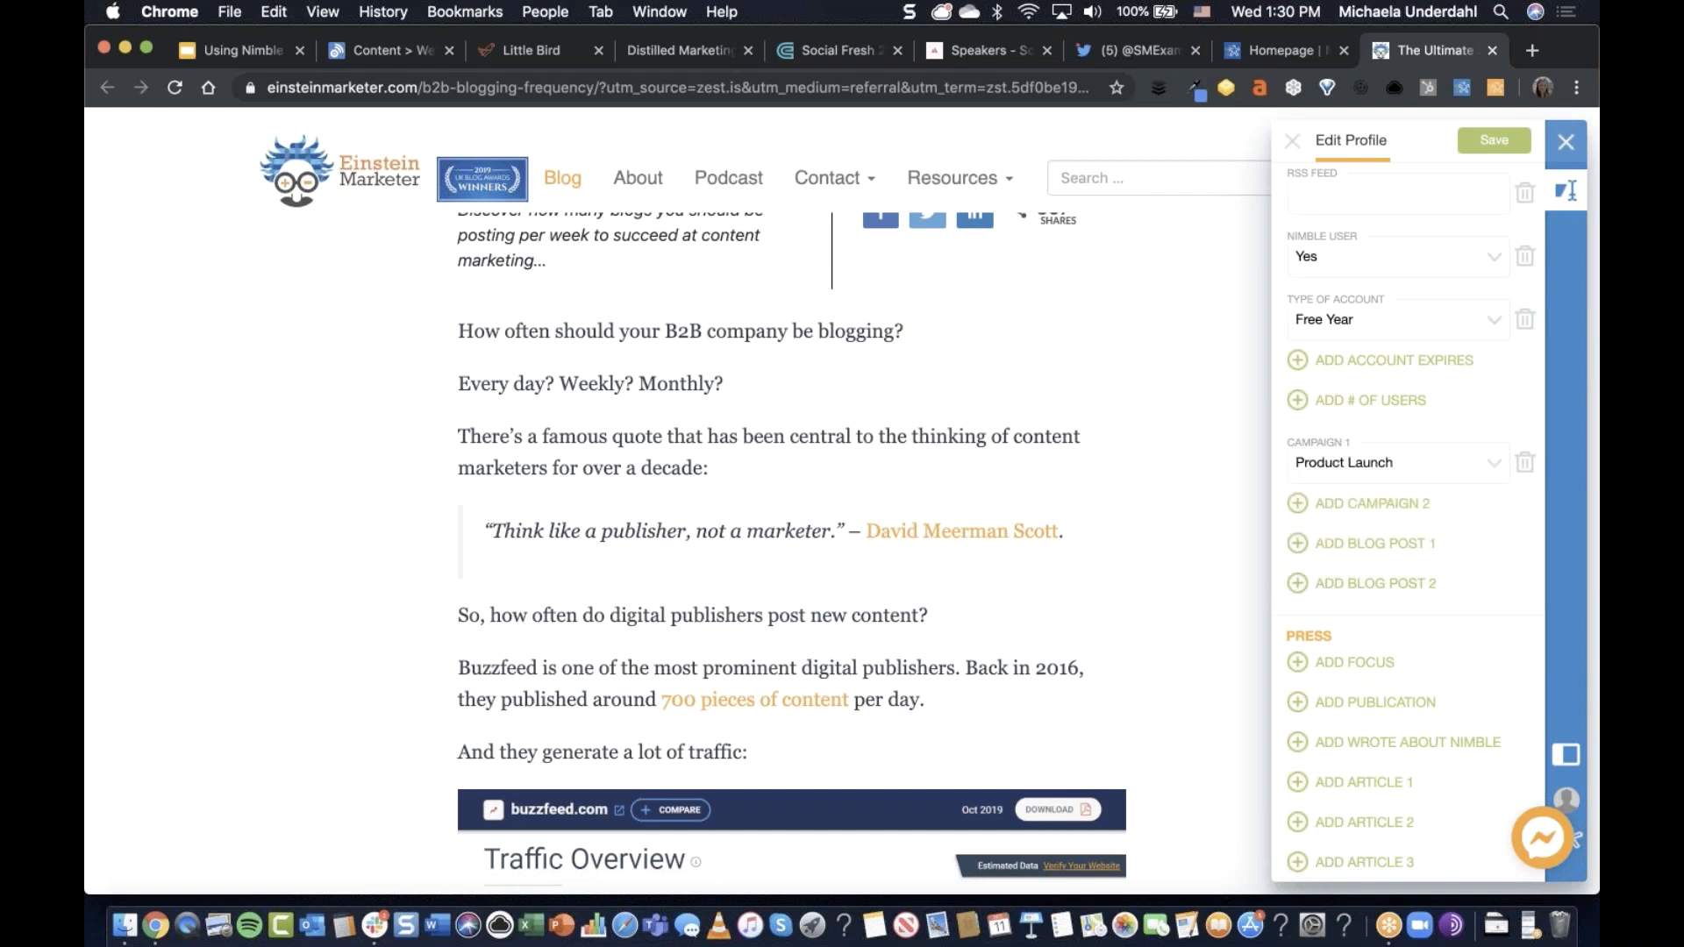
{"action": "scroll", "coordinate": [1408, 523], "scroll_direction": "down", "scroll_amount": 1}
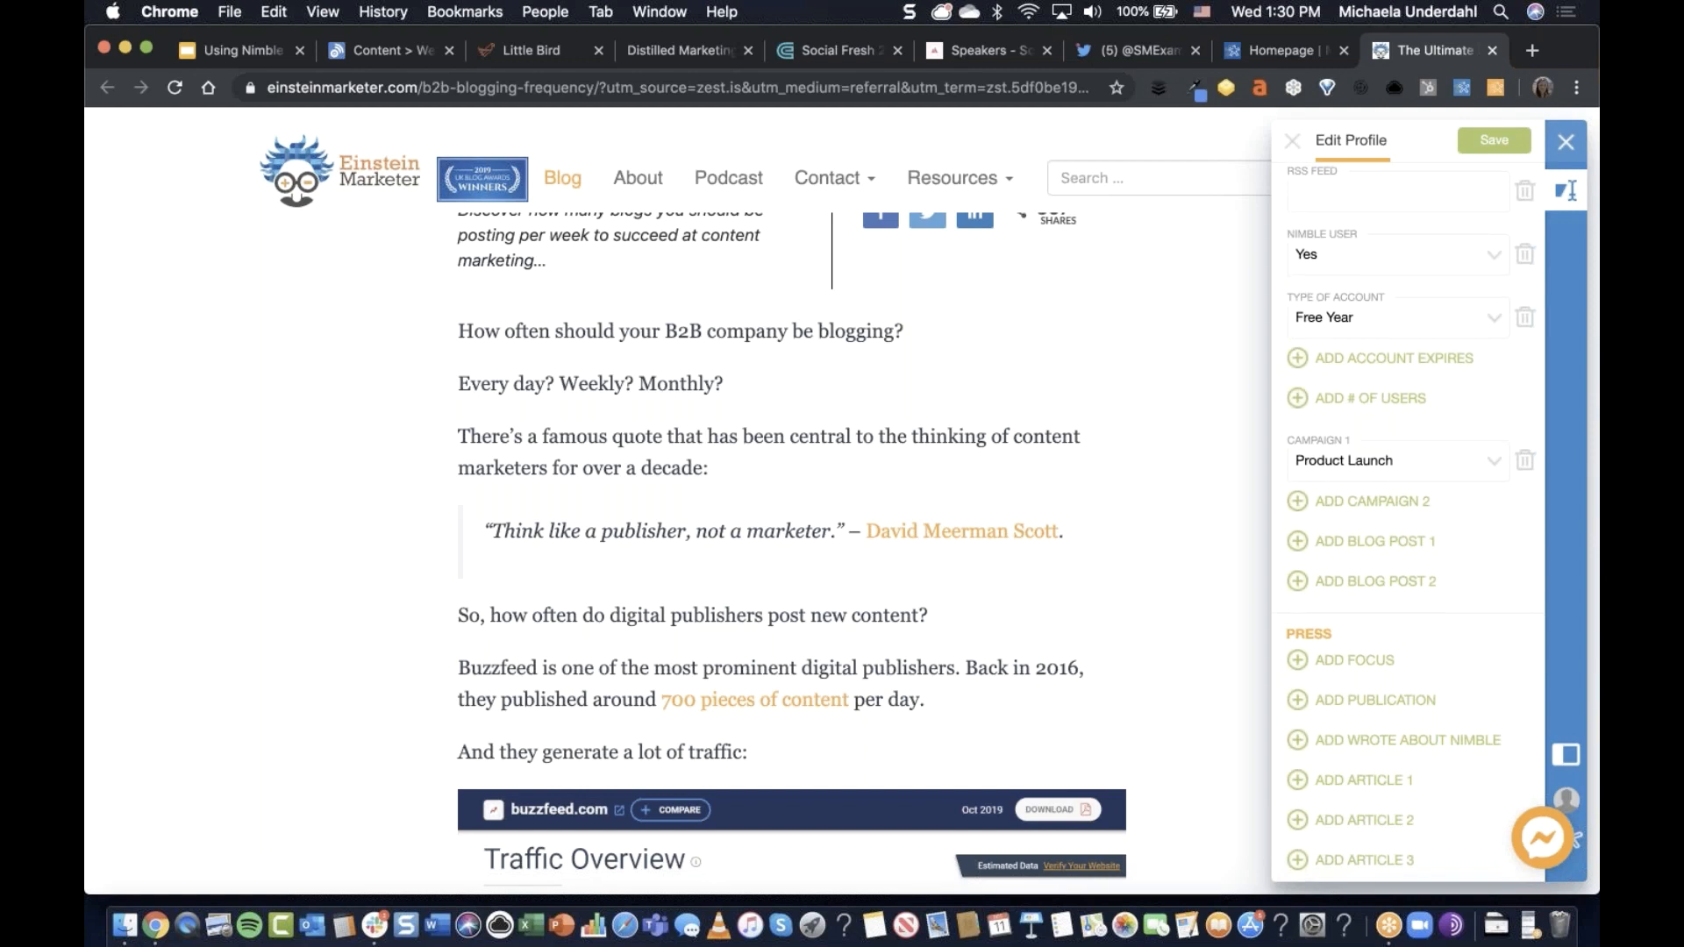
Add Focus to the contact's Press fields with the value CRM and check the other available focus options.
{"action": "scroll", "coordinate": [1455, 609], "scroll_direction": "down", "scroll_amount": 2}
{"action": "scroll", "coordinate": [1455, 609], "scroll_direction": "down", "scroll_amount": 1}
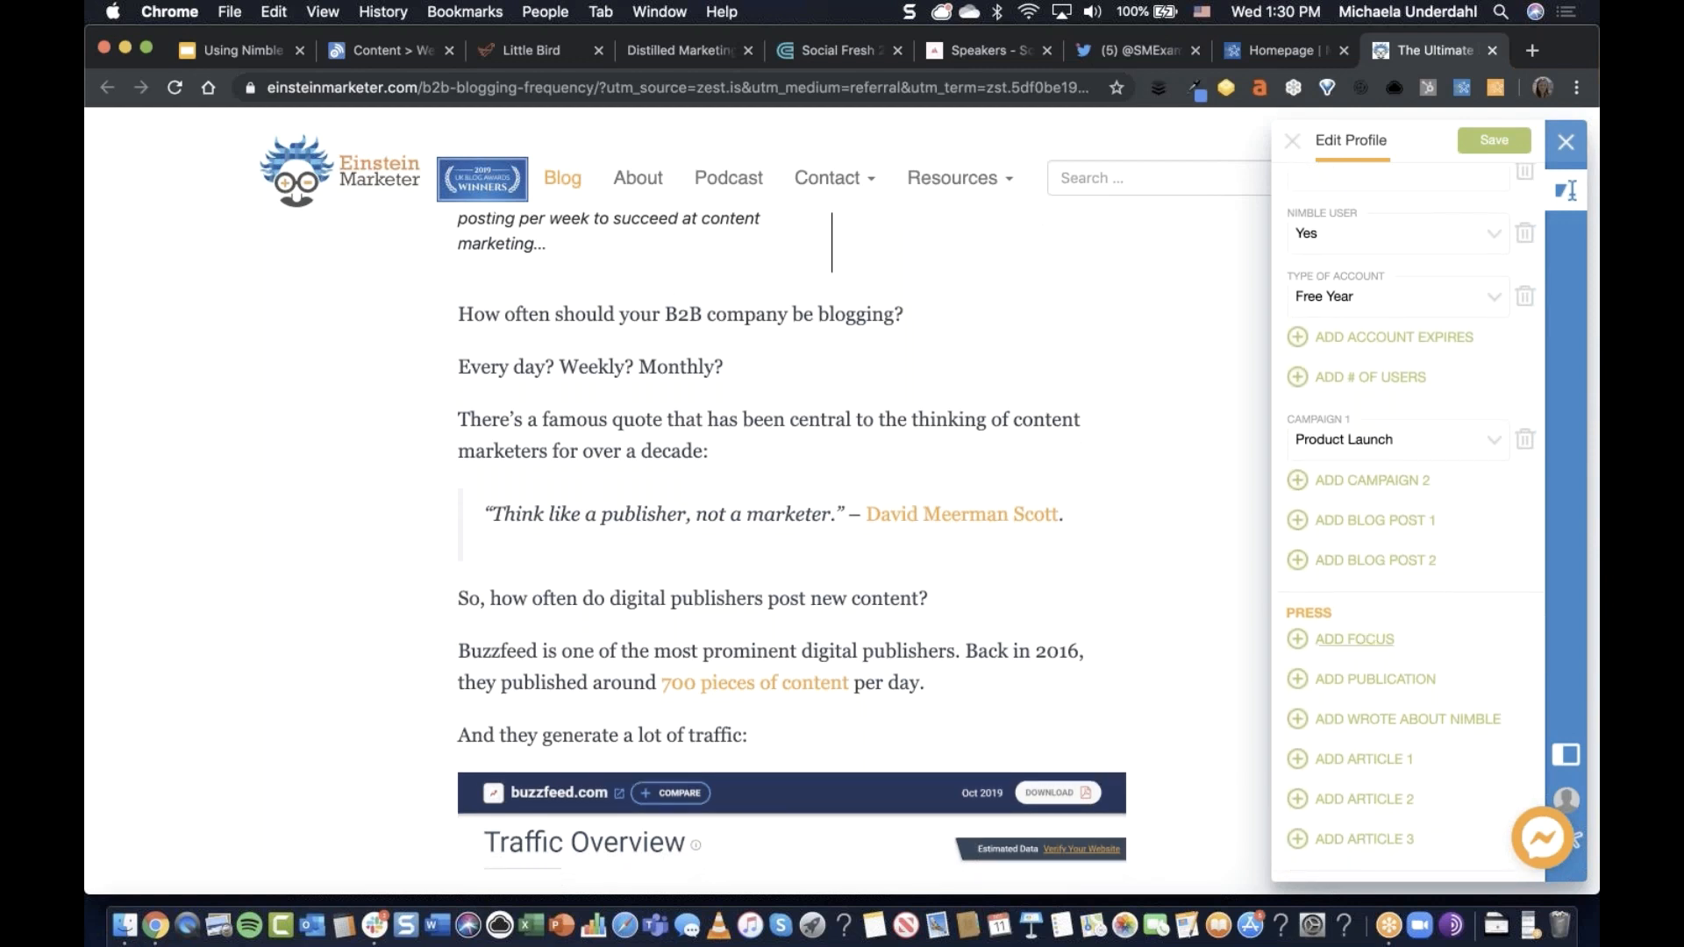
{"action": "left_click", "coordinate": [1361, 639]}
{"action": "scroll", "coordinate": [1445, 612], "scroll_direction": "down", "scroll_amount": 2}
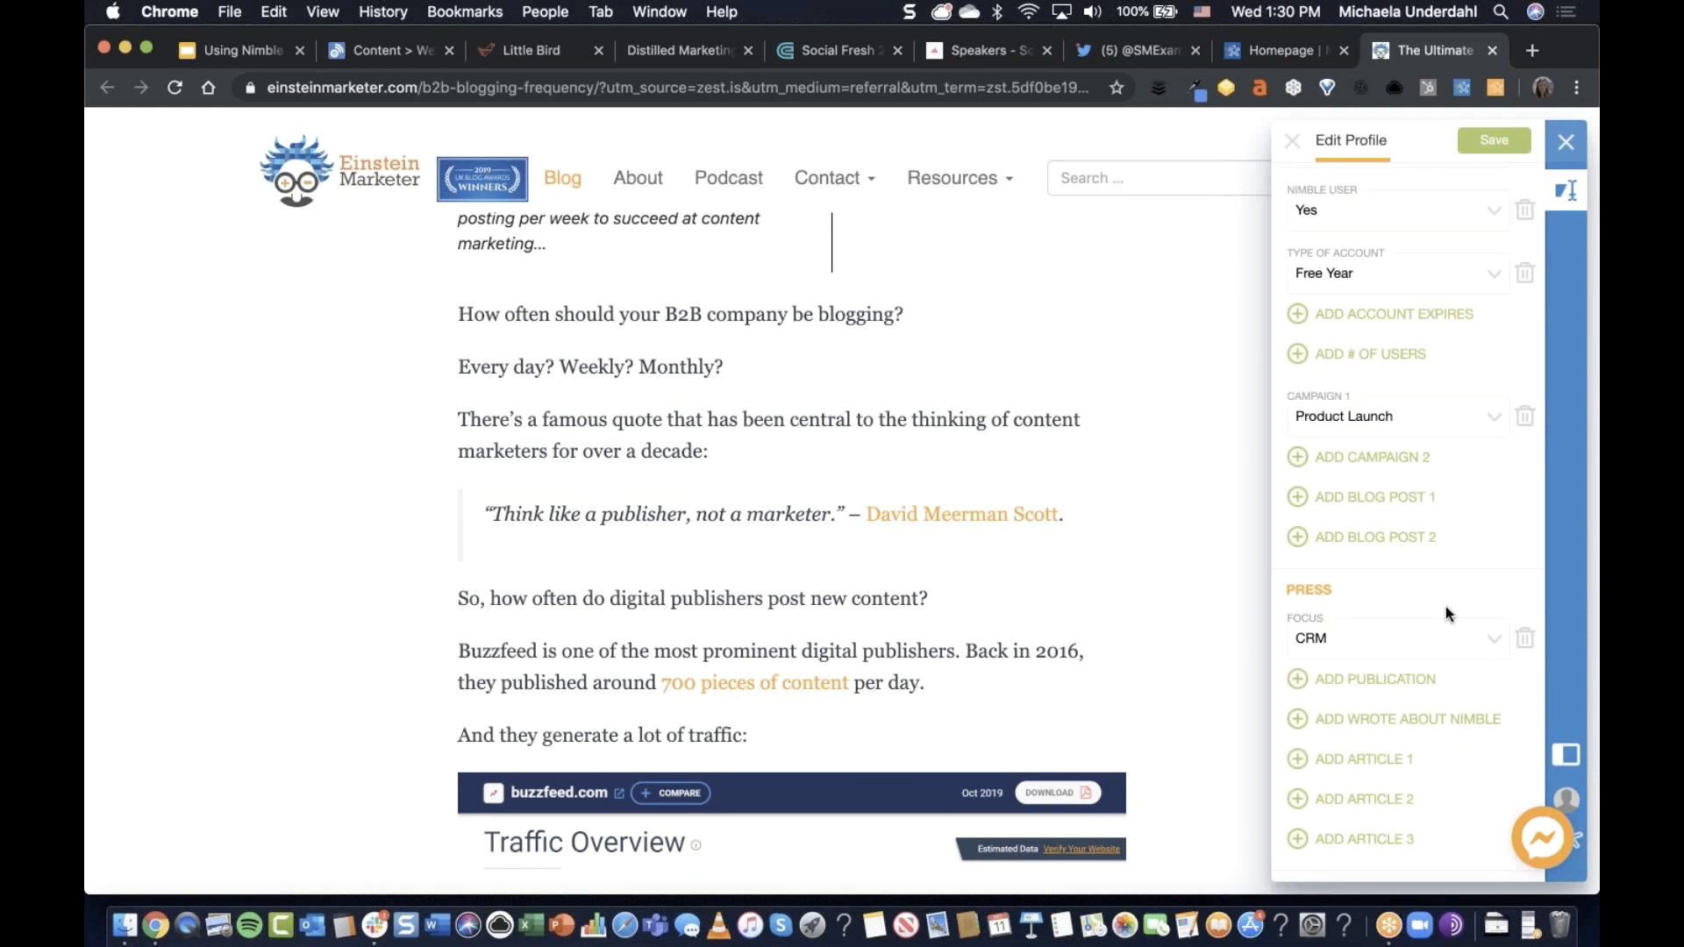
{"action": "left_click", "coordinate": [1379, 655]}
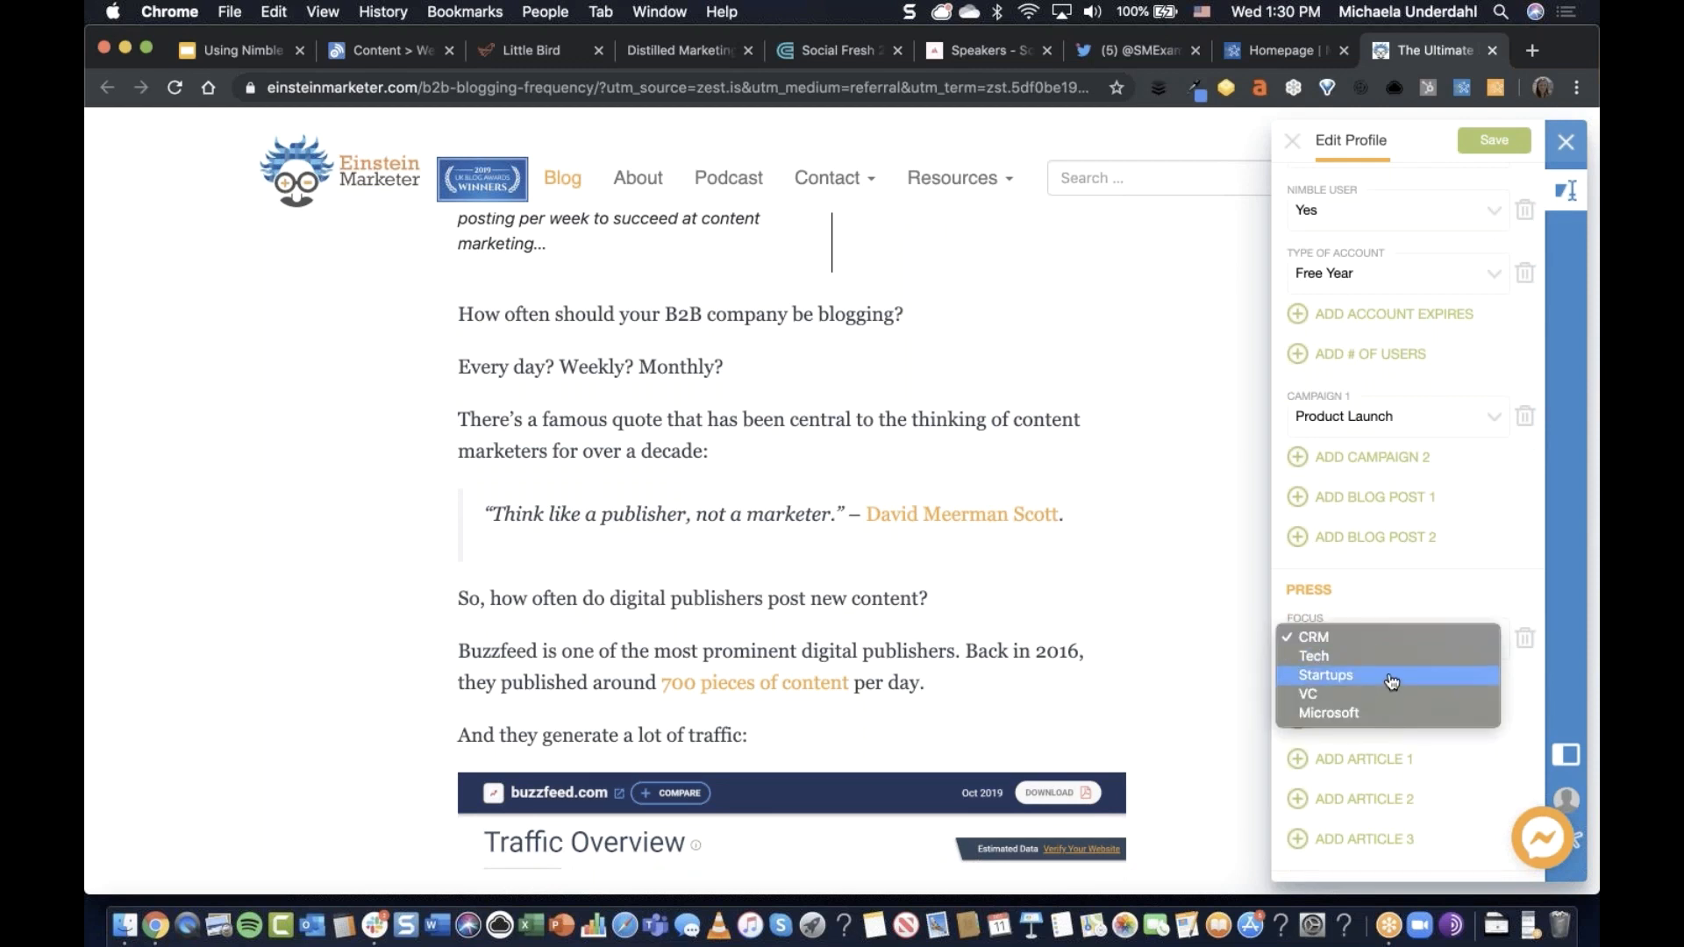
{"action": "left_click", "coordinate": [1446, 598]}
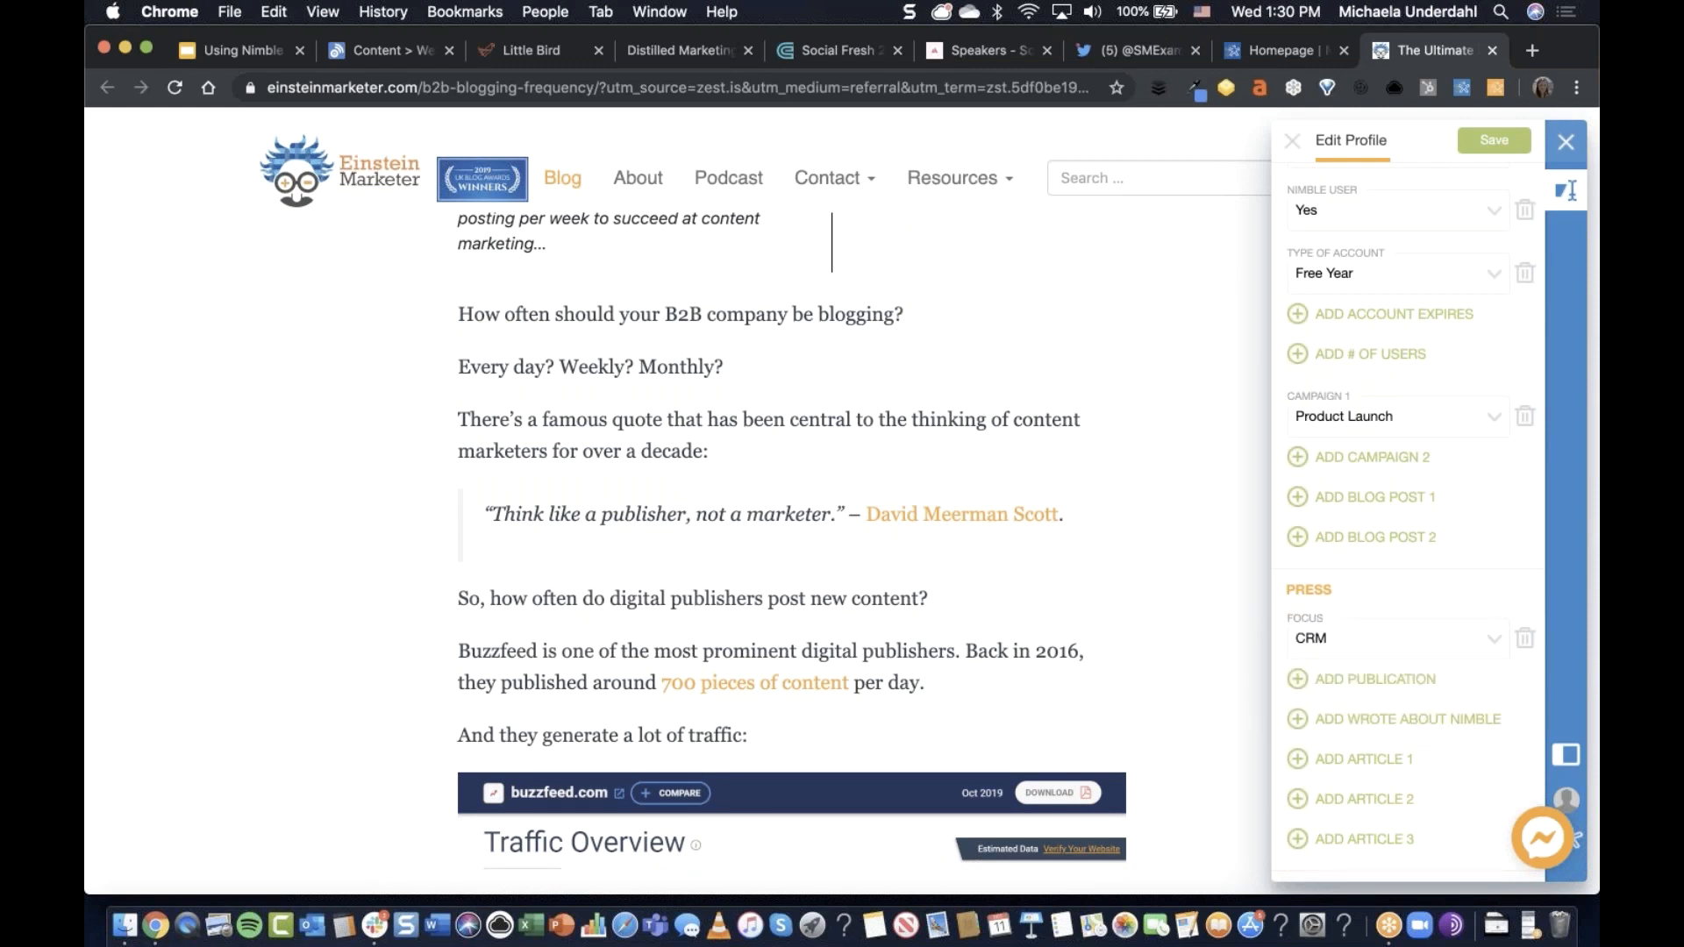
Add a blank Publication, Wrote About Nimble set to Yes, and a blank Article 1 to the Press fields.
{"action": "left_click", "coordinate": [1382, 690]}
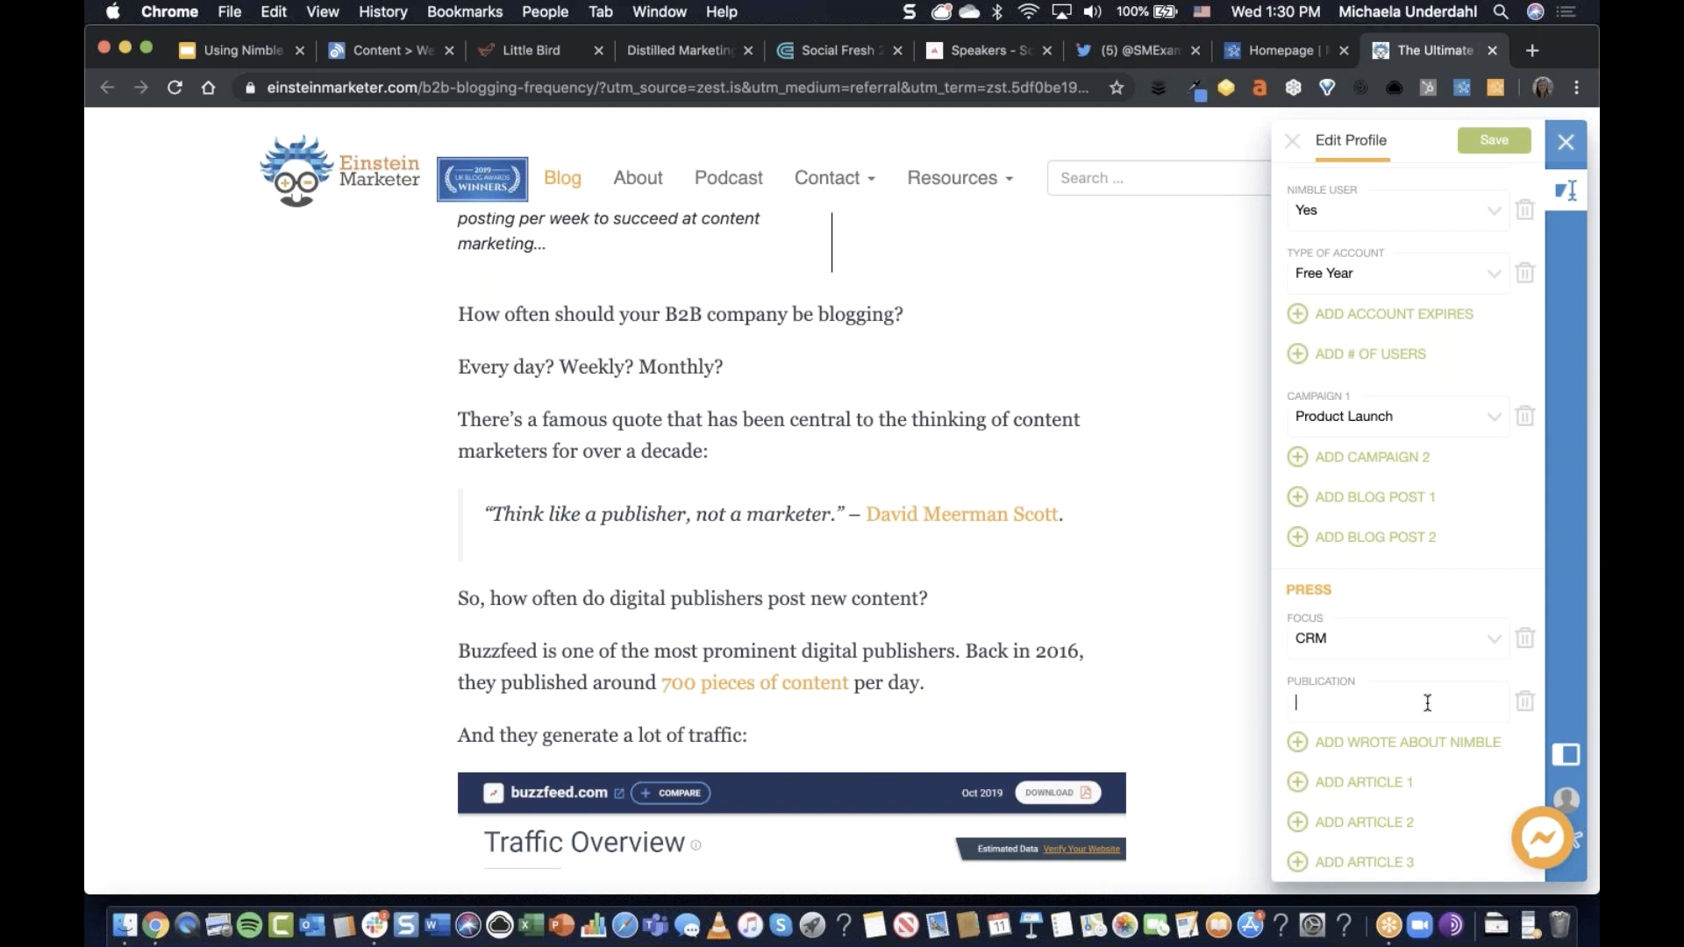
{"action": "scroll", "coordinate": [1427, 703], "scroll_direction": "down", "scroll_amount": 1}
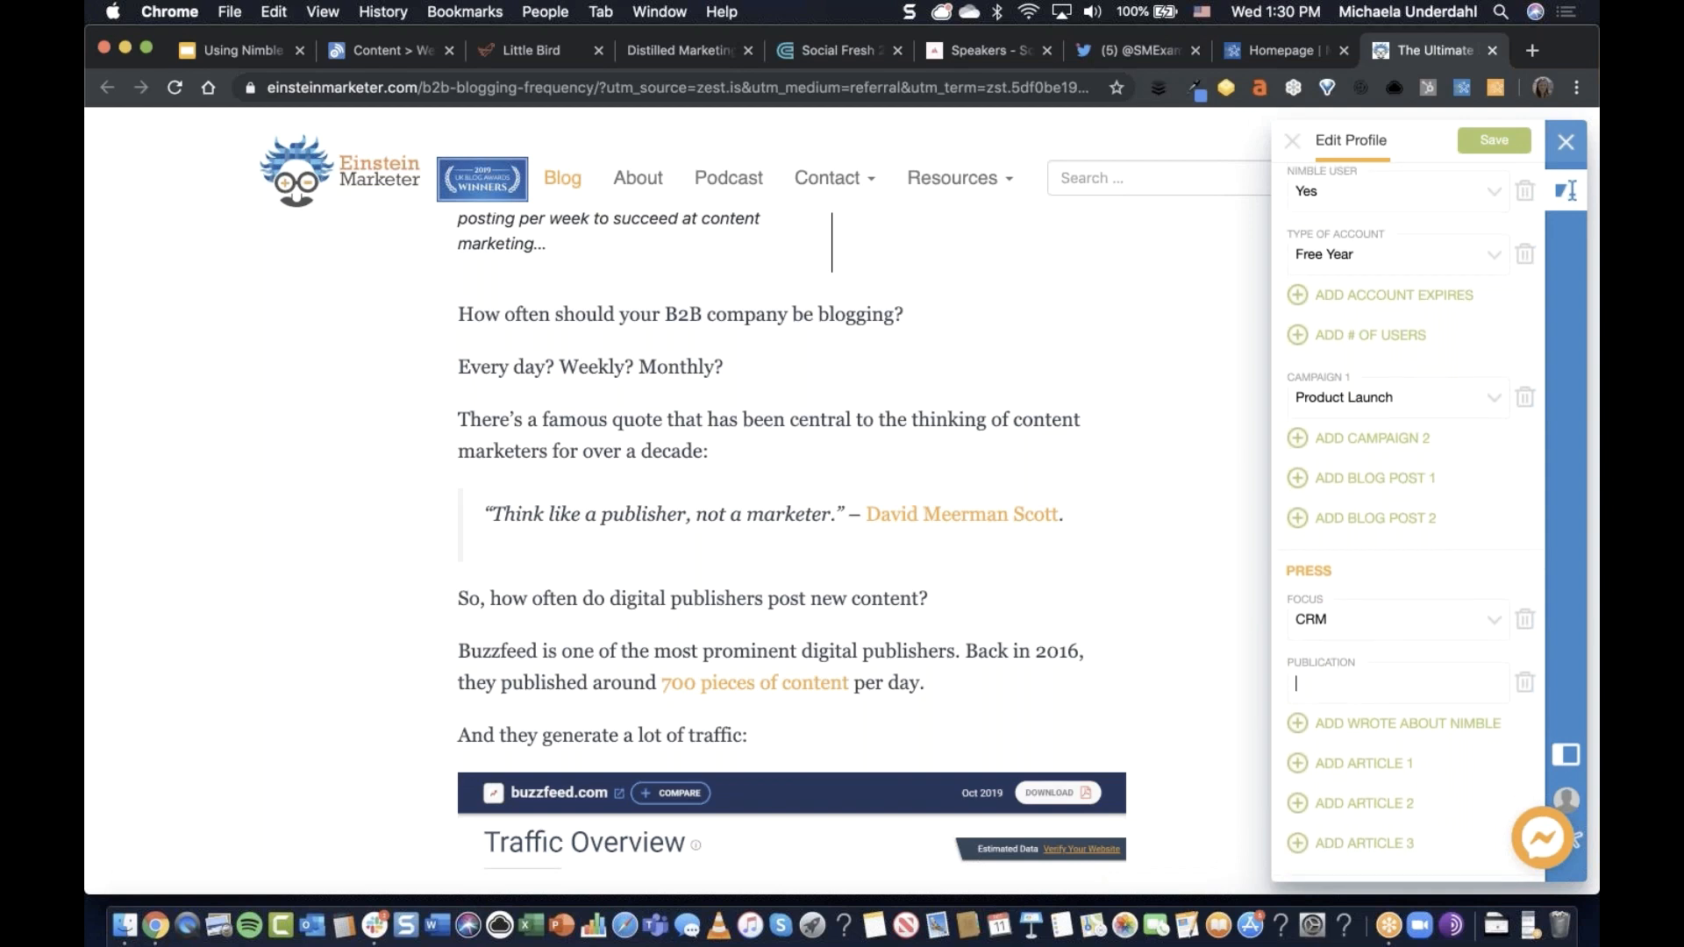
{"action": "left_click", "coordinate": [1407, 719]}
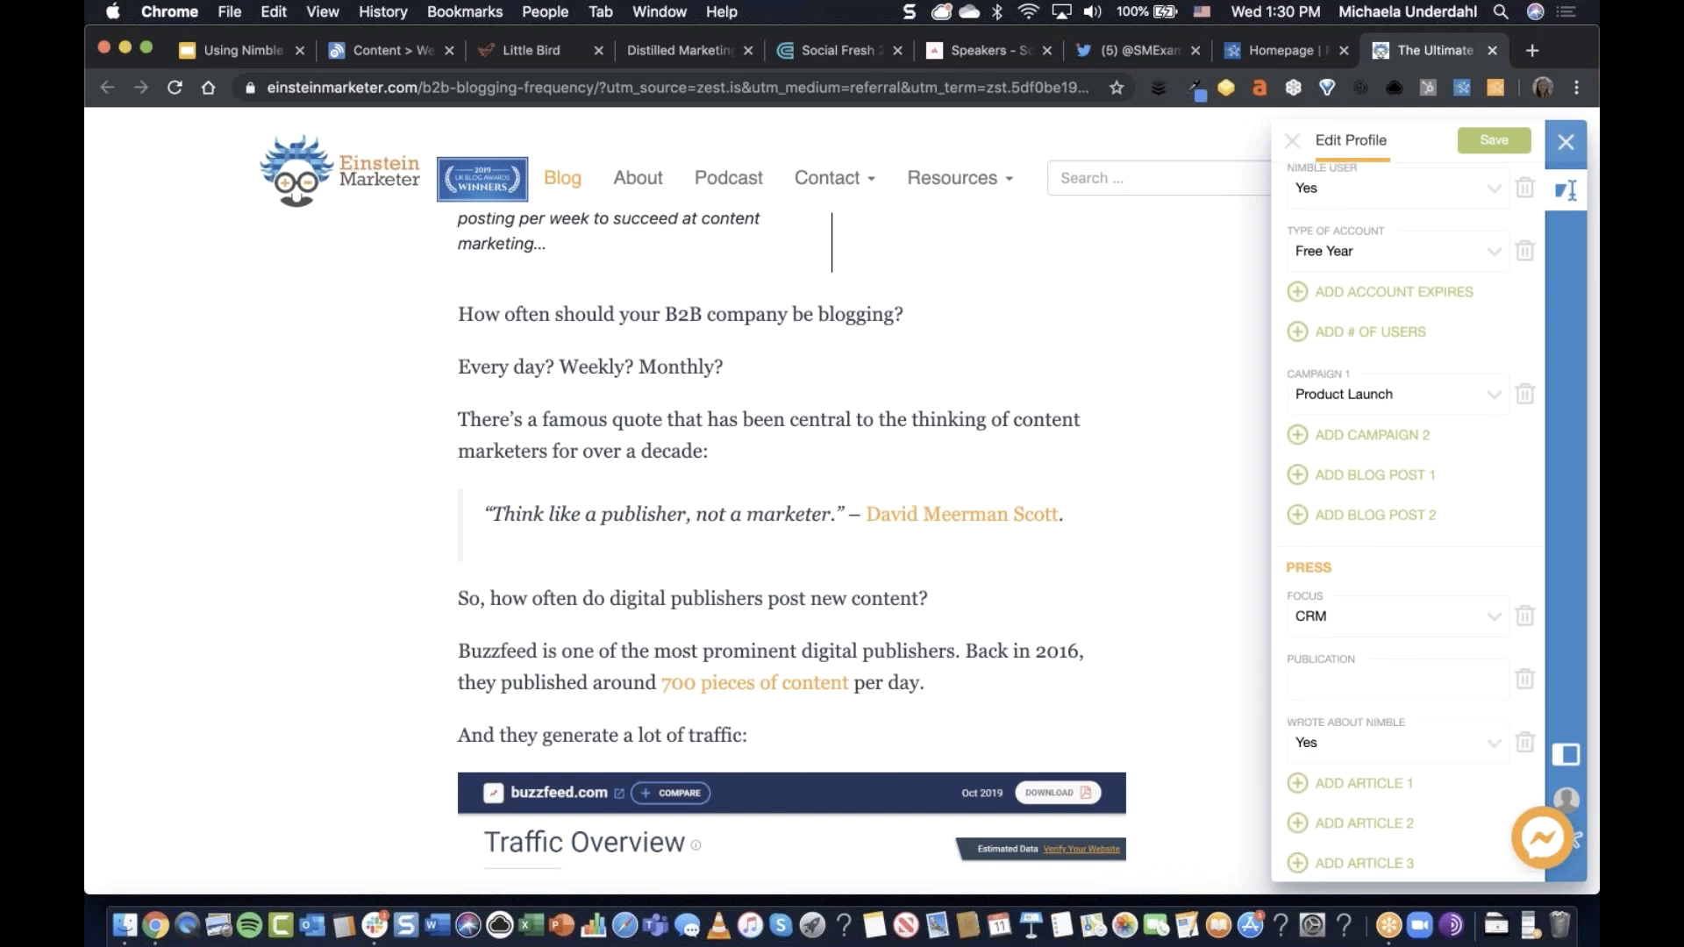
{"action": "scroll", "coordinate": [1356, 776], "scroll_direction": "down", "scroll_amount": 1}
{"action": "left_click", "coordinate": [1358, 763]}
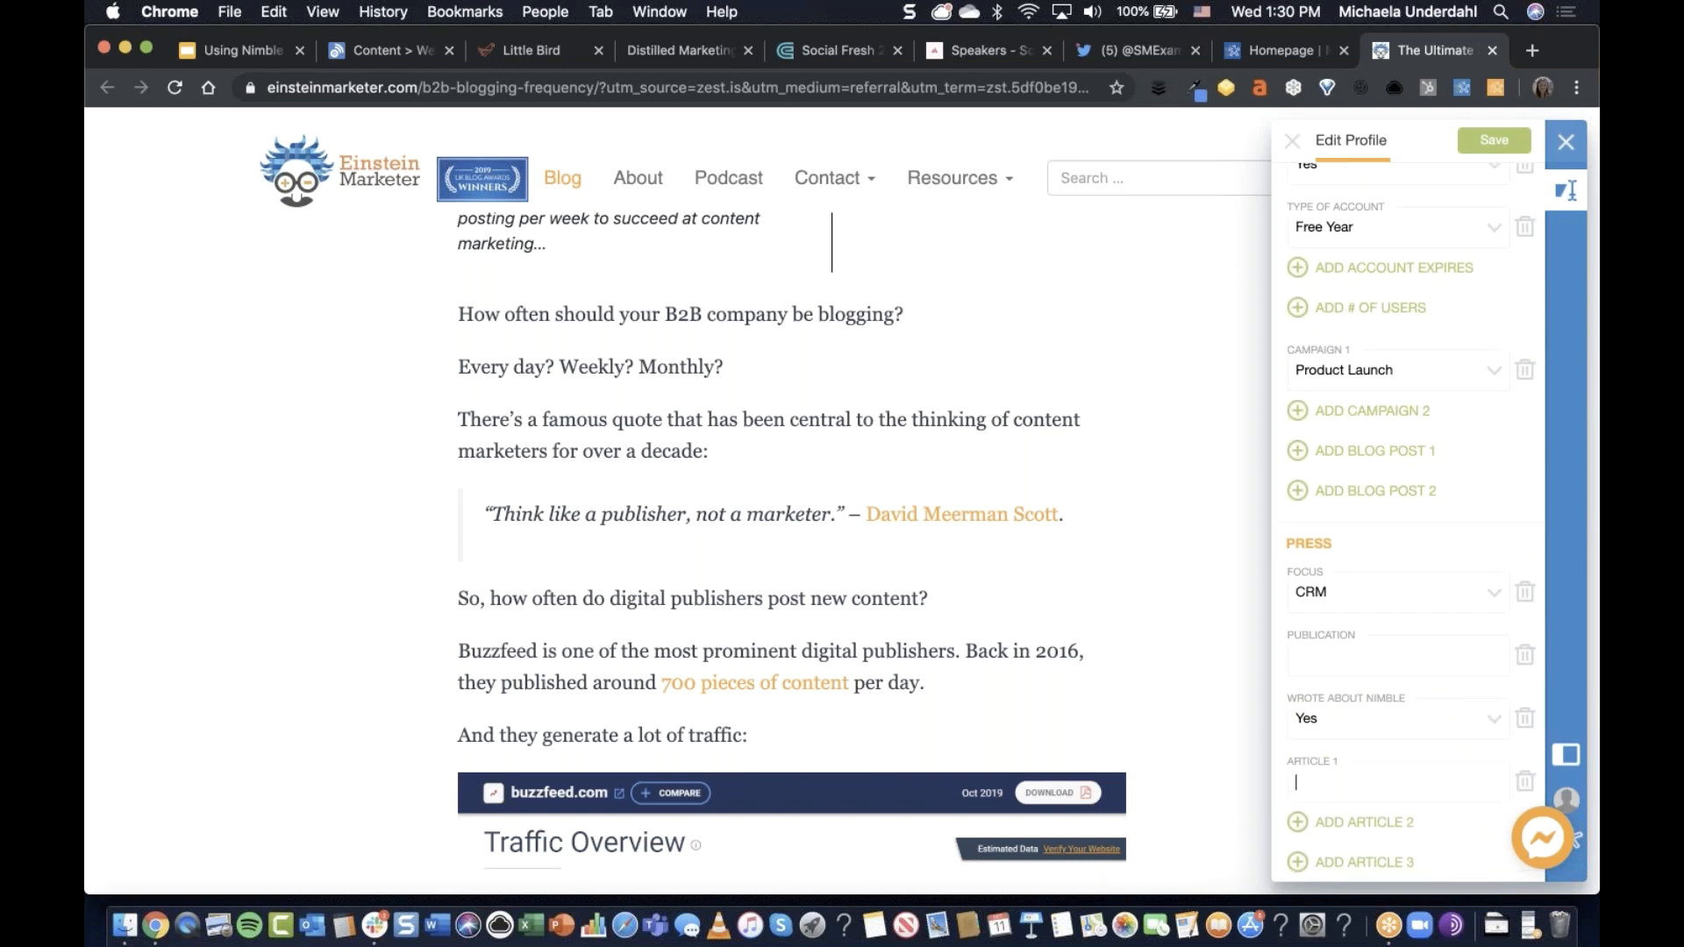
{"action": "scroll", "coordinate": [1416, 775], "scroll_direction": "down", "scroll_amount": 1}
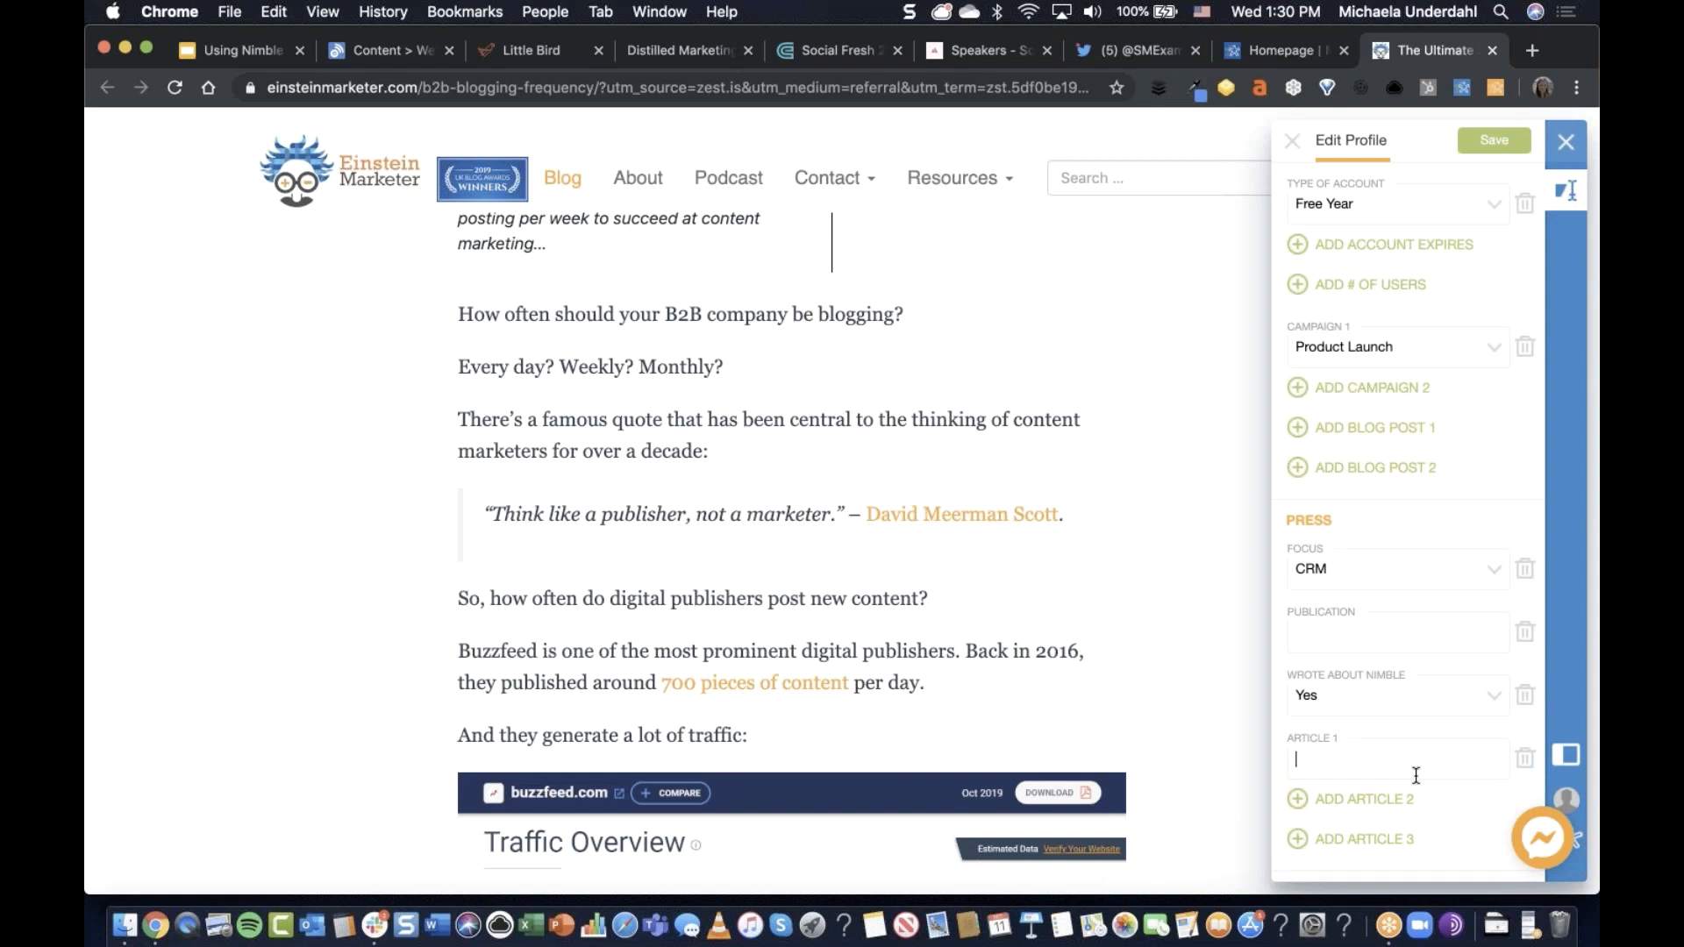
{"action": "left_click", "coordinate": [1416, 775]}
Close the Nimble profile editor and the blog article, and switch to the SMMW20 Speakers list on Twitter.
{"action": "left_click", "coordinate": [1566, 142]}
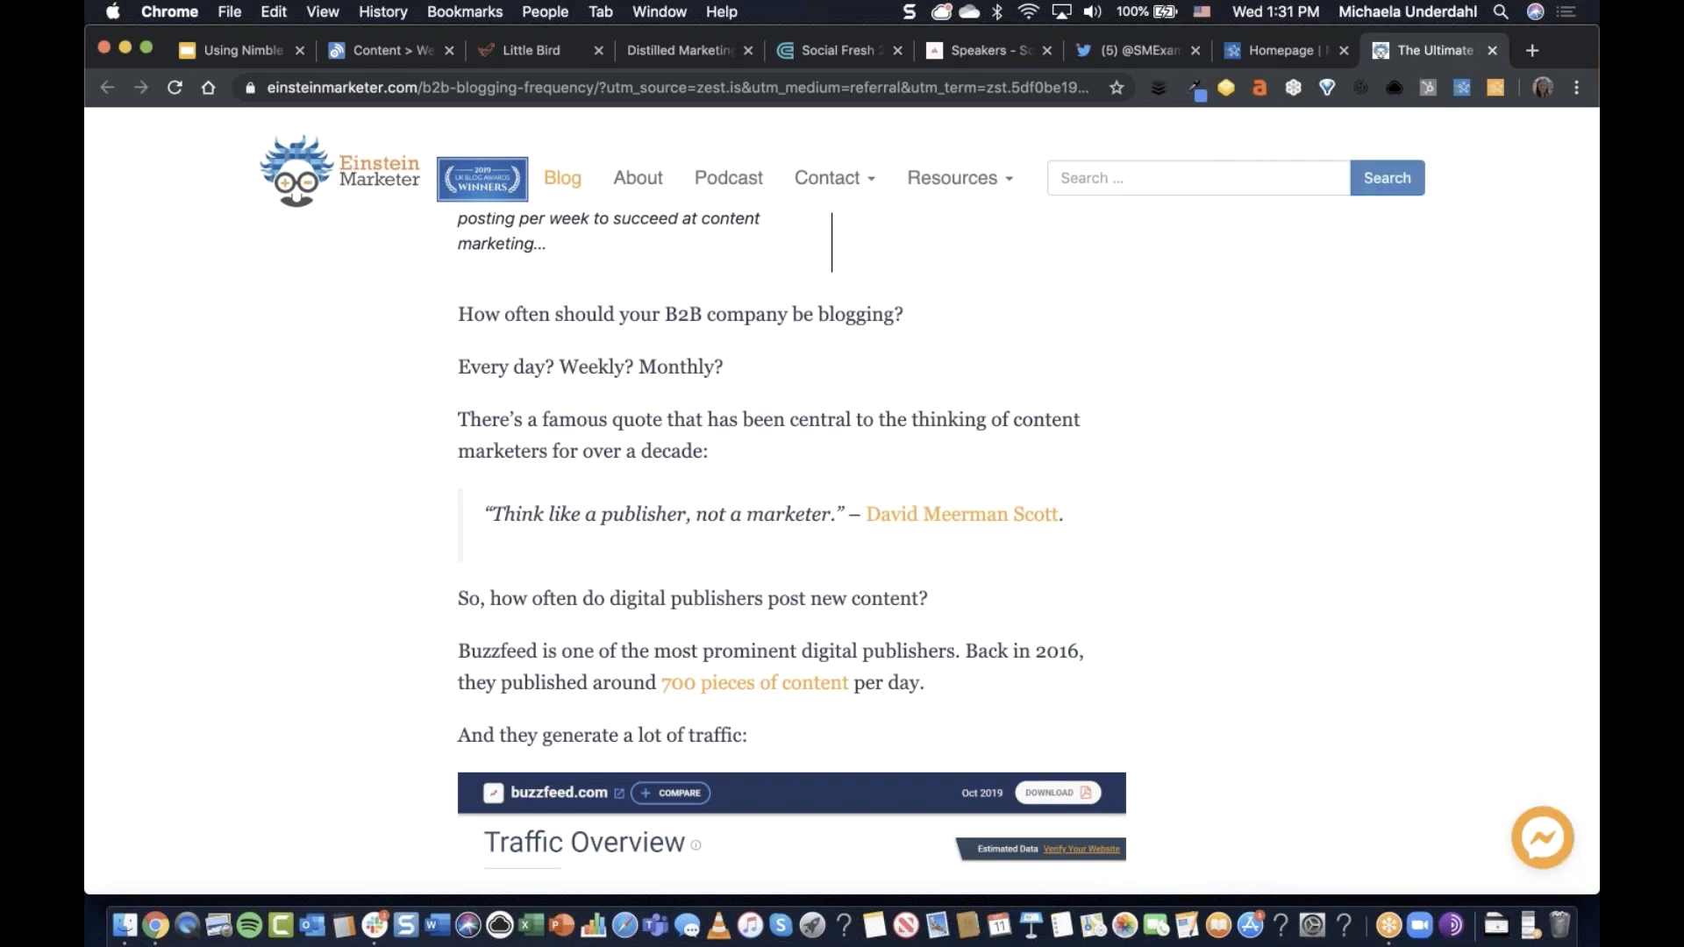
{"action": "left_click", "coordinate": [1491, 51]}
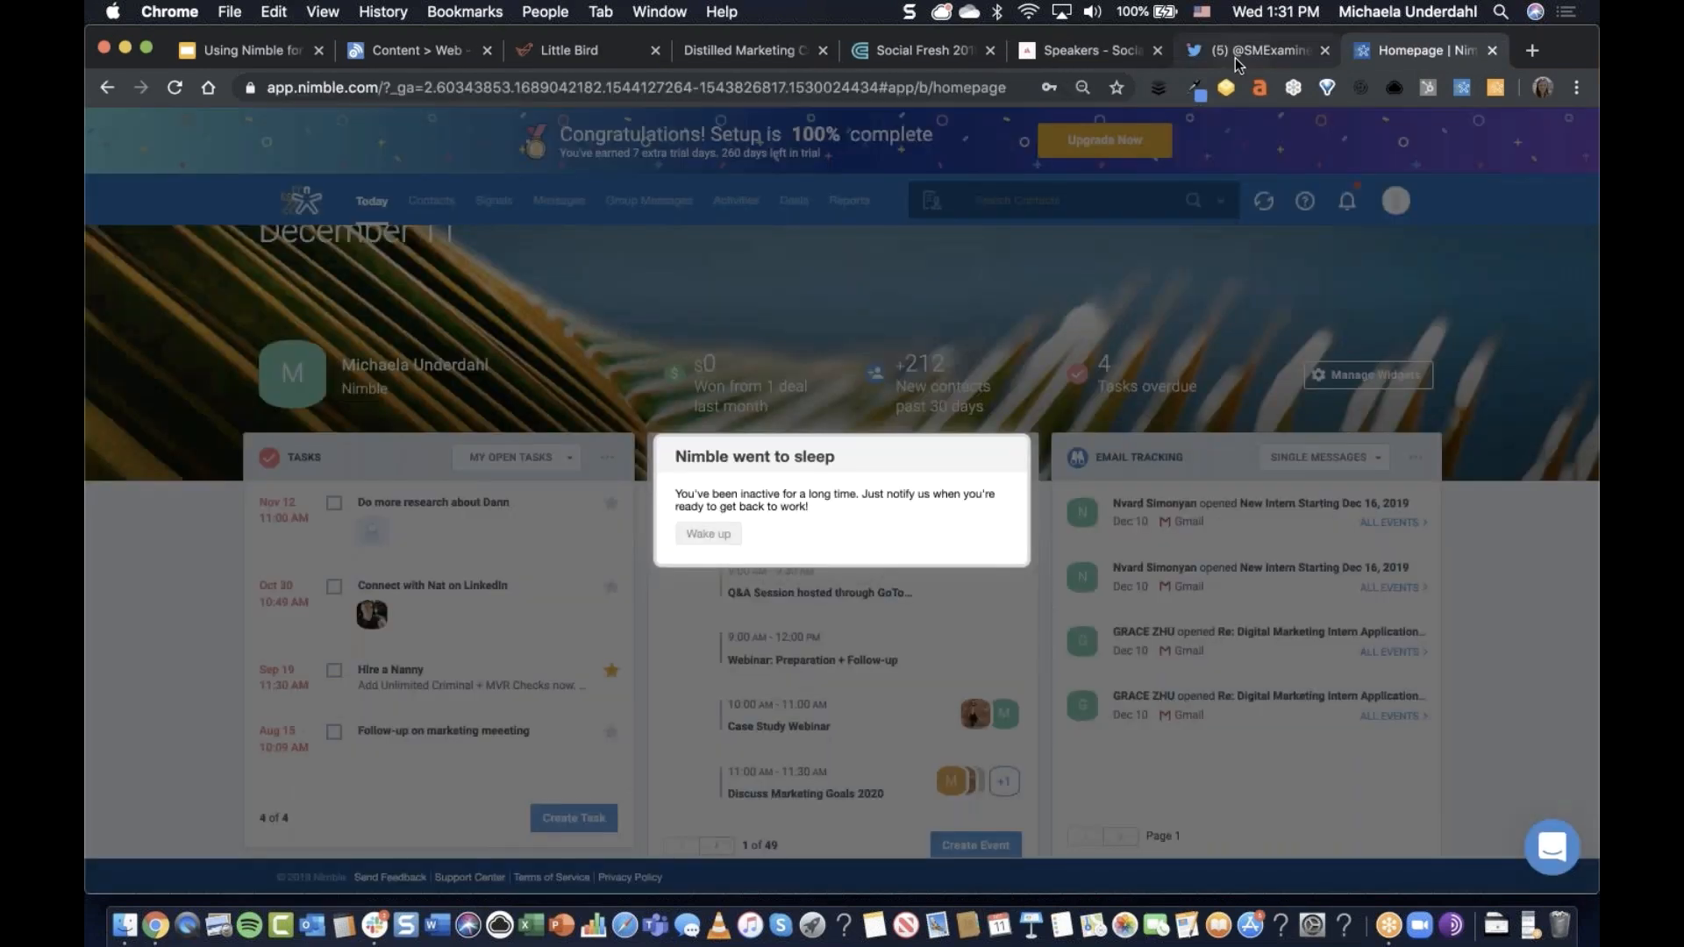
{"action": "left_click", "coordinate": [1237, 52]}
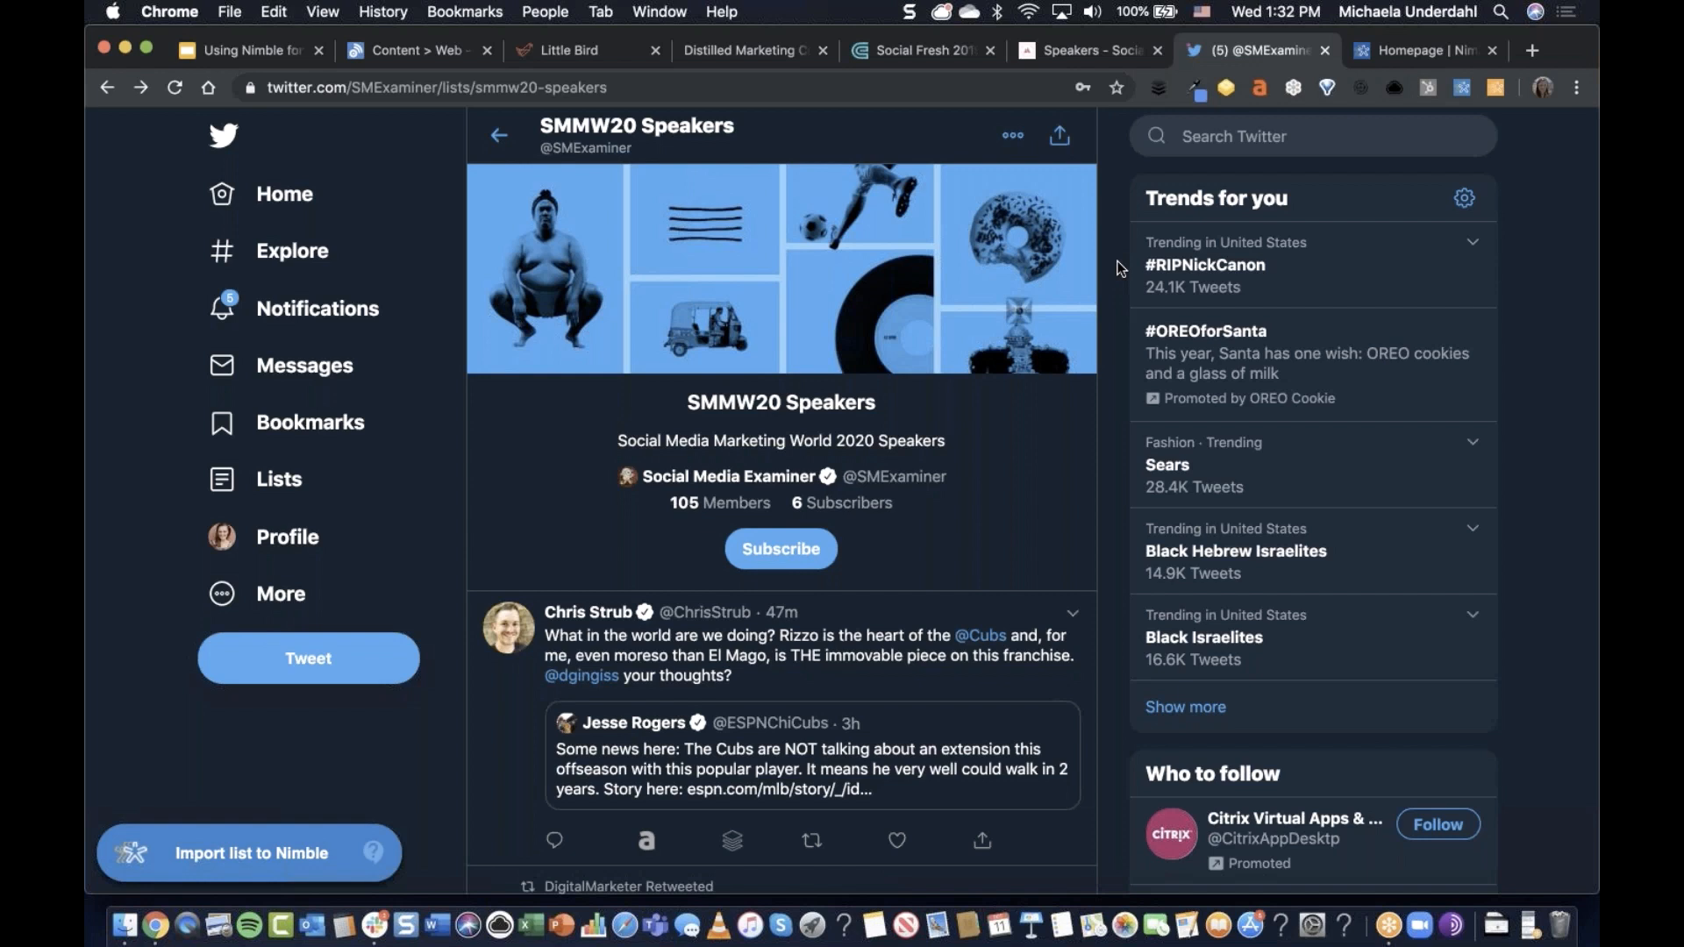
Open the Social Media Examiner profile from the recent Twitter searches, view its lists and open SMMW20 Speakers.
{"action": "left_click", "coordinate": [1242, 140]}
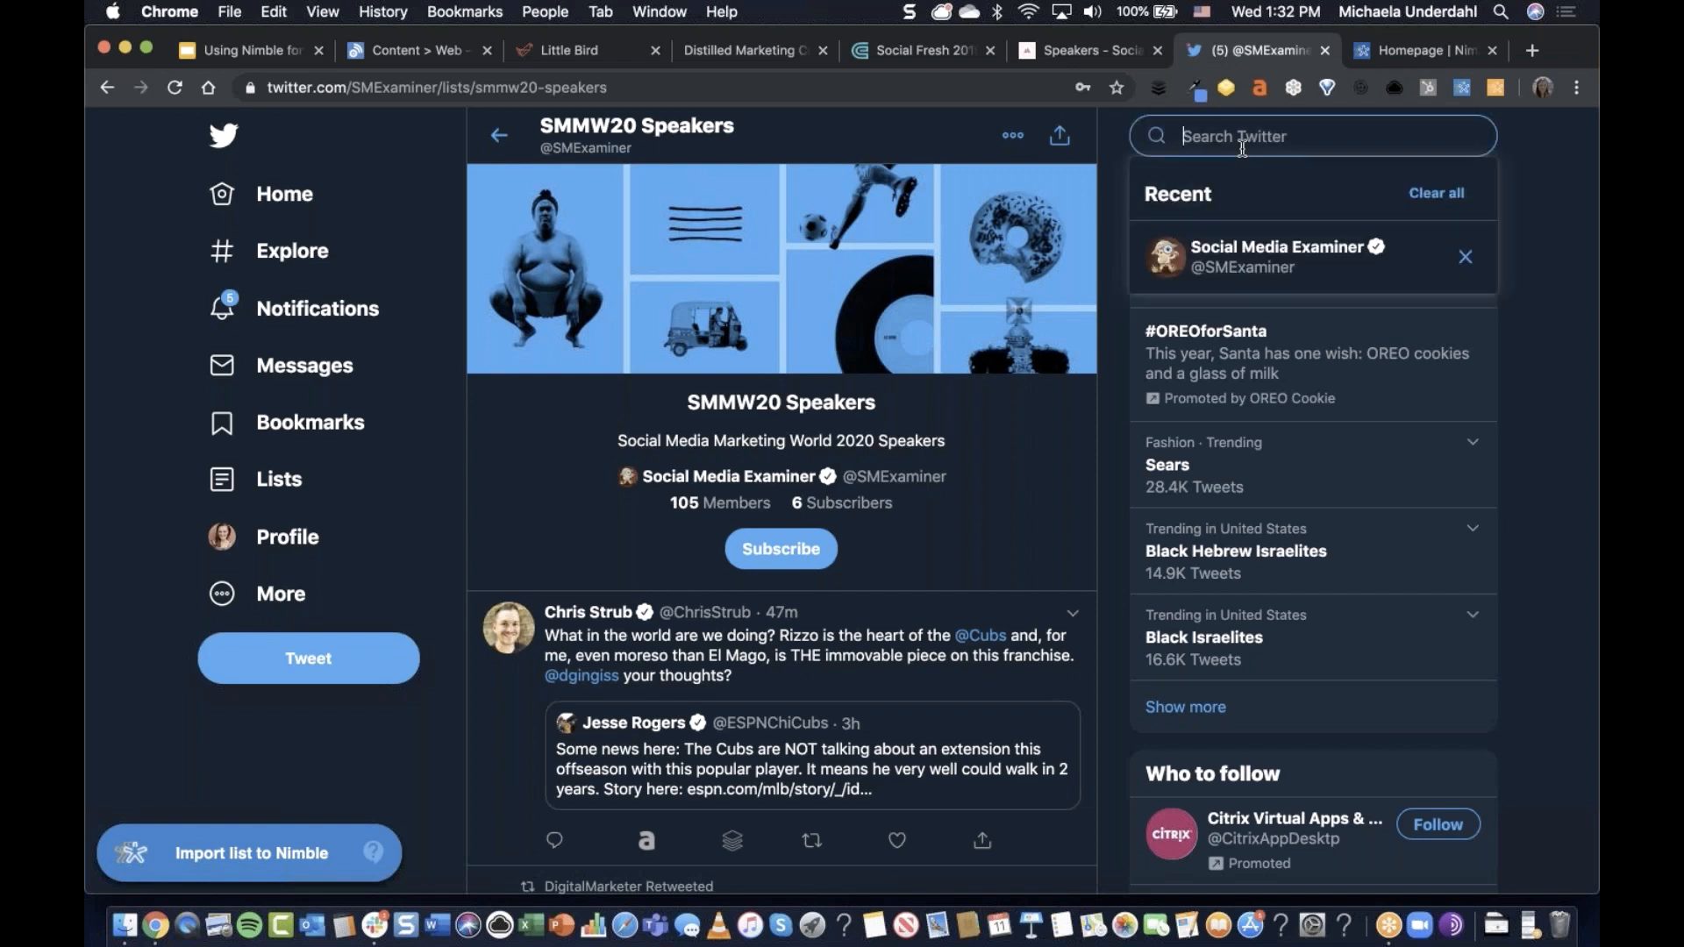
{"action": "left_click", "coordinate": [1296, 256]}
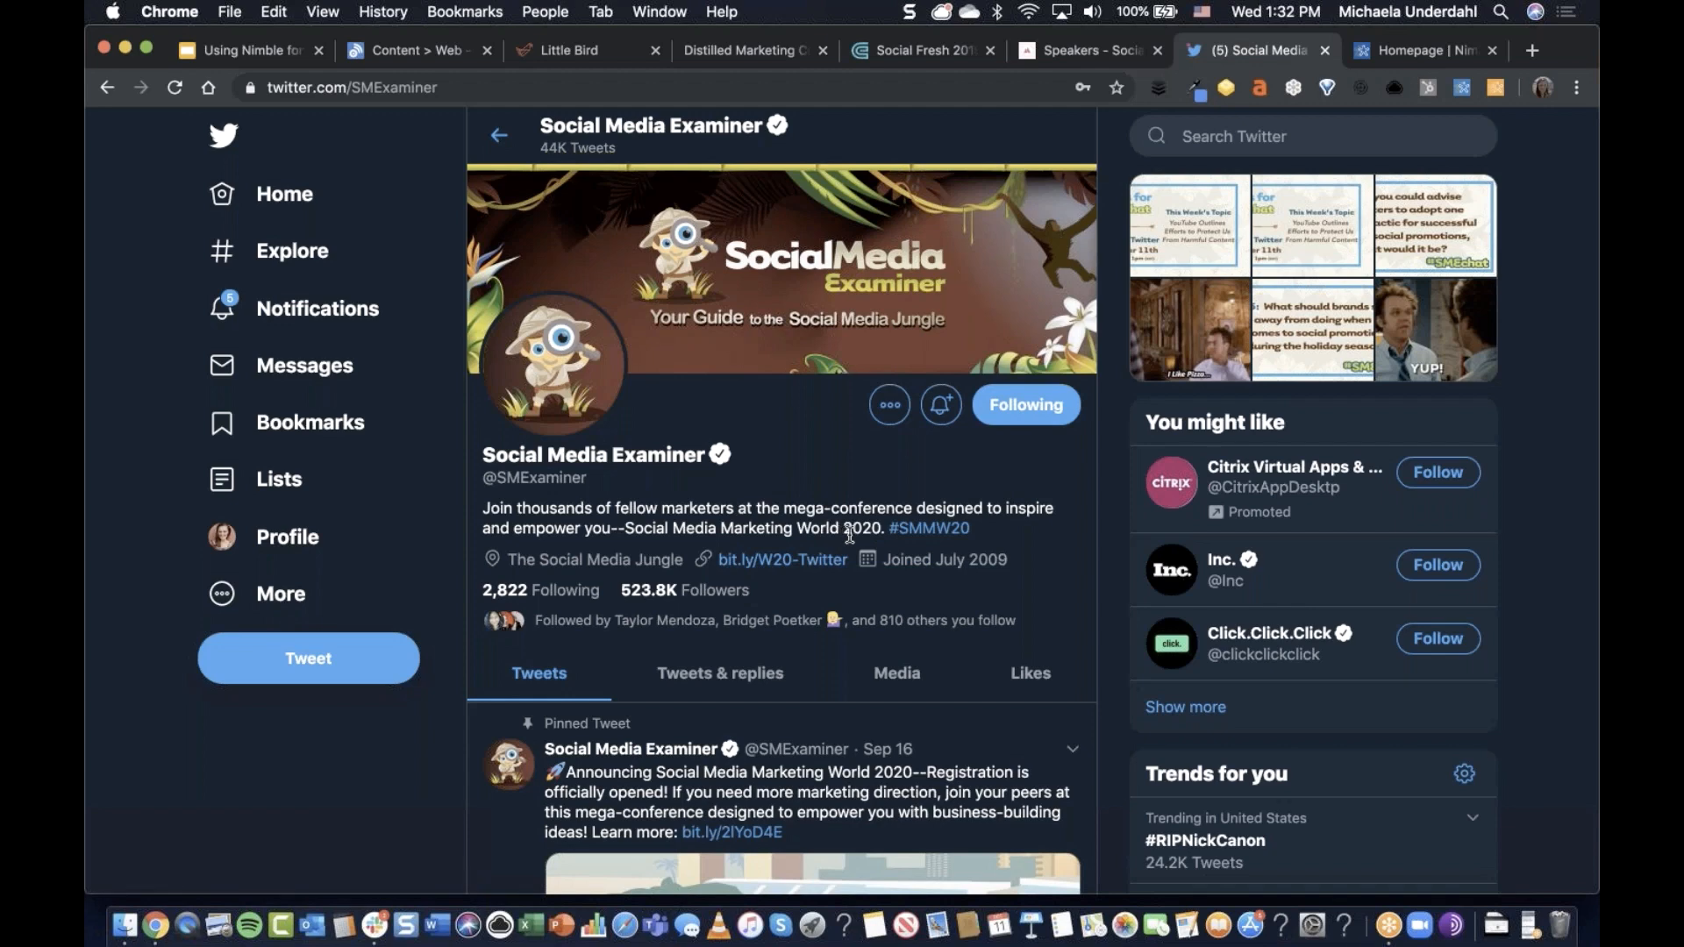
{"action": "left_click", "coordinate": [891, 411]}
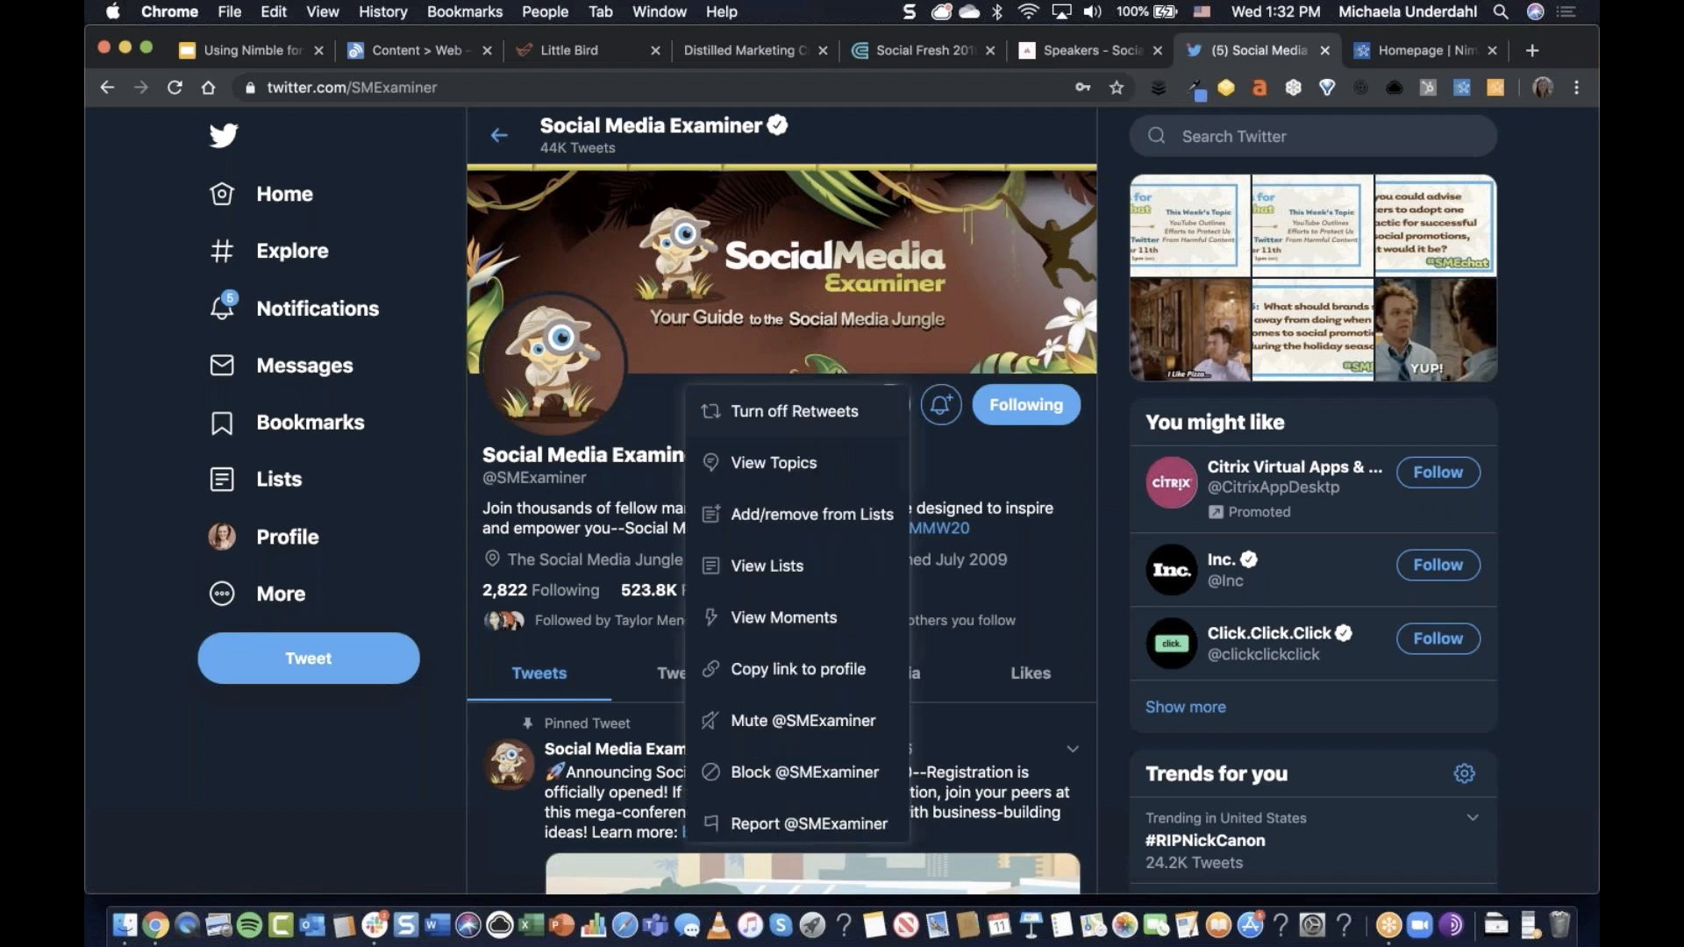
{"action": "left_click", "coordinate": [810, 577]}
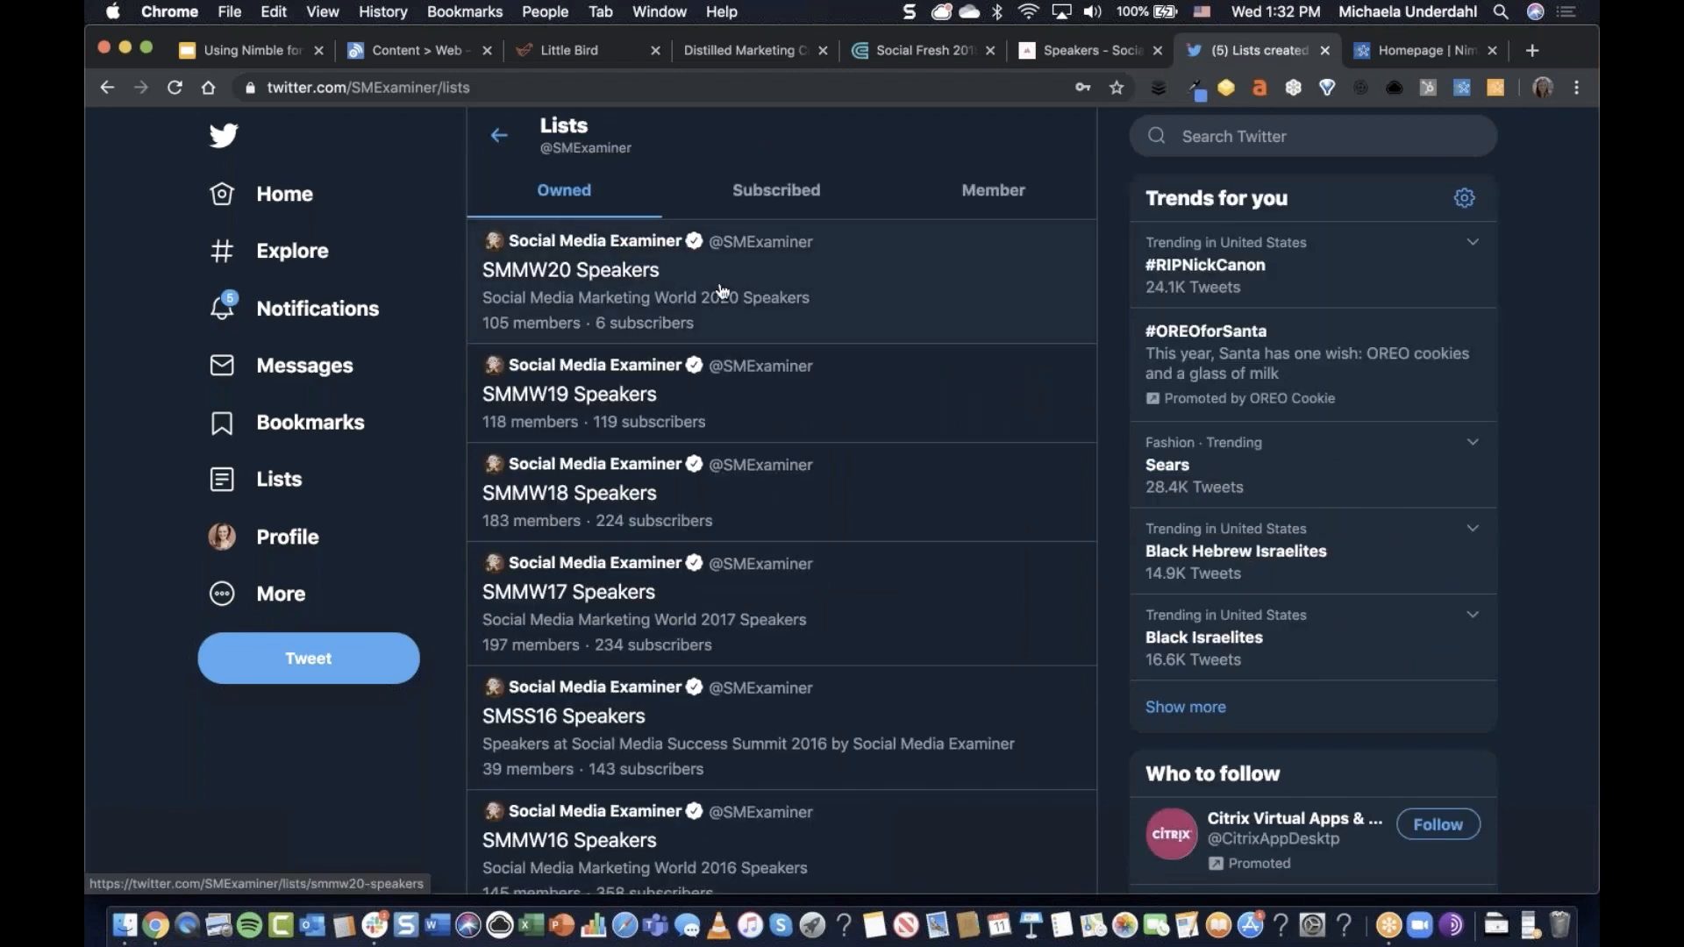
{"action": "left_click", "coordinate": [809, 274]}
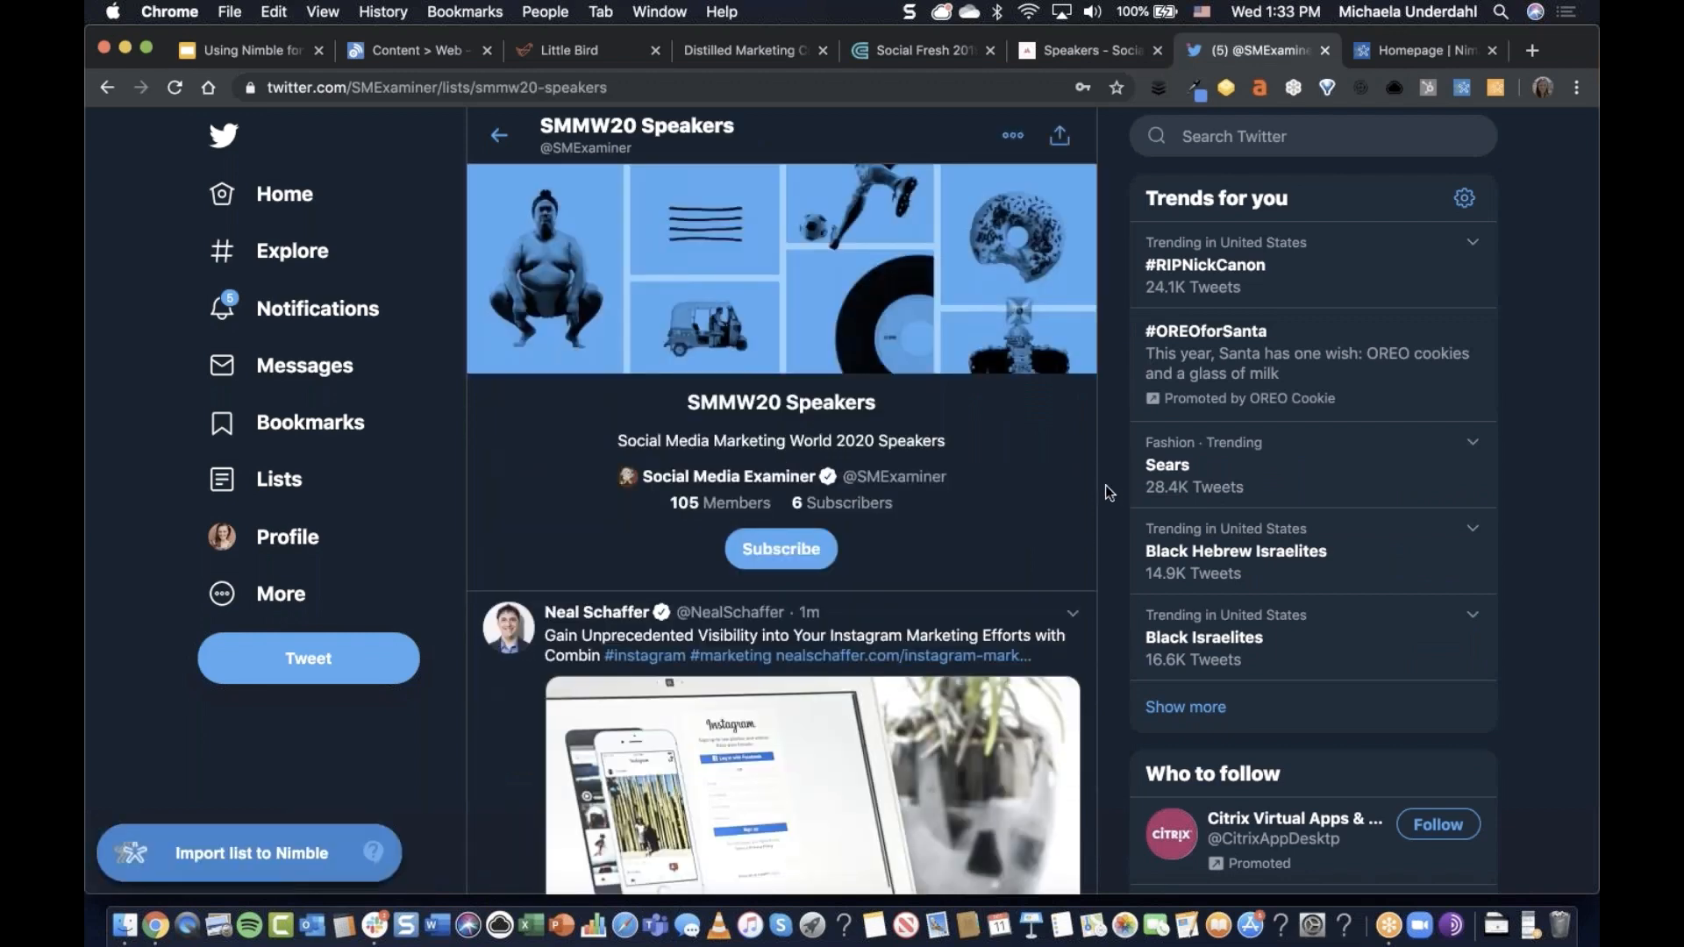
Look through the recent tweets in the SMMW20 Speakers list.
{"action": "scroll", "coordinate": [1101, 493], "scroll_direction": "down", "scroll_amount": 1}
{"action": "scroll", "coordinate": [1102, 492], "scroll_direction": "up", "scroll_amount": 1}
{"action": "scroll", "coordinate": [1103, 496], "scroll_direction": "down", "scroll_amount": 2}
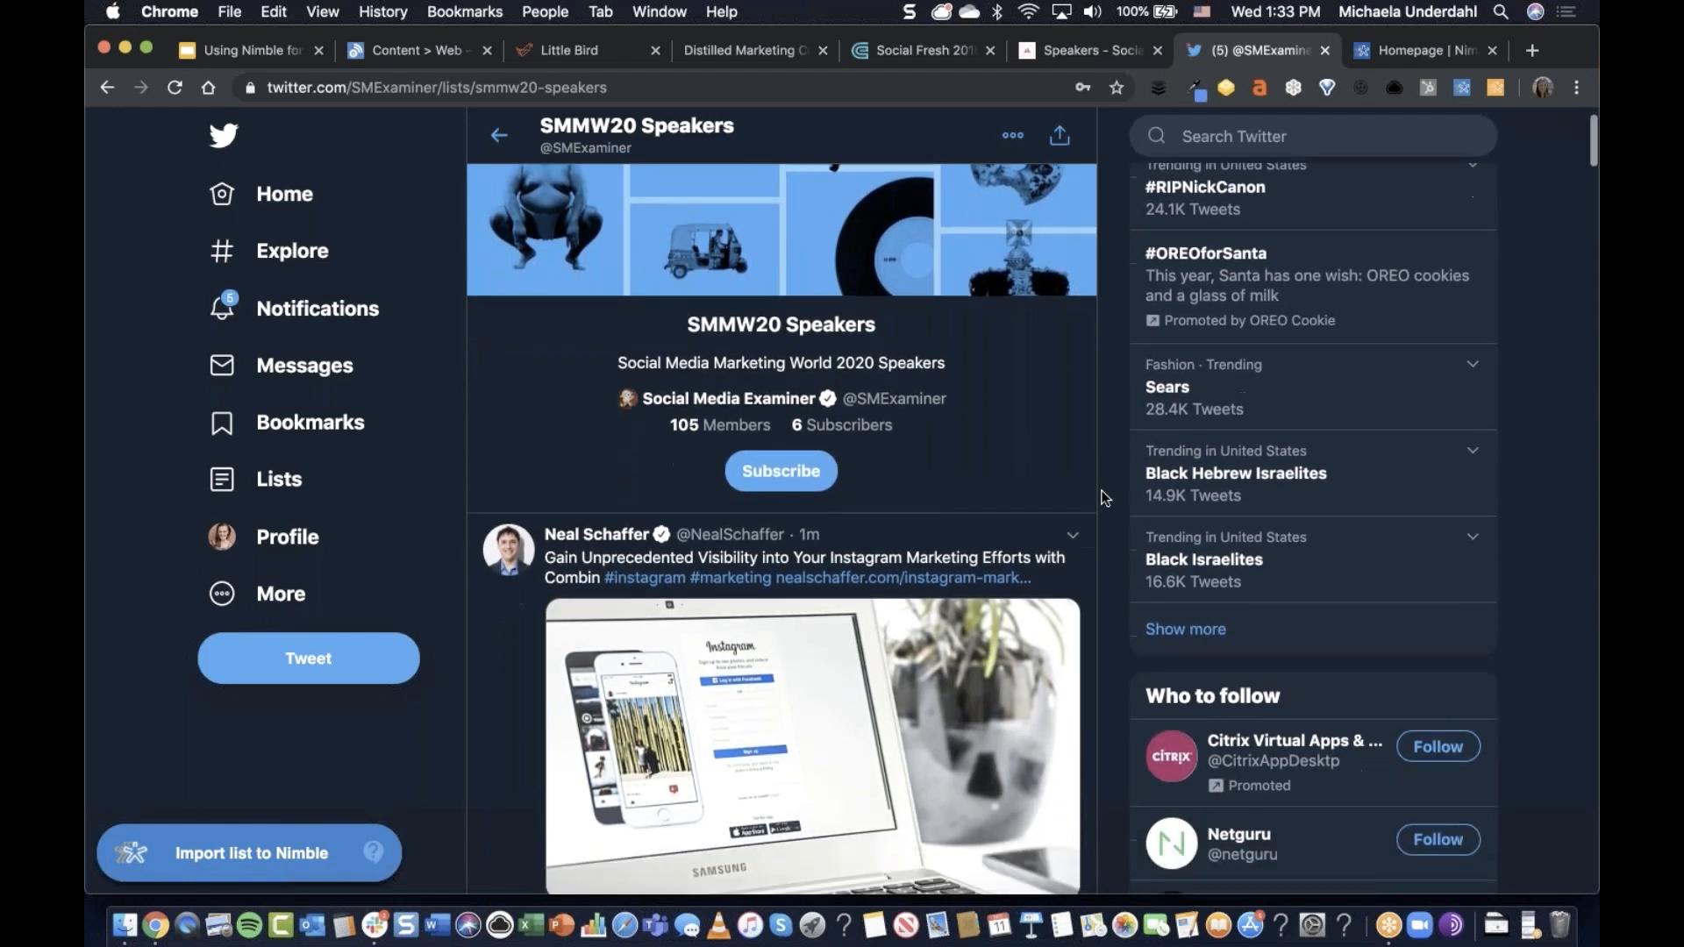
{"action": "scroll", "coordinate": [1096, 451], "scroll_direction": "down", "scroll_amount": 2}
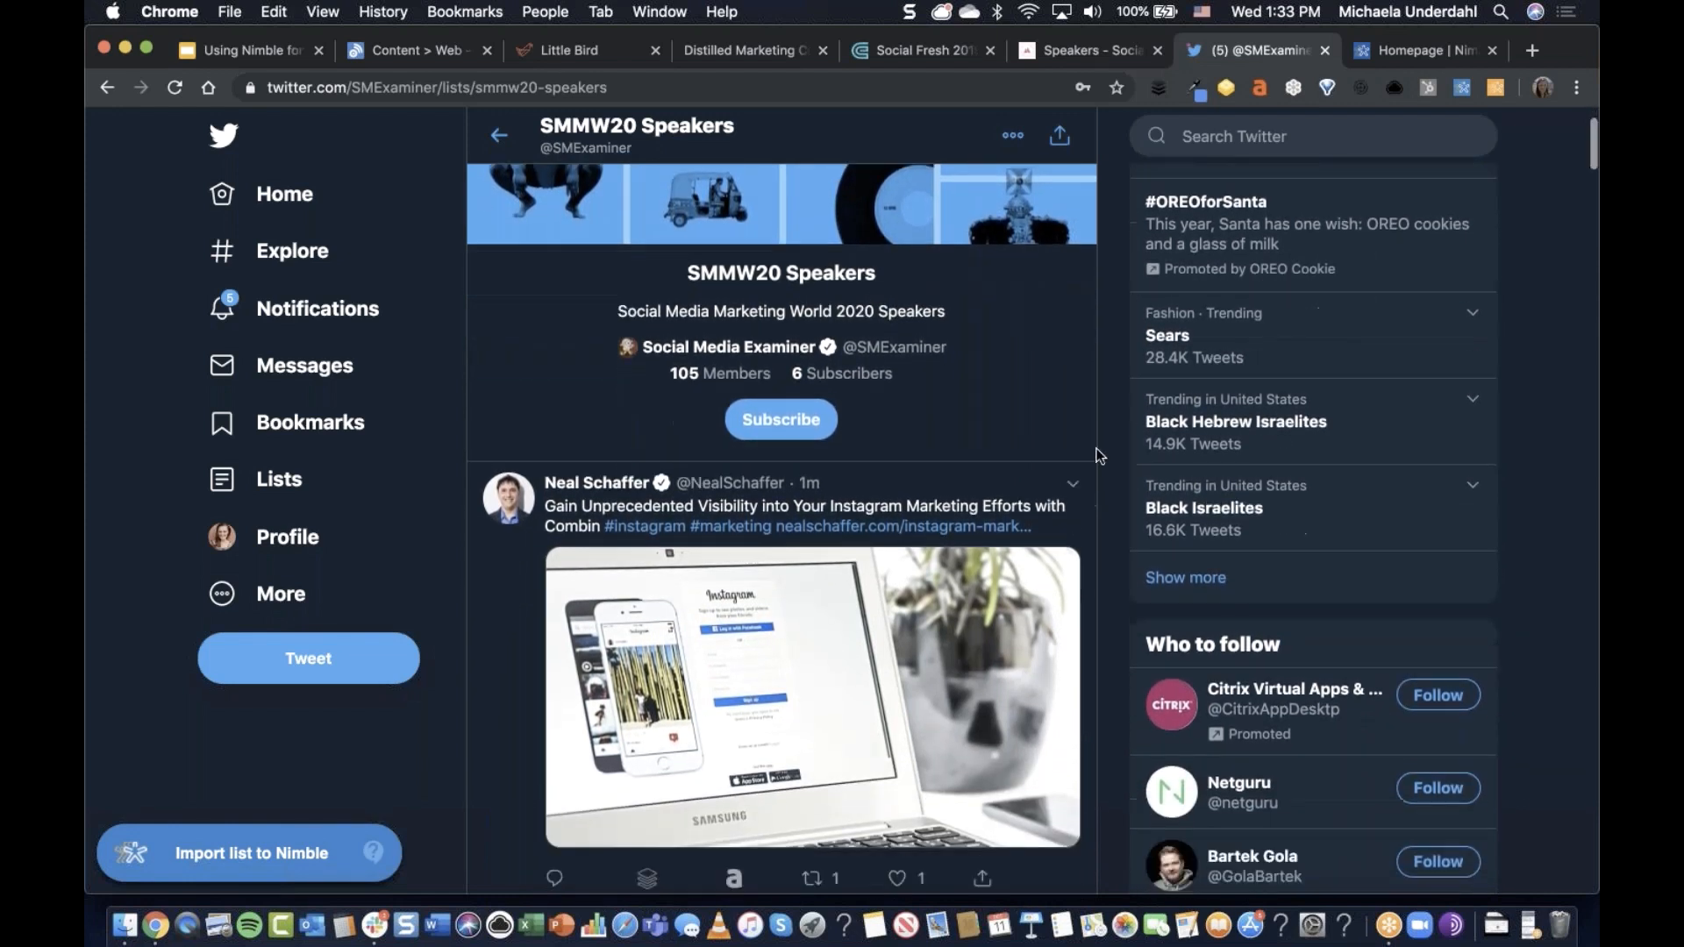
{"action": "scroll", "coordinate": [1096, 454], "scroll_direction": "down", "scroll_amount": 6}
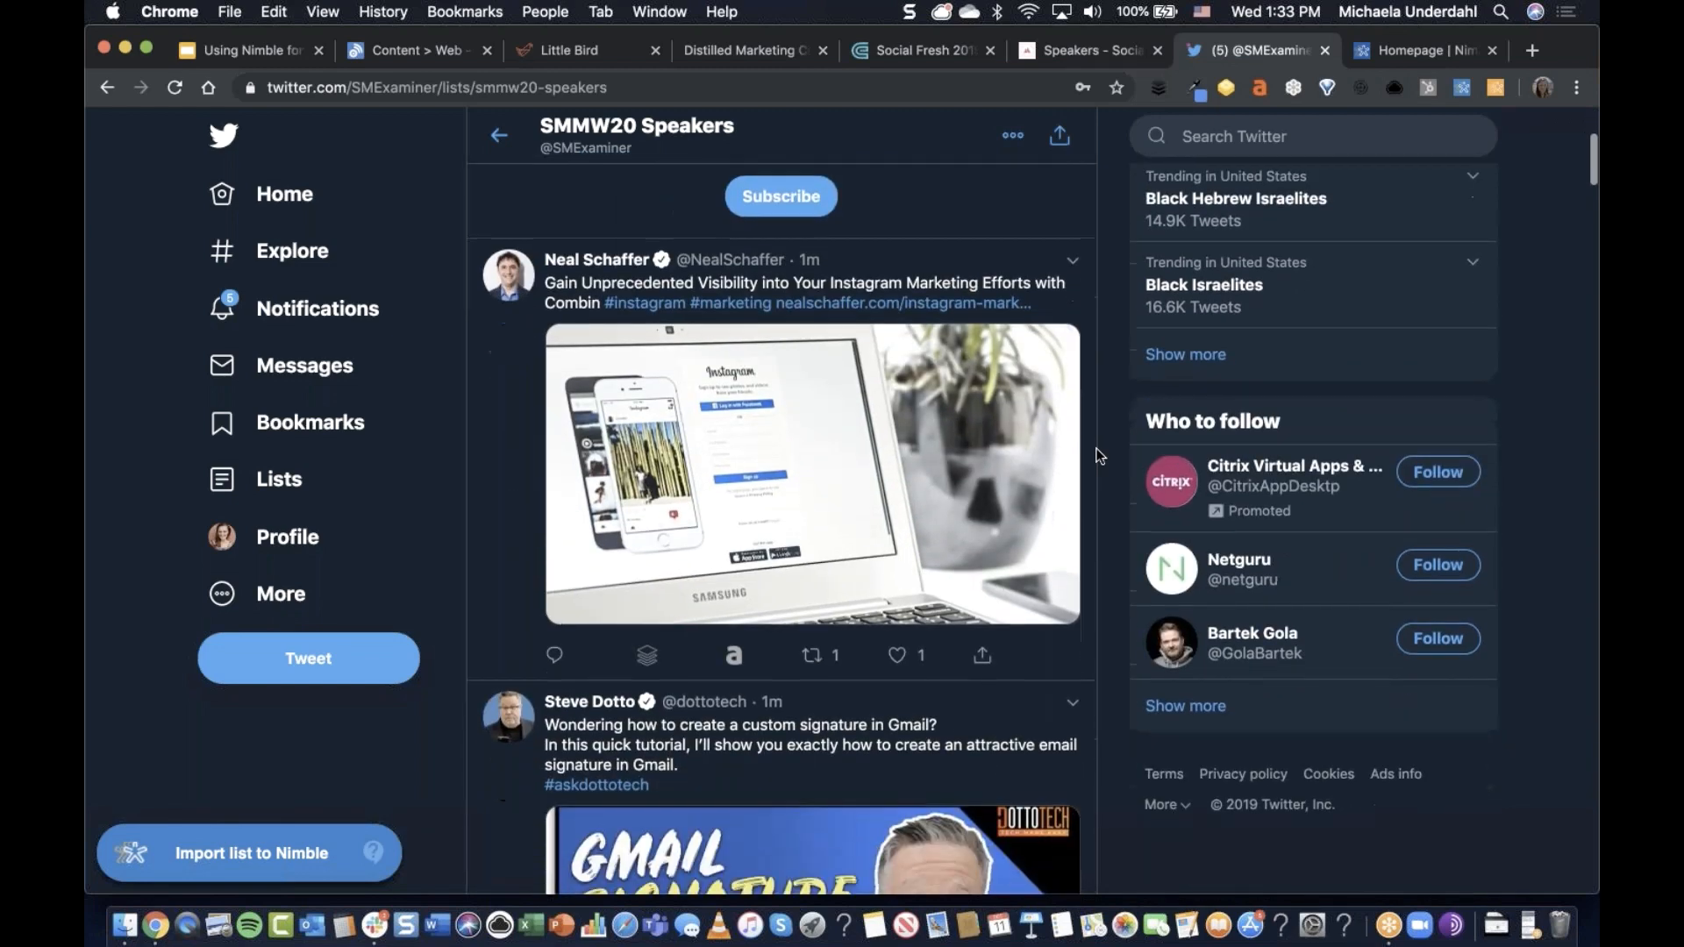
{"action": "scroll", "coordinate": [1097, 454], "scroll_direction": "down", "scroll_amount": 5}
{"action": "scroll", "coordinate": [1097, 454], "scroll_direction": "up", "scroll_amount": 12}
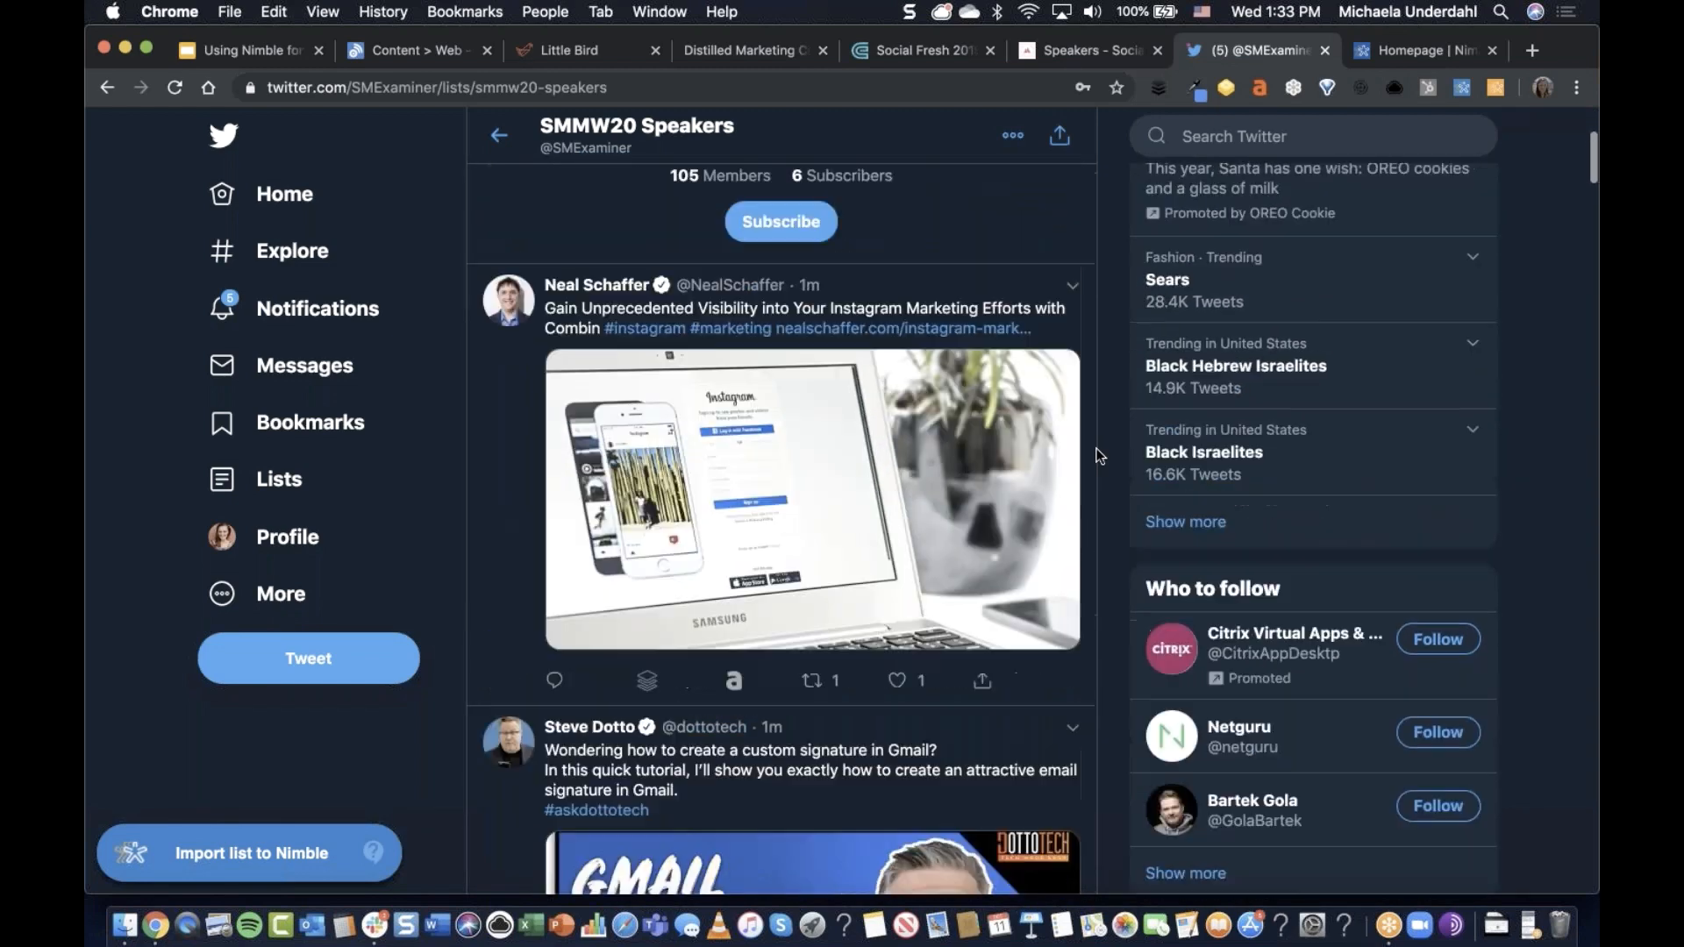
{"action": "scroll", "coordinate": [1099, 455], "scroll_direction": "down", "scroll_amount": 3}
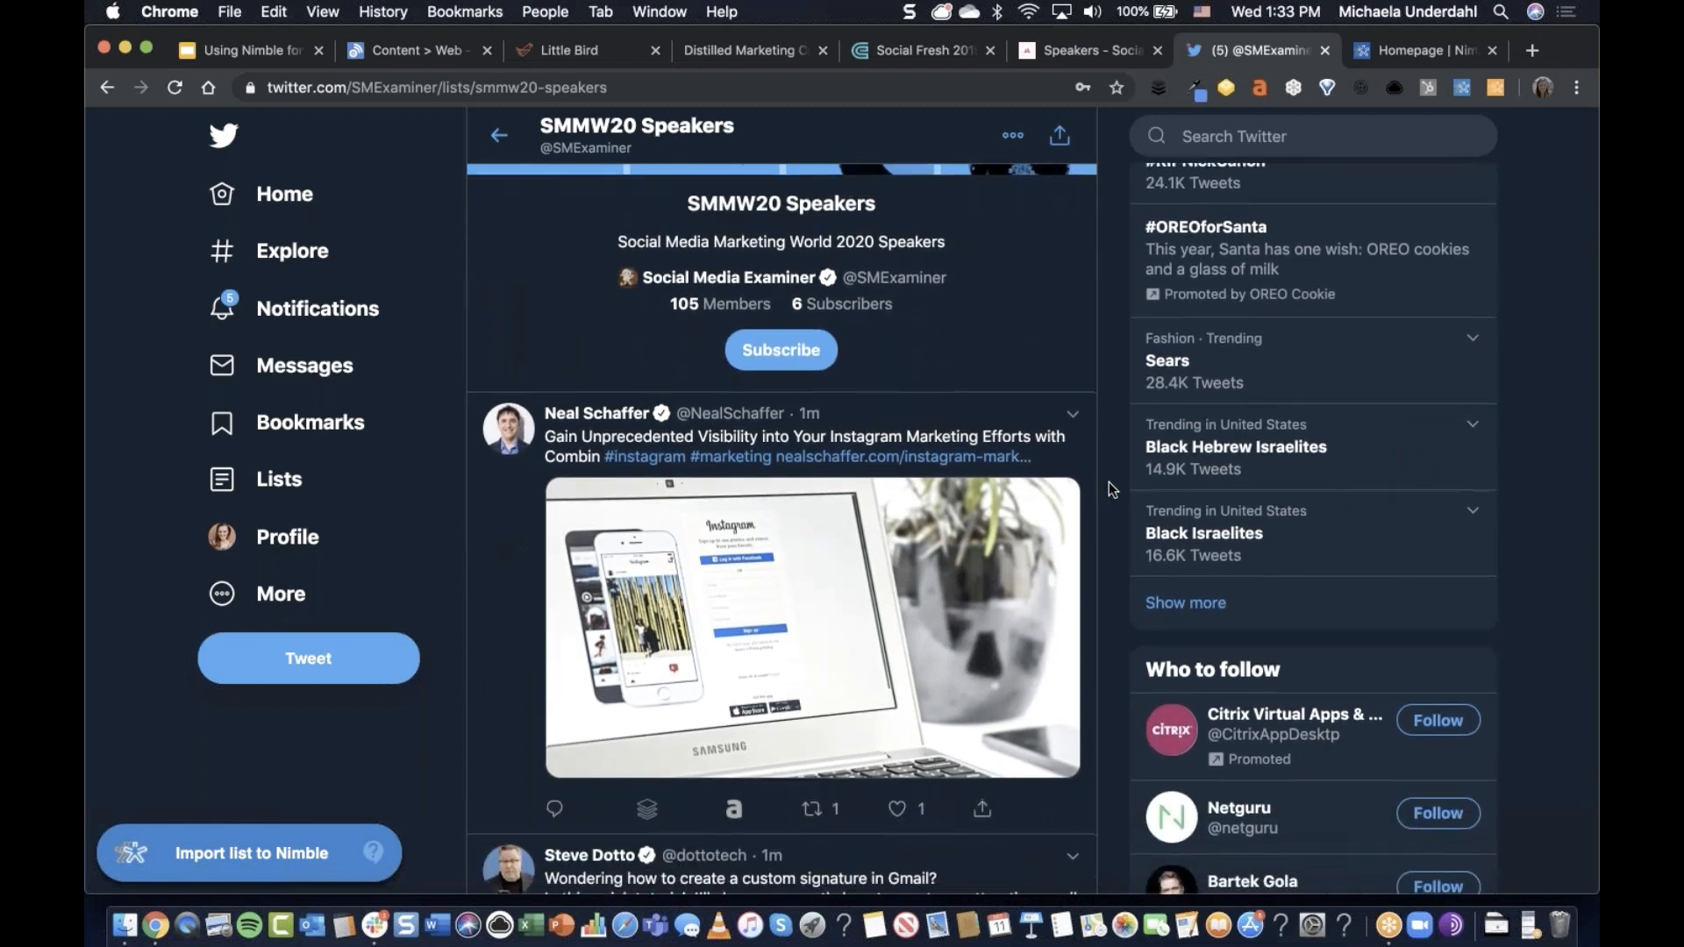
{"action": "scroll", "coordinate": [1109, 489], "scroll_direction": "down", "scroll_amount": 1}
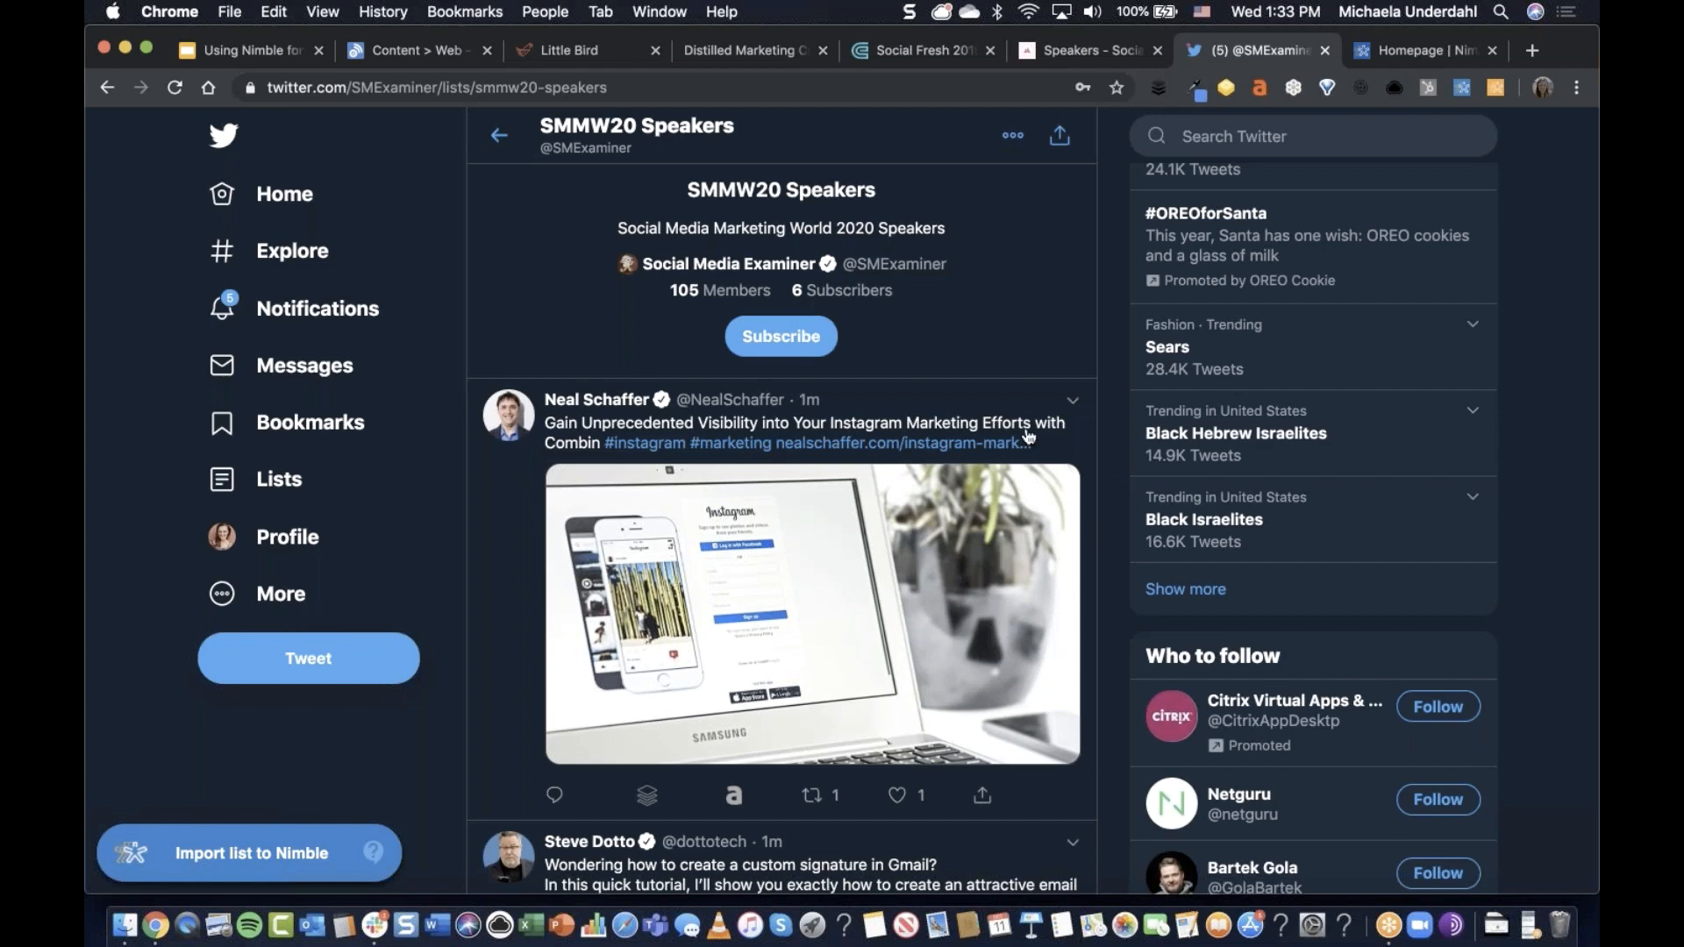
Check the members of the SMMW20 Speakers list and subscribe to the list.
{"action": "left_click", "coordinate": [742, 299]}
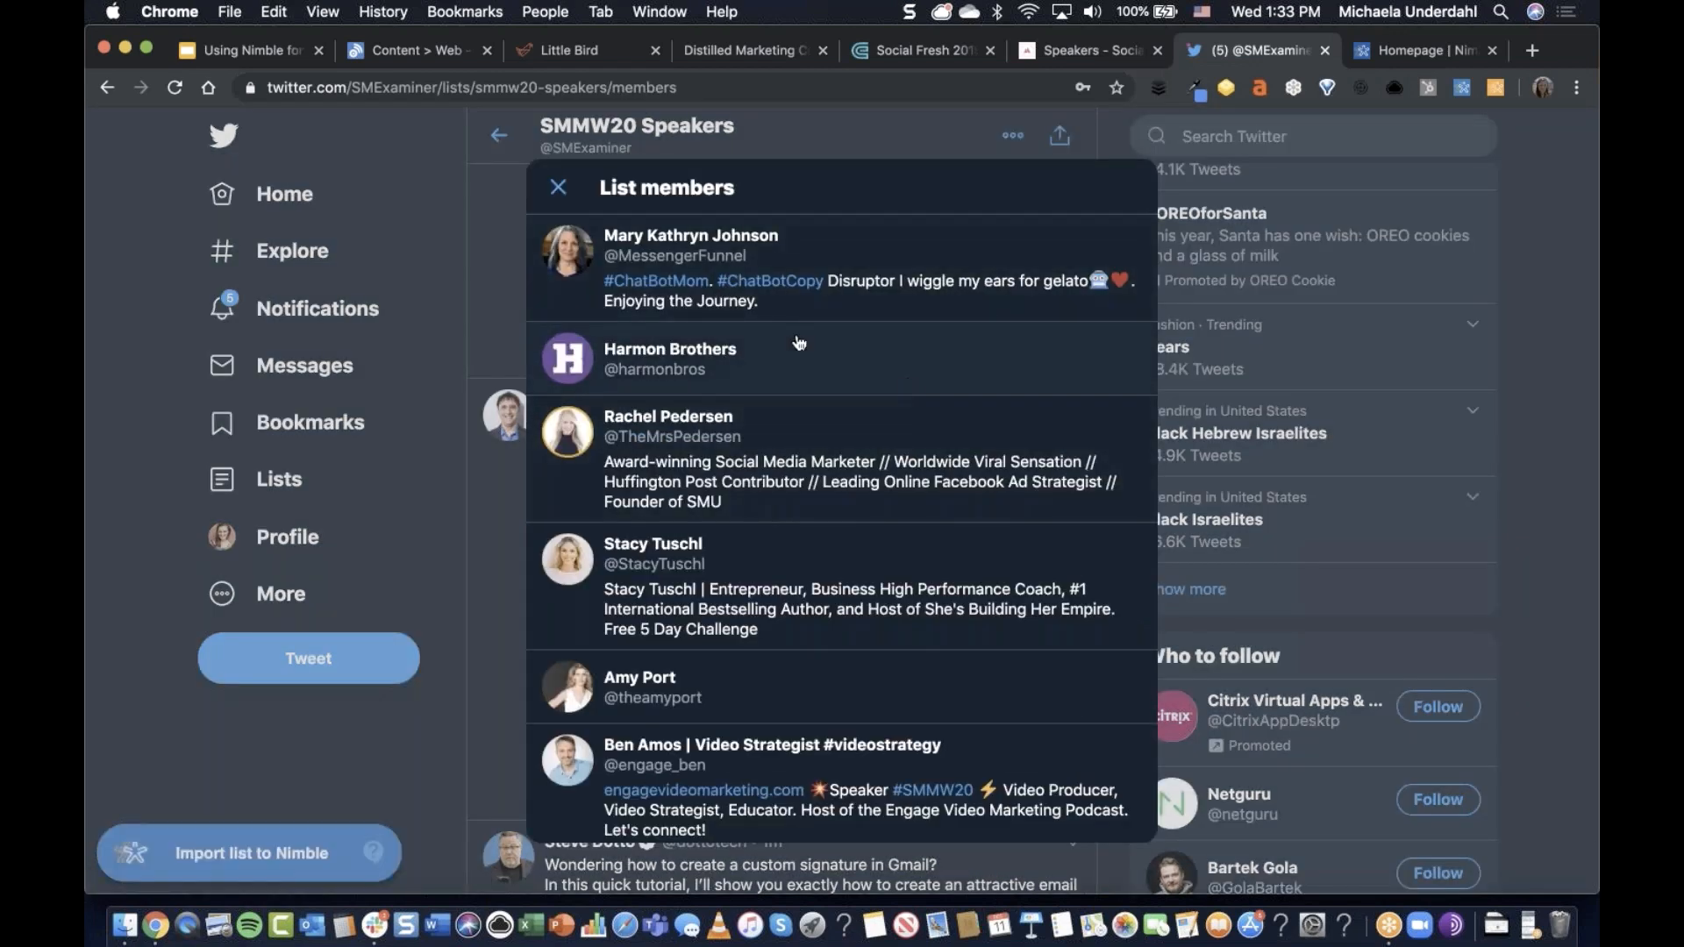
{"action": "left_click", "coordinate": [558, 187]}
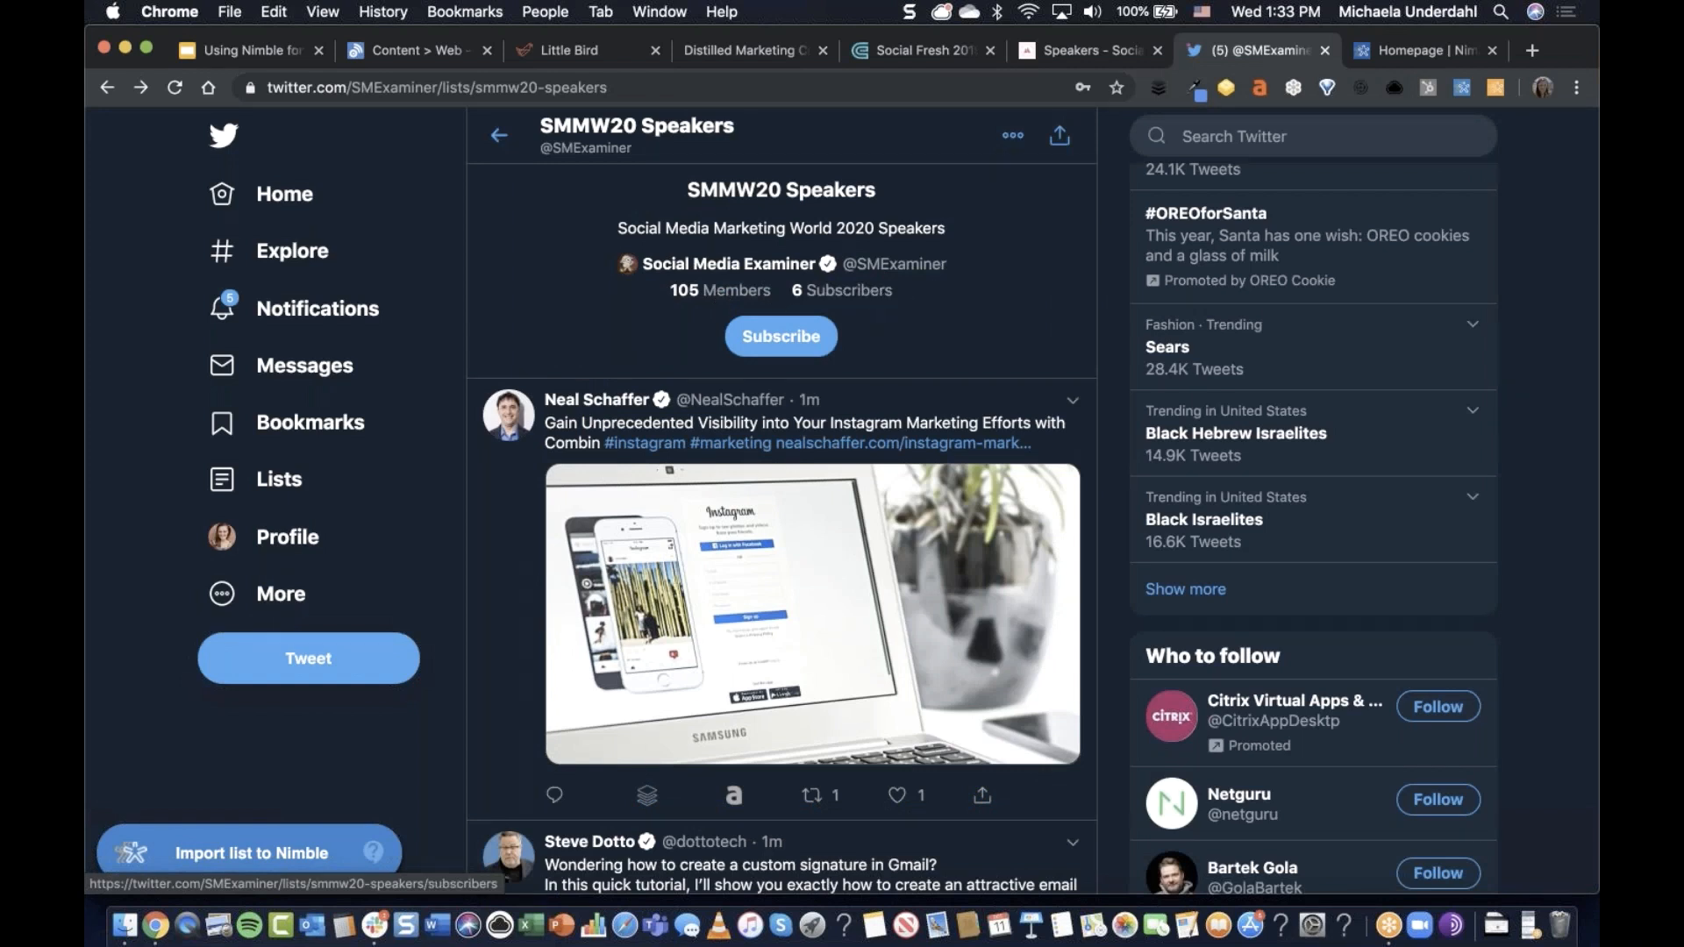
{"action": "left_click", "coordinate": [798, 343]}
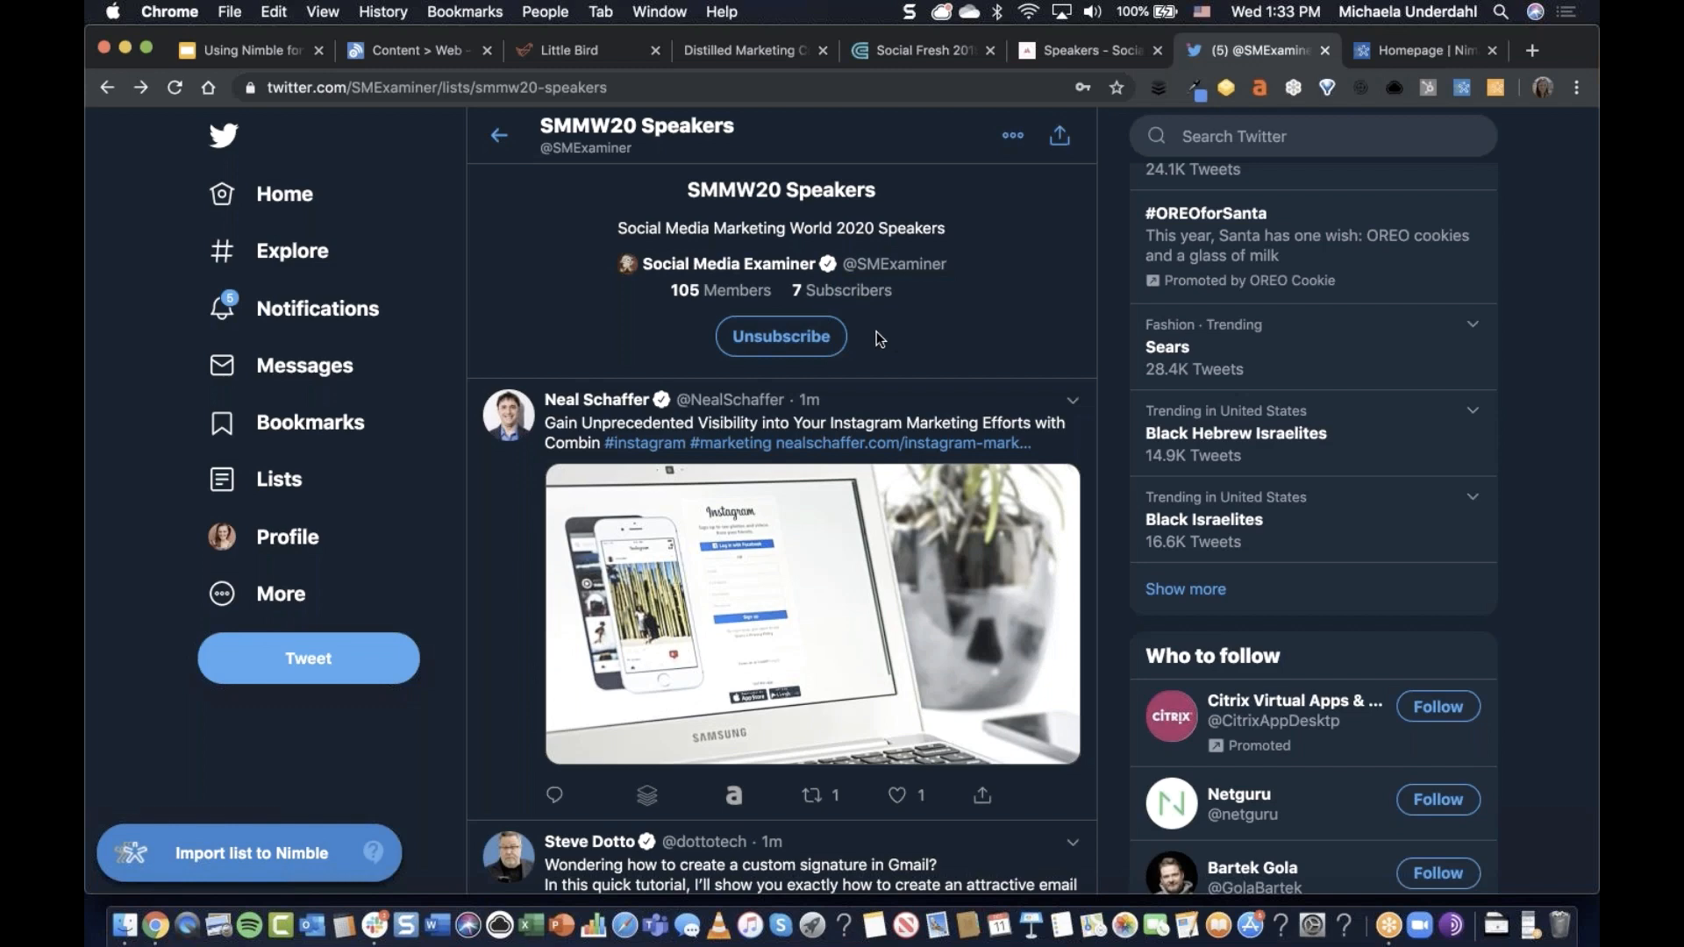
Reopen the list members and load the third listed speaker's live profile in the Nimble extension.
{"action": "left_click", "coordinate": [720, 290]}
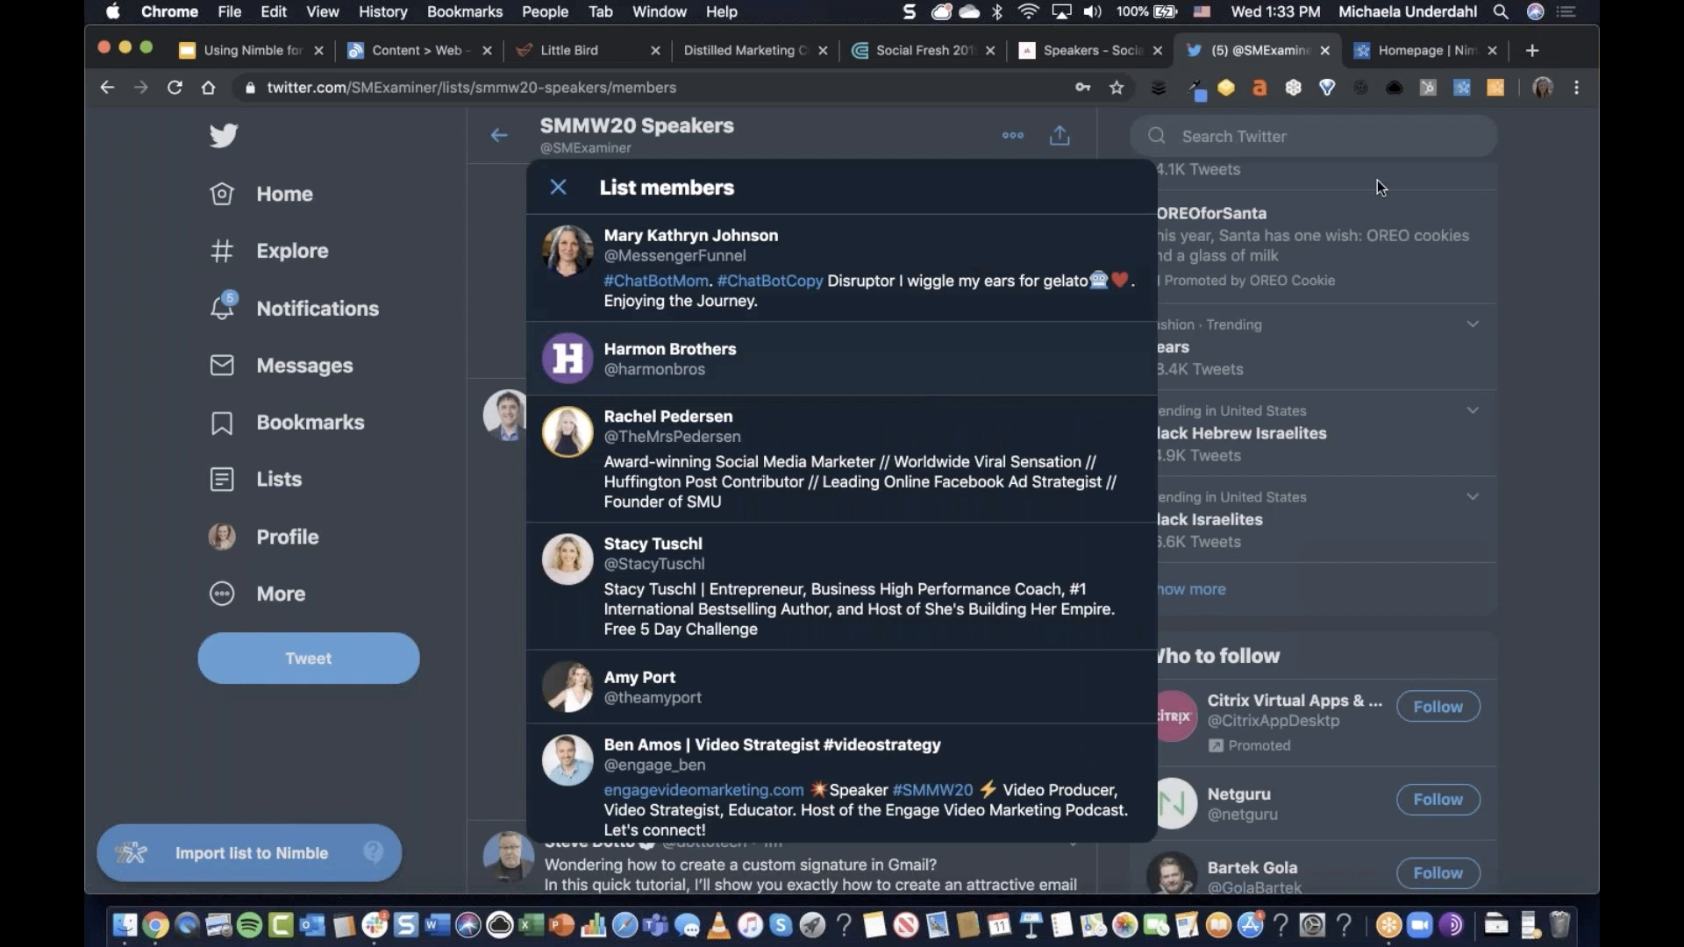
{"action": "left_click", "coordinate": [1462, 89]}
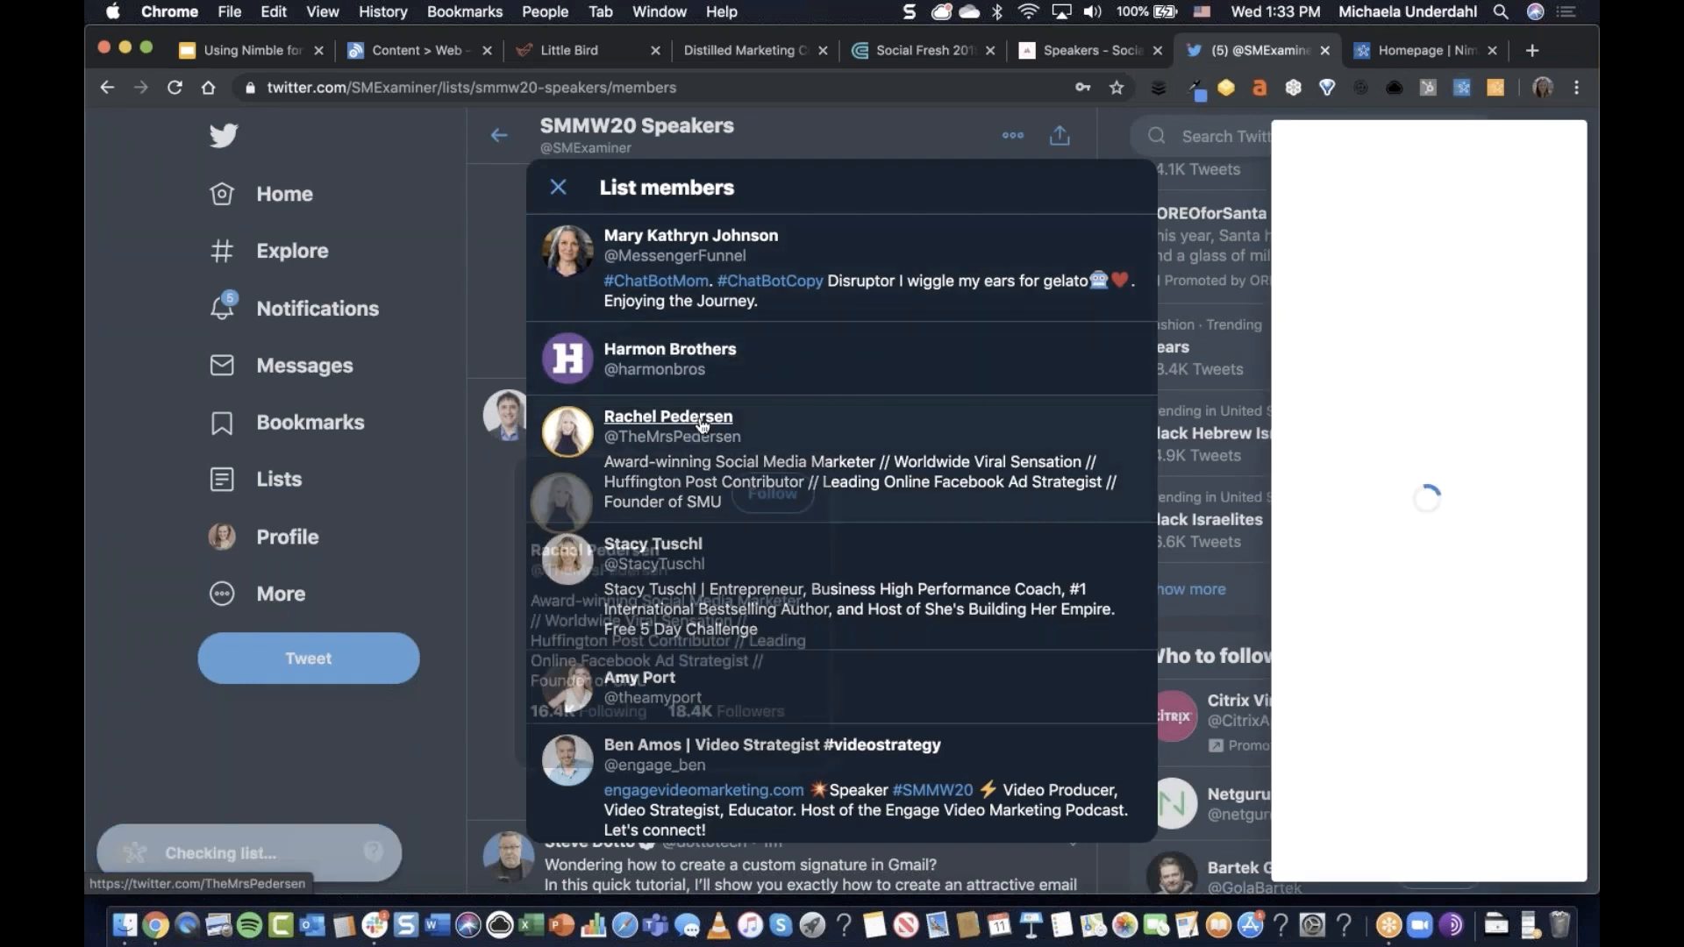
{"action": "mouse_move", "coordinate": [702, 426]}
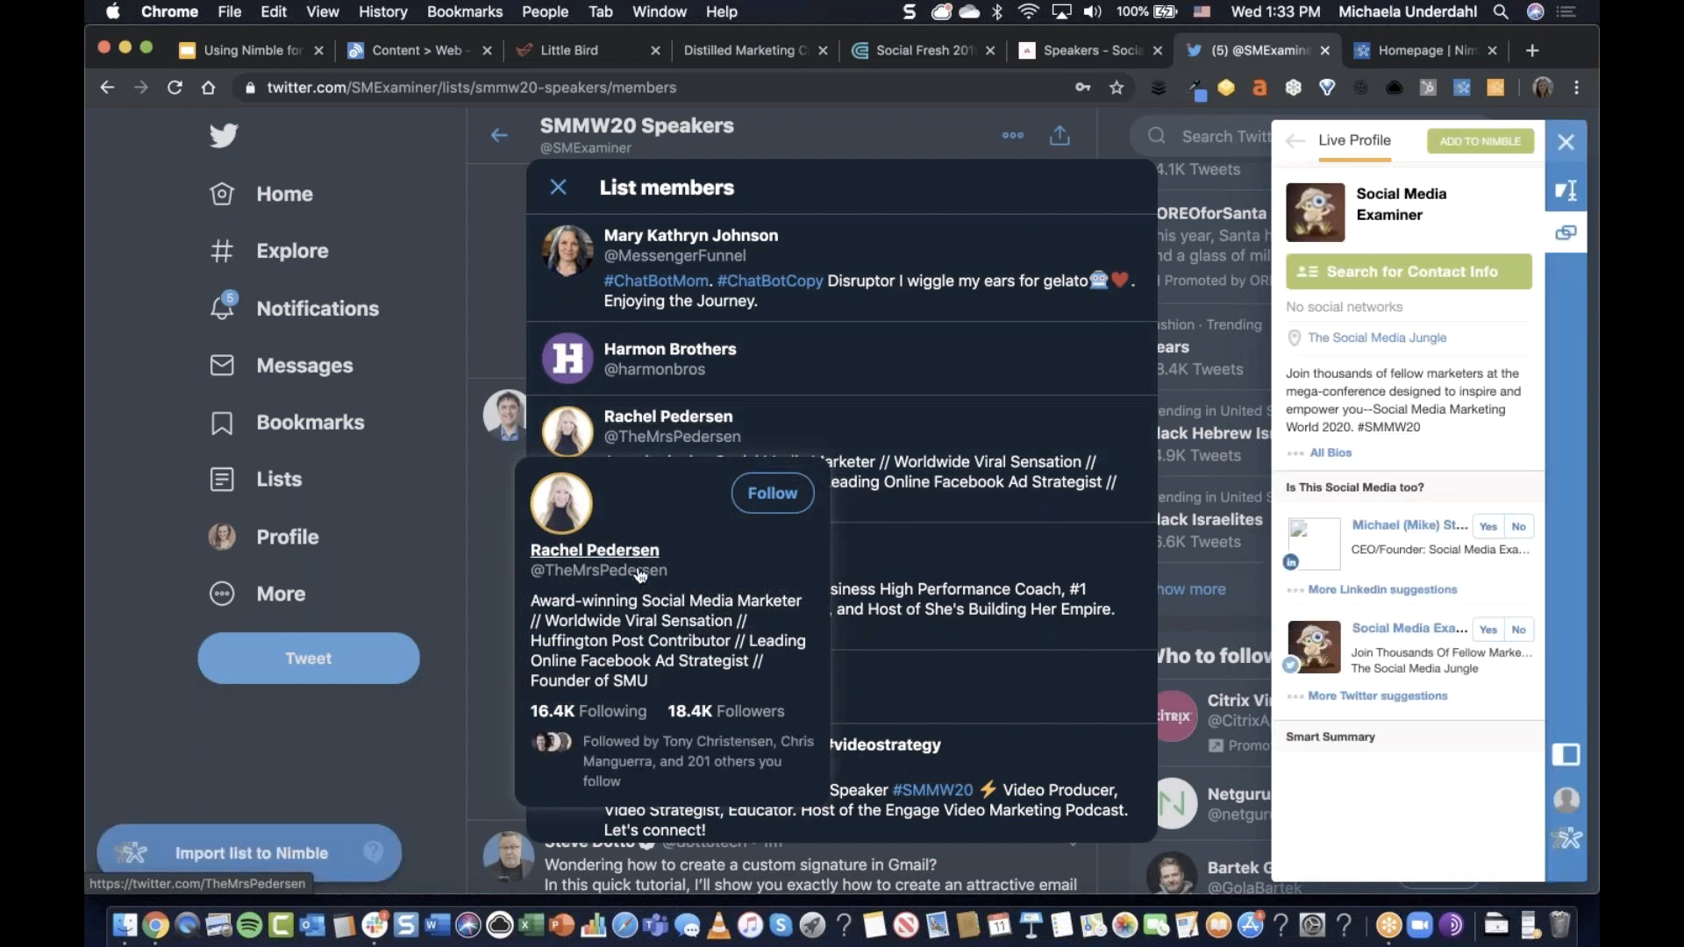
{"action": "mouse_move", "coordinate": [640, 578]}
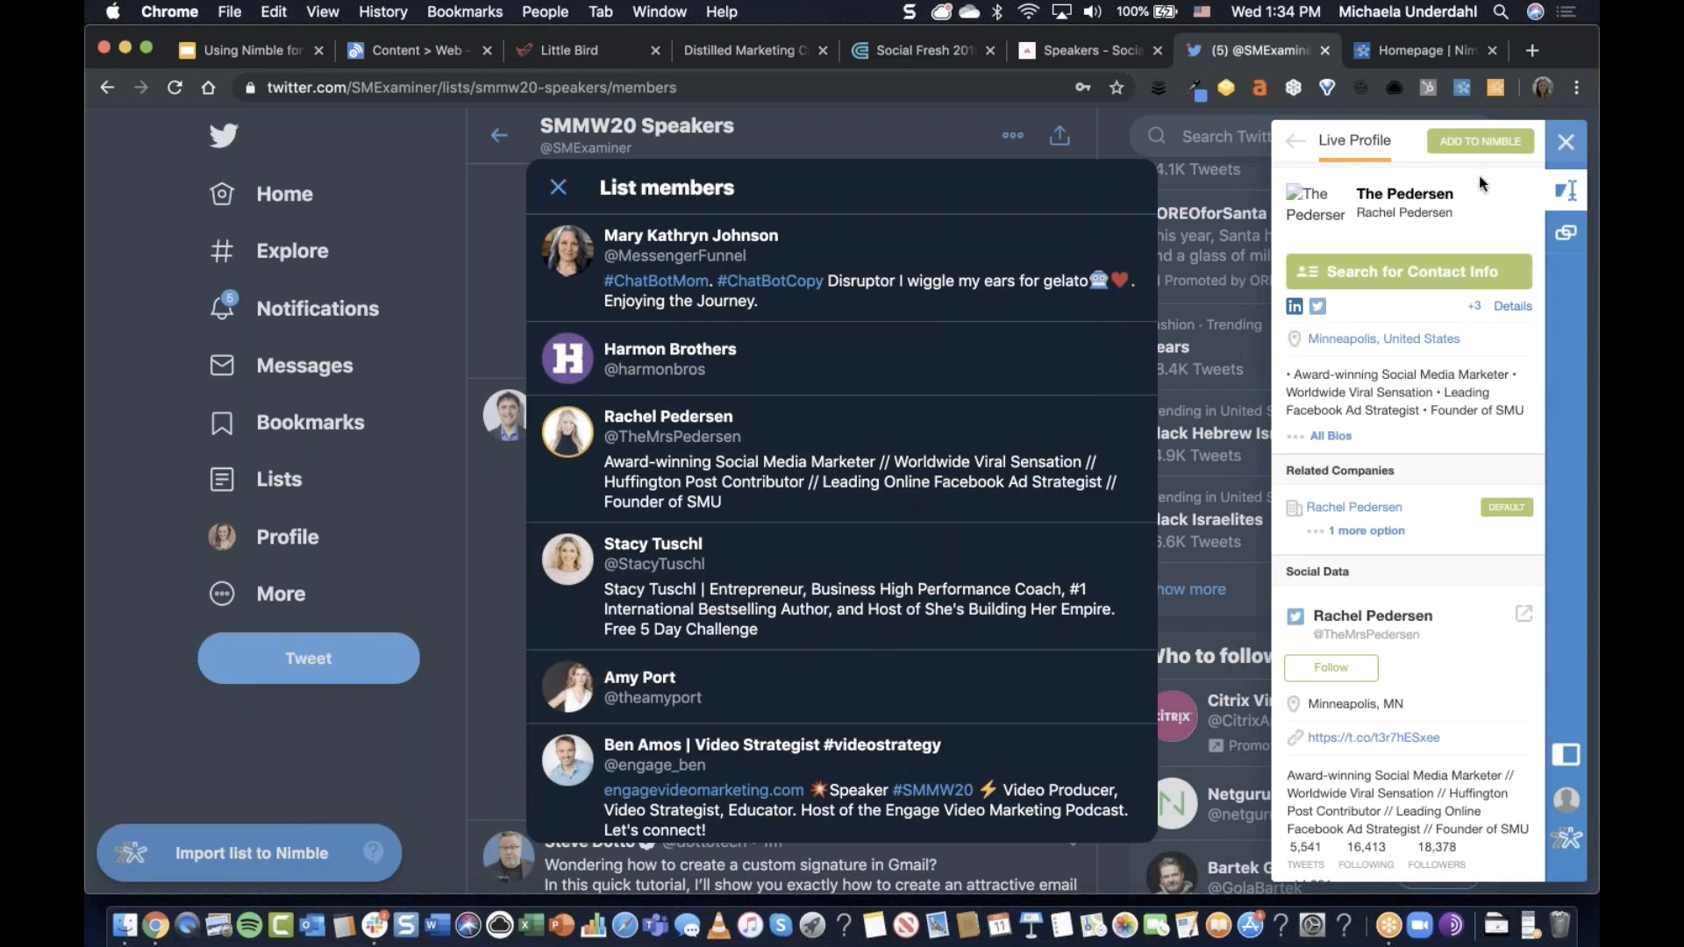
Add the speaker to Nimble with the tag SMMW20 Speaker, save the contact and review the saved profile details.
{"action": "left_click", "coordinate": [1480, 146]}
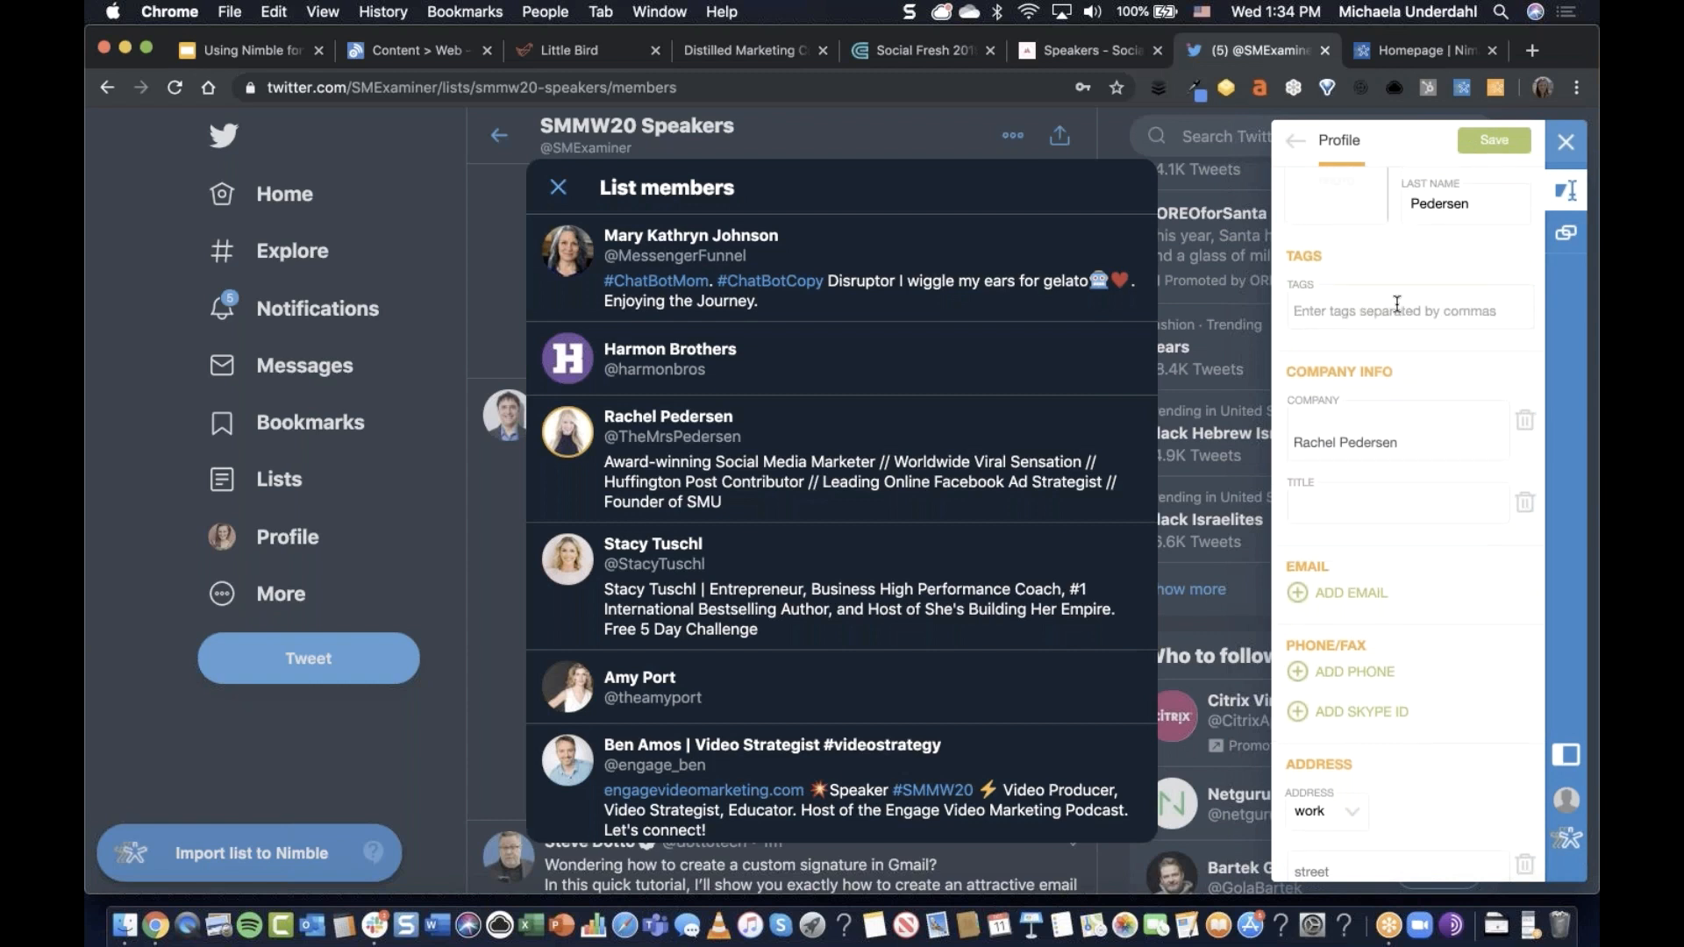
{"action": "type", "text": "SMMW"}
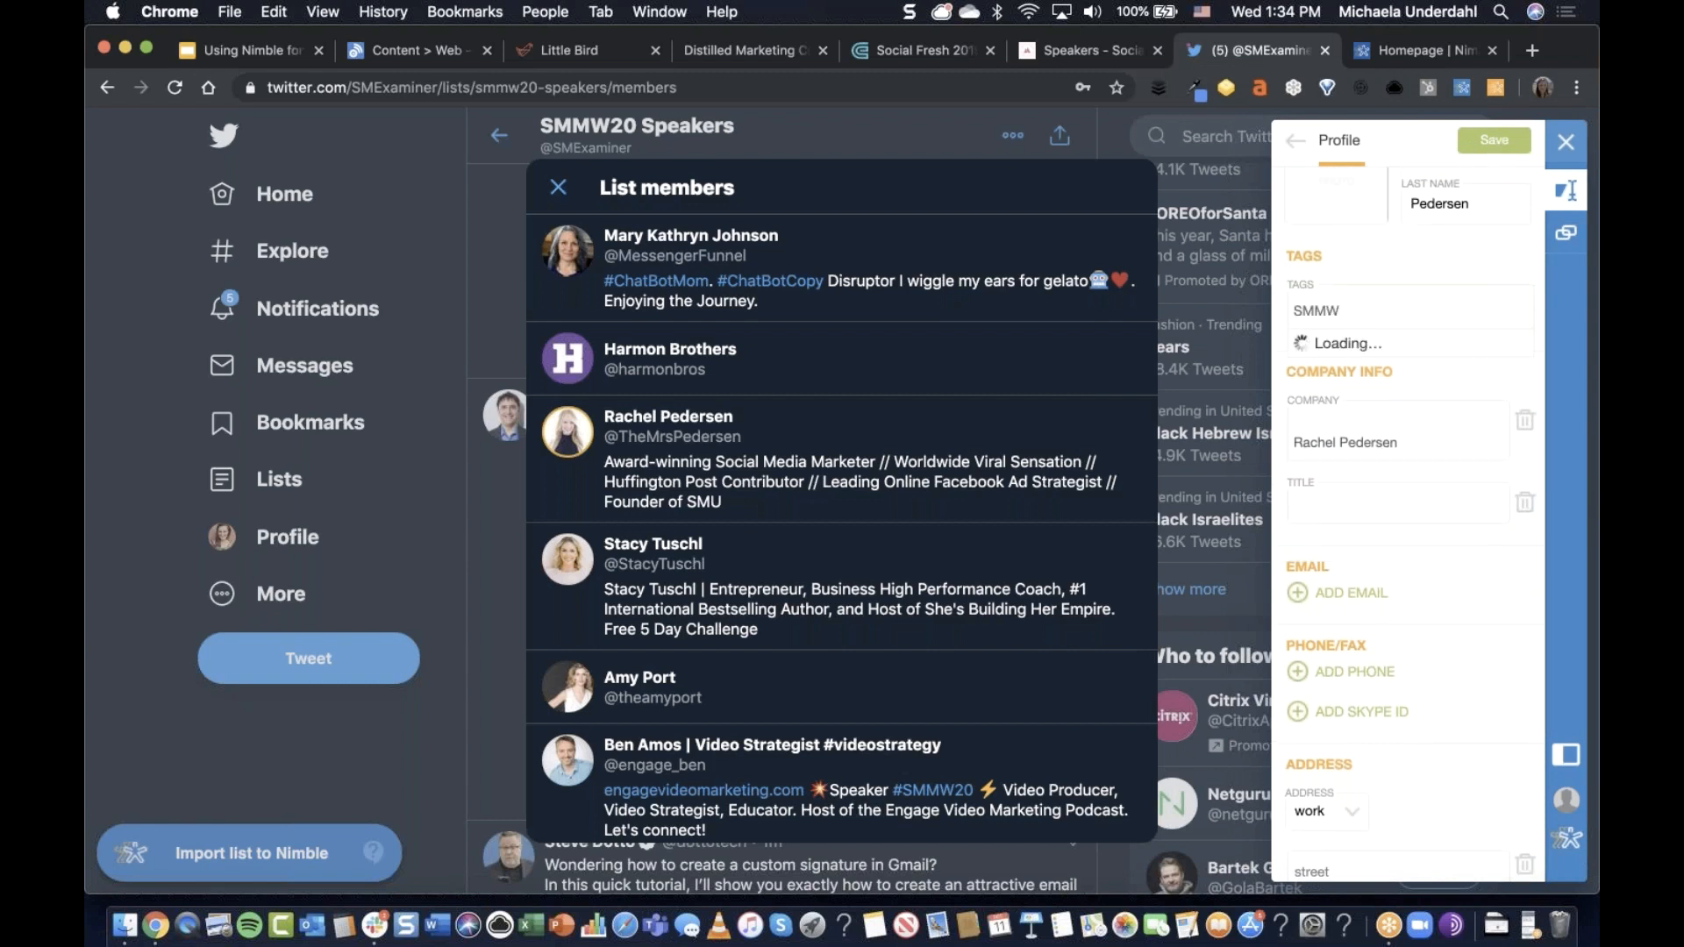
{"action": "type", "text": "20 Speaker"}
{"action": "left_click", "coordinate": [1492, 143]}
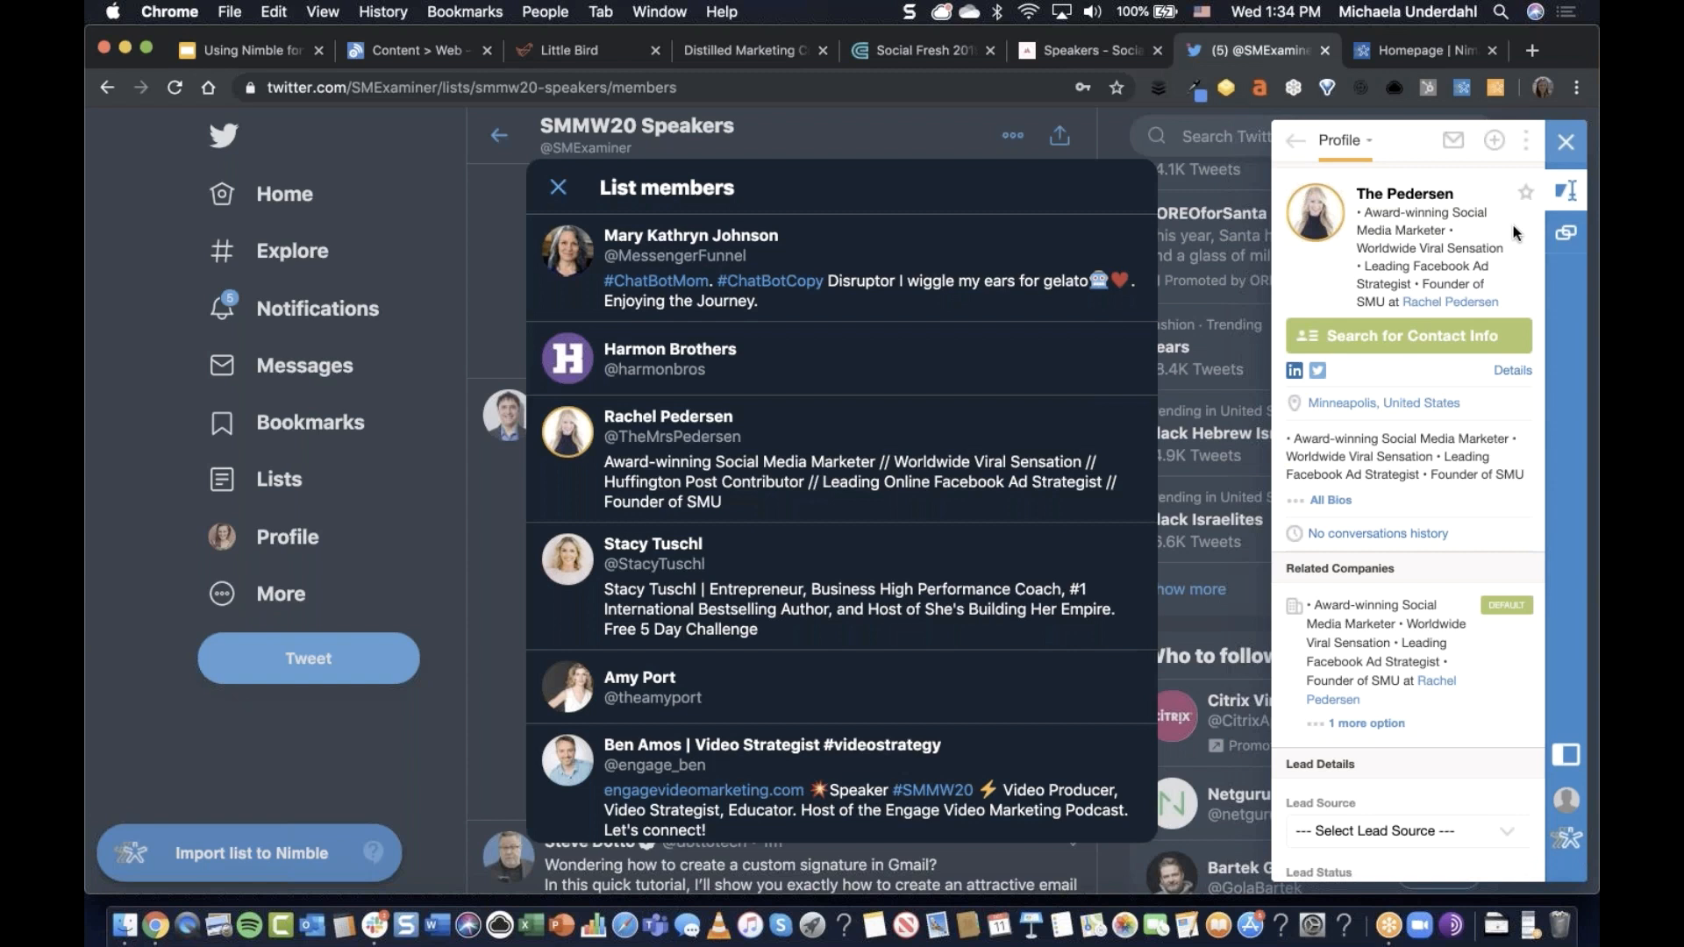
{"action": "scroll", "coordinate": [1517, 233], "scroll_direction": "down", "scroll_amount": 15}
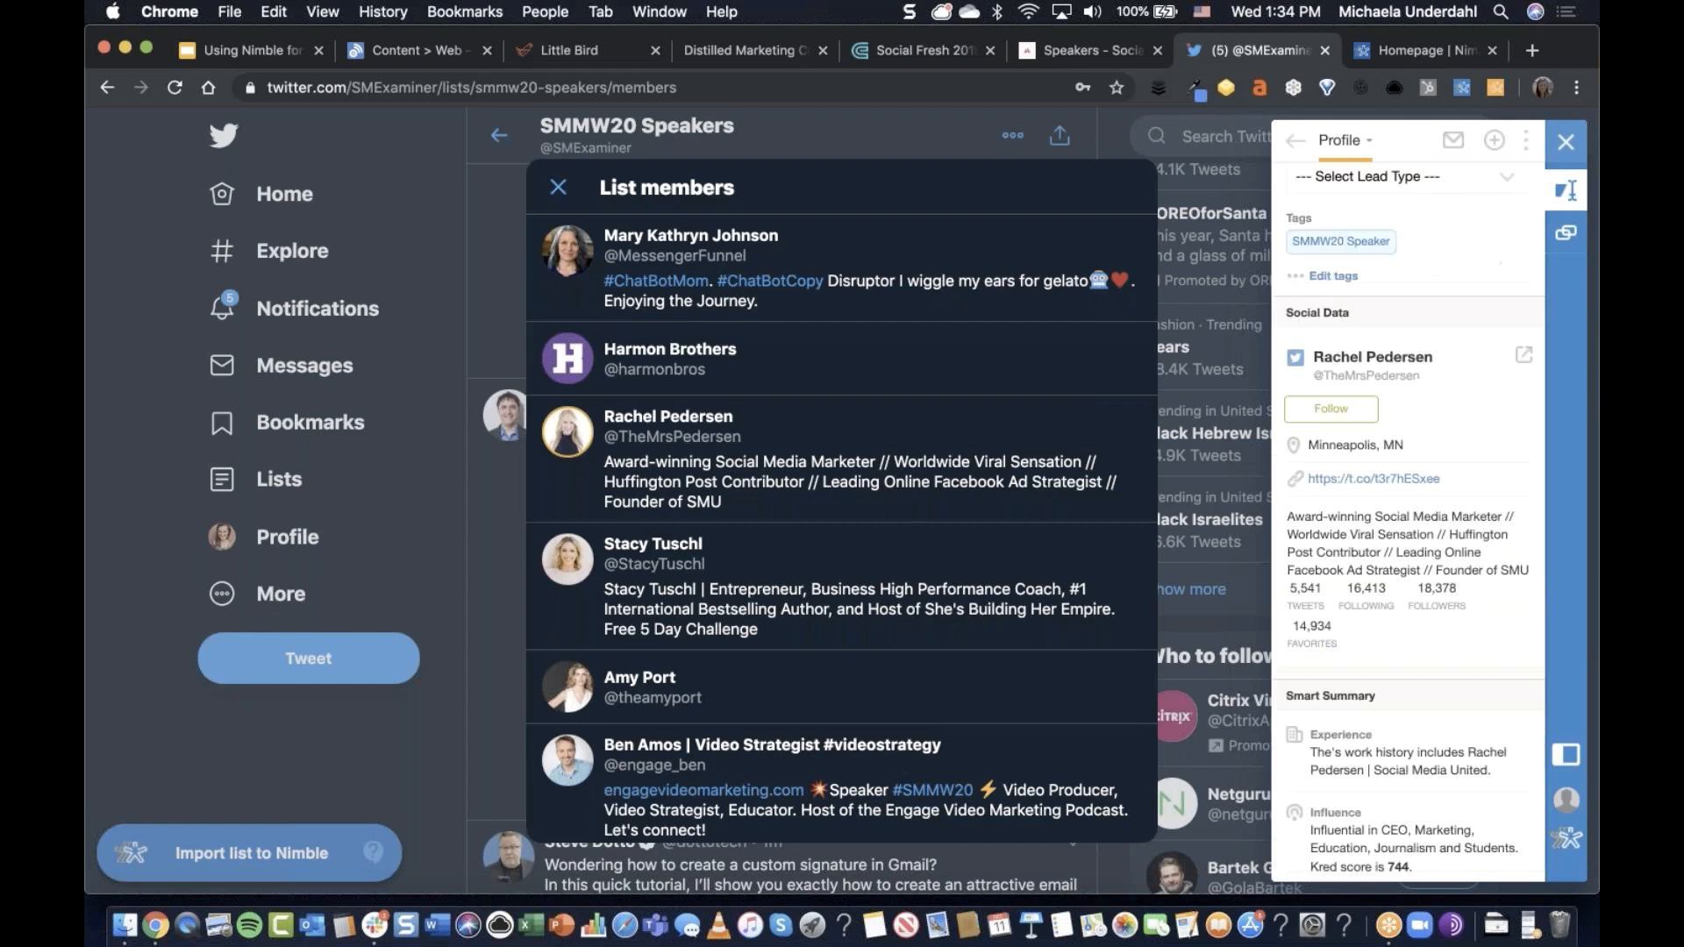
{"action": "scroll", "coordinate": [1408, 524], "scroll_direction": "down", "scroll_amount": 10}
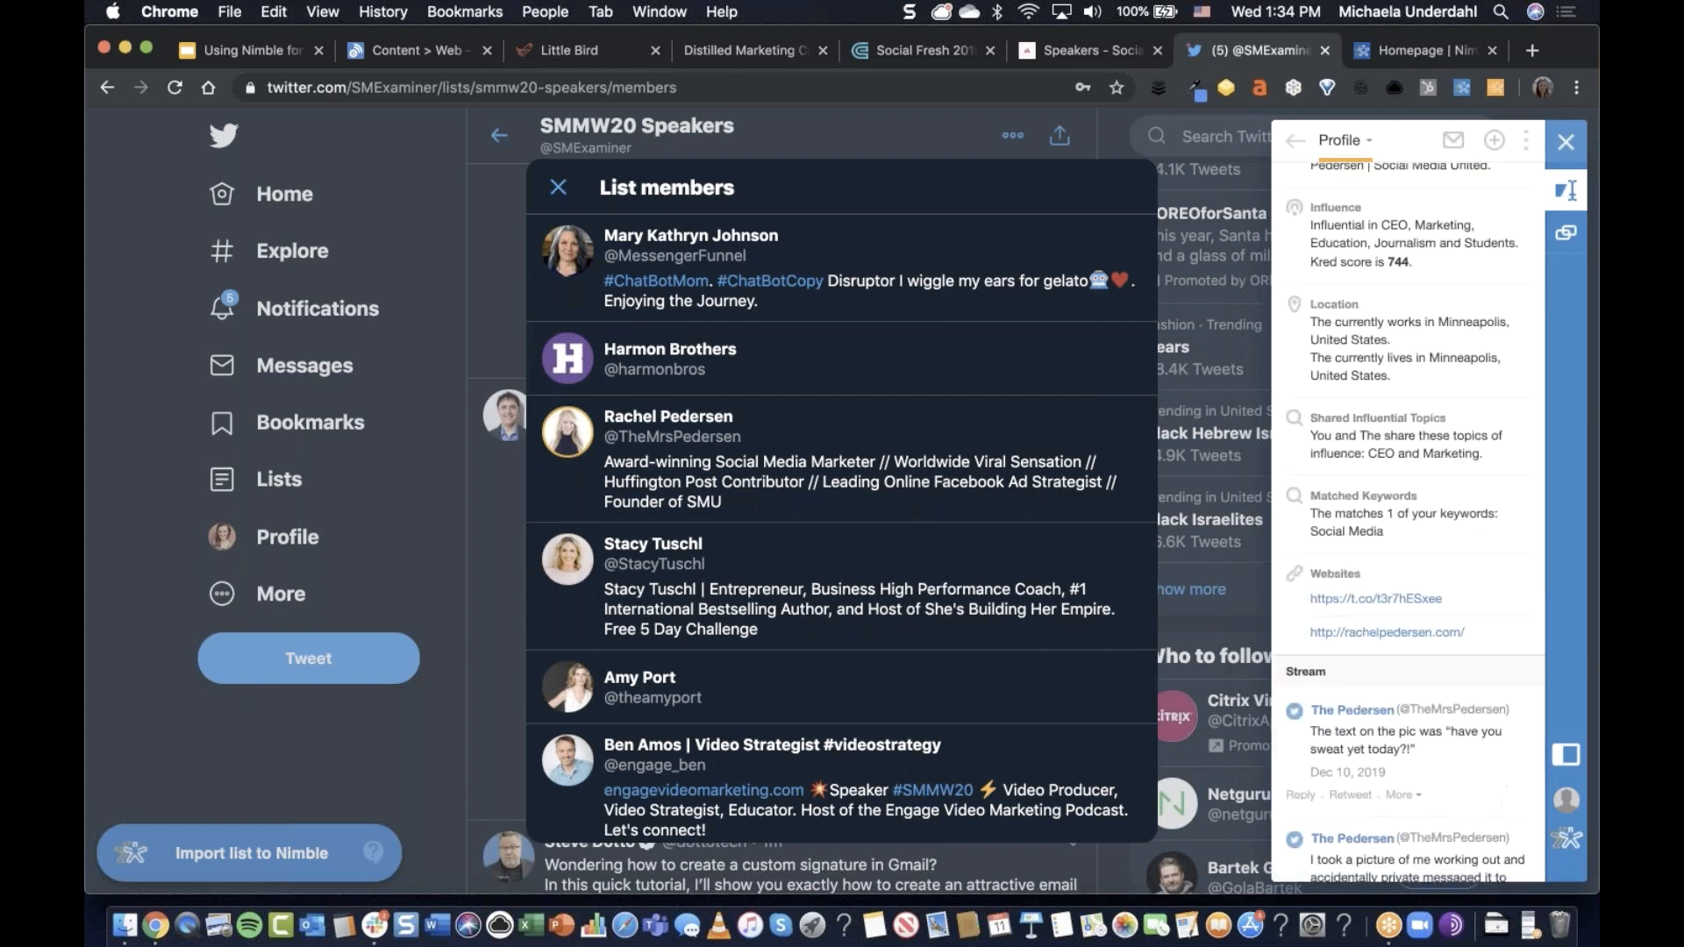
Edit the saved contact's first and last name to the speaker's real name and save the profile.
{"action": "scroll", "coordinate": [1408, 526], "scroll_direction": "up", "scroll_amount": 15}
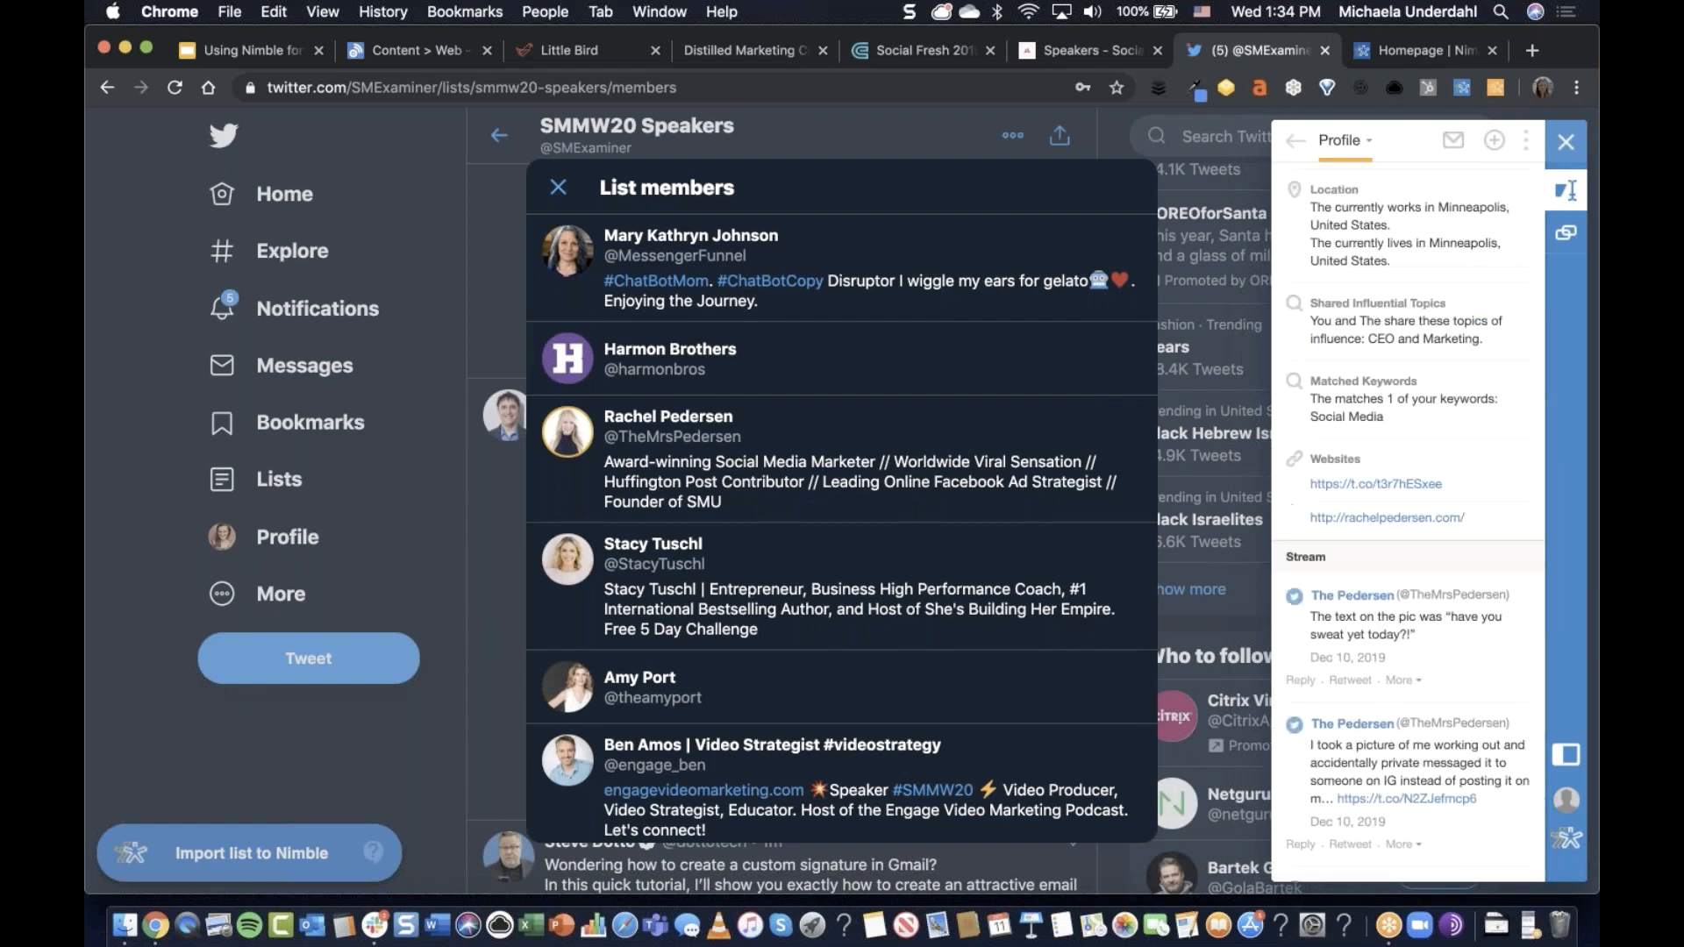
{"action": "scroll", "coordinate": [1469, 212], "scroll_direction": "up", "scroll_amount": 10}
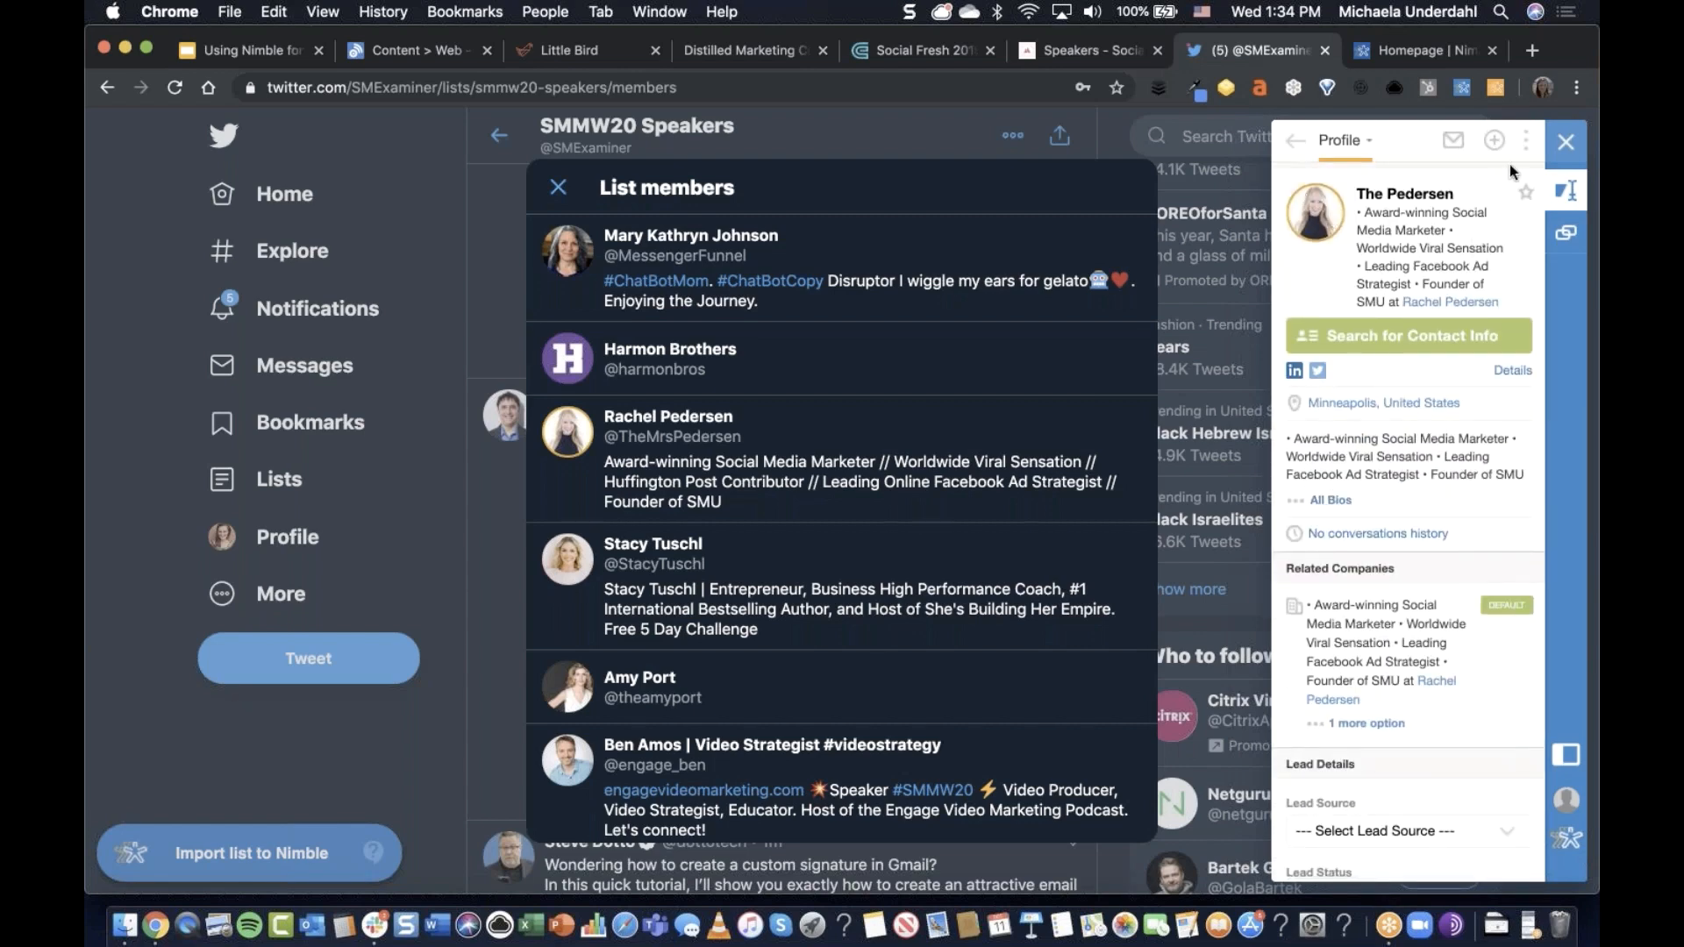
{"action": "left_click", "coordinate": [1525, 145]}
{"action": "left_click", "coordinate": [1467, 191]}
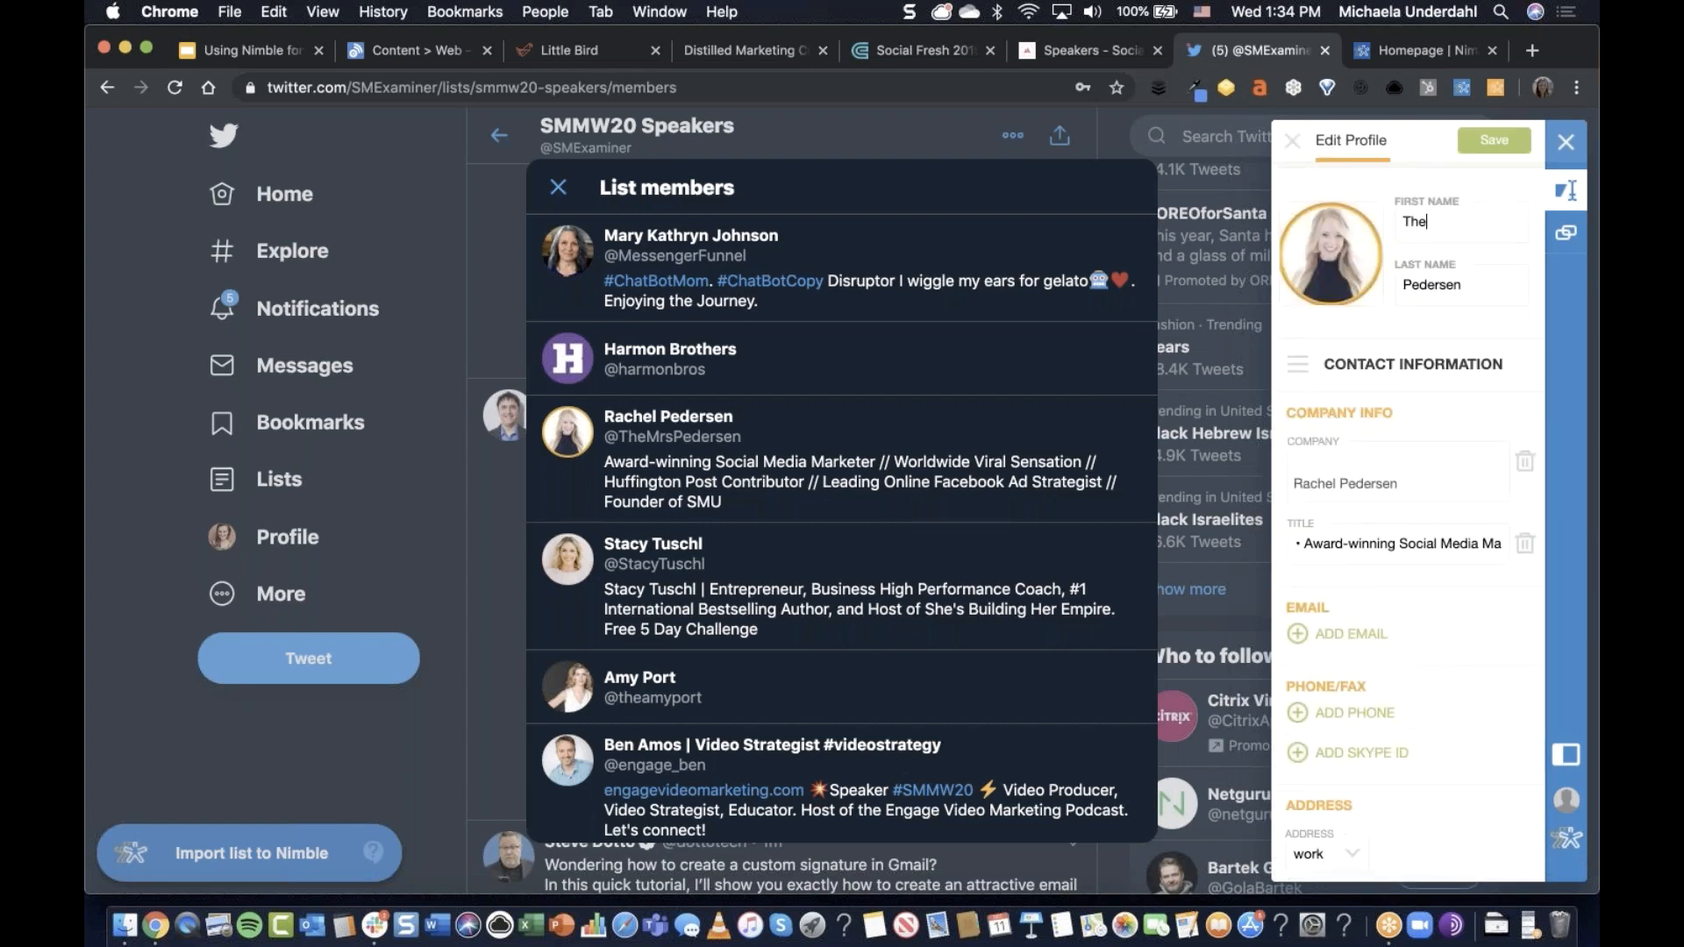
{"action": "double_click", "coordinate": [1460, 226]}
{"action": "key", "text": "BackSpace"}
{"action": "type", "text": "Rachel"}
{"action": "key", "text": "Tab"}
{"action": "key", "text": "BackSpace"}
{"action": "type", "text": "Pederson"}
{"action": "left_click", "coordinate": [1499, 148]}
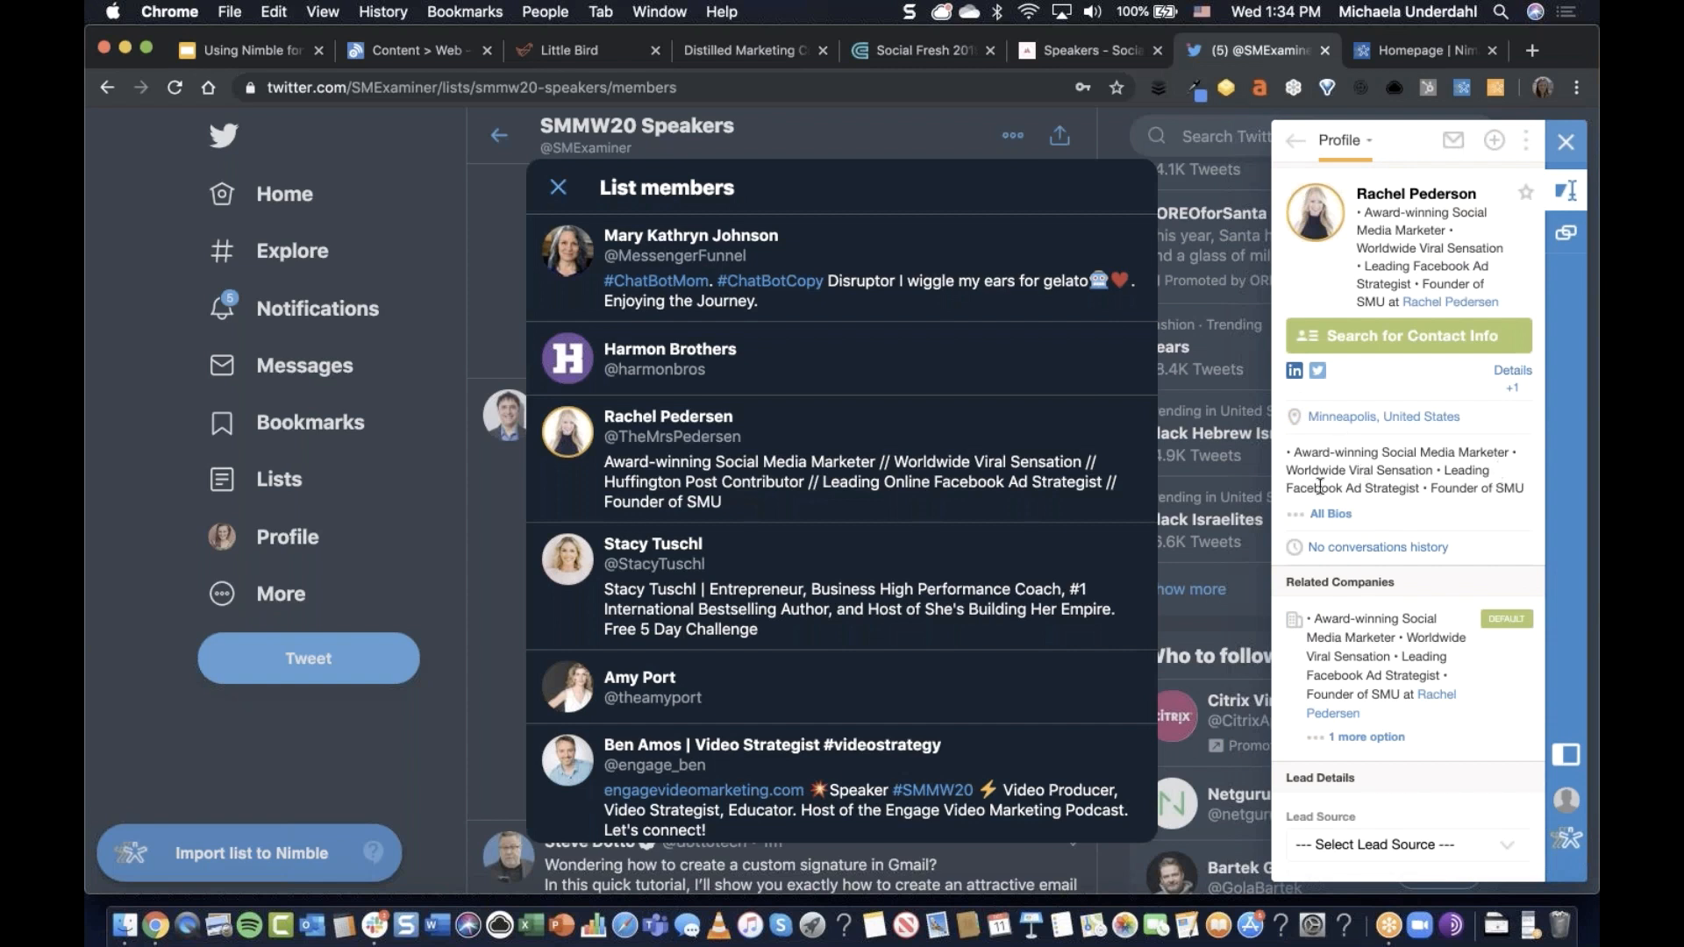
Set the contact's lead source to Public Relations, lead status to Demo and lead type to Press.
{"action": "scroll", "coordinate": [1368, 492], "scroll_direction": "down", "scroll_amount": 5}
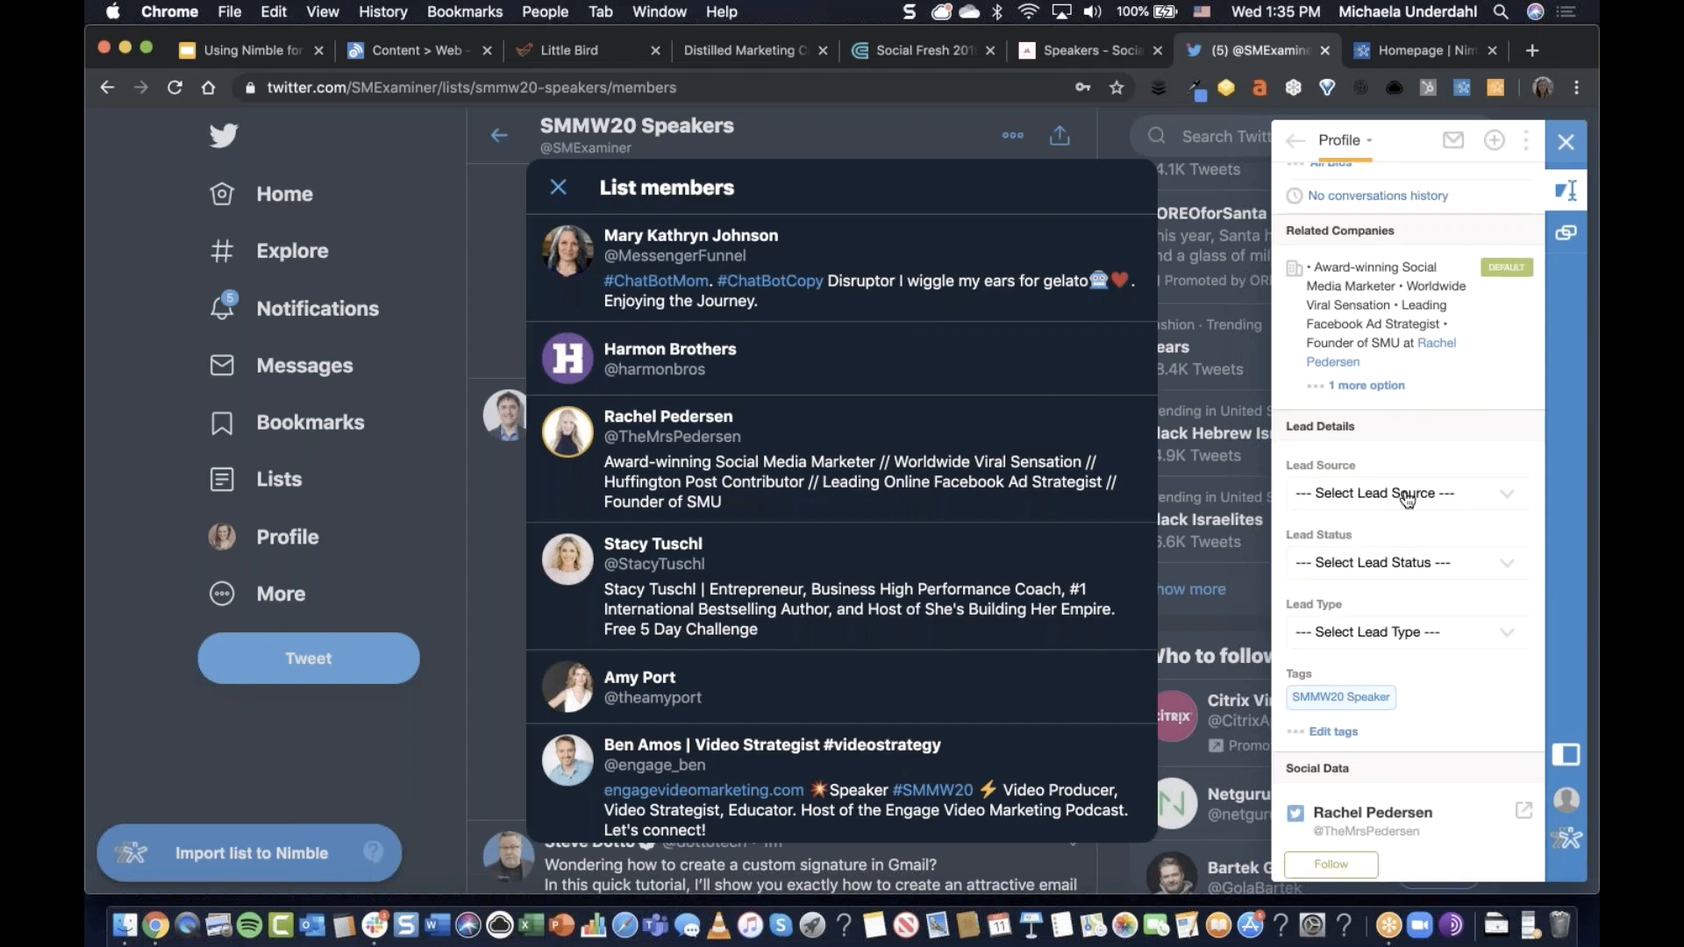
{"action": "left_click", "coordinate": [1470, 506]}
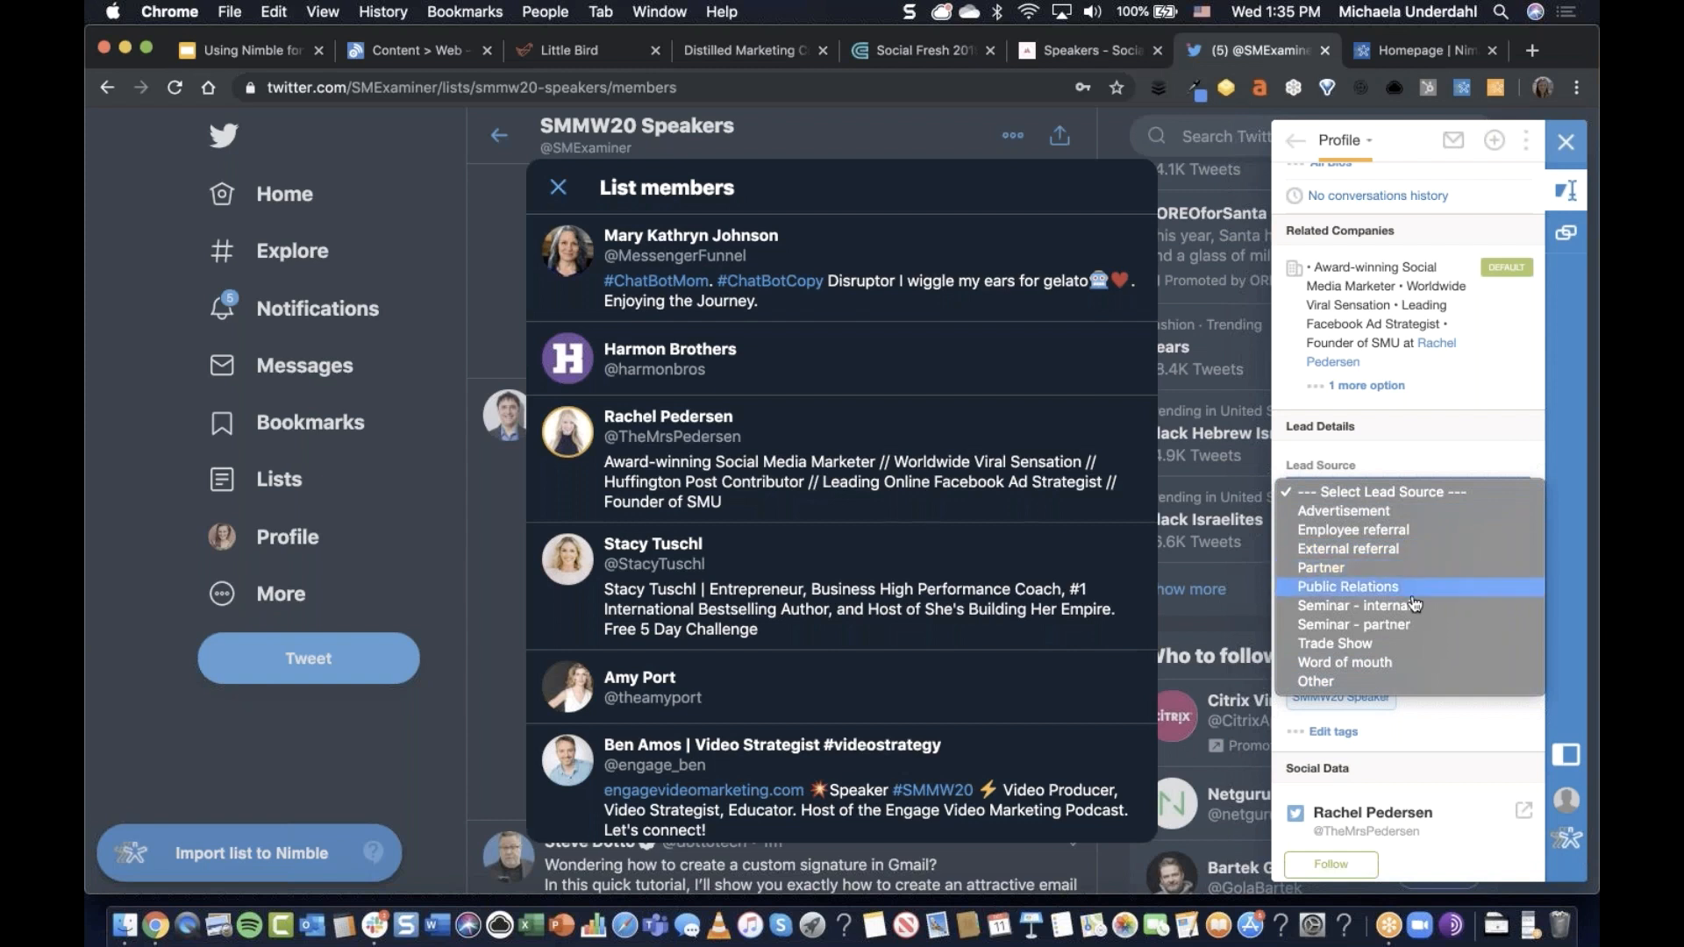
{"action": "left_click", "coordinate": [1455, 450]}
{"action": "left_click", "coordinate": [1449, 444]}
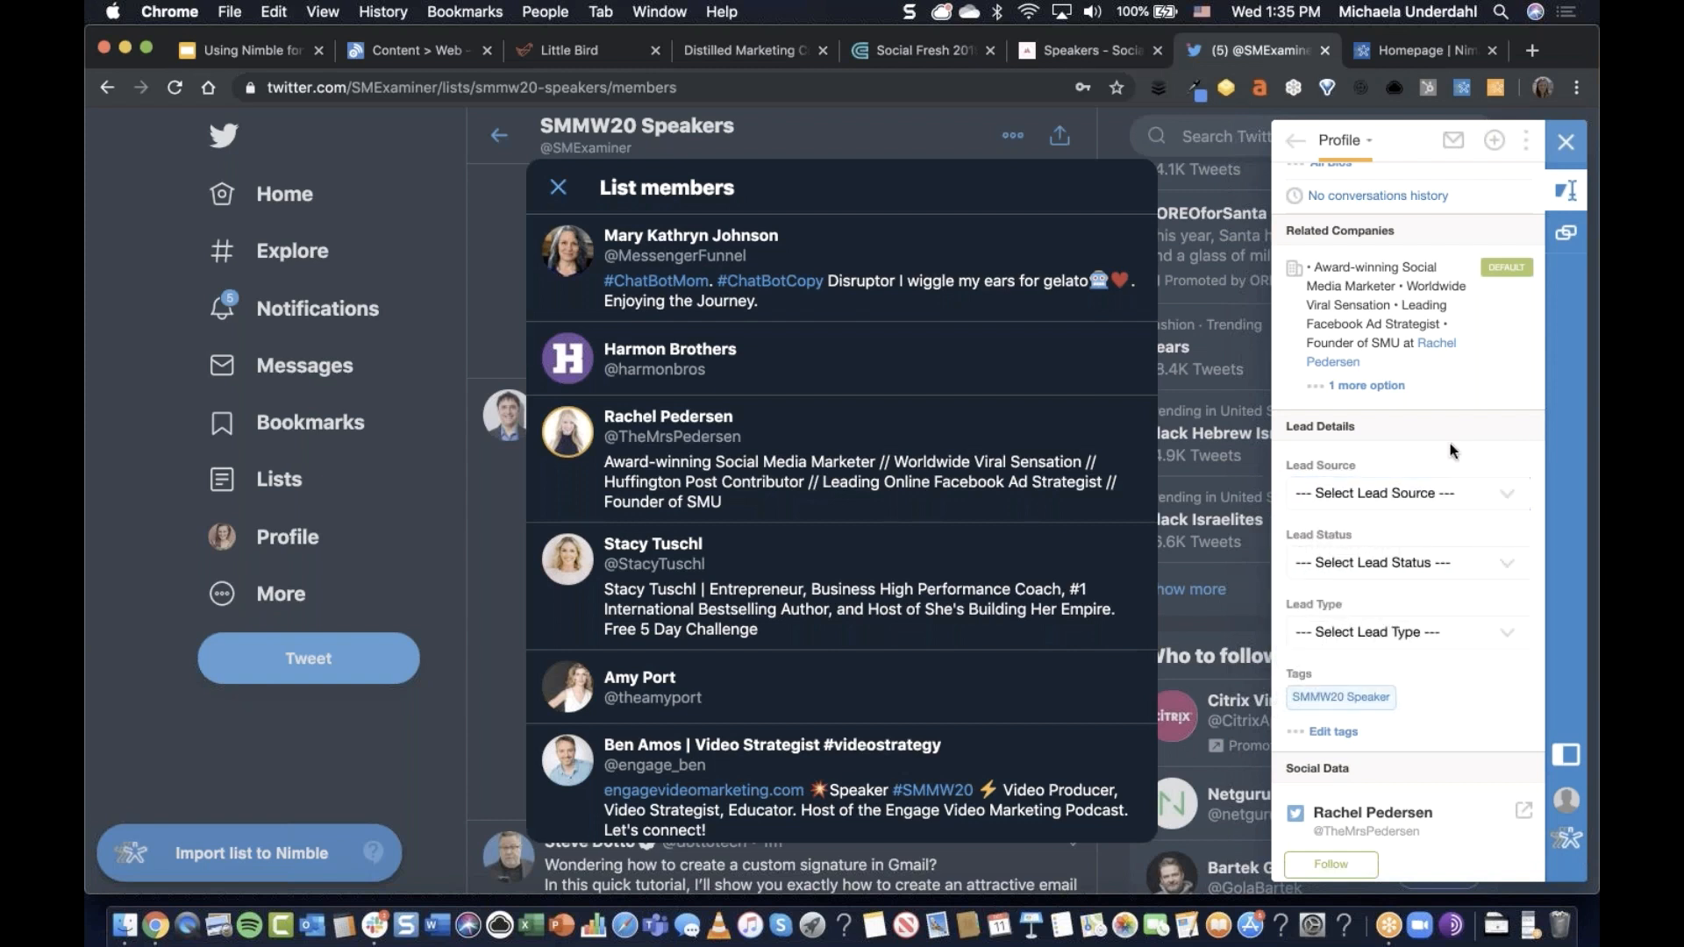
{"action": "left_click", "coordinate": [1445, 496]}
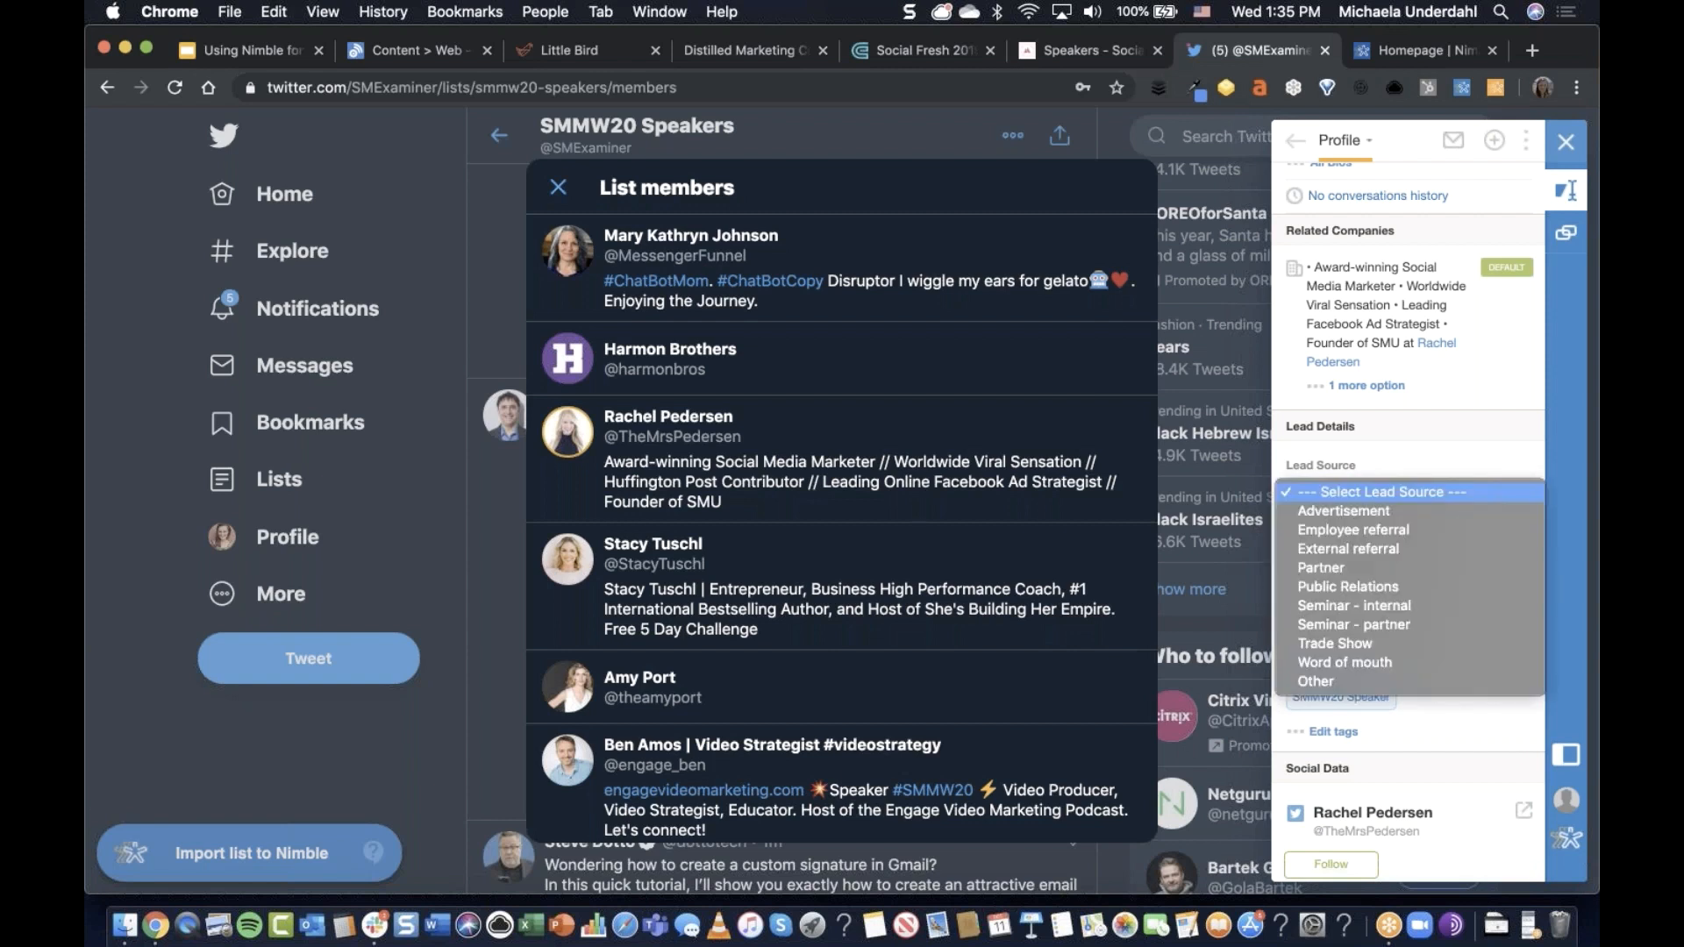
{"action": "left_click", "coordinate": [1405, 587]}
{"action": "left_click", "coordinate": [1369, 567]}
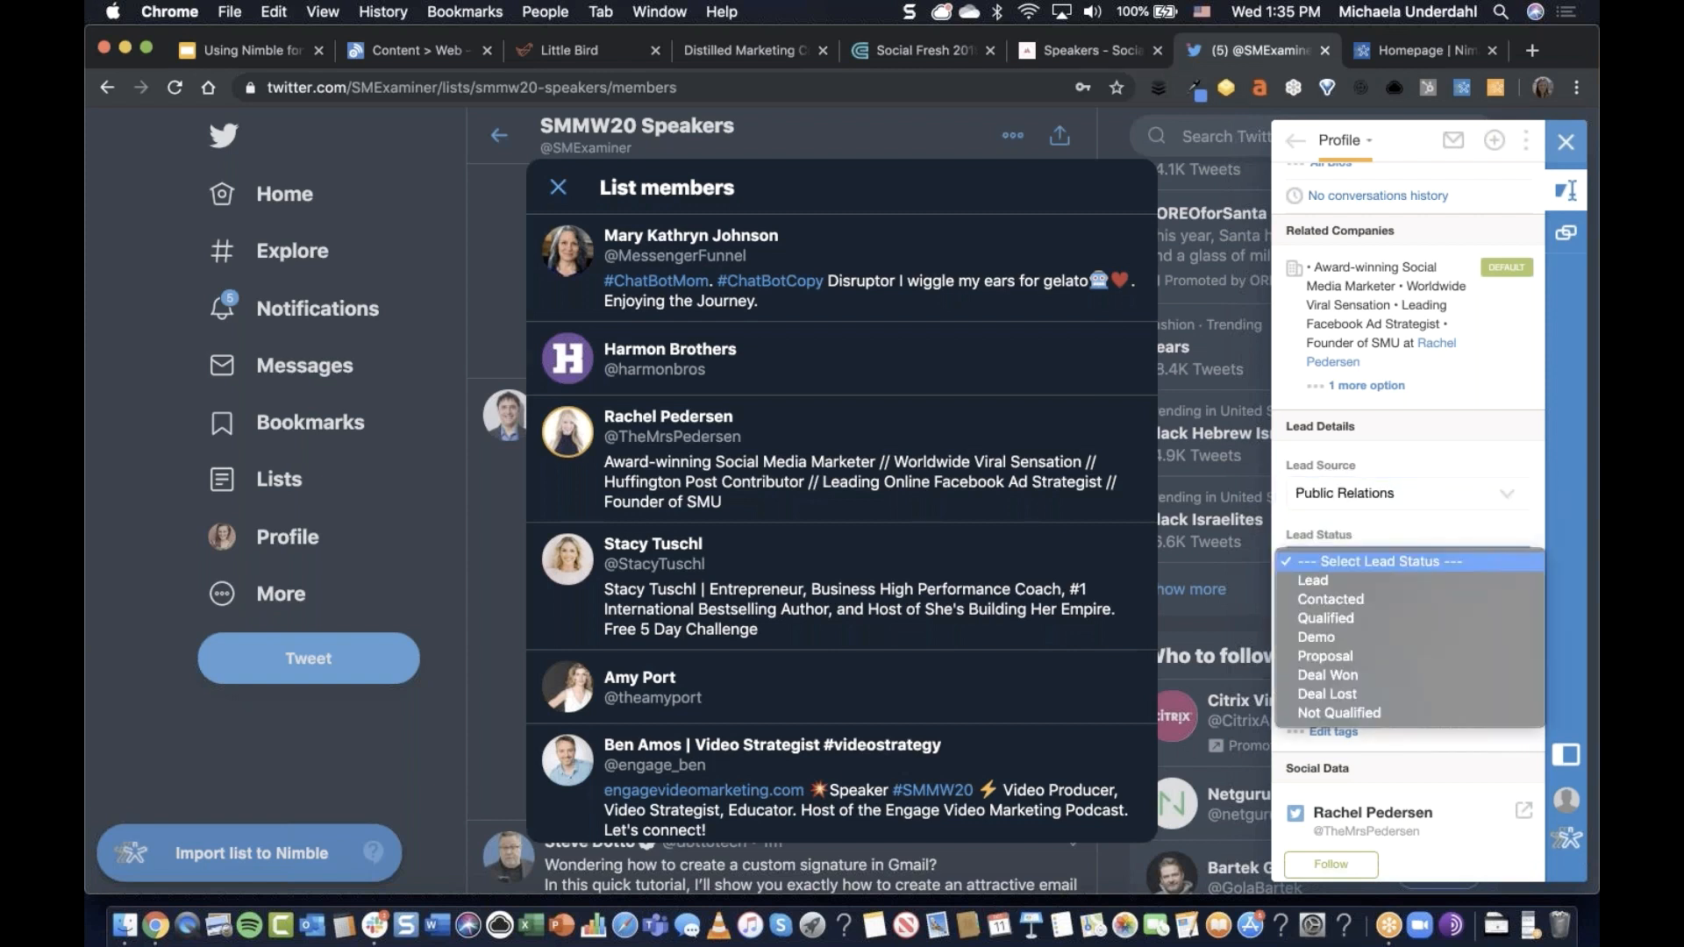
{"action": "key", "text": "Escape"}
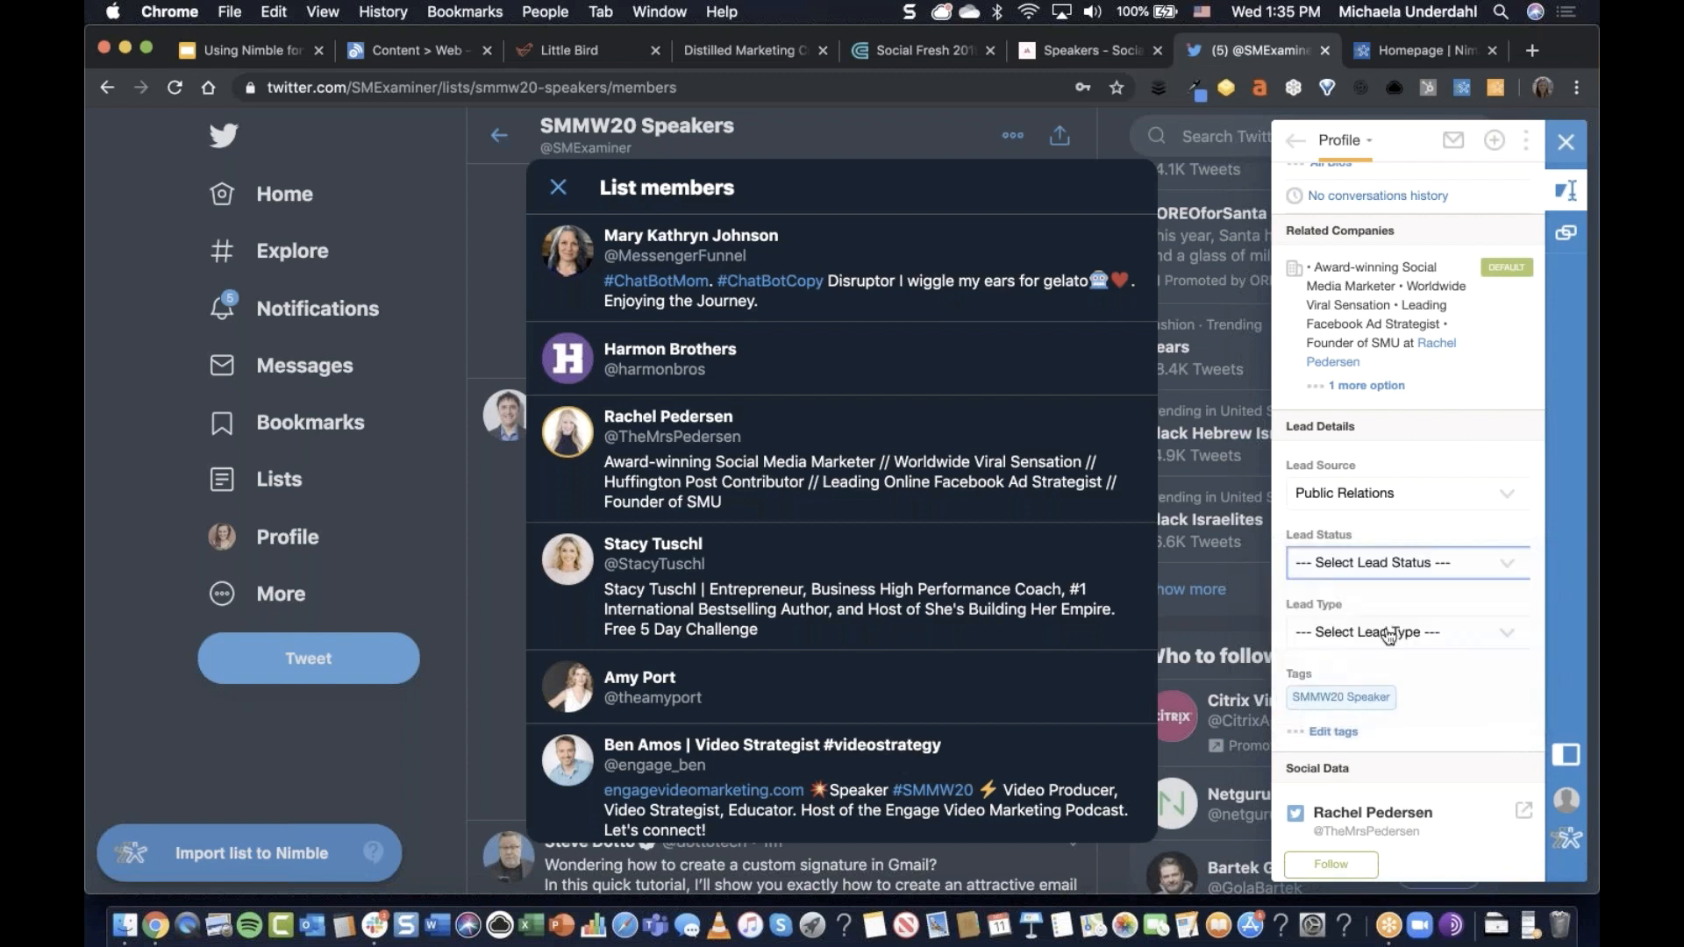
{"action": "left_click", "coordinate": [1389, 633]}
{"action": "left_click", "coordinate": [1379, 765]}
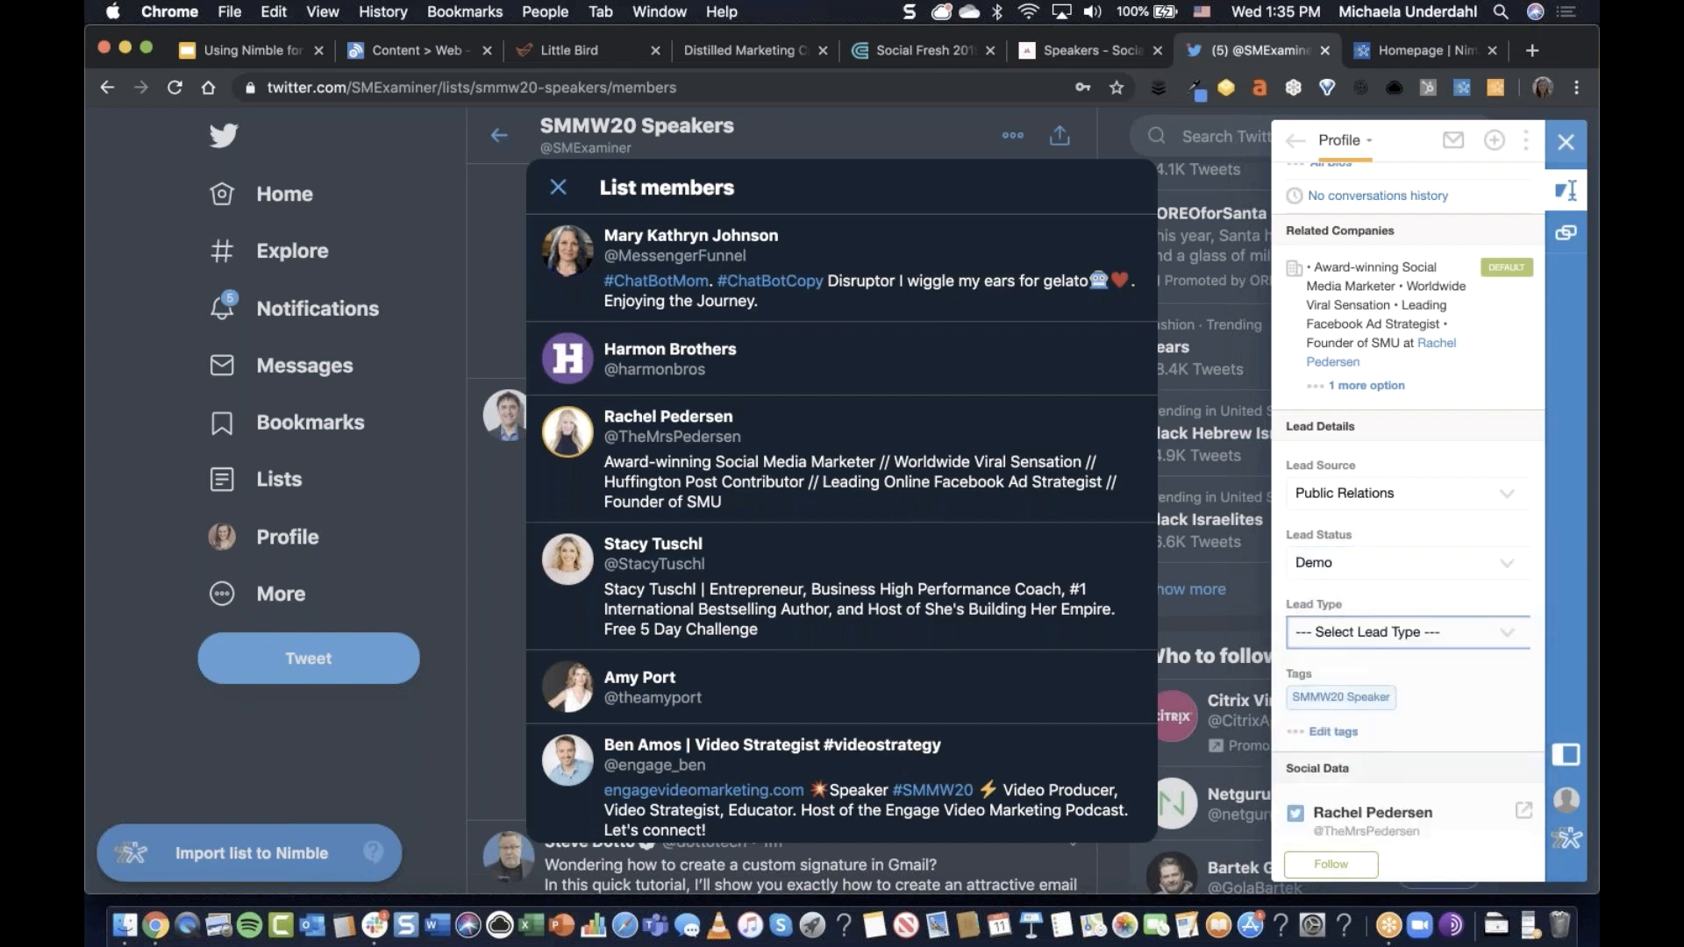
Follow the speaker on Twitter from the contact's social data, and review the Smart Summary before returning to the contact list.
{"action": "scroll", "coordinate": [1404, 712], "scroll_direction": "down", "scroll_amount": 1}
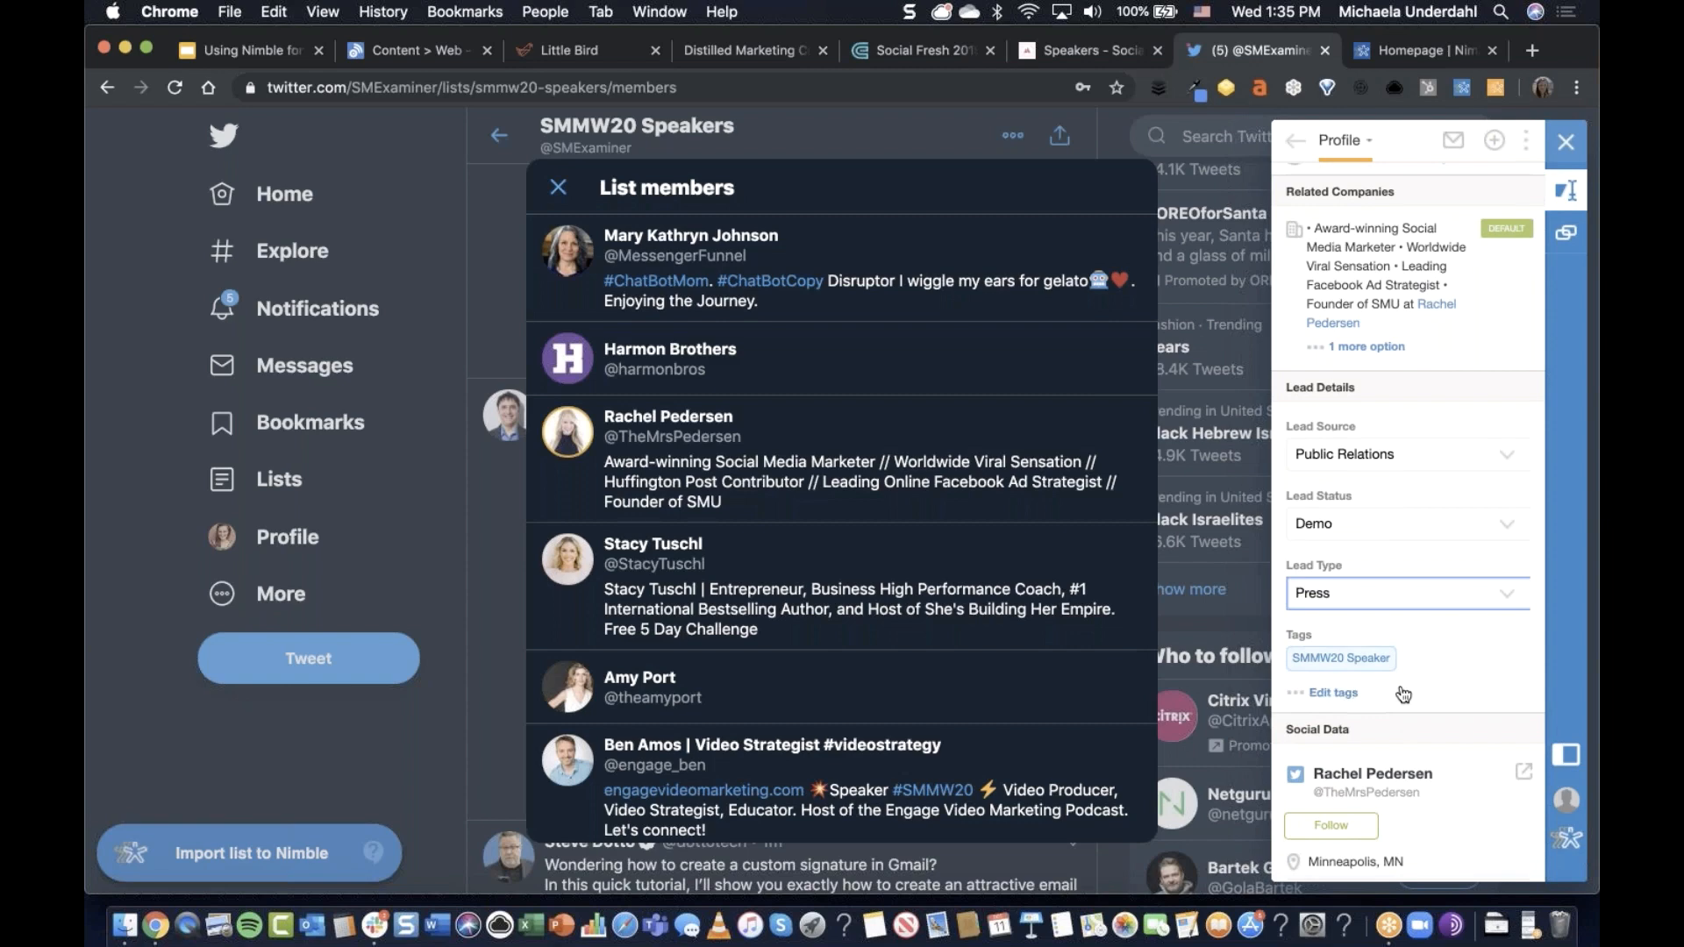
{"action": "scroll", "coordinate": [1404, 702], "scroll_direction": "down", "scroll_amount": 4}
{"action": "left_click", "coordinate": [1351, 656]}
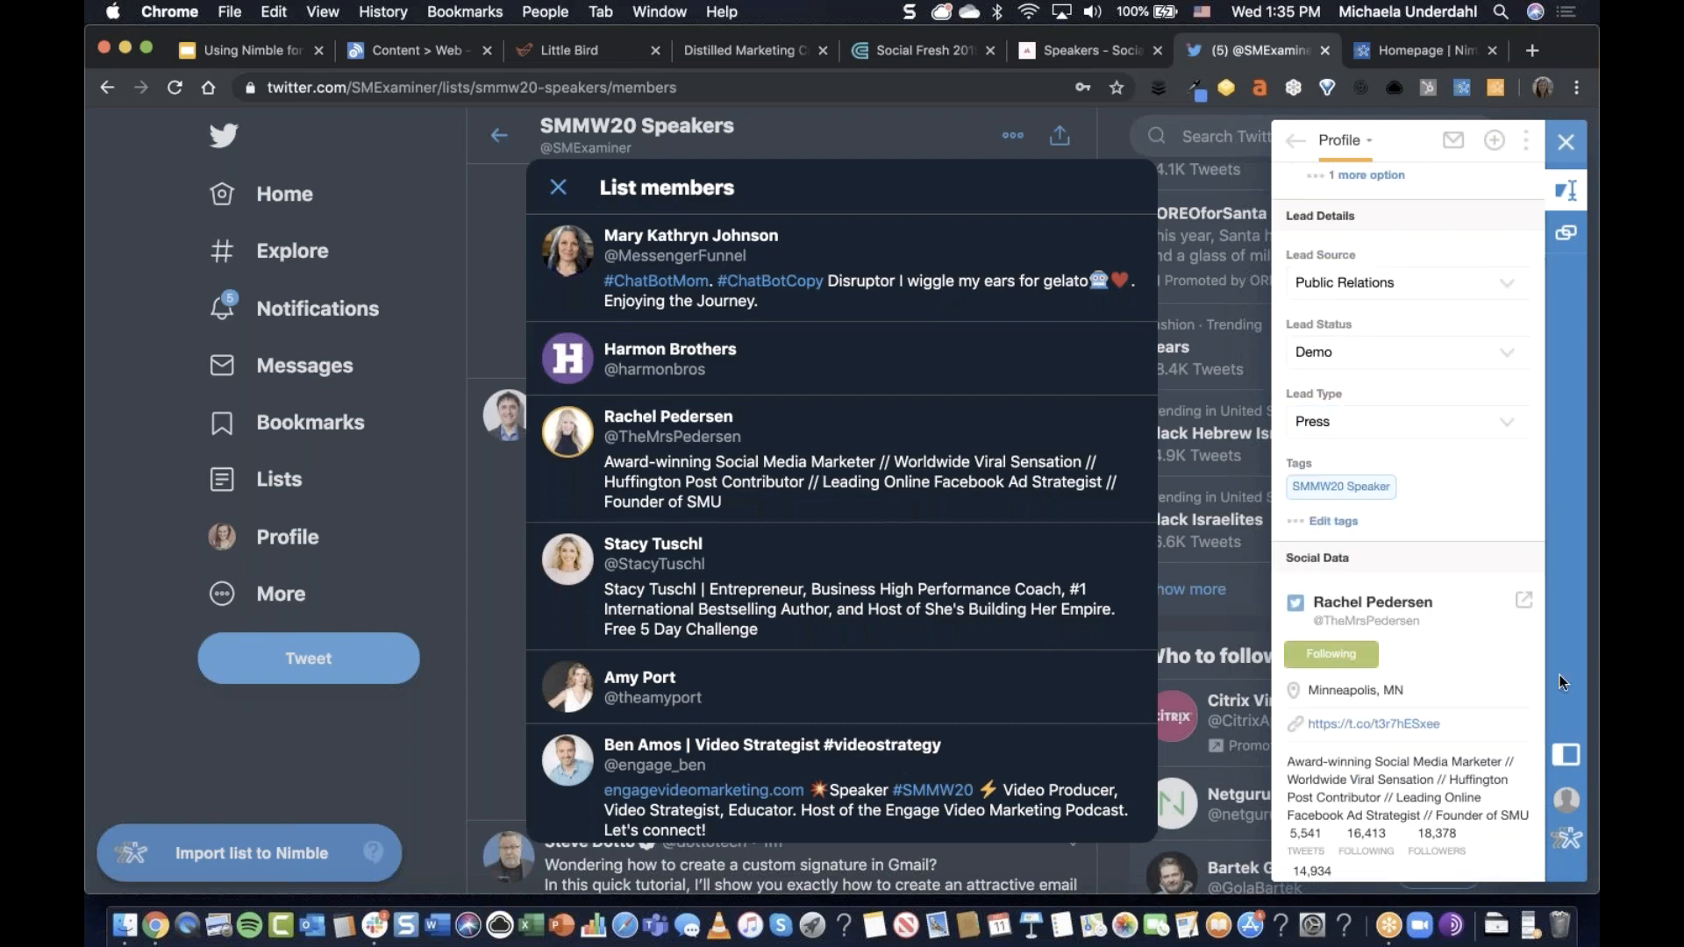
{"action": "scroll", "coordinate": [1454, 668], "scroll_direction": "down", "scroll_amount": 10}
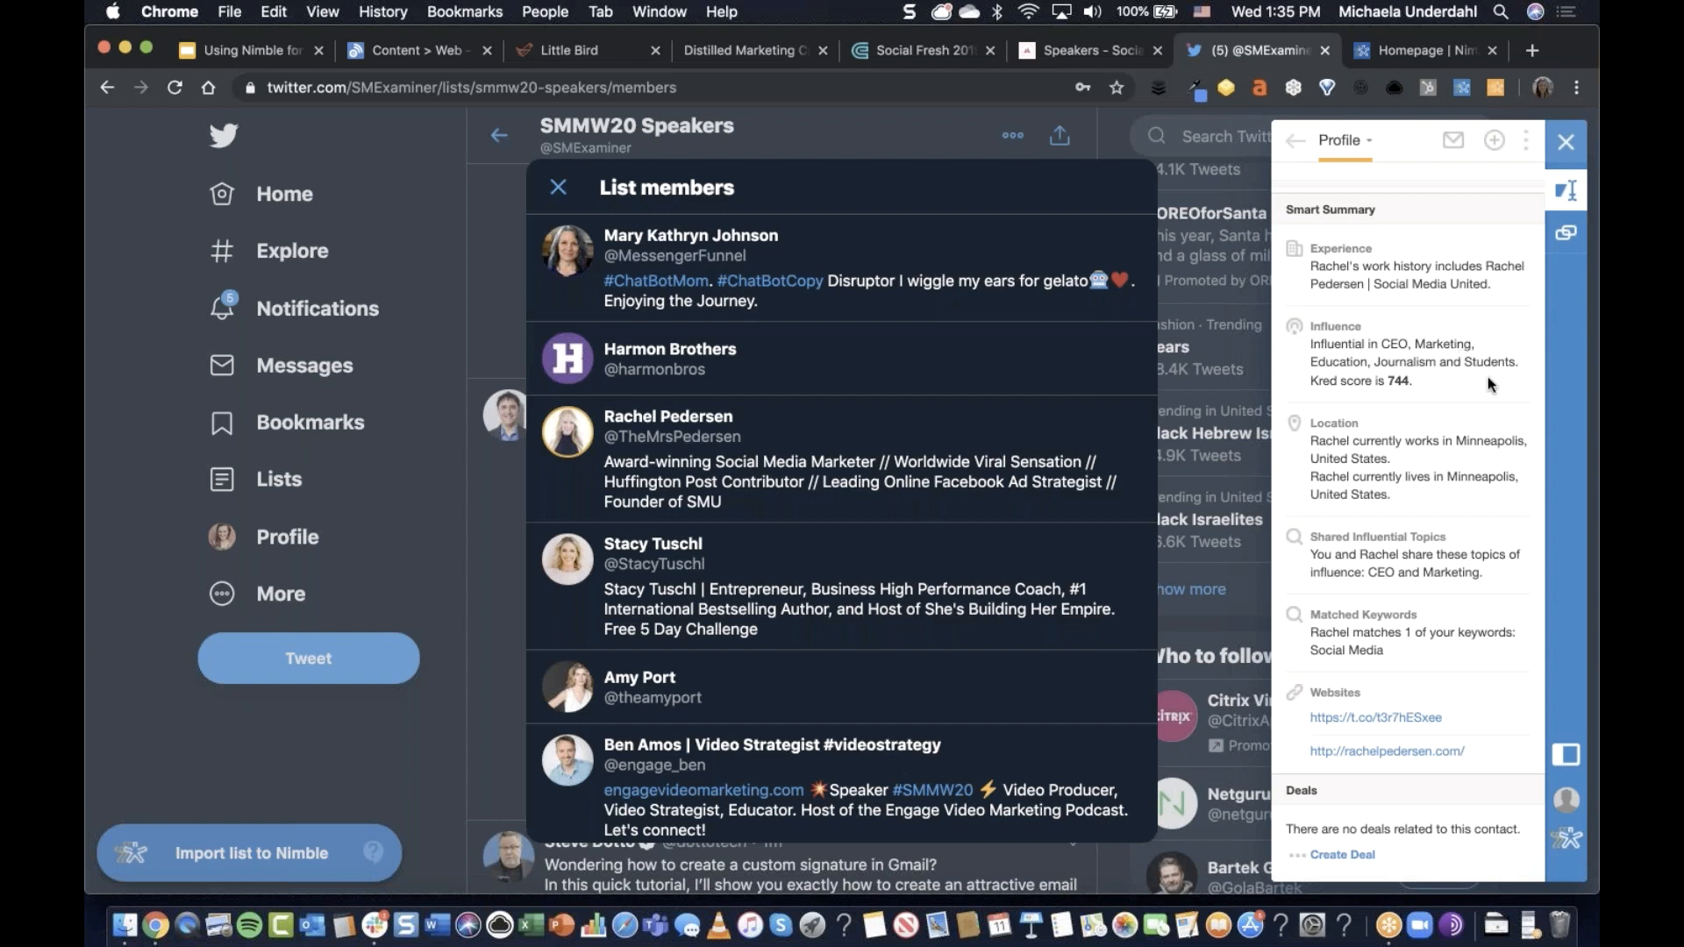
{"action": "left_click", "coordinate": [1297, 145]}
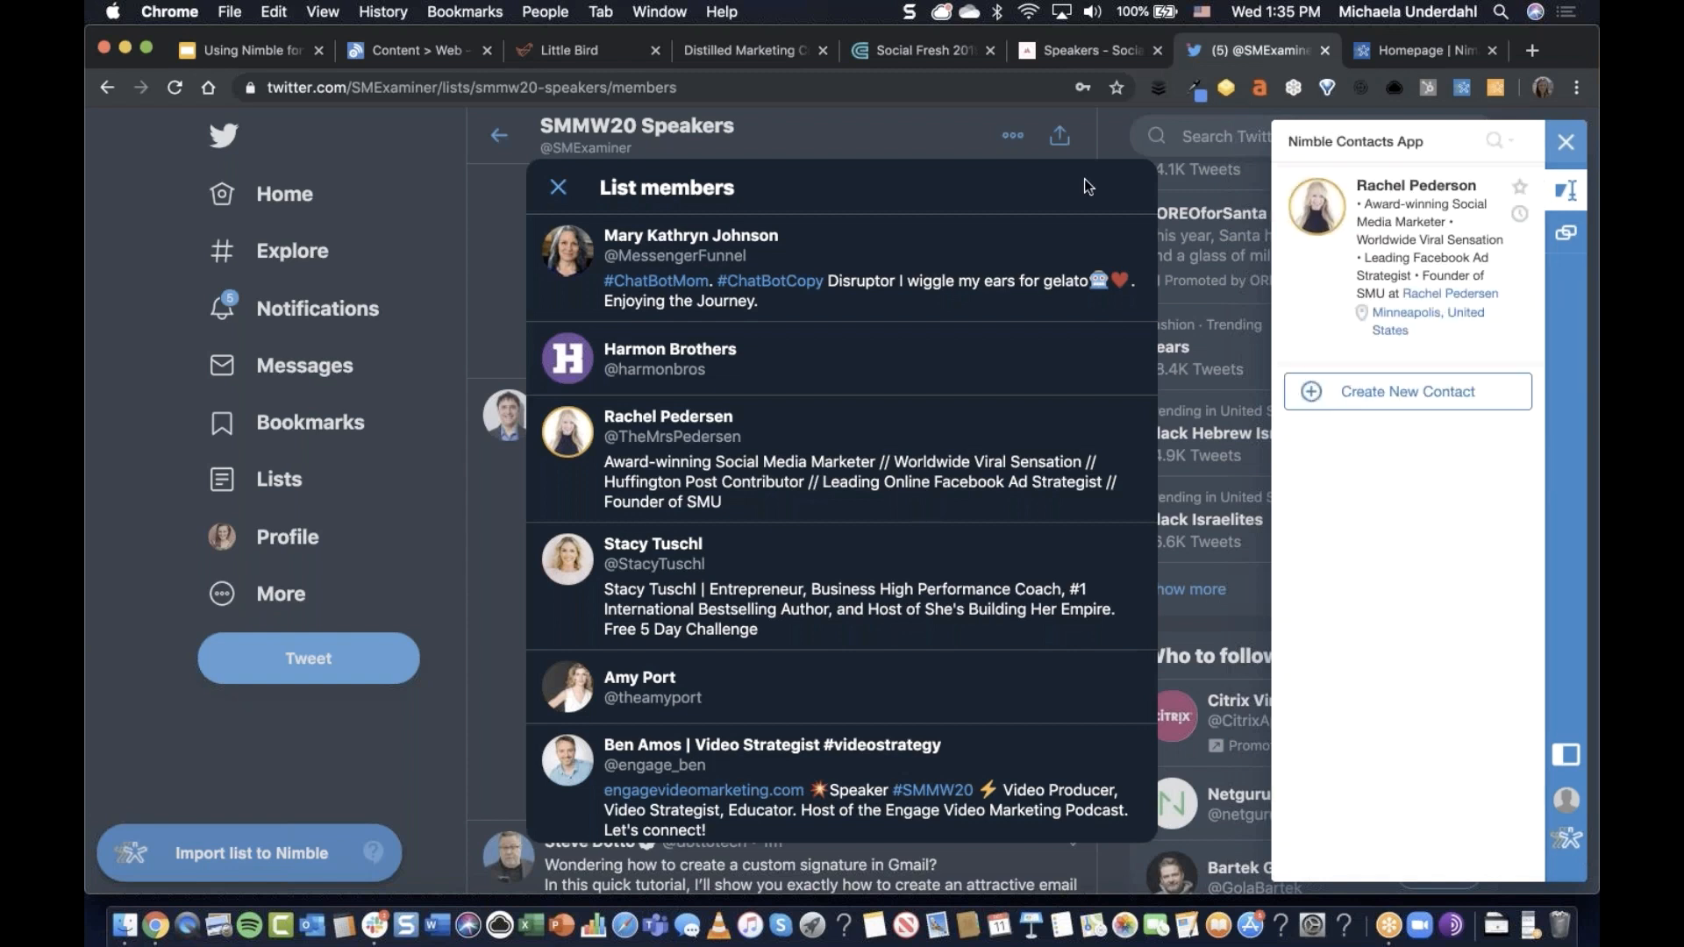
Close the list members and the Nimble extension, and import the SMMW20 Speakers Twitter list into Nimble with the suggested tag.
{"action": "left_click", "coordinate": [558, 187]}
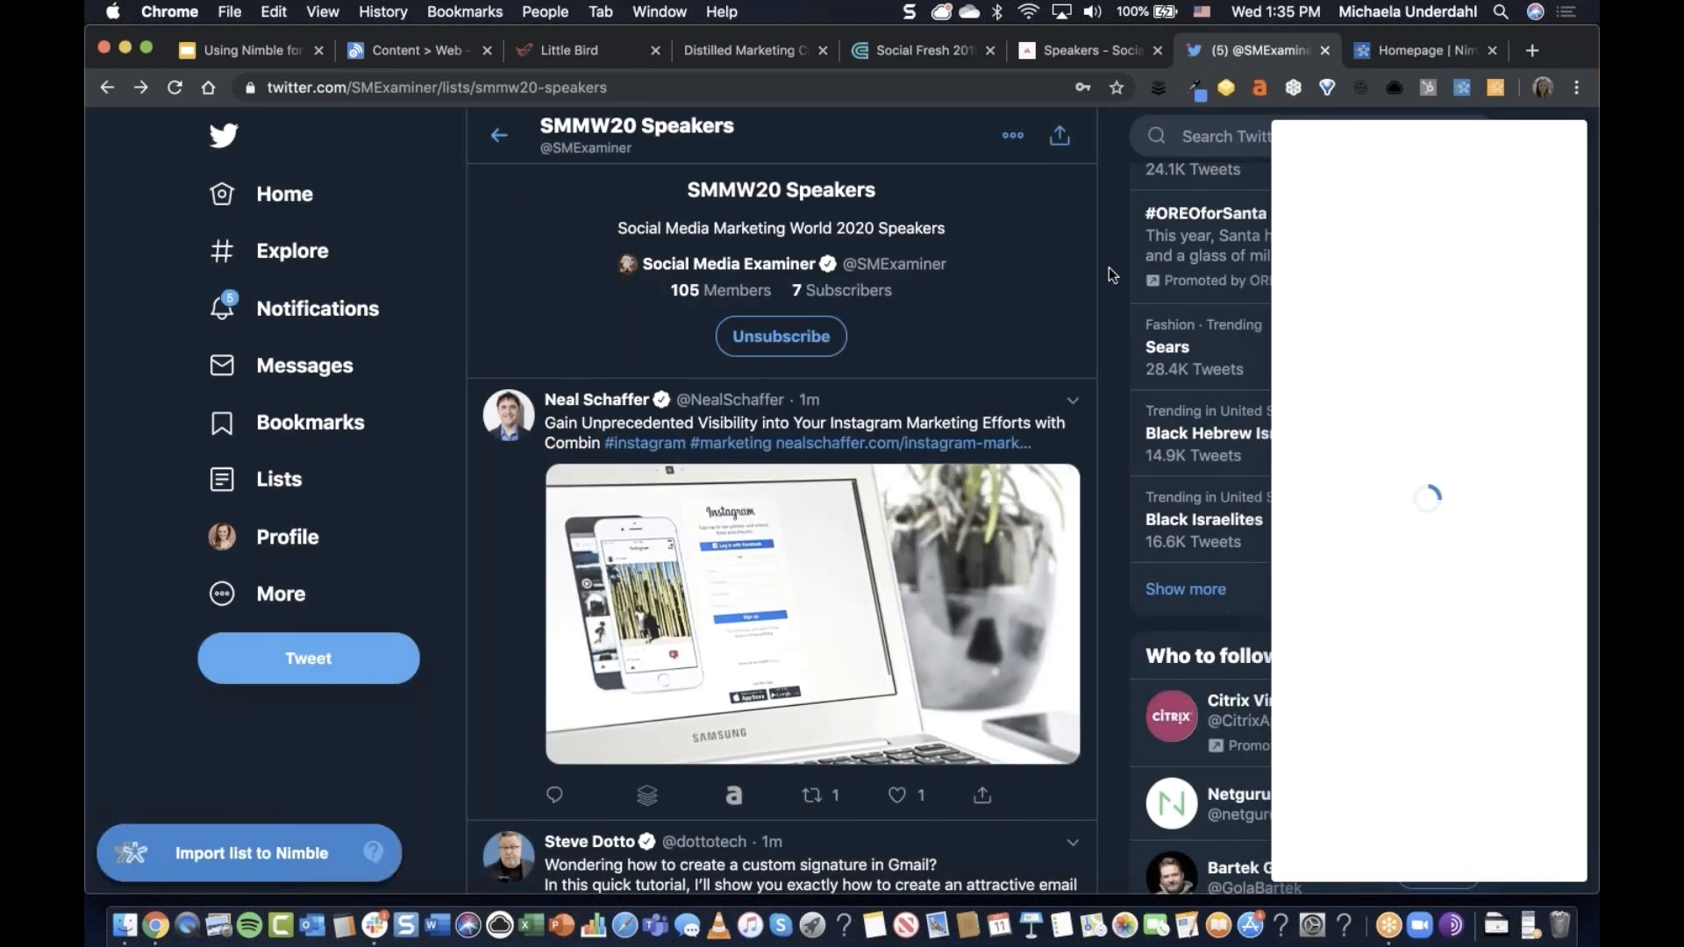
{"action": "left_click", "coordinate": [1461, 90]}
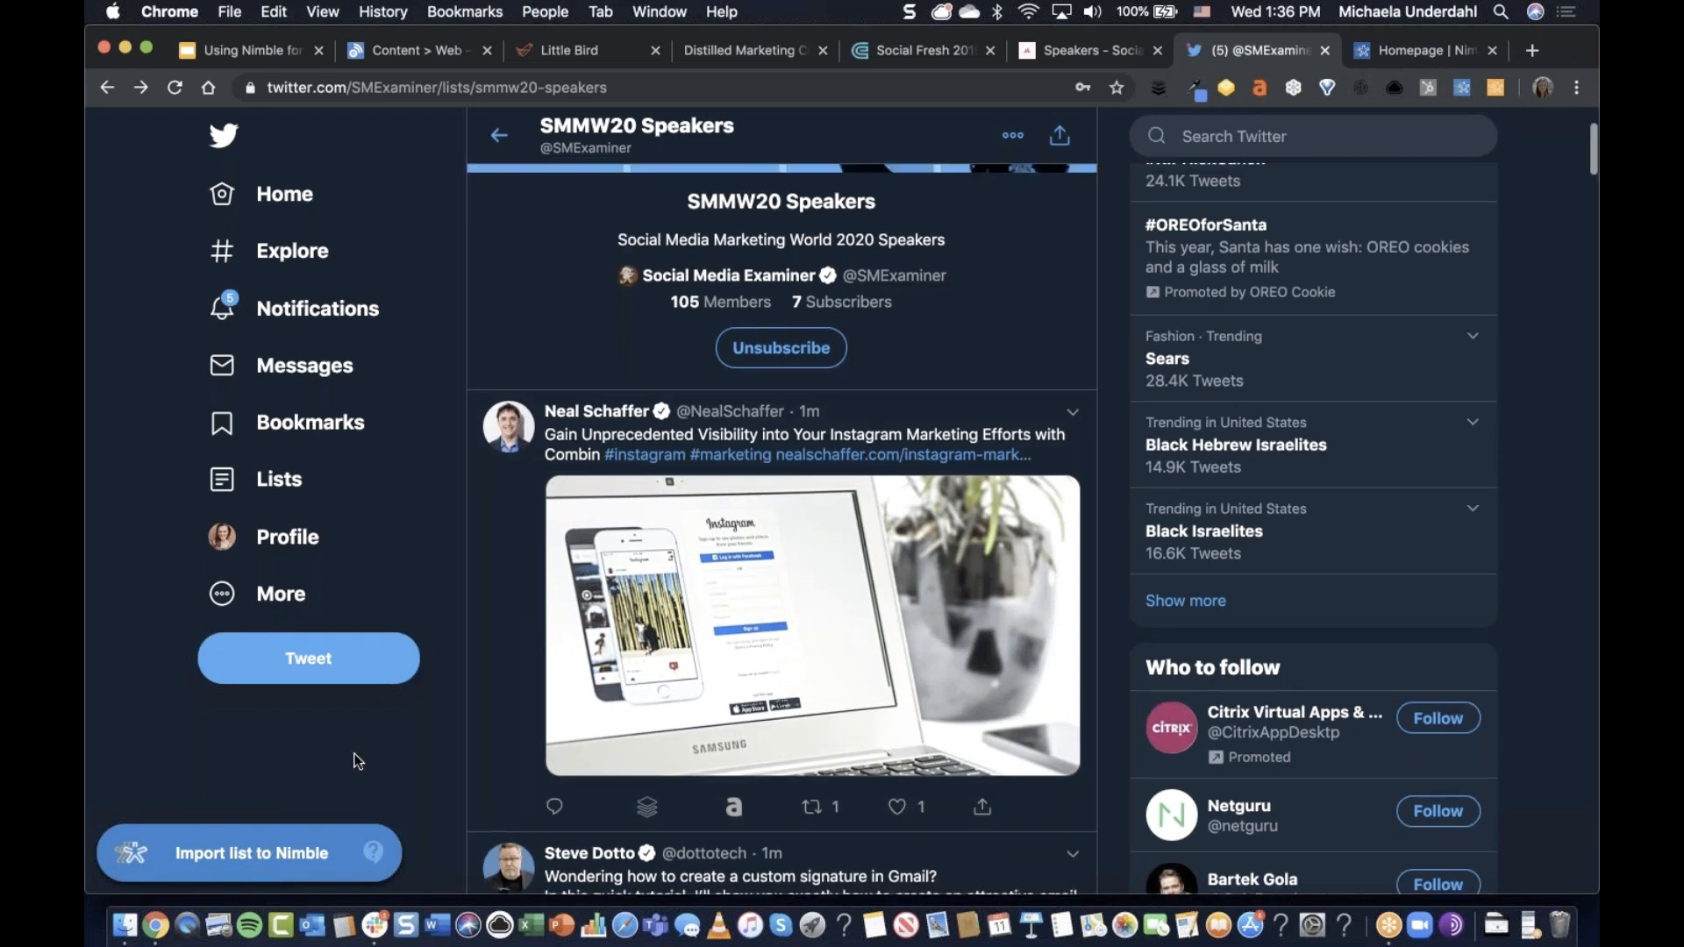
{"action": "left_click", "coordinate": [262, 862]}
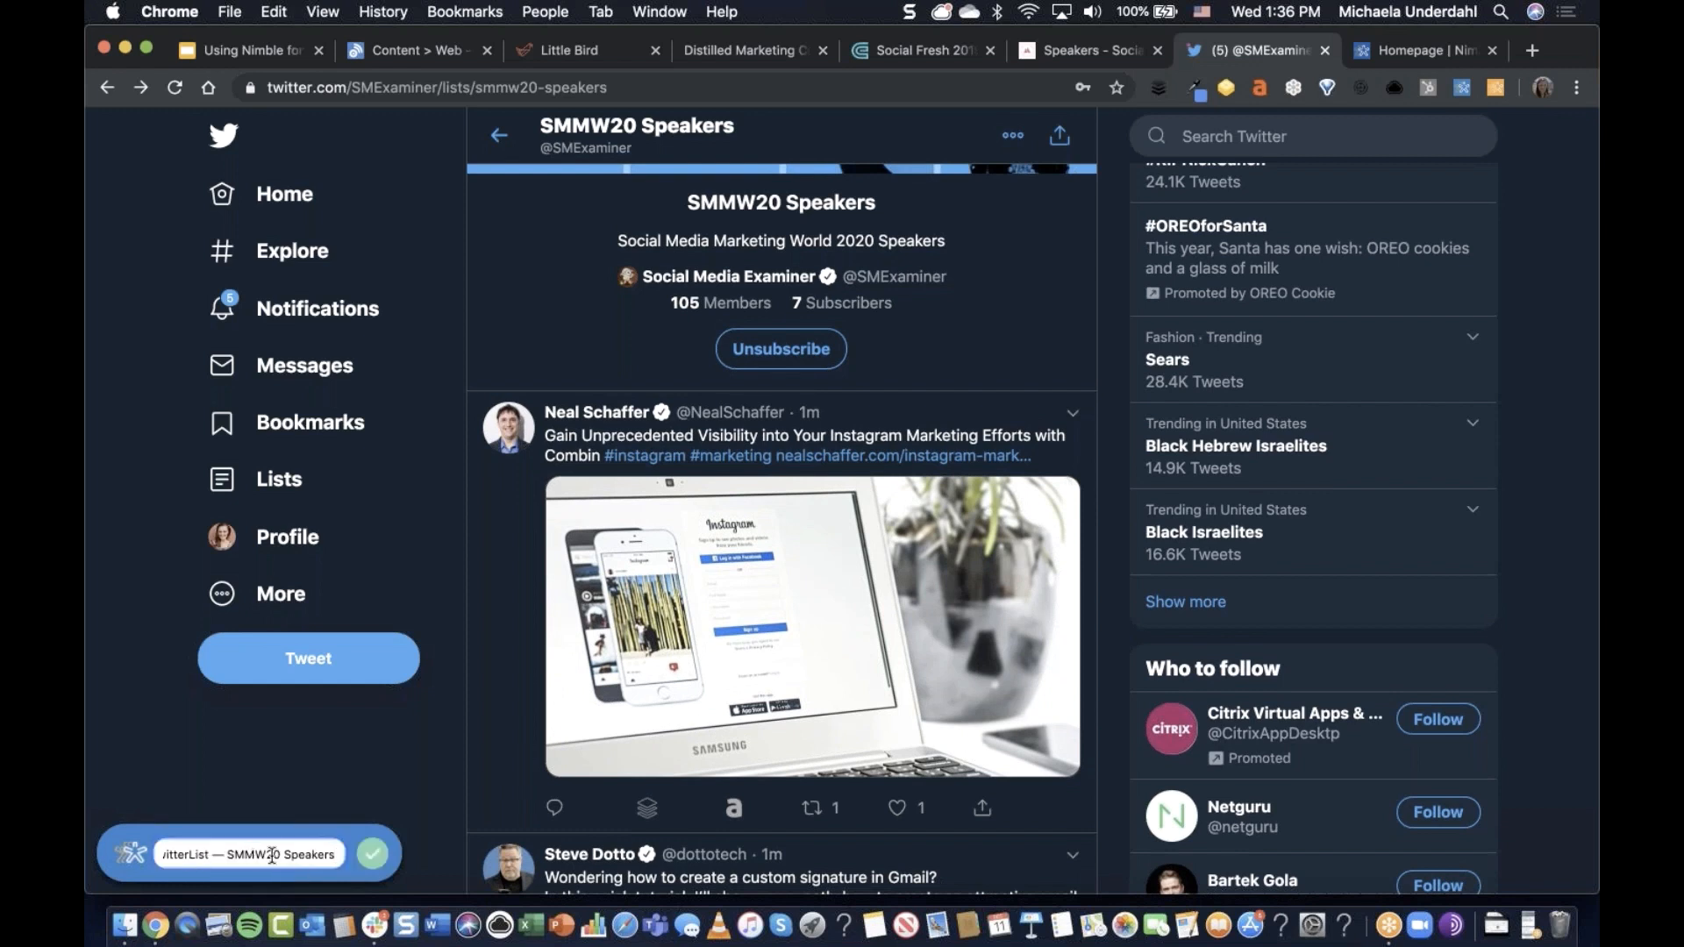
{"action": "left_click", "coordinate": [375, 860]}
Look through the members of the SMMW20 Speakers list and close the member list.
{"action": "left_click", "coordinate": [715, 307]}
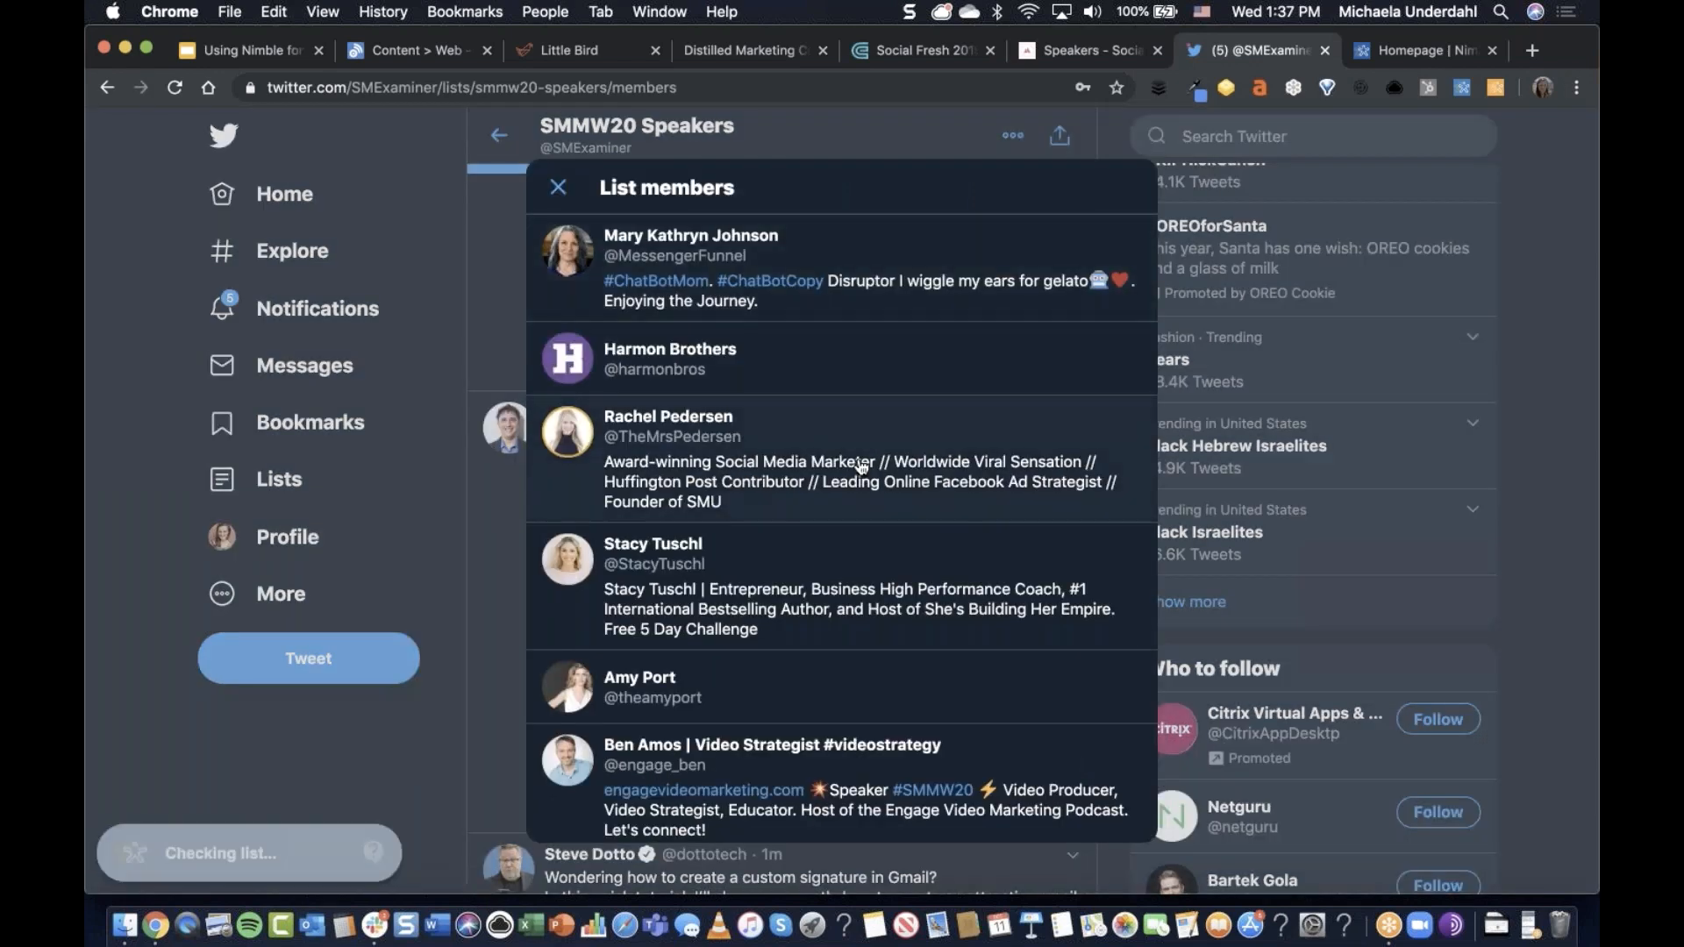
{"action": "scroll", "coordinate": [862, 465], "scroll_direction": "down", "scroll_amount": 15}
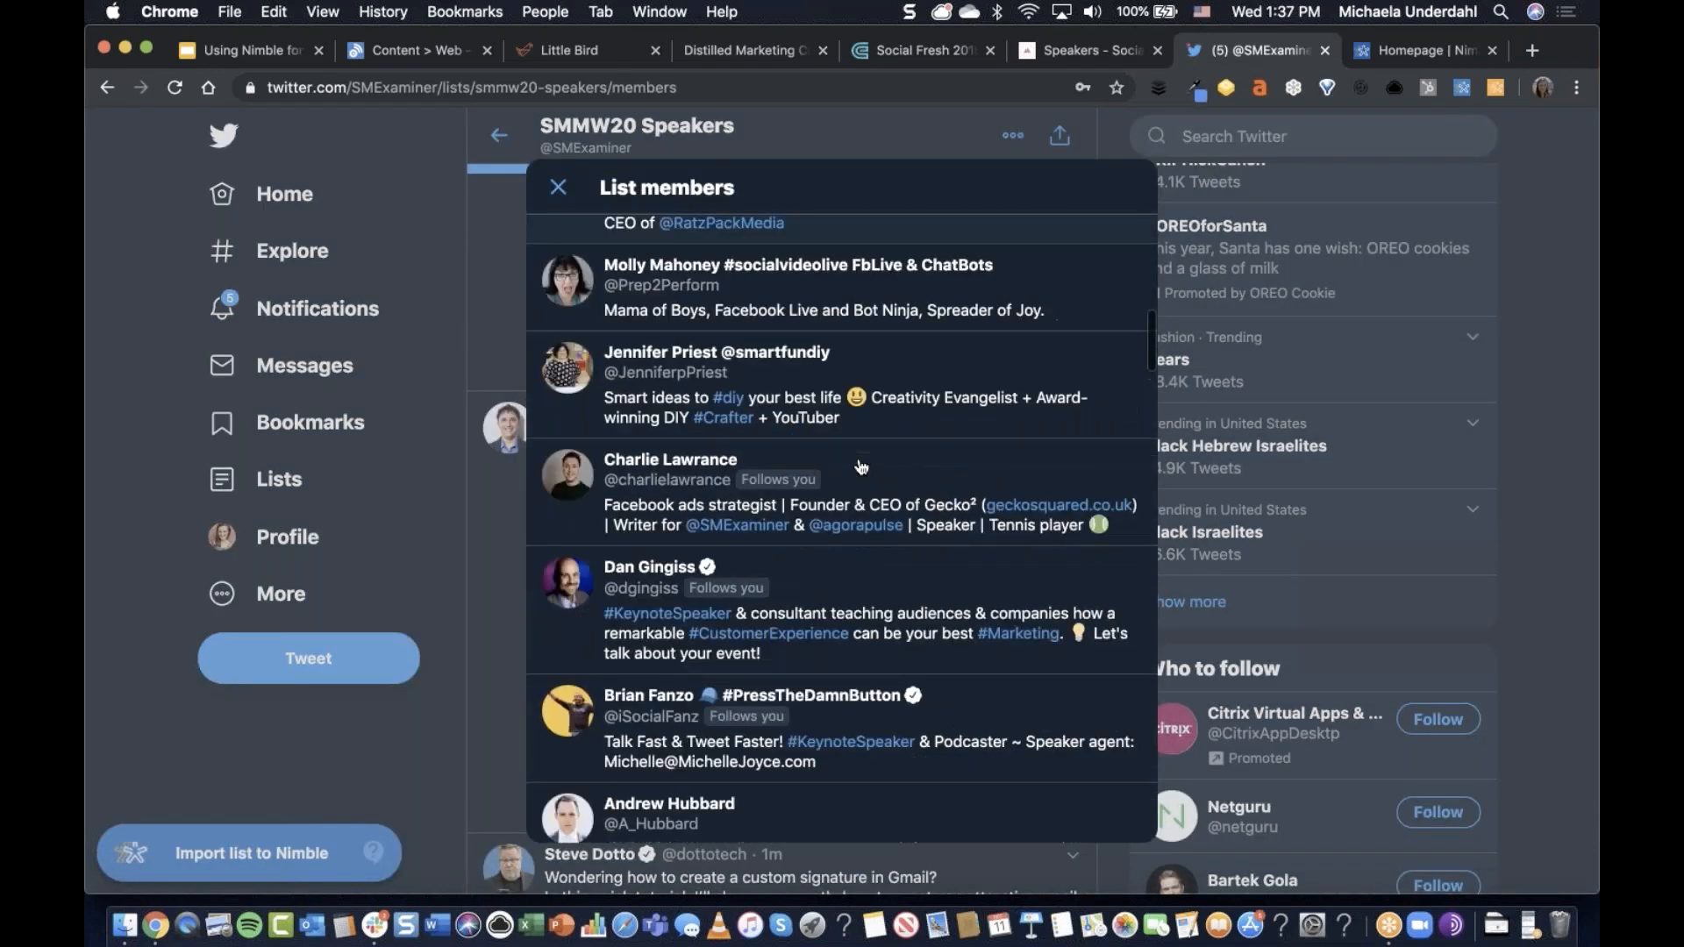
{"action": "scroll", "coordinate": [861, 466], "scroll_direction": "up", "scroll_amount": 3}
{"action": "scroll", "coordinate": [861, 466], "scroll_direction": "down", "scroll_amount": 1}
{"action": "scroll", "coordinate": [861, 465], "scroll_direction": "down", "scroll_amount": 1}
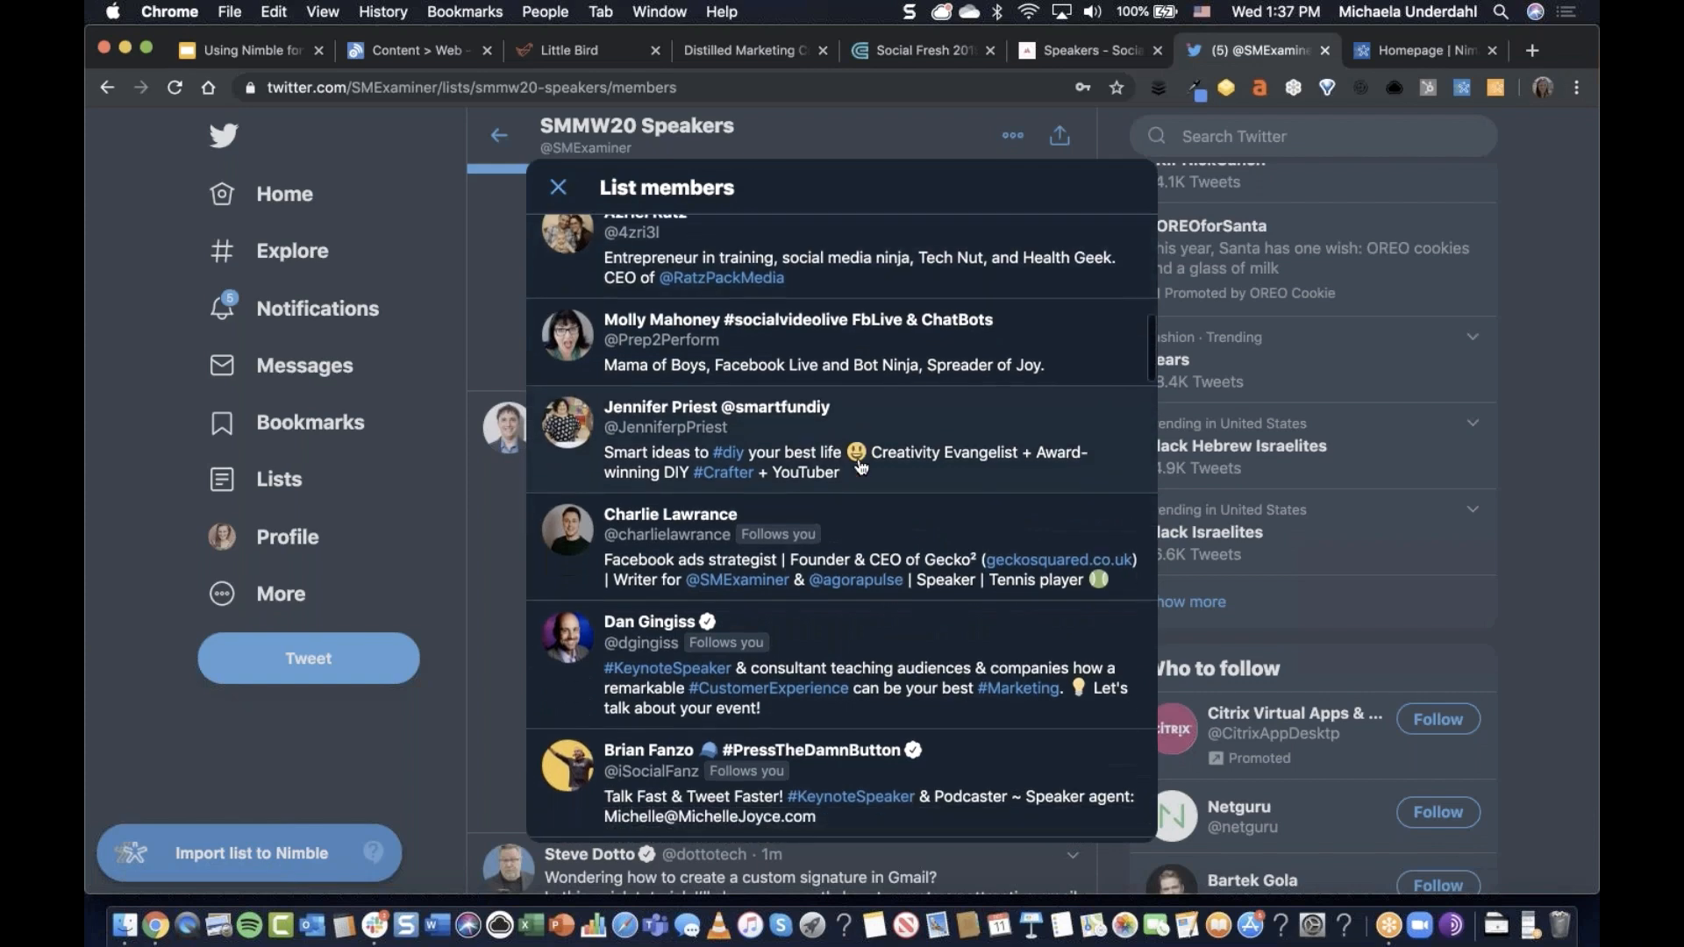
{"action": "scroll", "coordinate": [861, 465], "scroll_direction": "up", "scroll_amount": 1}
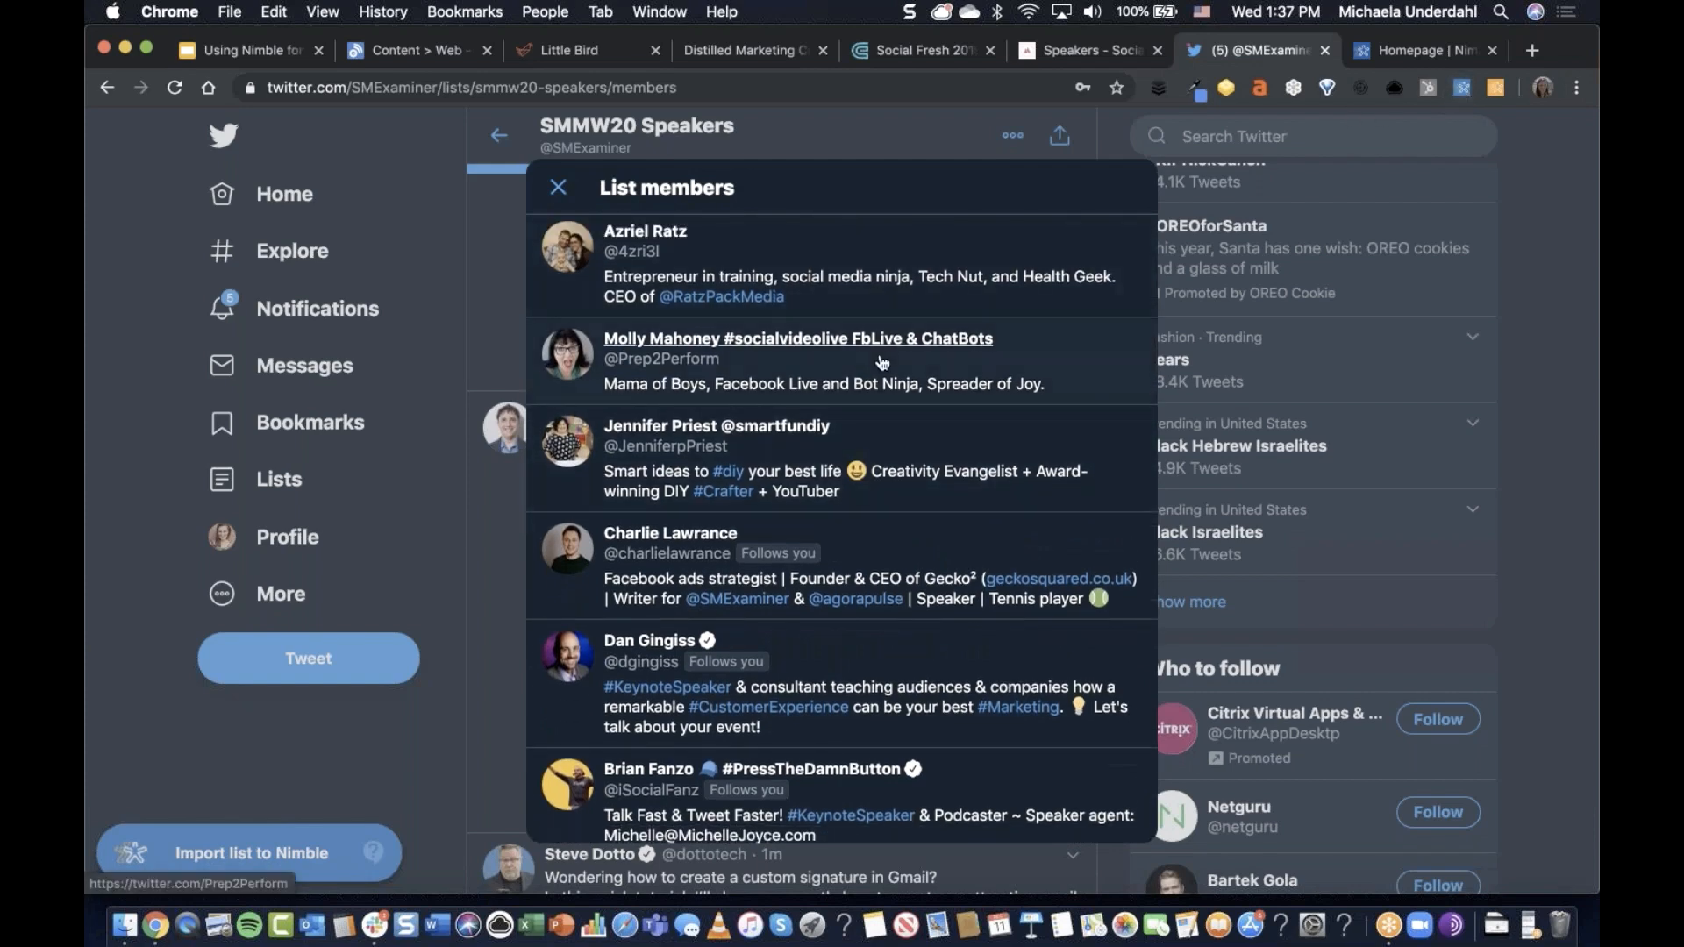
{"action": "scroll", "coordinate": [881, 363], "scroll_direction": "down", "scroll_amount": 3}
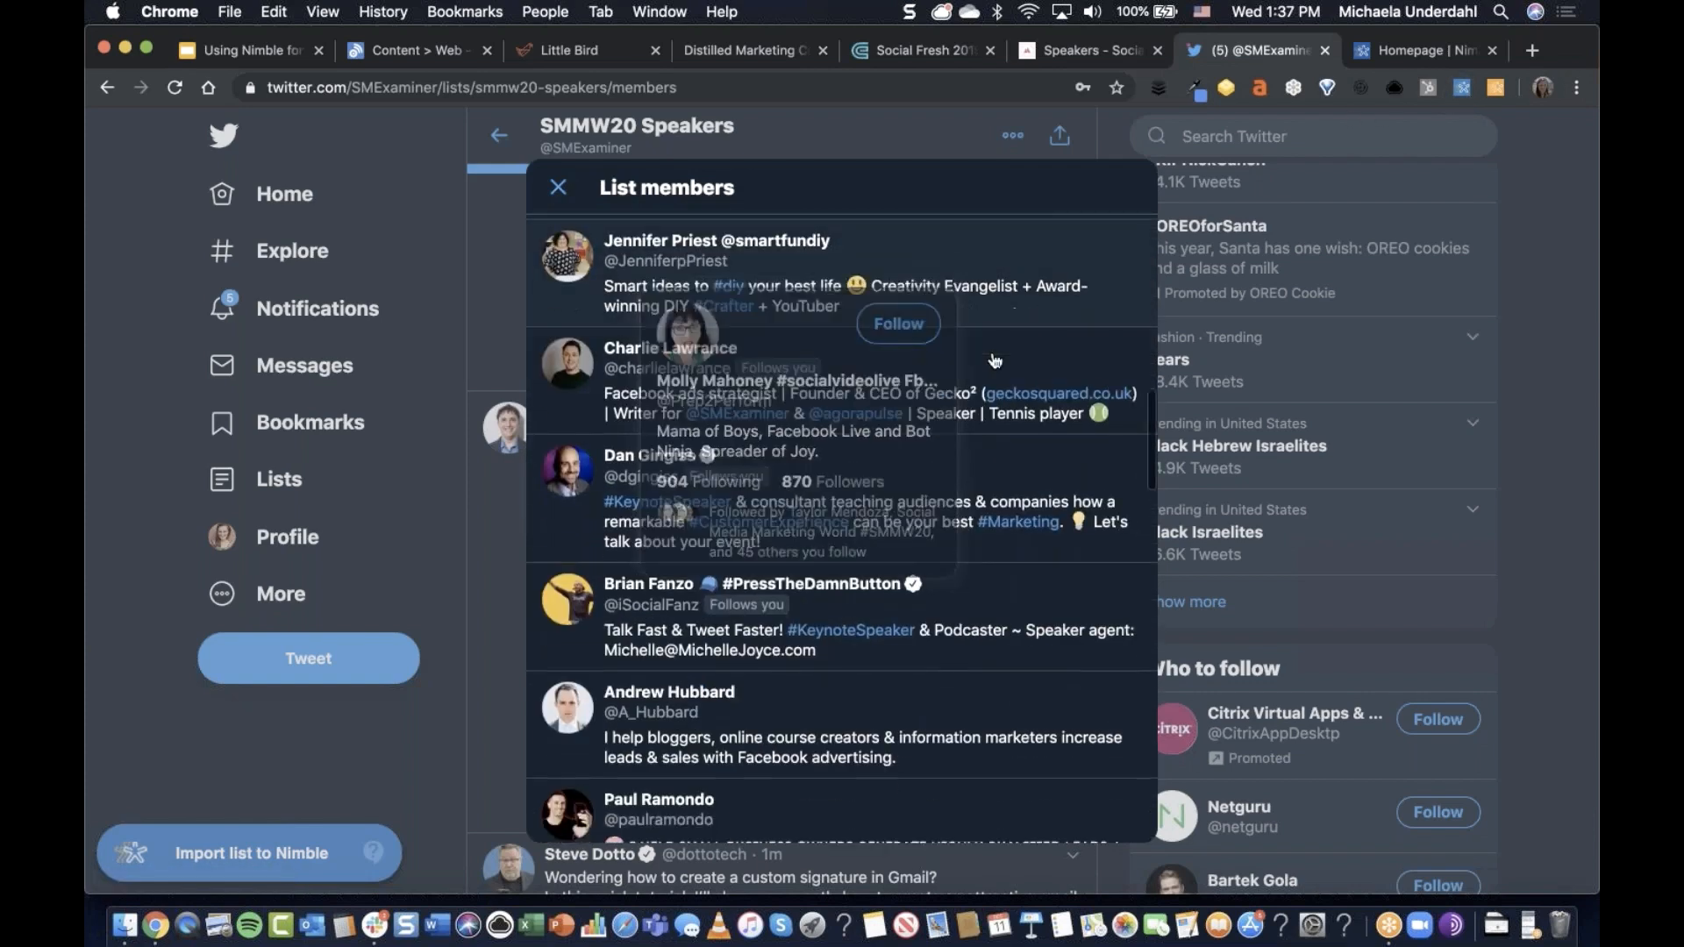
{"action": "scroll", "coordinate": [993, 360], "scroll_direction": "down", "scroll_amount": 1}
{"action": "scroll", "coordinate": [965, 368], "scroll_direction": "down", "scroll_amount": 3}
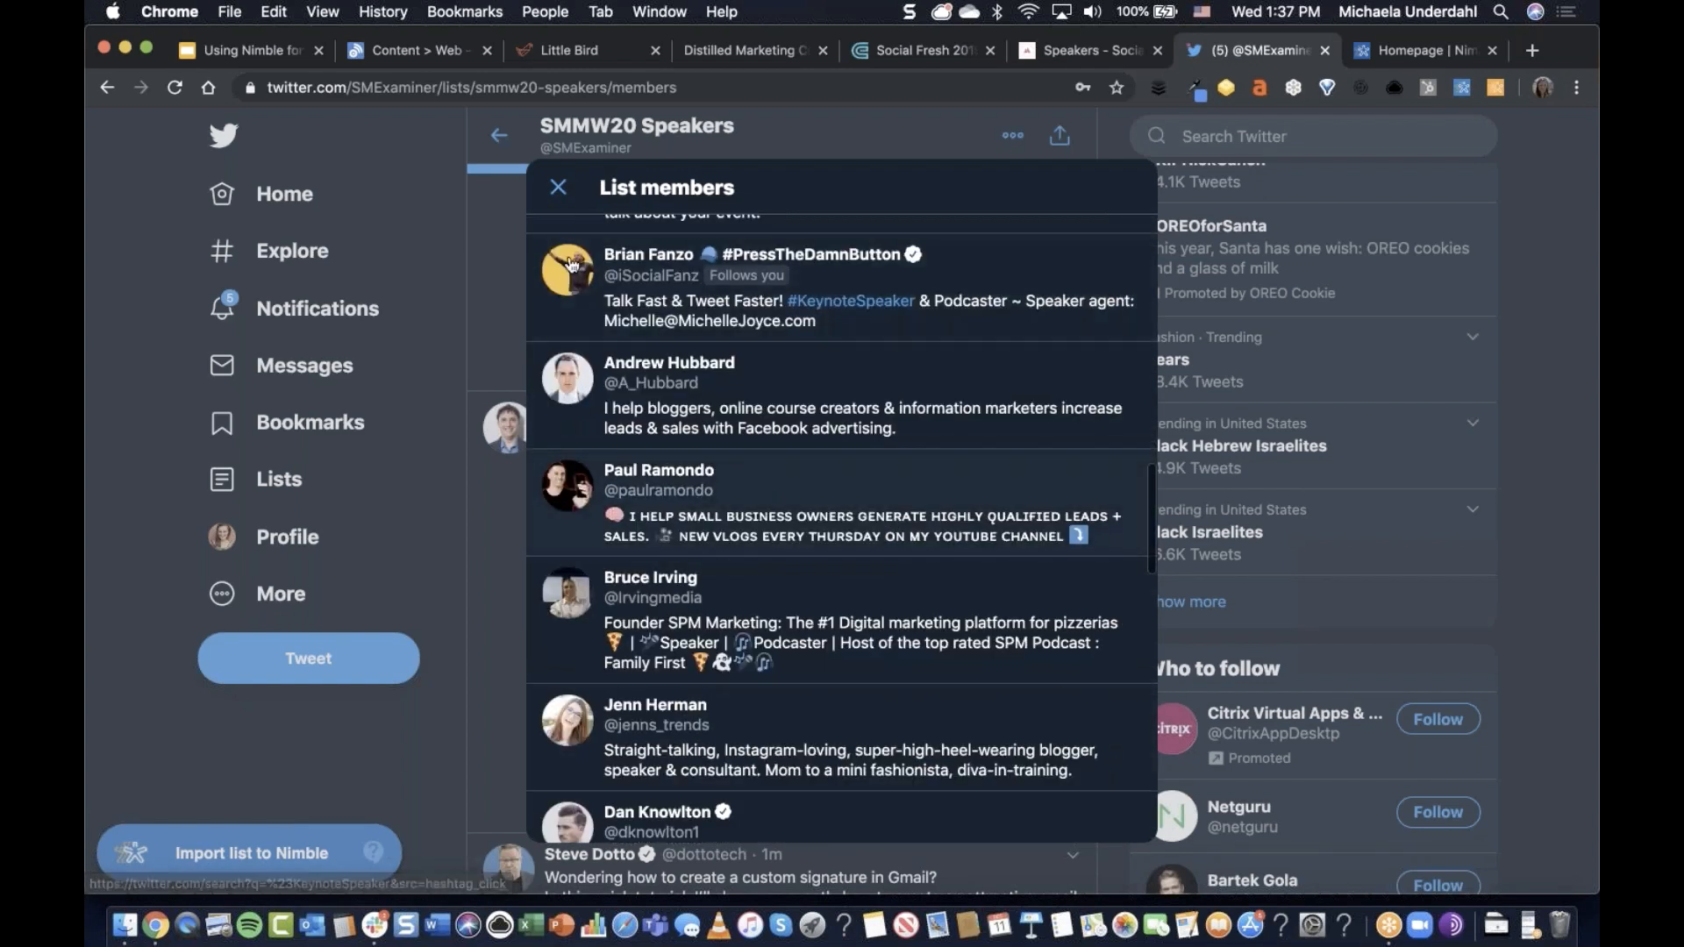
{"action": "key", "text": "Escape"}
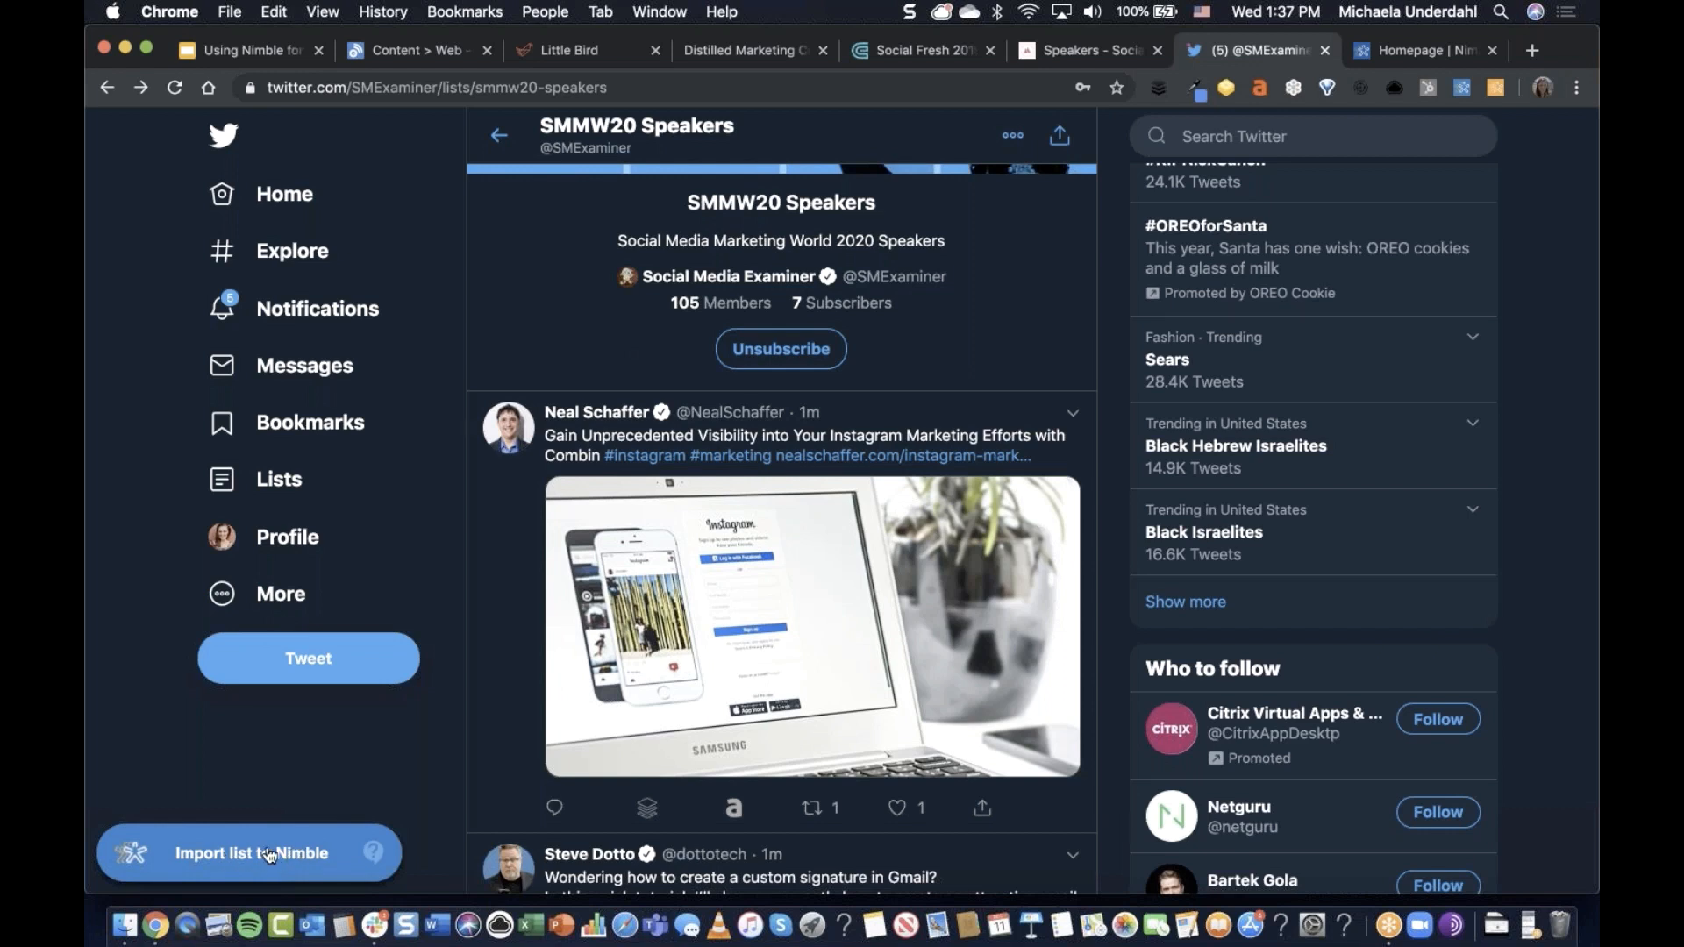
Close the Twitter page and open the PDCA Social president's page from the Agorapulse summit speakers.
{"action": "left_click", "coordinate": [1325, 51]}
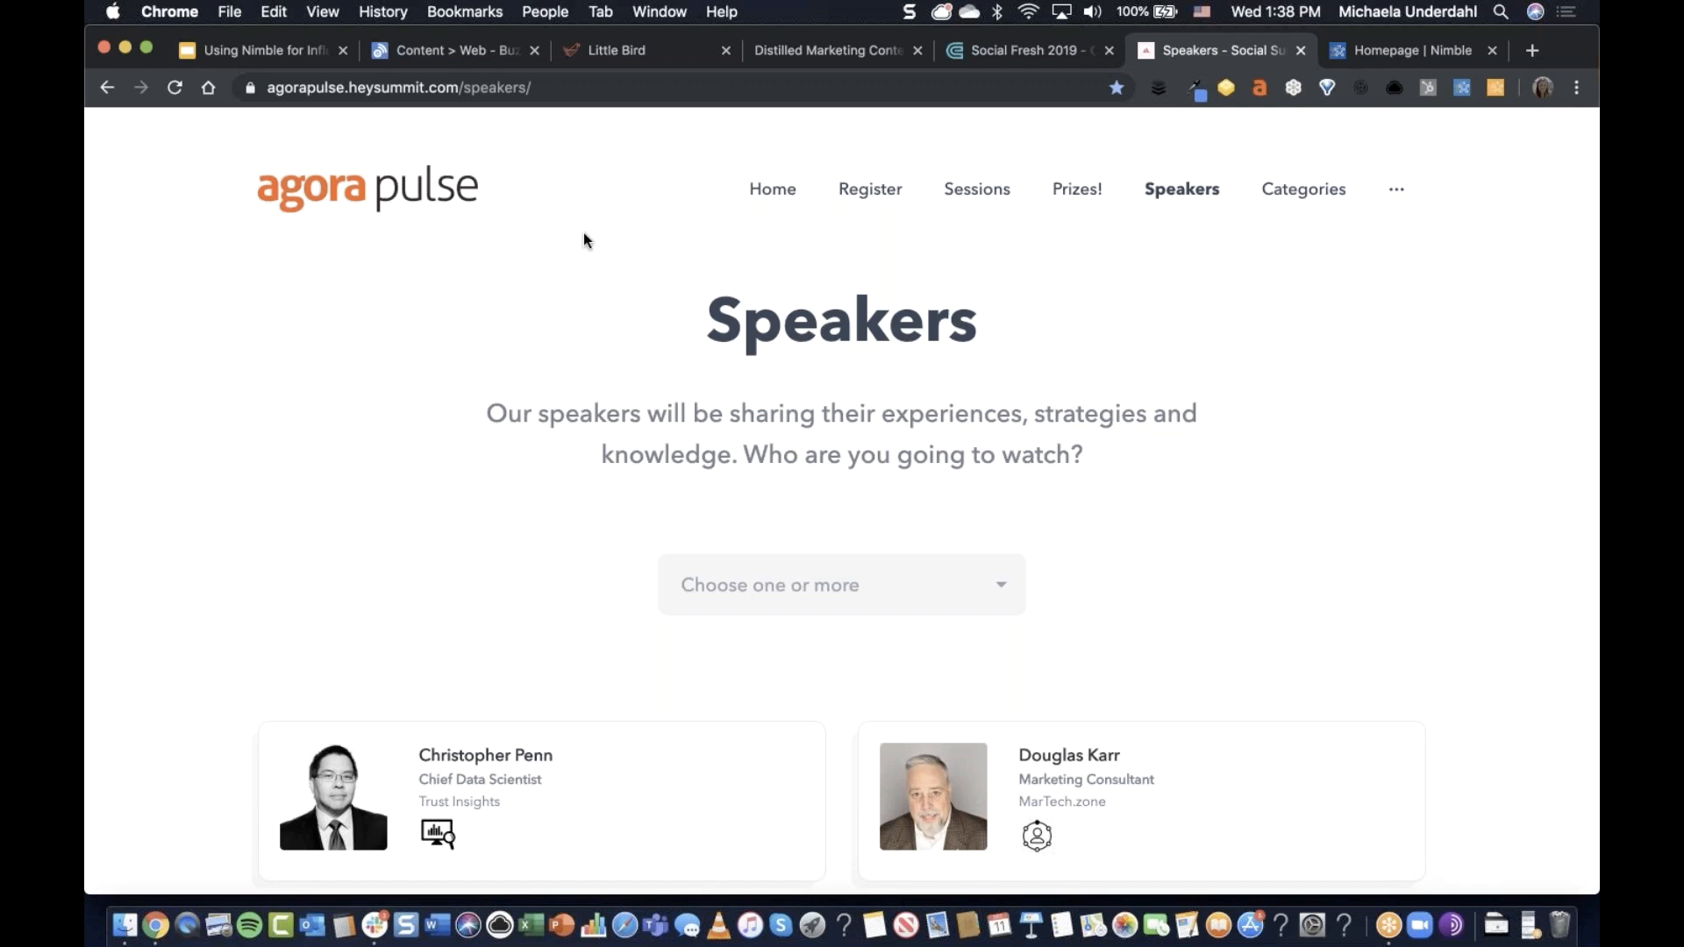
{"action": "scroll", "coordinate": [1344, 463], "scroll_direction": "down", "scroll_amount": 4}
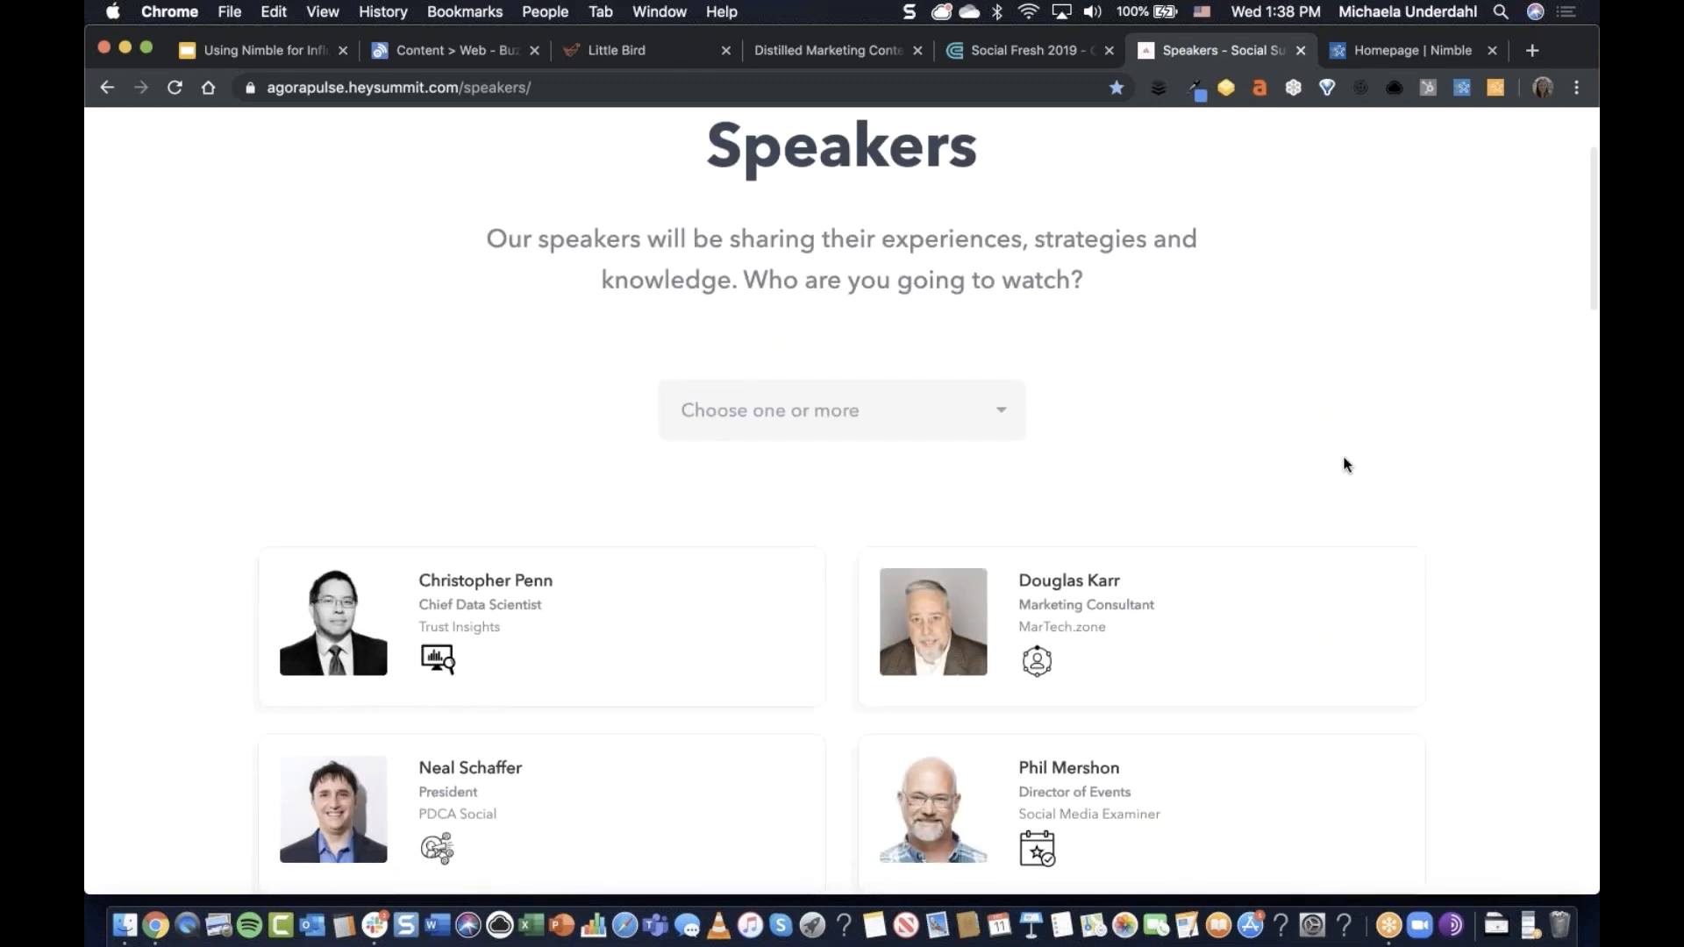
{"action": "scroll", "coordinate": [1346, 464], "scroll_direction": "down", "scroll_amount": 6}
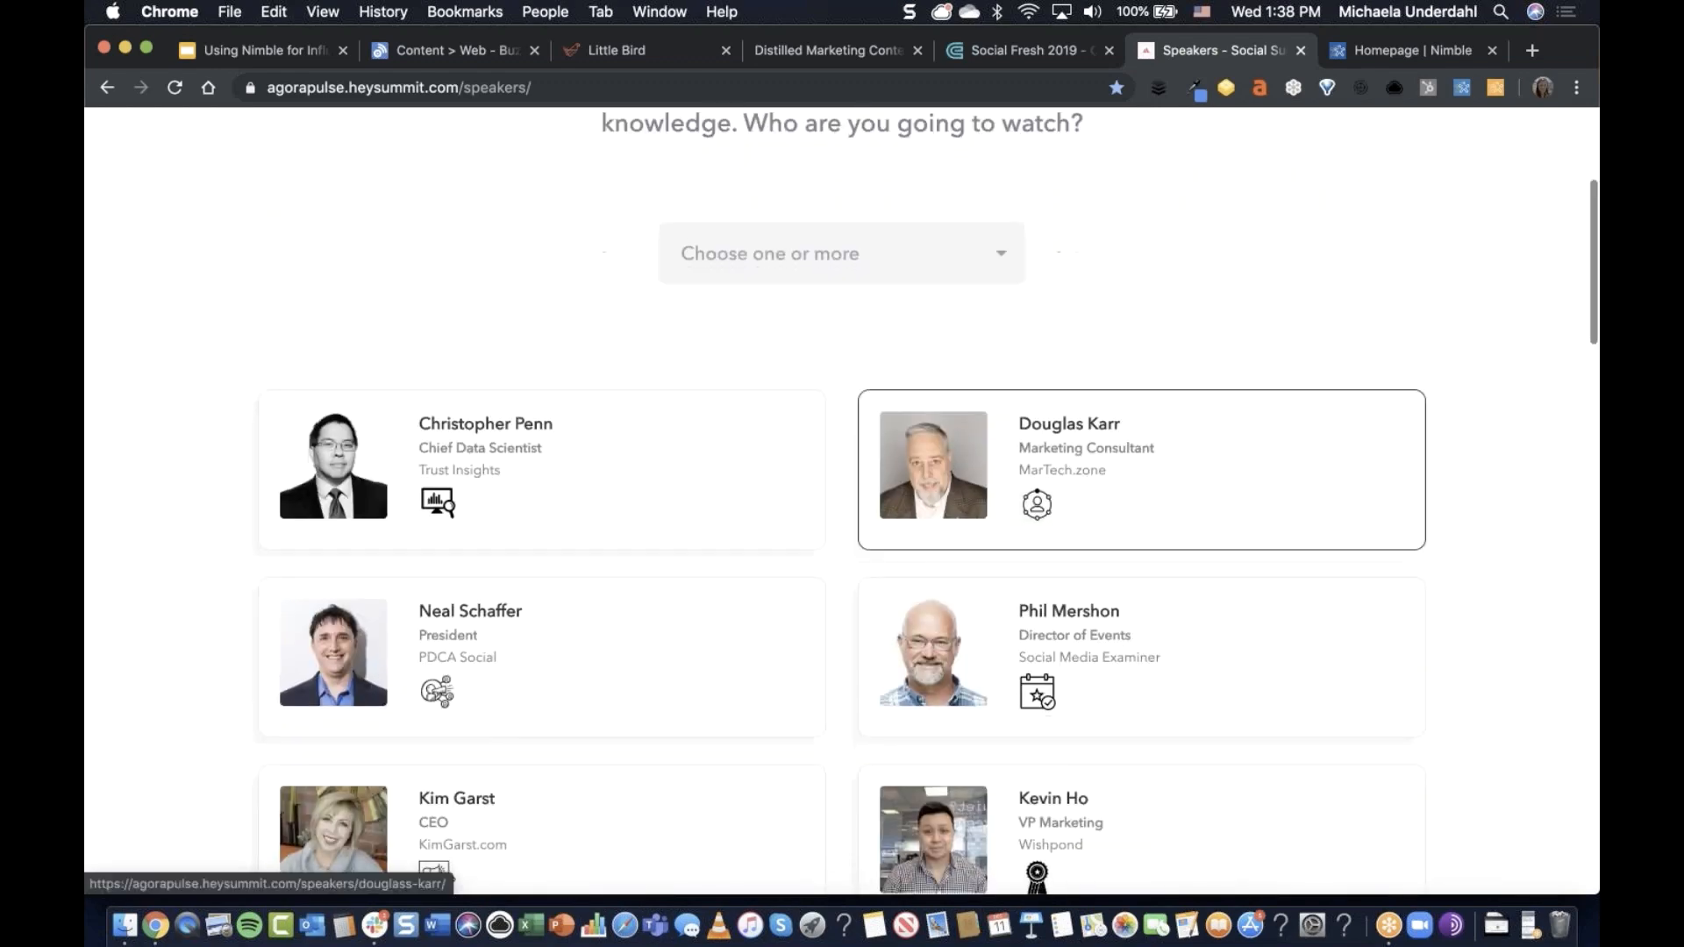
{"action": "scroll", "coordinate": [590, 465], "scroll_direction": "down", "scroll_amount": 3}
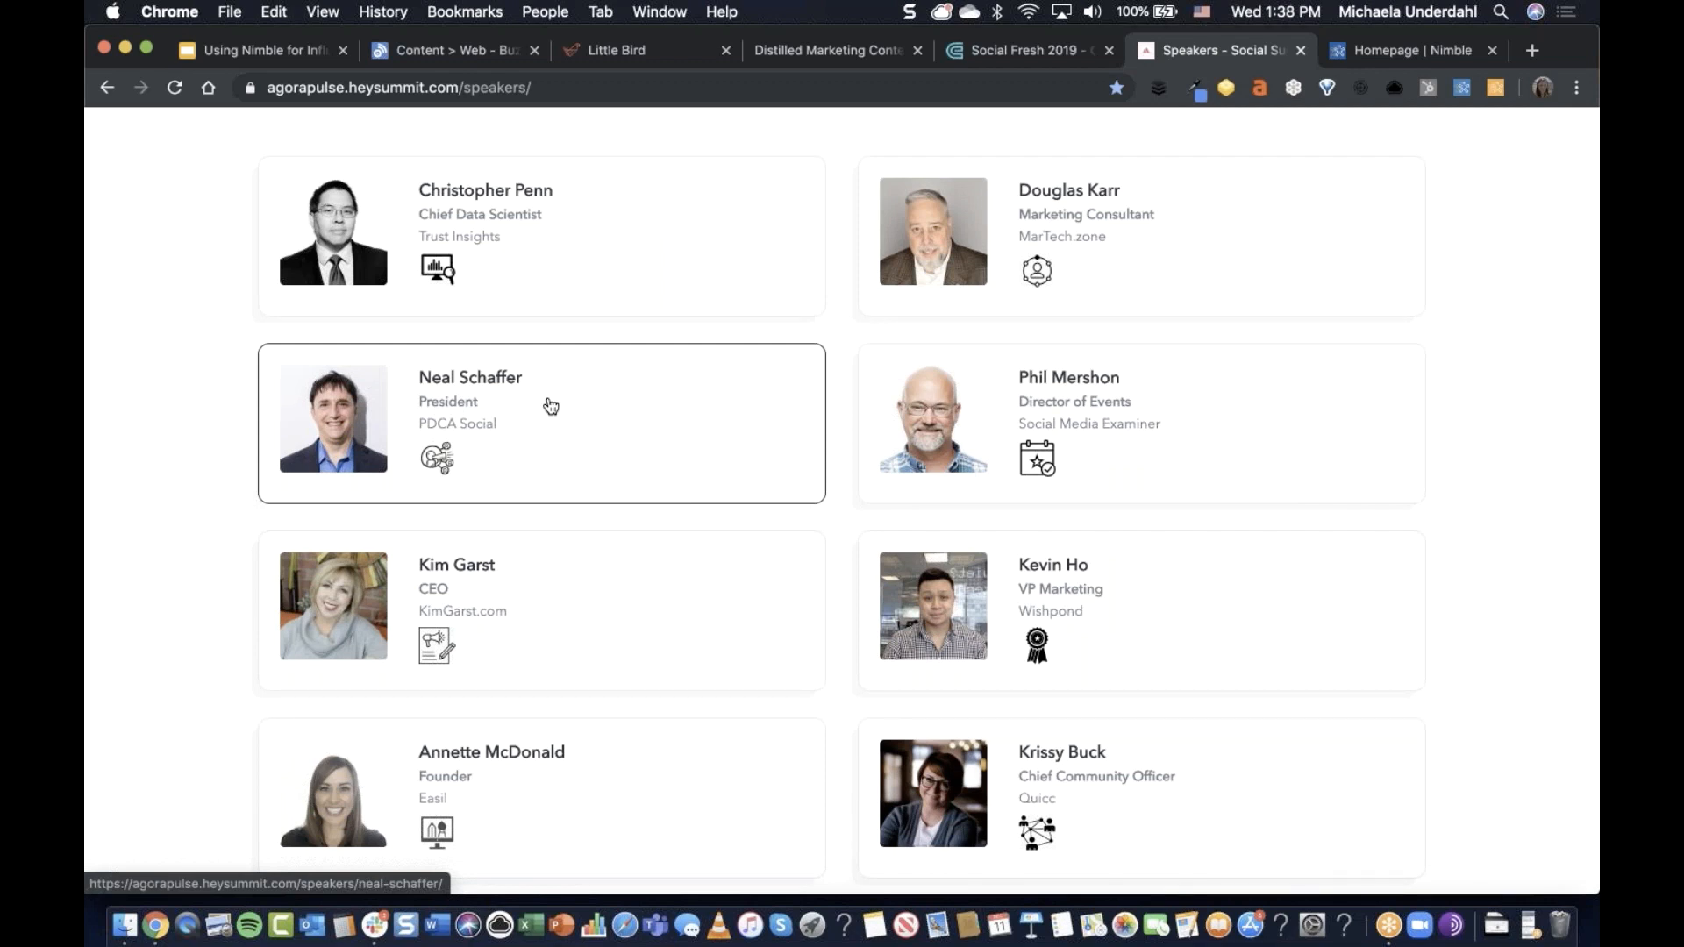
{"action": "left_click", "coordinate": [1462, 89]}
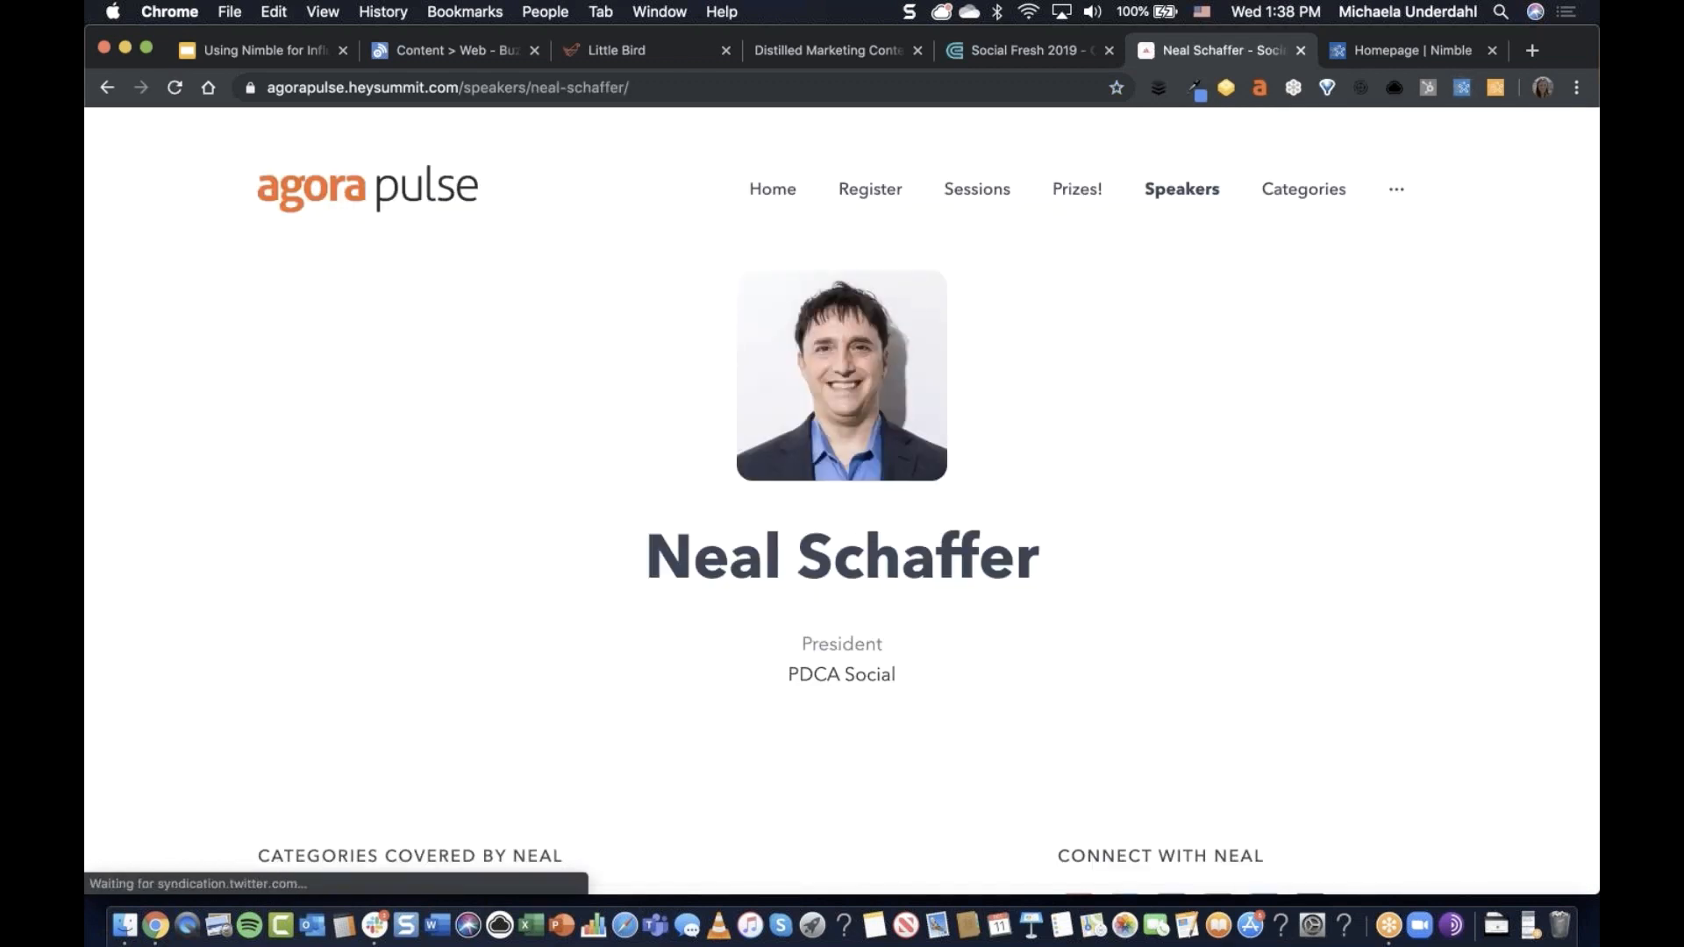
Look up the speaker's name from the page in the Nimble extension and accept the suggested Facebook profile match.
{"action": "left_click_drag", "start_coordinate": [647, 557], "coordinate": [1039, 557]}
{"action": "left_click", "coordinate": [1462, 88]}
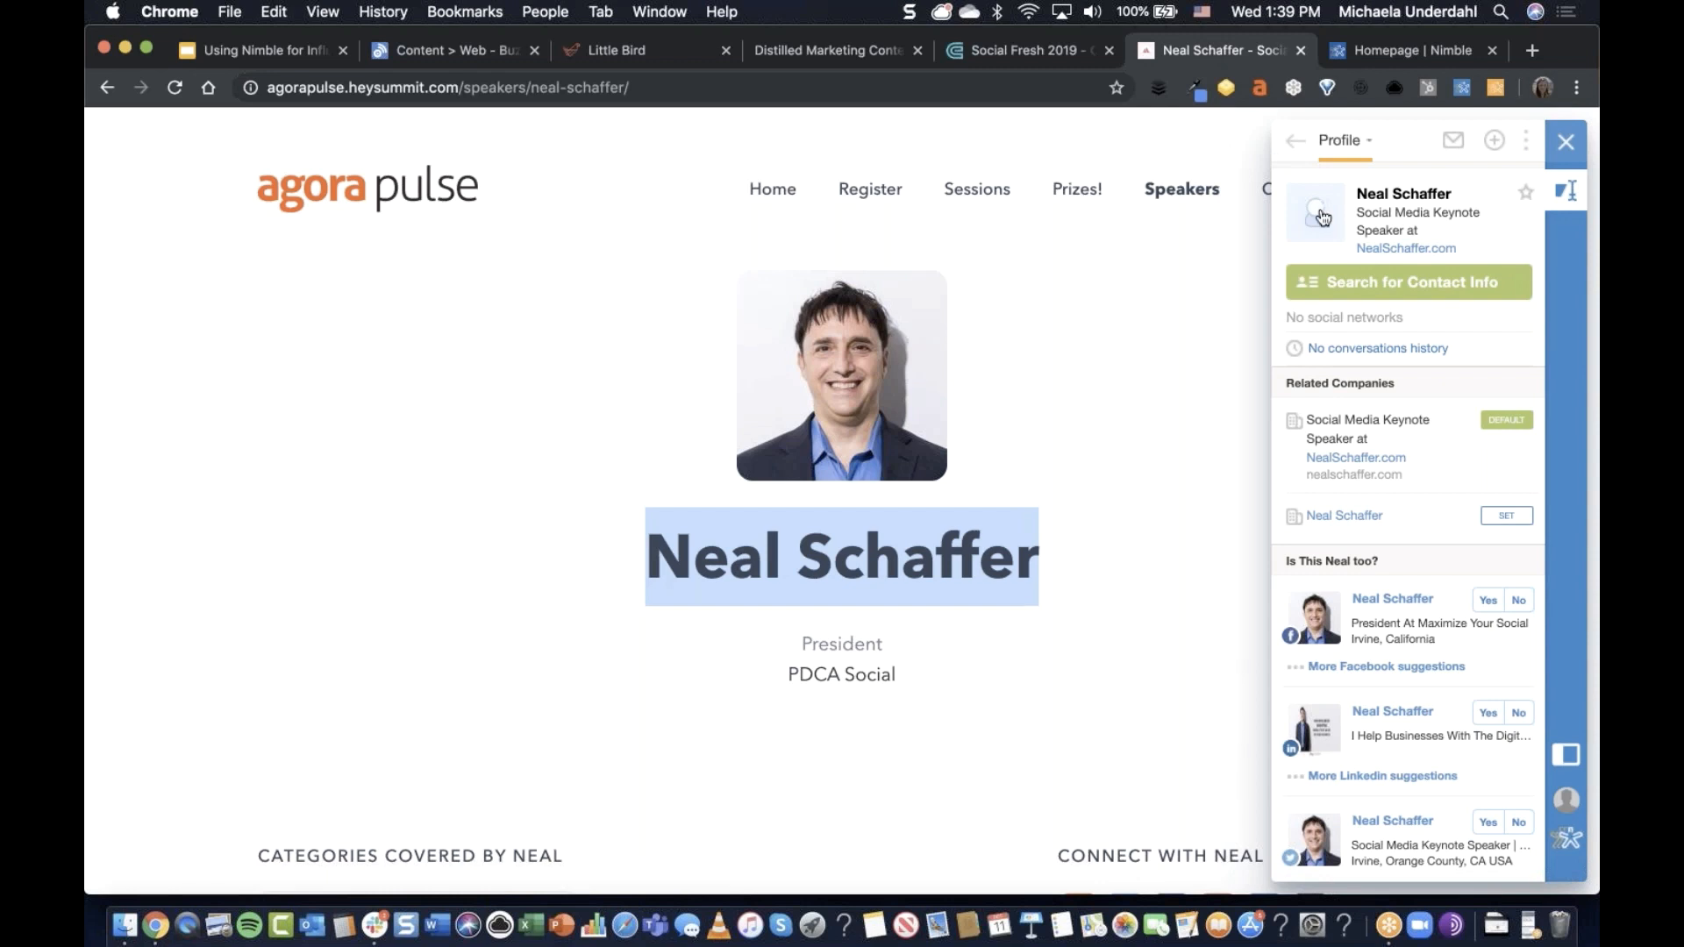
{"action": "left_click", "coordinate": [1487, 600]}
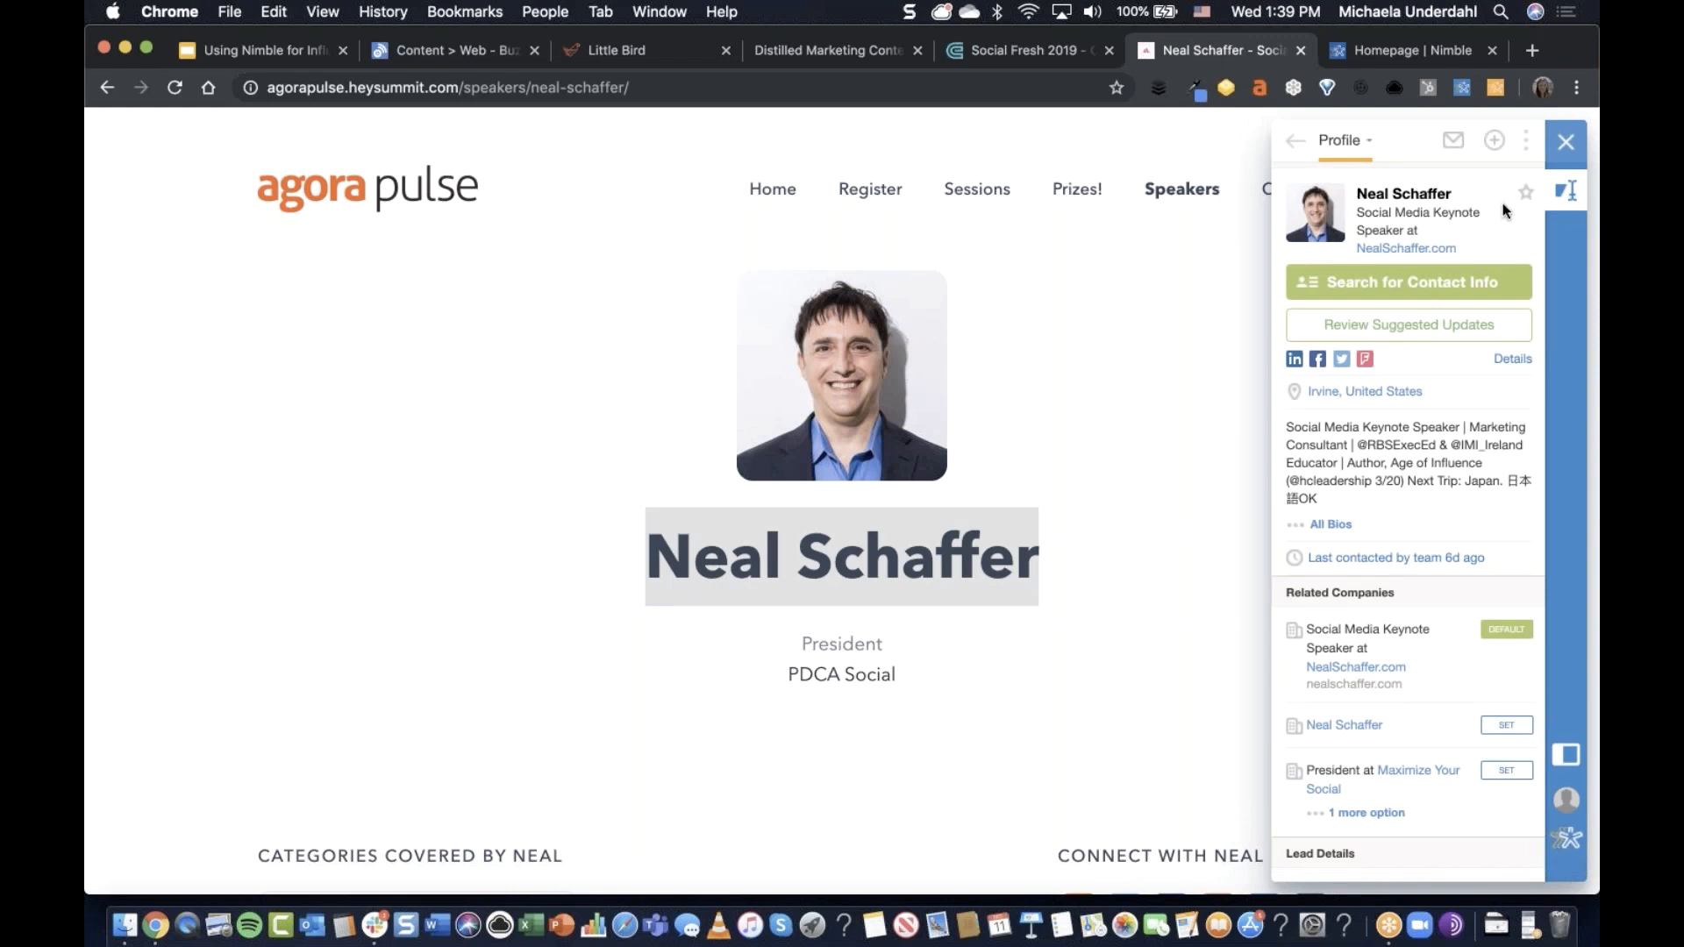
View the messaging channels offered for the speaker's contact and the blank note form, closing both without sending or saving.
{"action": "left_click", "coordinate": [1453, 140]}
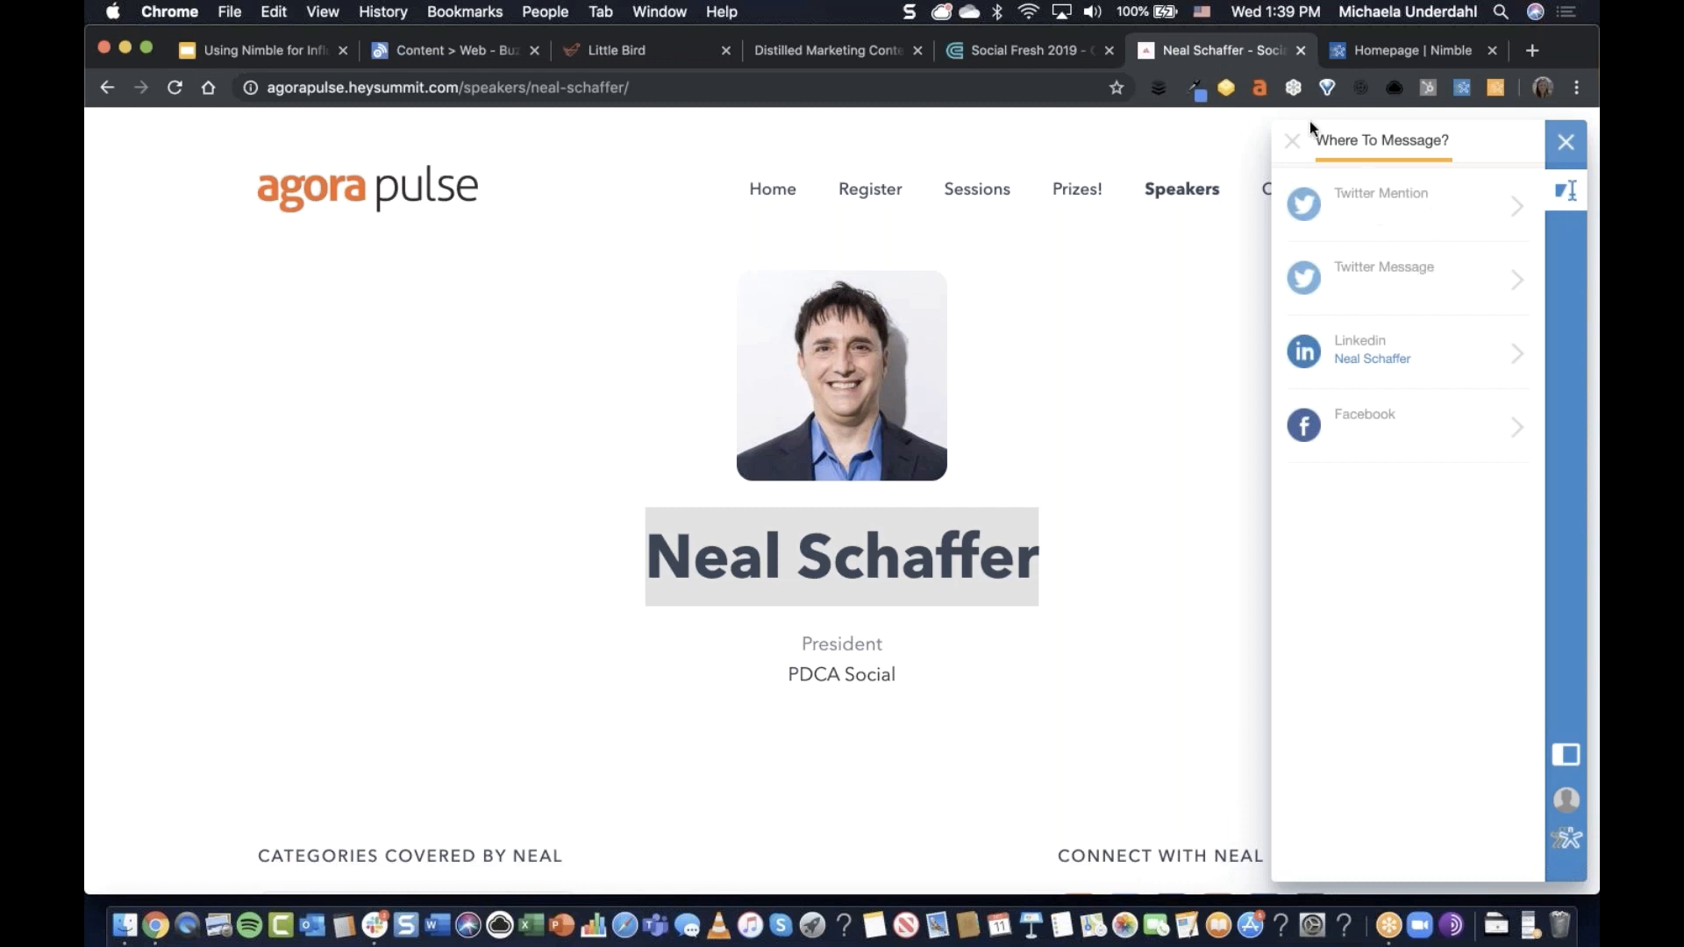
{"action": "left_click", "coordinate": [1292, 140]}
{"action": "left_click", "coordinate": [1494, 140]}
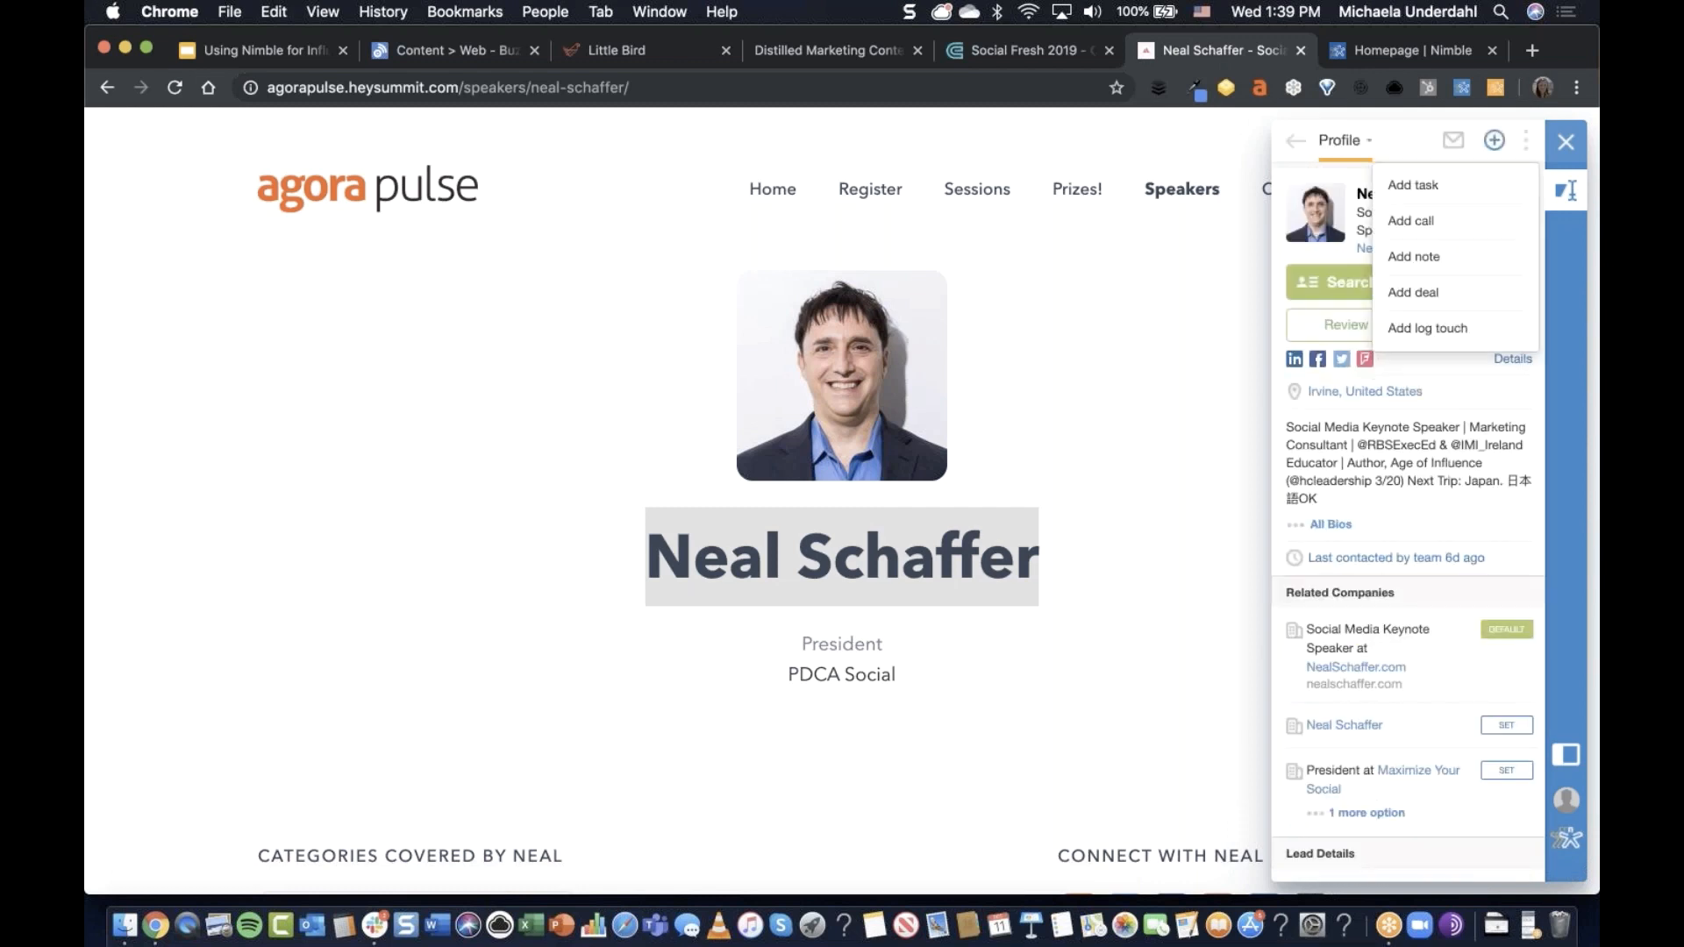
{"action": "left_click", "coordinate": [1466, 263]}
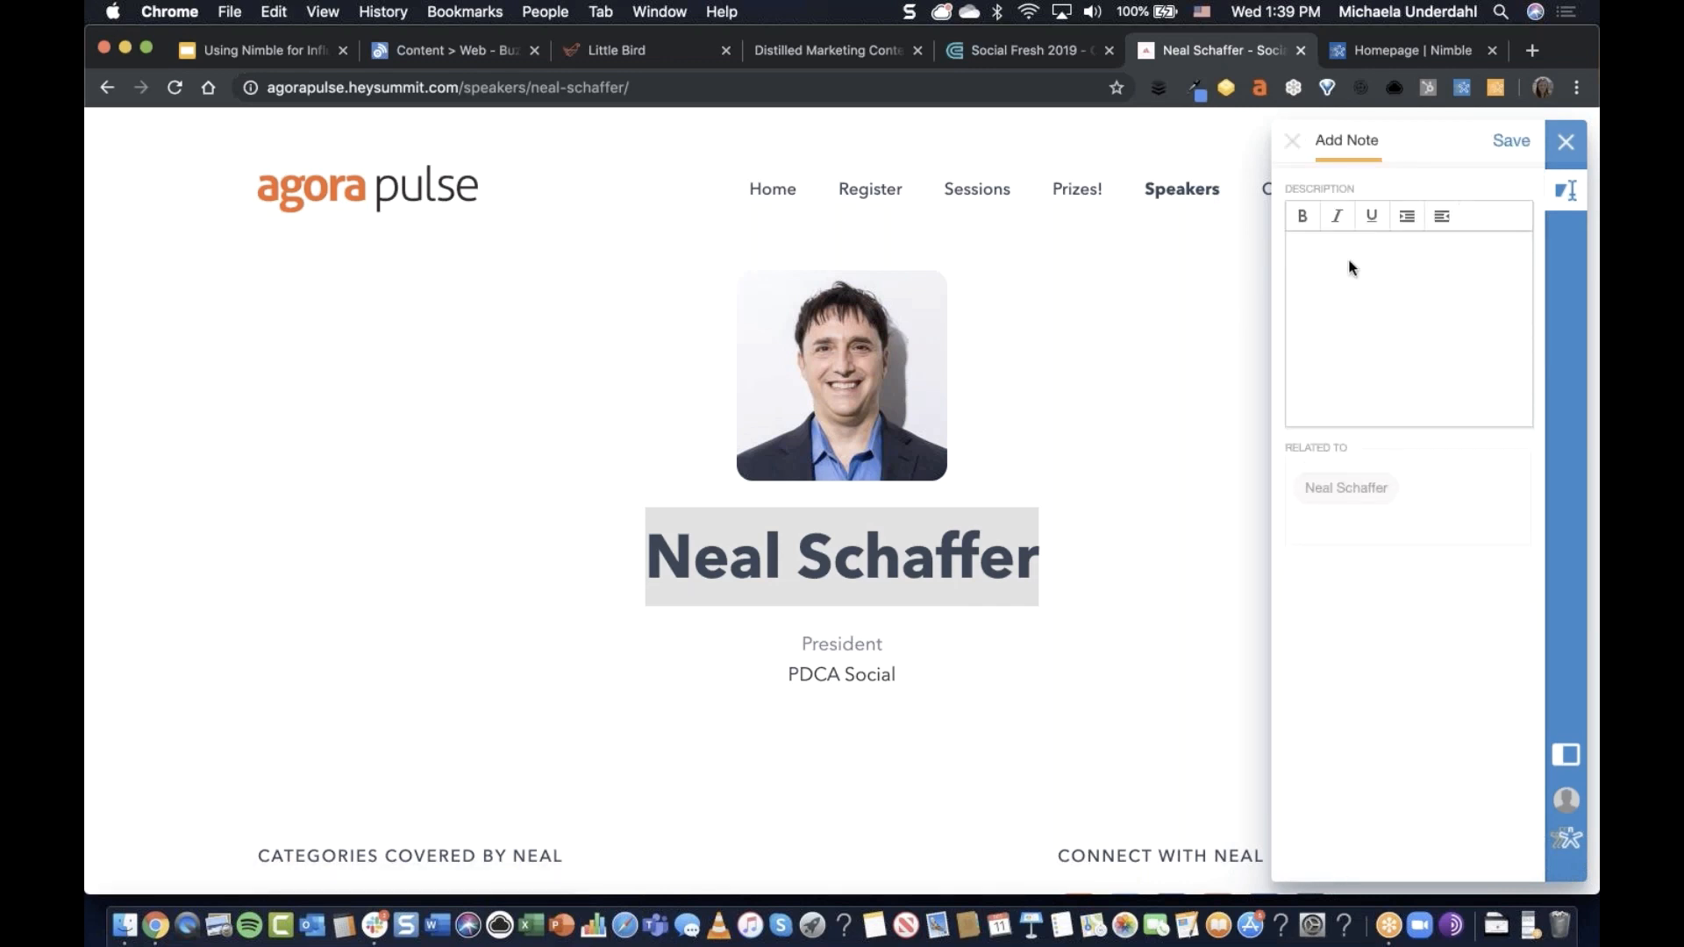
{"action": "left_click", "coordinate": [1293, 144]}
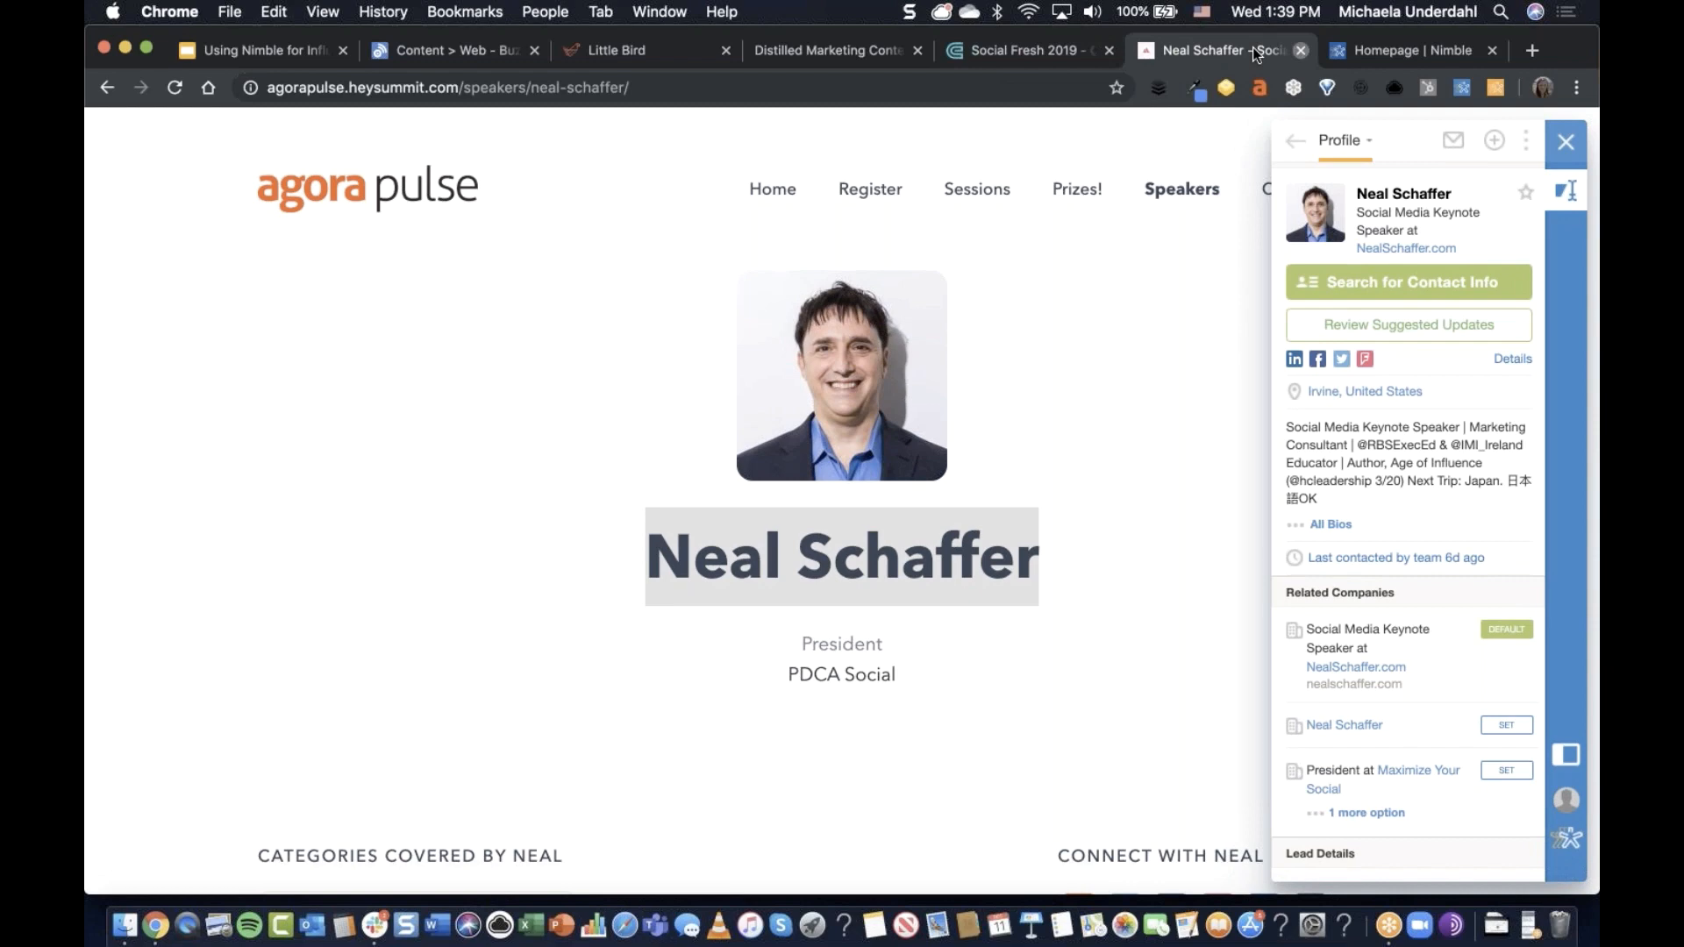
Close the Agorapulse speaker page and look up Twitter's Head of US Creator Content Solutions from the Social Fresh 2019 speakers in the Nimble extension.
{"action": "left_click", "coordinate": [1301, 51]}
{"action": "left_click", "coordinate": [1086, 45]}
{"action": "left_click", "coordinate": [1458, 90]}
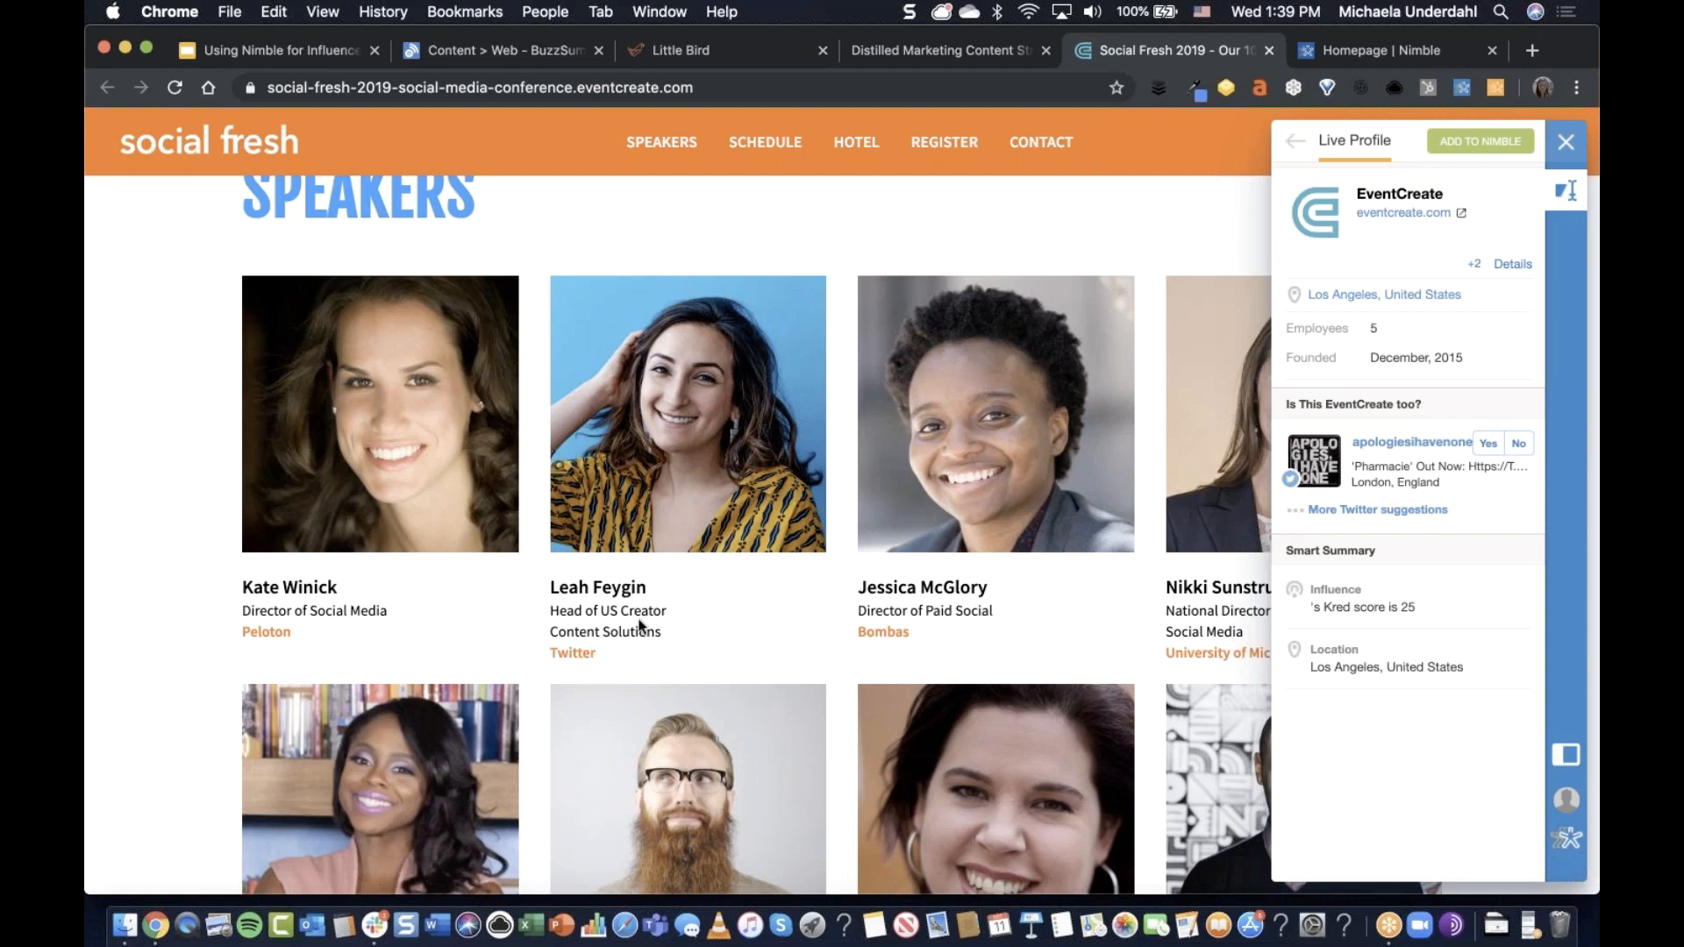
{"action": "triple_click", "coordinate": [617, 587]}
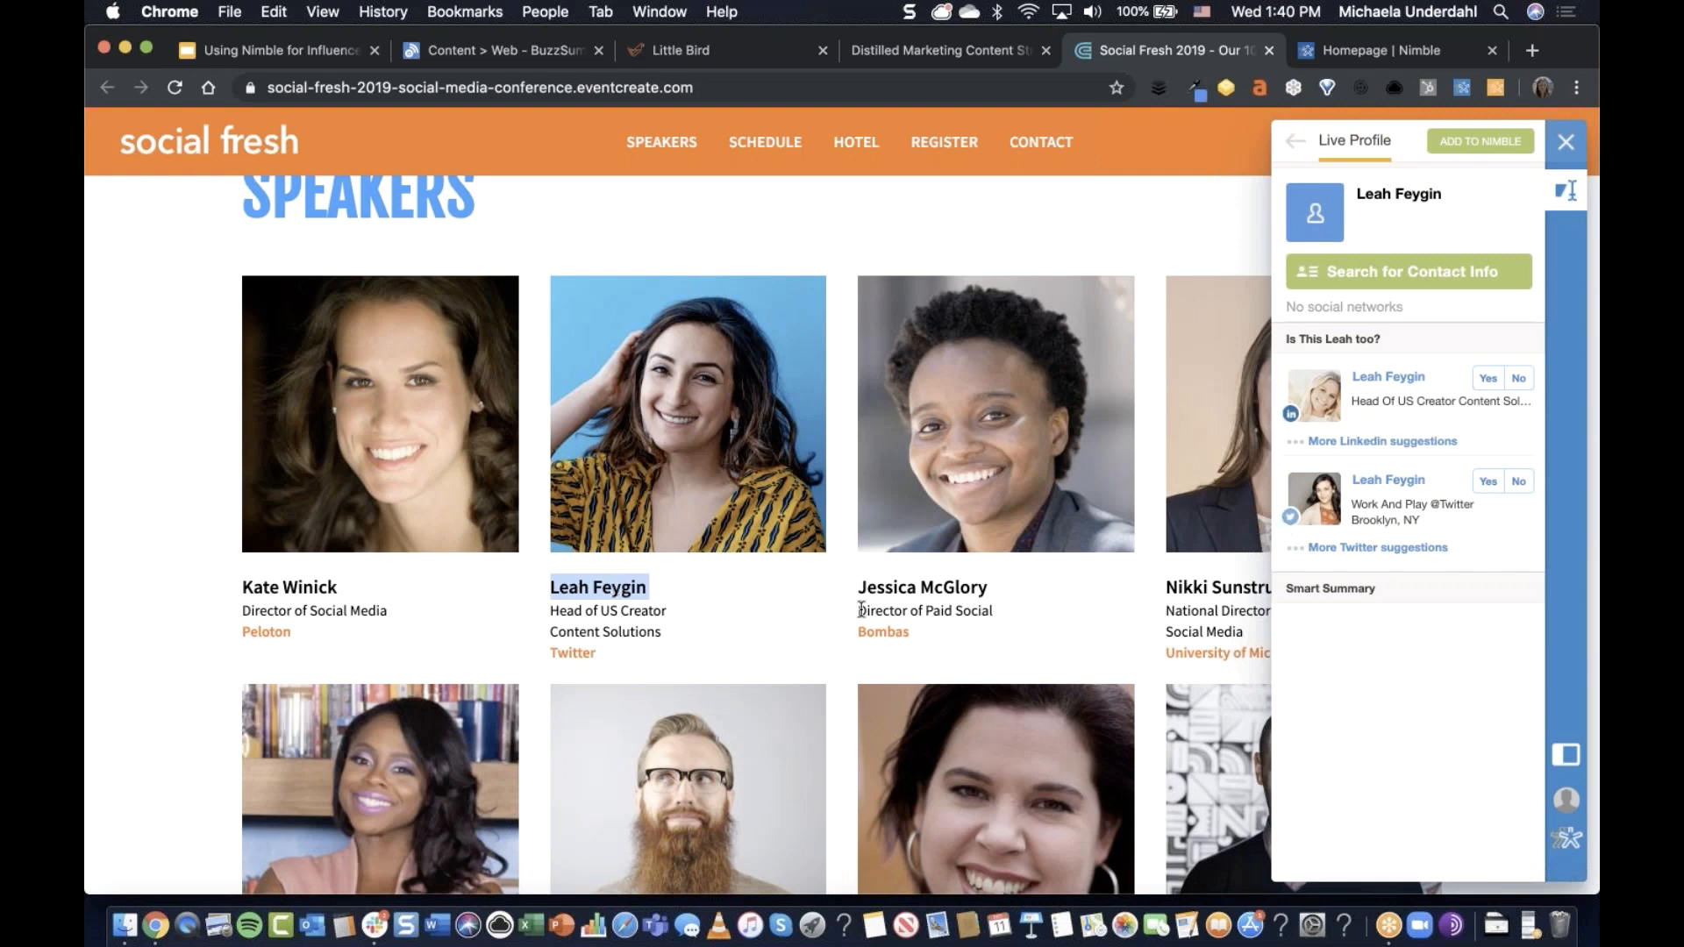
Look up Peloton's Director of Social Media from the speakers in the Nimble extension and accept the suggested Twitter profile match.
{"action": "left_click", "coordinate": [299, 582]}
{"action": "triple_click", "coordinate": [299, 582]}
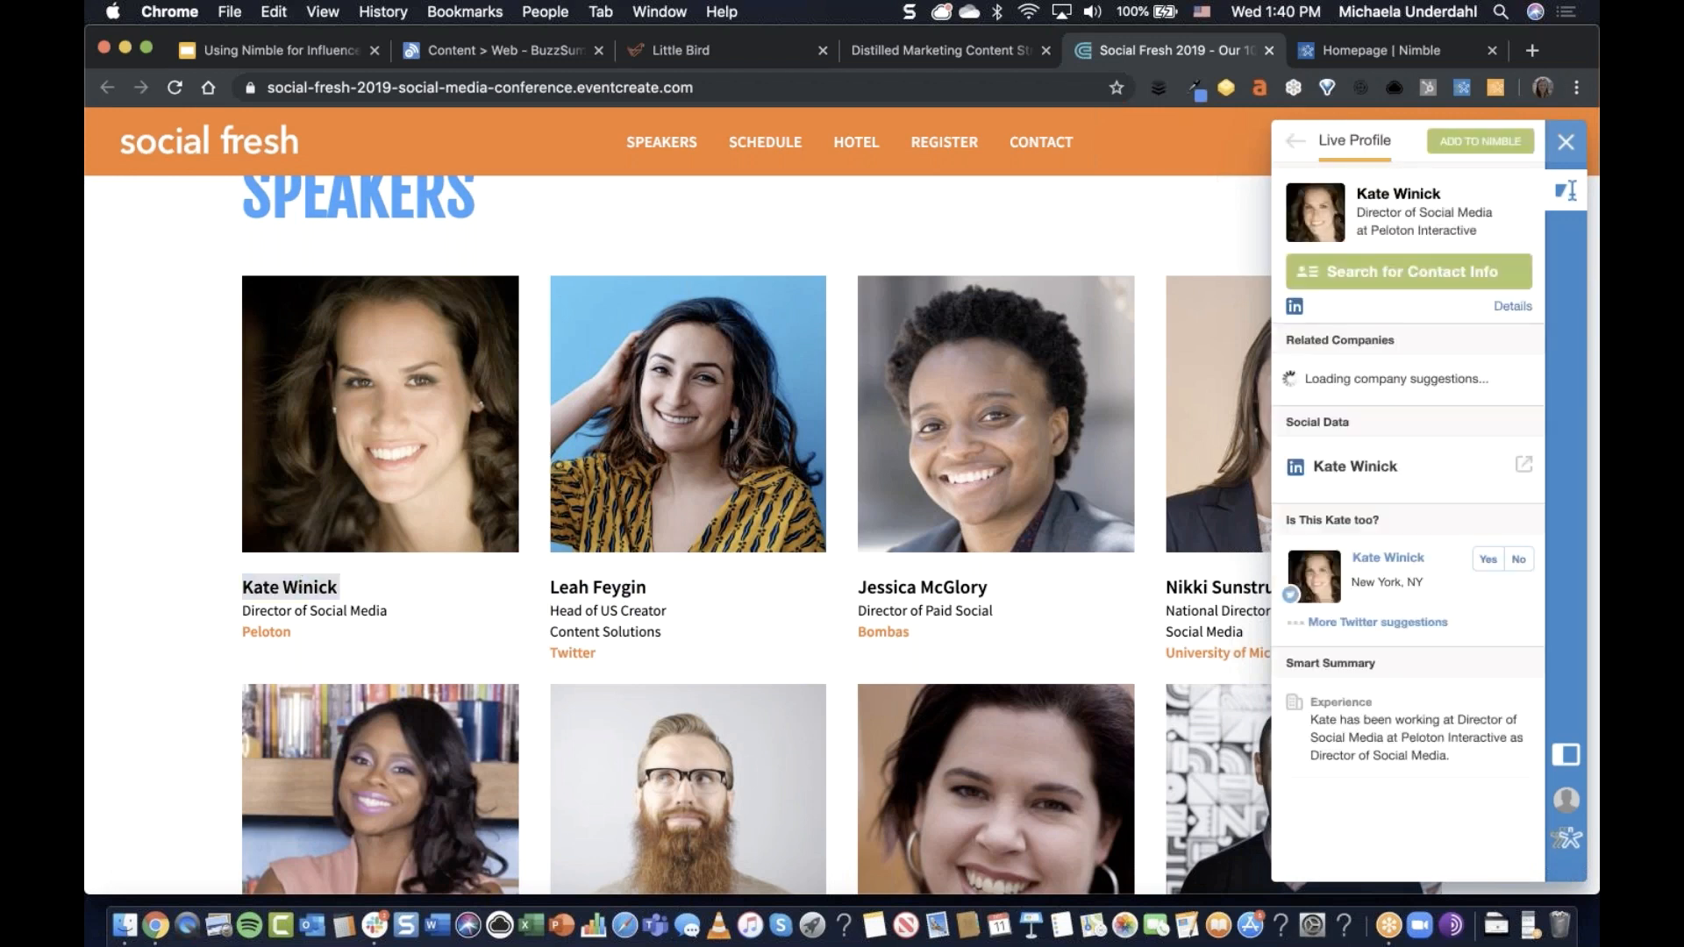
{"action": "left_click", "coordinate": [1482, 602]}
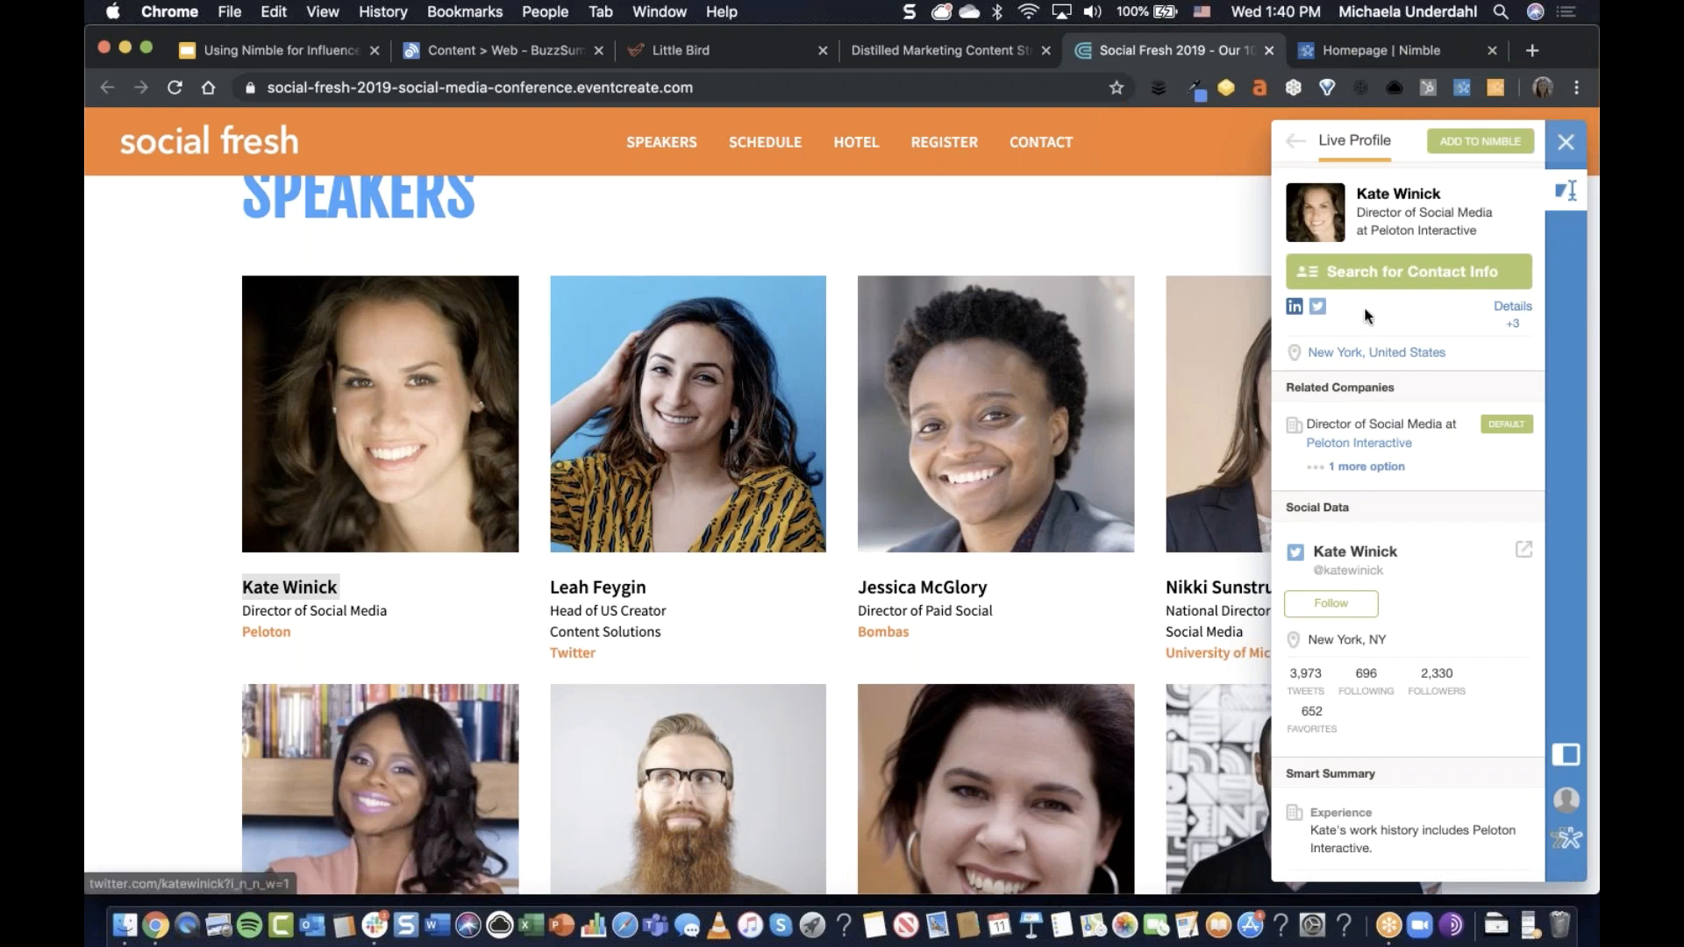
Examine the Peloton speaker's live profile, including related companies, Twitter data and the smart summary of influence and shared topics.
{"action": "scroll", "coordinate": [1449, 541], "scroll_direction": "down", "scroll_amount": 5}
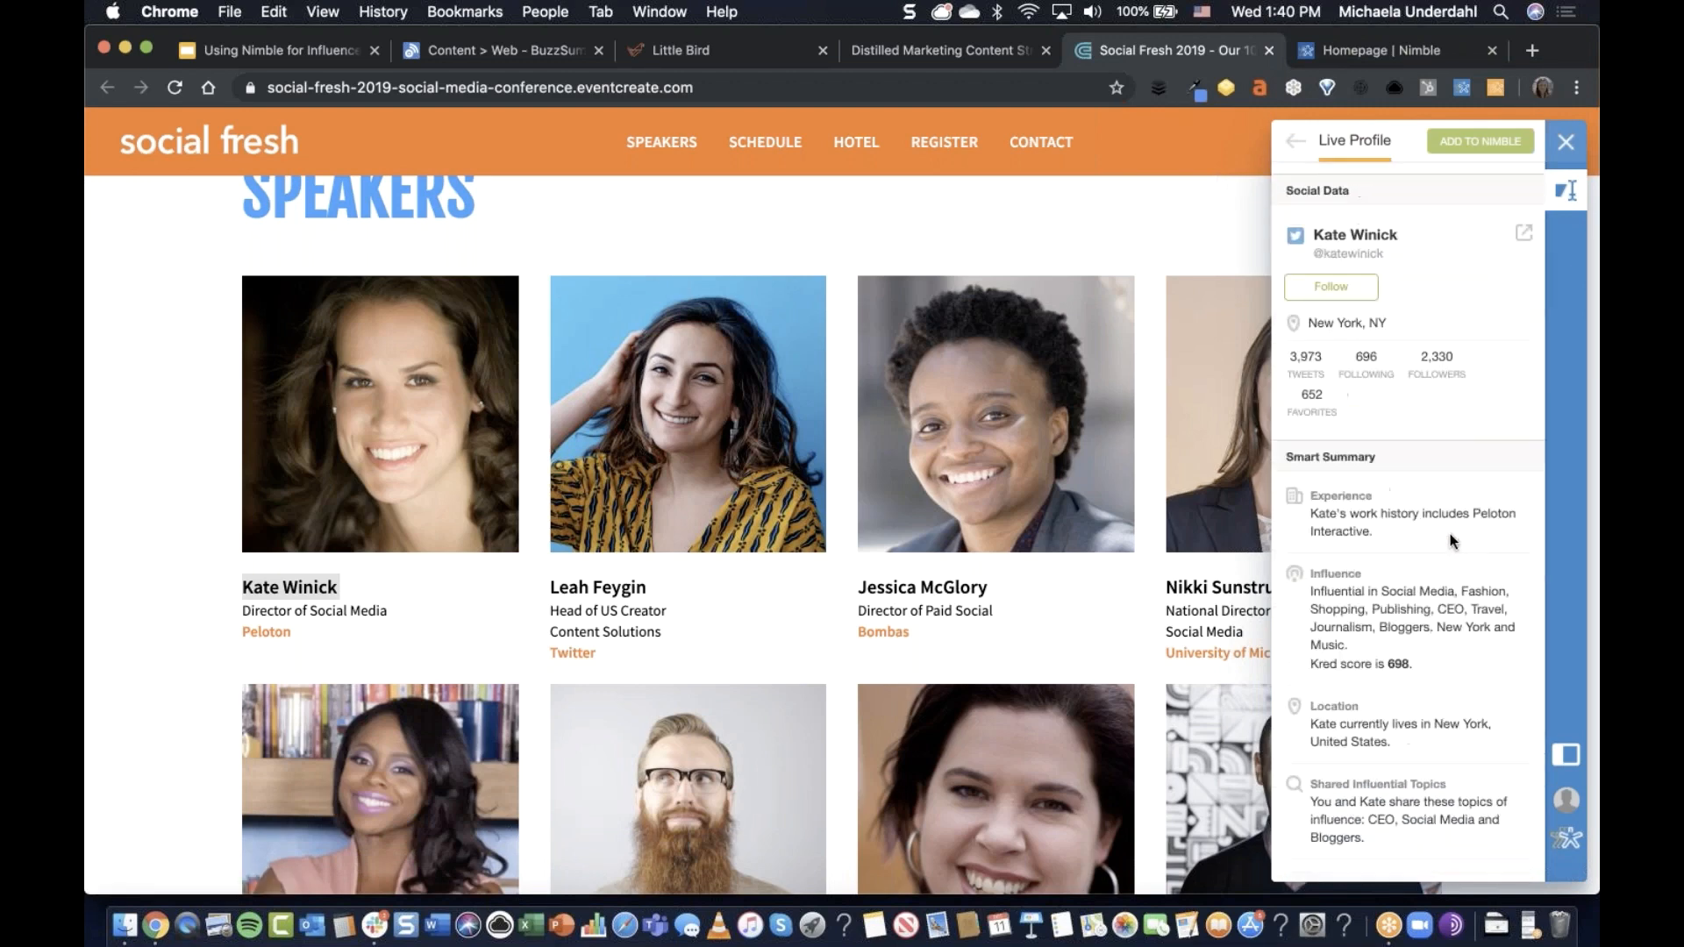
{"action": "scroll", "coordinate": [1452, 542], "scroll_direction": "down", "scroll_amount": 3}
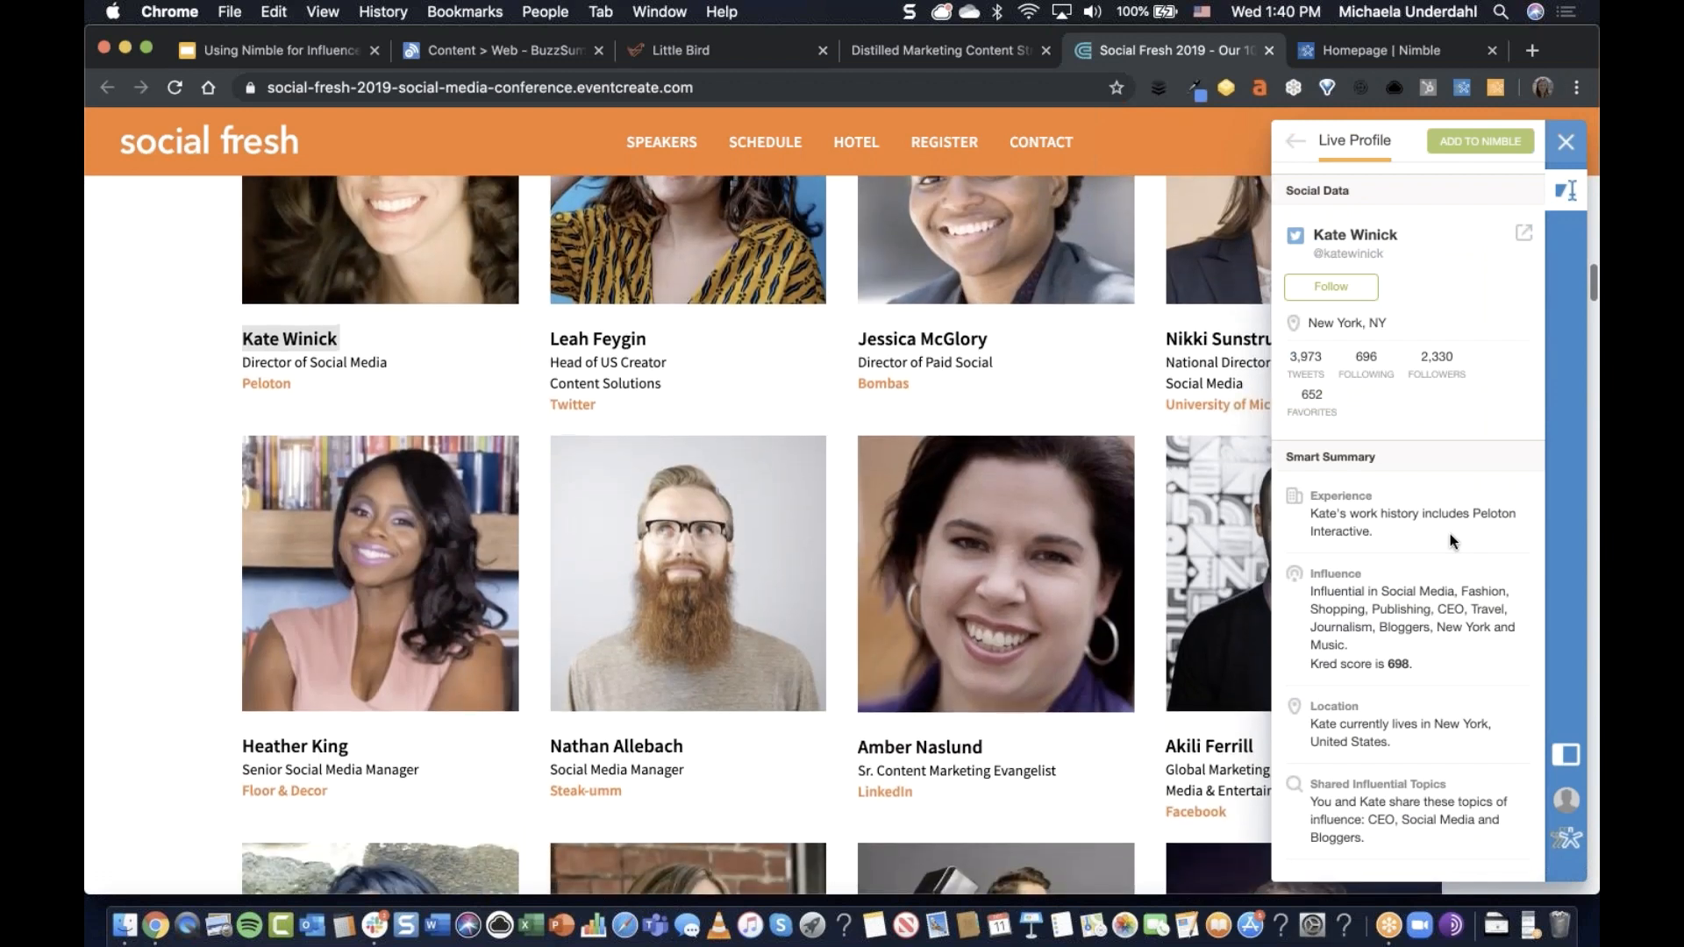
{"action": "scroll", "coordinate": [1452, 542], "scroll_direction": "up", "scroll_amount": 1}
{"action": "scroll", "coordinate": [1450, 533], "scroll_direction": "up", "scroll_amount": 1}
{"action": "scroll", "coordinate": [1451, 542], "scroll_direction": "down", "scroll_amount": 1}
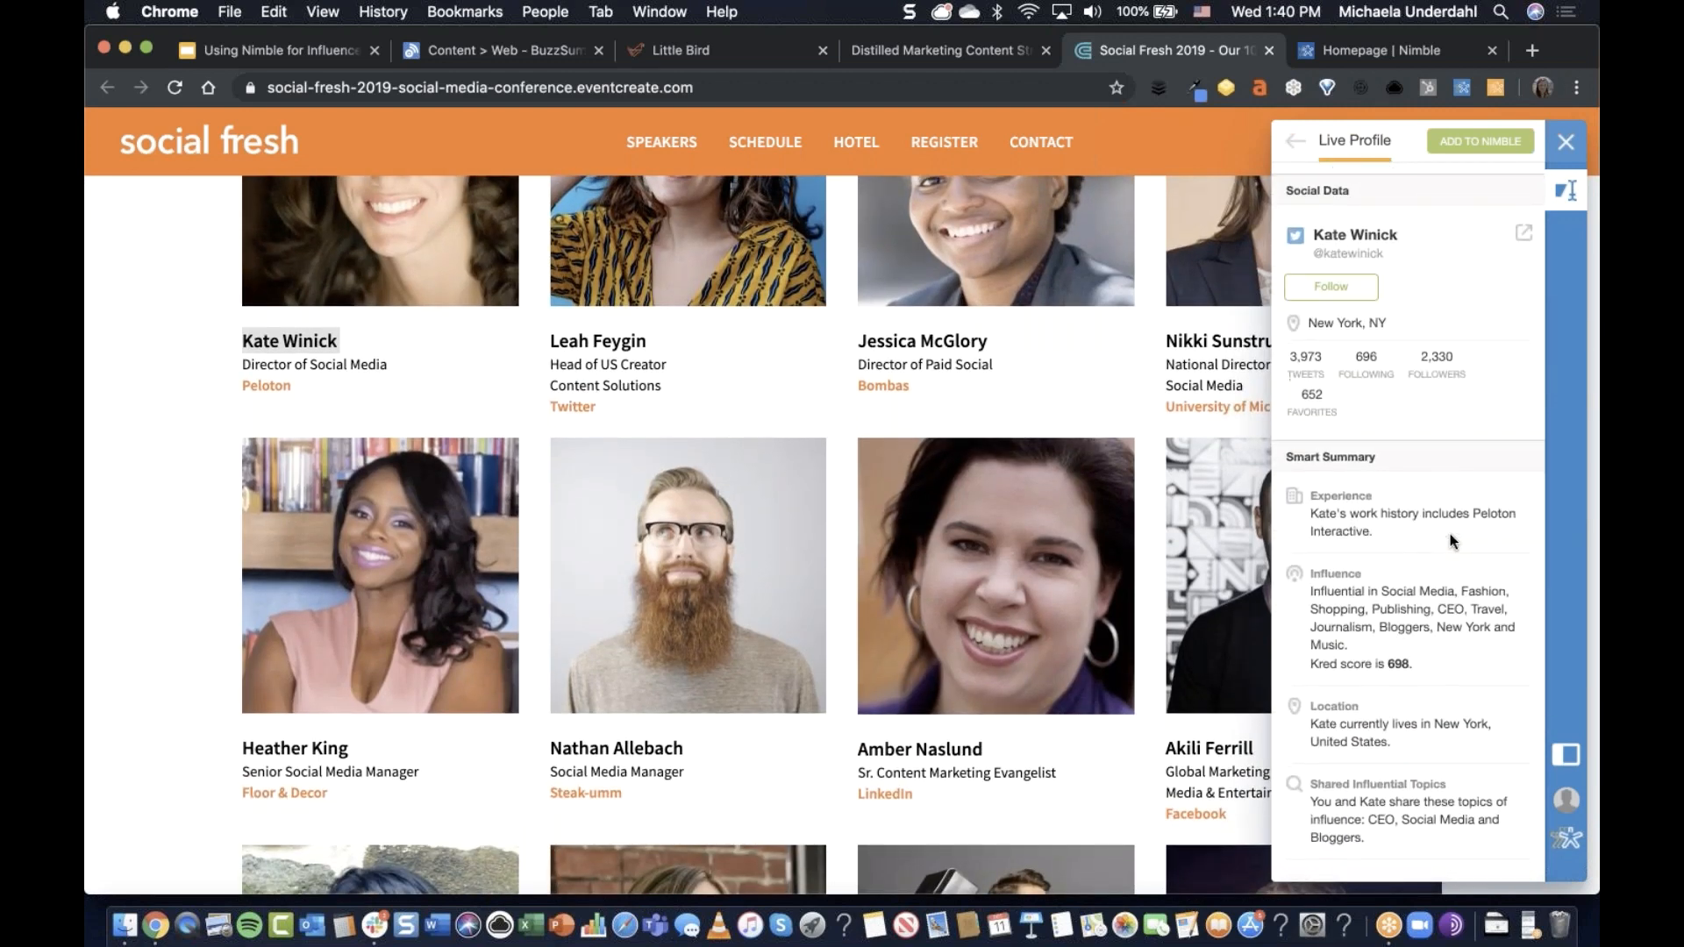
{"action": "scroll", "coordinate": [1450, 538], "scroll_direction": "down", "scroll_amount": 1}
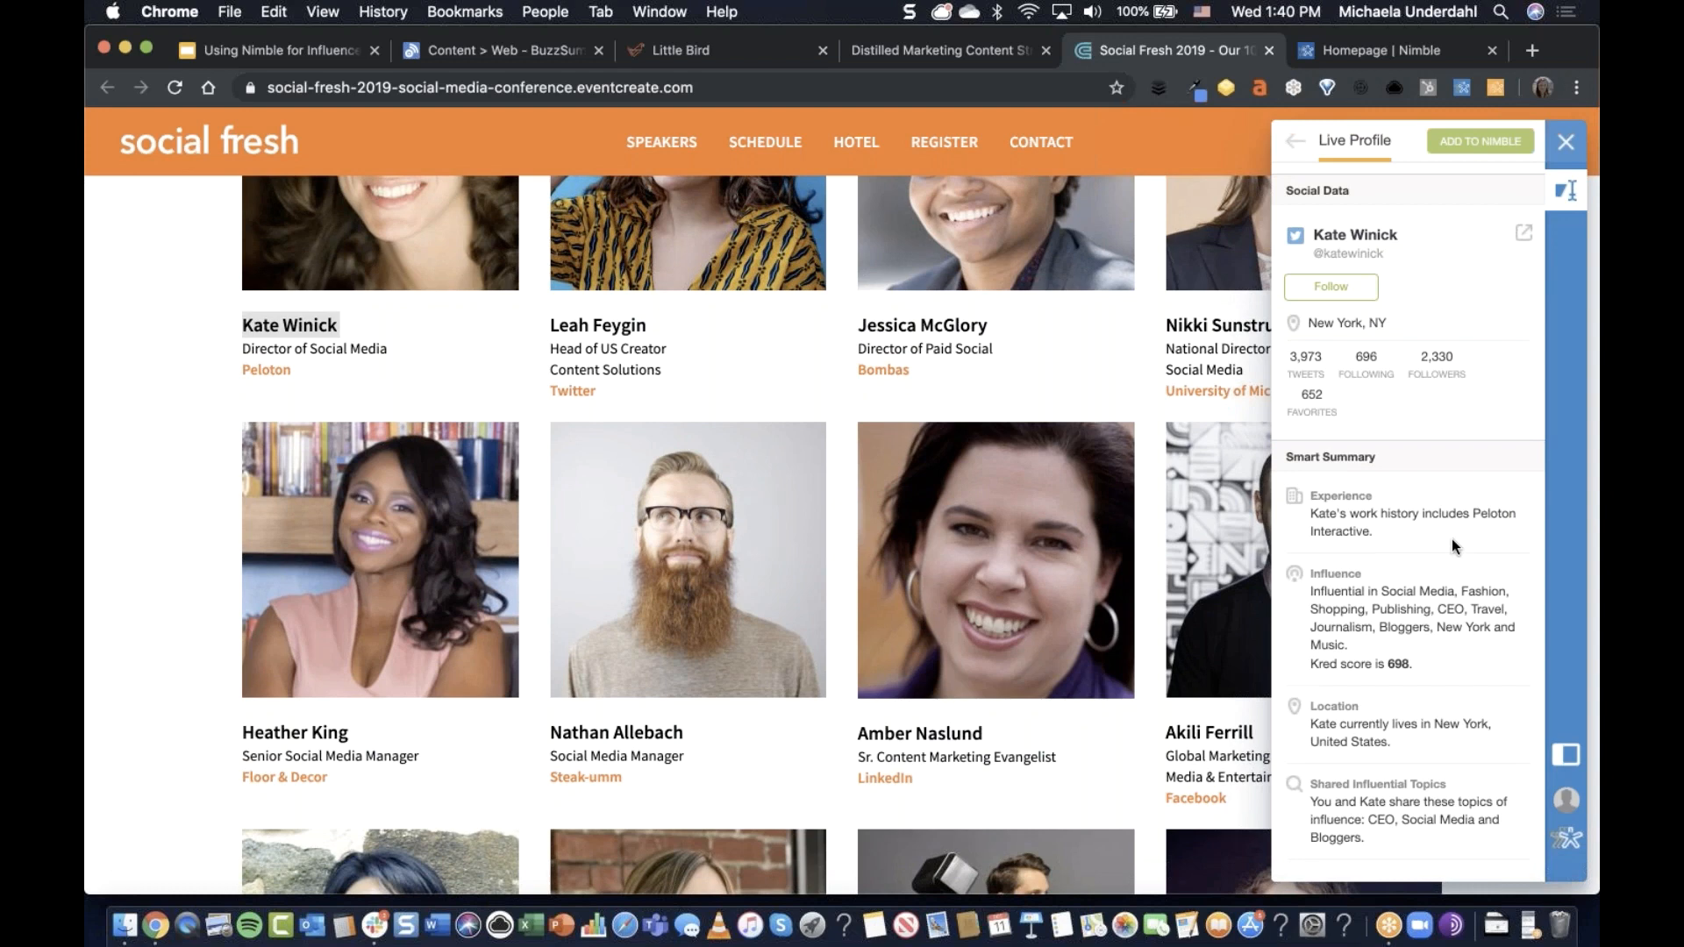
{"action": "scroll", "coordinate": [1450, 538], "scroll_direction": "up", "scroll_amount": 5}
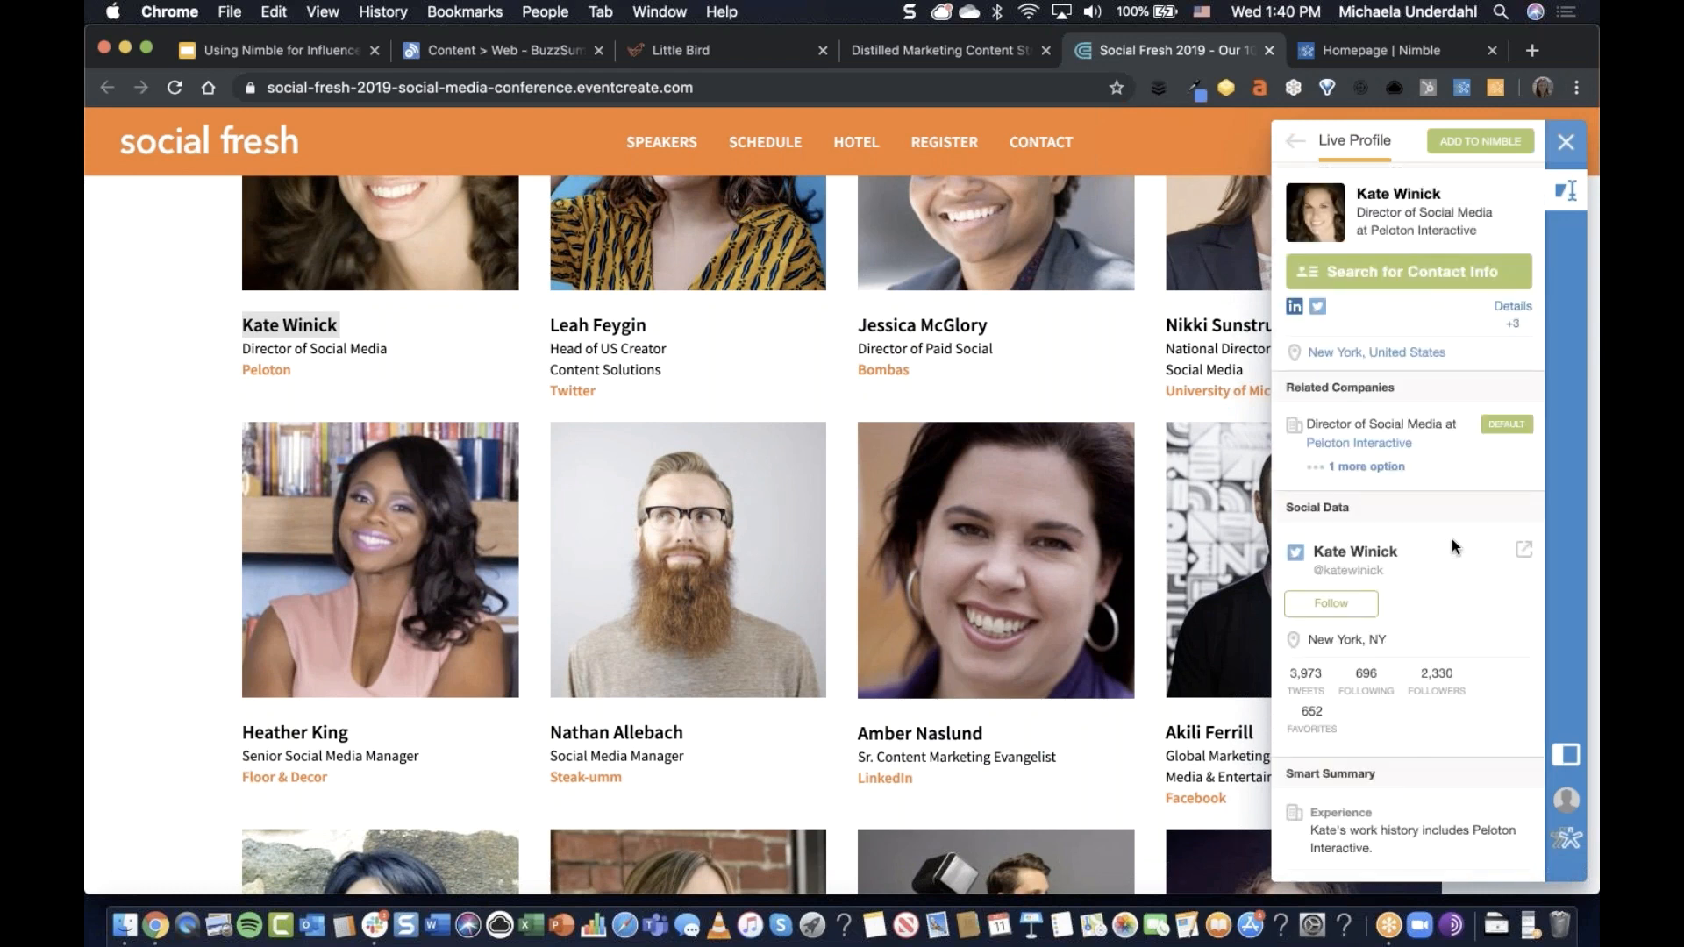
{"action": "scroll", "coordinate": [1450, 539], "scroll_direction": "up", "scroll_amount": 5}
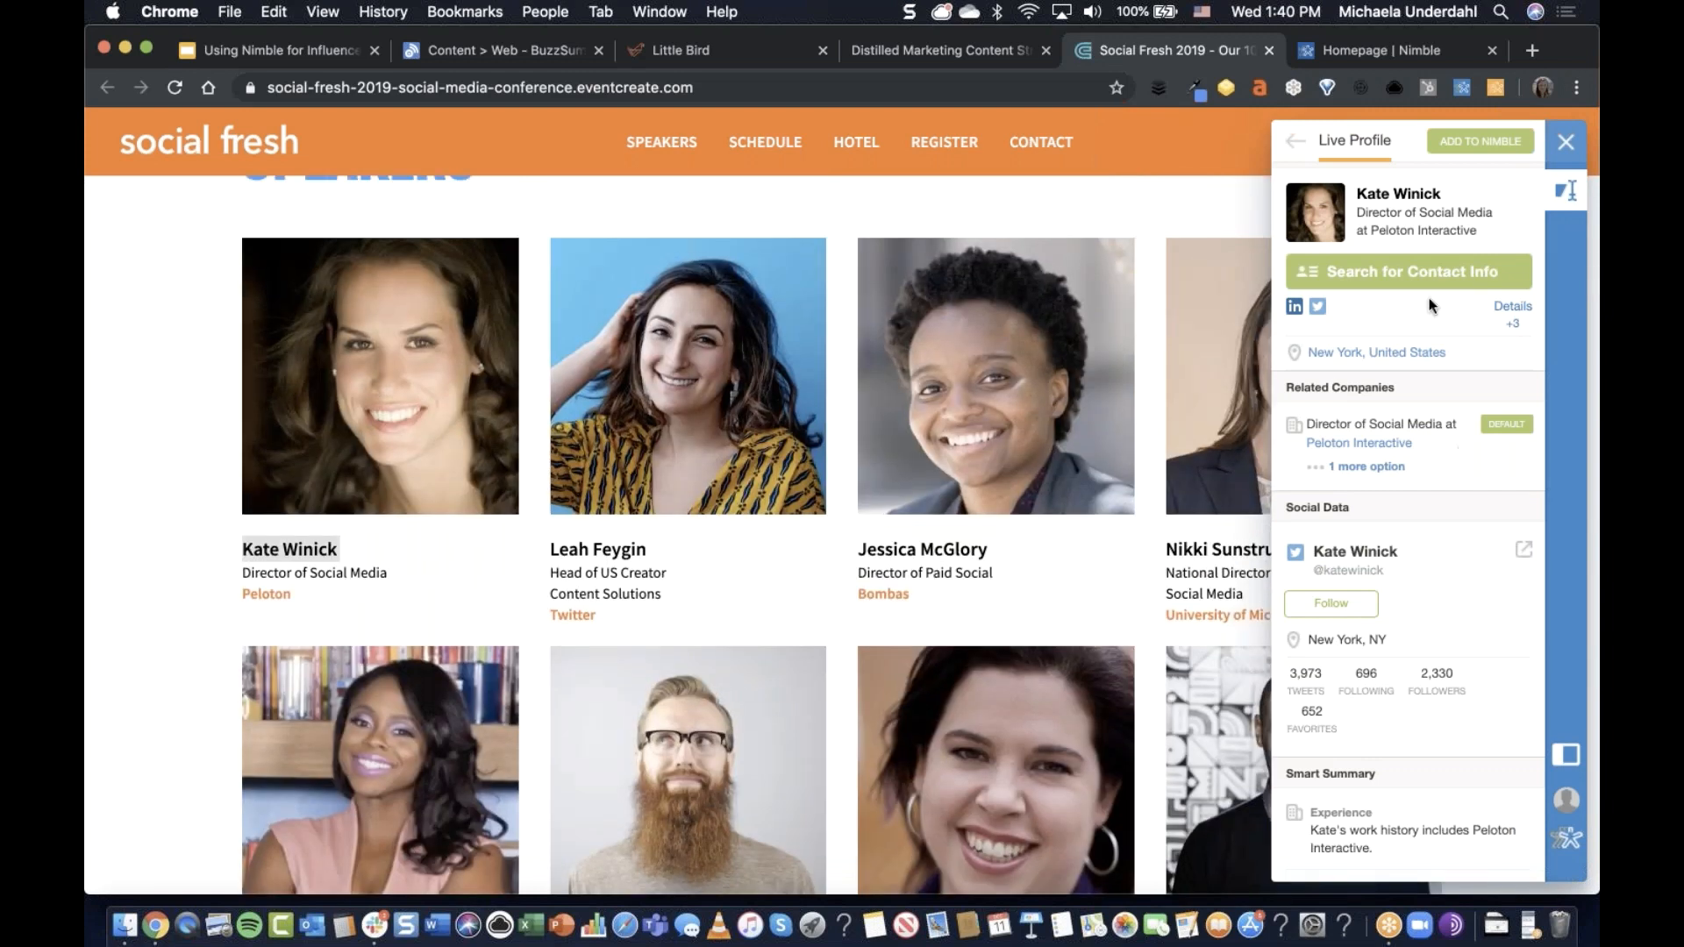
{"action": "scroll", "coordinate": [1466, 477], "scroll_direction": "down", "scroll_amount": 8}
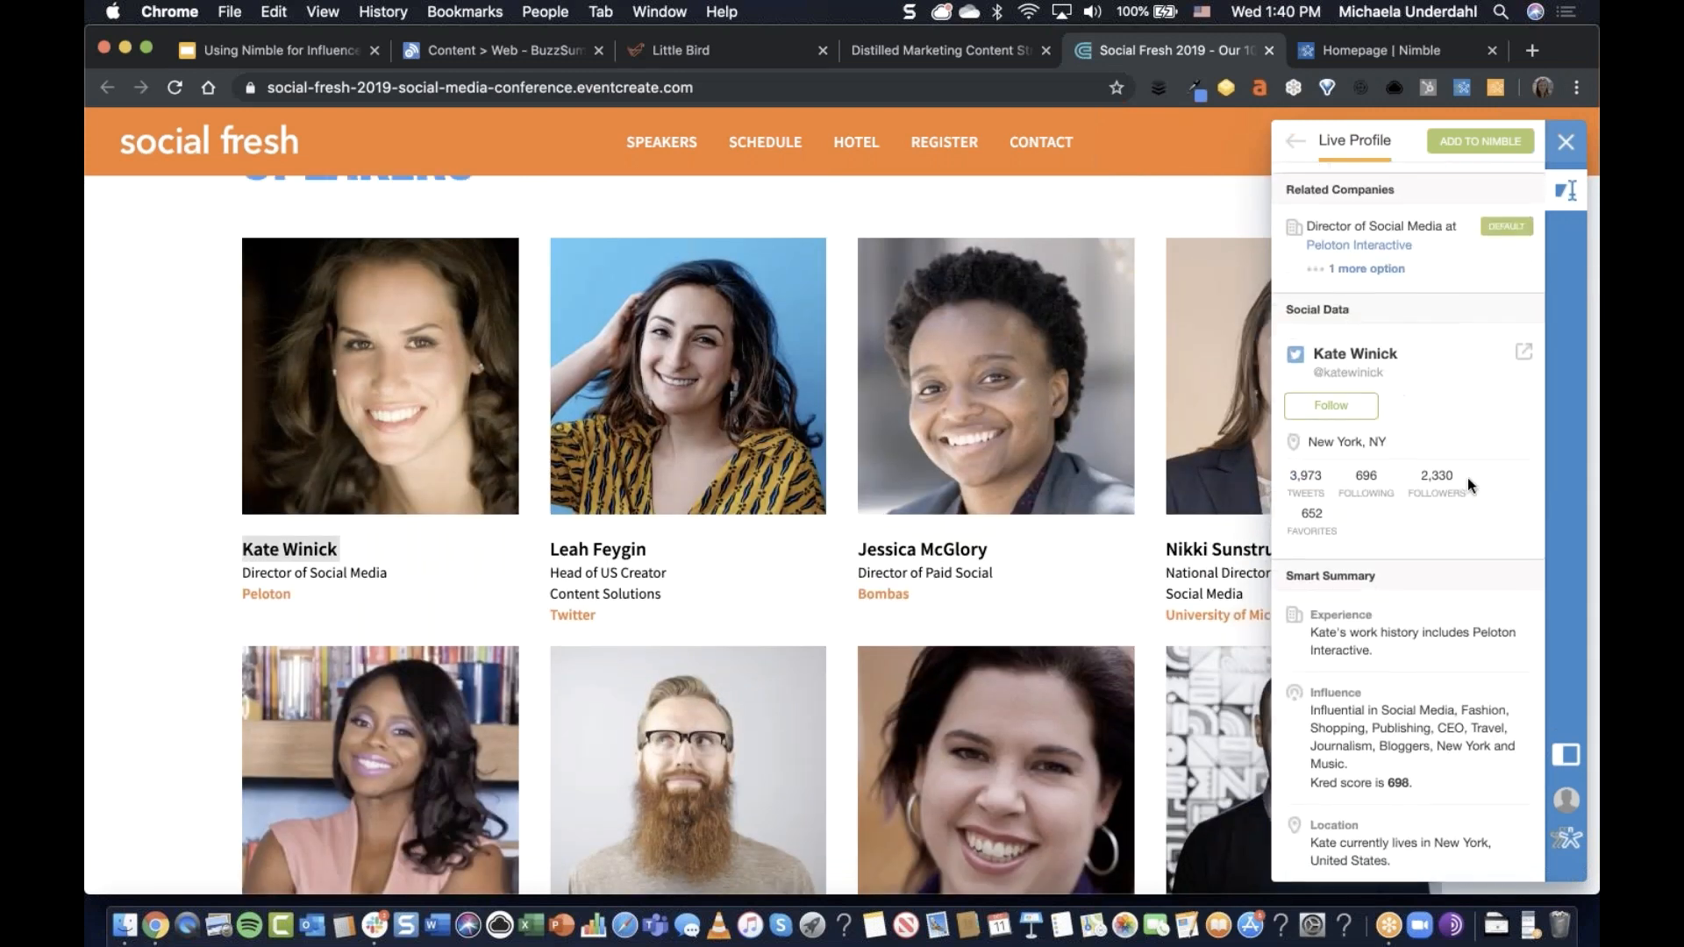
{"action": "scroll", "coordinate": [1466, 477], "scroll_direction": "up", "scroll_amount": 8}
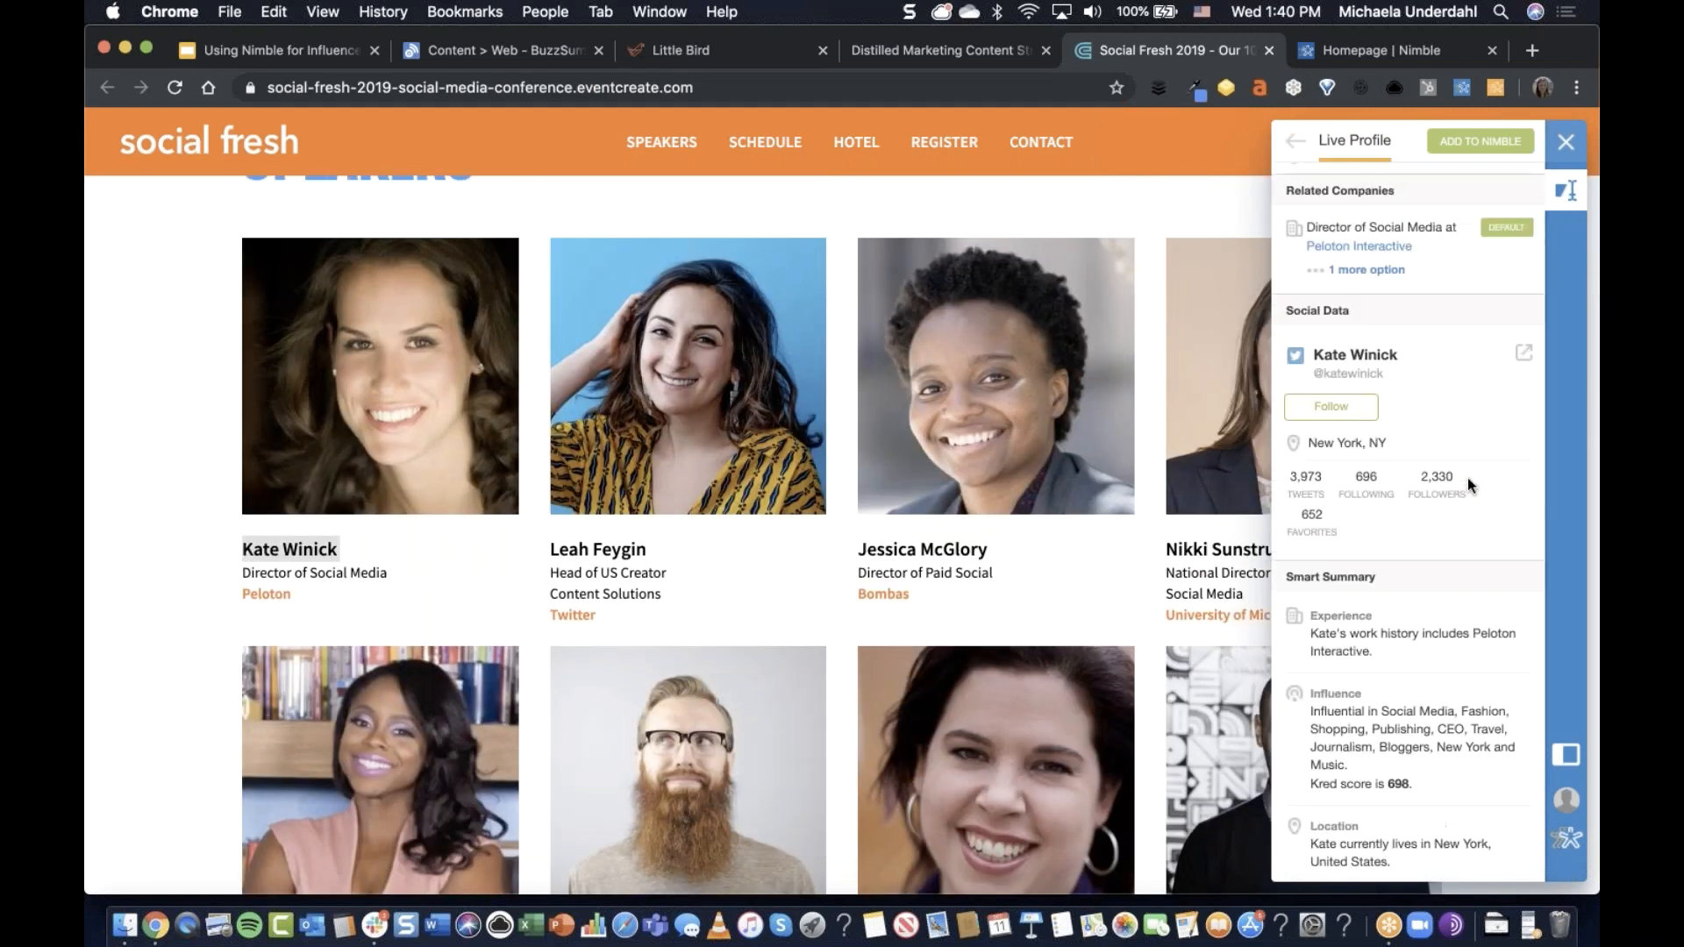
Leave the Peloton speaker's live profile and look up the Director of Paid Social at Bombas in the Nimble extension.
{"action": "left_click", "coordinate": [1295, 141]}
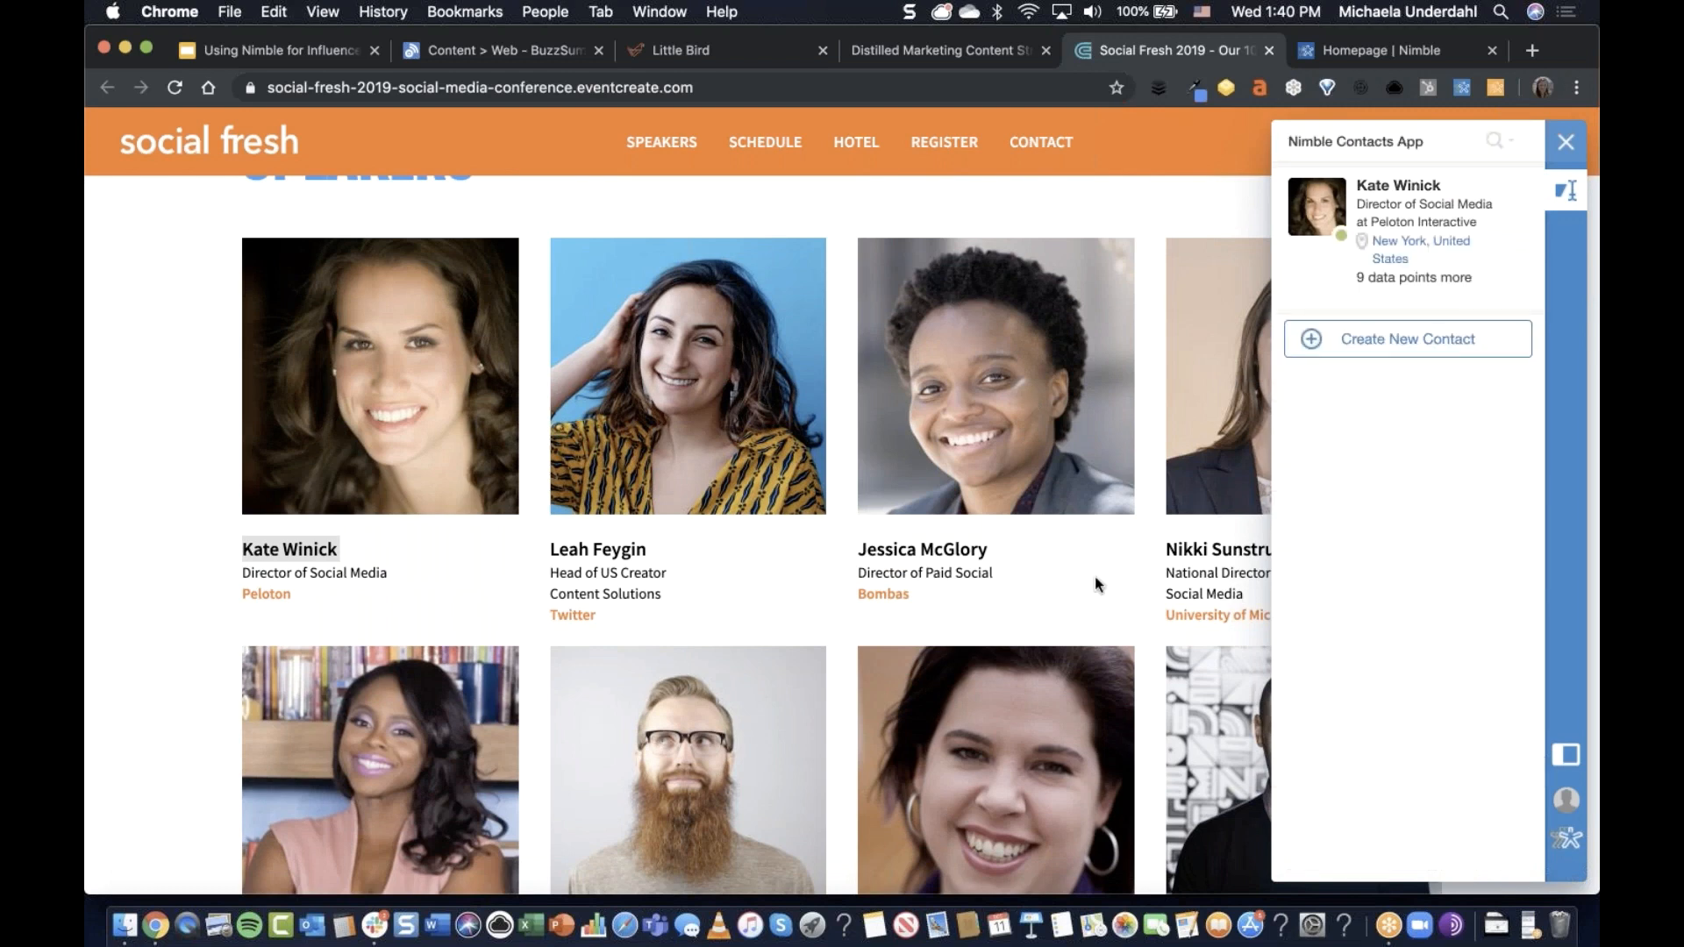
{"action": "triple_click", "coordinate": [900, 554]}
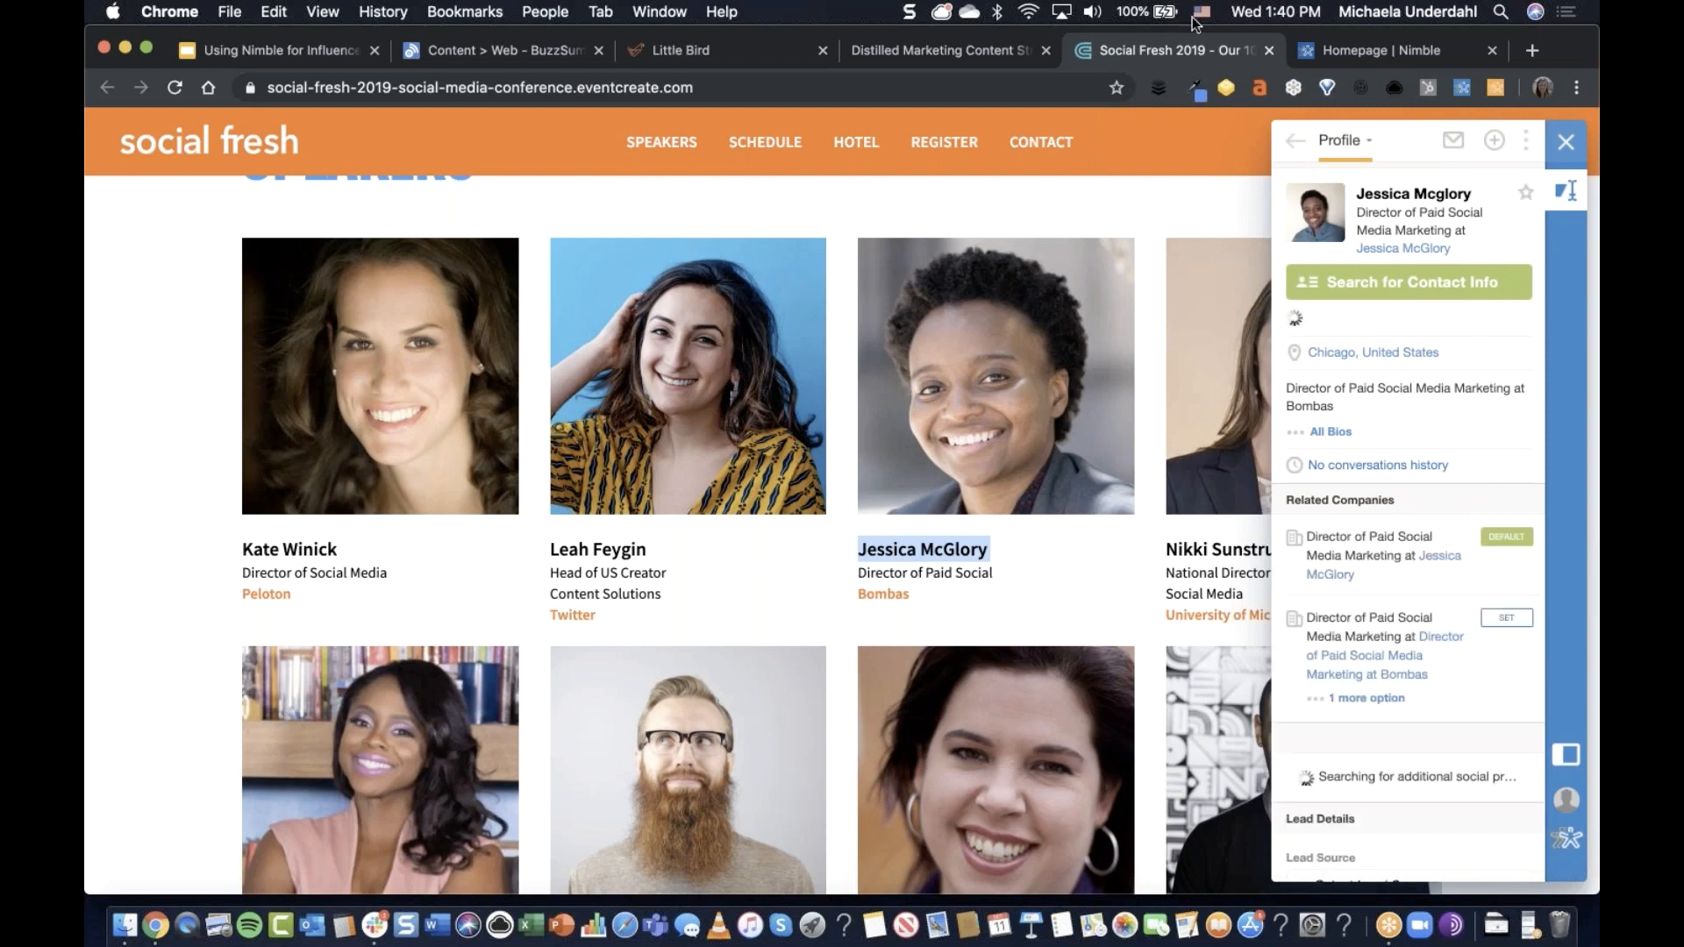
Close the Social Fresh, Distilled Marketing, Little Bird and BuzzSumo pages and wake up the sleeping Nimble homepage.
{"action": "left_click", "coordinate": [1269, 53]}
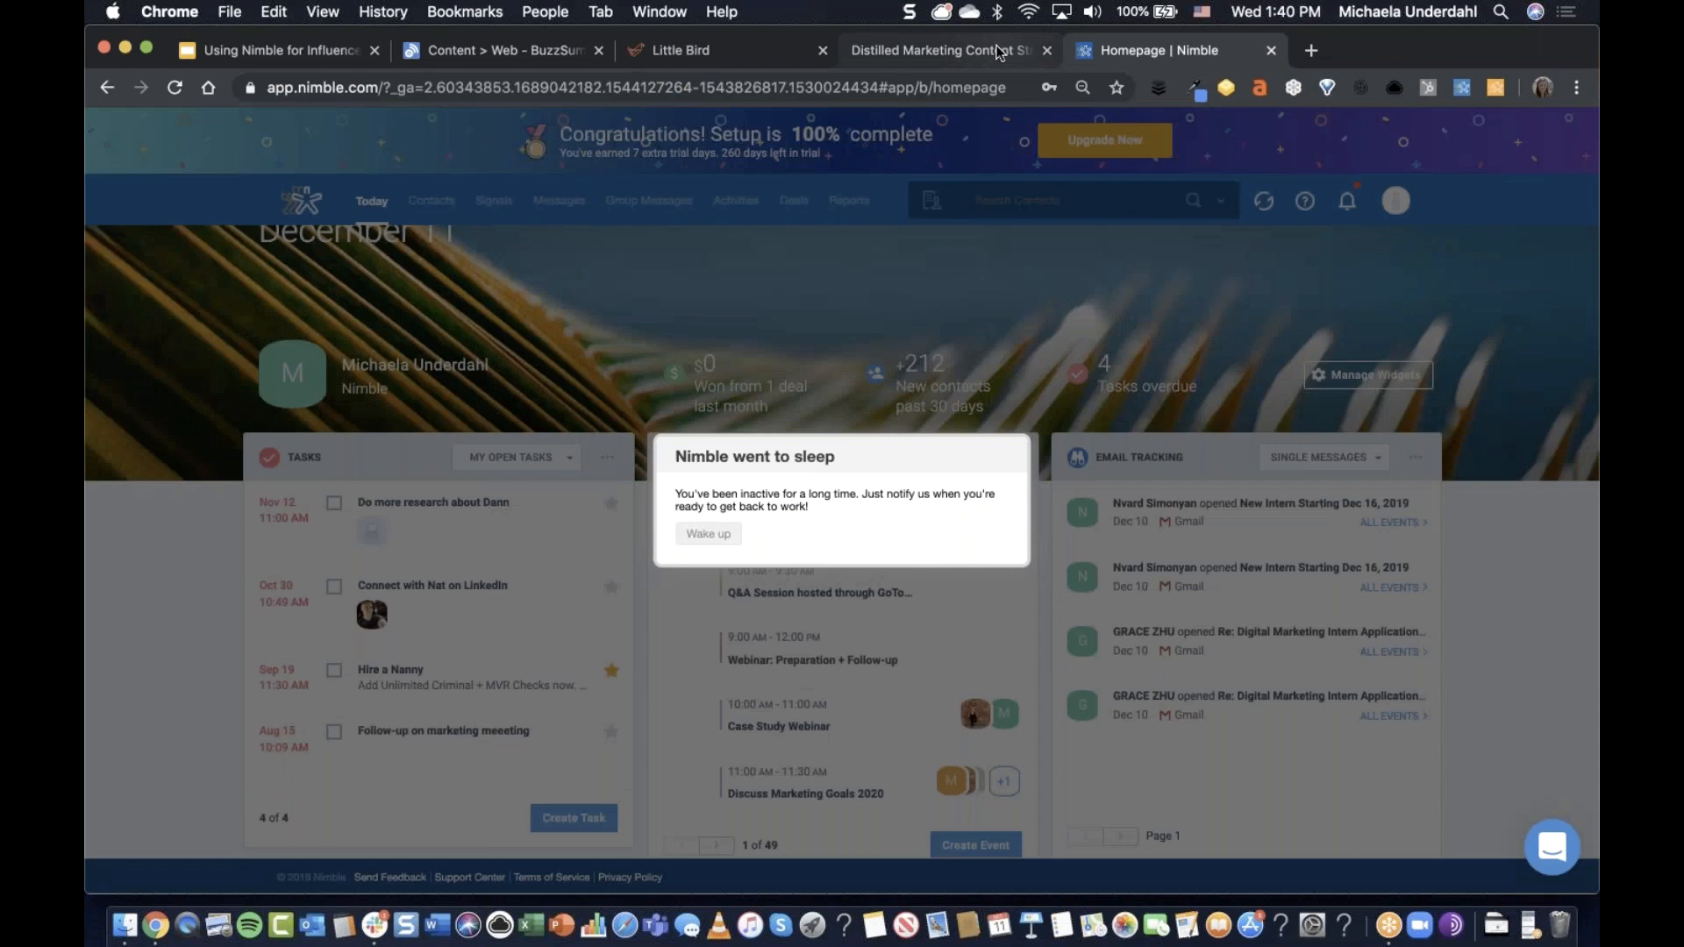
{"action": "left_click", "coordinate": [1035, 55]}
{"action": "left_click", "coordinate": [1047, 50]}
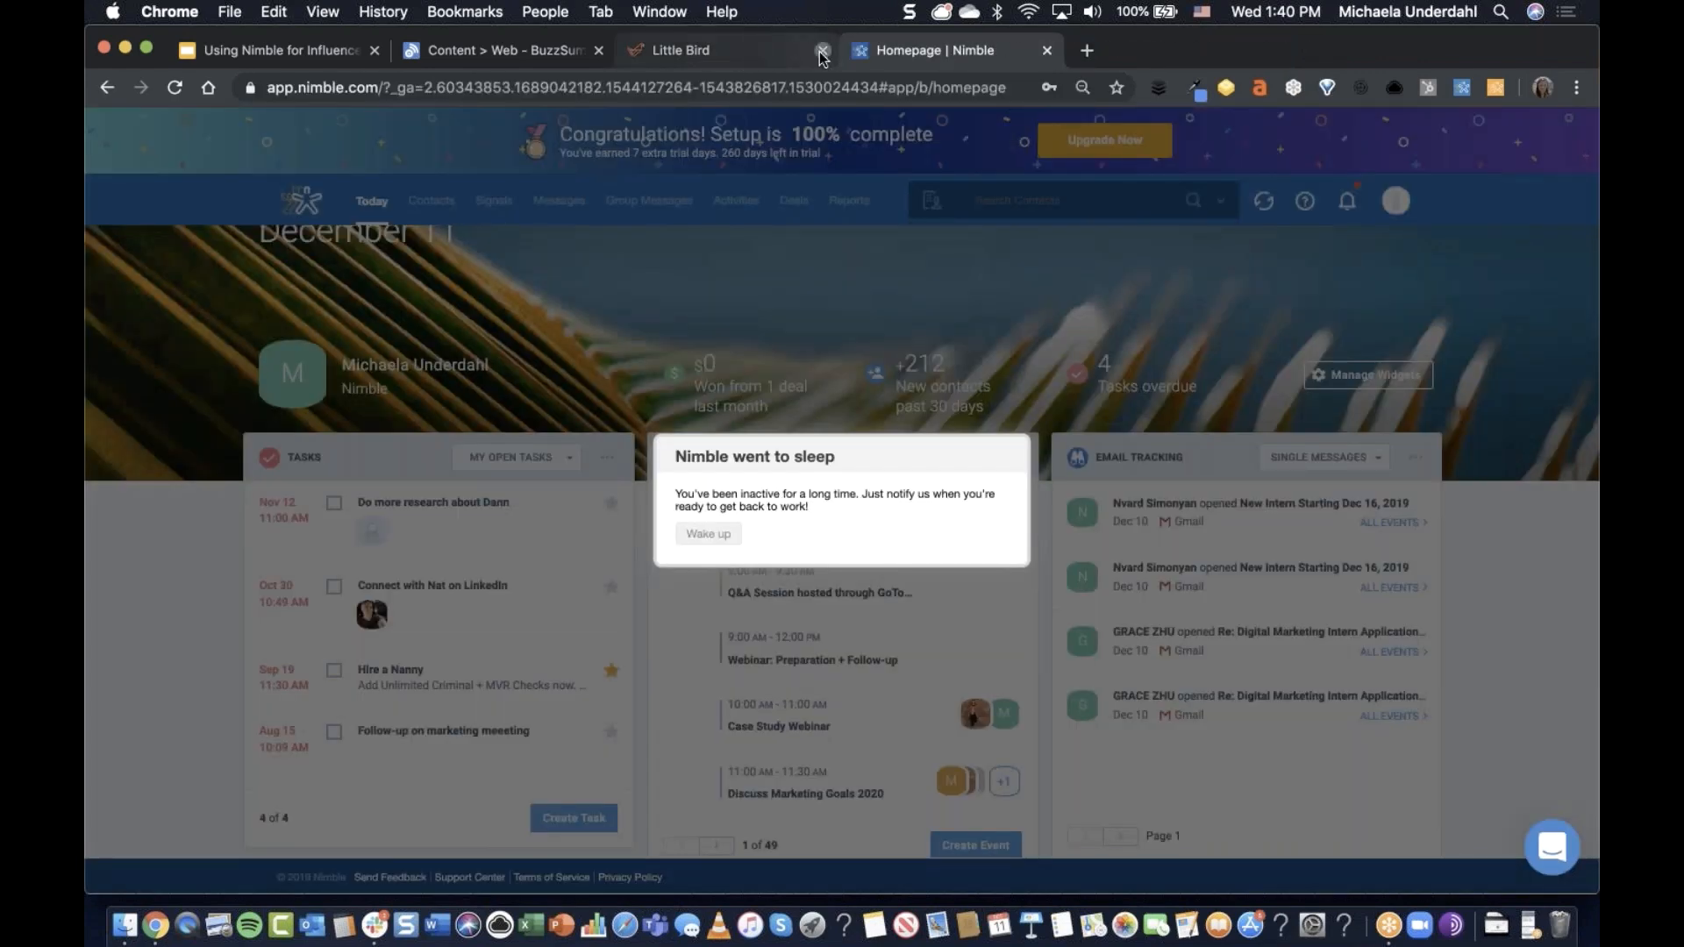
{"action": "left_click", "coordinate": [822, 50]}
{"action": "left_click", "coordinate": [599, 51]}
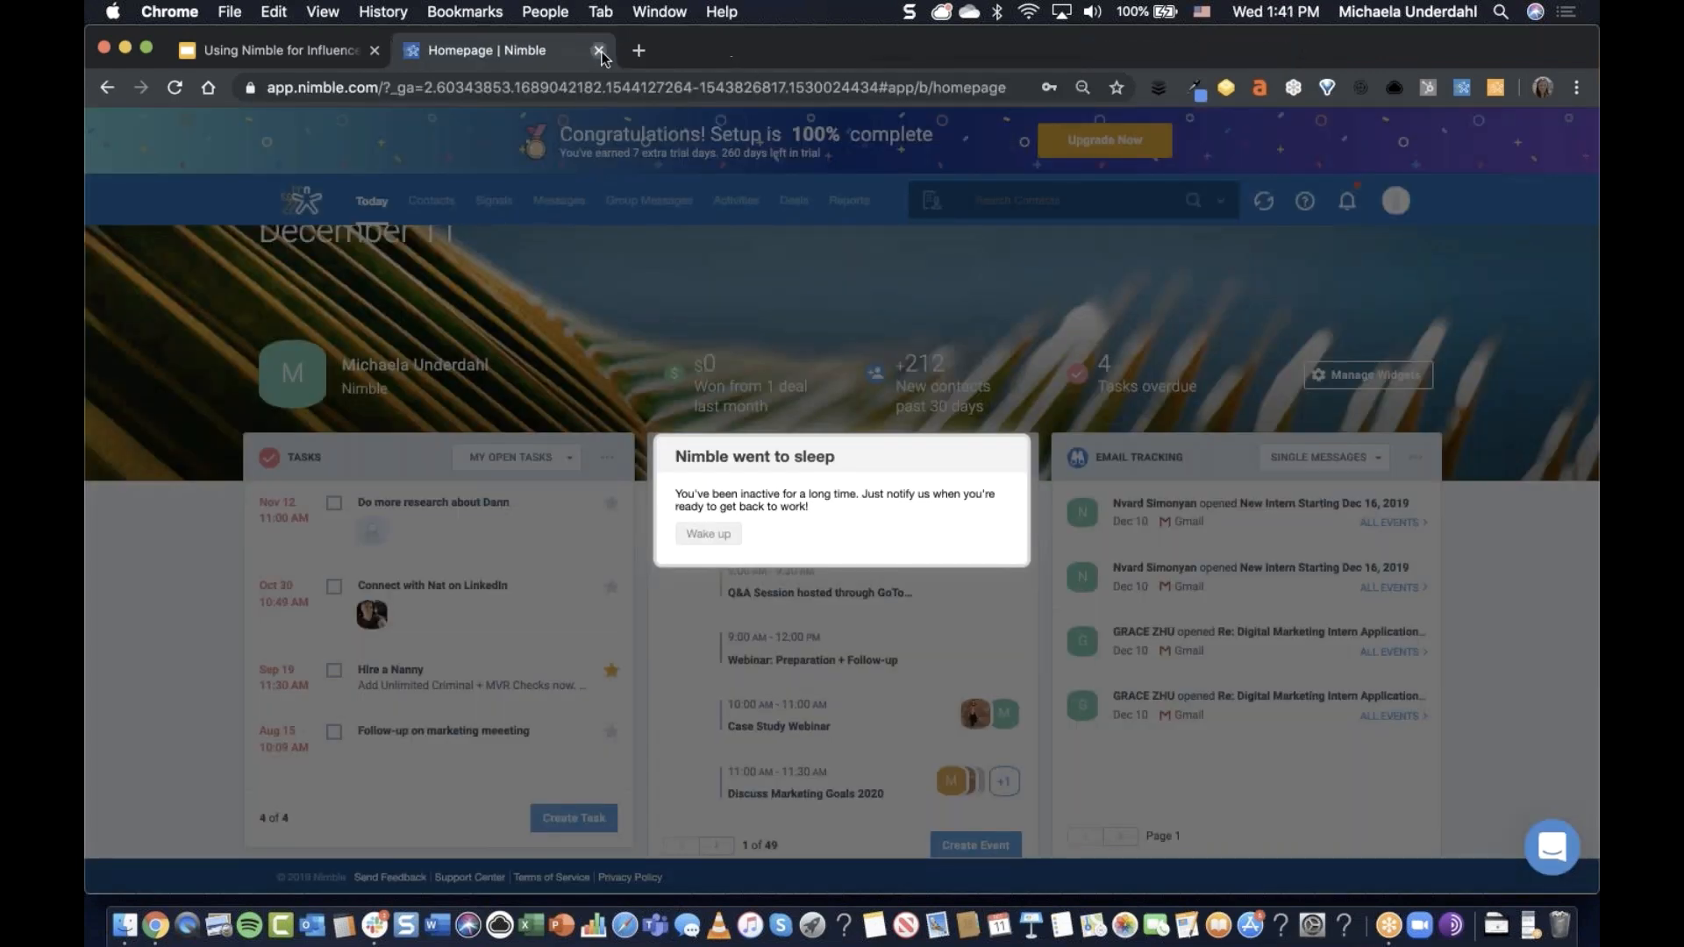
{"action": "left_click", "coordinate": [706, 537]}
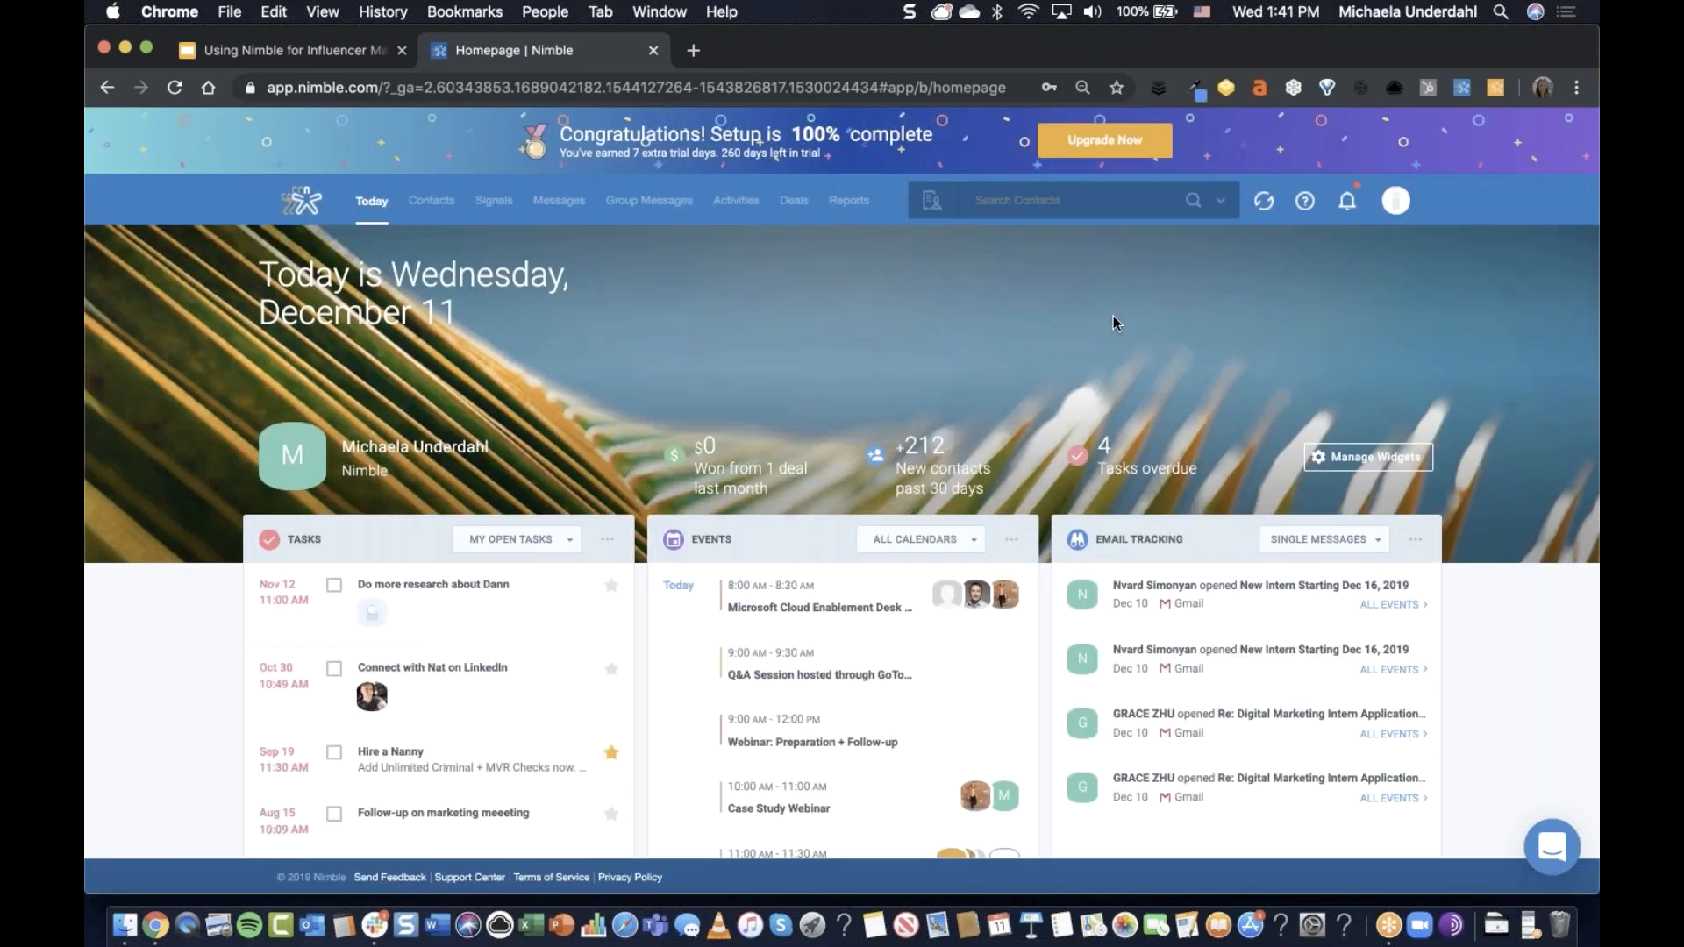
Go to Nimble's Networks & Imports settings and examine the connected email, calendar, social network and contact accounts.
{"action": "left_click", "coordinate": [1399, 205]}
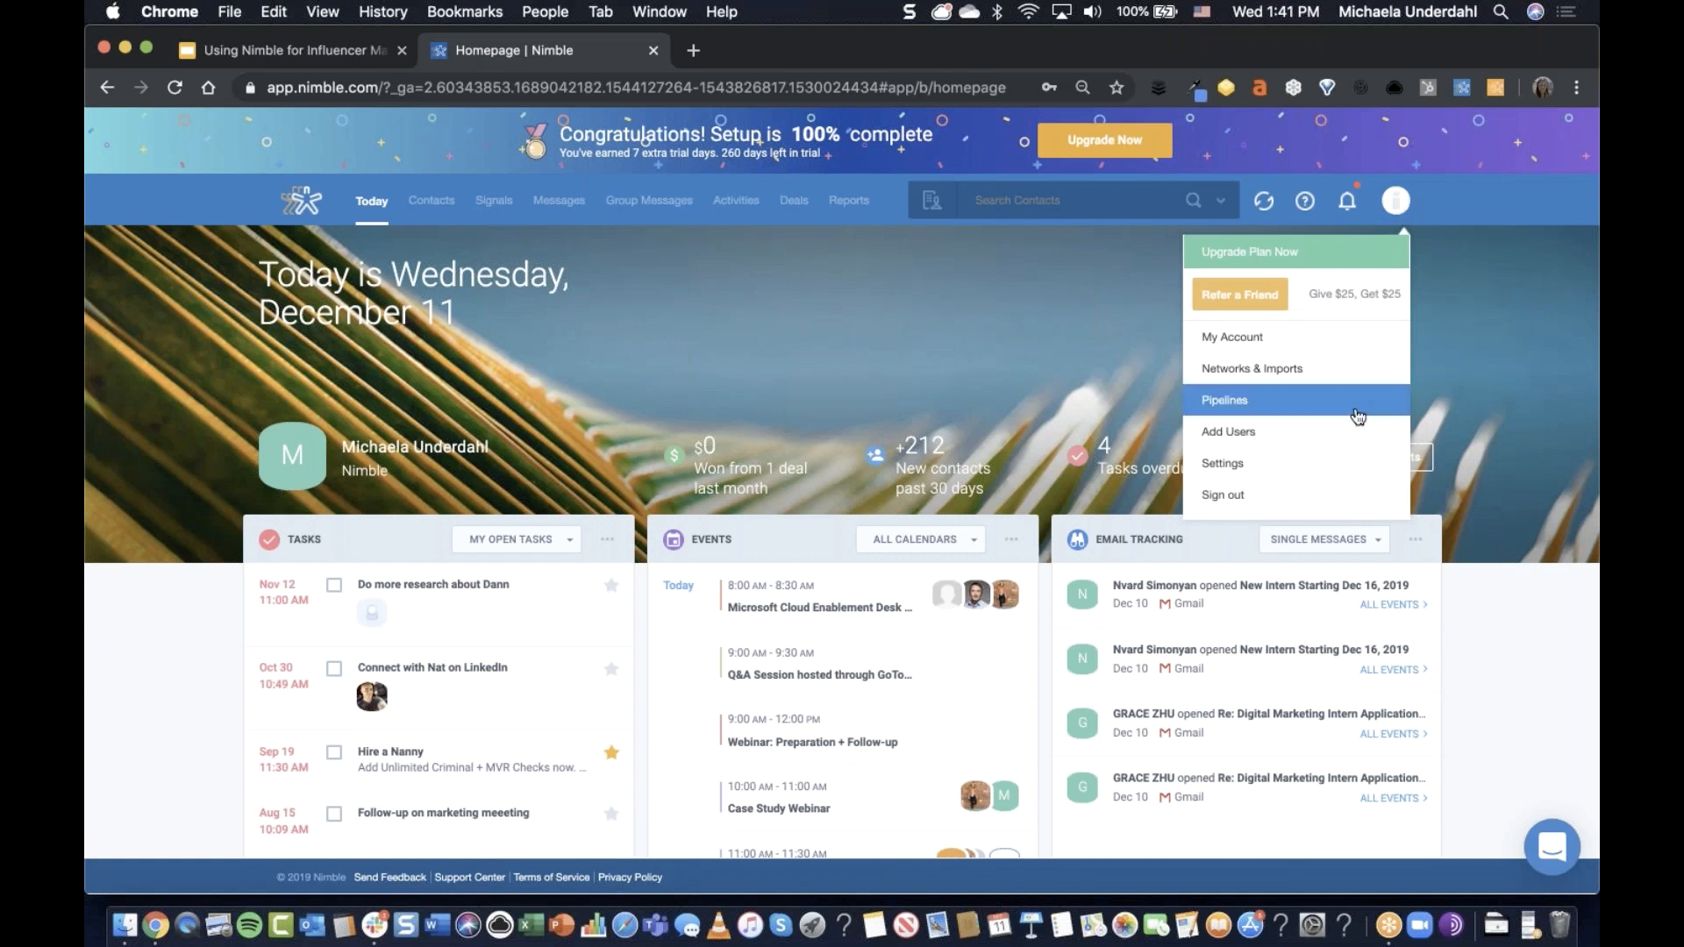
{"action": "left_click", "coordinate": [1307, 377]}
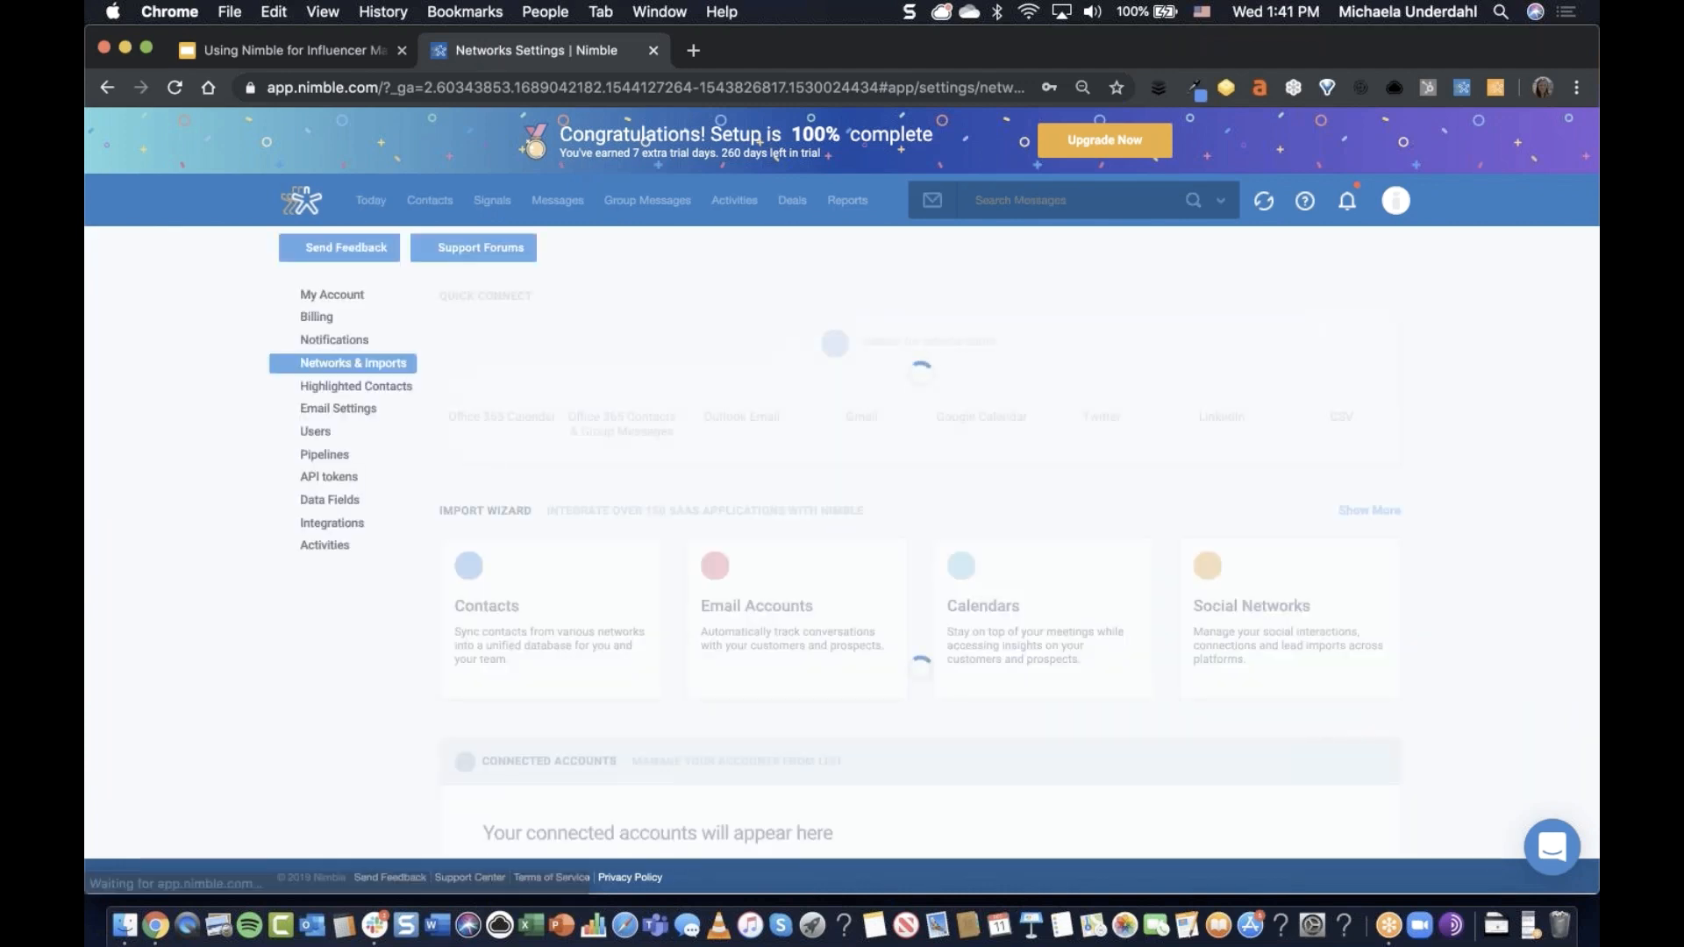
{"action": "scroll", "coordinate": [759, 471], "scroll_direction": "down", "scroll_amount": 5}
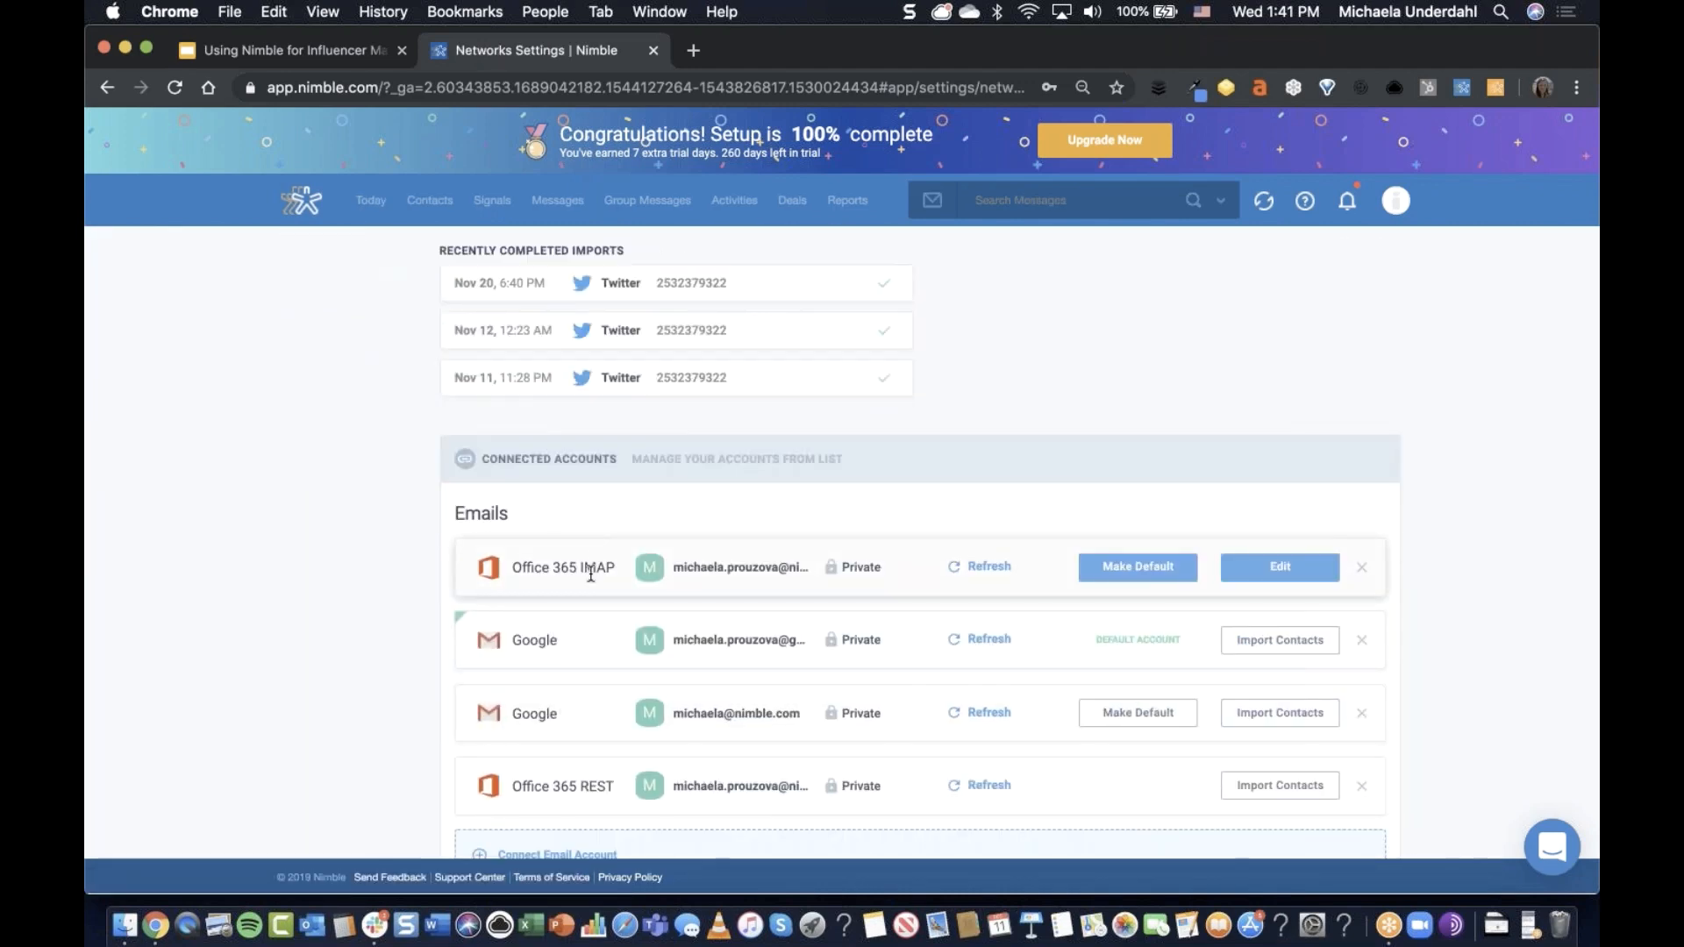
{"action": "scroll", "coordinate": [591, 574], "scroll_direction": "down", "scroll_amount": 2}
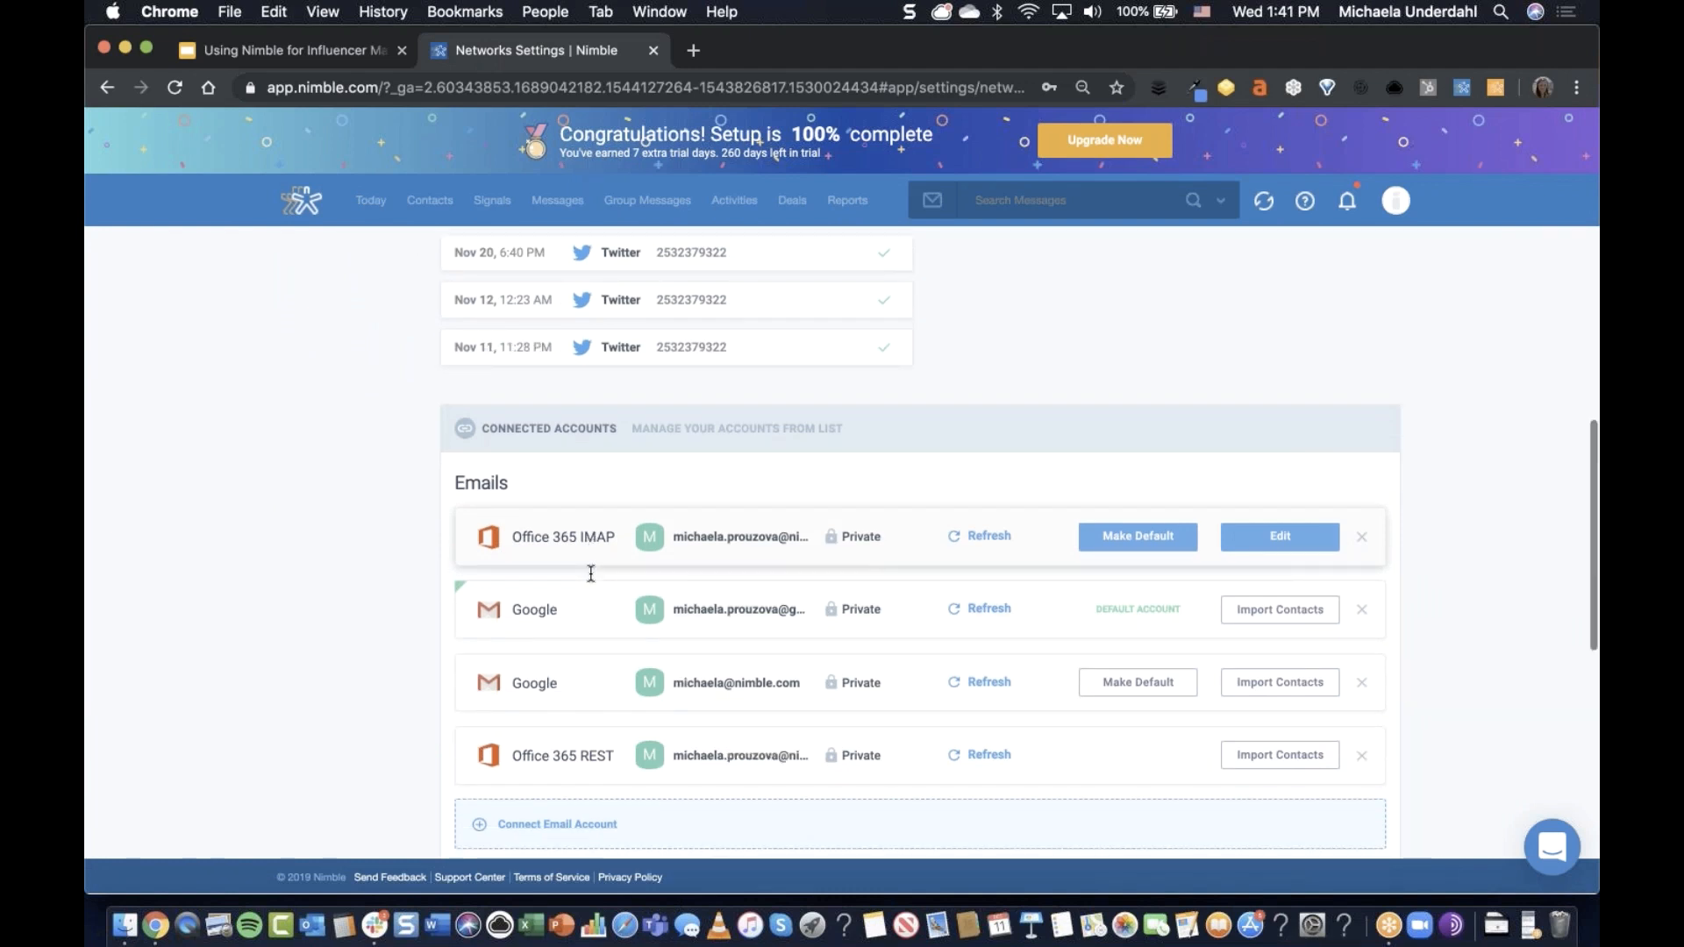
{"action": "scroll", "coordinate": [582, 675], "scroll_direction": "down", "scroll_amount": 1}
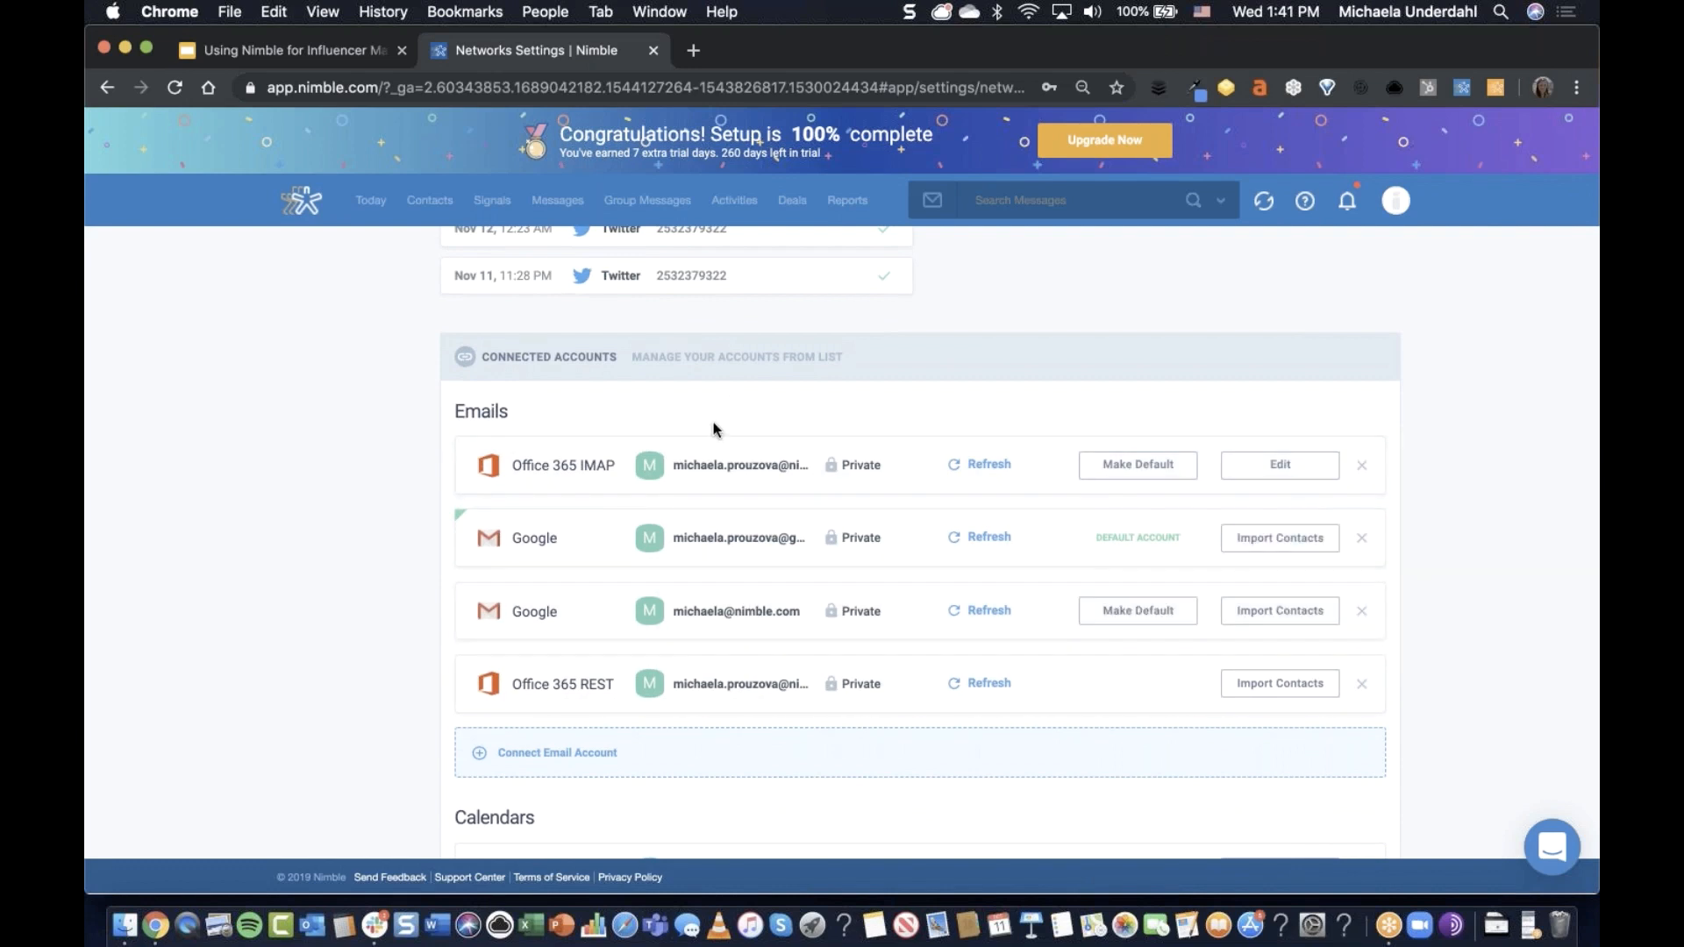
{"action": "scroll", "coordinate": [713, 422], "scroll_direction": "down", "scroll_amount": 5}
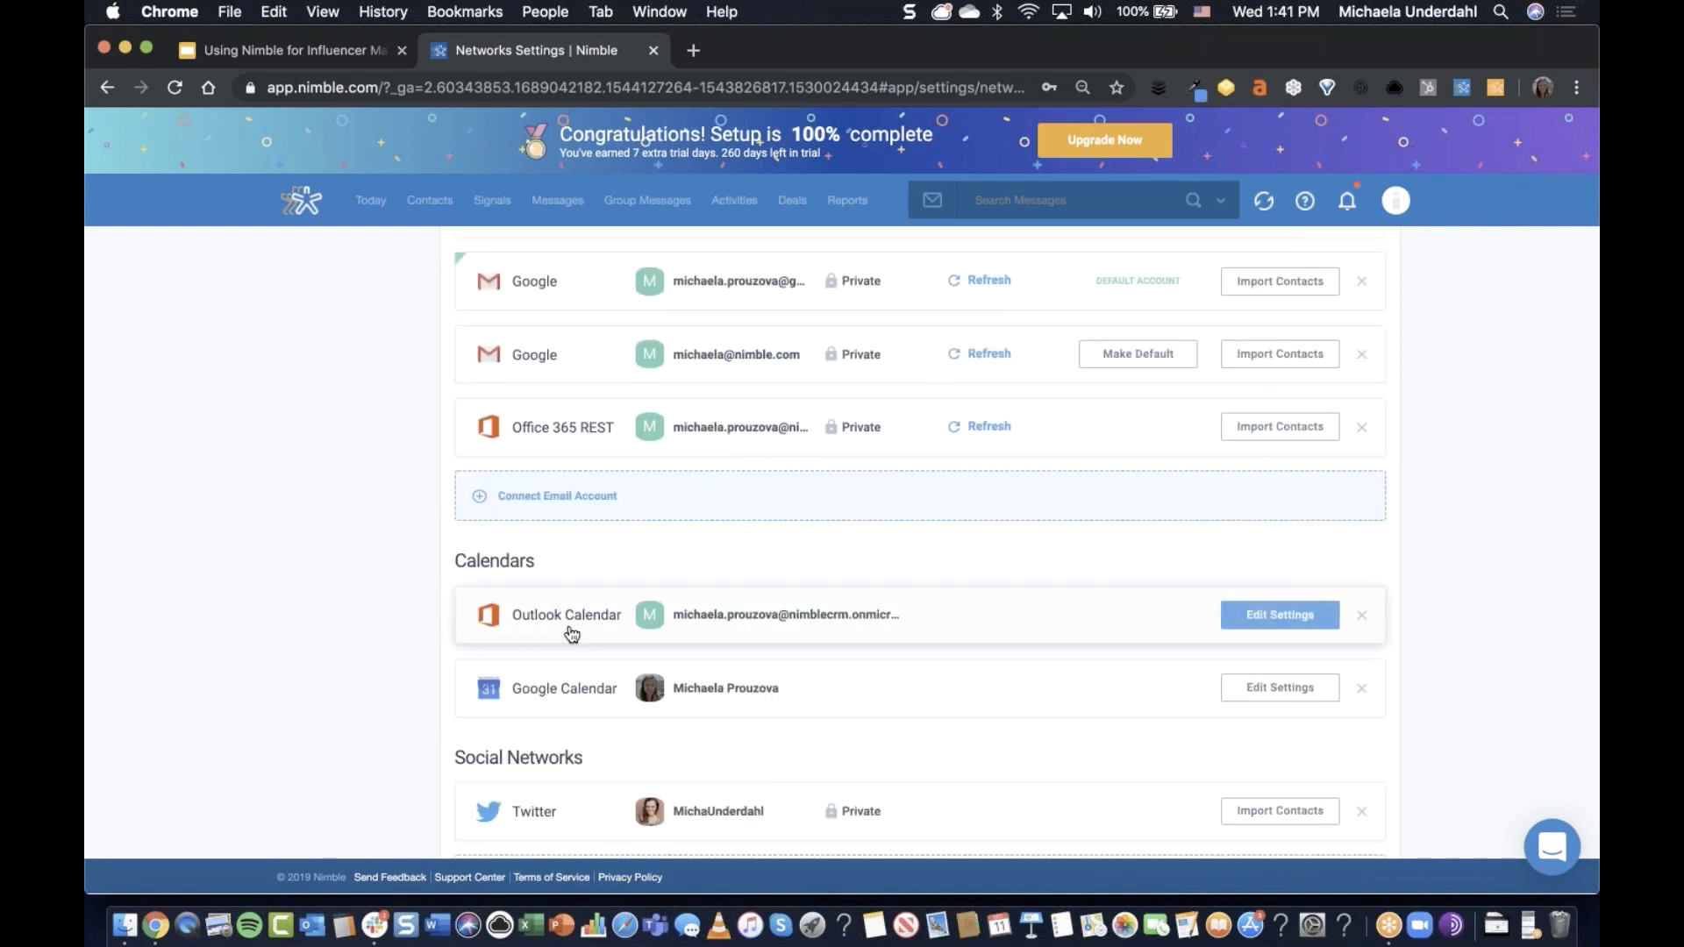
{"action": "scroll", "coordinate": [842, 672], "scroll_direction": "down", "scroll_amount": 3}
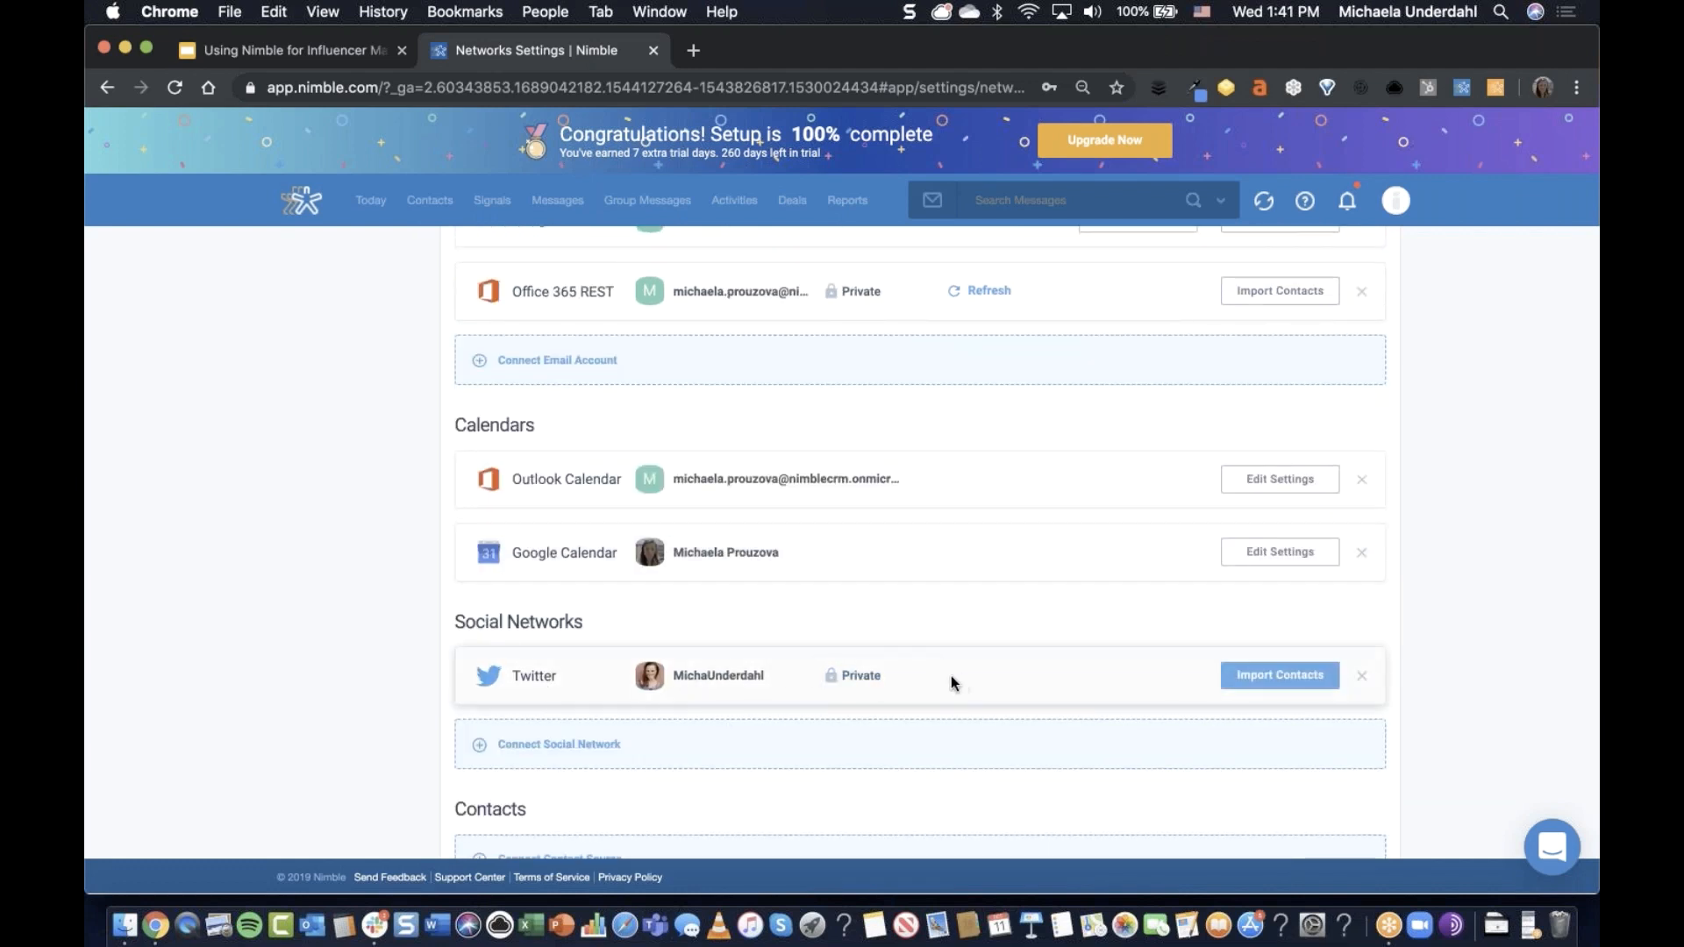
{"action": "scroll", "coordinate": [962, 667], "scroll_direction": "down", "scroll_amount": 2}
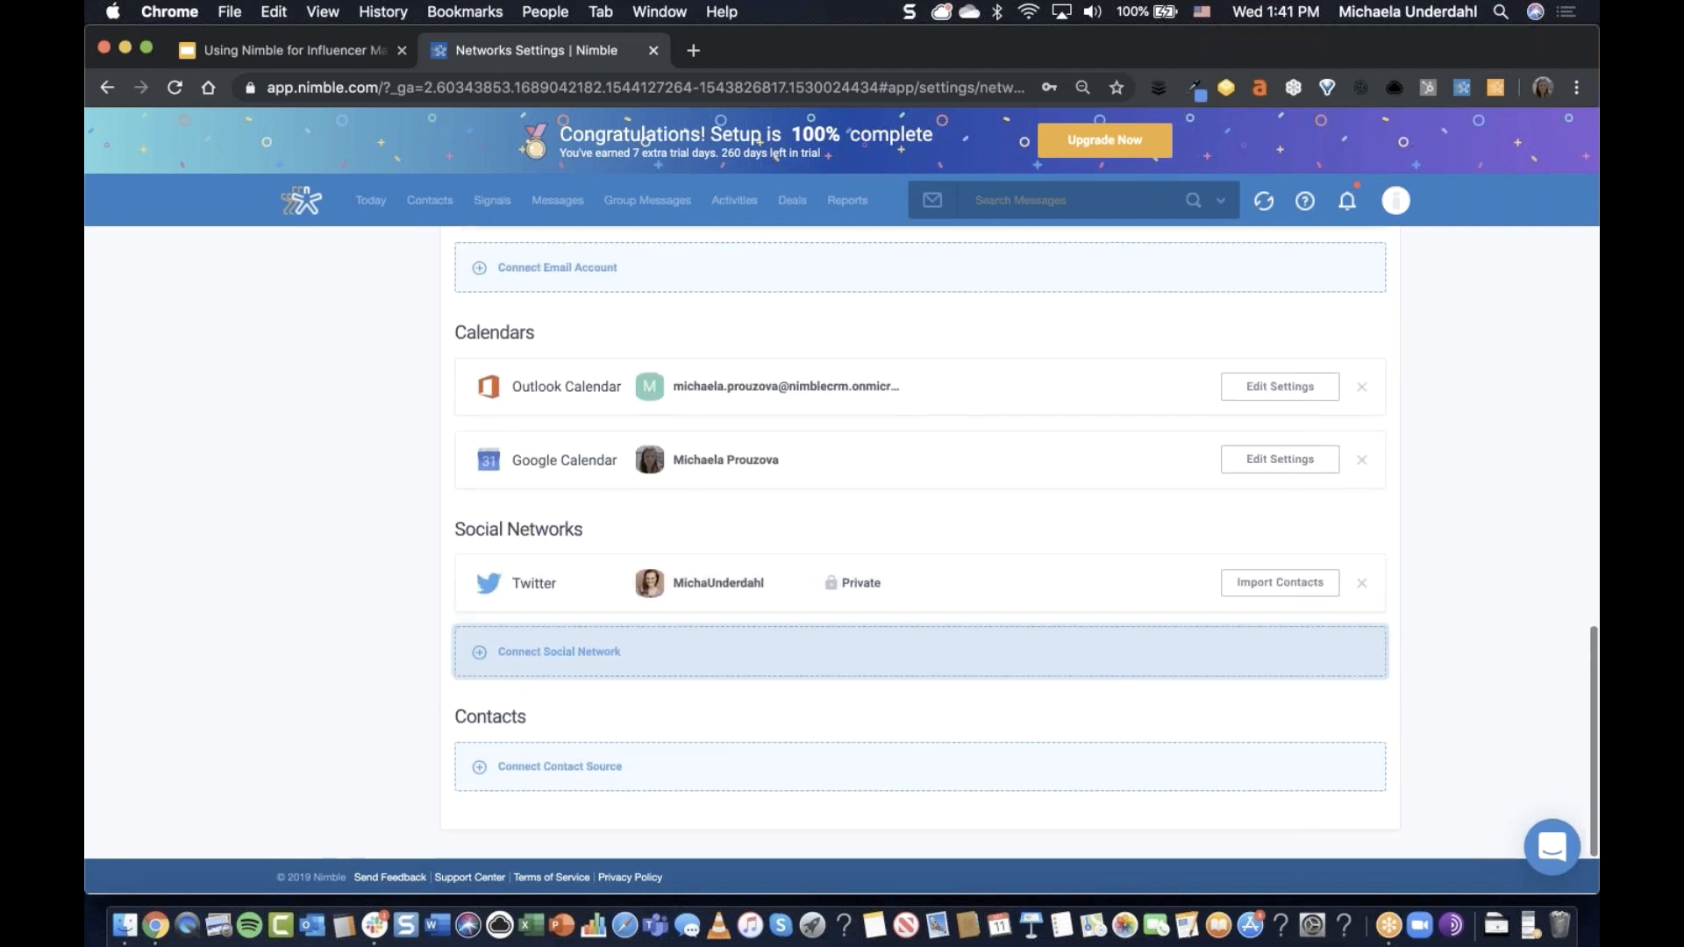
Start connecting a contact source and look through the services available in the contacts import wizard.
{"action": "left_click", "coordinate": [556, 767]}
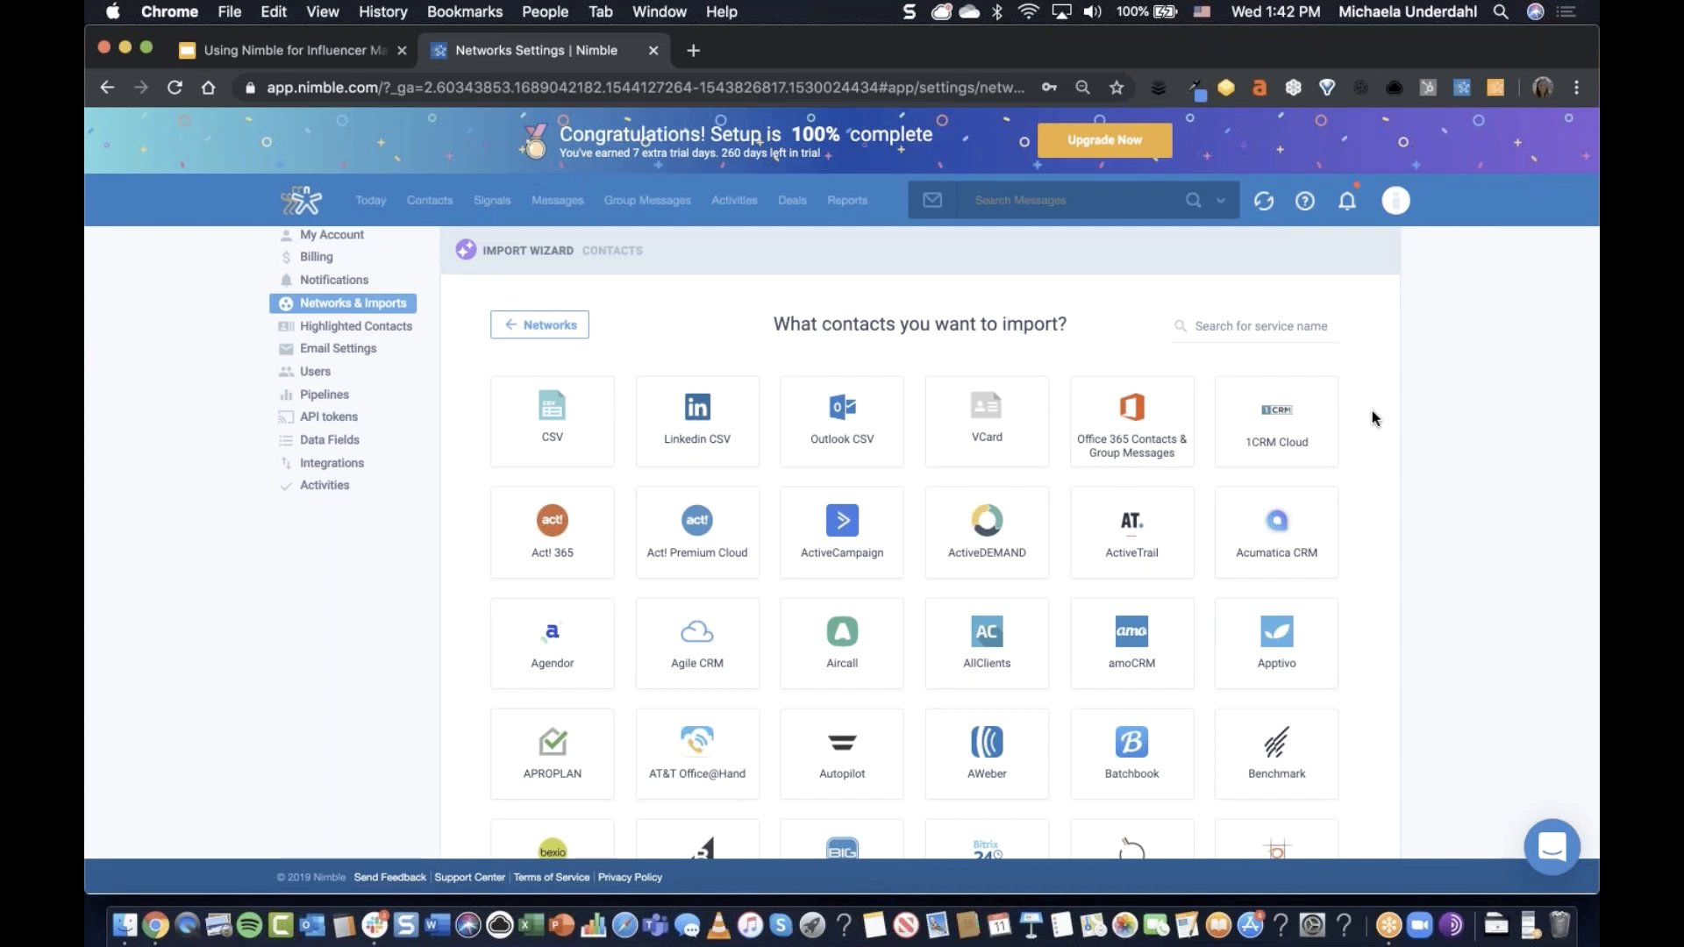
{"action": "scroll", "coordinate": [1372, 412], "scroll_direction": "down", "scroll_amount": 3}
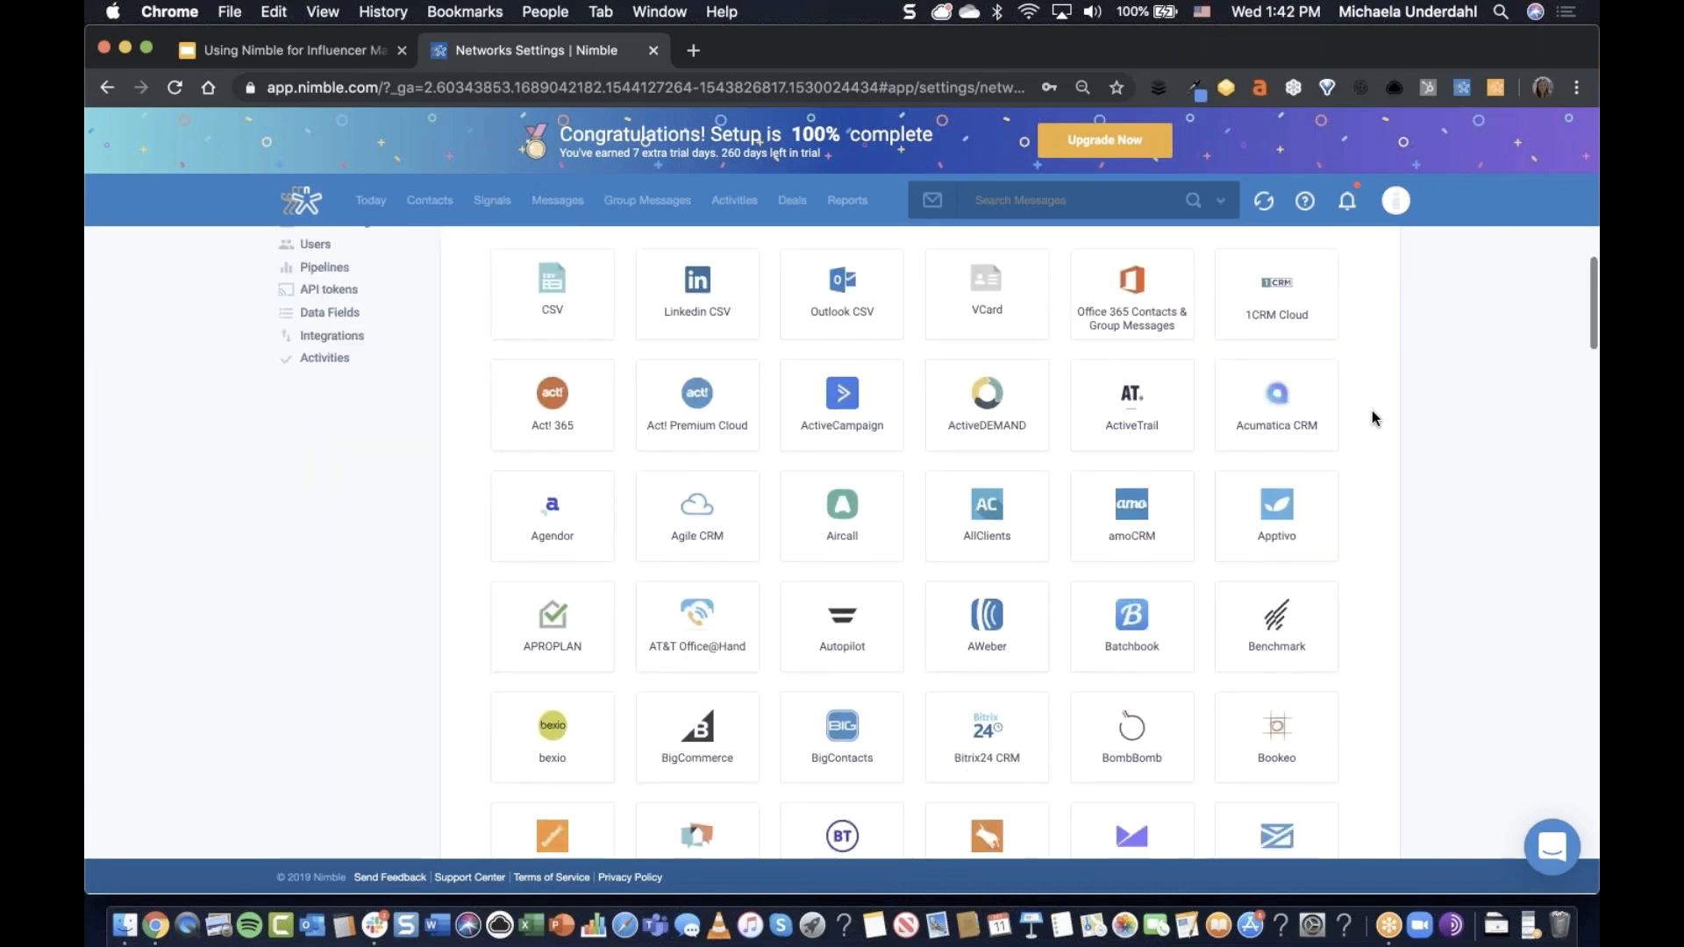
{"action": "scroll", "coordinate": [1372, 411], "scroll_direction": "down", "scroll_amount": 7}
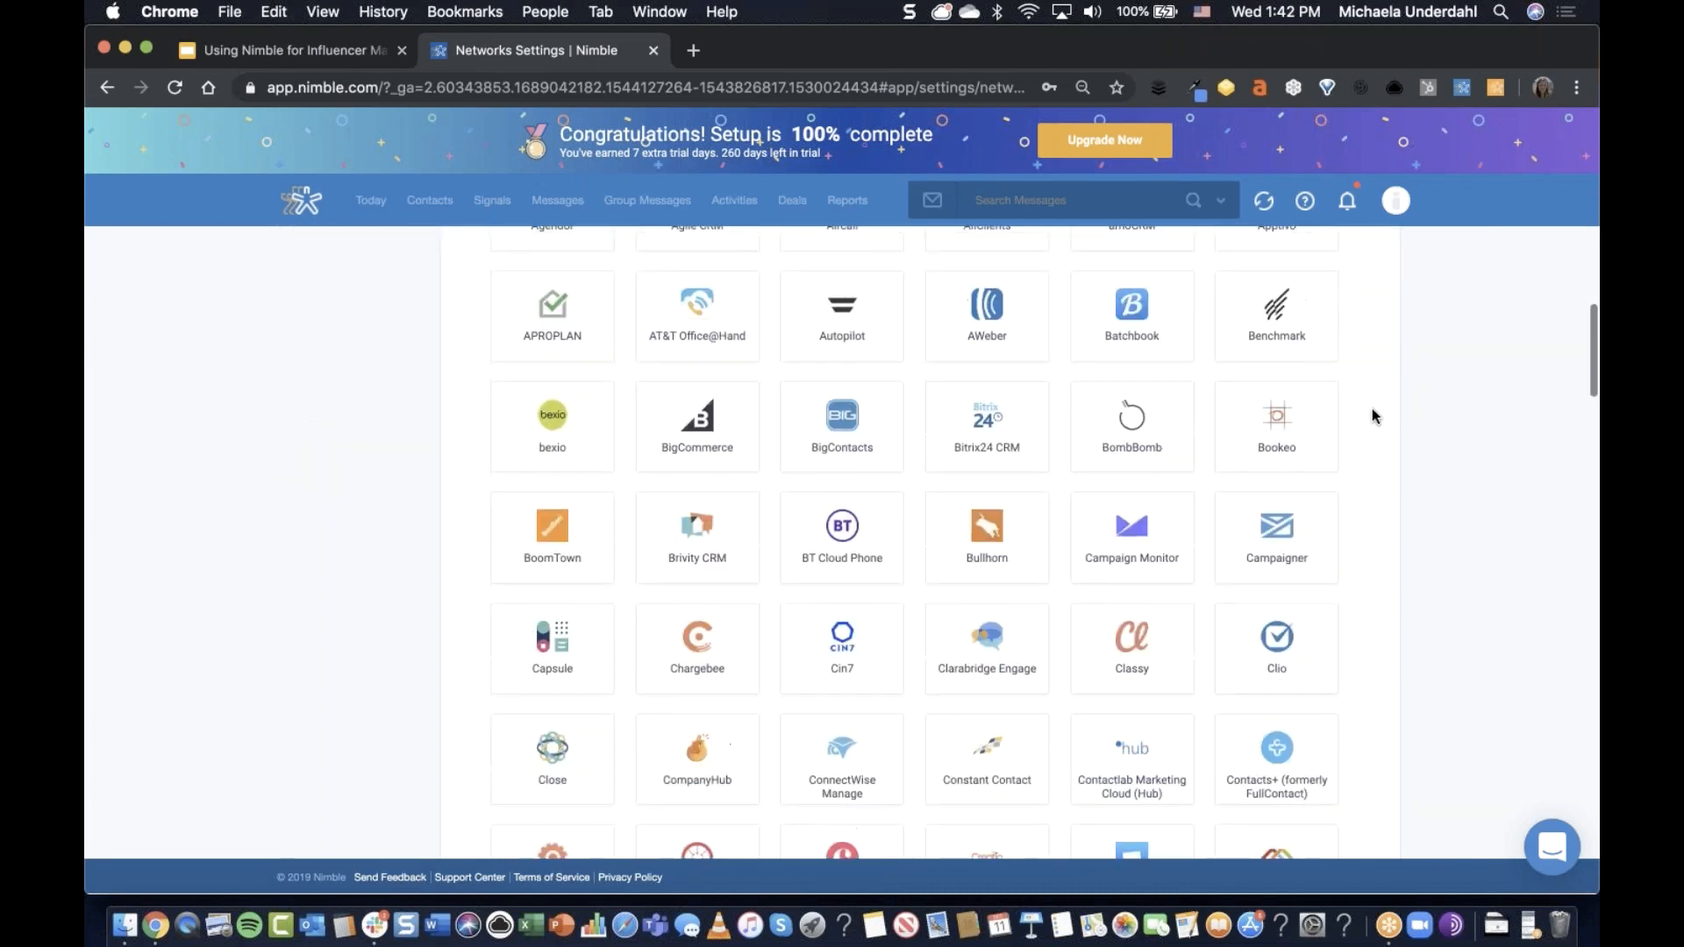
{"action": "scroll", "coordinate": [1372, 408], "scroll_direction": "down", "scroll_amount": 20}
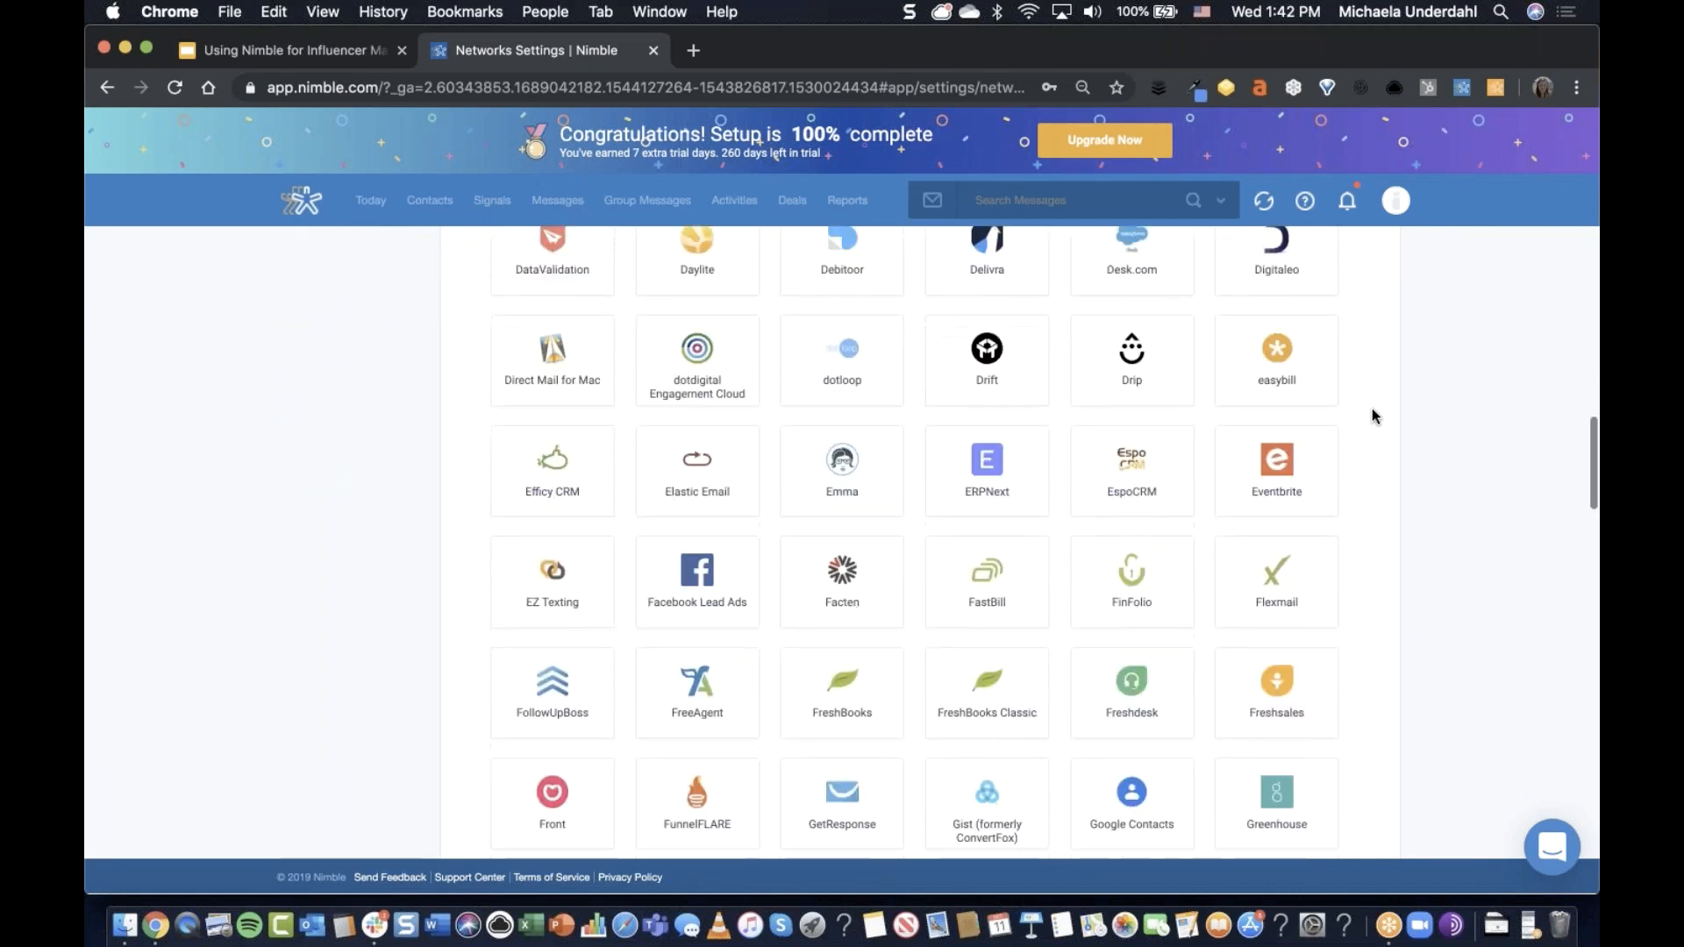
{"action": "scroll", "coordinate": [1372, 412], "scroll_direction": "up", "scroll_amount": 20}
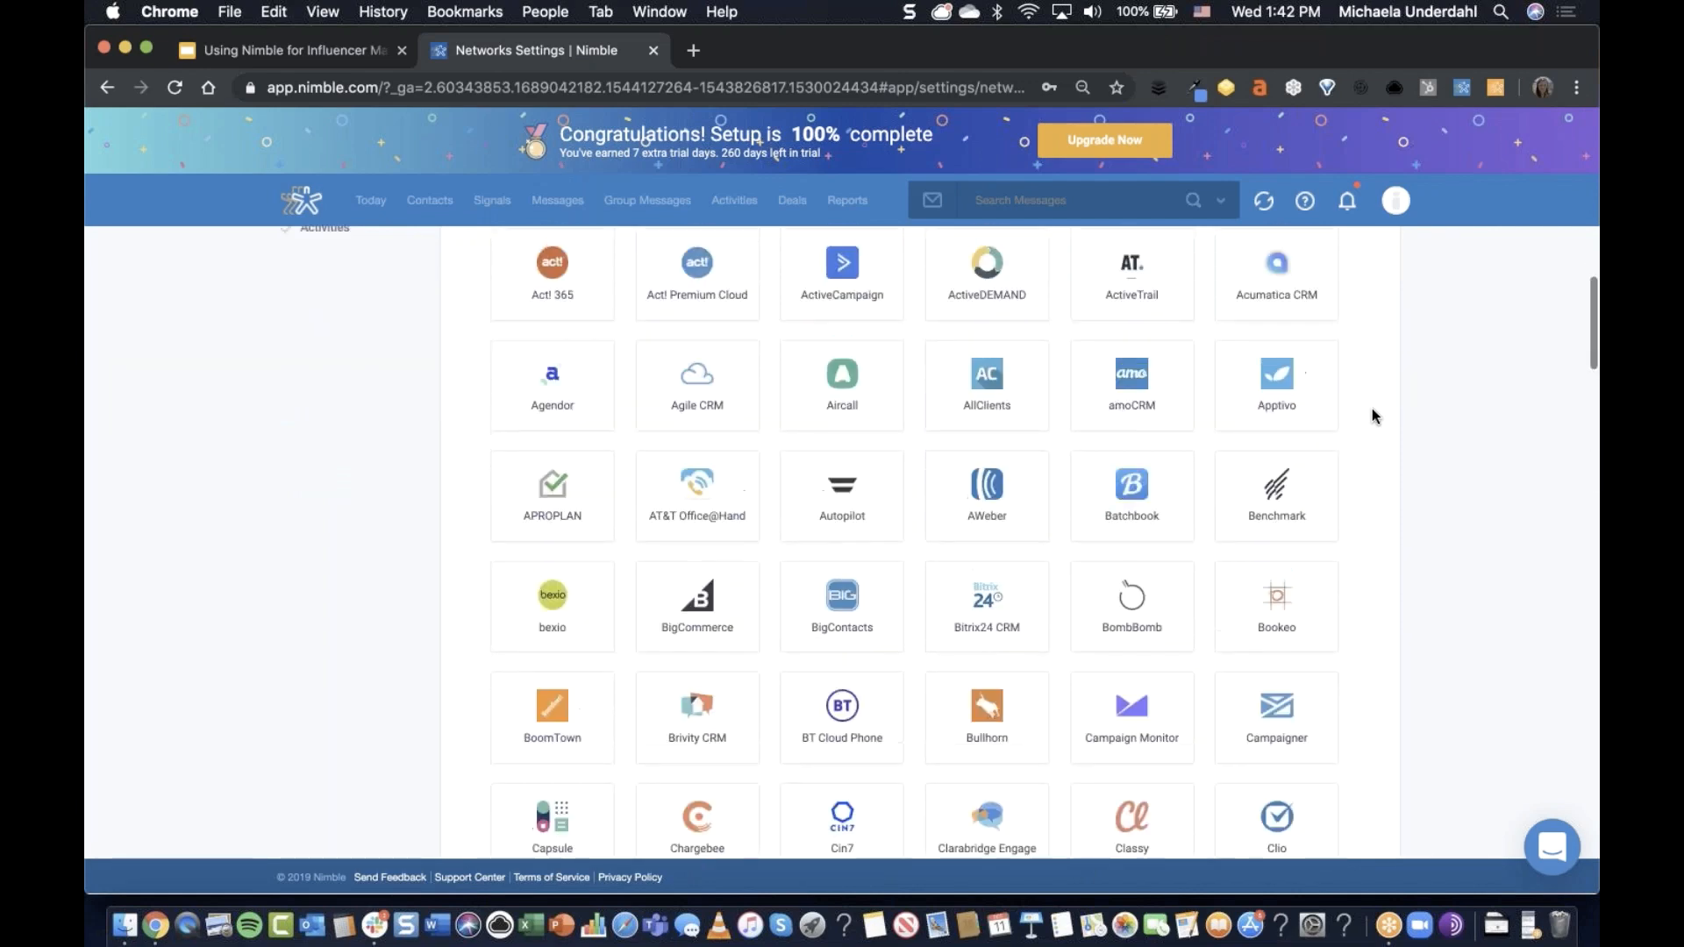
Search the import wizard's services for "mail" and view the Mailchimp connection window, closing it without connecting.
{"action": "scroll", "coordinate": [1372, 410], "scroll_direction": "up", "scroll_amount": 4}
{"action": "left_click", "coordinate": [1245, 387]}
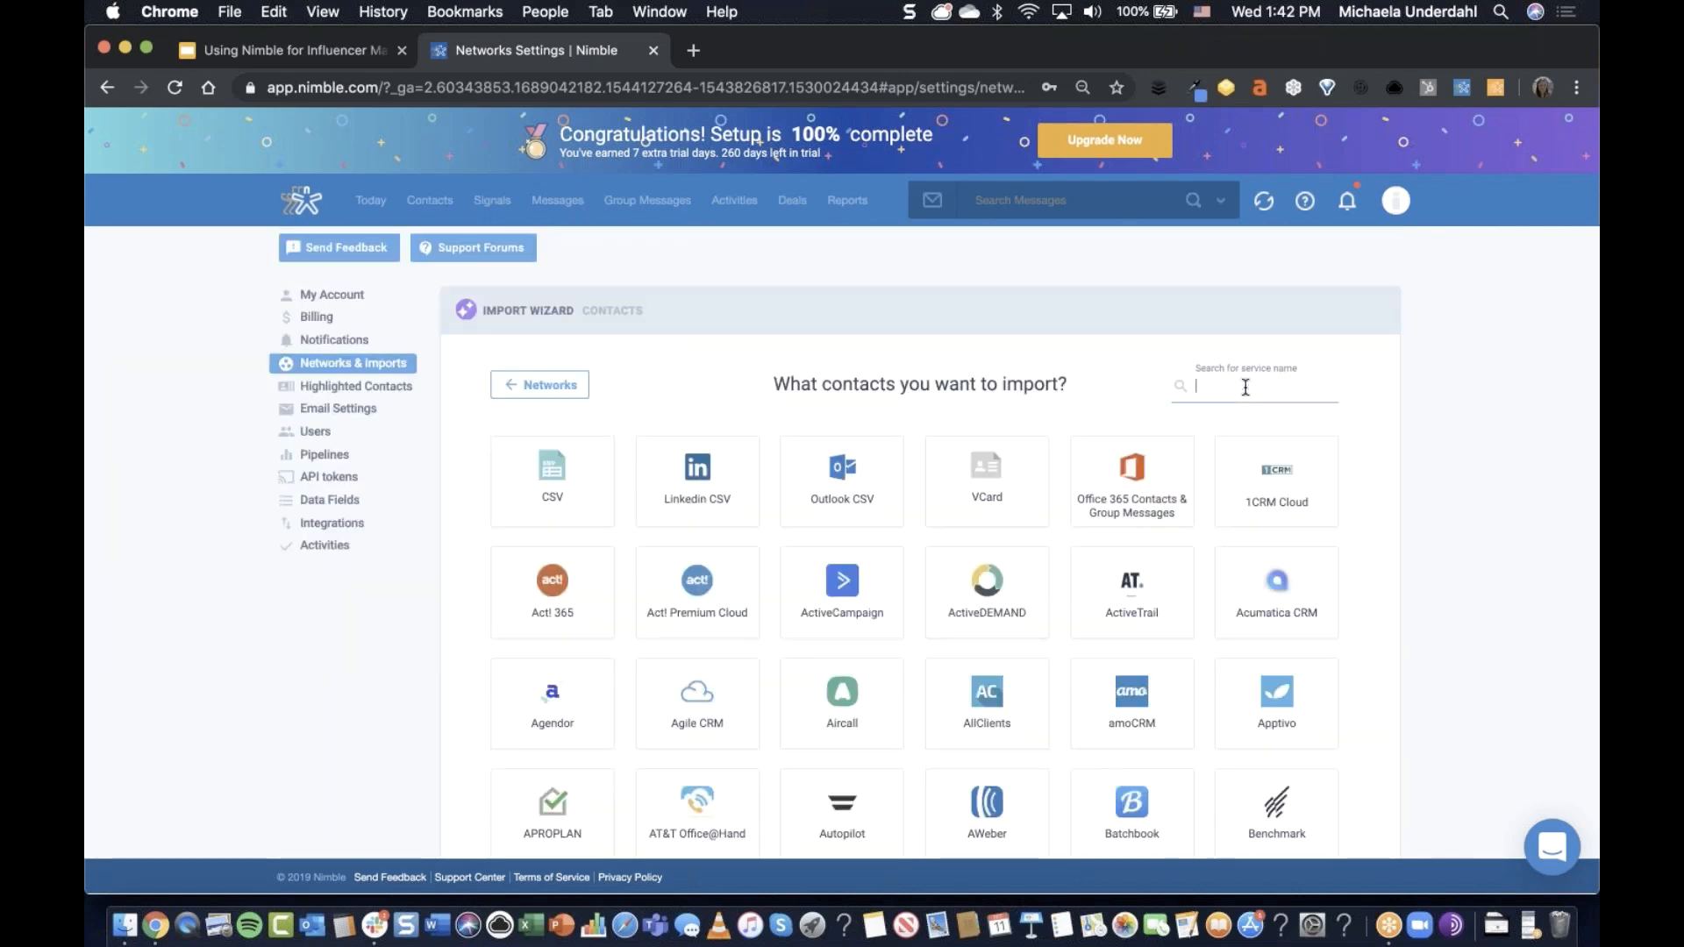
{"action": "type", "text": "mail"}
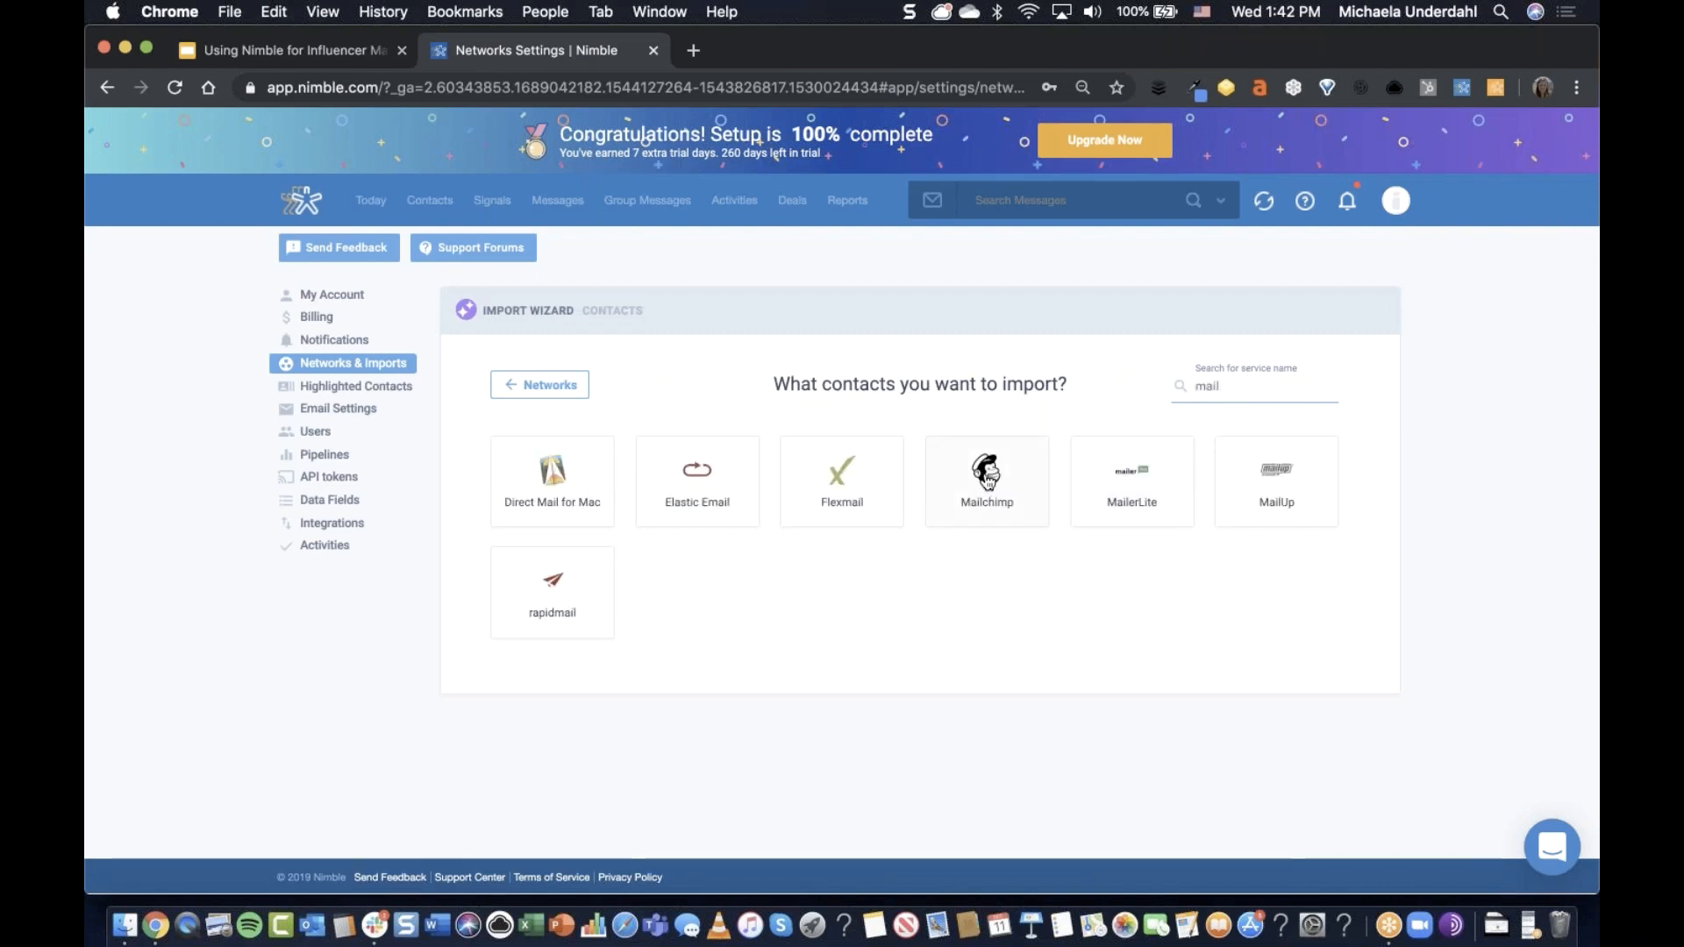
{"action": "left_click", "coordinate": [988, 479]}
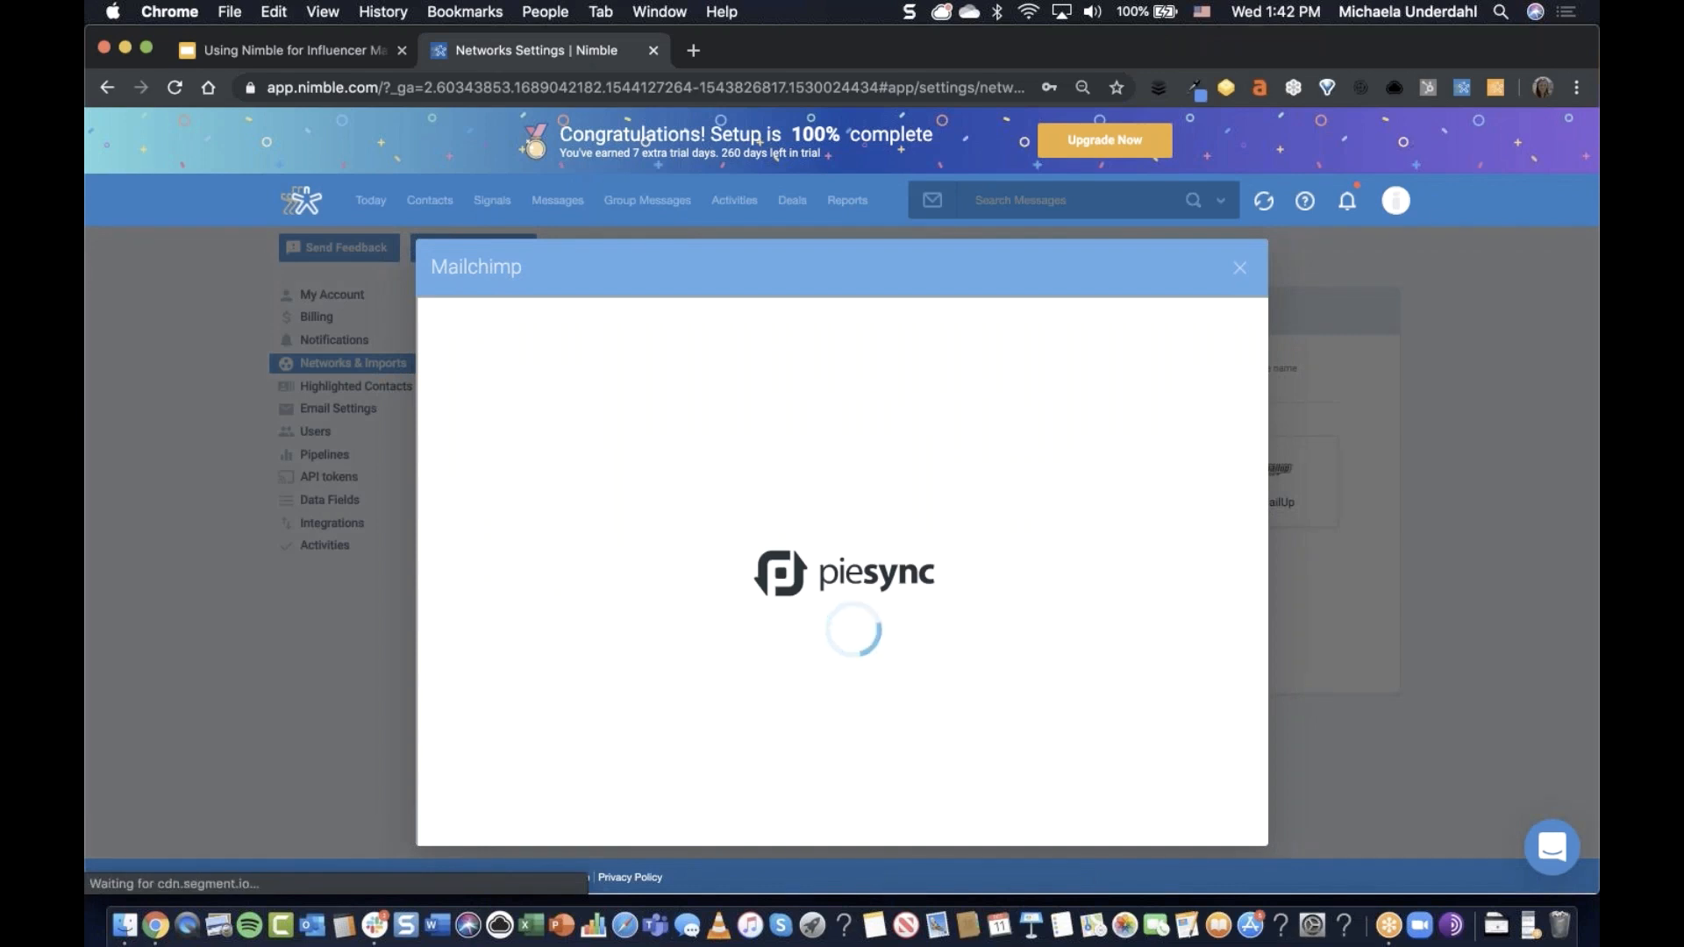
{"action": "left_click", "coordinate": [1239, 268]}
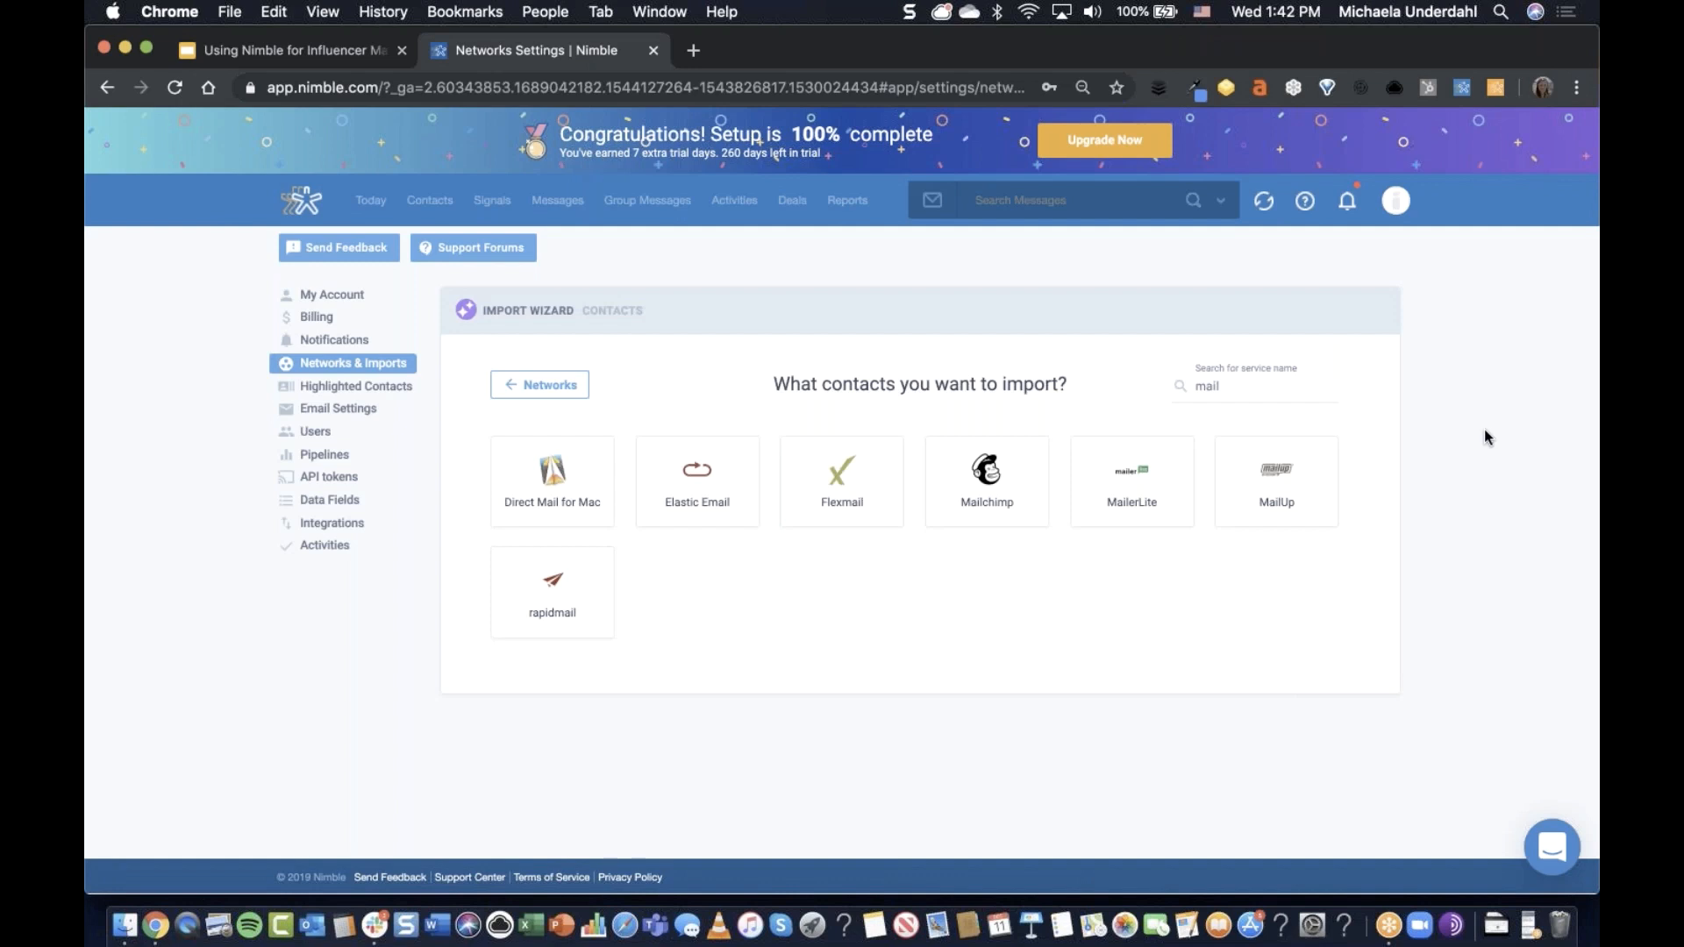
Go to the Today page and examine the tasks, events and email tracking widgets, including the tracking widget's message filter options.
{"action": "left_click", "coordinate": [370, 199]}
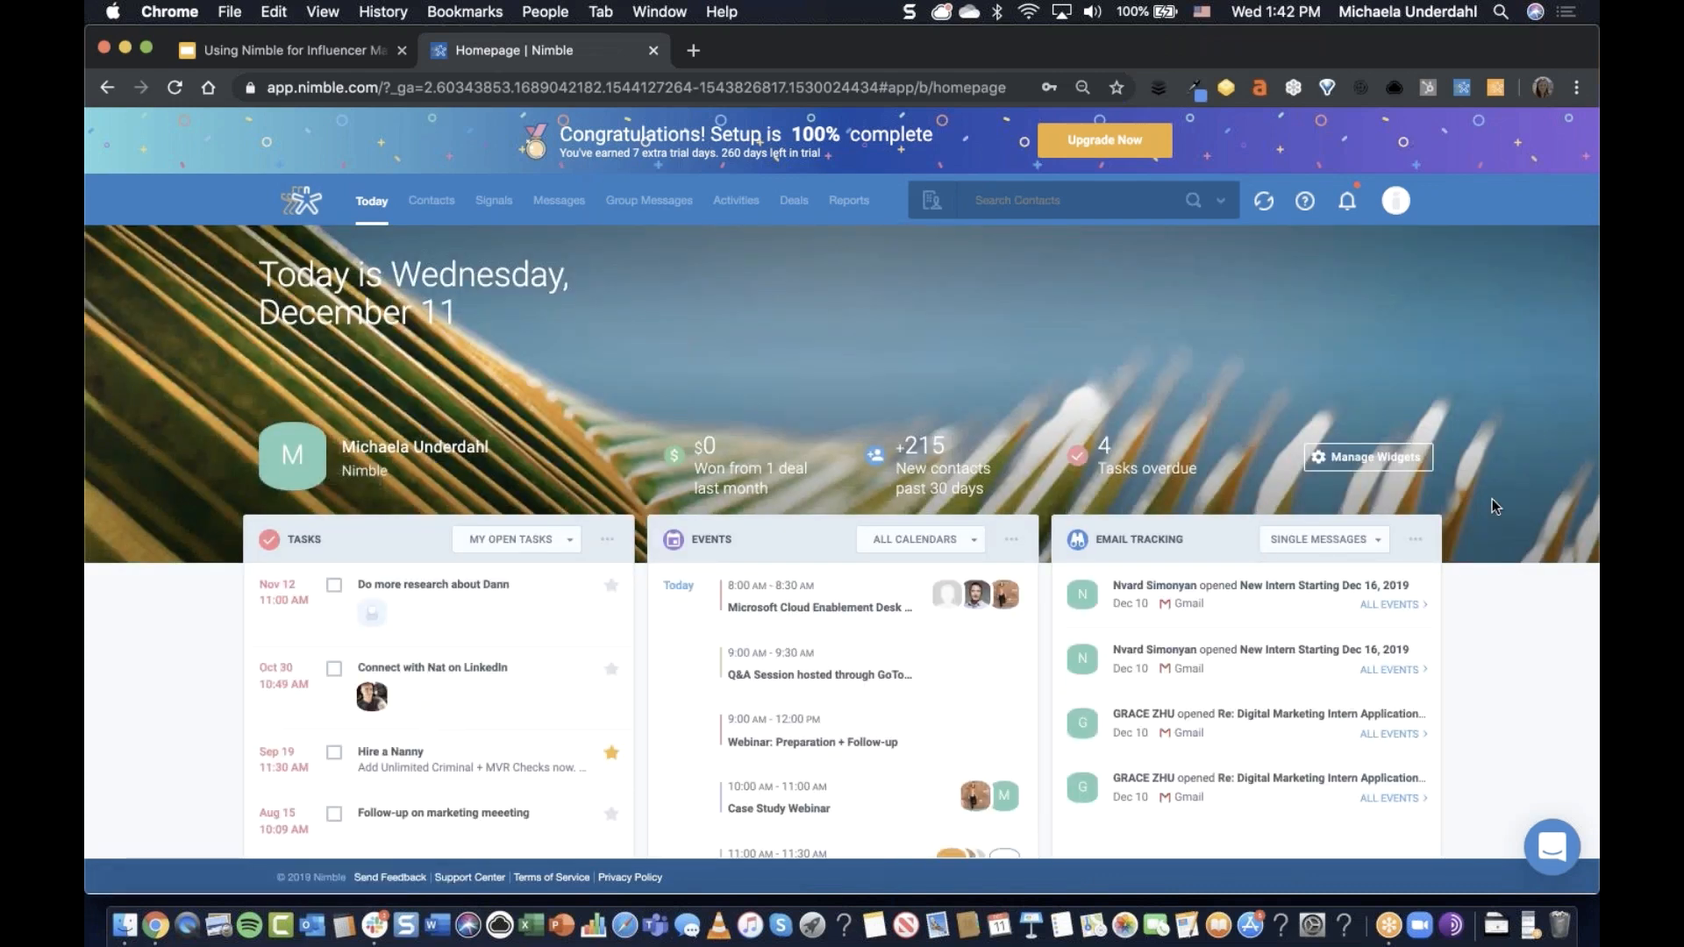
{"action": "scroll", "coordinate": [1492, 500], "scroll_direction": "down", "scroll_amount": 3}
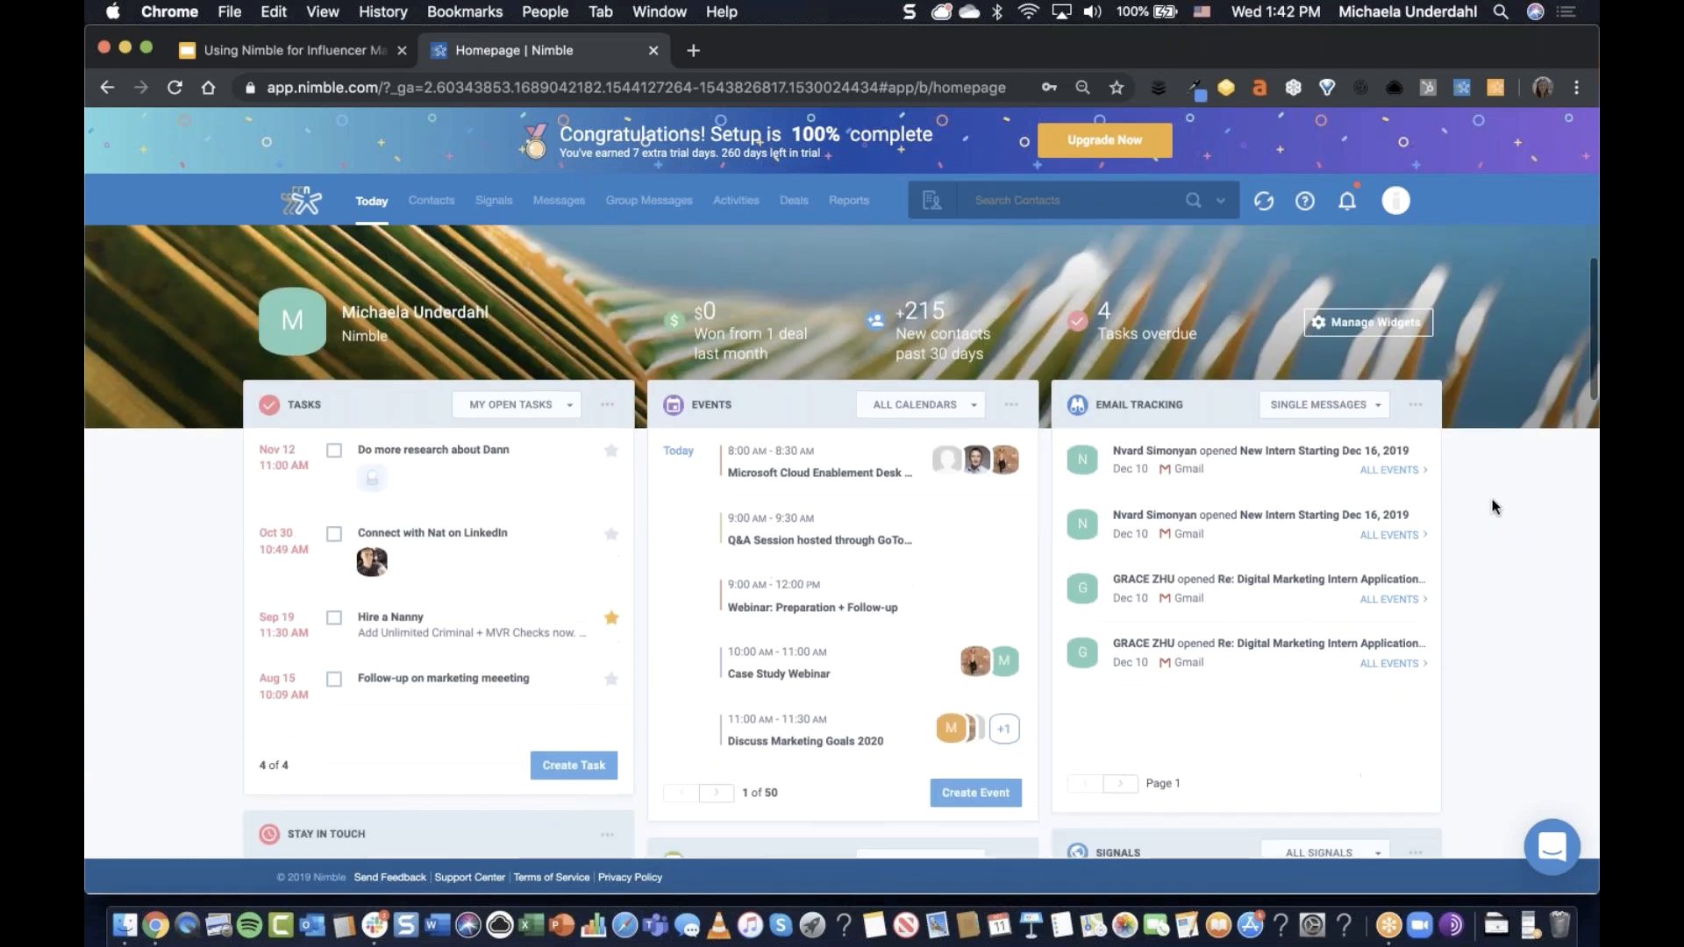
{"action": "scroll", "coordinate": [1438, 505], "scroll_direction": "down", "scroll_amount": 1}
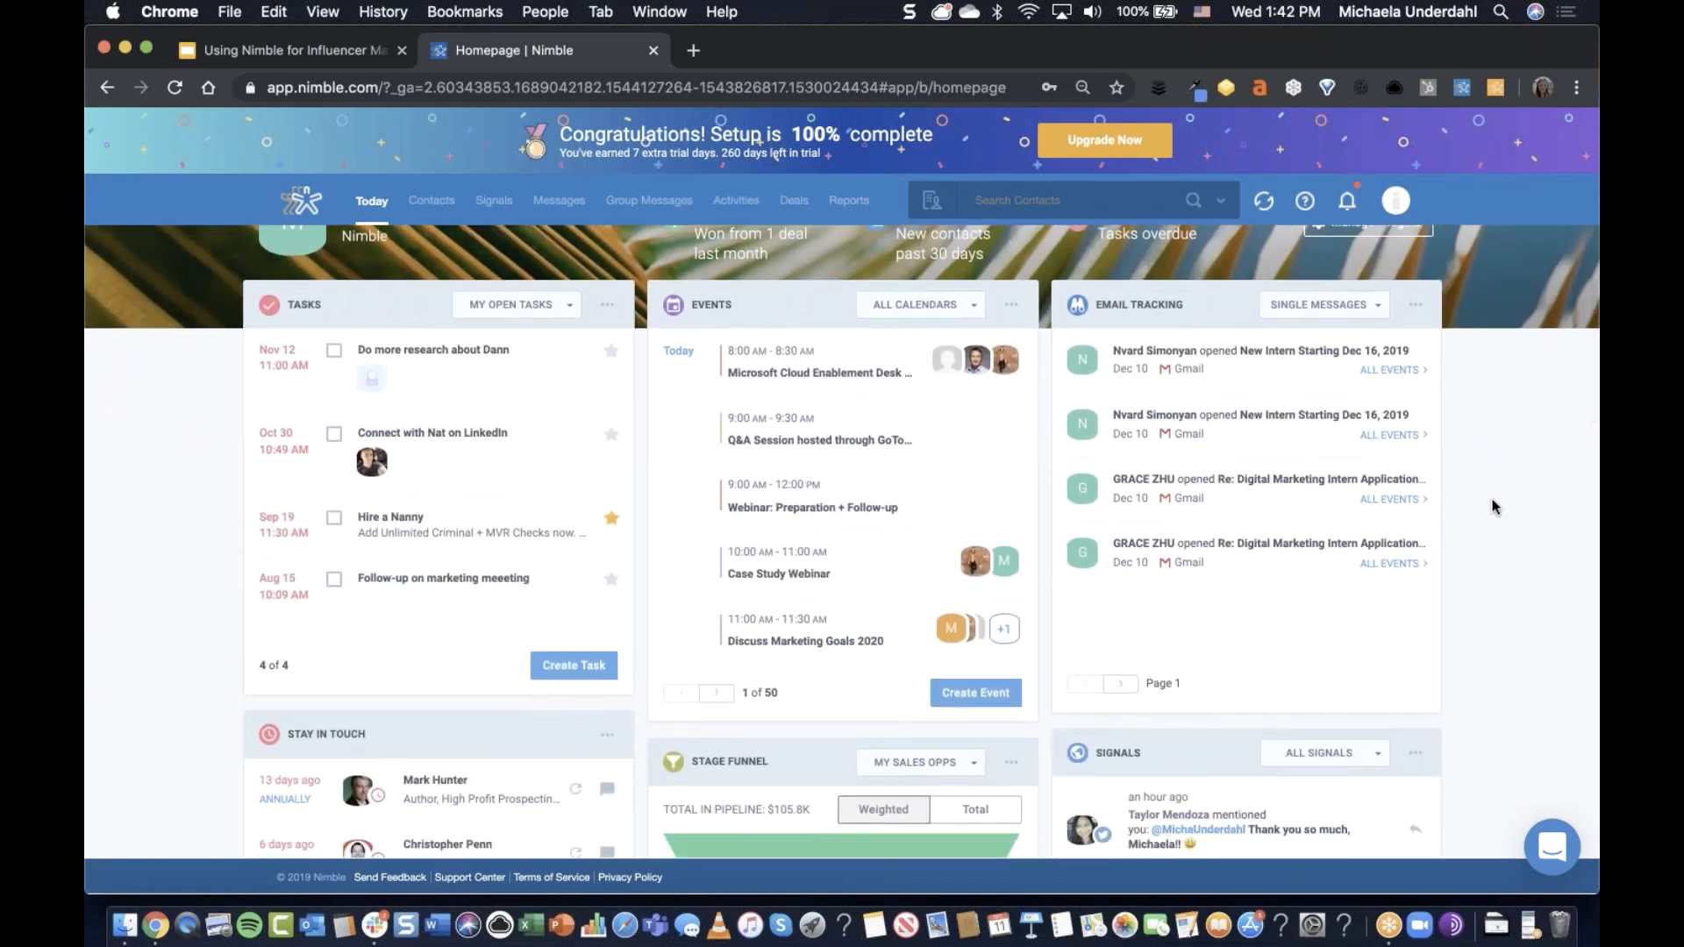
{"action": "scroll", "coordinate": [1387, 503], "scroll_direction": "down", "scroll_amount": 1}
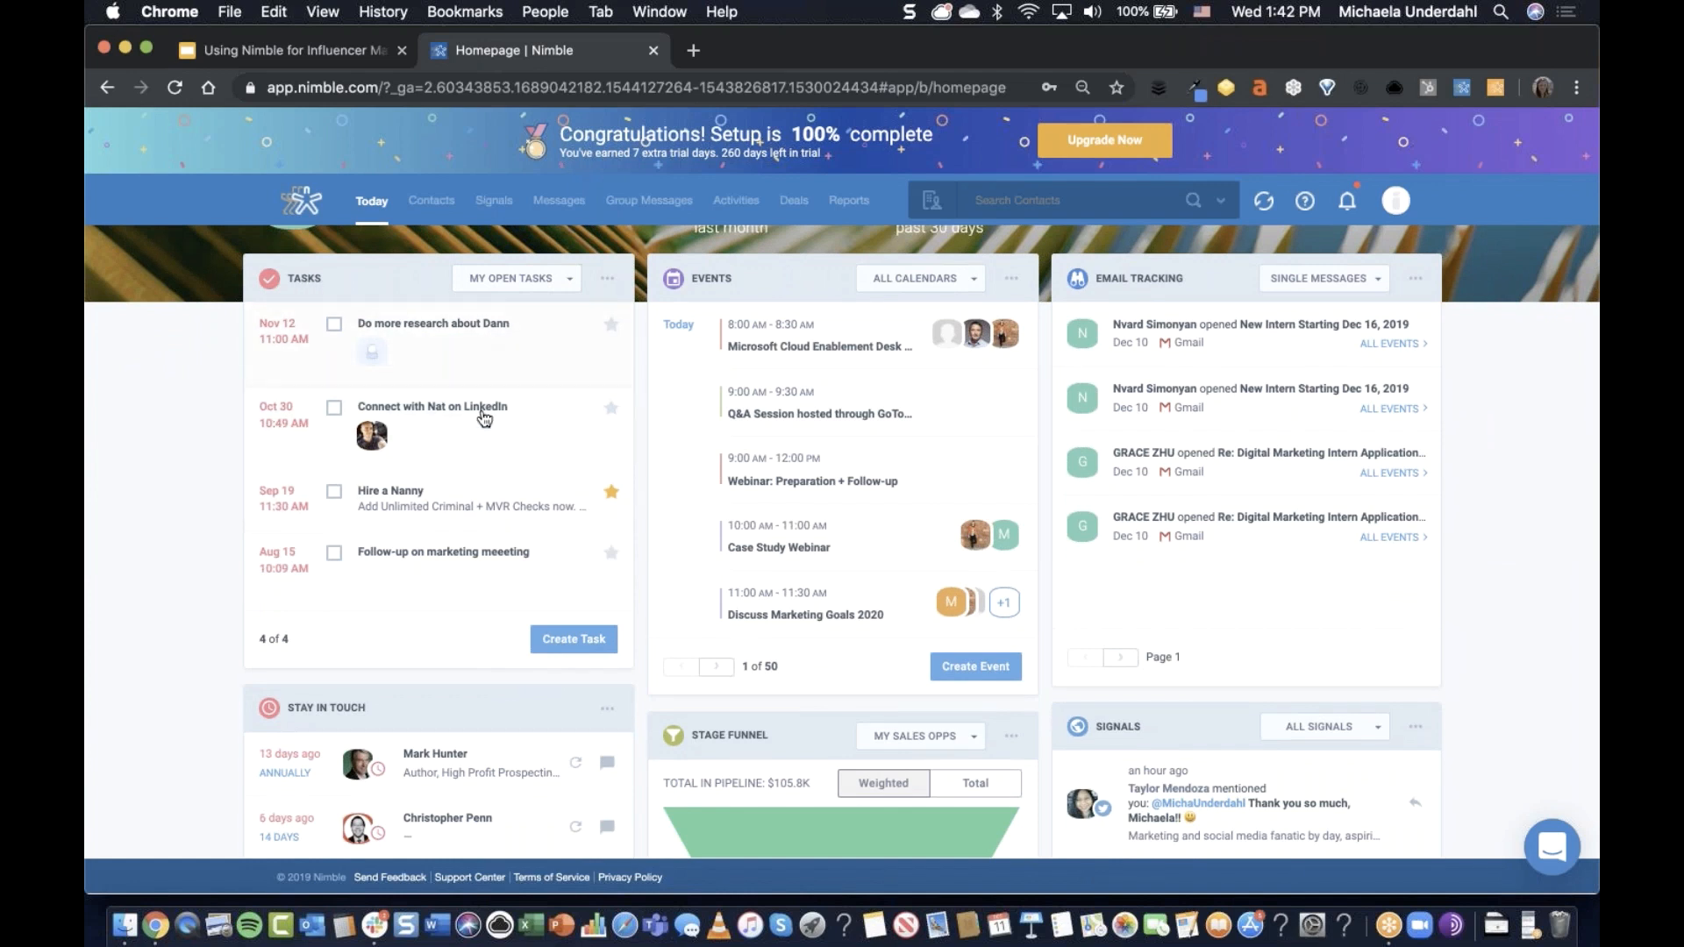
{"action": "scroll", "coordinate": [483, 418], "scroll_direction": "up", "scroll_amount": 1}
{"action": "scroll", "coordinate": [485, 413], "scroll_direction": "down", "scroll_amount": 2}
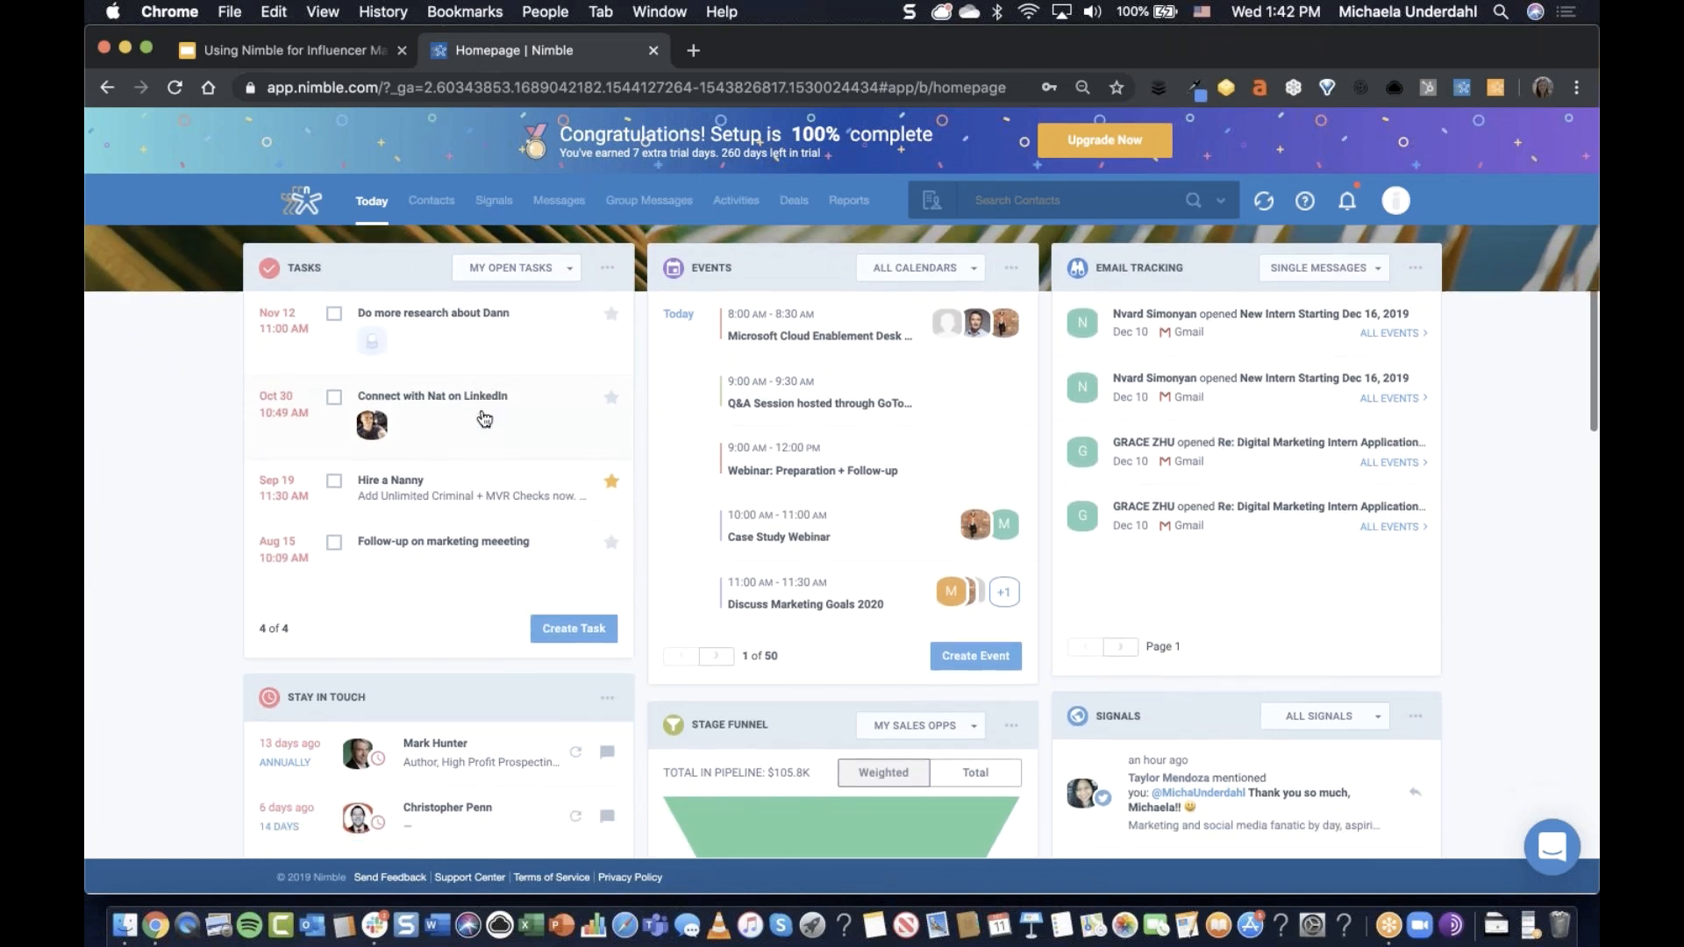
{"action": "scroll", "coordinate": [568, 342], "scroll_direction": "up", "scroll_amount": 1}
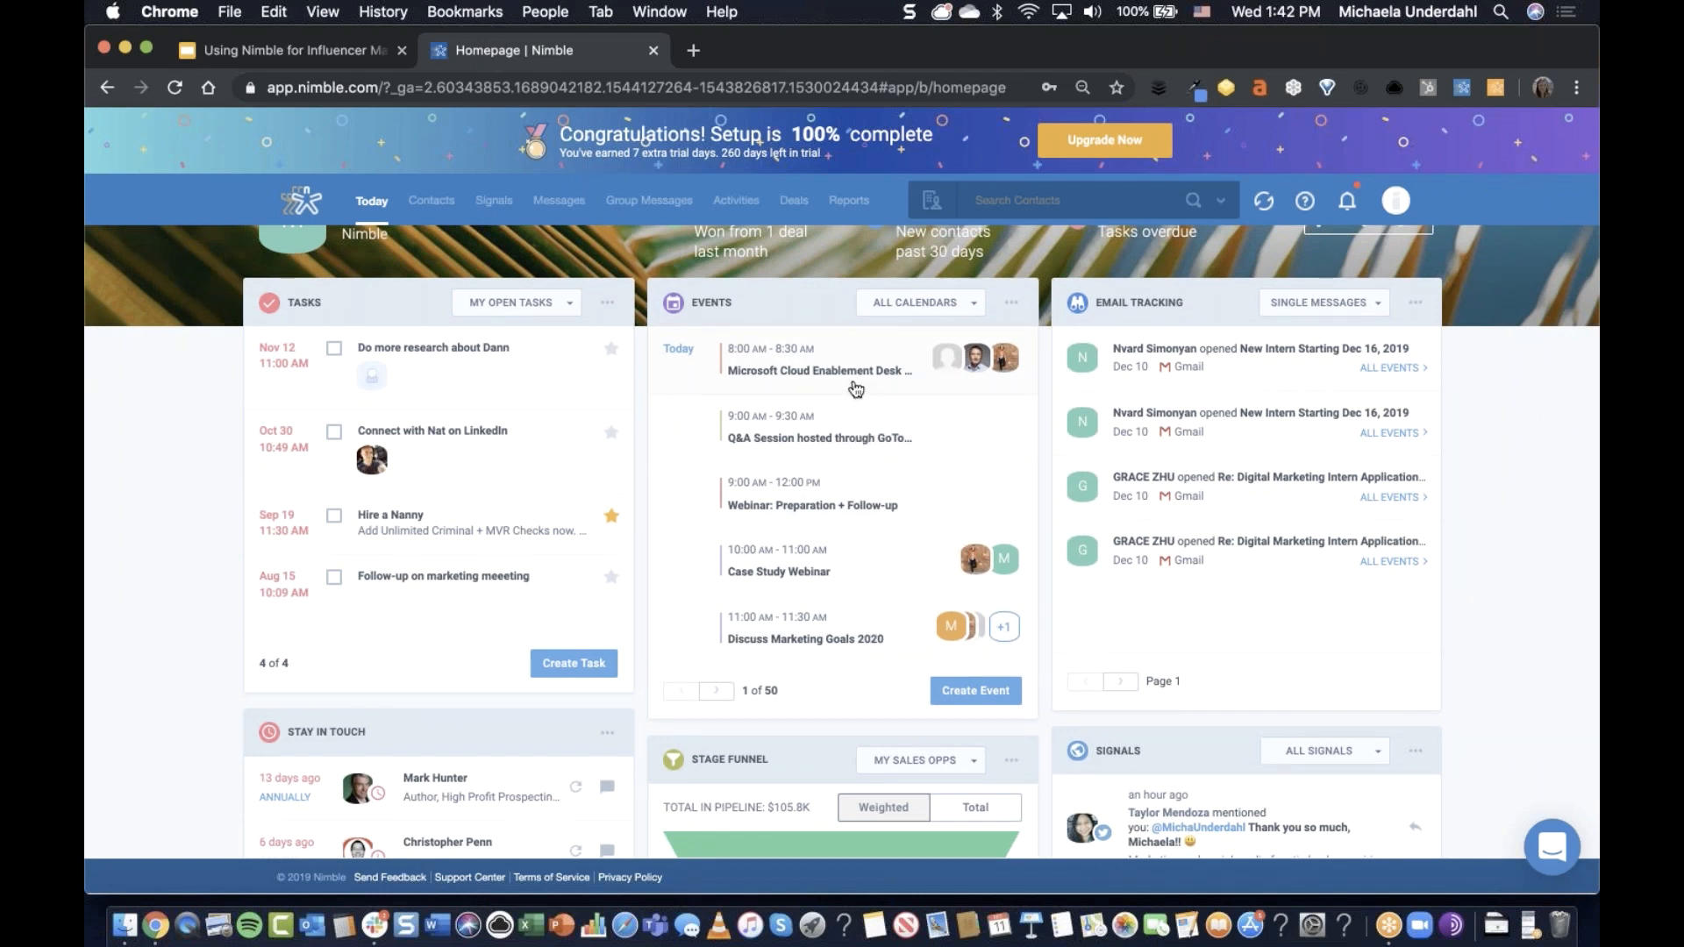
{"action": "scroll", "coordinate": [855, 389], "scroll_direction": "down", "scroll_amount": 1}
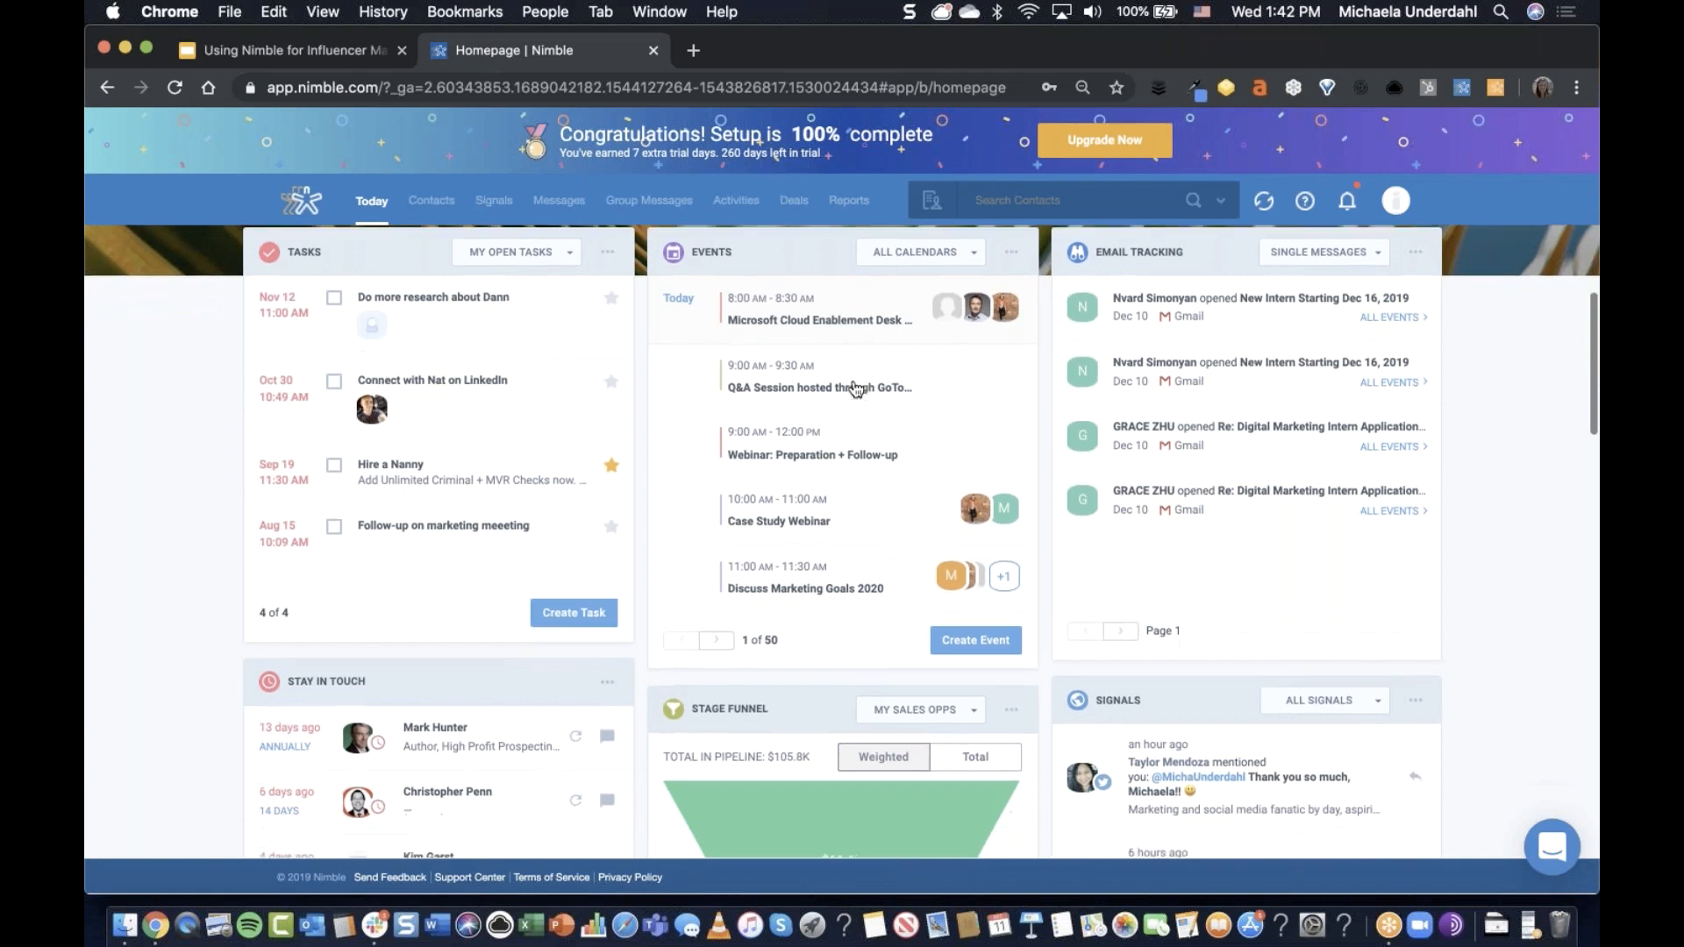
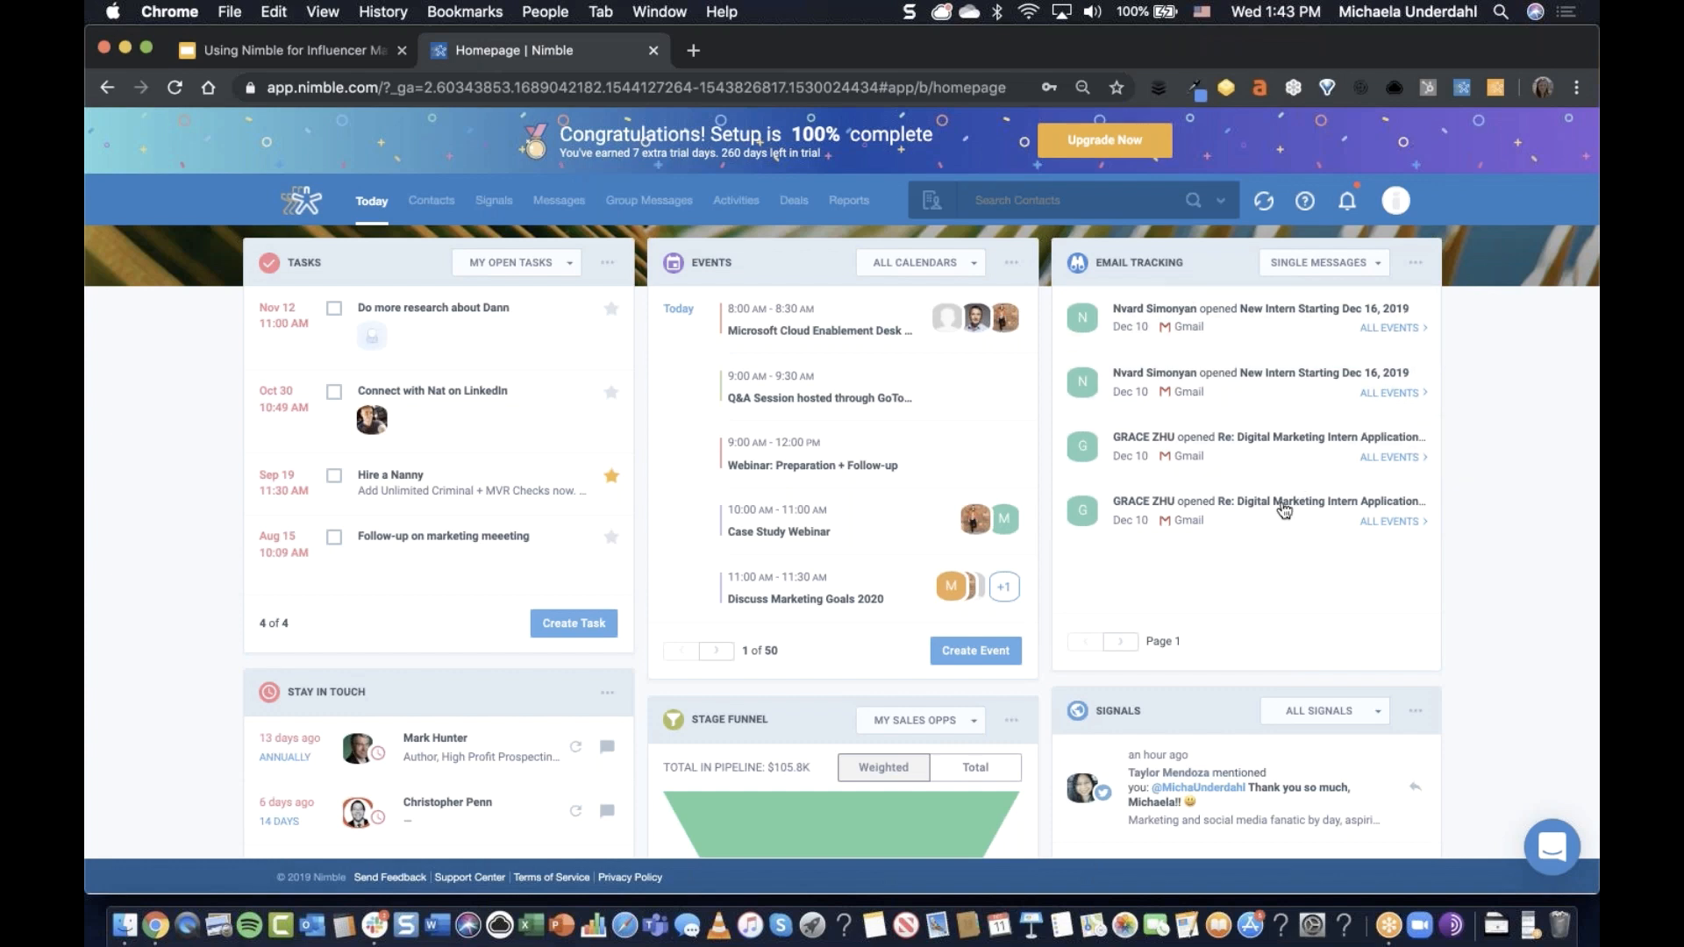
{"action": "left_click", "coordinate": [1378, 265]}
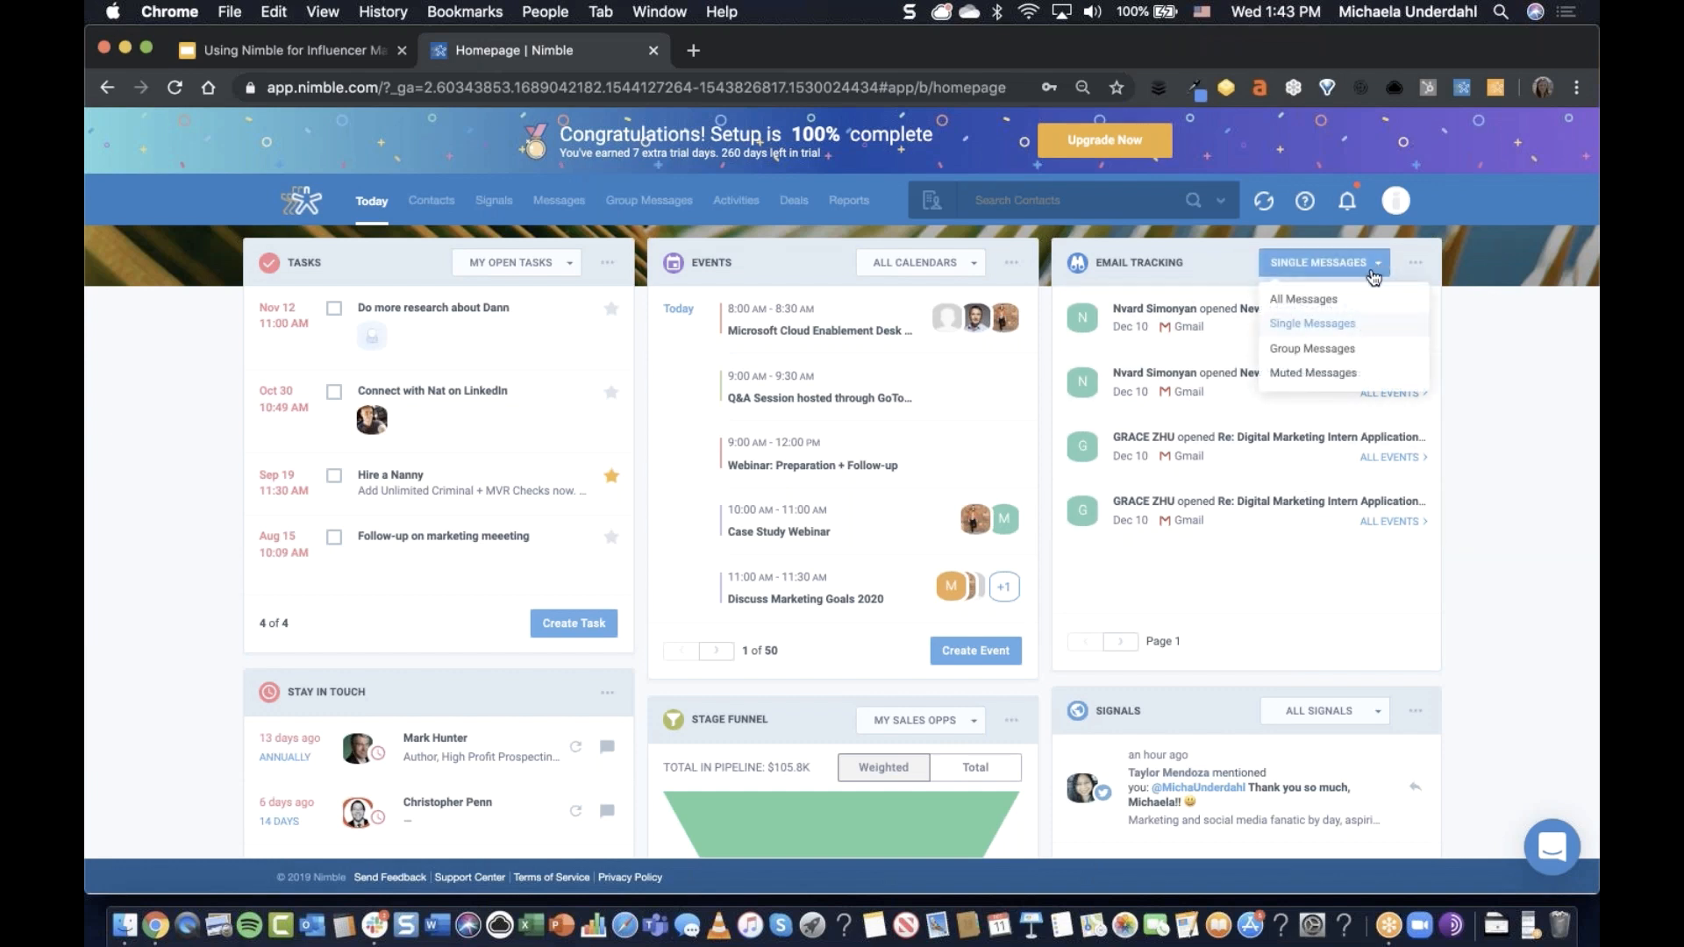
{"action": "left_click", "coordinate": [1466, 363]}
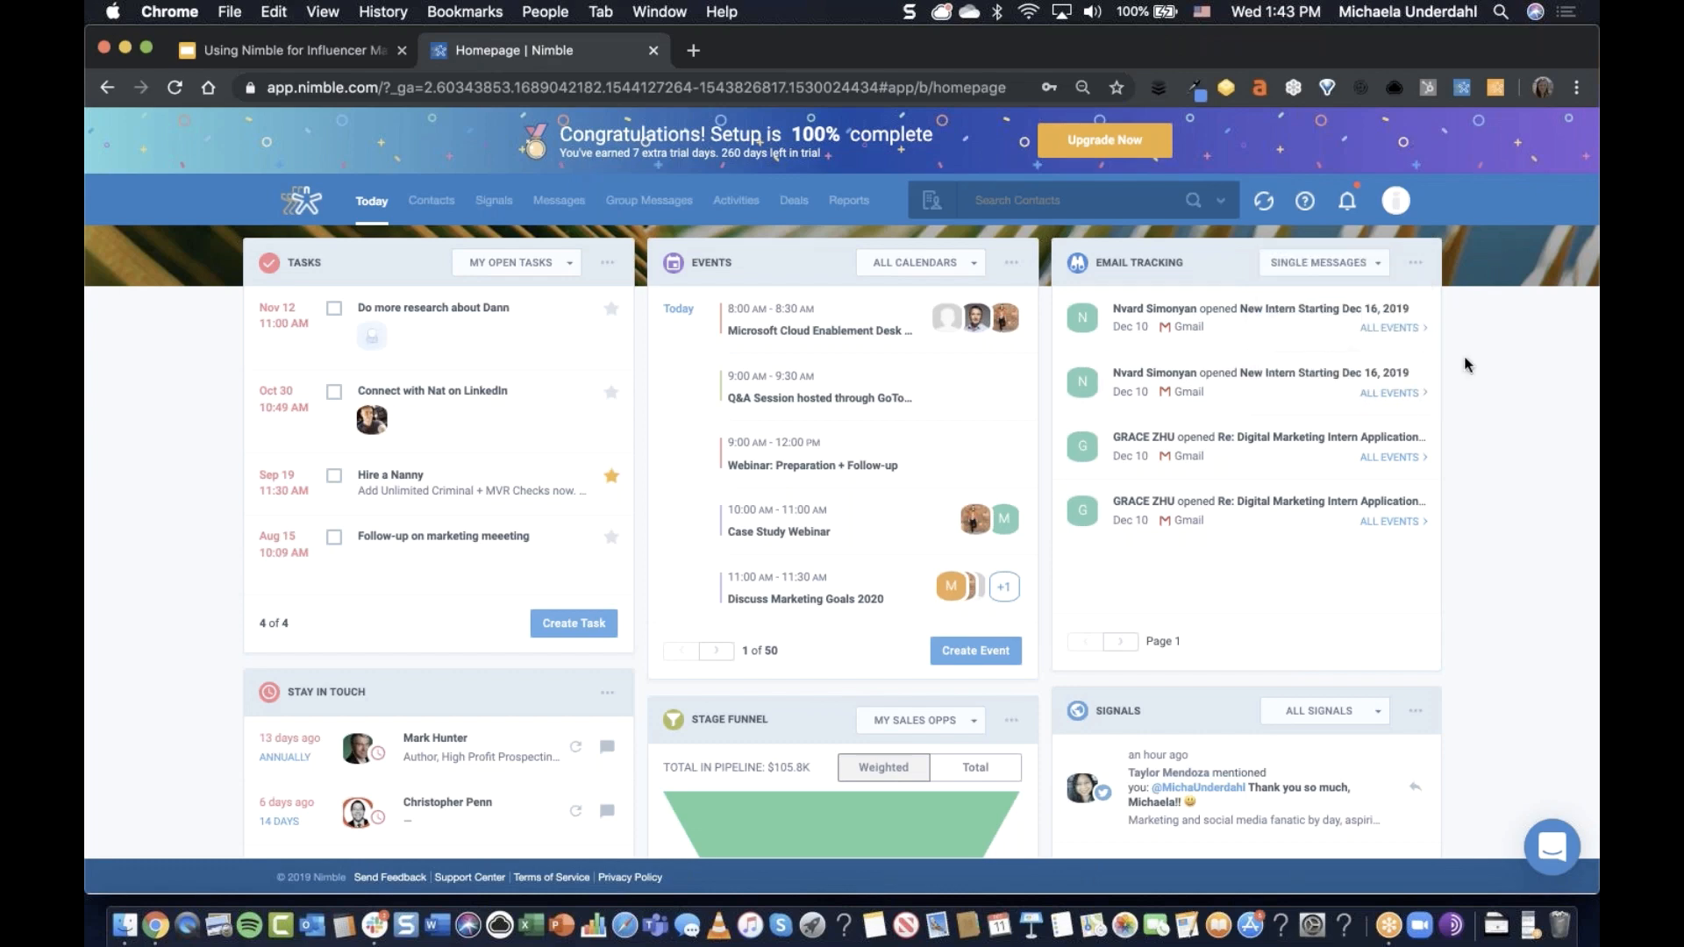
Examine the dashboard's Stay in Touch, Stage Funnel, Signals and Pipeline Chart widgets.
{"action": "scroll", "coordinate": [1467, 364], "scroll_direction": "down", "scroll_amount": 2}
{"action": "scroll", "coordinate": [1404, 364], "scroll_direction": "down", "scroll_amount": 3}
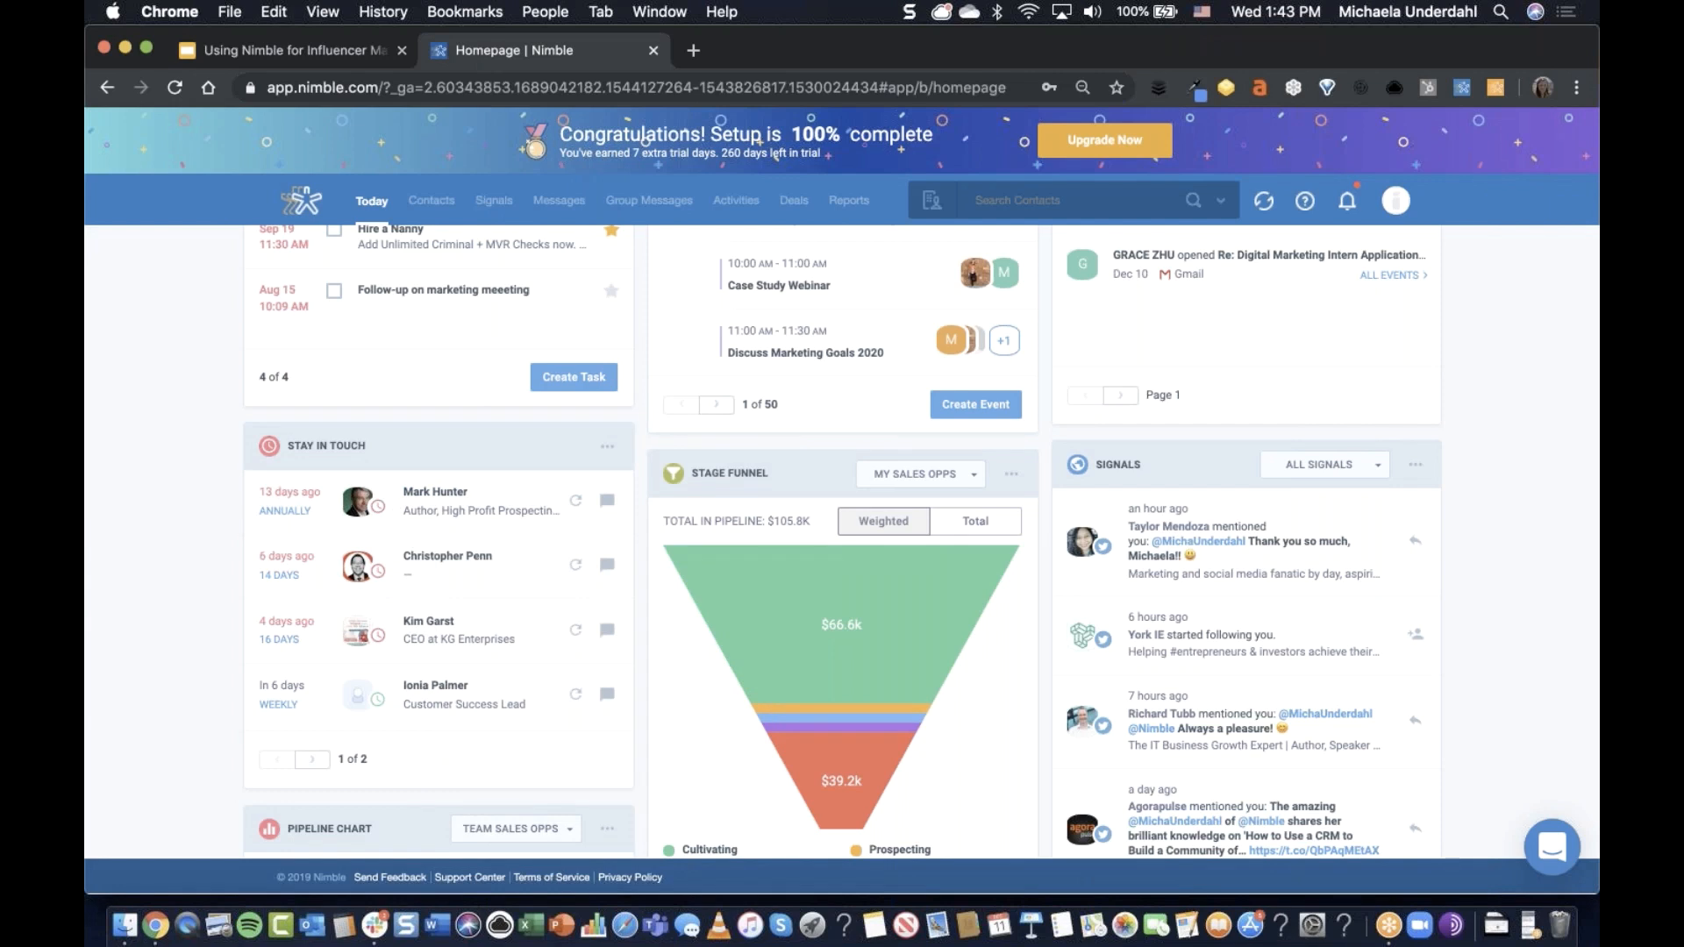
{"action": "scroll", "coordinate": [1440, 555], "scroll_direction": "down", "scroll_amount": 3}
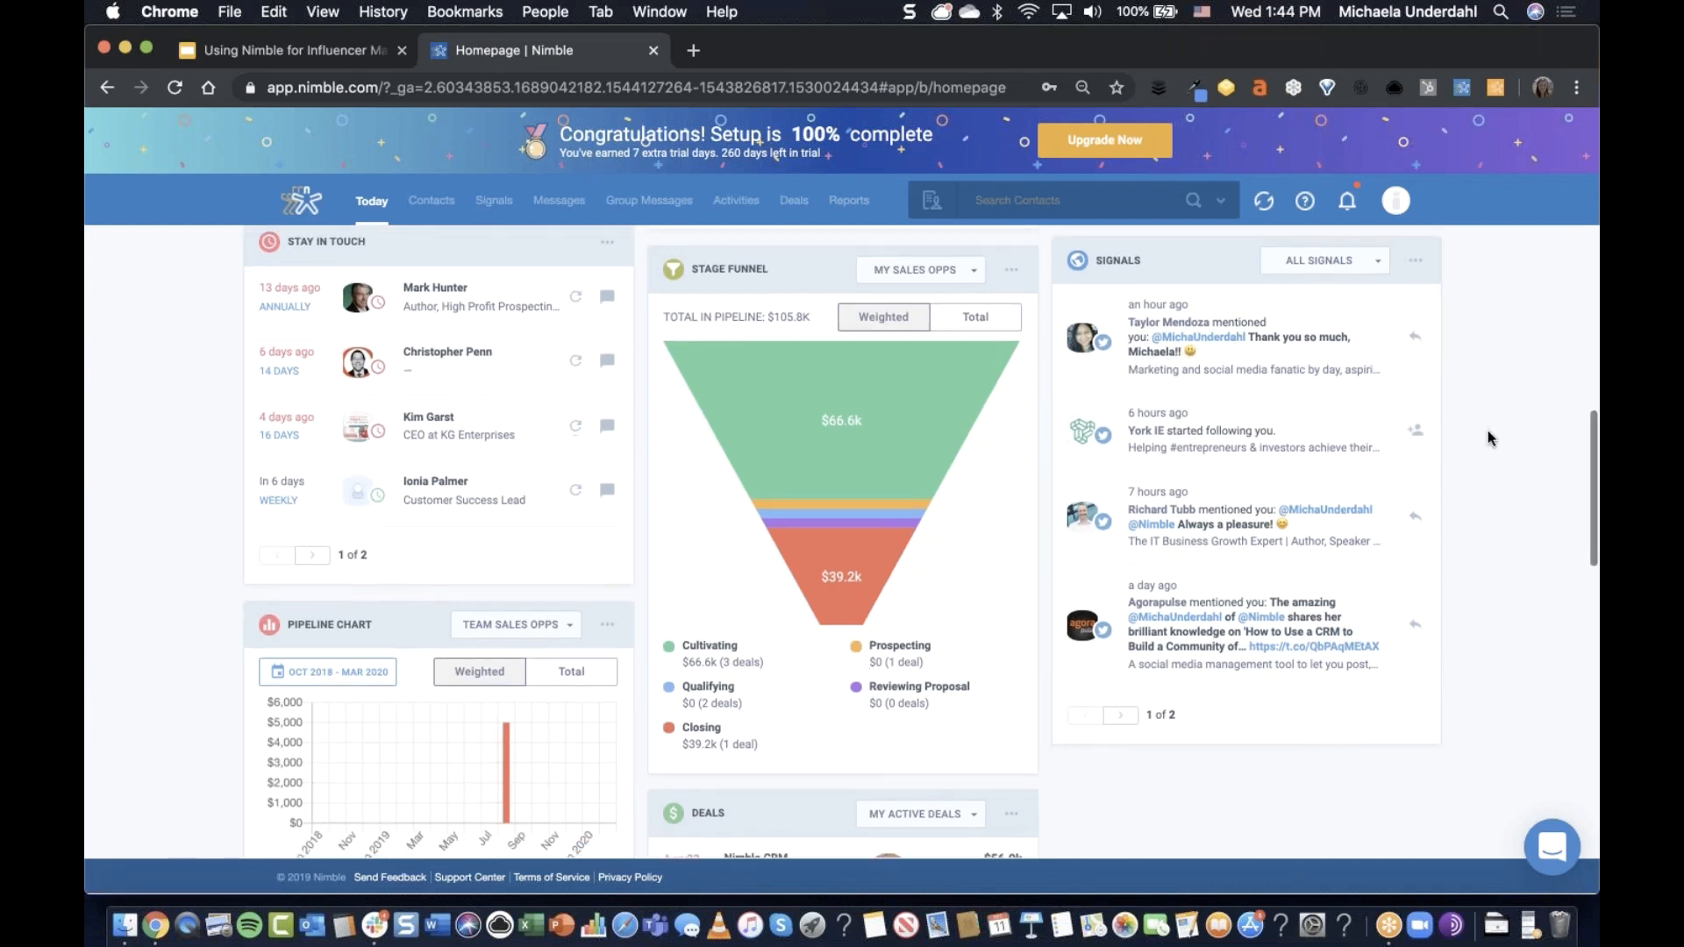
{"action": "scroll", "coordinate": [1487, 437], "scroll_direction": "up", "scroll_amount": 1}
{"action": "scroll", "coordinate": [1488, 437], "scroll_direction": "down", "scroll_amount": 2}
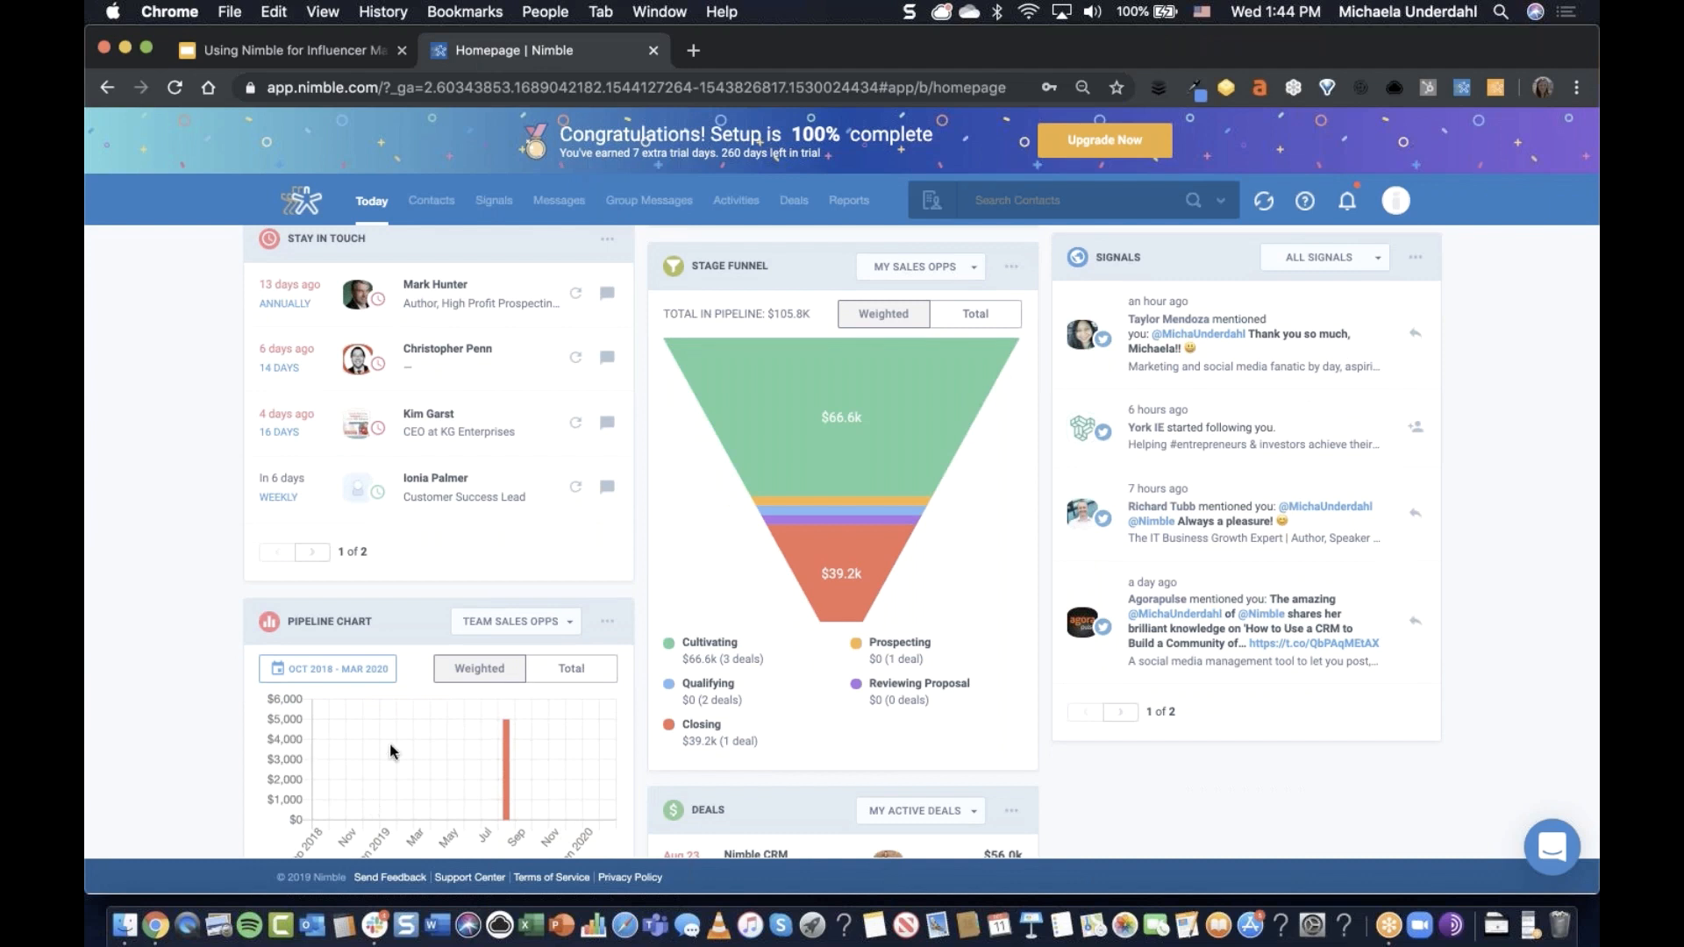
{"action": "scroll", "coordinate": [835, 819], "scroll_direction": "down", "scroll_amount": 2}
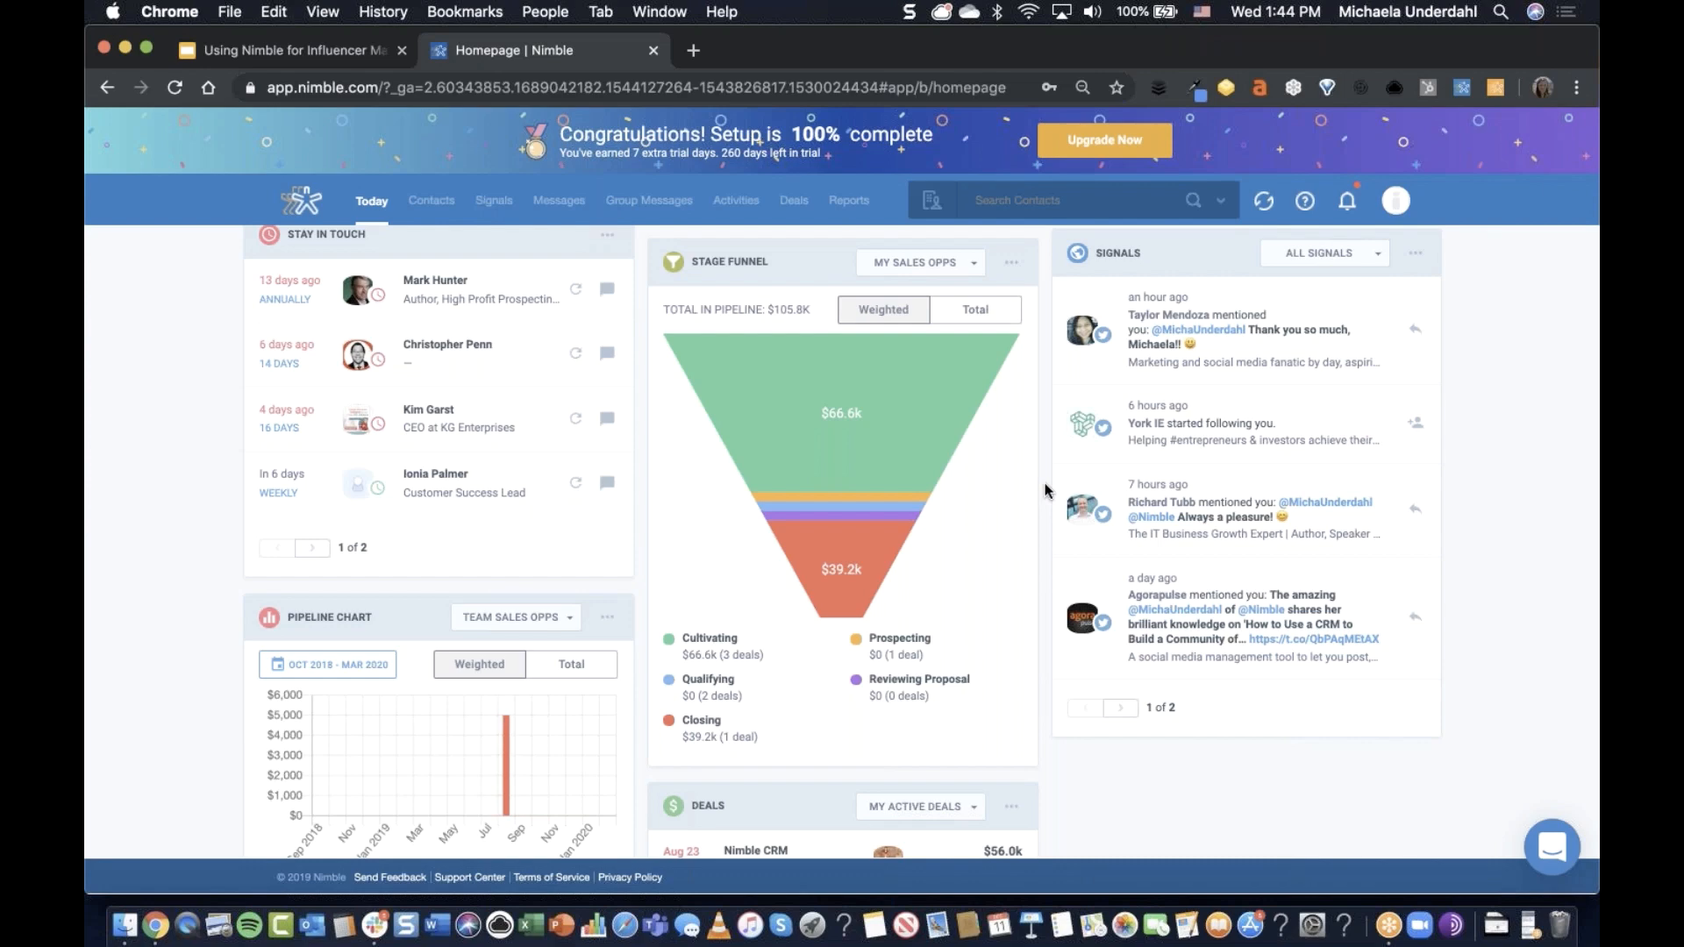
{"action": "scroll", "coordinate": [1046, 490], "scroll_direction": "up", "scroll_amount": 1}
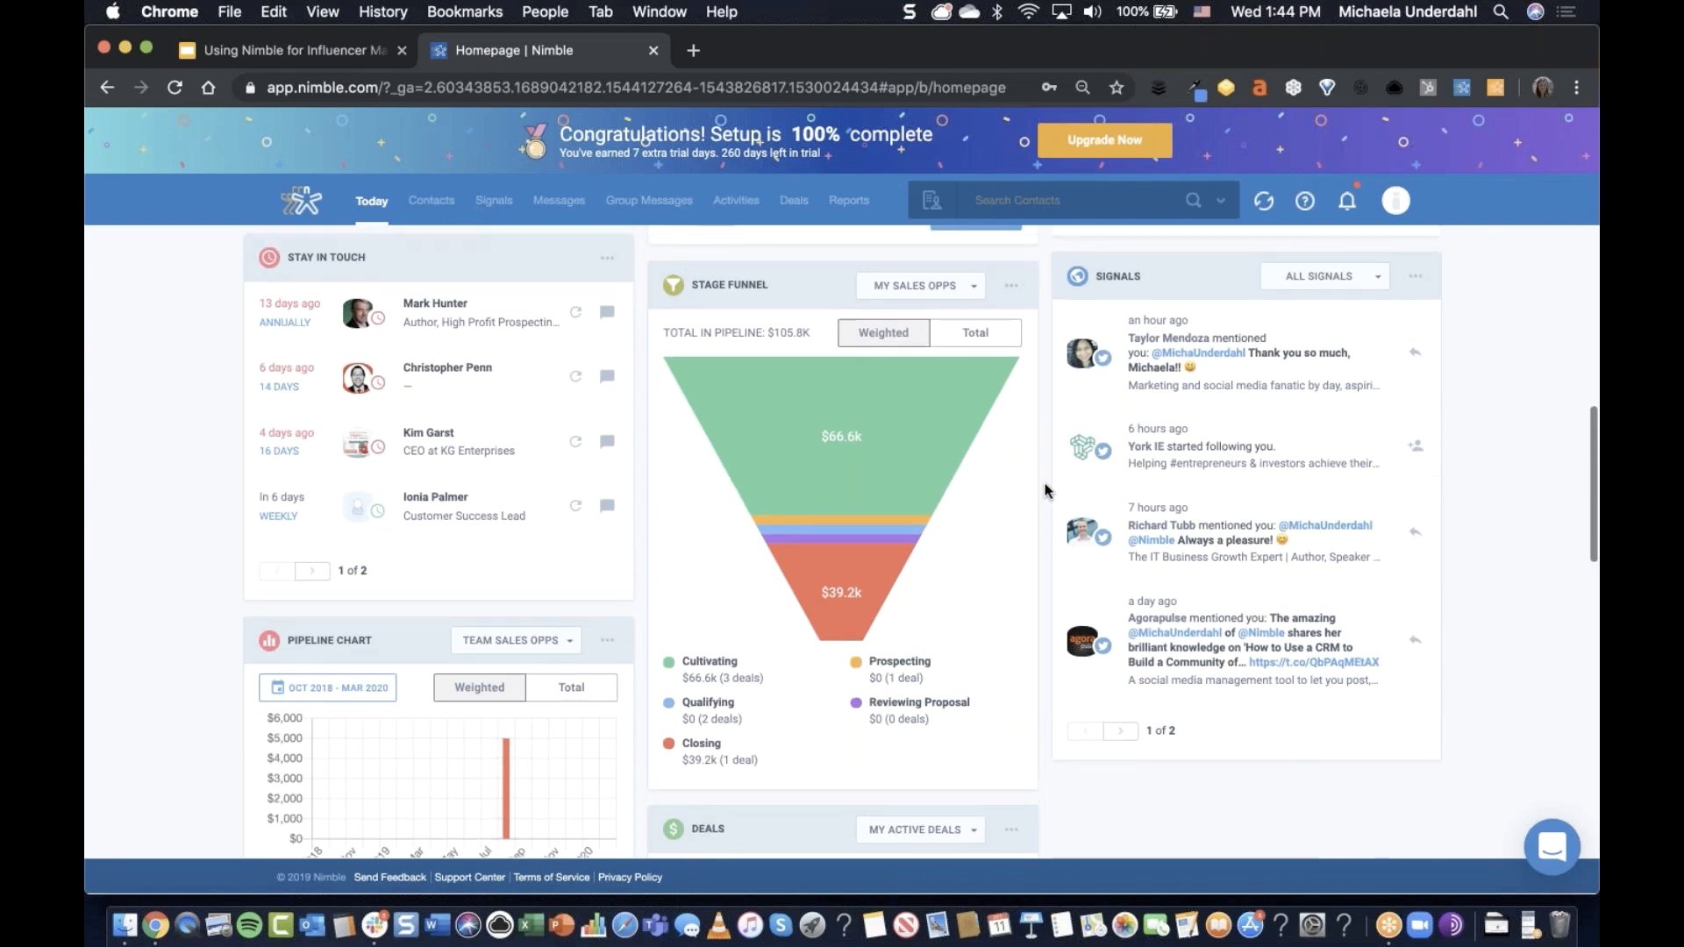
Go to the Nimble CEO's contact record and view its blank note form, closing it without adding a note.
{"action": "scroll", "coordinate": [1045, 490], "scroll_direction": "up", "scroll_amount": 5}
{"action": "left_click", "coordinate": [432, 201]}
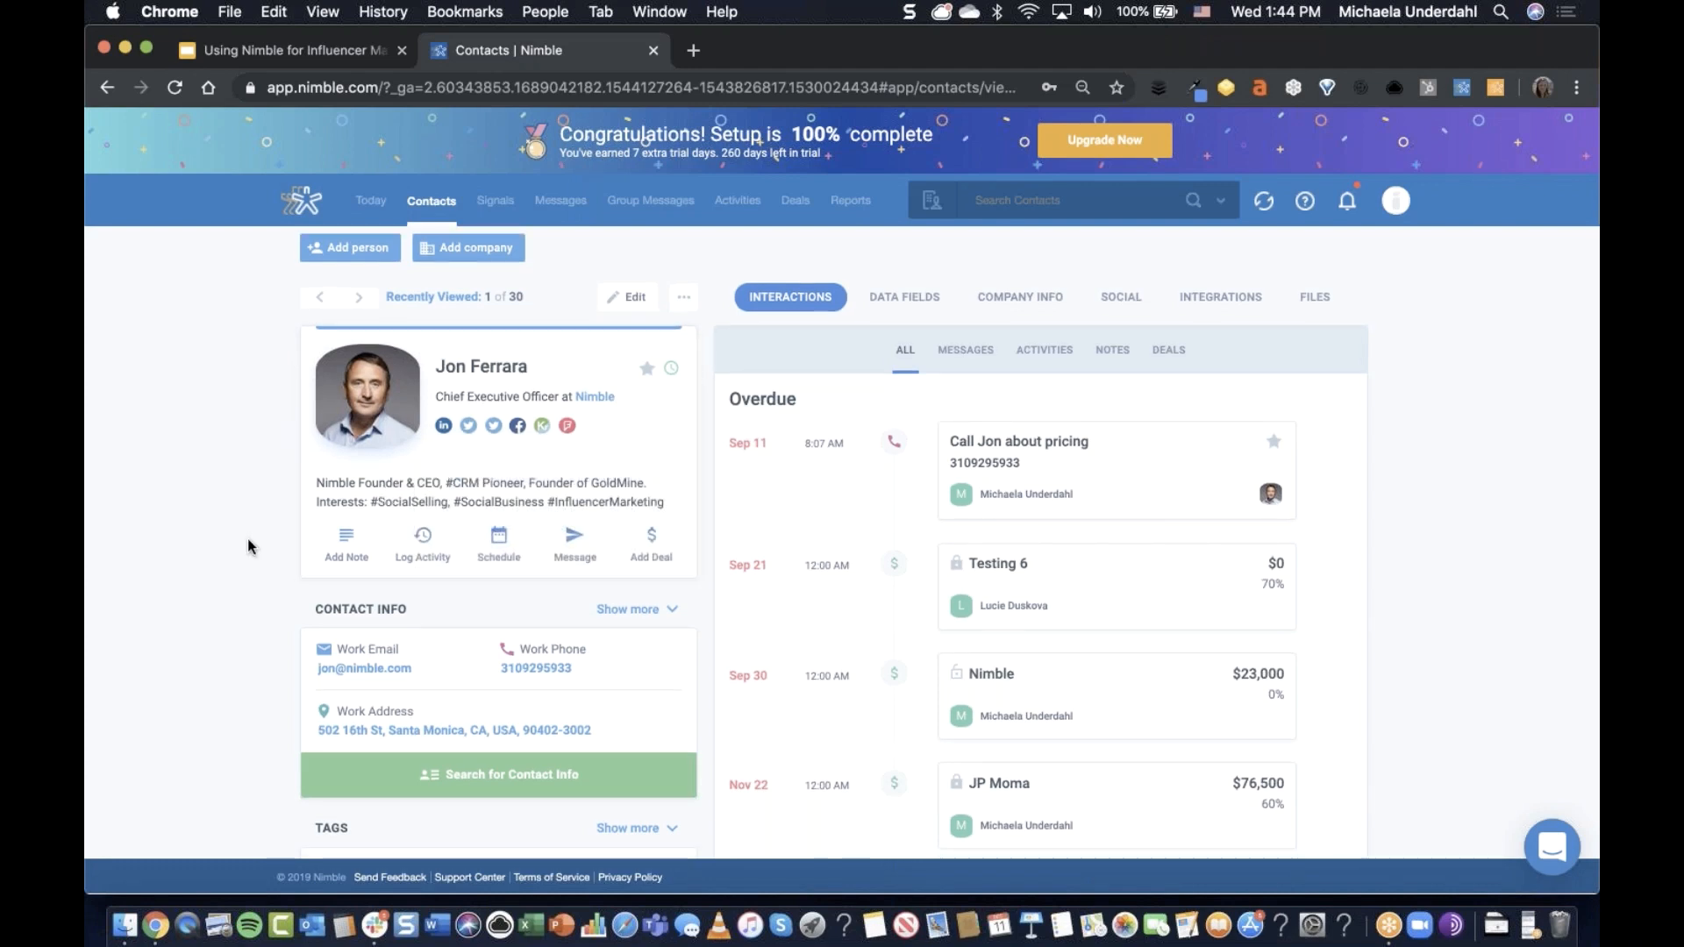
{"action": "scroll", "coordinate": [263, 542], "scroll_direction": "down", "scroll_amount": 1}
{"action": "left_click", "coordinate": [346, 554]}
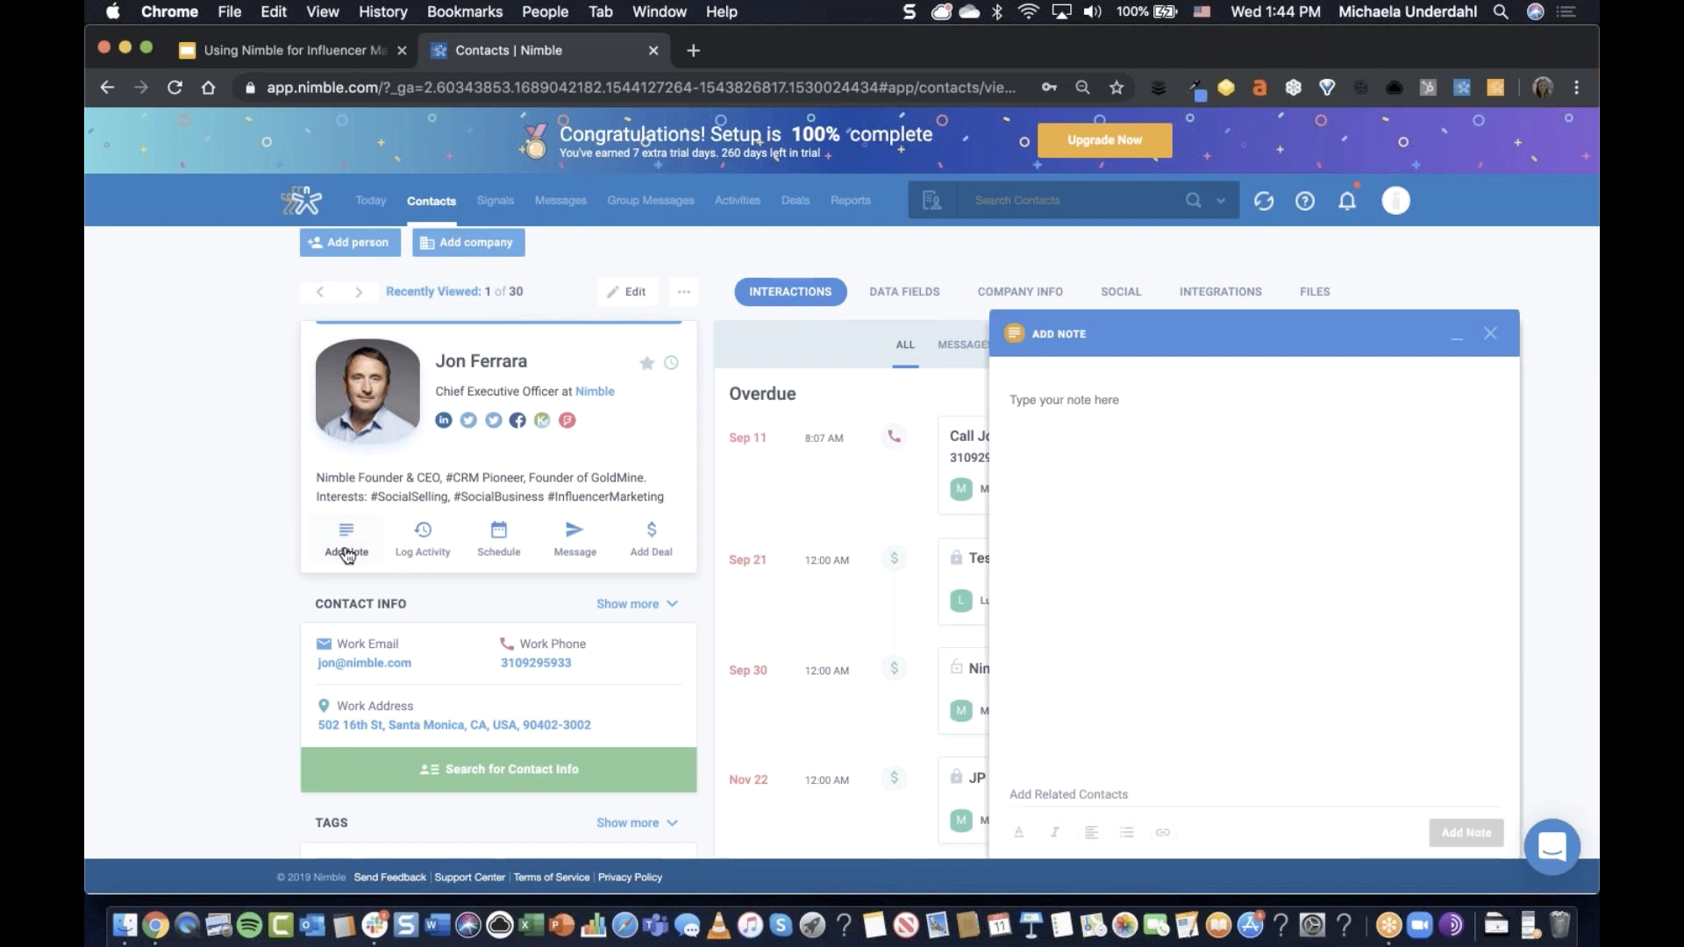
{"action": "left_click", "coordinate": [1491, 339]}
View the contact's activity logging form with the custom activity type Press Briefing, closing it without saving.
{"action": "left_click", "coordinate": [425, 536]}
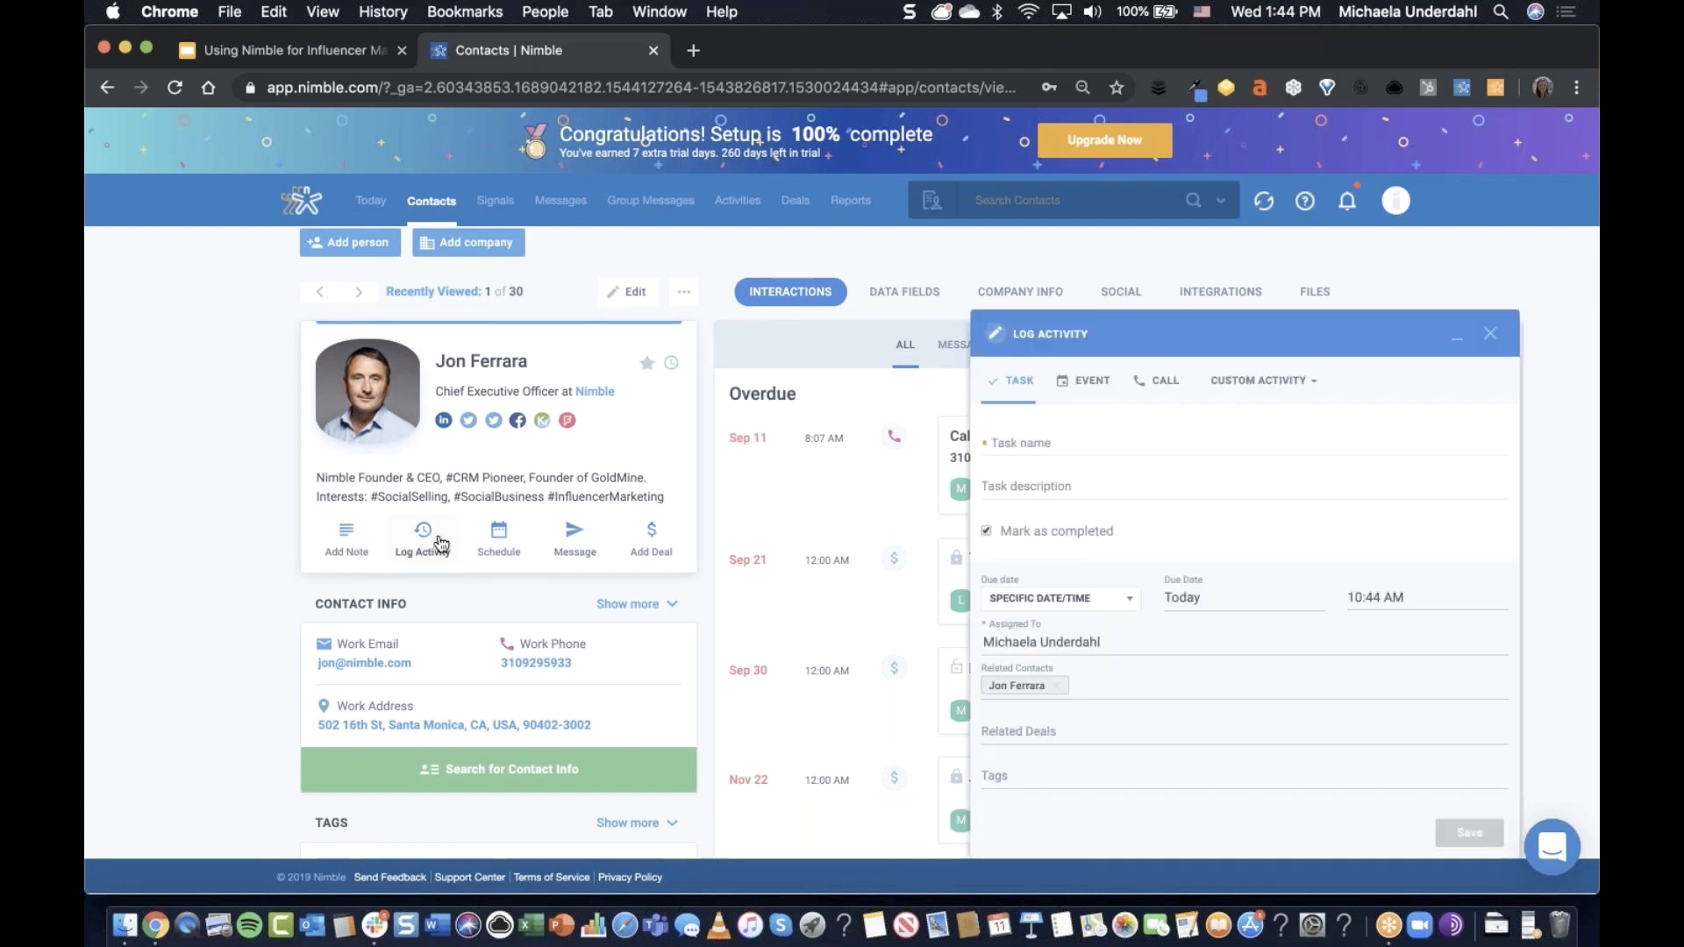
{"action": "left_click", "coordinate": [1315, 383]}
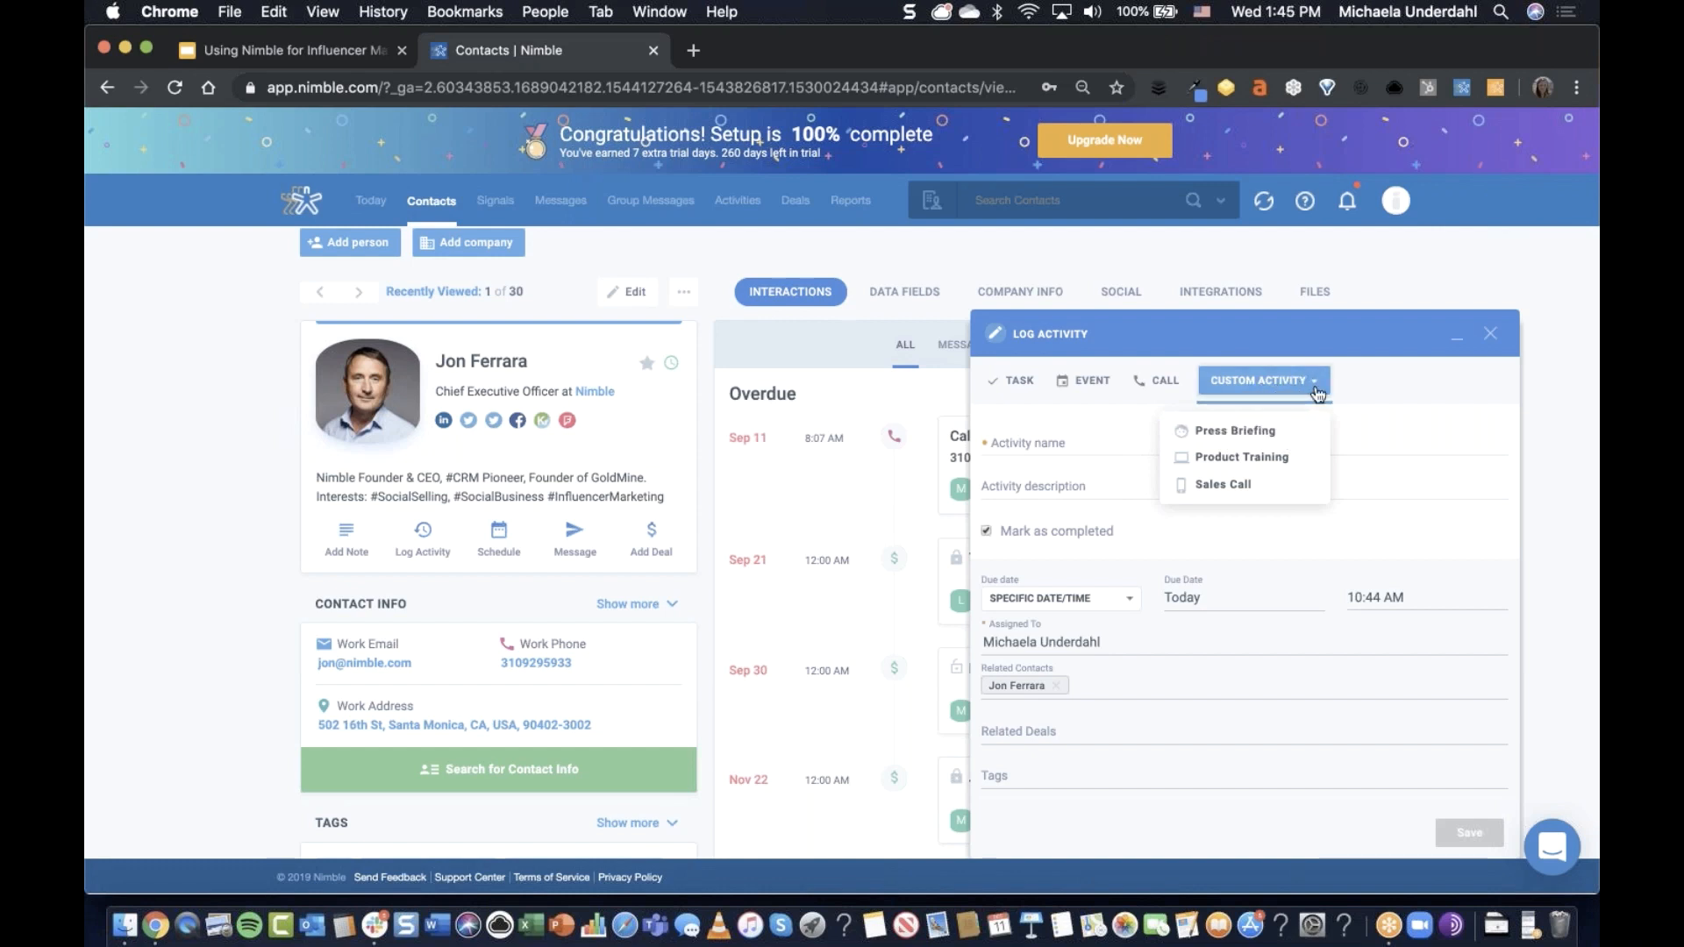
{"action": "left_click", "coordinate": [1250, 436]}
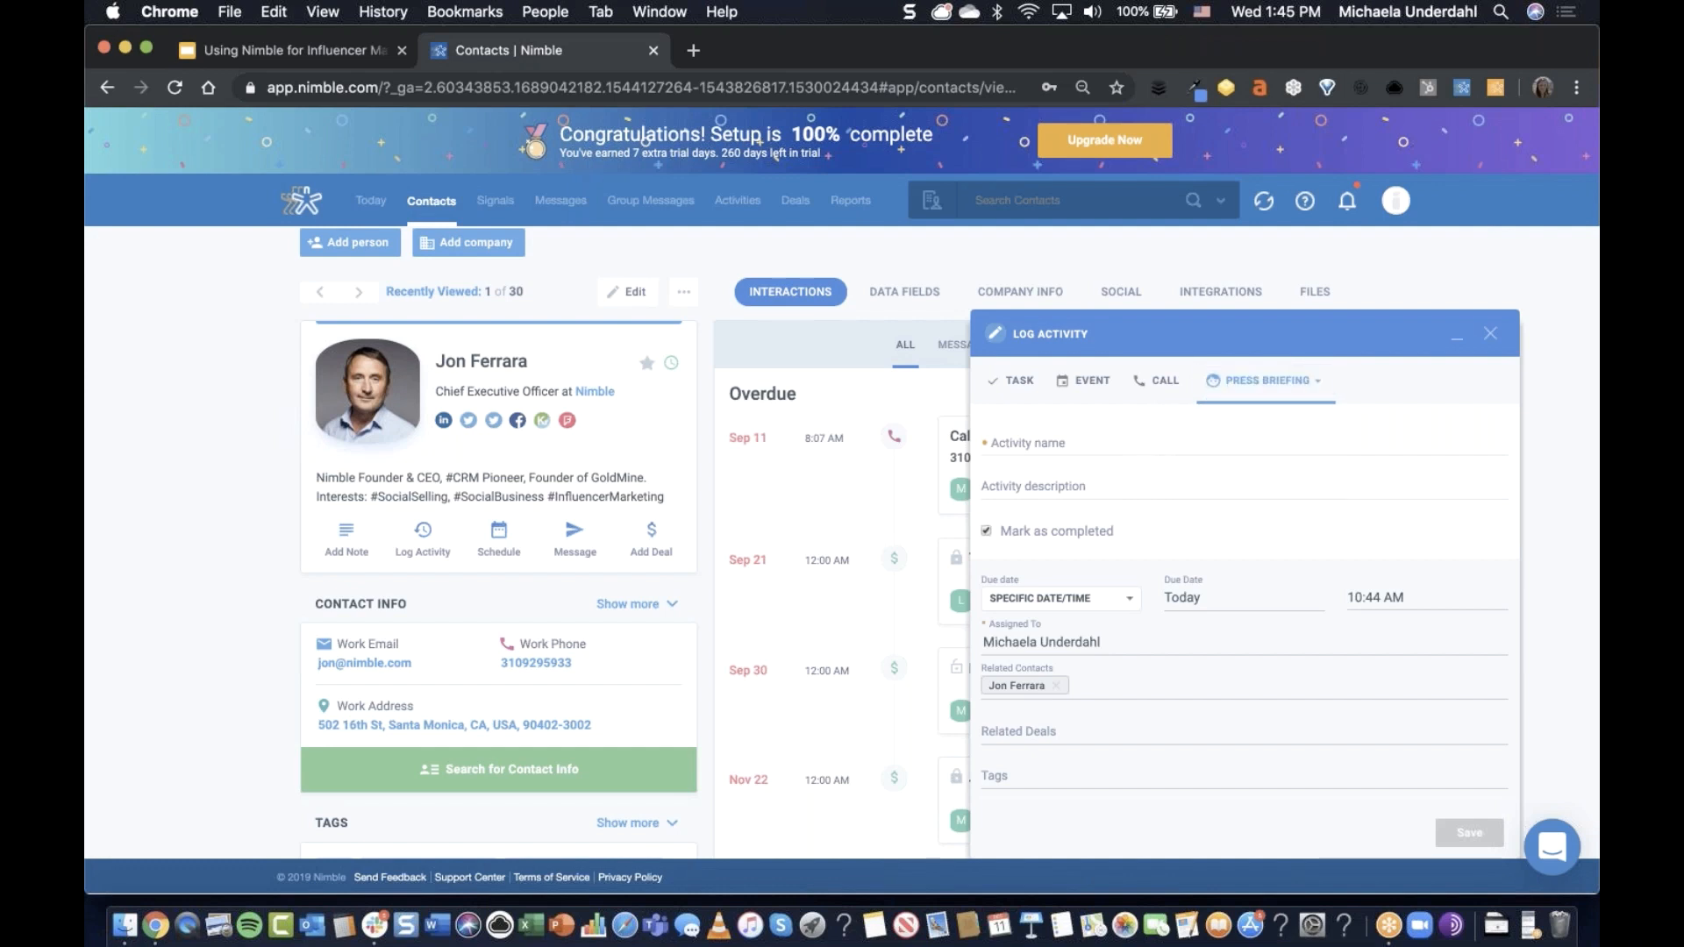
{"action": "left_click", "coordinate": [1491, 335]}
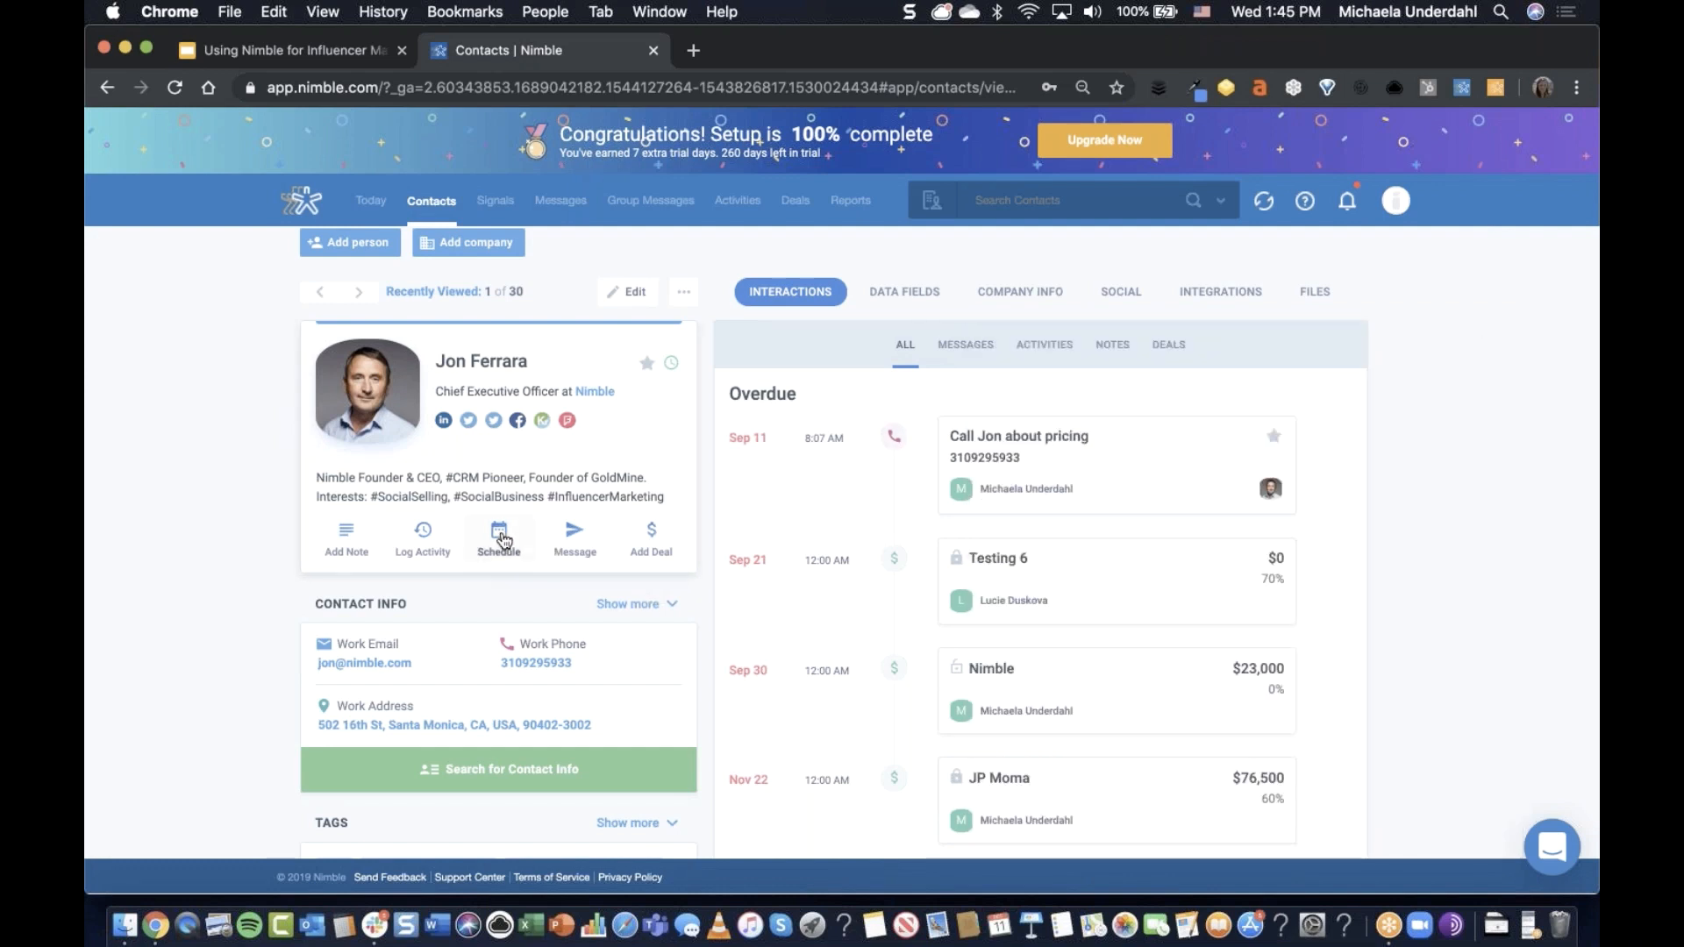
View the contact's scheduling form and an email draft addressed to the contact's email, discarding both.
{"action": "left_click", "coordinate": [522, 537]}
{"action": "left_click", "coordinate": [1491, 334]}
{"action": "left_click", "coordinate": [577, 549]}
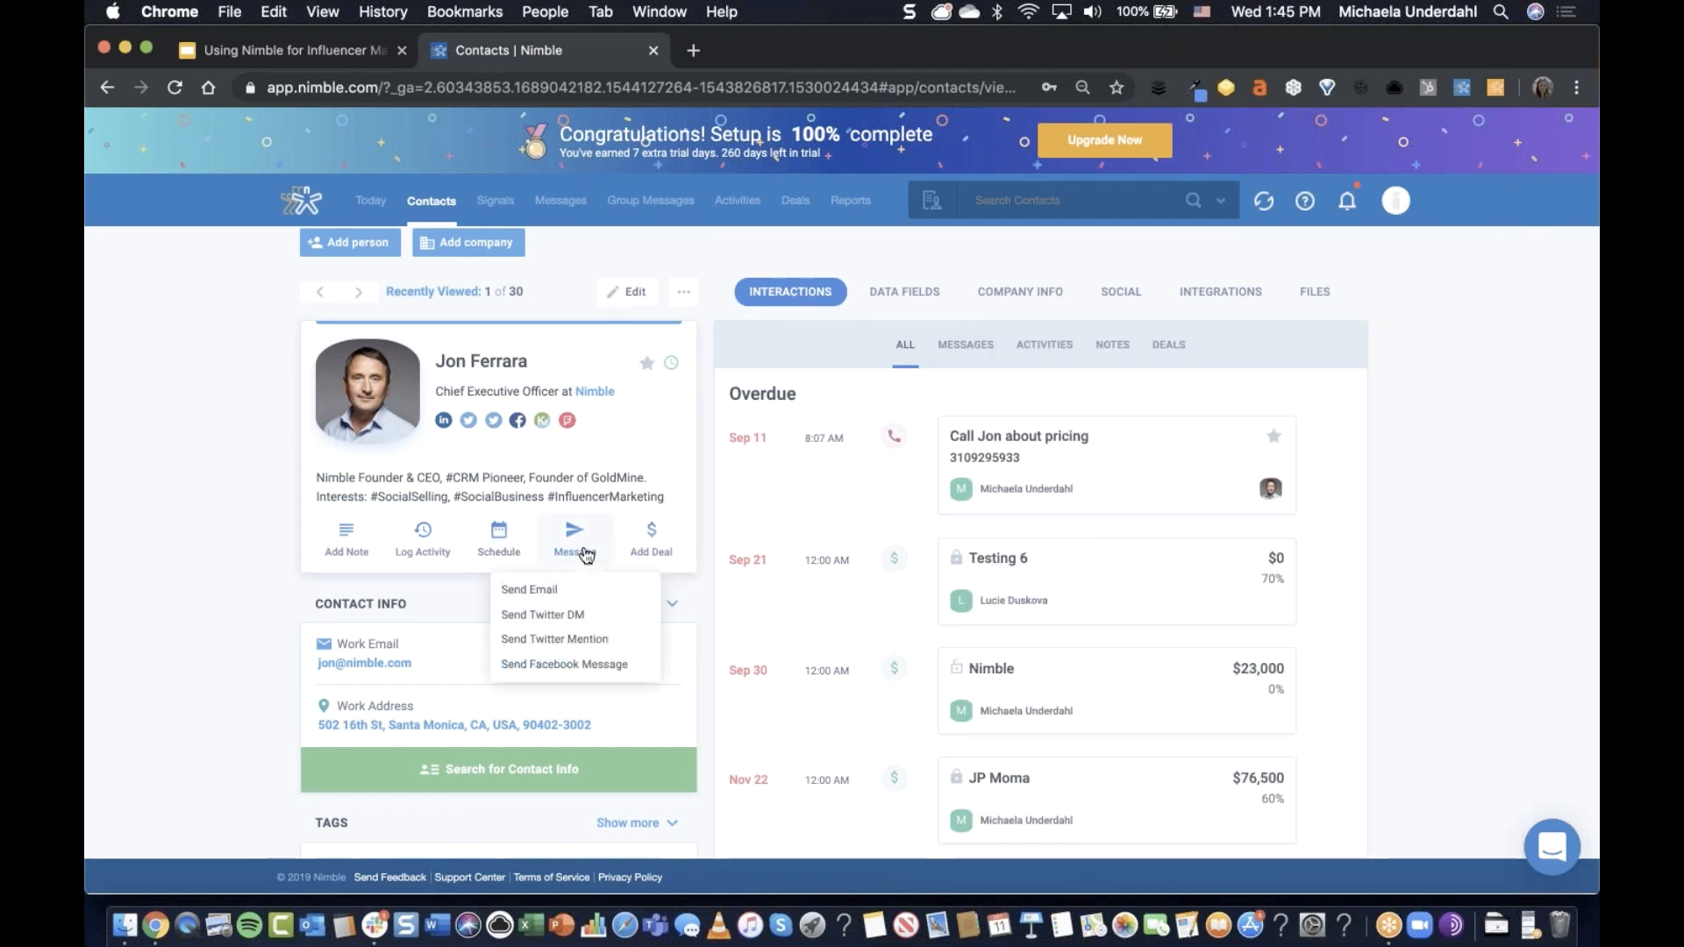
{"action": "left_click", "coordinate": [553, 590]}
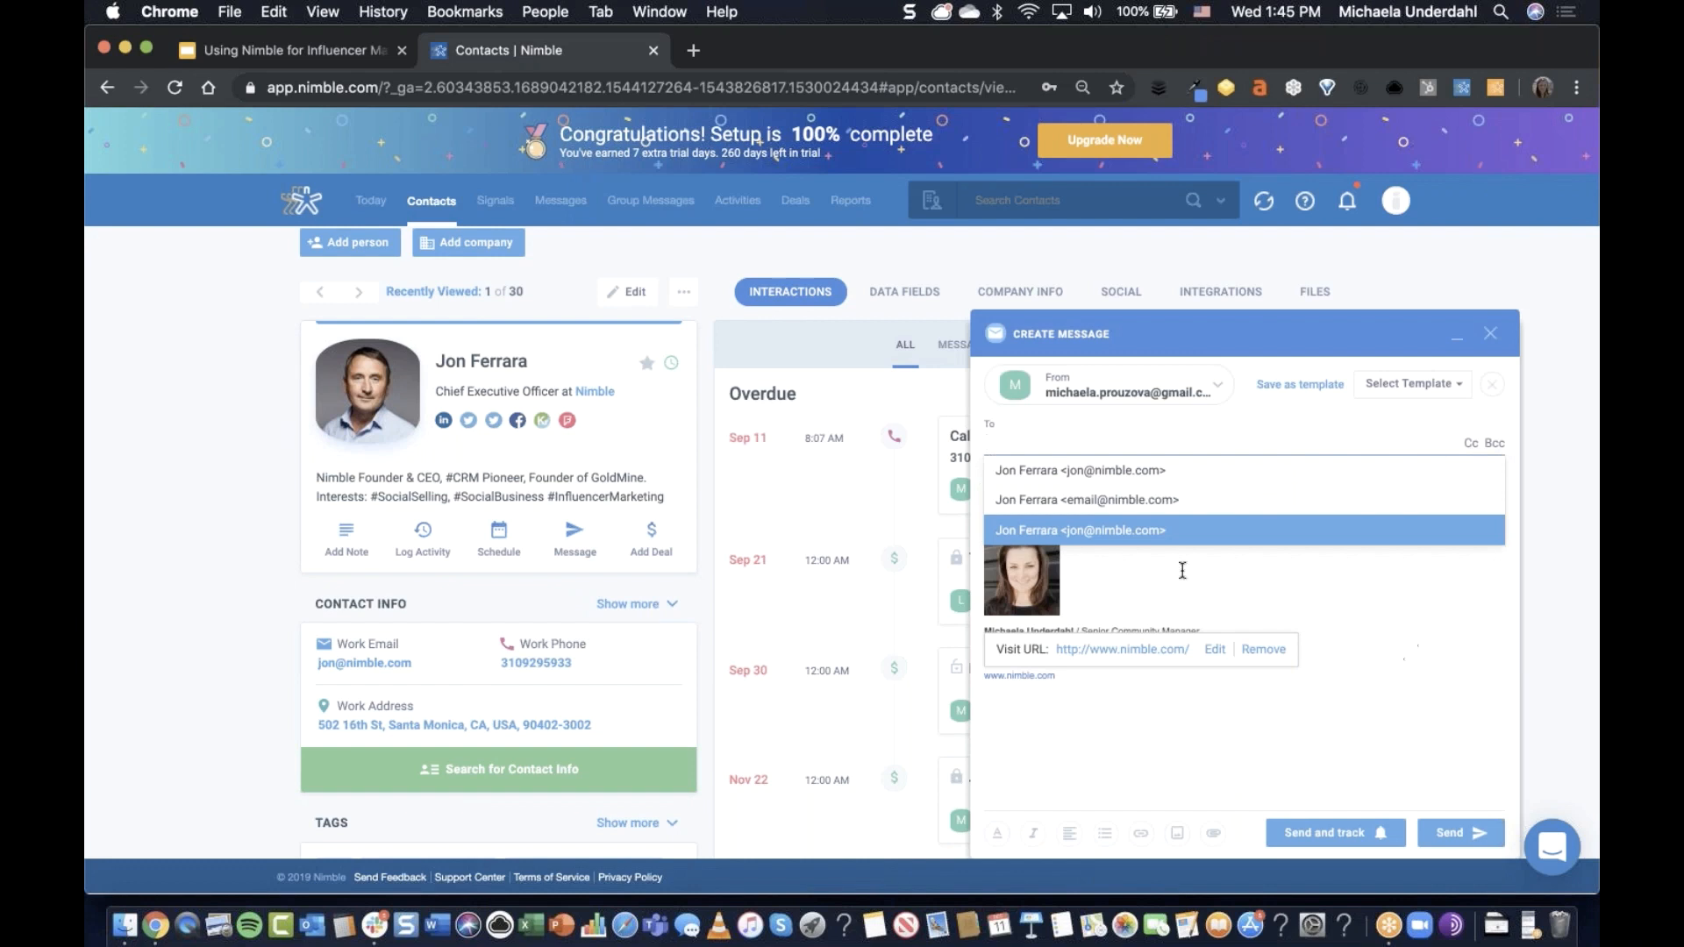
{"action": "left_click", "coordinate": [1140, 531]}
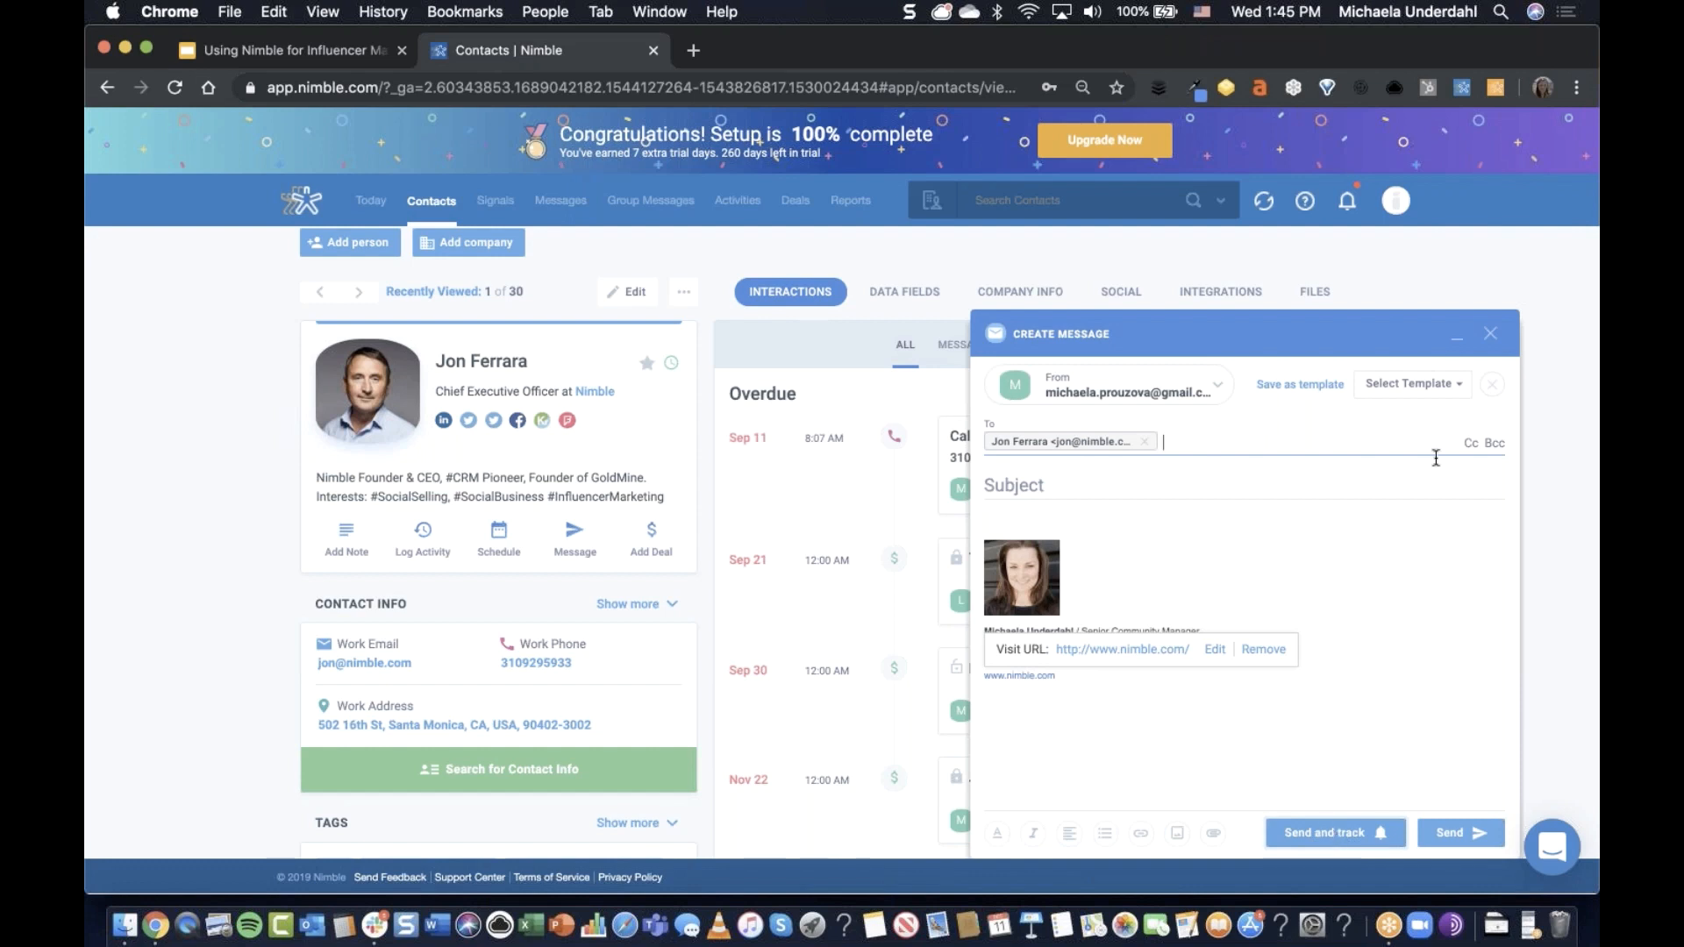
{"action": "left_click", "coordinate": [1490, 335]}
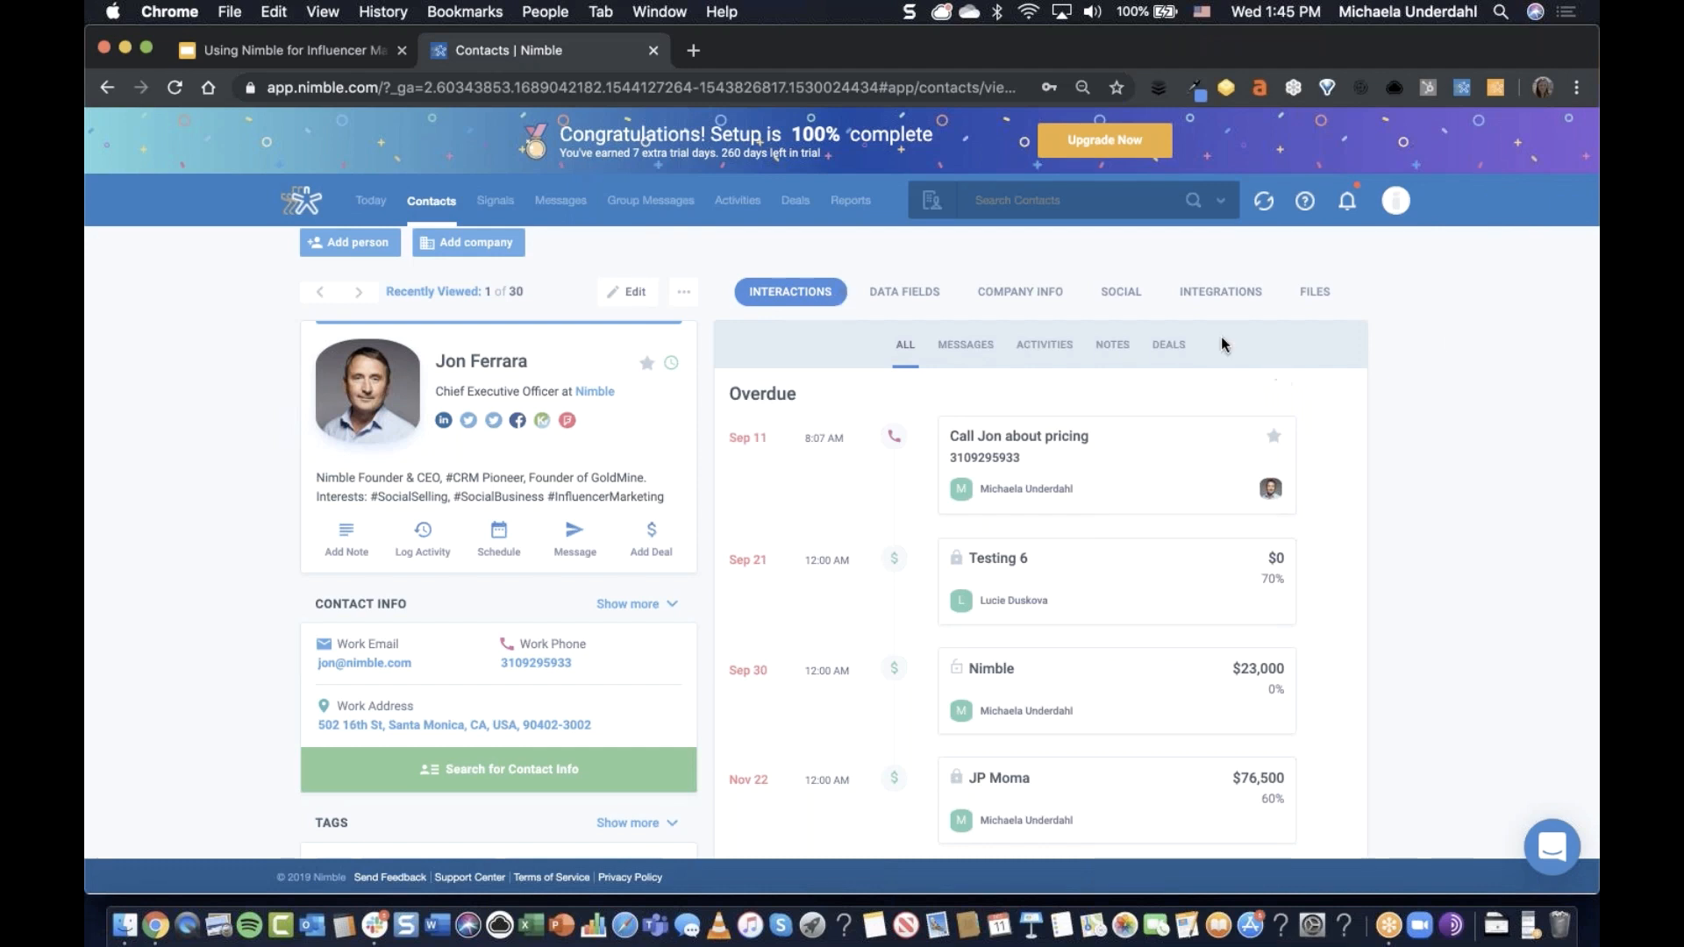
Examine the contact's overdue and upcoming interactions, filtering the history to messages and to activities.
{"action": "scroll", "coordinate": [1363, 472], "scroll_direction": "down", "scroll_amount": 1}
{"action": "scroll", "coordinate": [1364, 475], "scroll_direction": "down", "scroll_amount": 3}
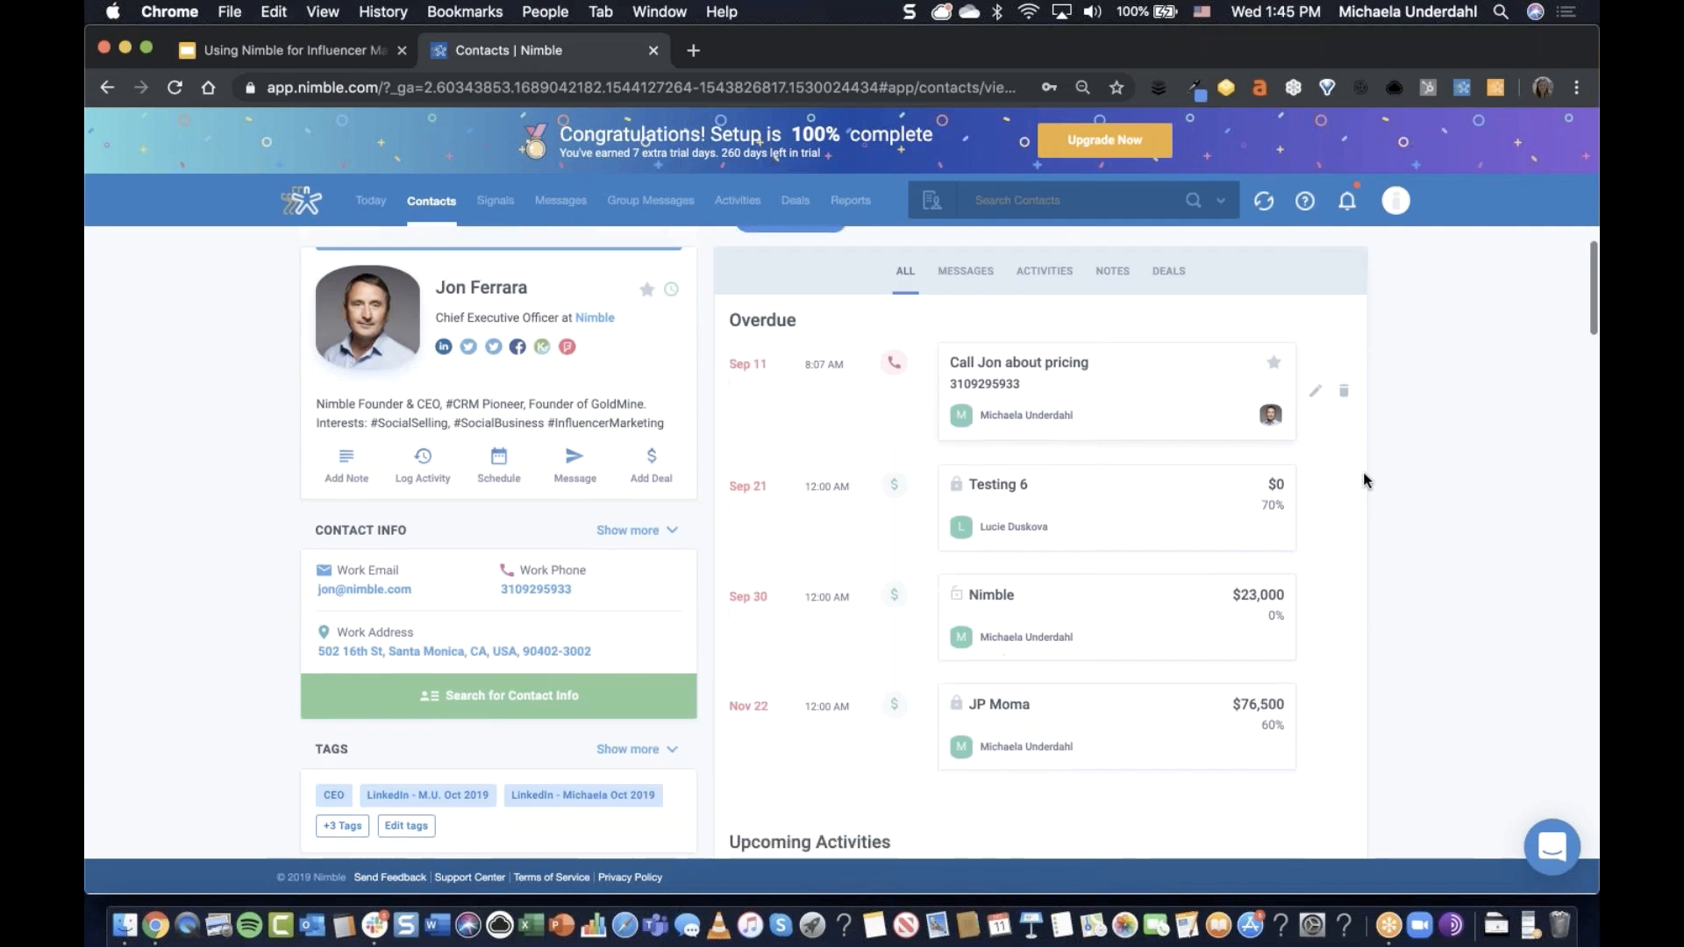
{"action": "scroll", "coordinate": [1194, 446], "scroll_direction": "down", "scroll_amount": 7}
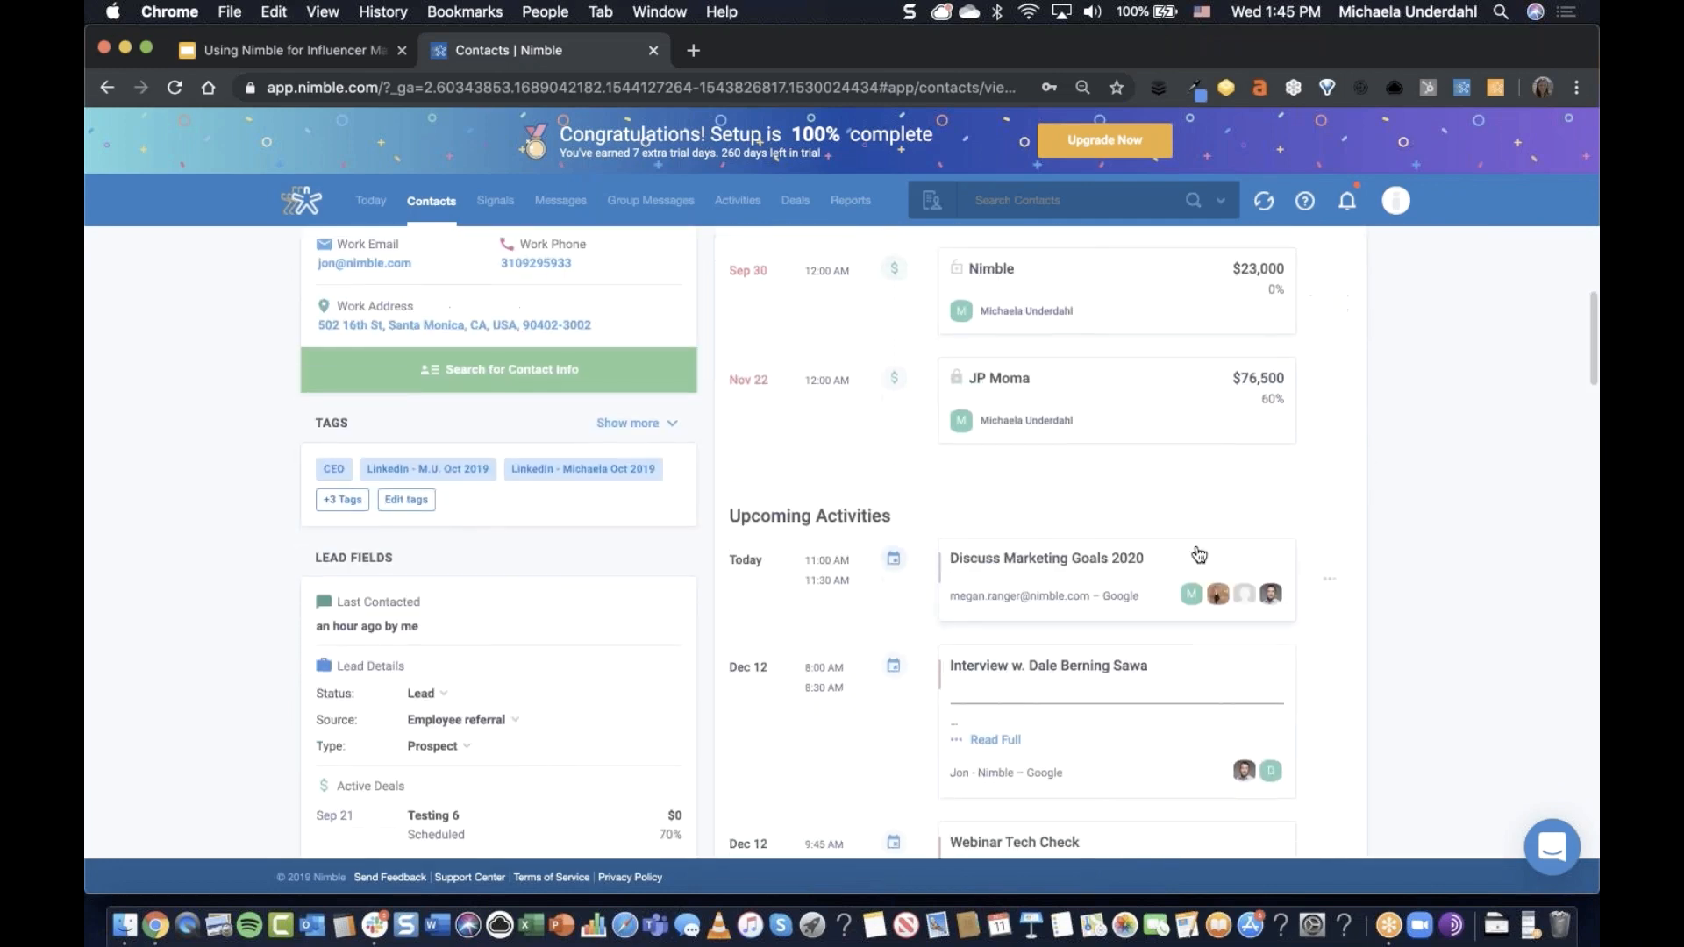
{"action": "scroll", "coordinate": [1199, 554], "scroll_direction": "up", "scroll_amount": 10}
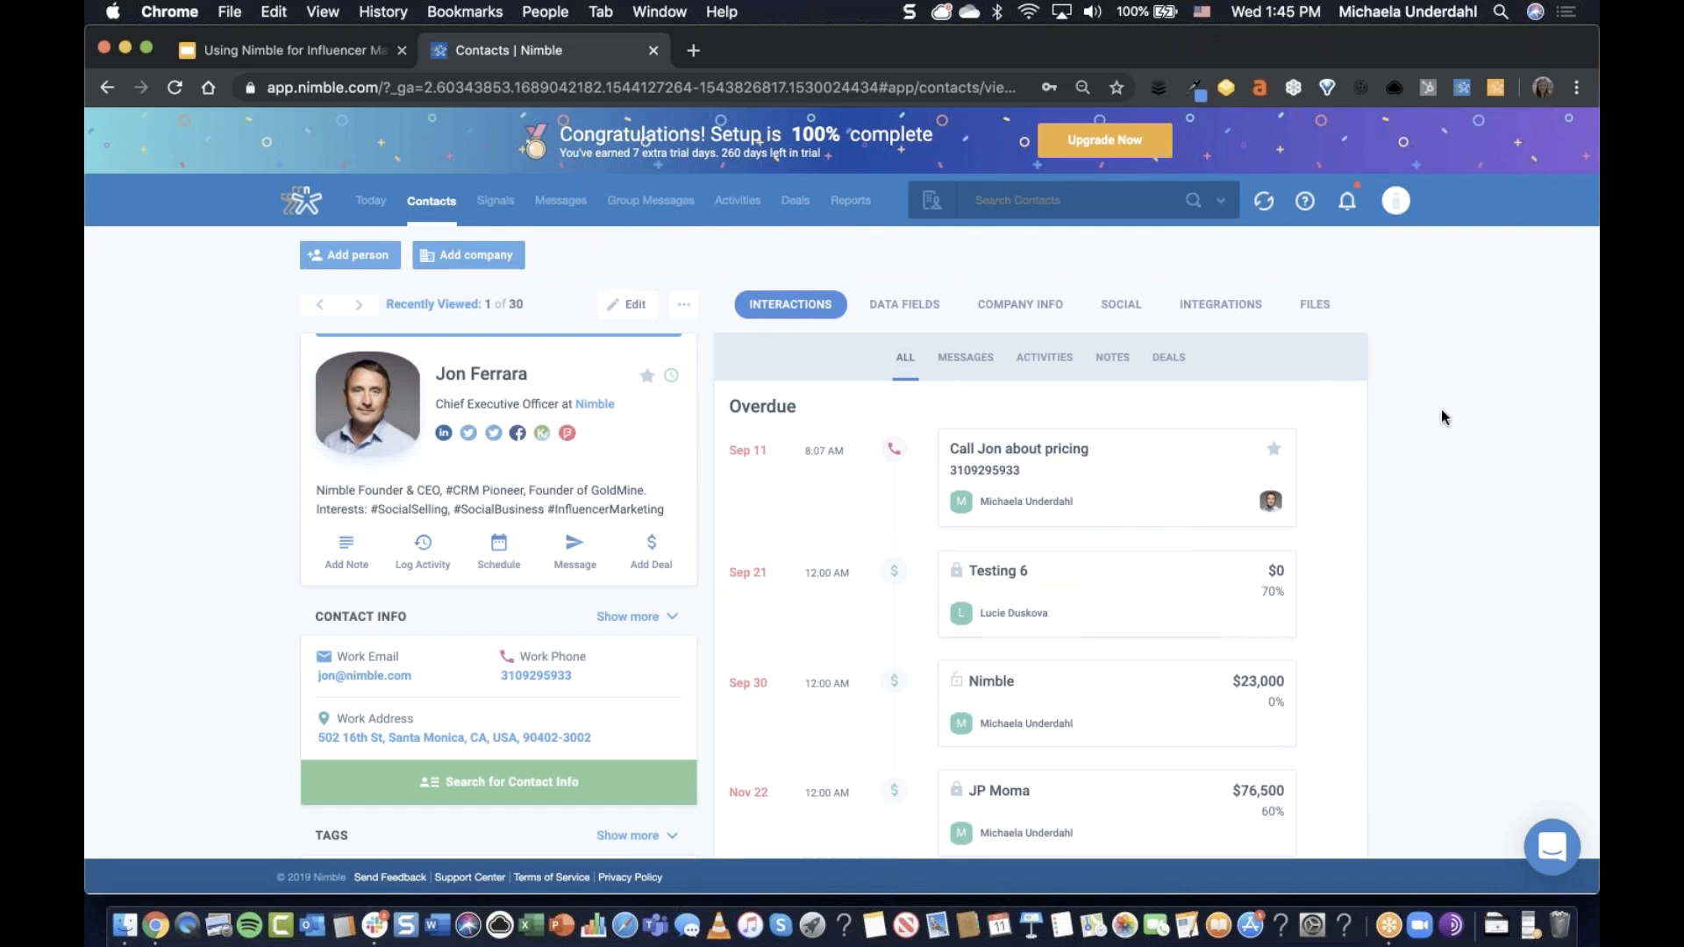
{"action": "scroll", "coordinate": [1443, 414], "scroll_direction": "down", "scroll_amount": 2}
{"action": "scroll", "coordinate": [1443, 414], "scroll_direction": "up", "scroll_amount": 2}
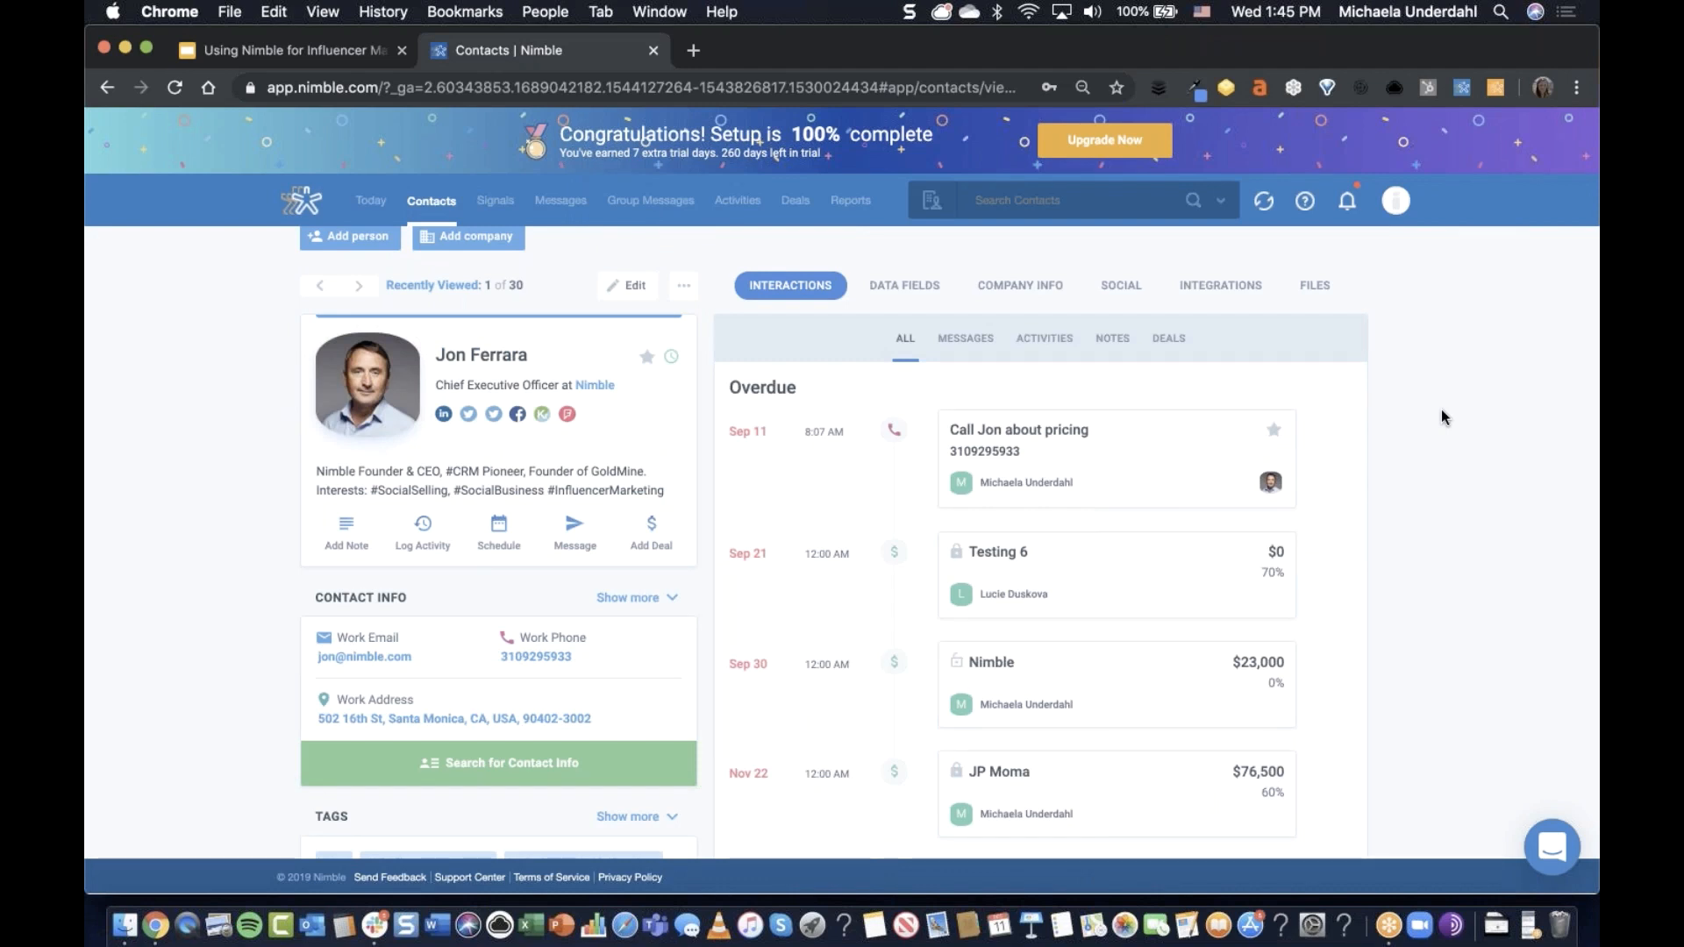
{"action": "left_click", "coordinate": [966, 340]}
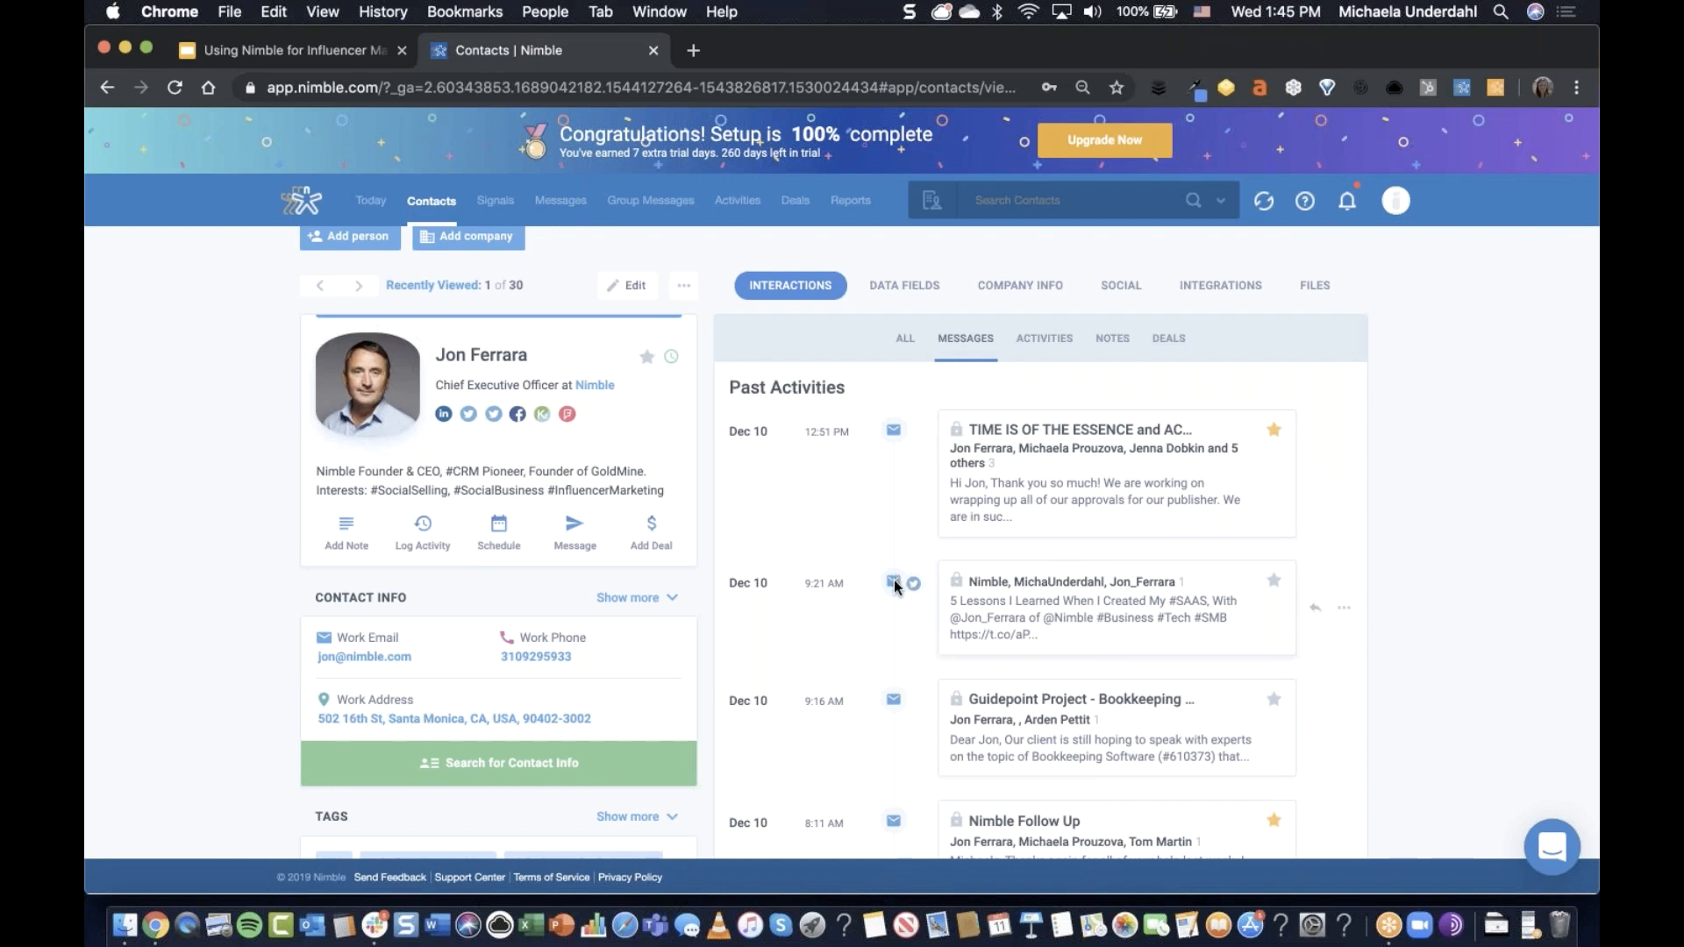
{"action": "left_click", "coordinate": [1044, 339]}
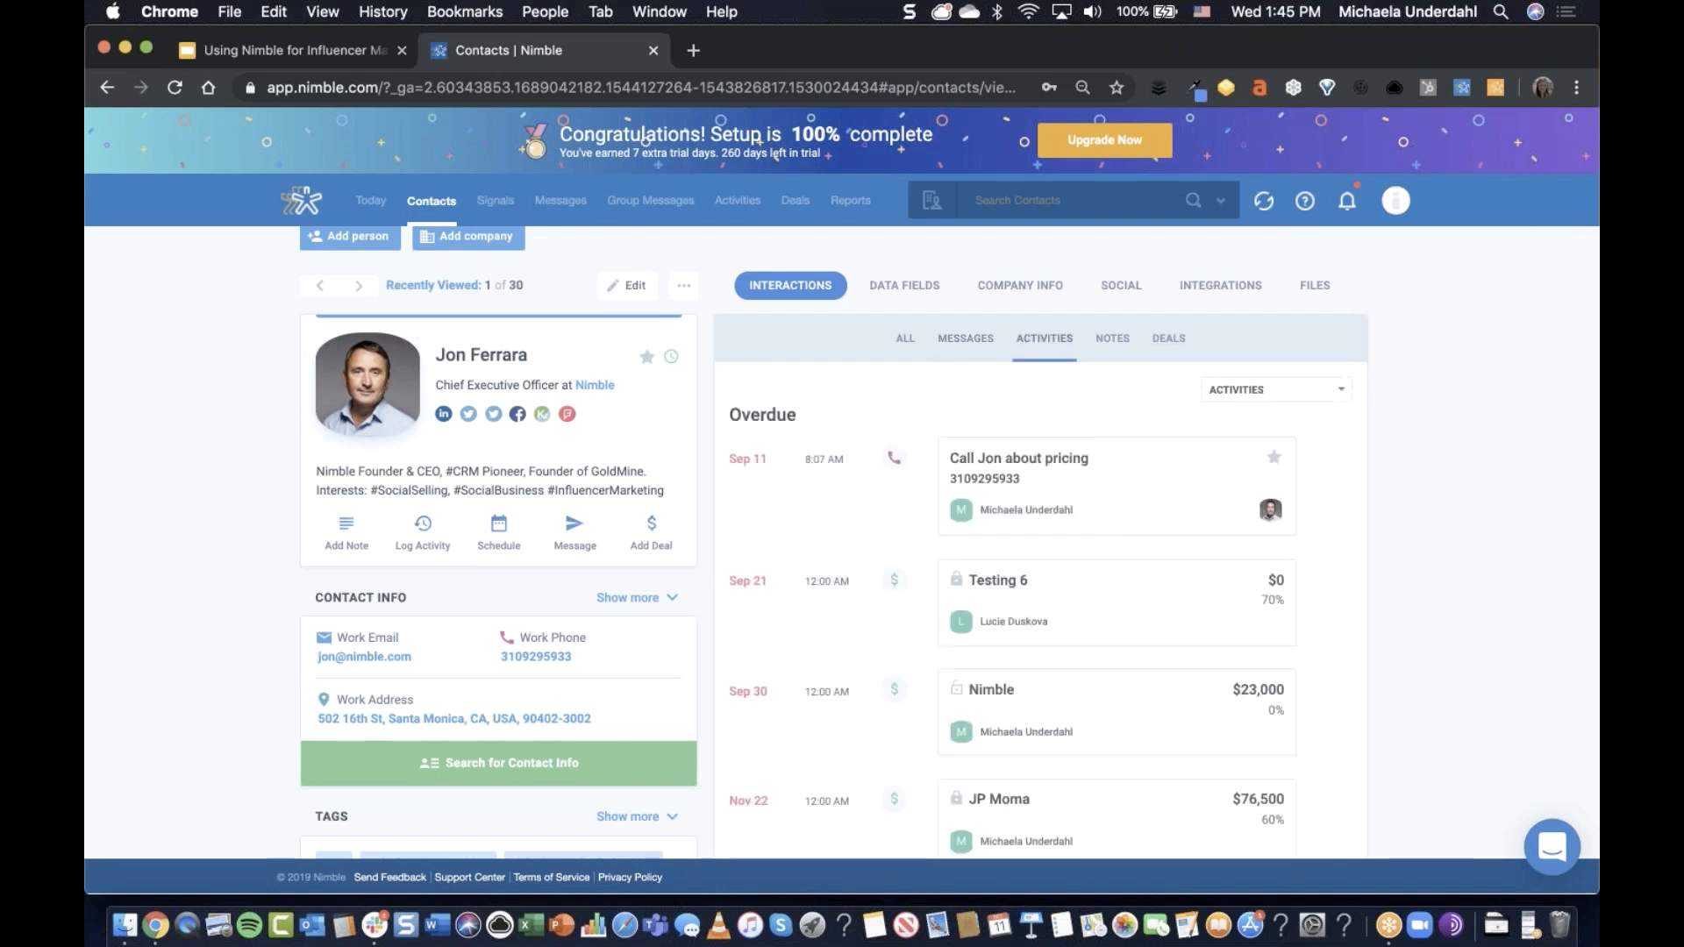
Filter the contact's activities to the Deals type, and view the contact's notes and deals histories.
{"action": "left_click", "coordinate": [1321, 393]}
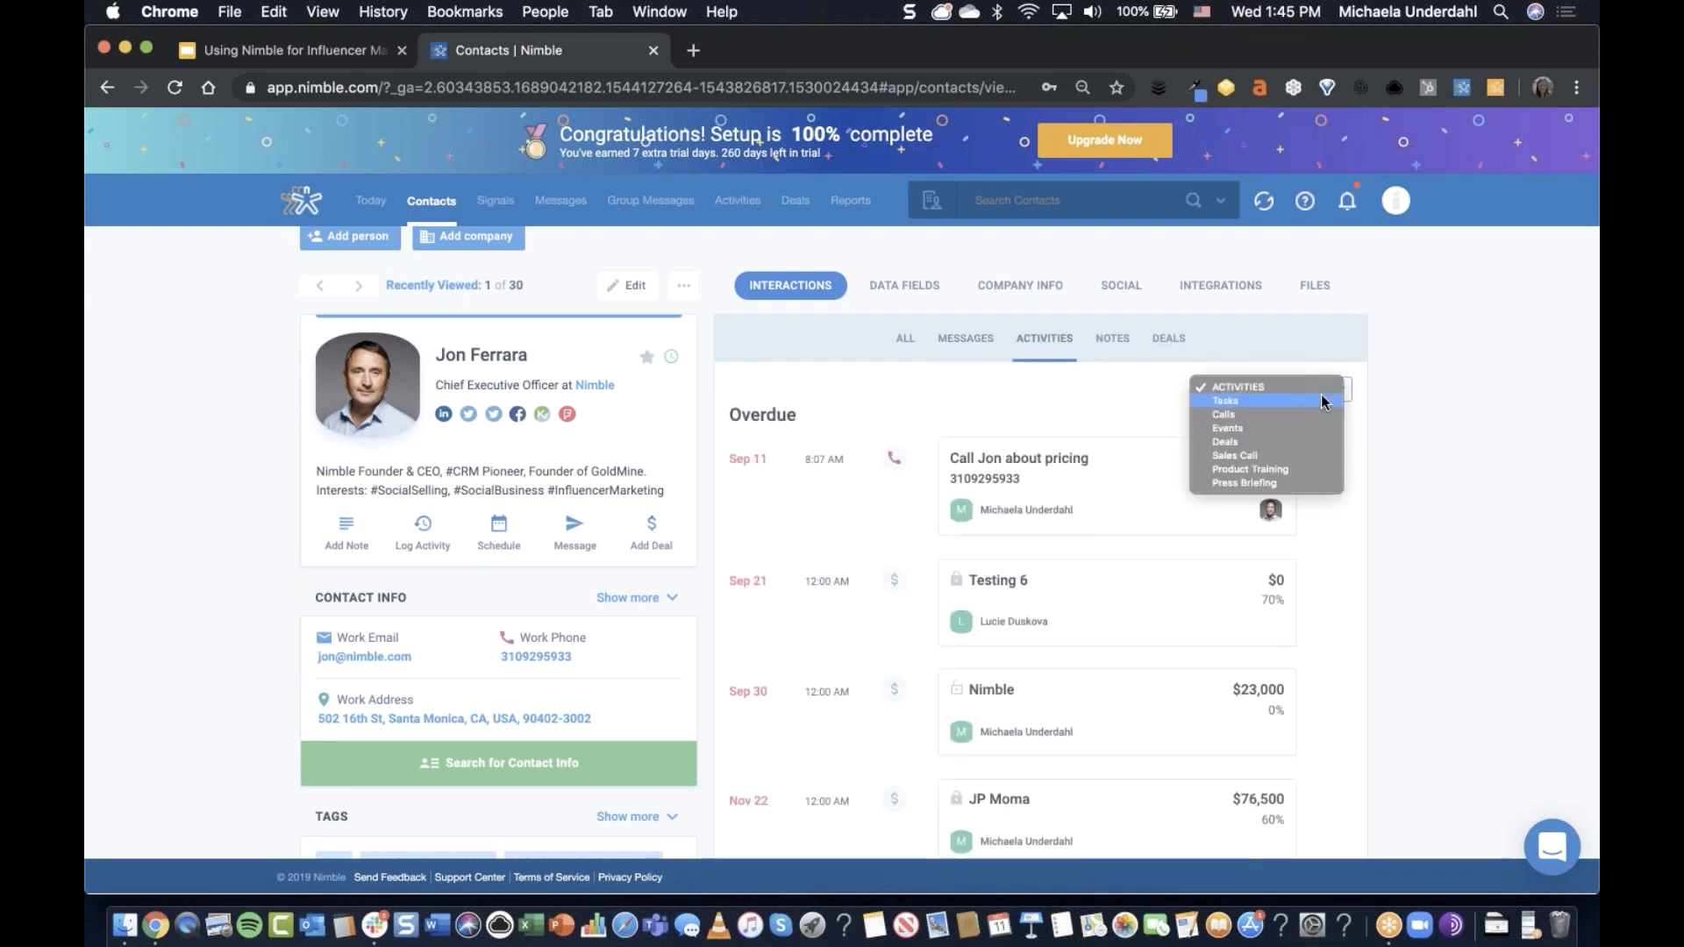
{"action": "left_click", "coordinate": [1308, 444]}
{"action": "left_click", "coordinate": [1123, 342]}
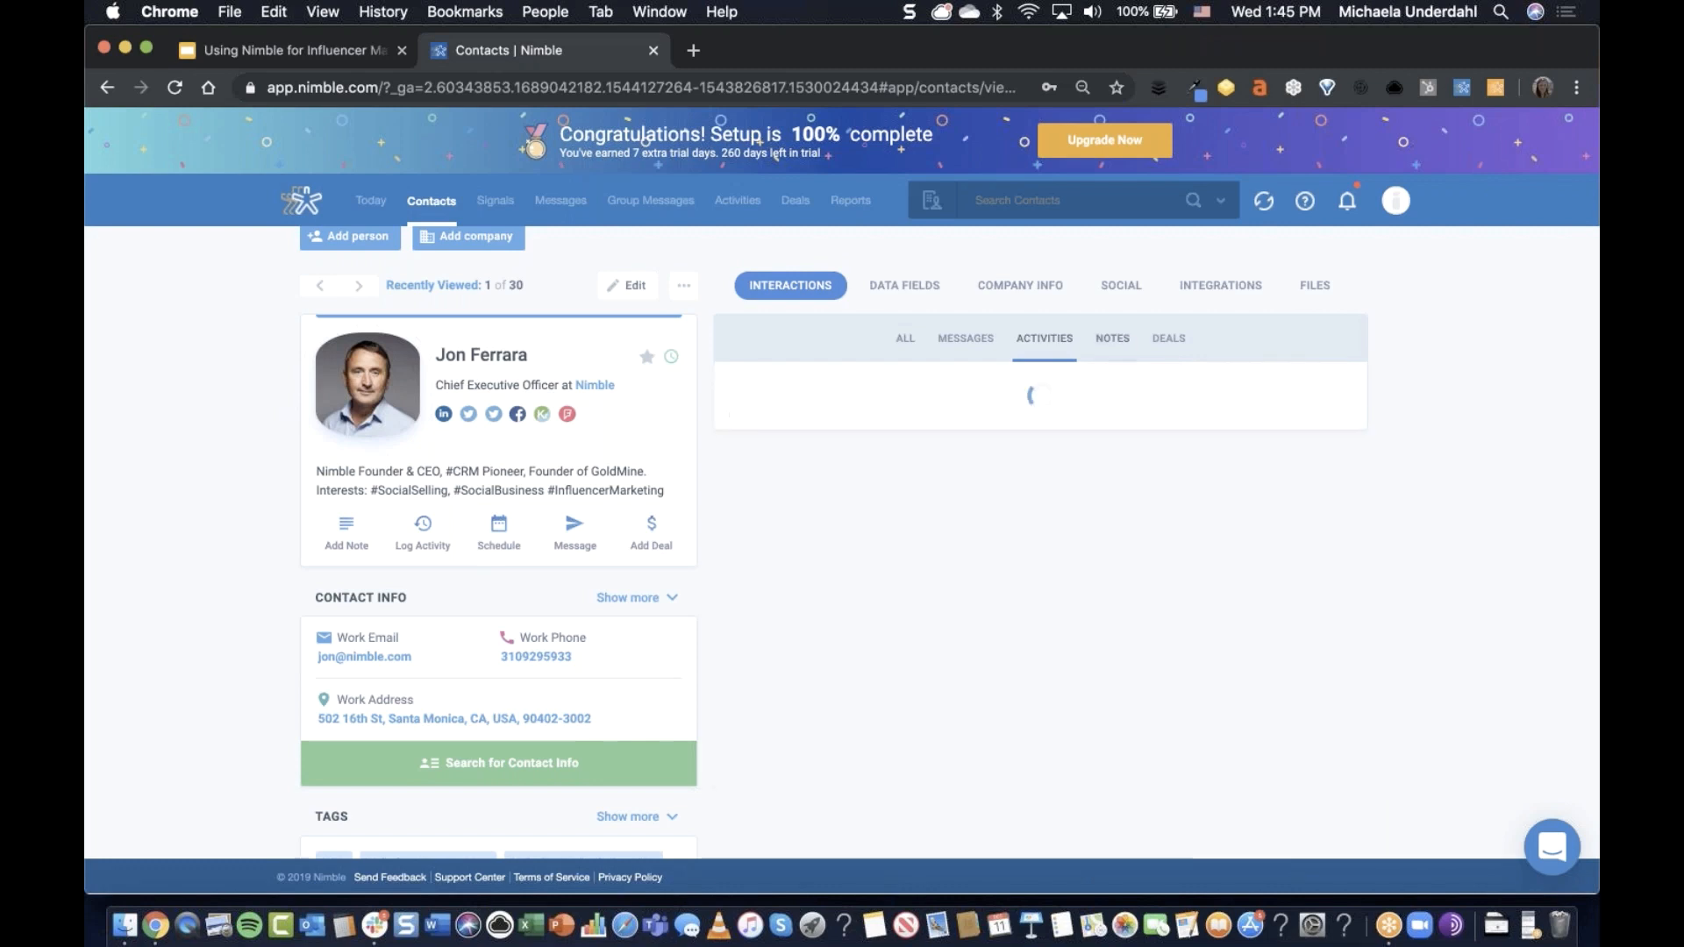
{"action": "left_click", "coordinate": [1172, 343]}
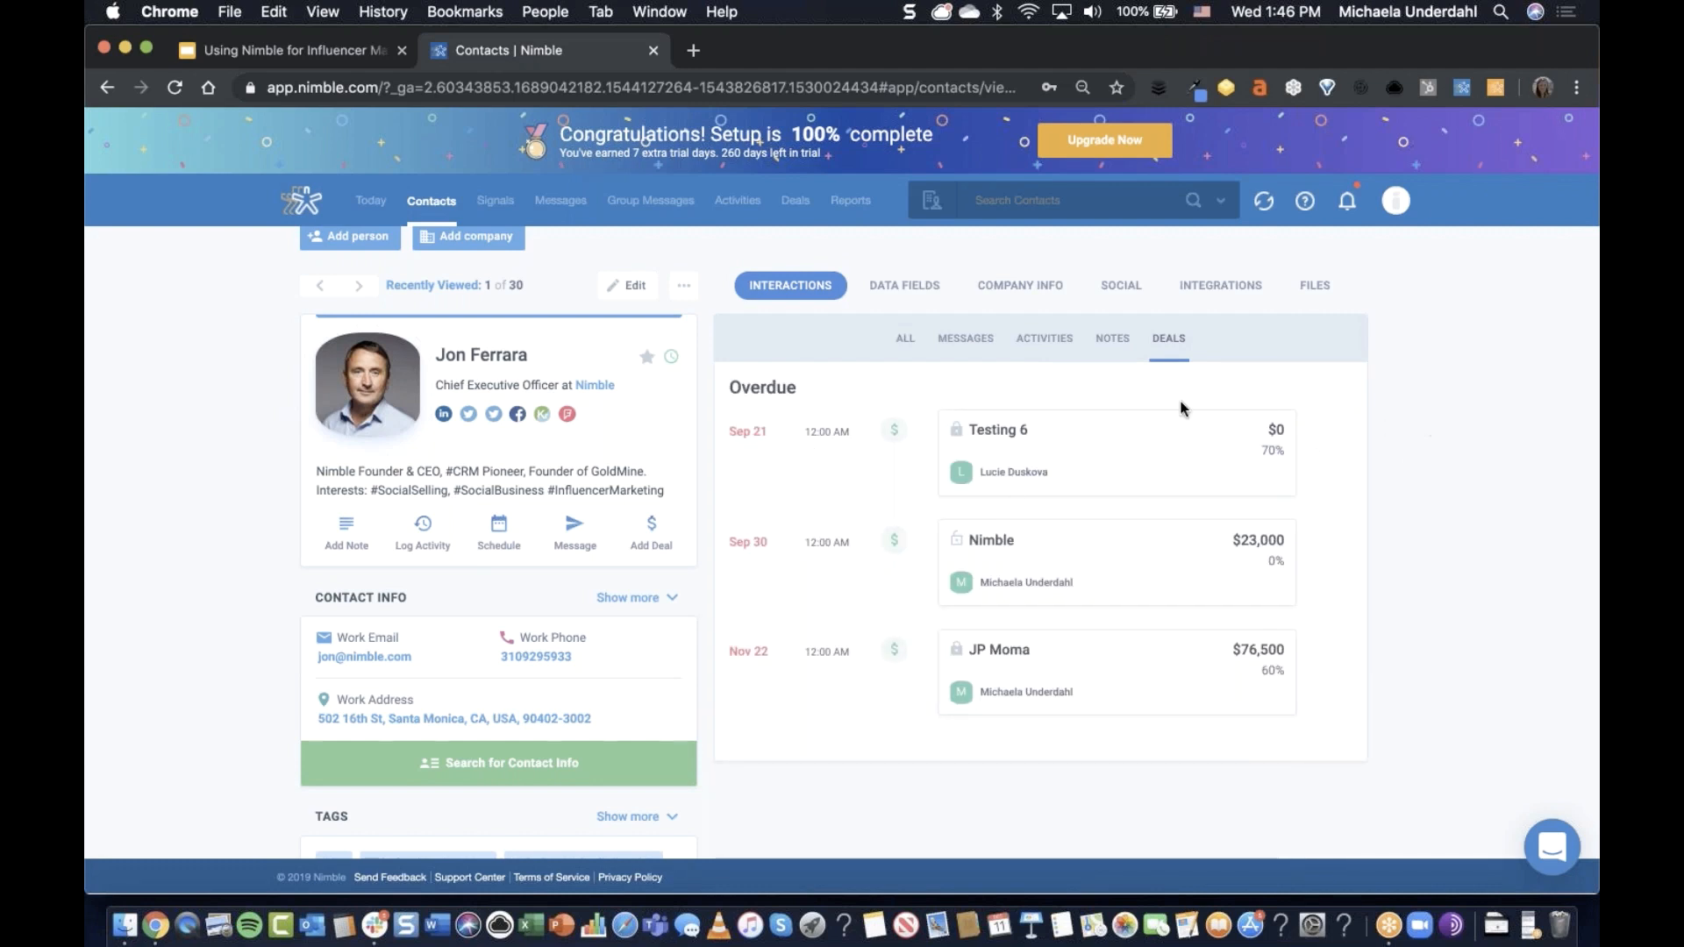
Examine the contact's person data fields and the Influencer Program and Press custom fields under Programs.
{"action": "left_click", "coordinate": [901, 296]}
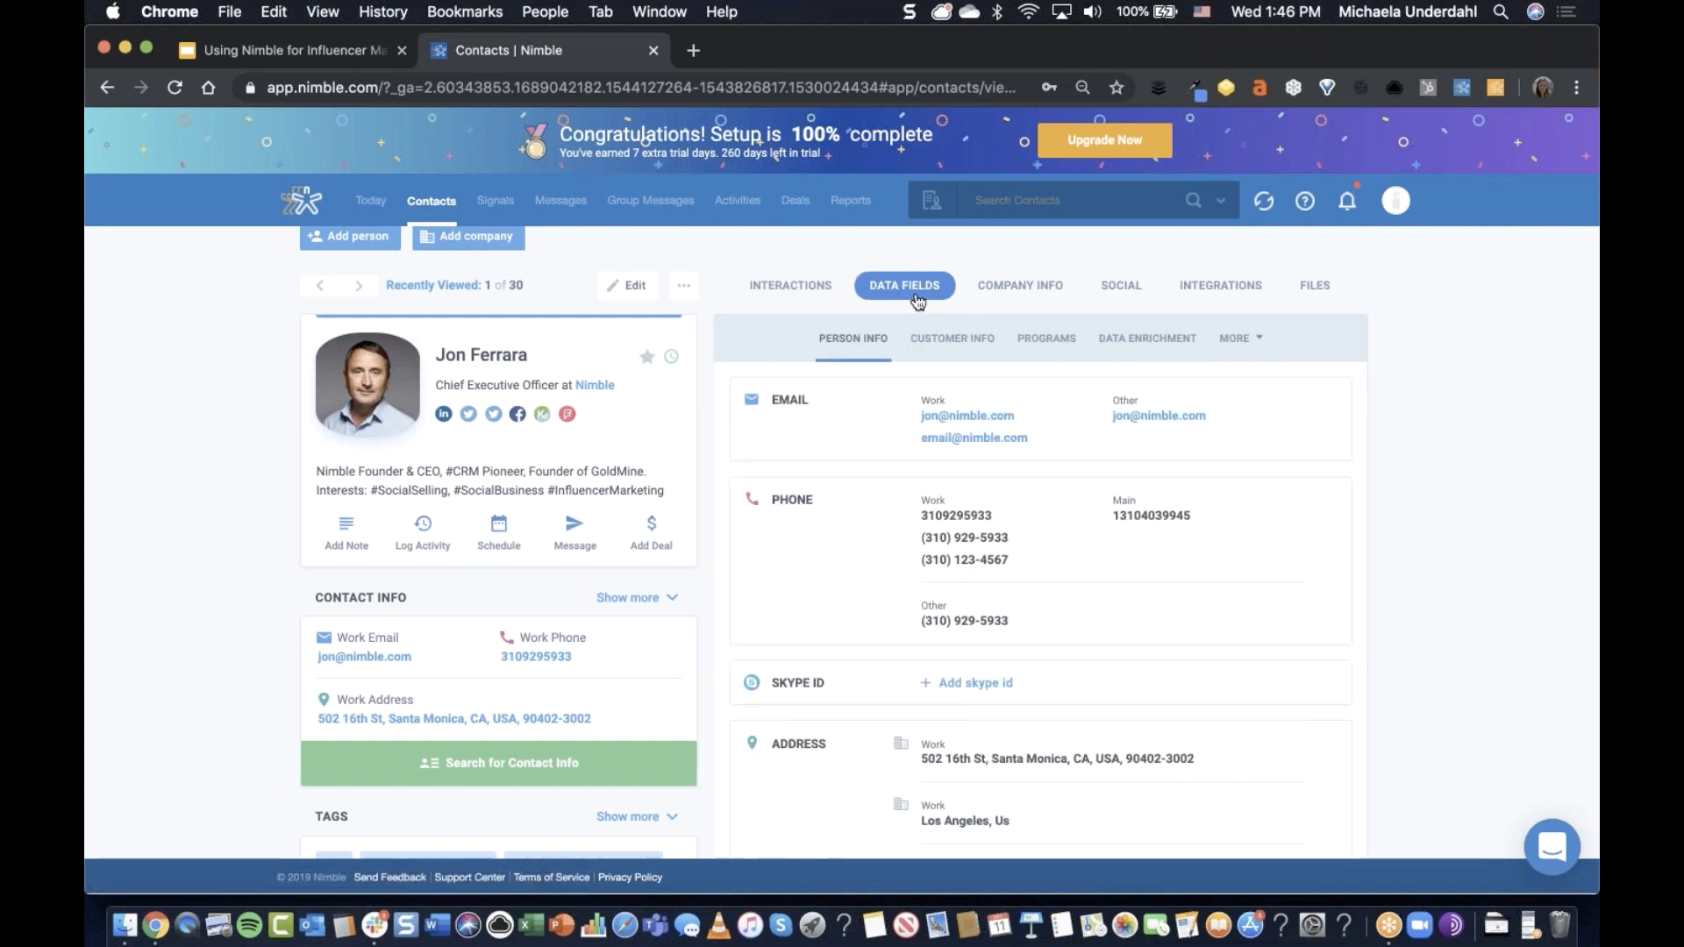
{"action": "left_click", "coordinate": [1041, 343]}
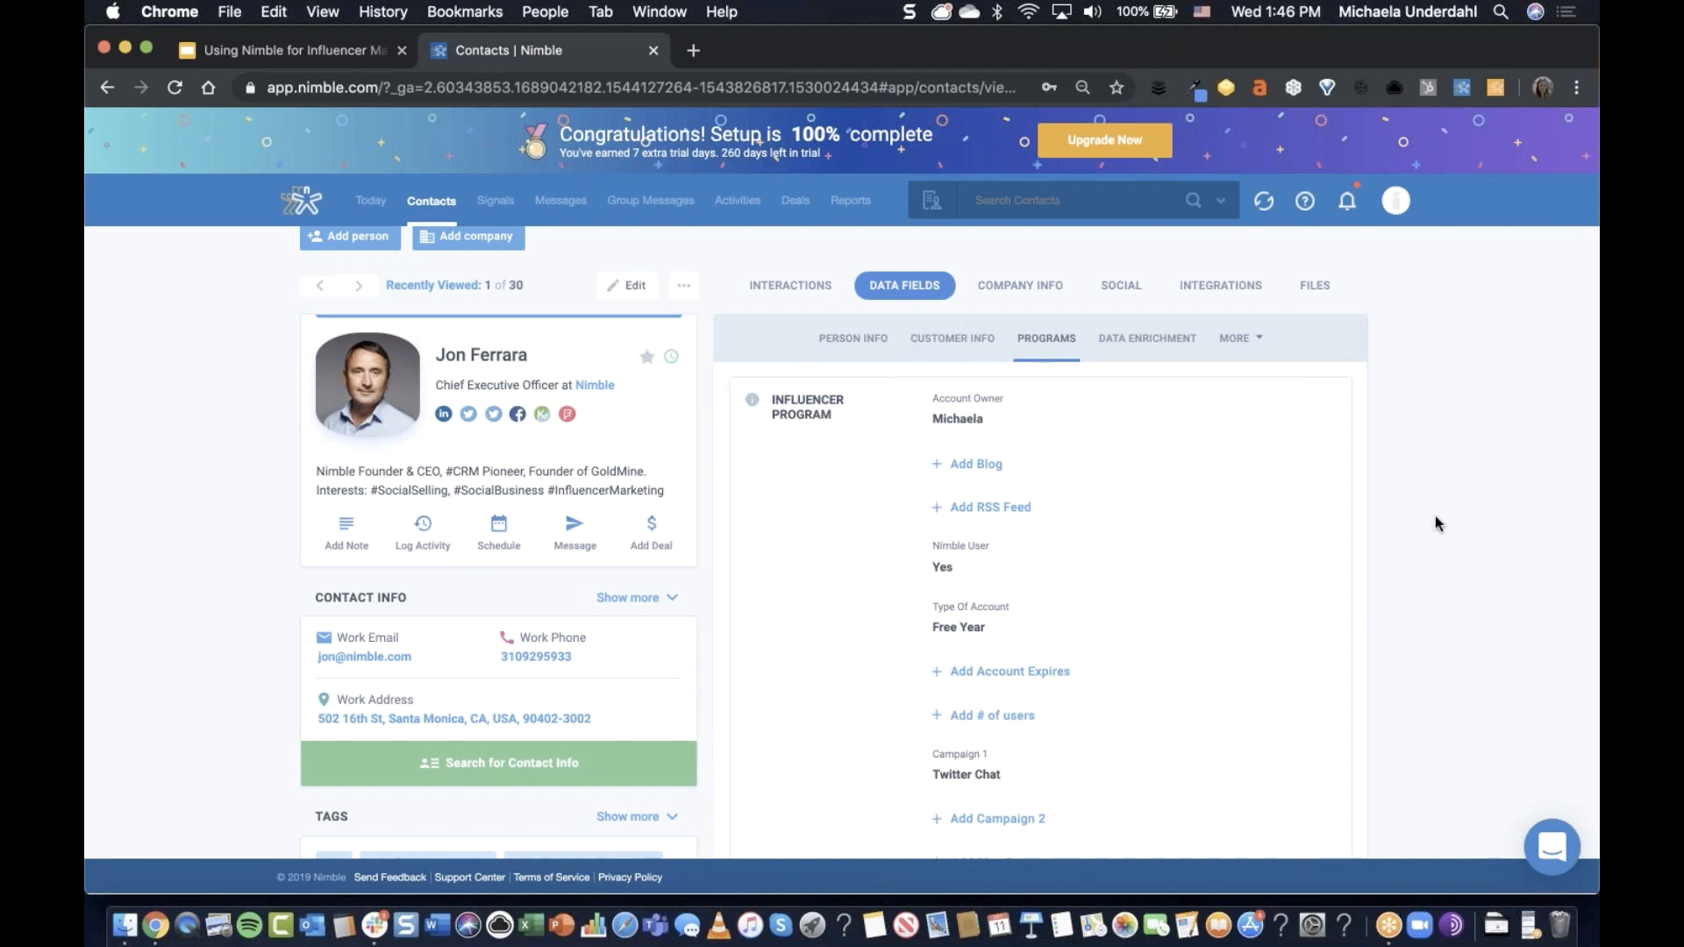
{"action": "scroll", "coordinate": [1435, 517], "scroll_direction": "down", "scroll_amount": 1}
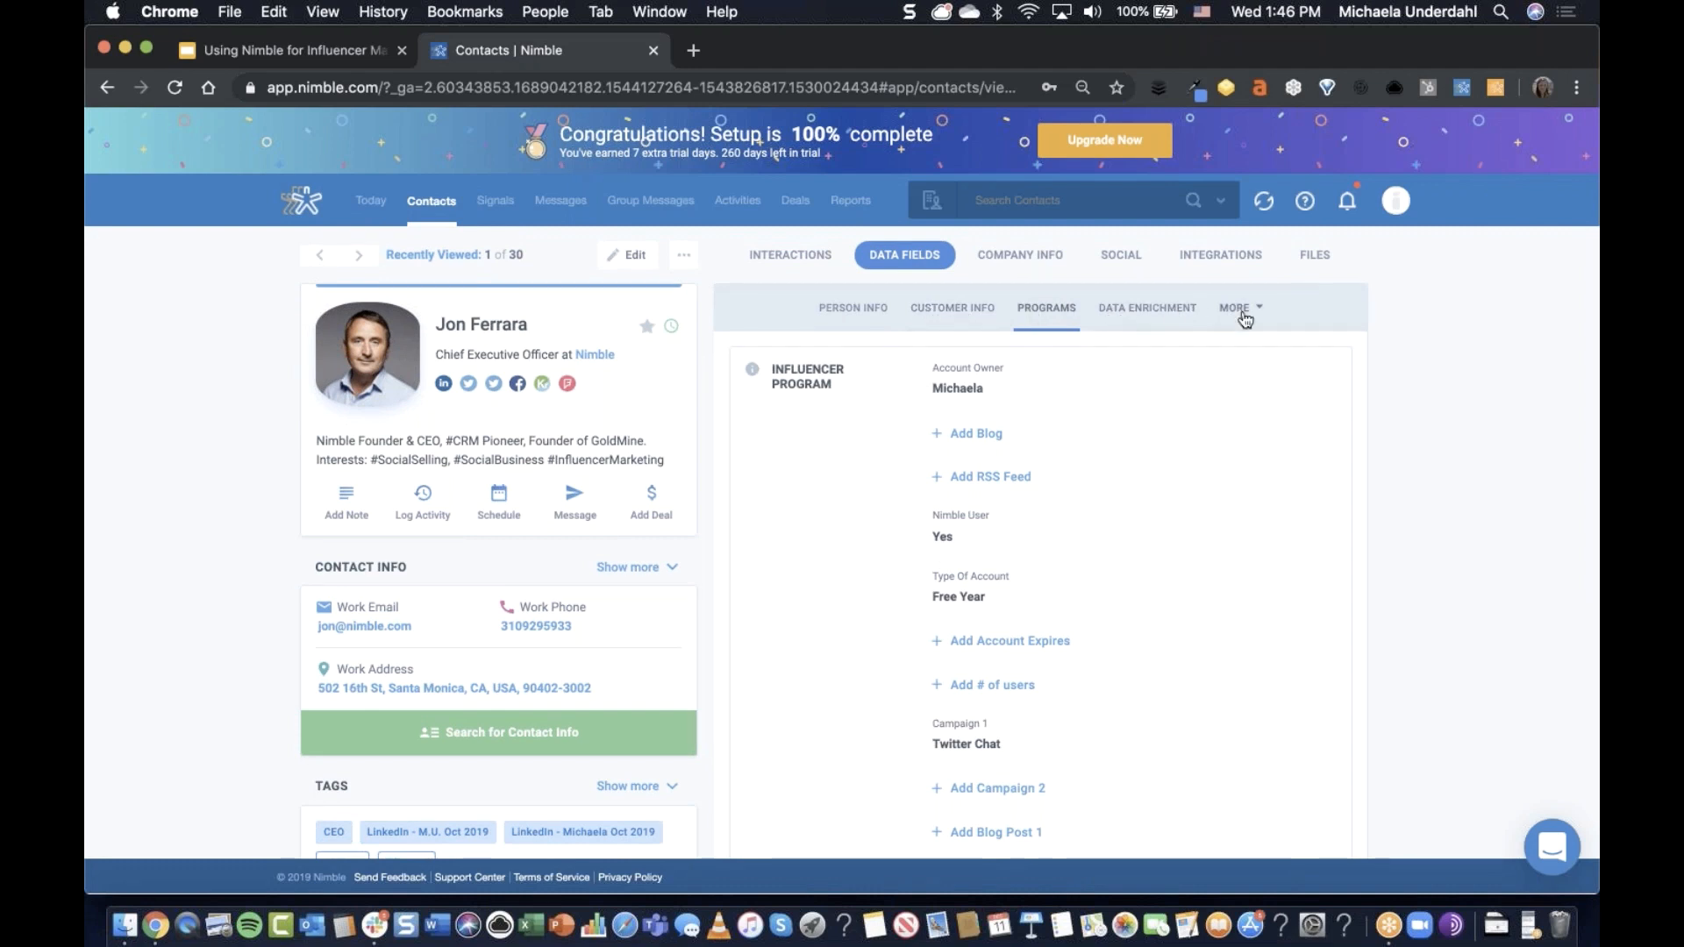
{"action": "scroll", "coordinate": [1073, 475], "scroll_direction": "down", "scroll_amount": 5}
{"action": "scroll", "coordinate": [1074, 474], "scroll_direction": "down", "scroll_amount": 5}
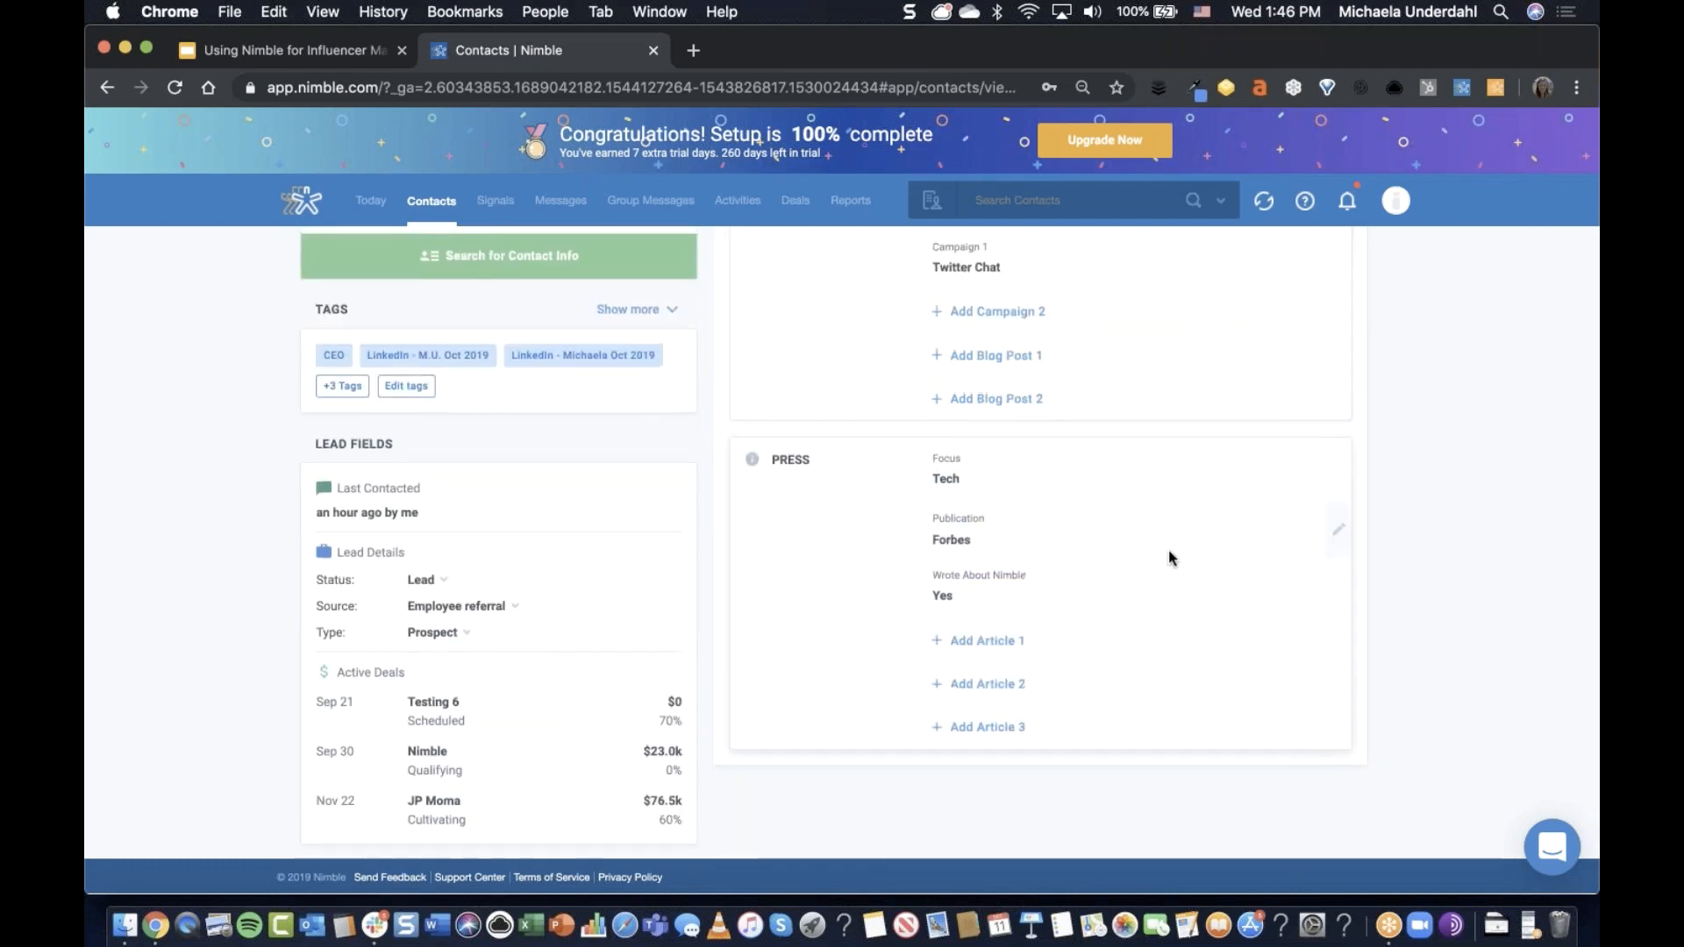
{"action": "scroll", "coordinate": [1169, 553], "scroll_direction": "up", "scroll_amount": 10}
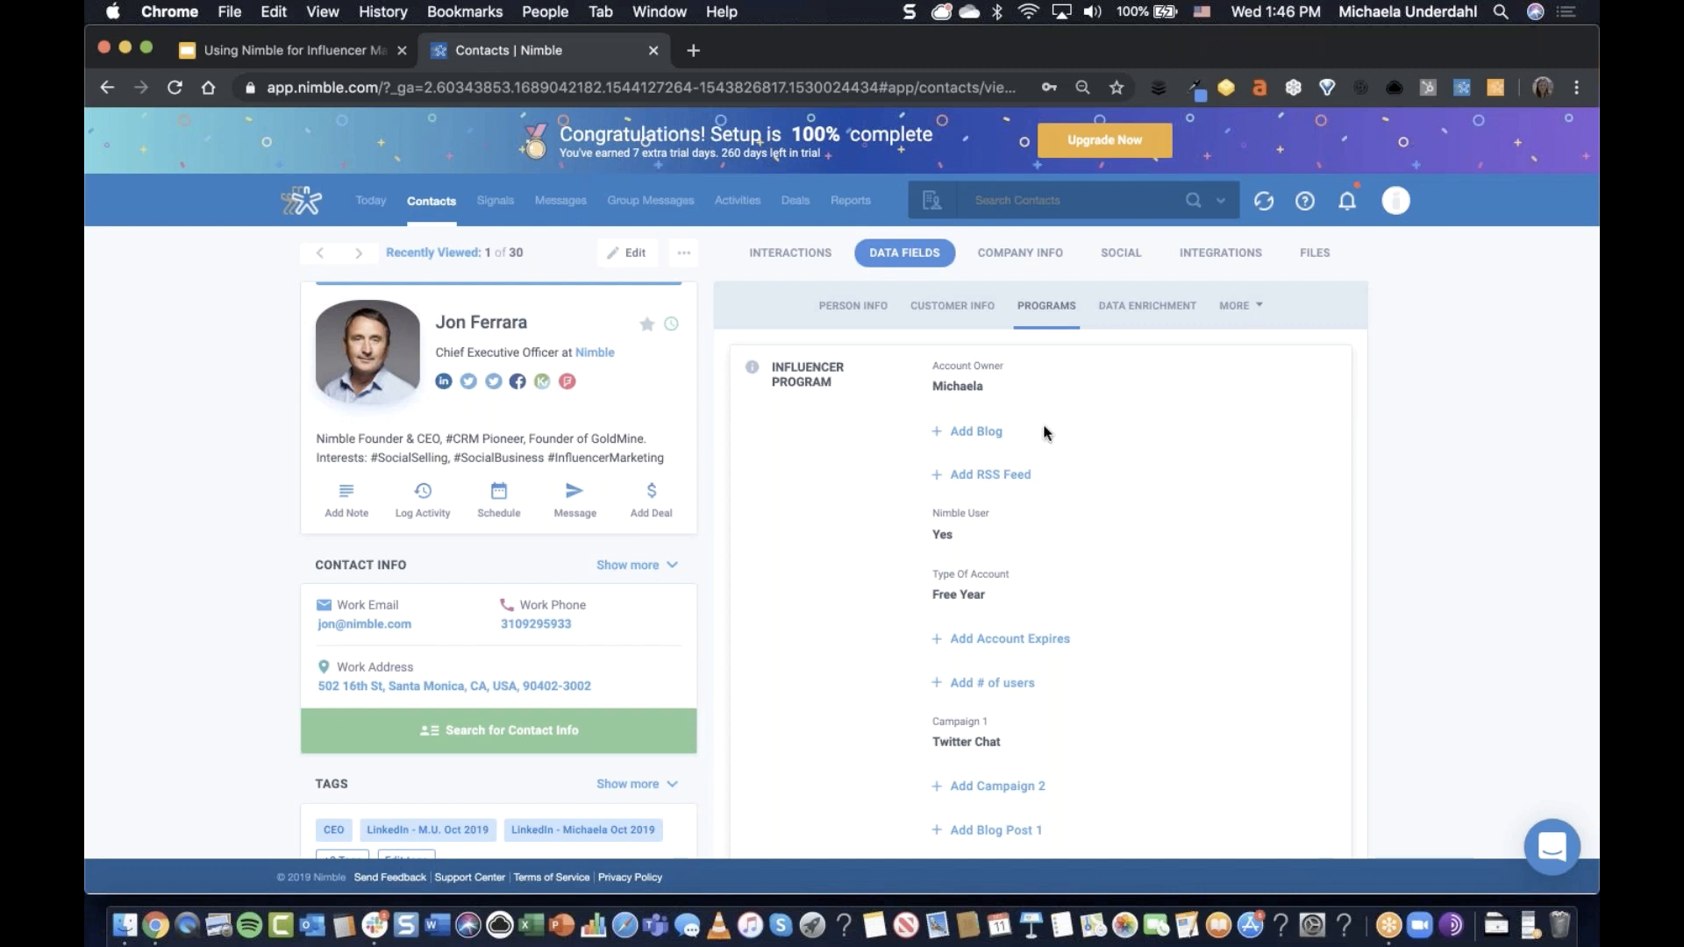
{"action": "scroll", "coordinate": [1097, 448], "scroll_direction": "down", "scroll_amount": 2}
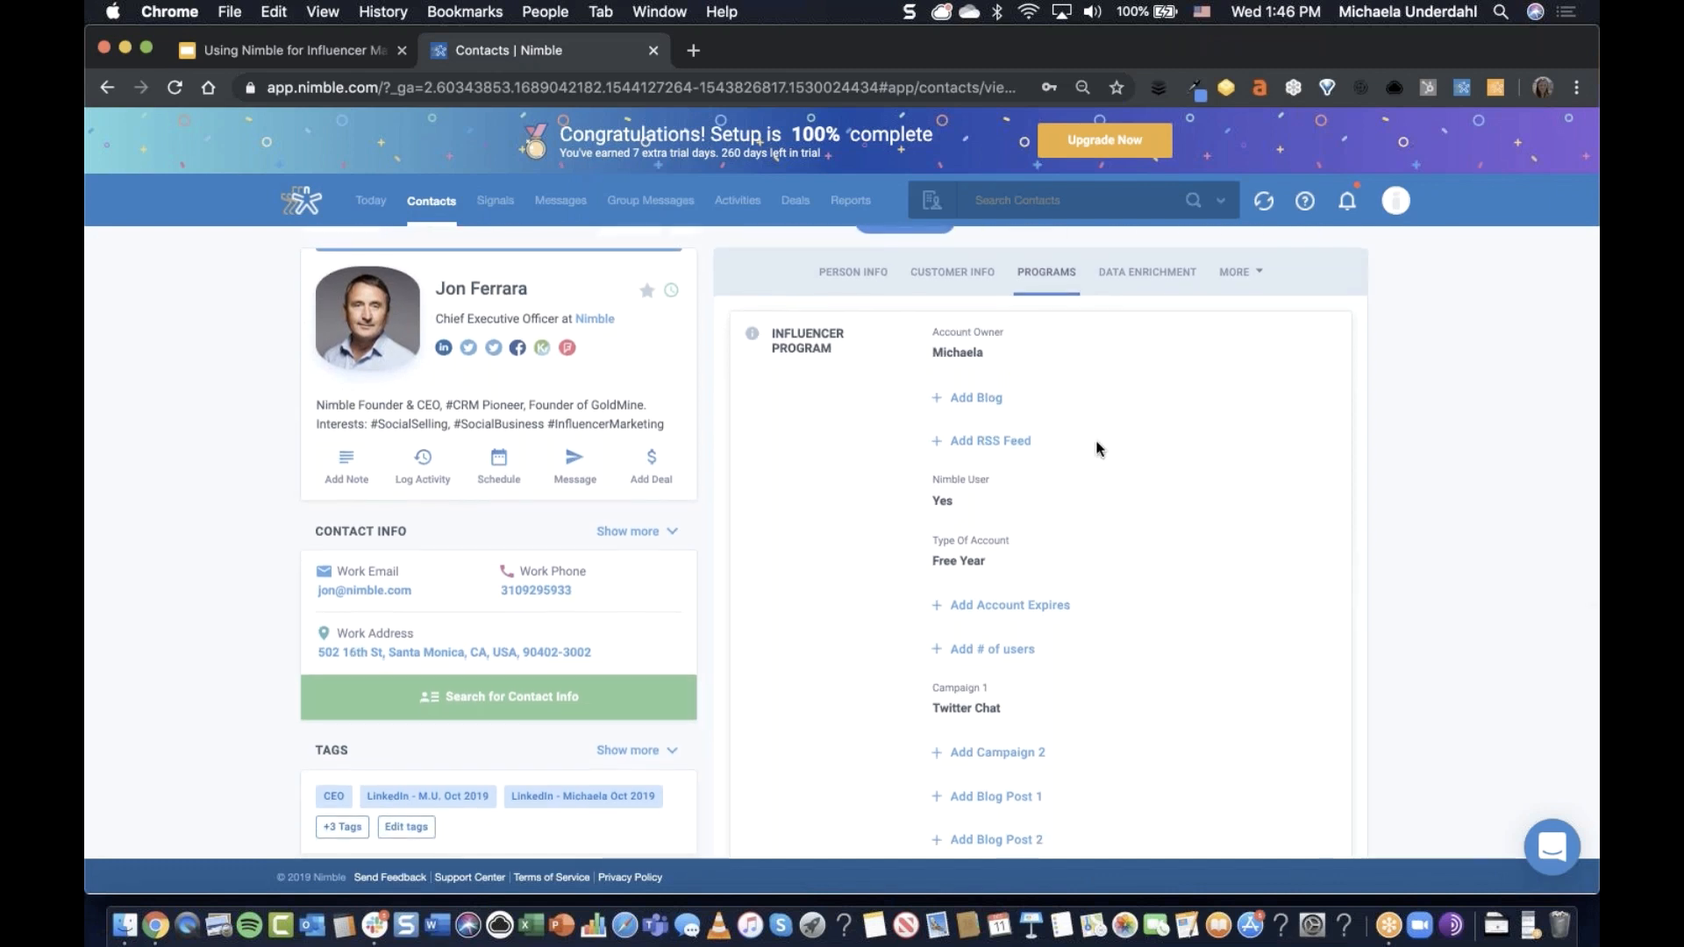
{"action": "scroll", "coordinate": [1104, 566], "scroll_direction": "down", "scroll_amount": 5}
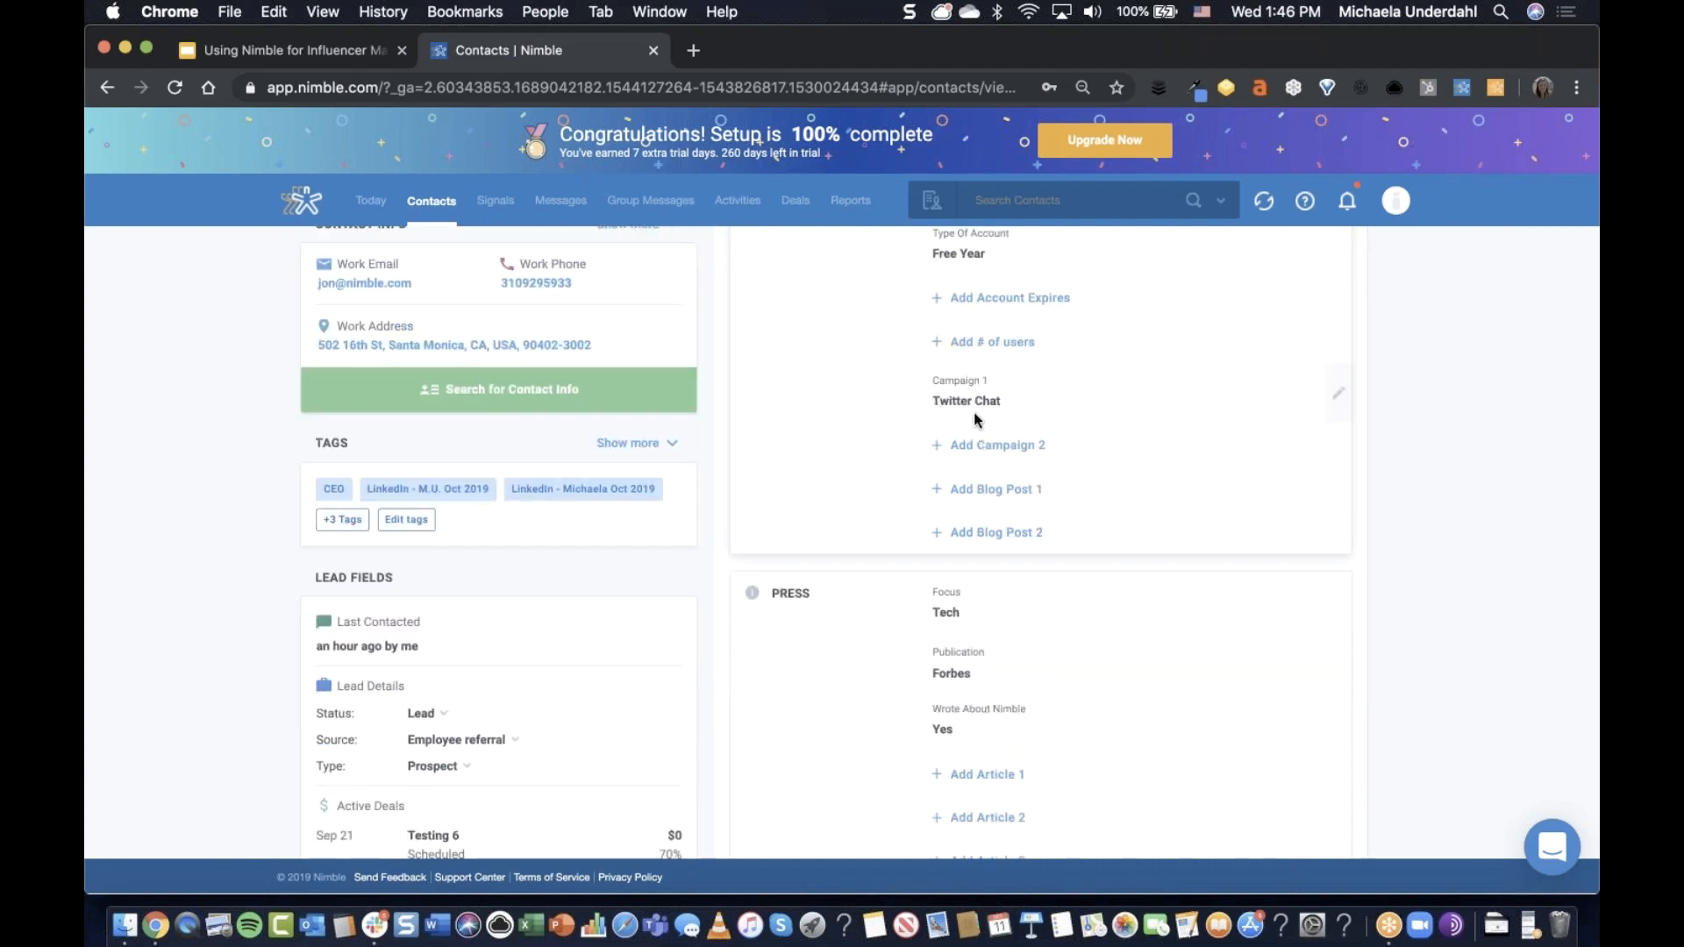
{"action": "scroll", "coordinate": [1141, 443], "scroll_direction": "down", "scroll_amount": 4}
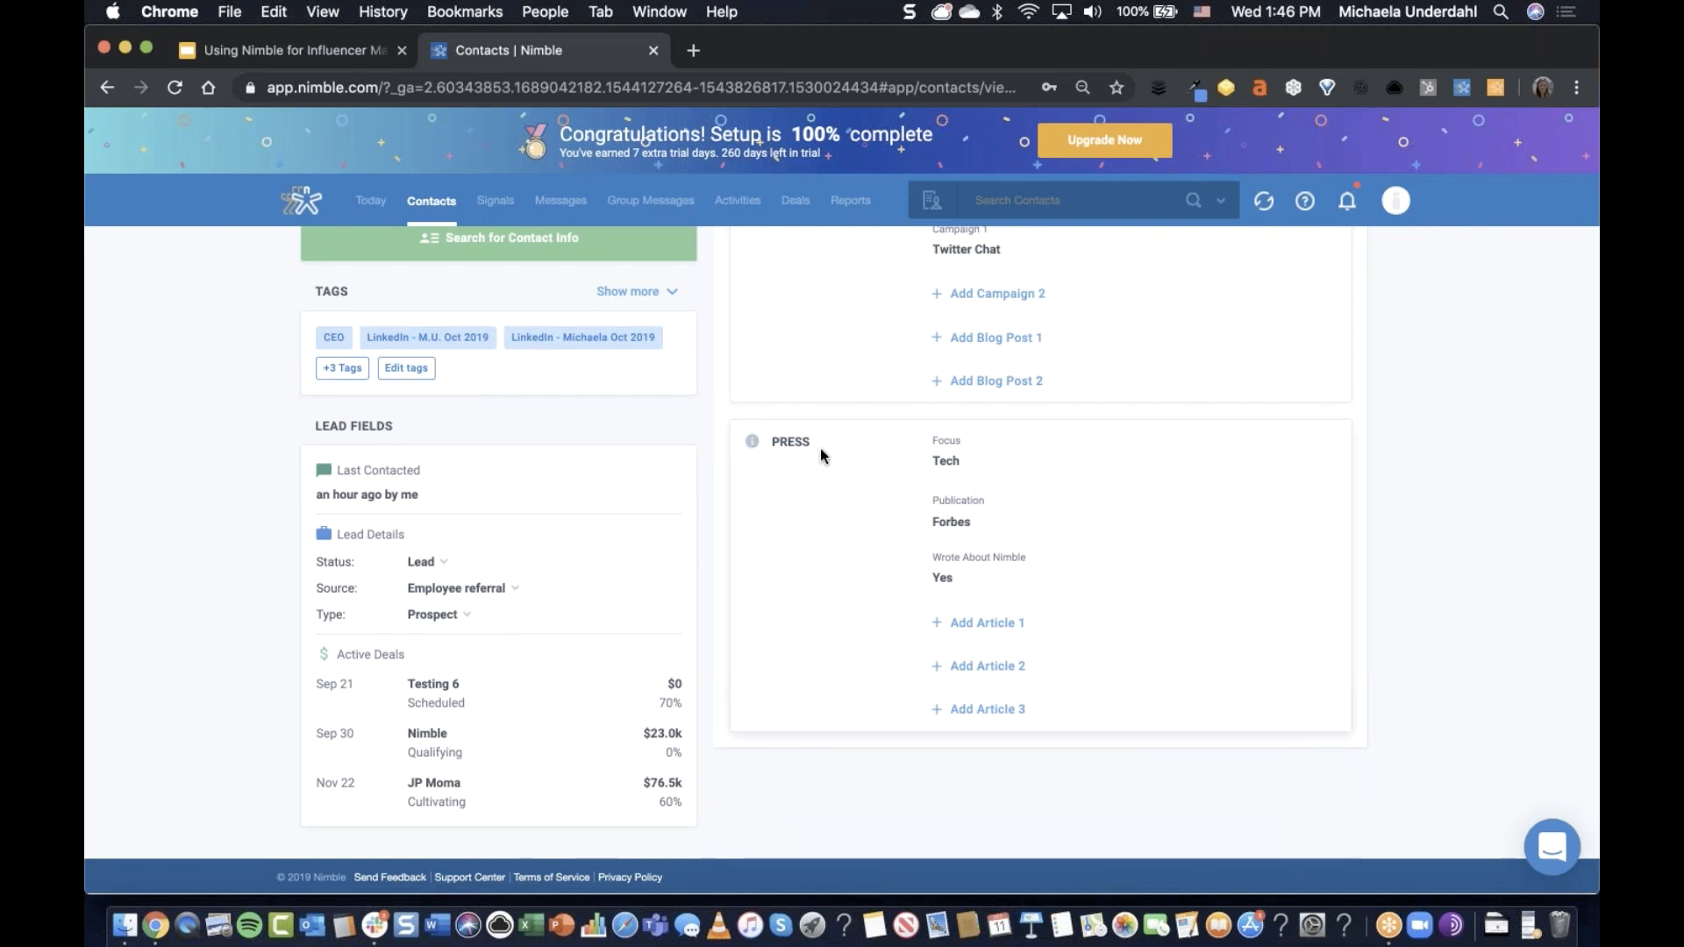
{"action": "scroll", "coordinate": [850, 493], "scroll_direction": "up", "scroll_amount": 5}
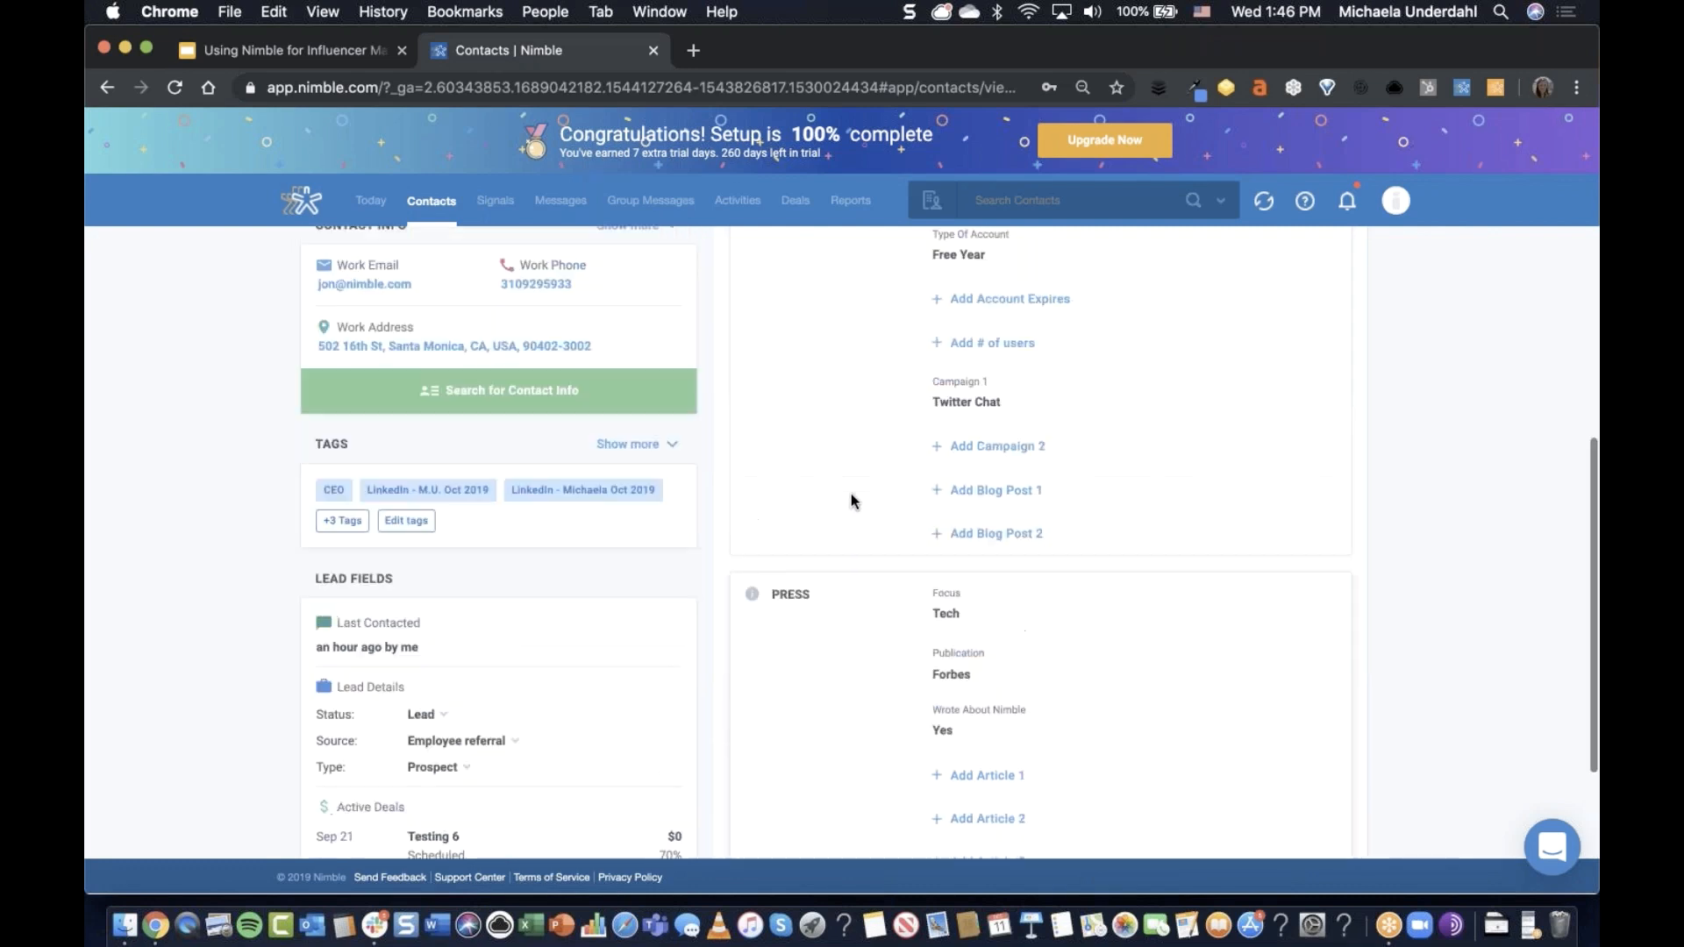
{"action": "scroll", "coordinate": [851, 493], "scroll_direction": "up", "scroll_amount": 6}
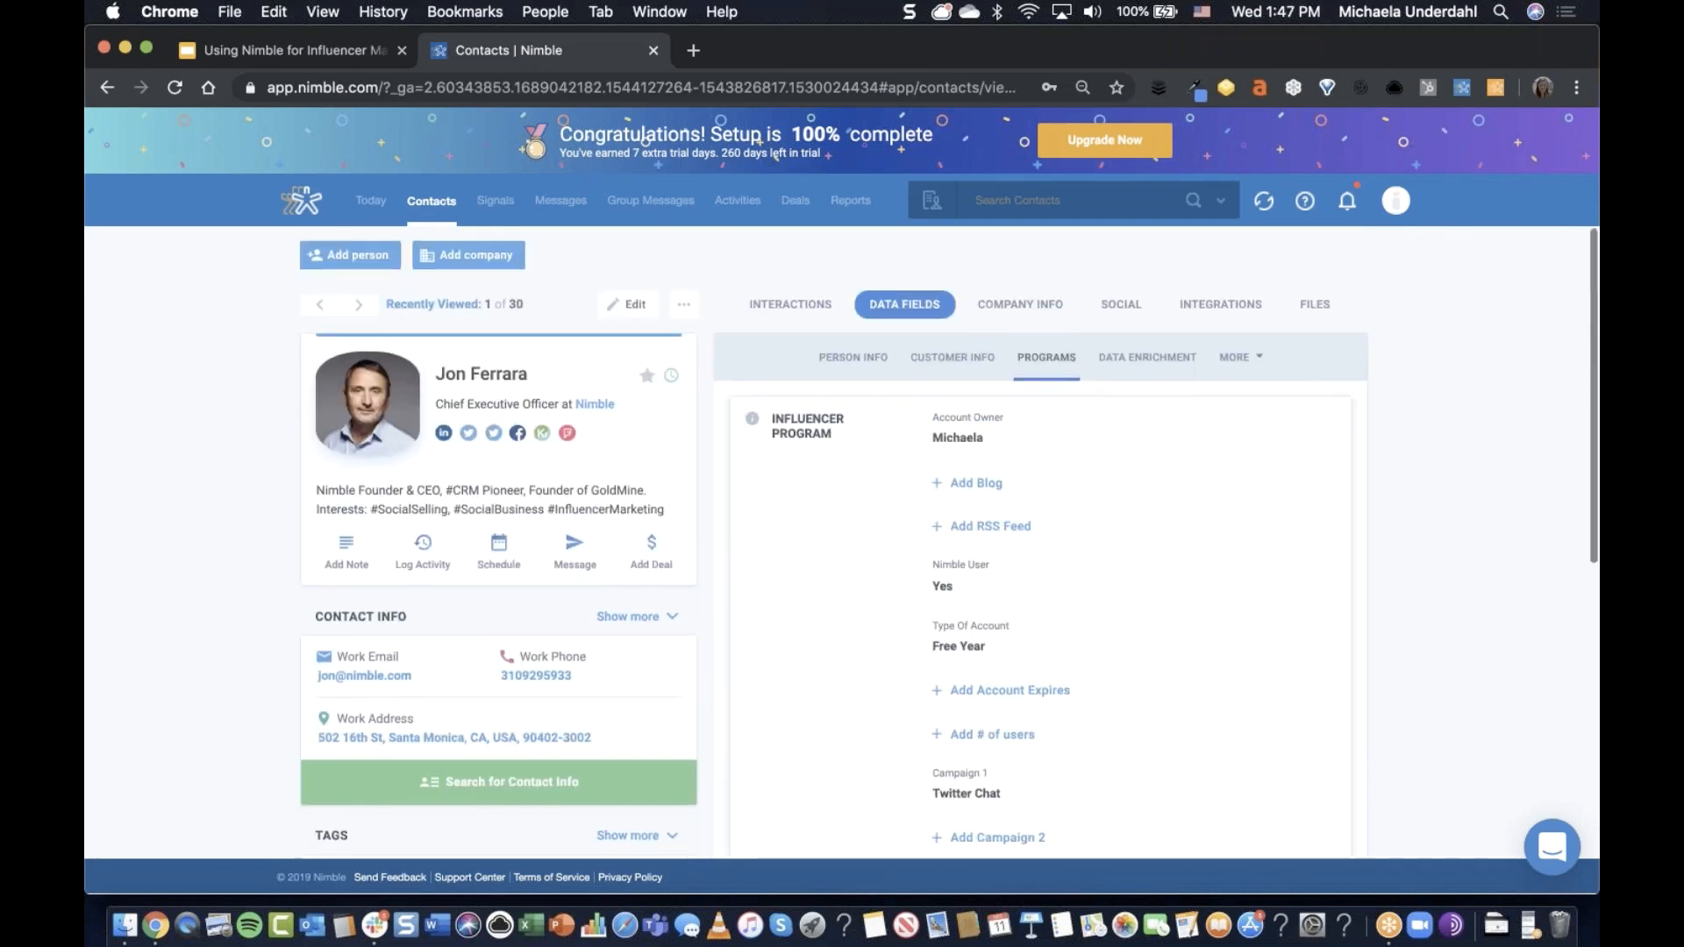
Start a new contact segment filtered to records whose tag is Wrote About Nimble 2019.
{"action": "left_click", "coordinate": [432, 210]}
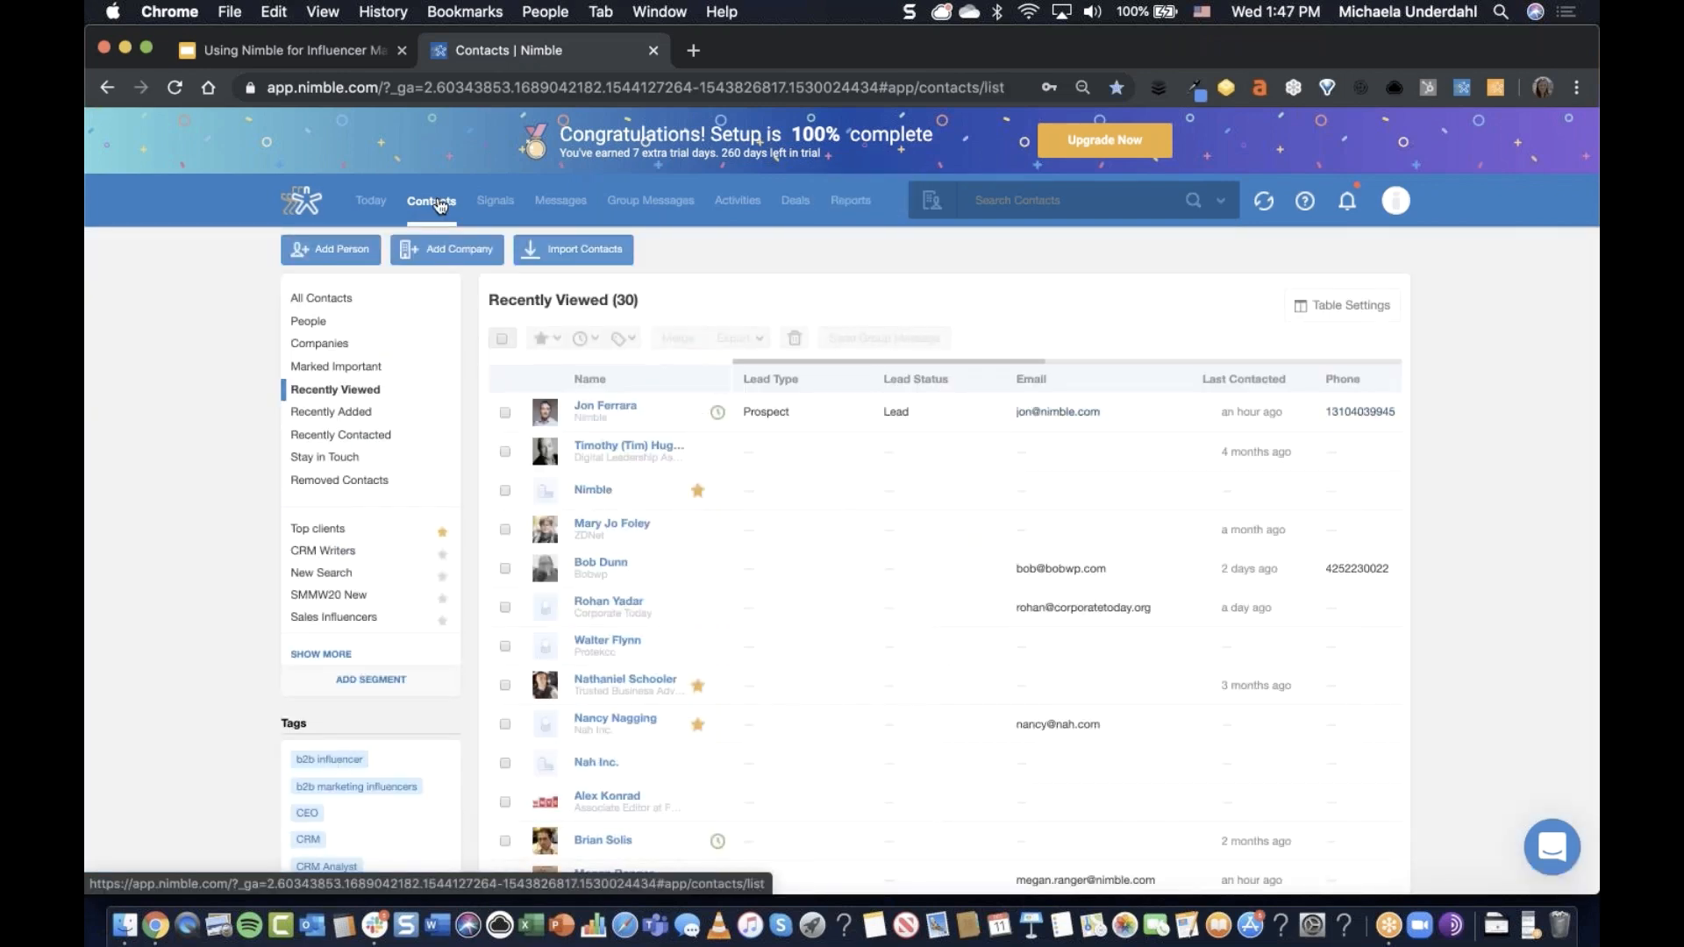
{"action": "left_click", "coordinate": [367, 685]}
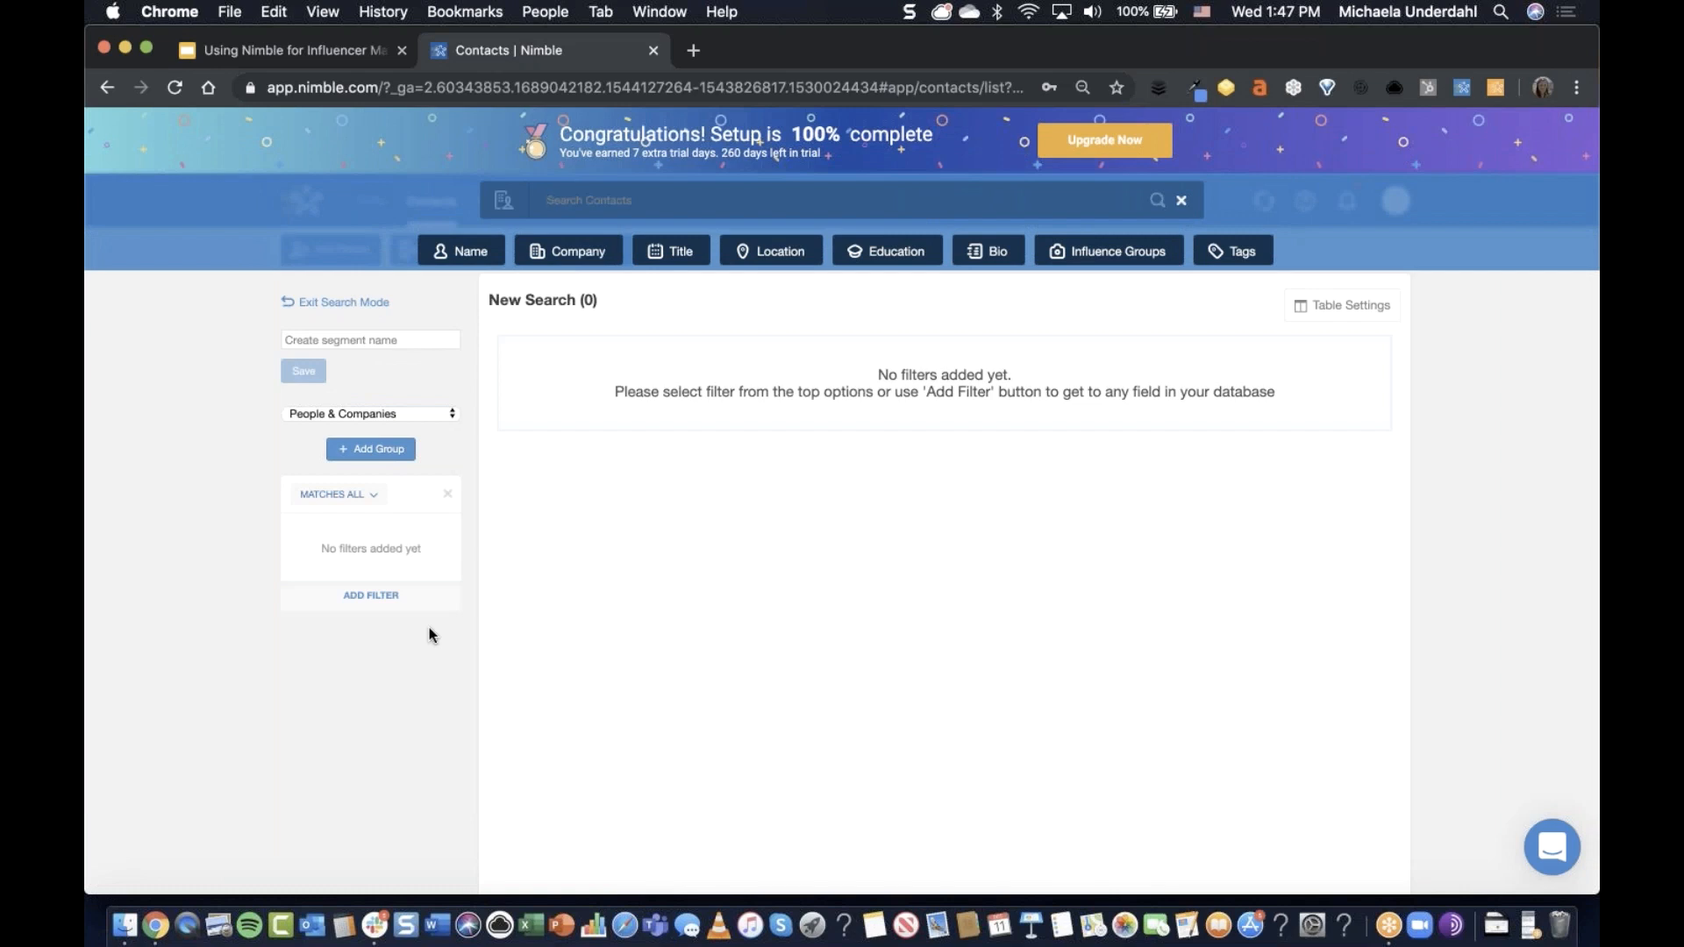
{"action": "type", "text": "tag"}
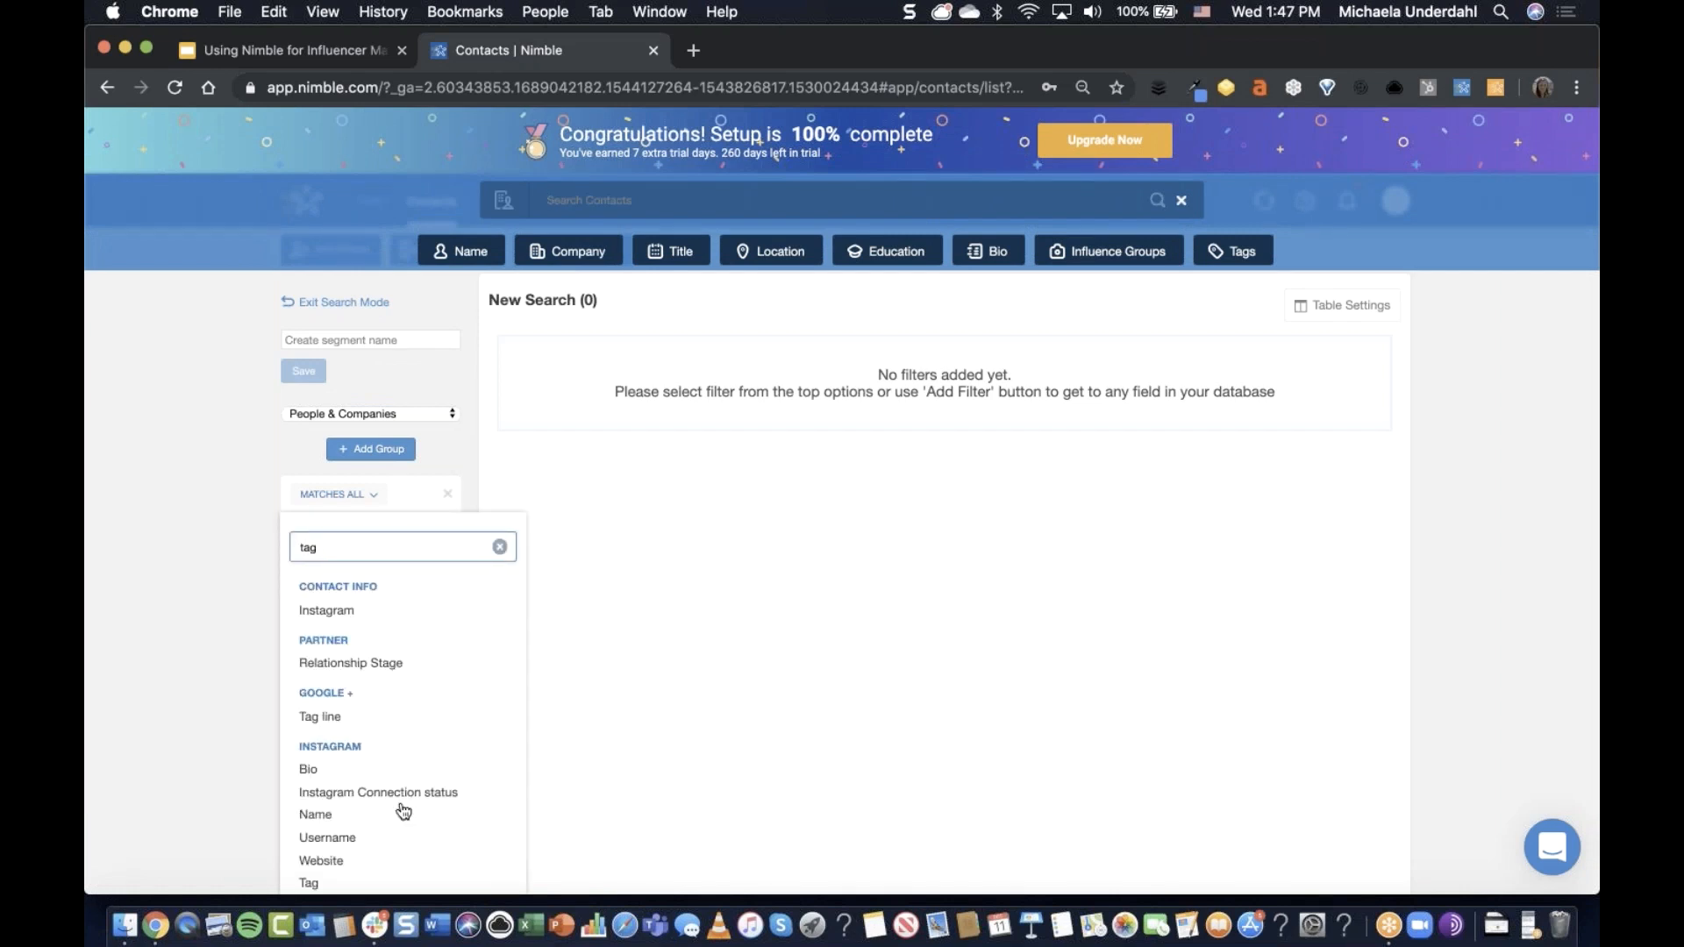
{"action": "scroll", "coordinate": [404, 810], "scroll_direction": "down", "scroll_amount": 3}
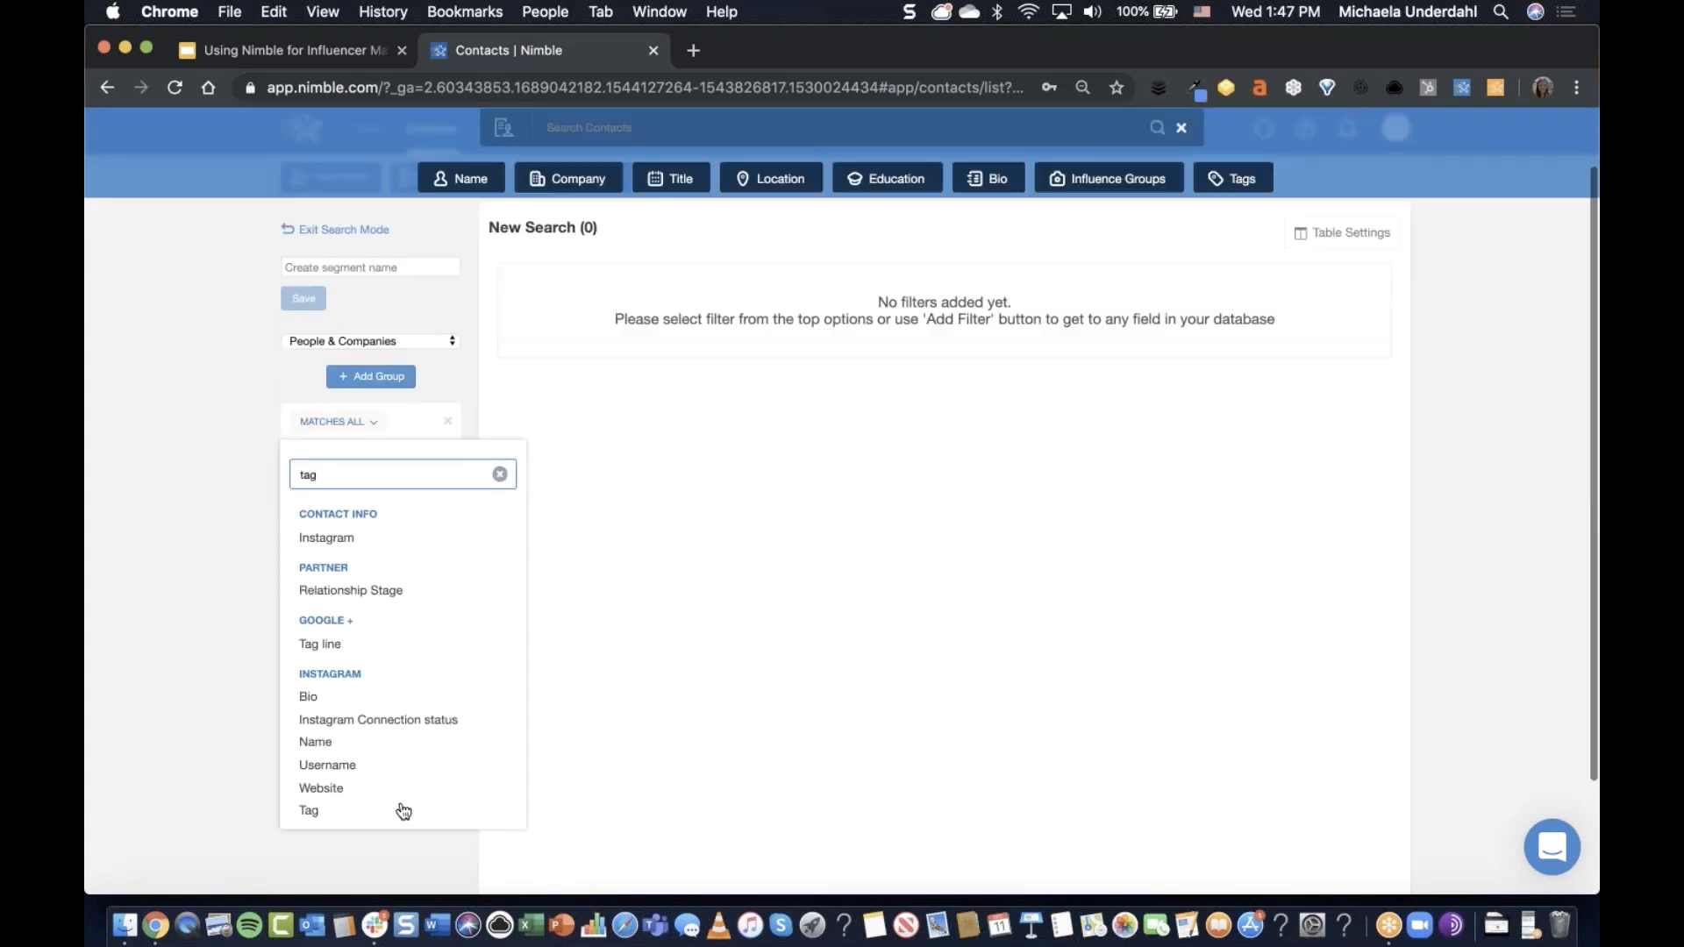
{"action": "left_click", "coordinate": [308, 713]}
{"action": "left_click", "coordinate": [367, 458]}
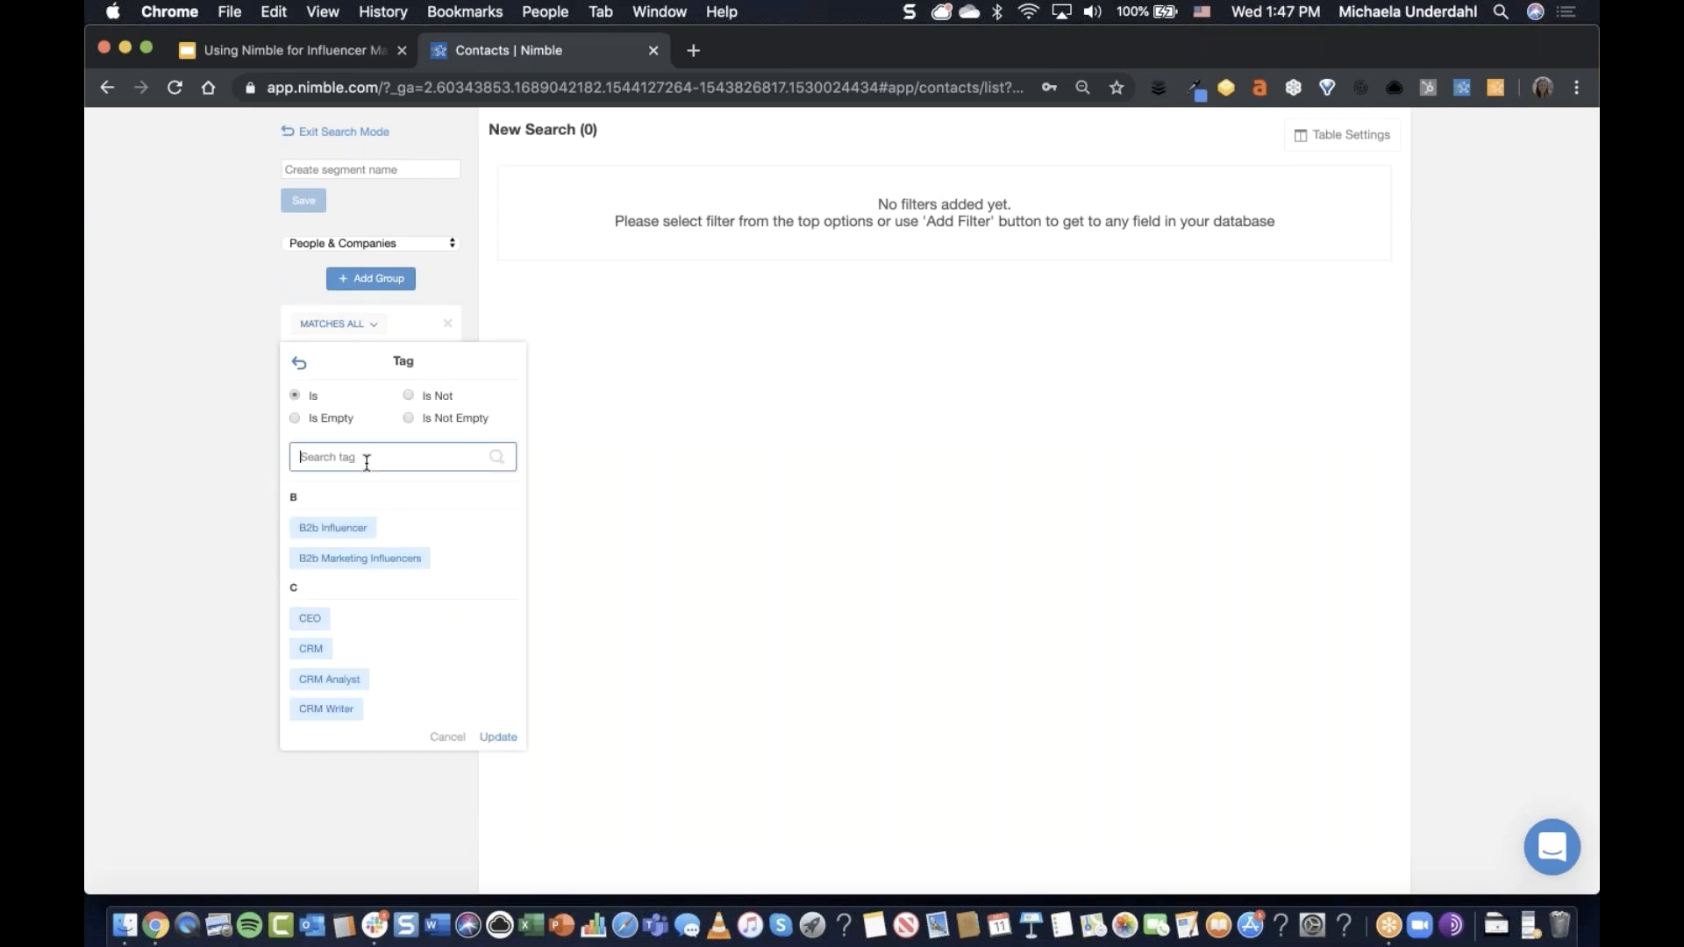
{"action": "type", "text": "wrote about"}
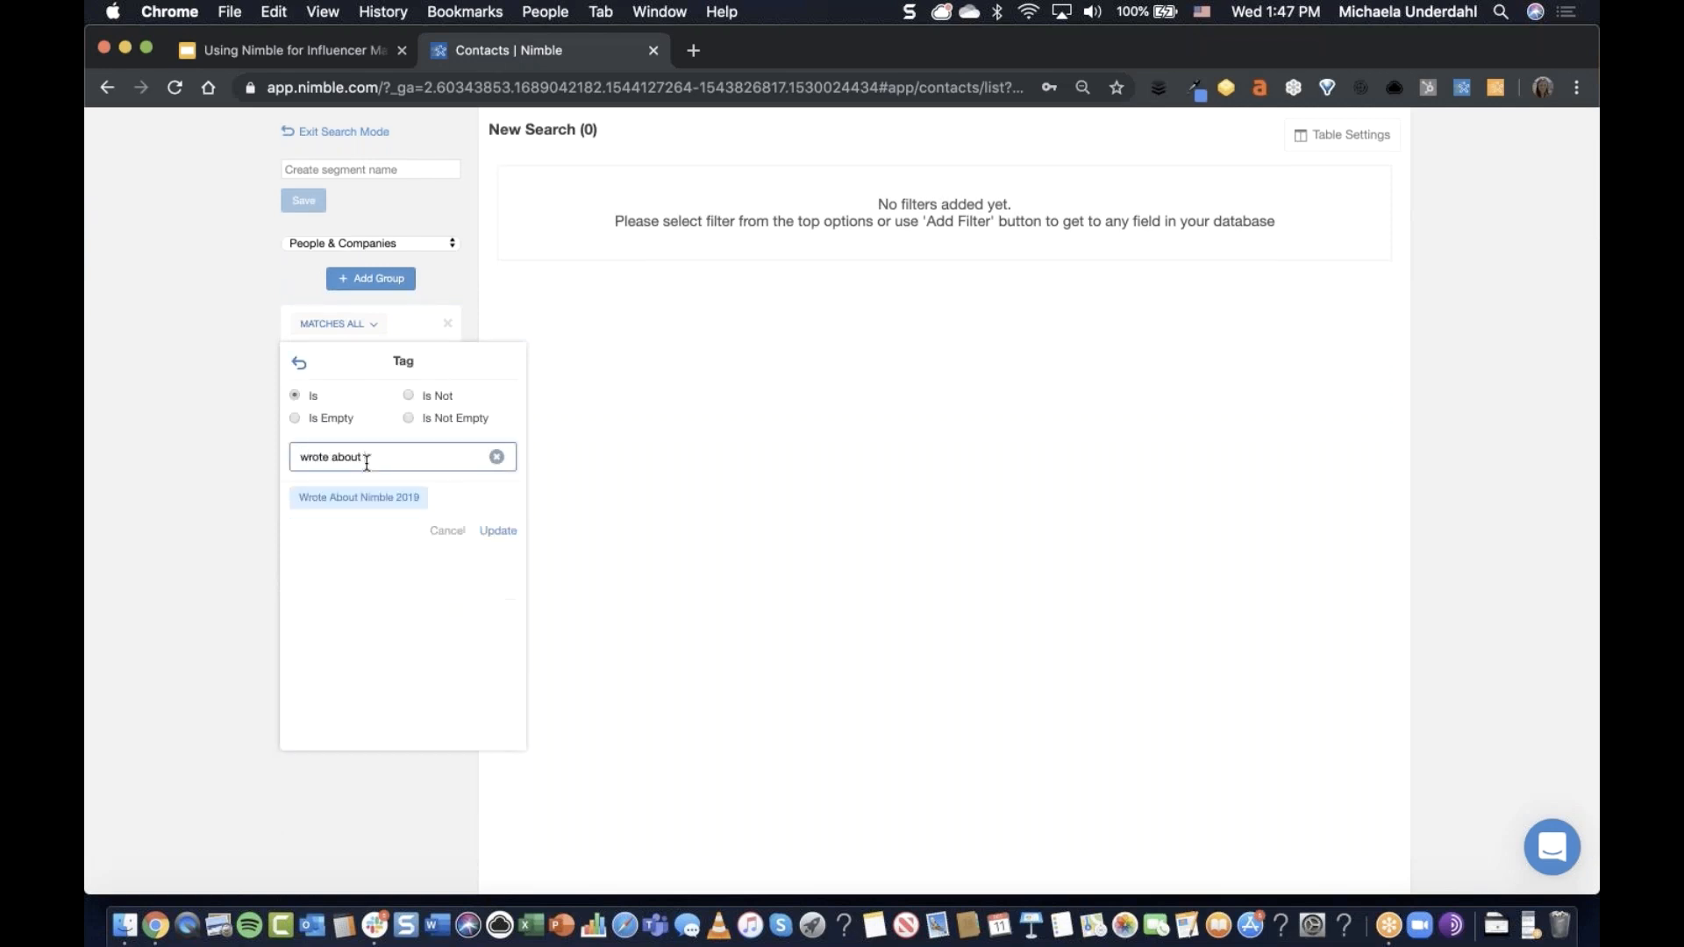
{"action": "left_click", "coordinate": [360, 497]}
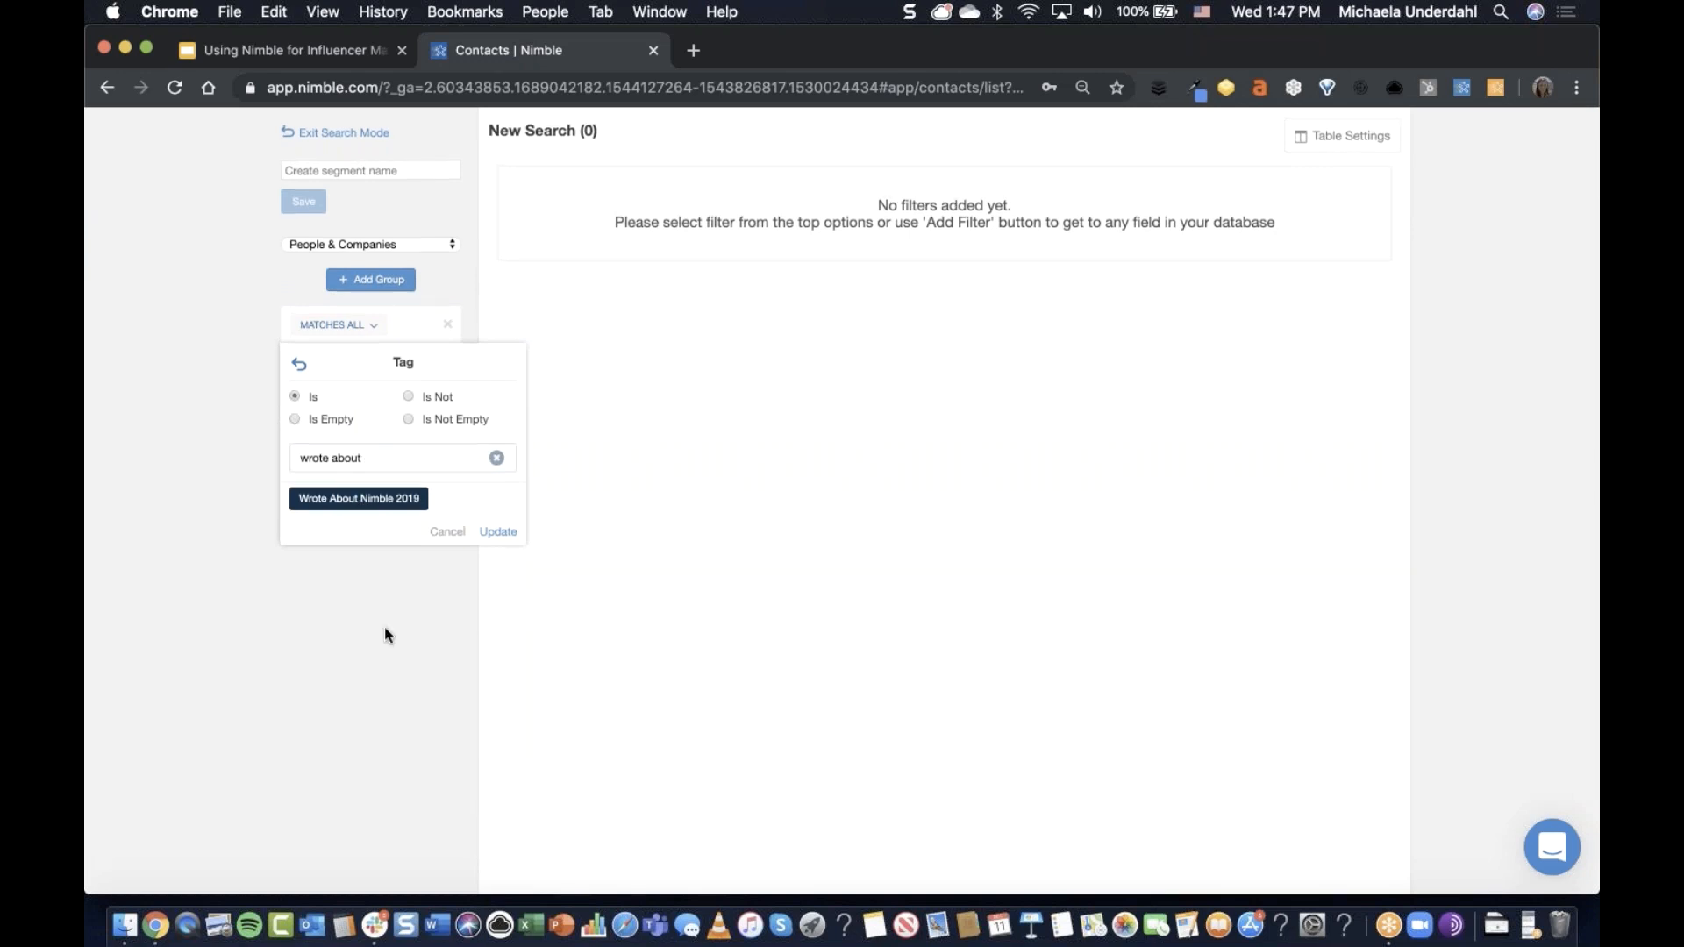
{"action": "scroll", "coordinate": [384, 628], "scroll_direction": "up", "scroll_amount": 2}
{"action": "left_click", "coordinate": [497, 595]}
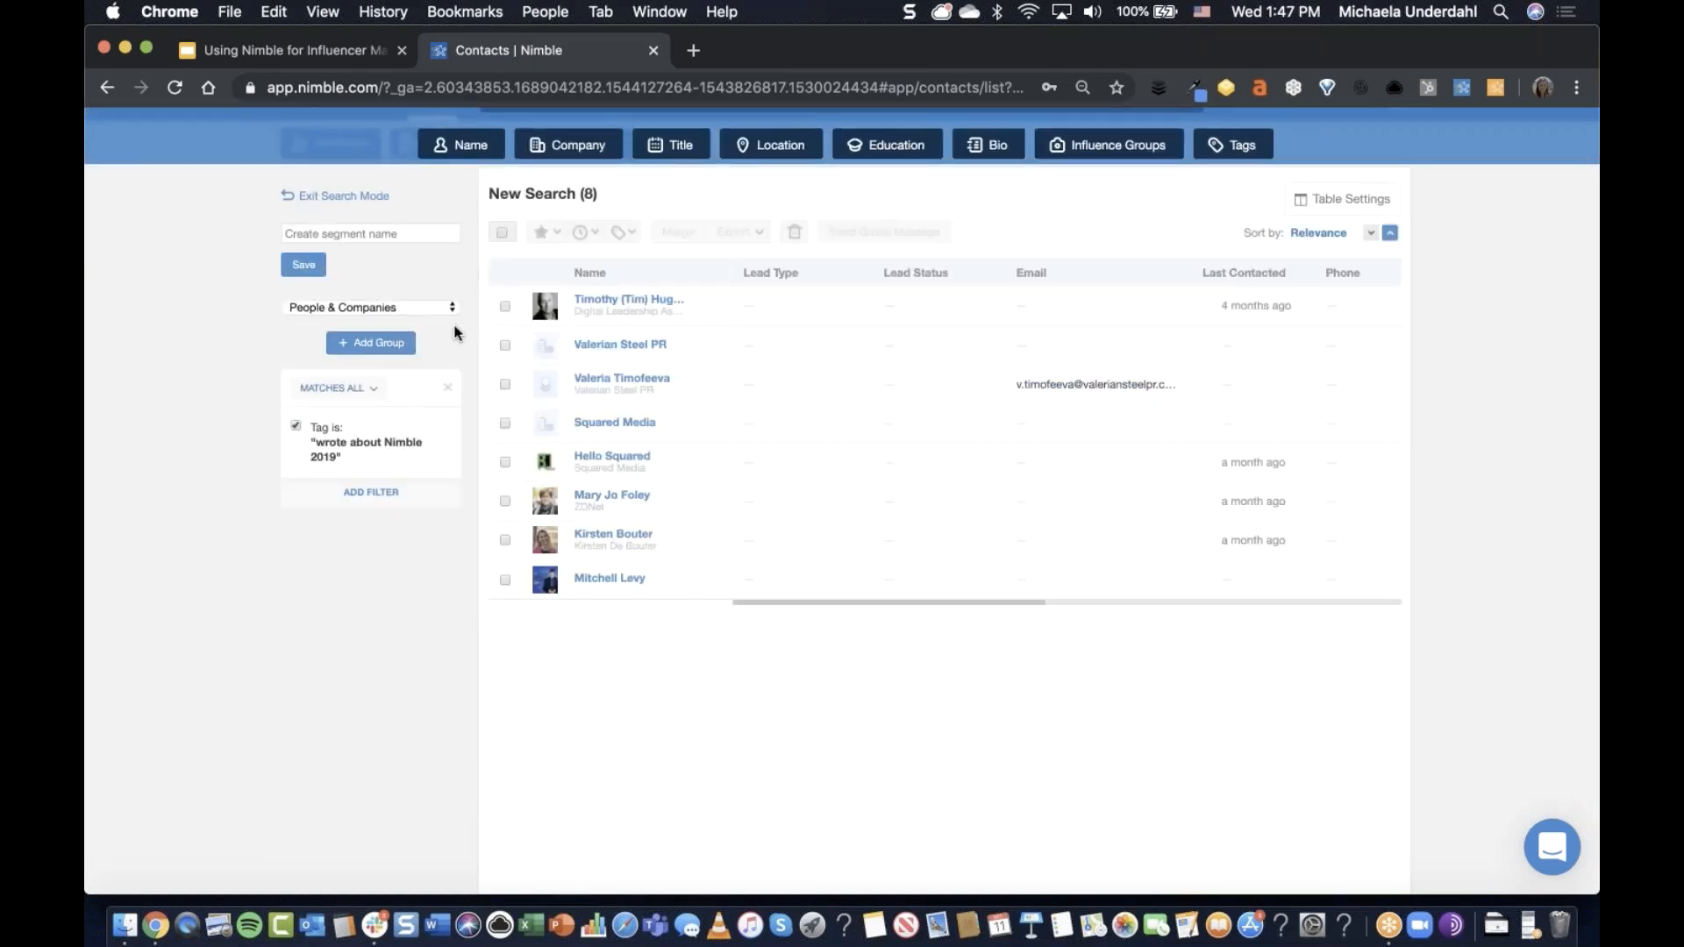
Restrict the search to People and save it as a segment named Covered Nimble 2019, showing its contacts.
{"action": "left_click", "coordinate": [356, 307]}
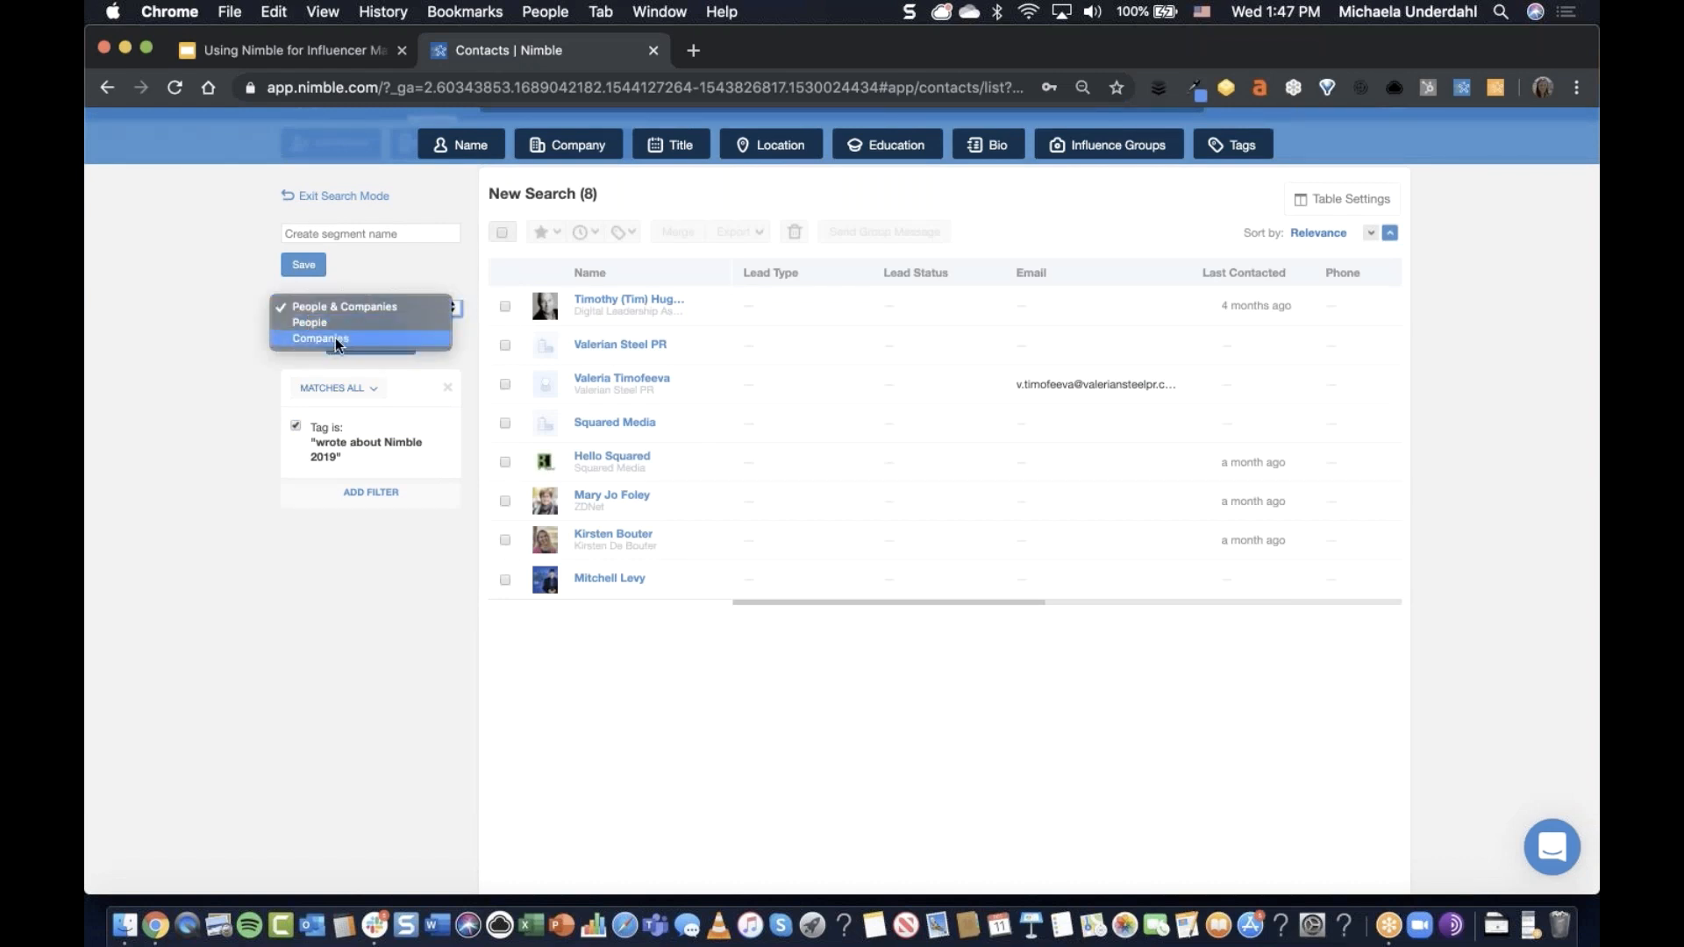
{"action": "left_click", "coordinate": [315, 322]}
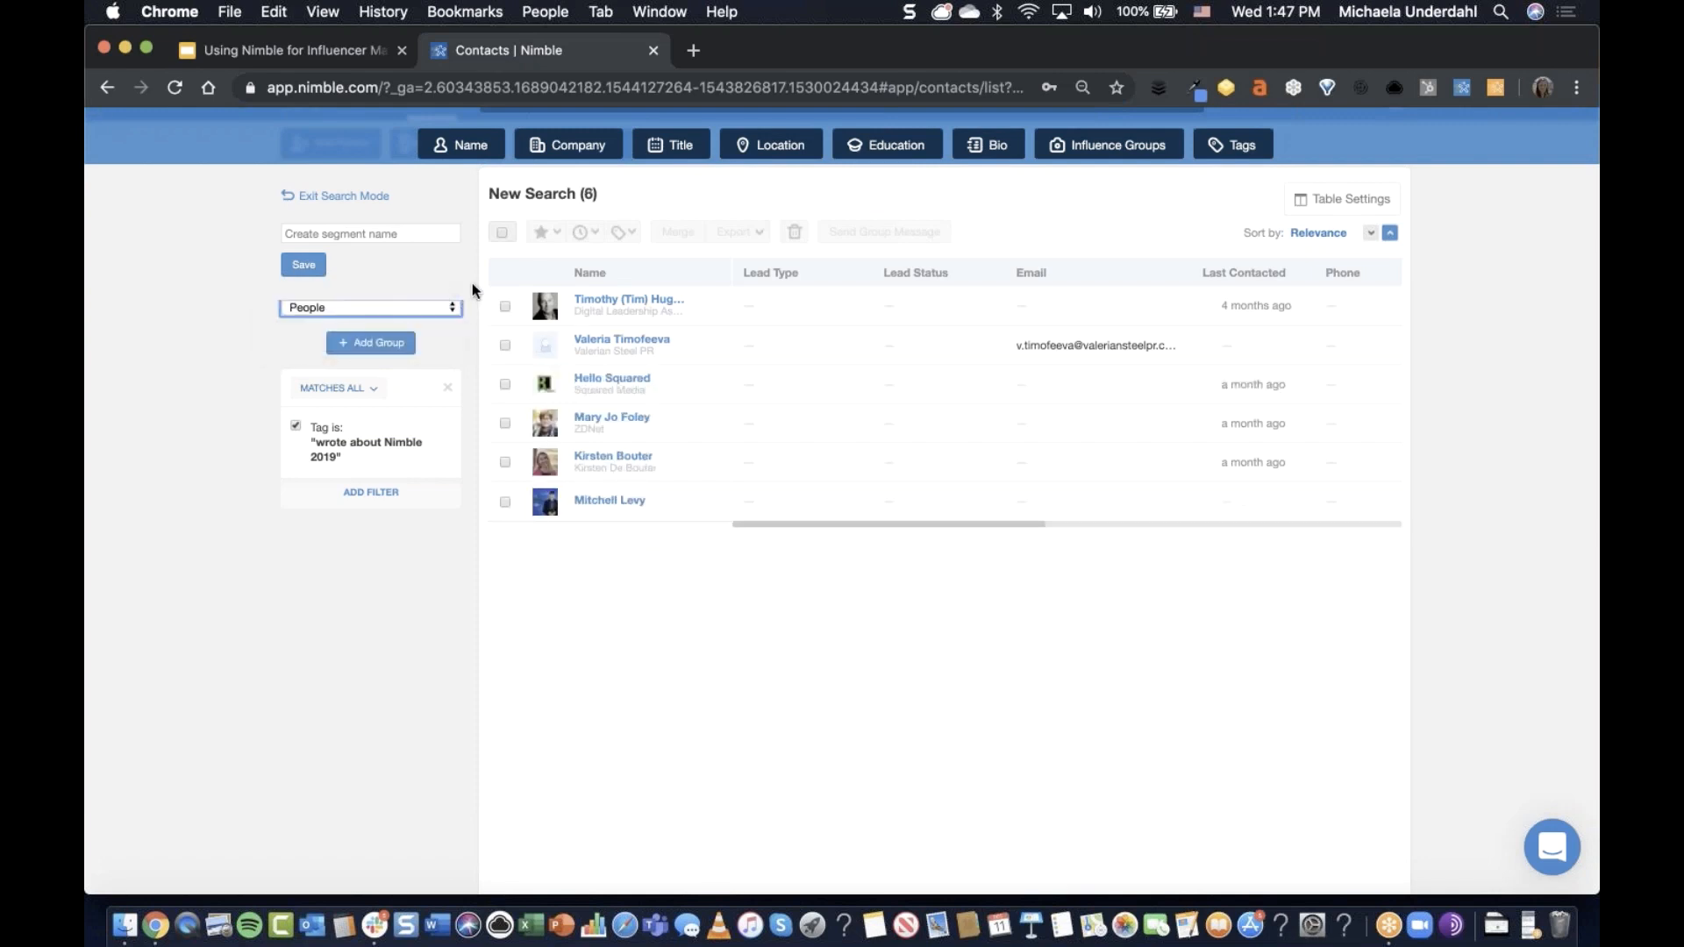
{"action": "left_click", "coordinate": [470, 263]}
{"action": "scroll", "coordinate": [470, 270], "scroll_direction": "up", "scroll_amount": 1}
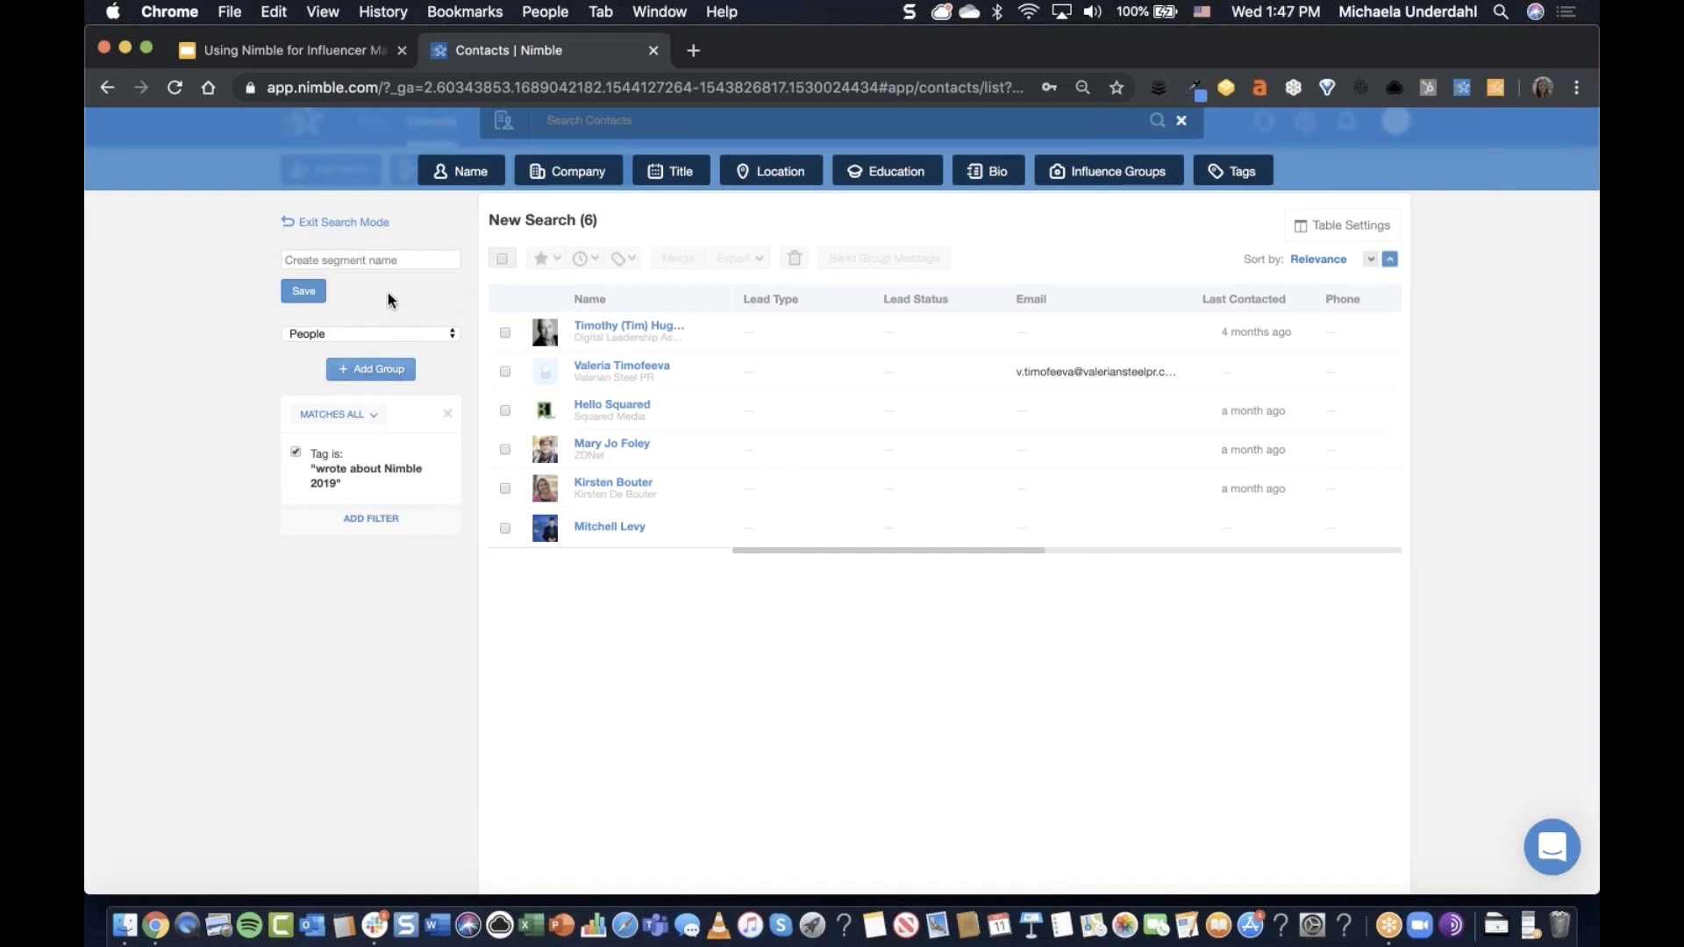
{"action": "left_click", "coordinate": [374, 260]}
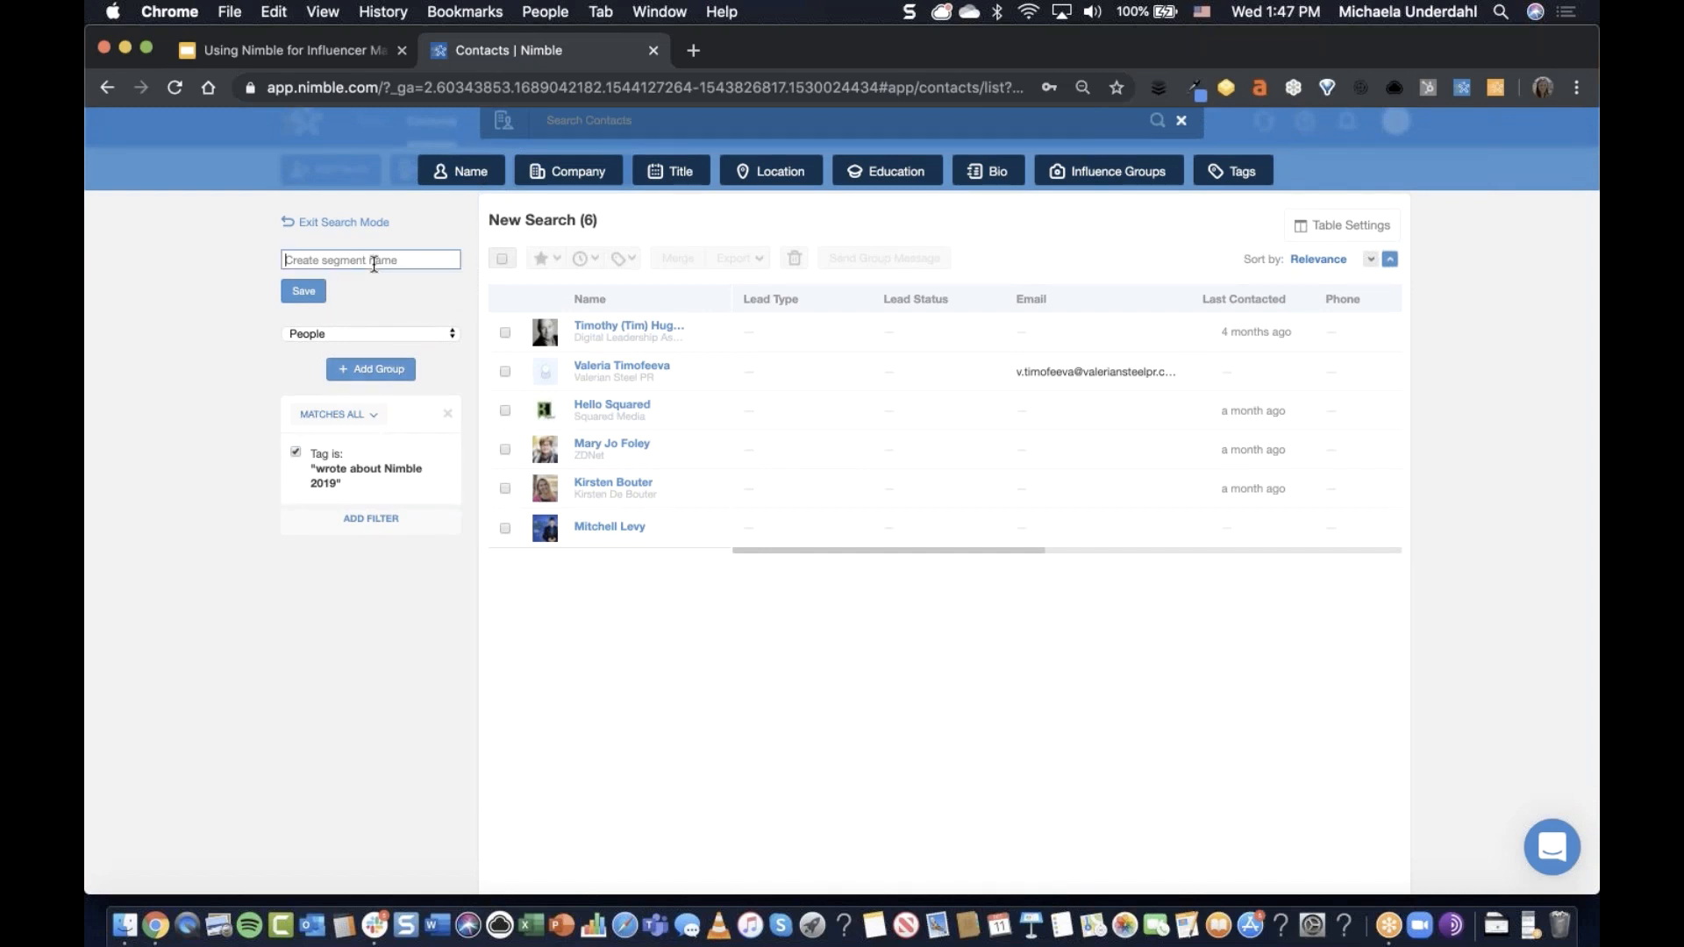
{"action": "type", "text": "Covered Nimble 2019"}
{"action": "left_click", "coordinate": [304, 292]}
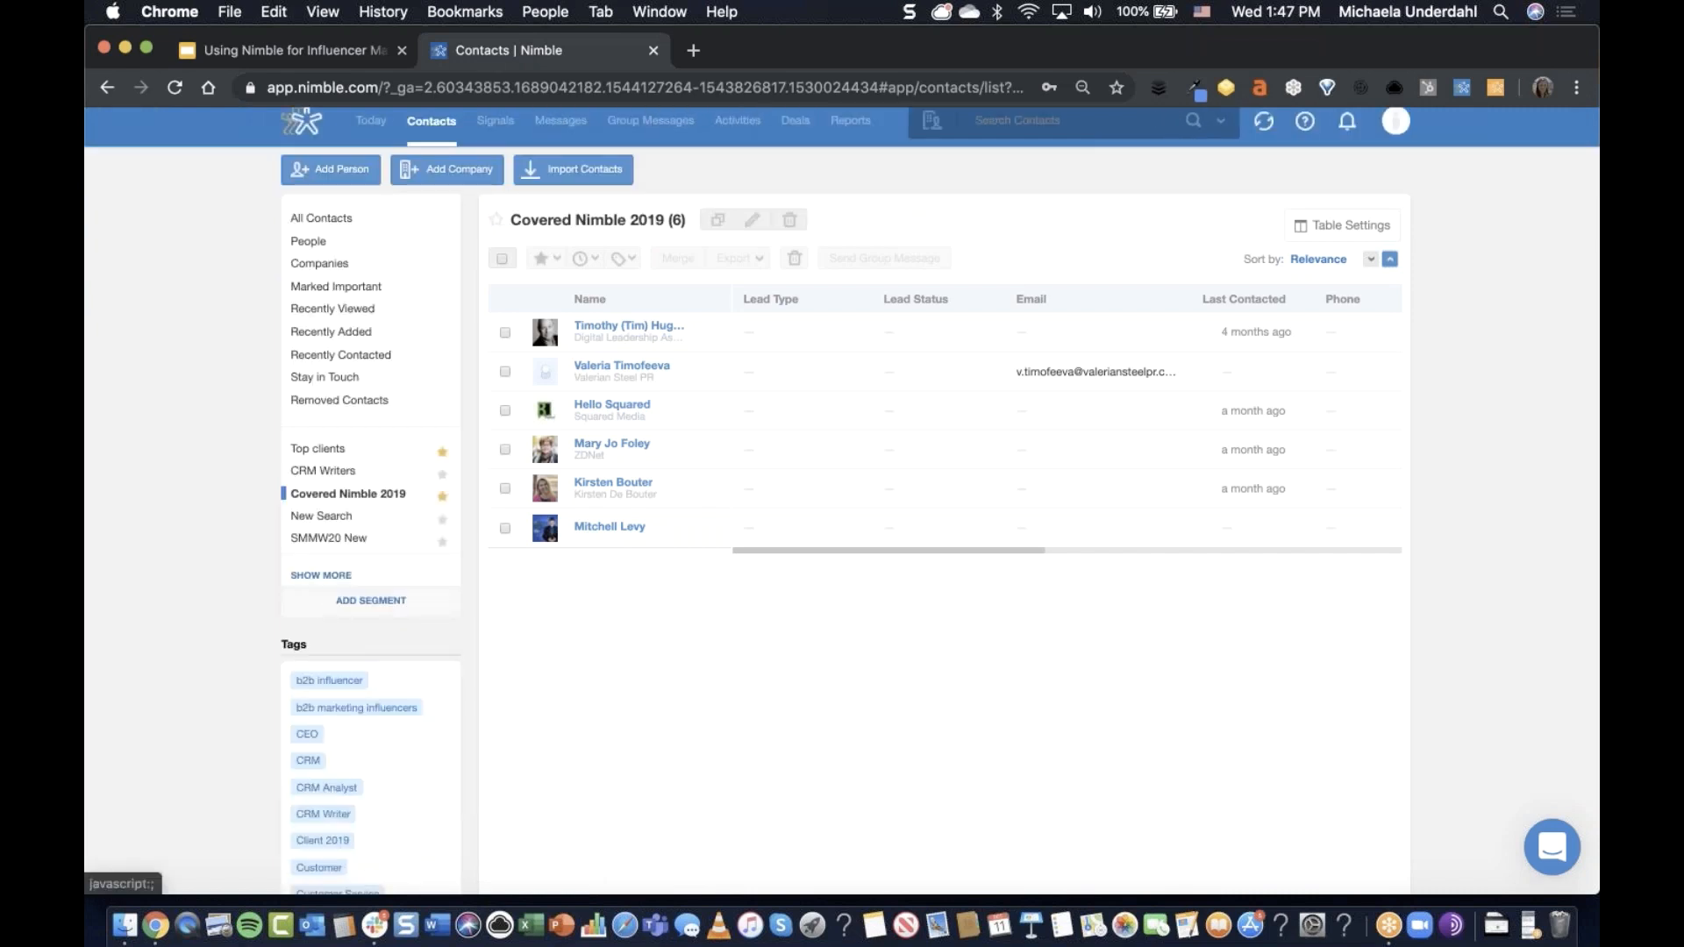
{"action": "left_click", "coordinate": [348, 496]}
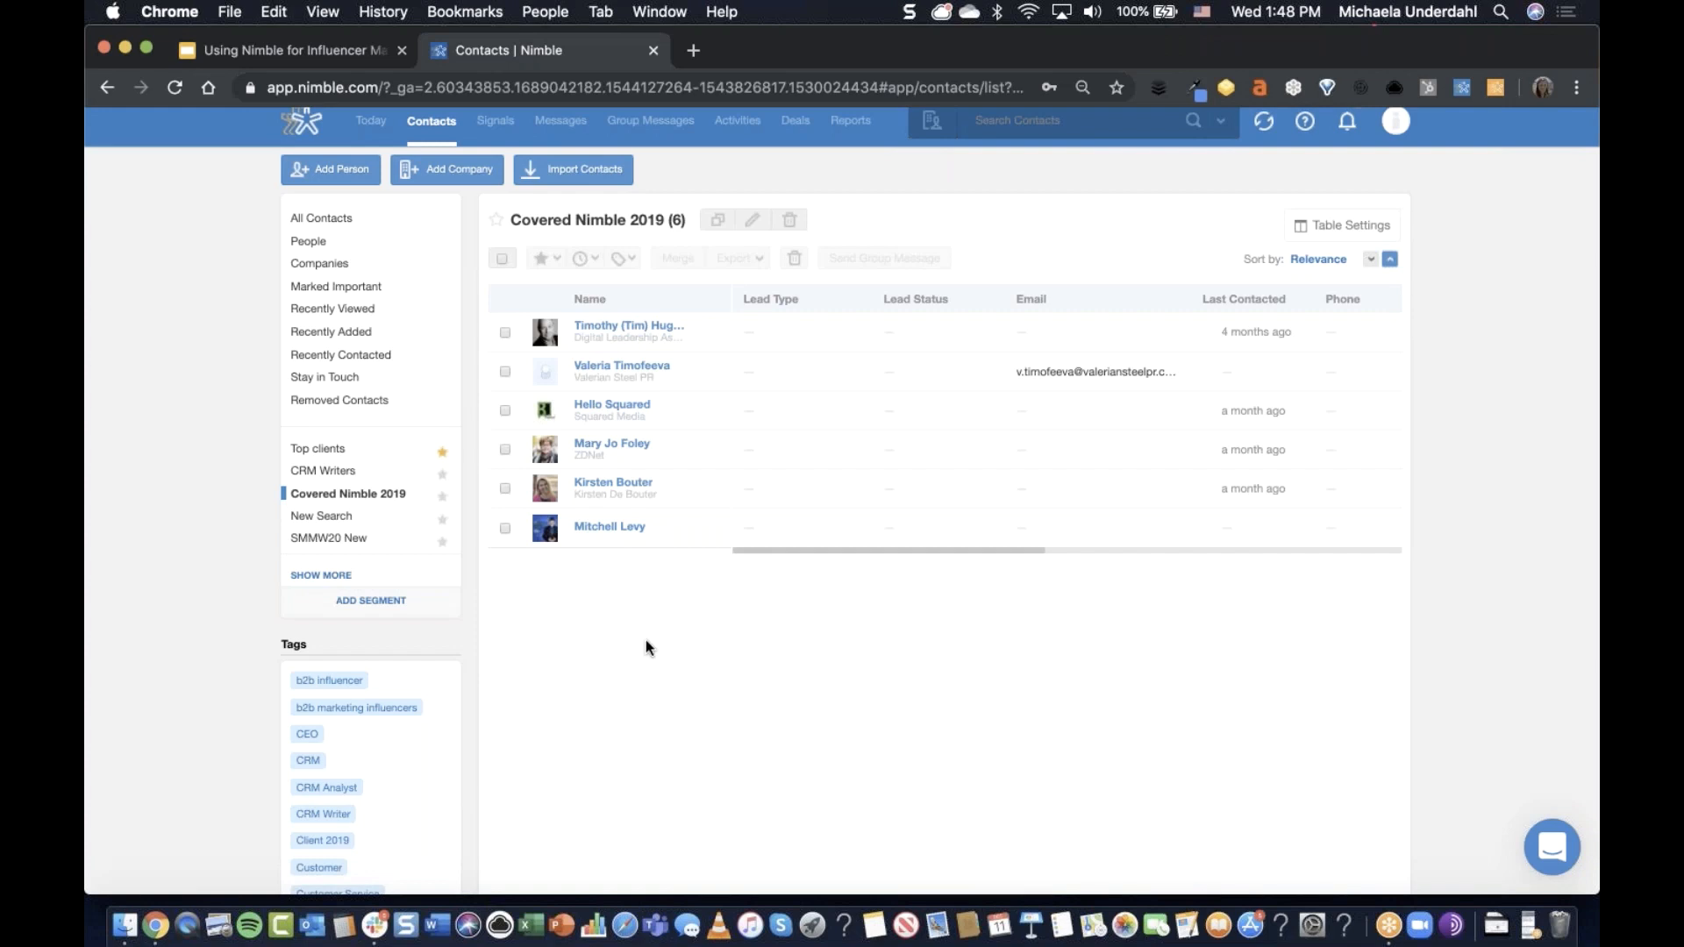
Mark the first contact in the Covered Nimble 2019 segment as important and set a custom stay-in-touch reminder for every 1 day.
{"action": "left_click", "coordinate": [629, 325]}
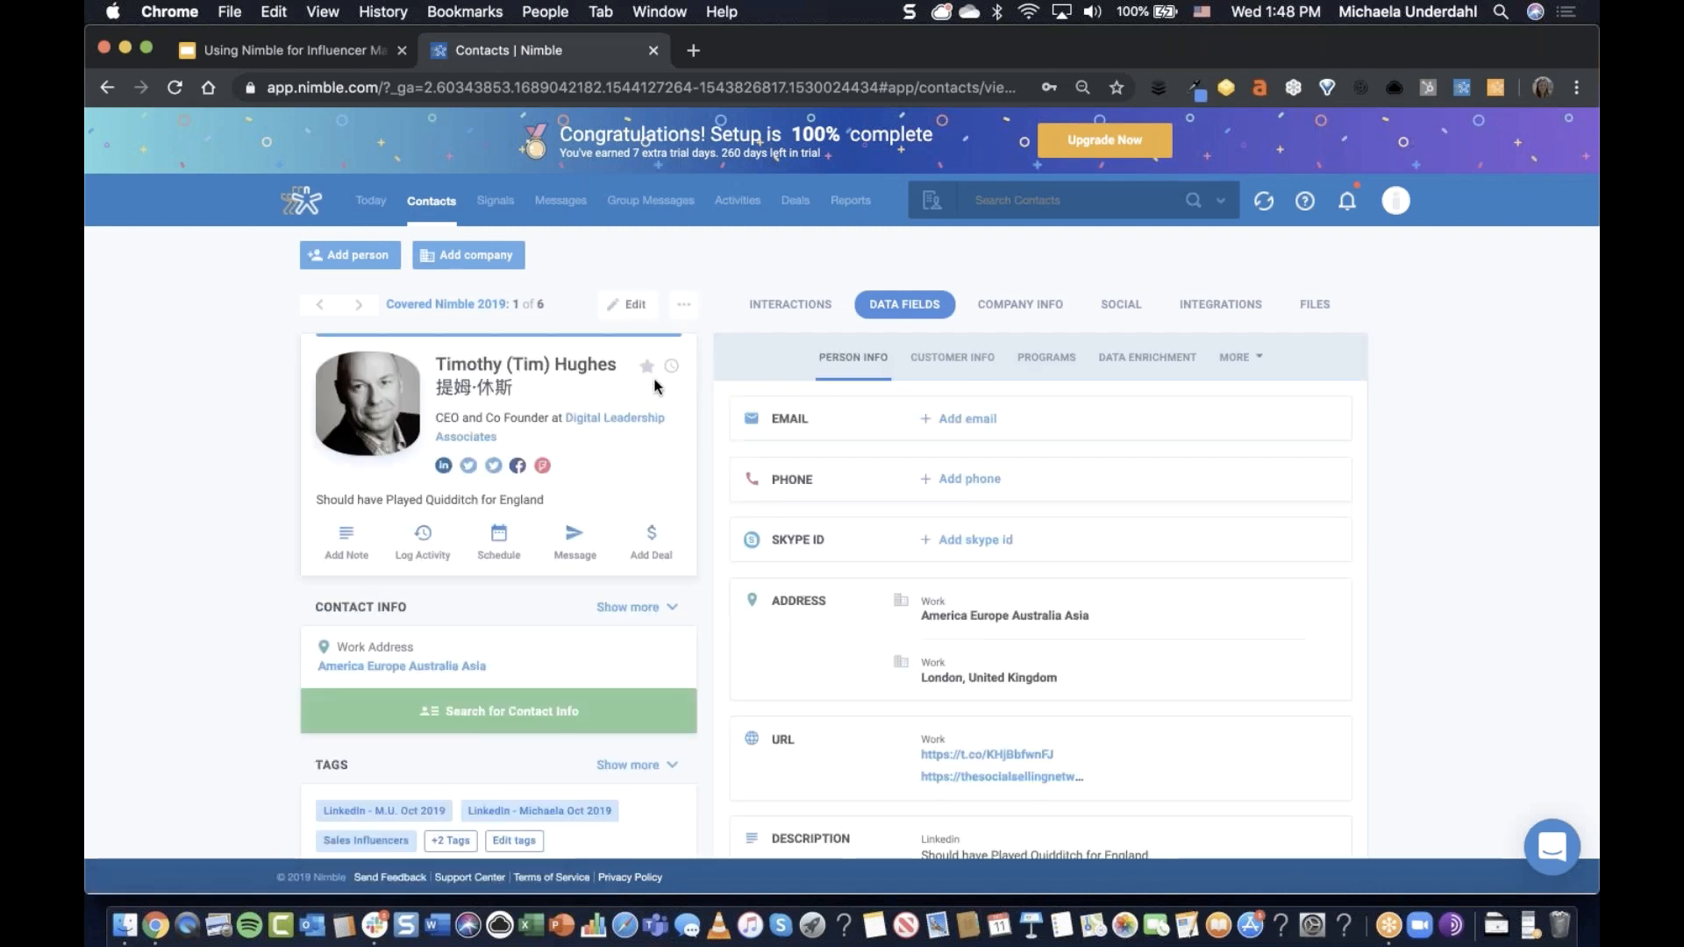
{"action": "left_click", "coordinate": [647, 366]}
{"action": "left_click", "coordinate": [672, 369]}
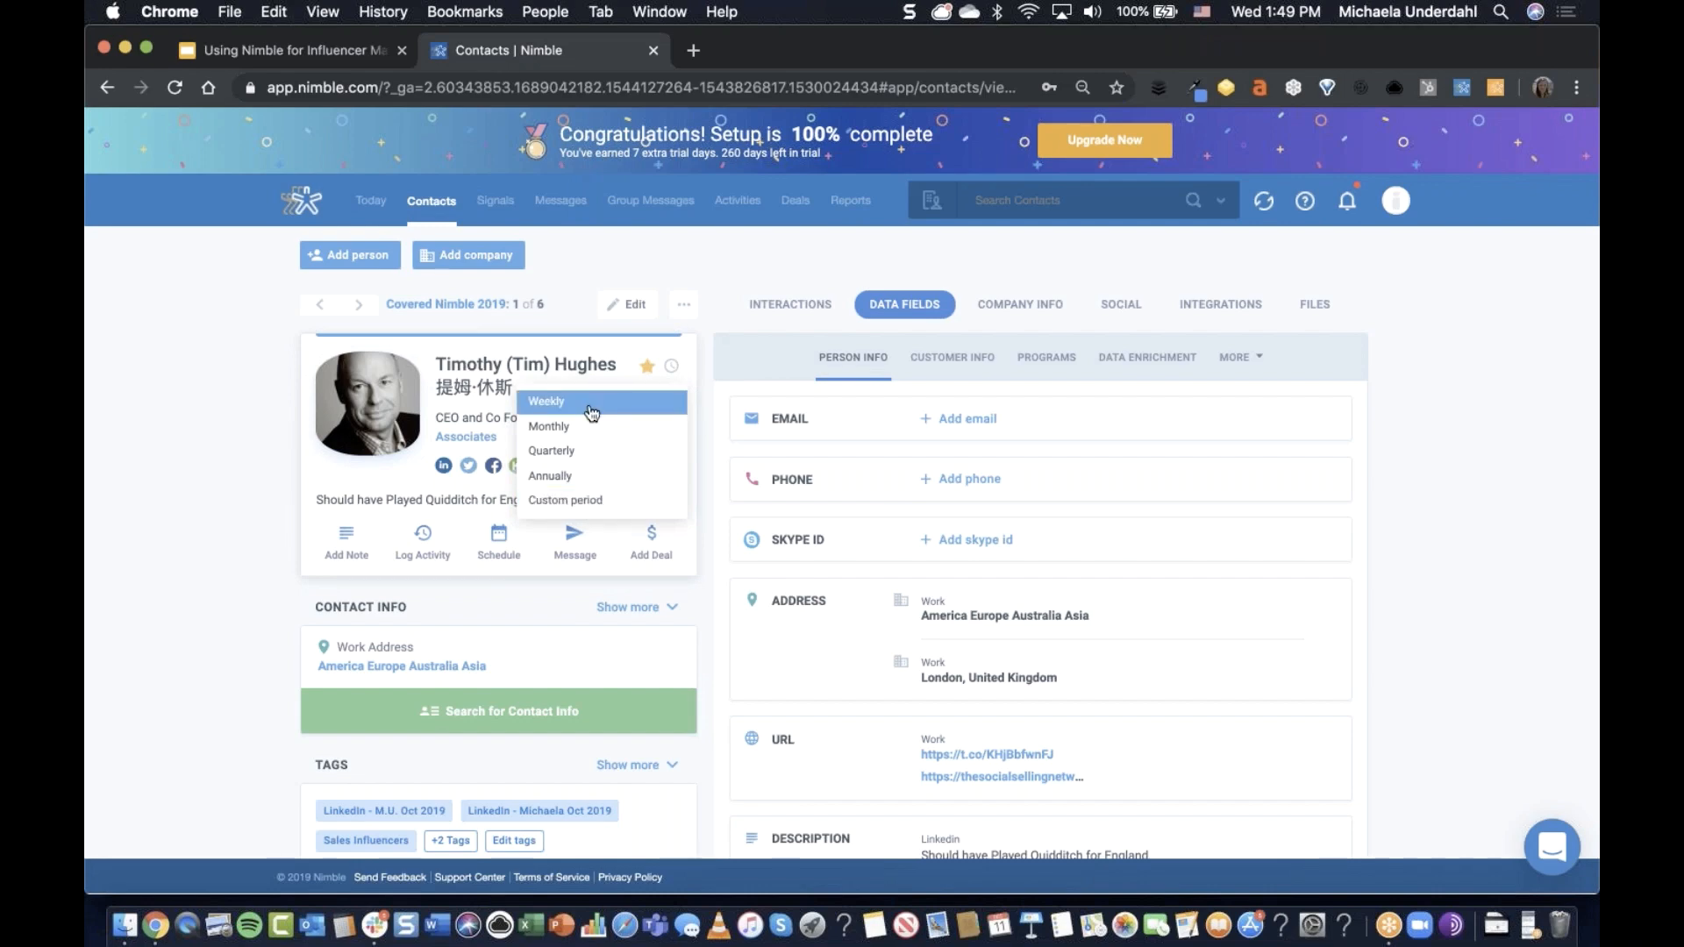
{"action": "left_click", "coordinate": [574, 501]}
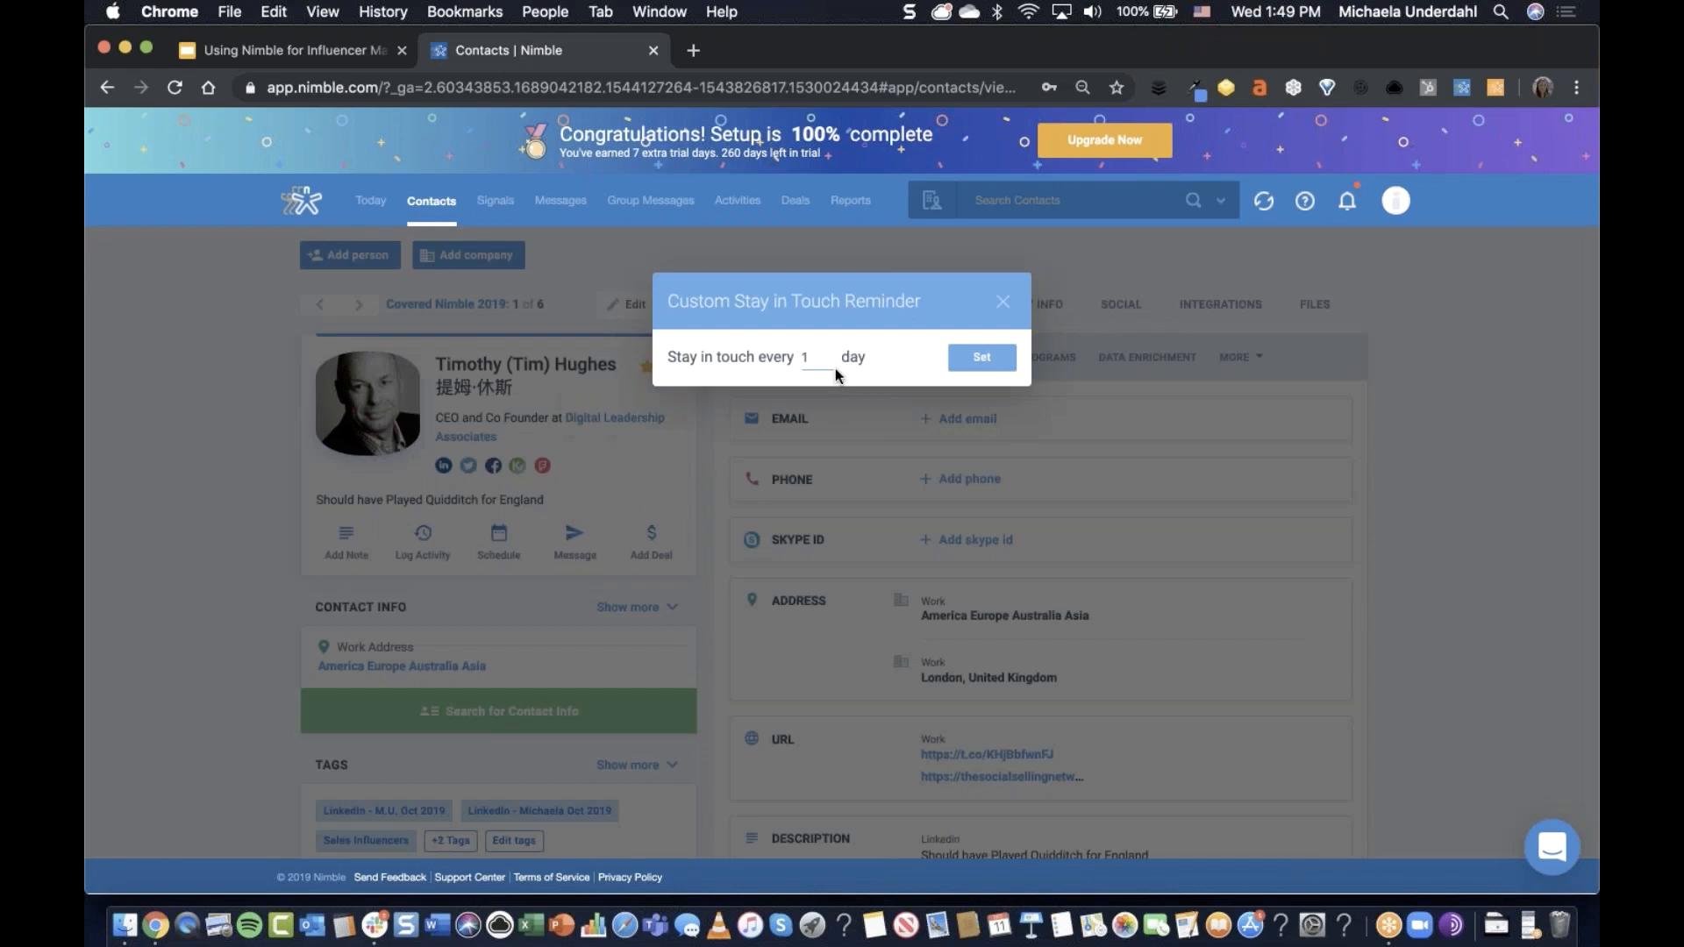
{"action": "left_click", "coordinate": [981, 357]}
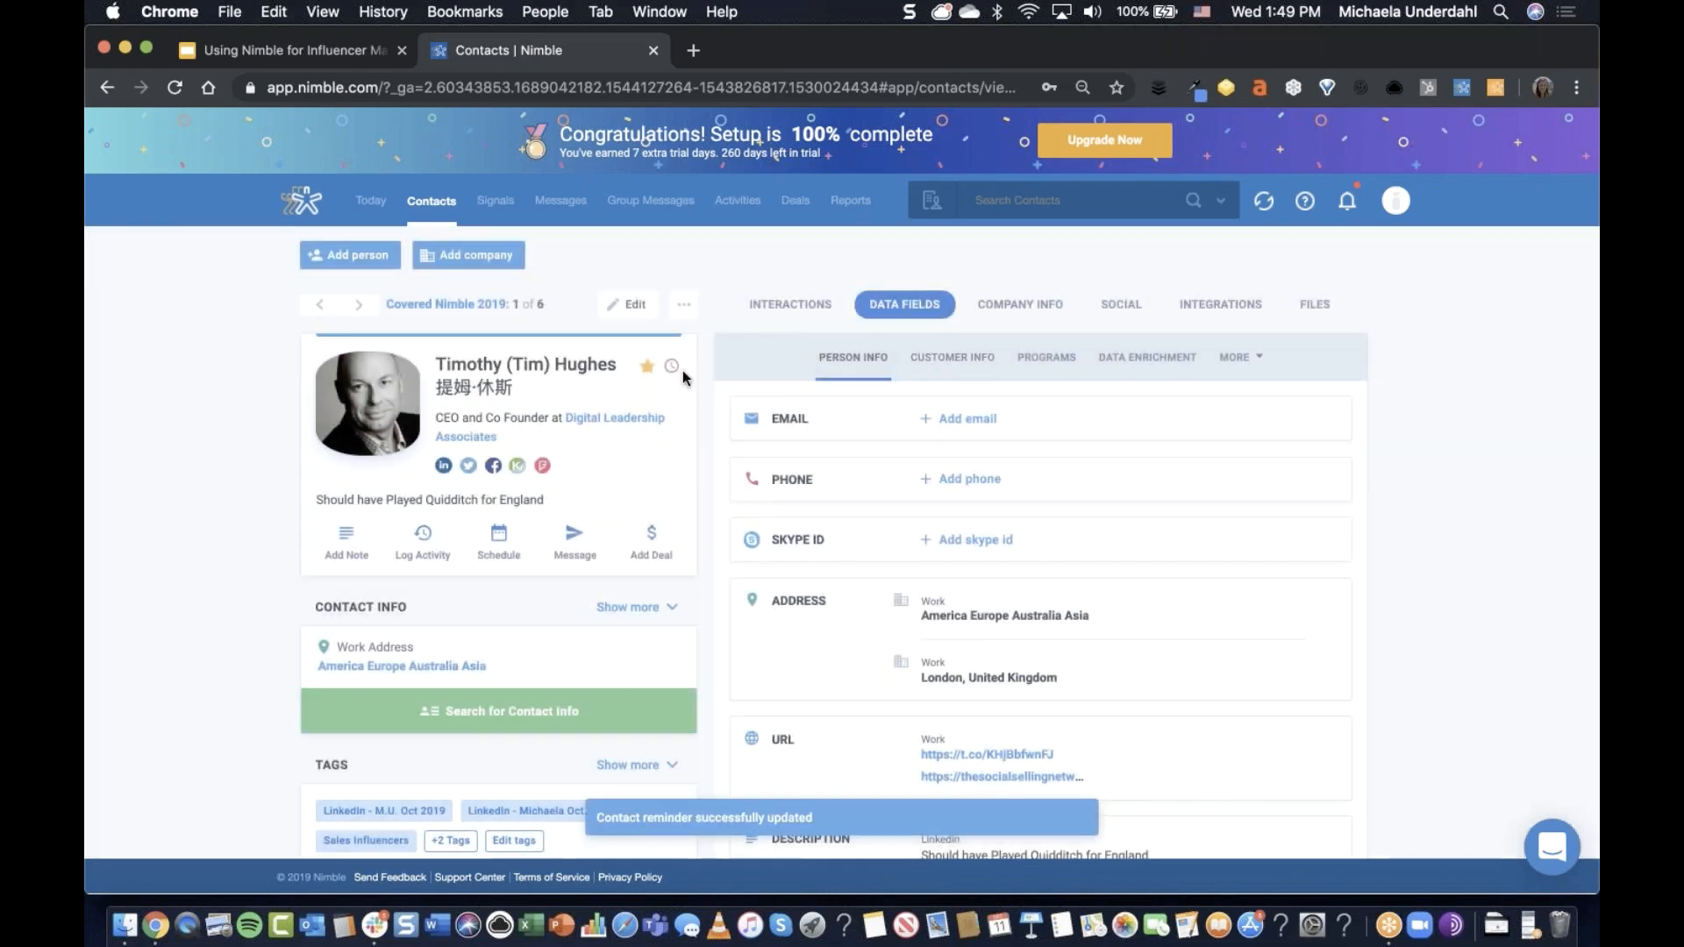
Start a new contact segment for People, filtered to records whose Press field Focus is CRM.
{"action": "left_click", "coordinate": [440, 215]}
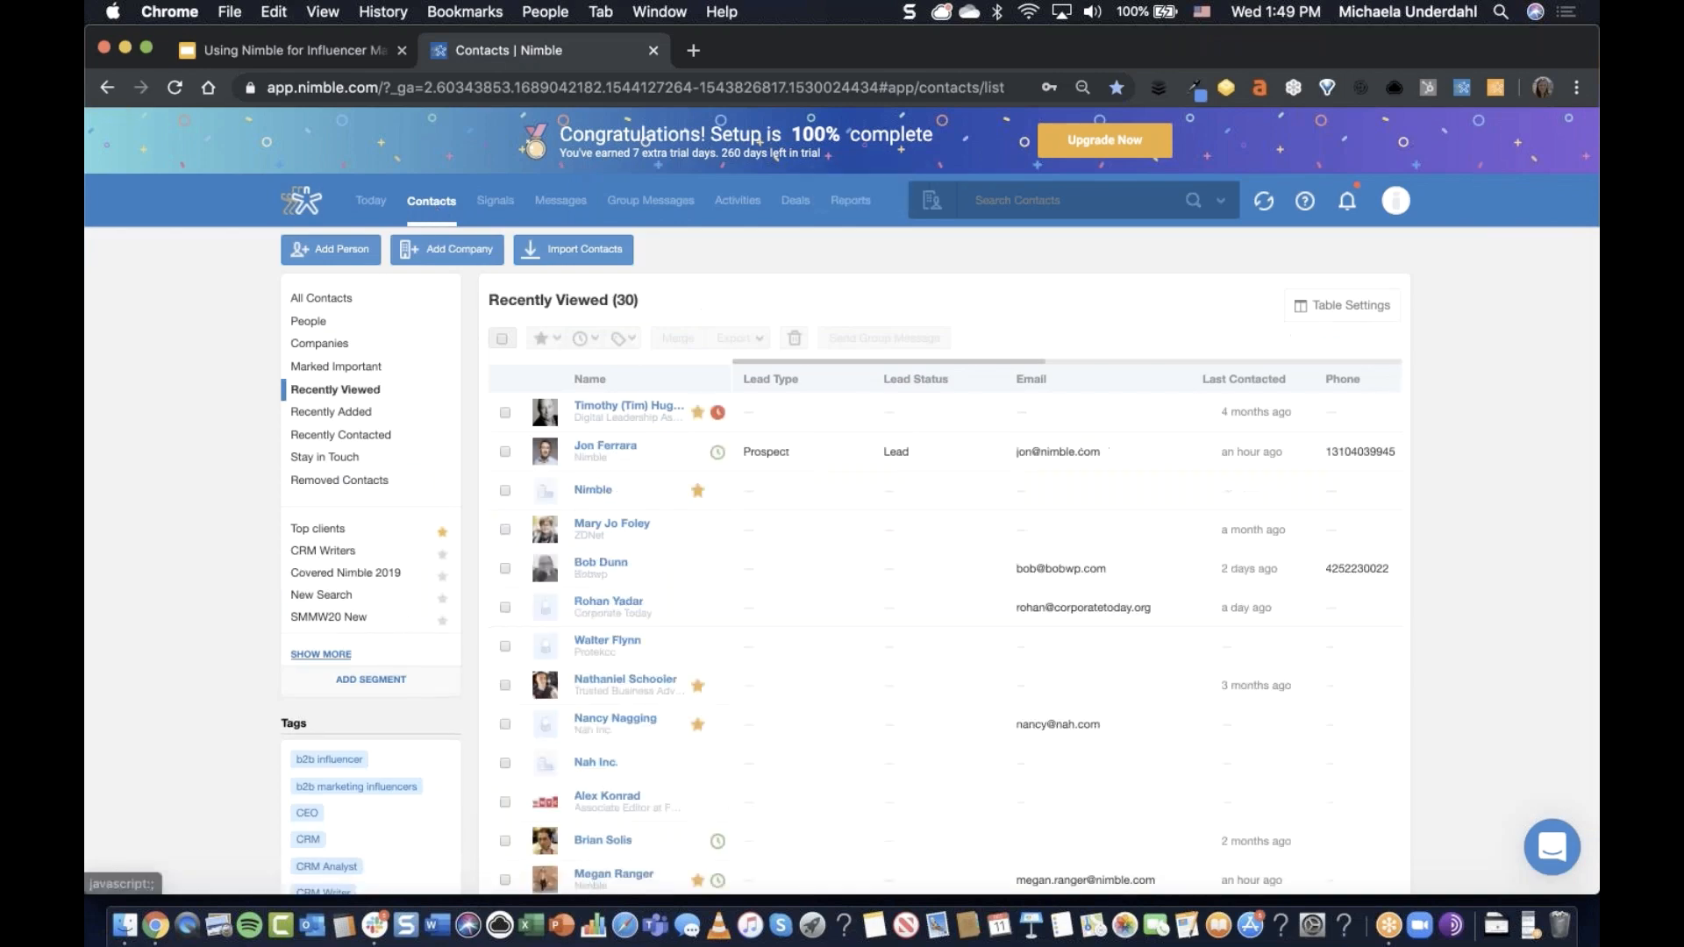
{"action": "left_click", "coordinate": [371, 680]}
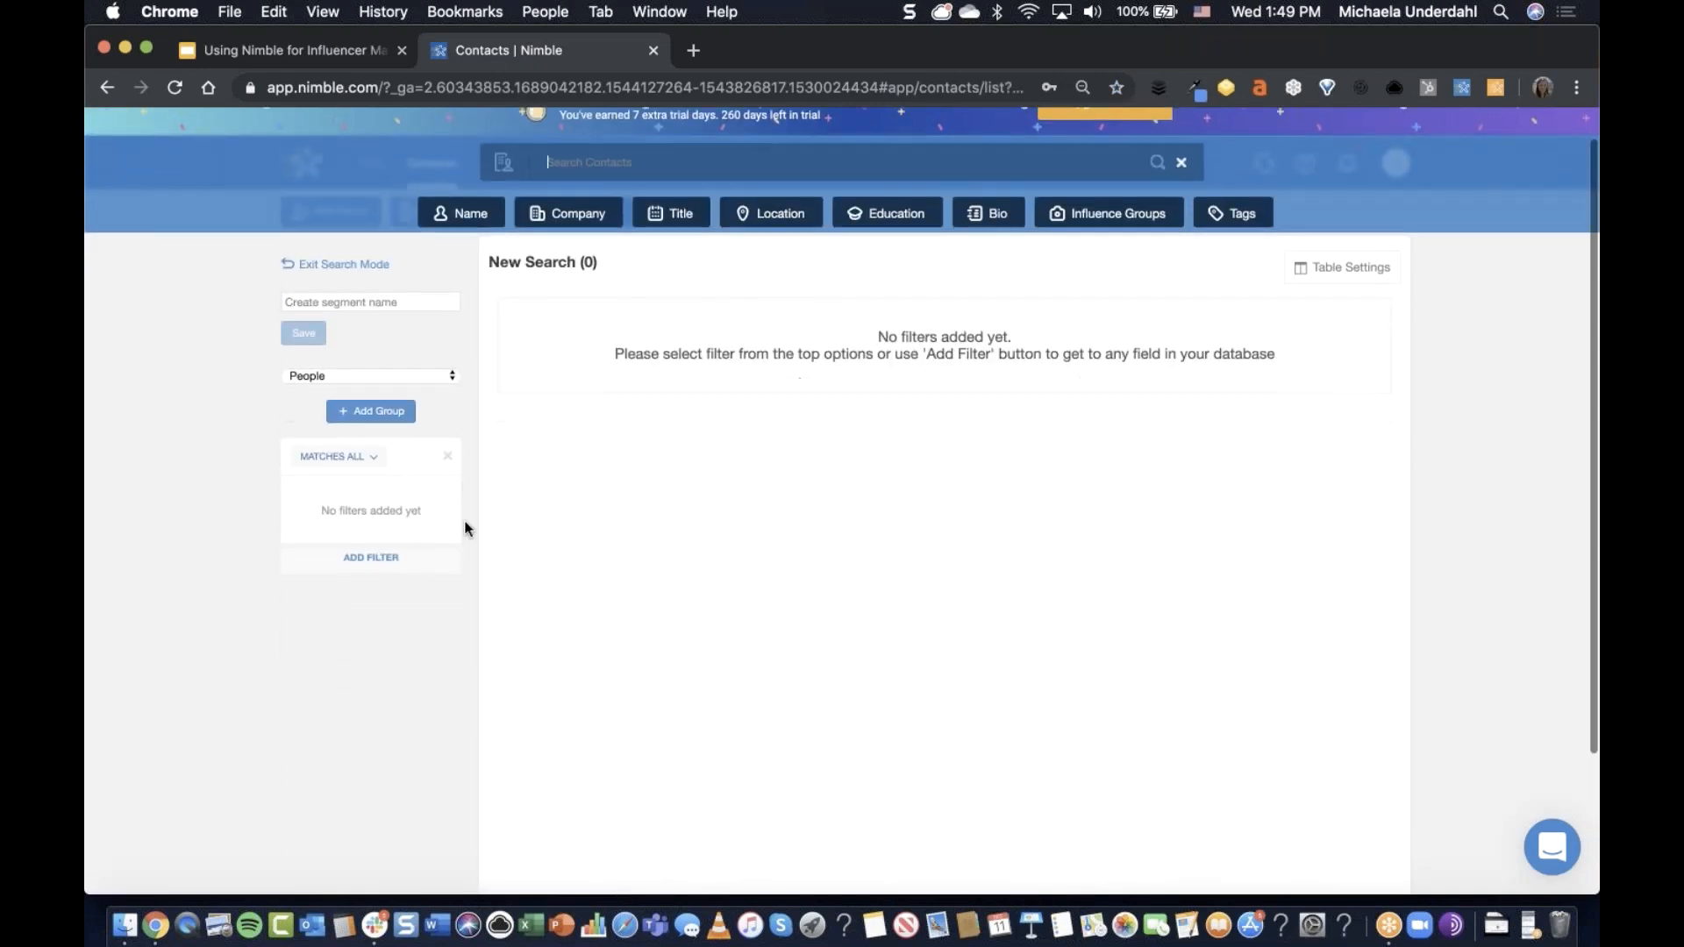
{"action": "left_click", "coordinate": [371, 557]}
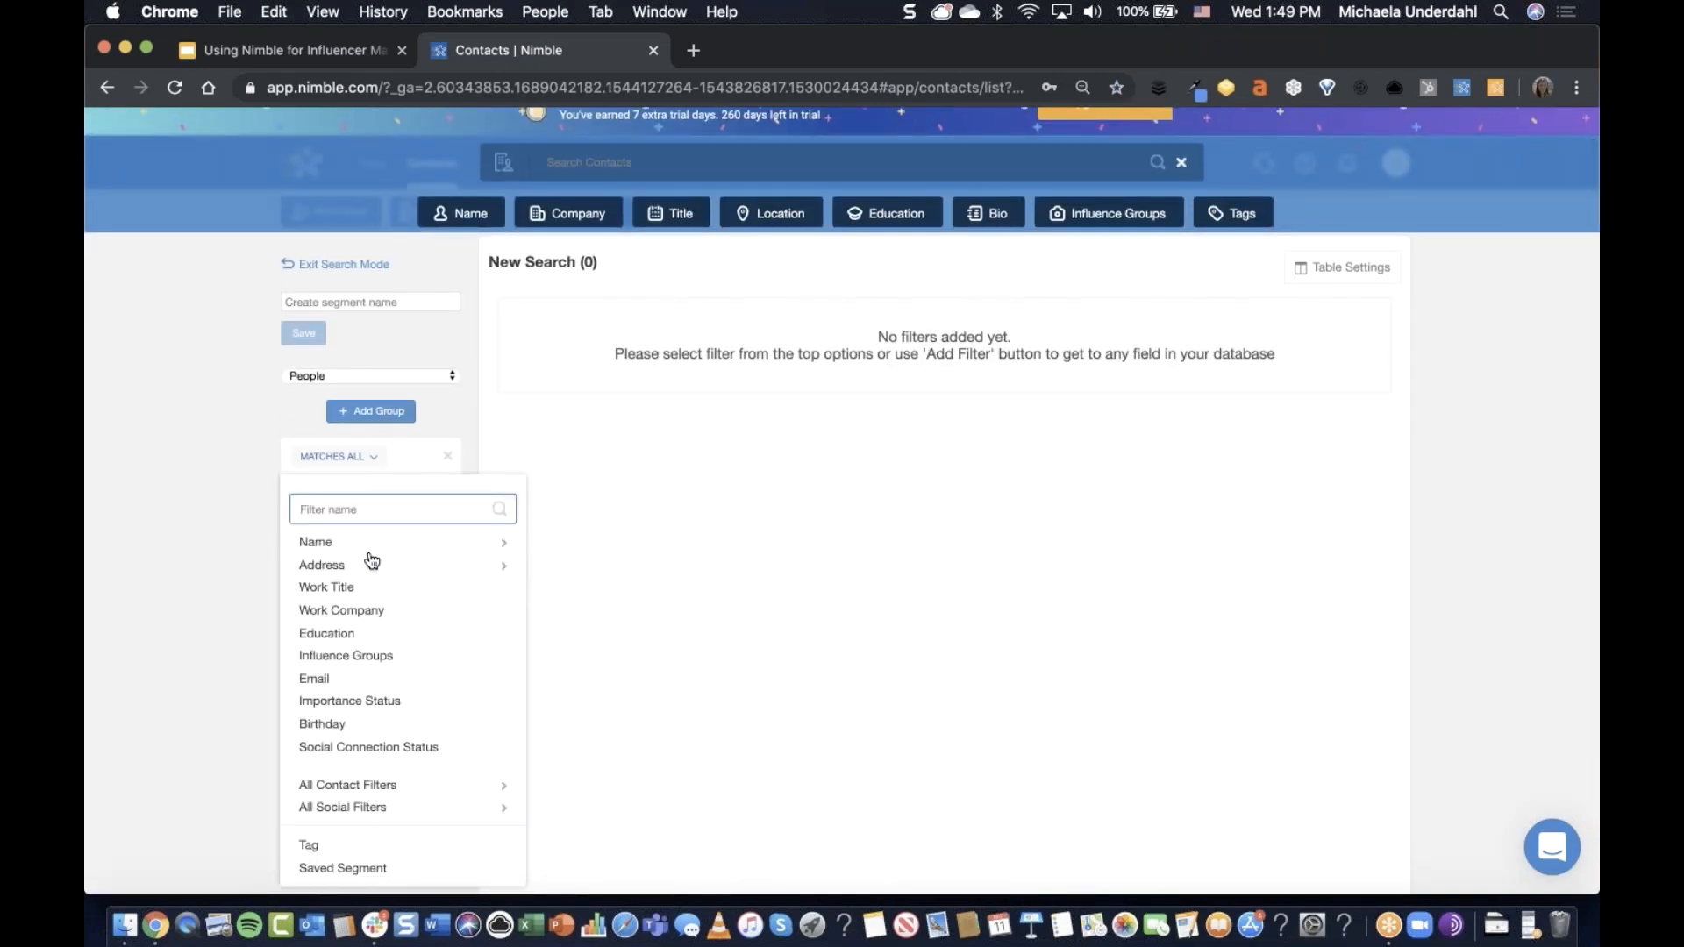
{"action": "type", "text": "press"}
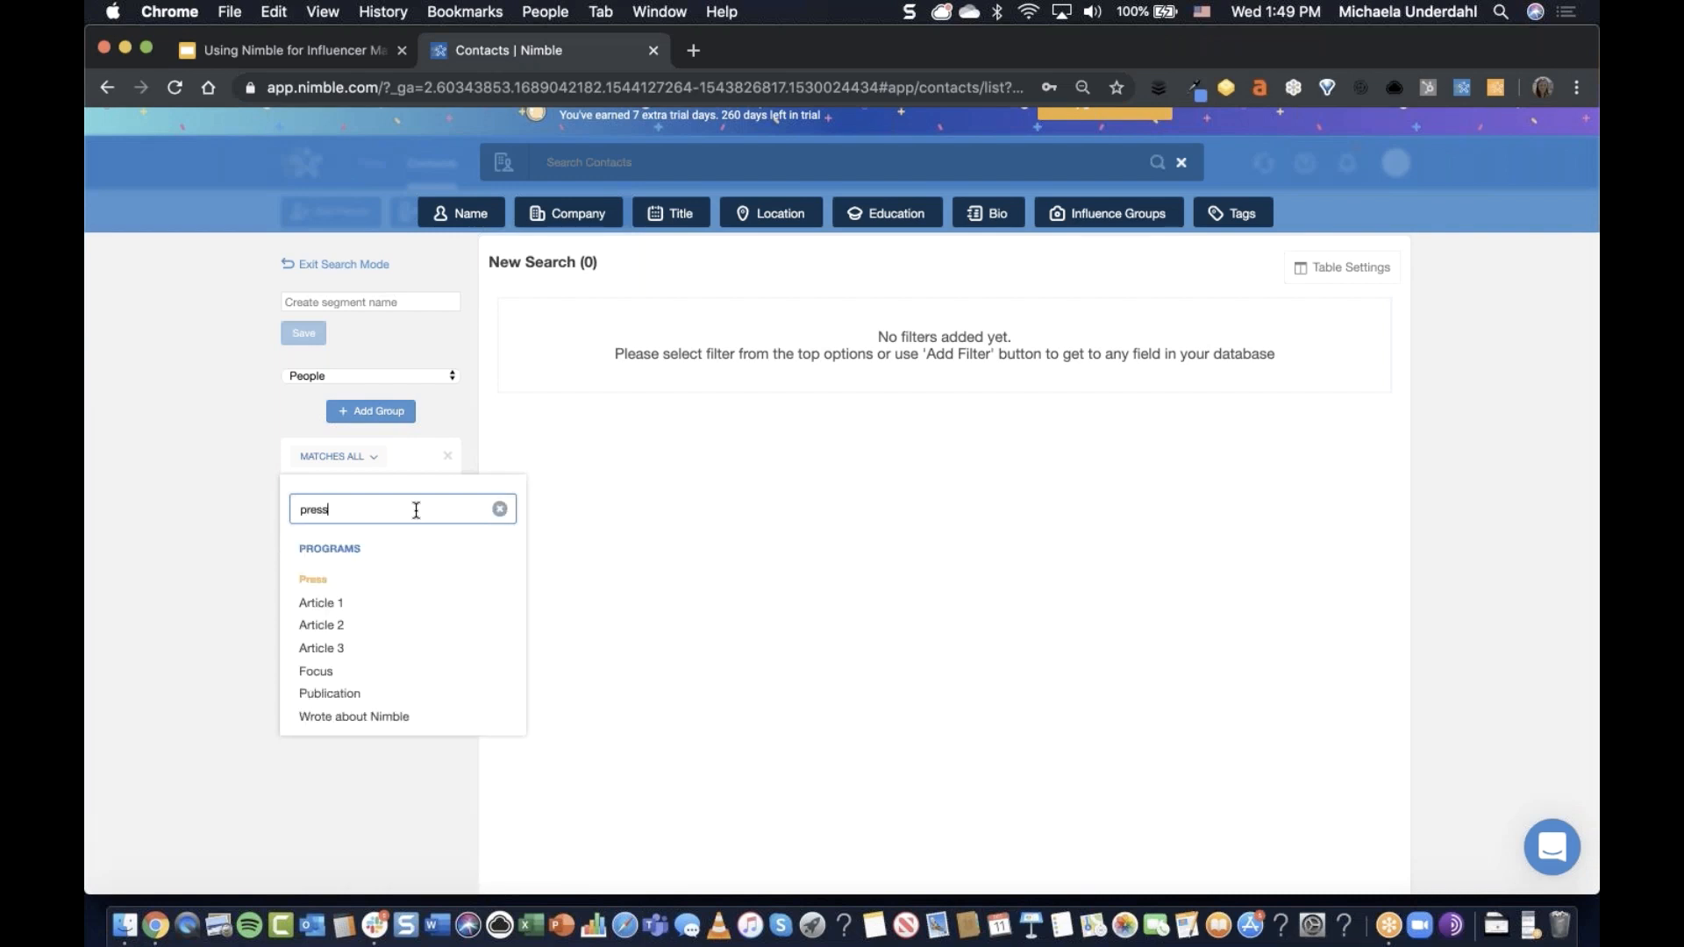
{"action": "left_click", "coordinate": [326, 676]}
{"action": "left_click", "coordinate": [326, 608]}
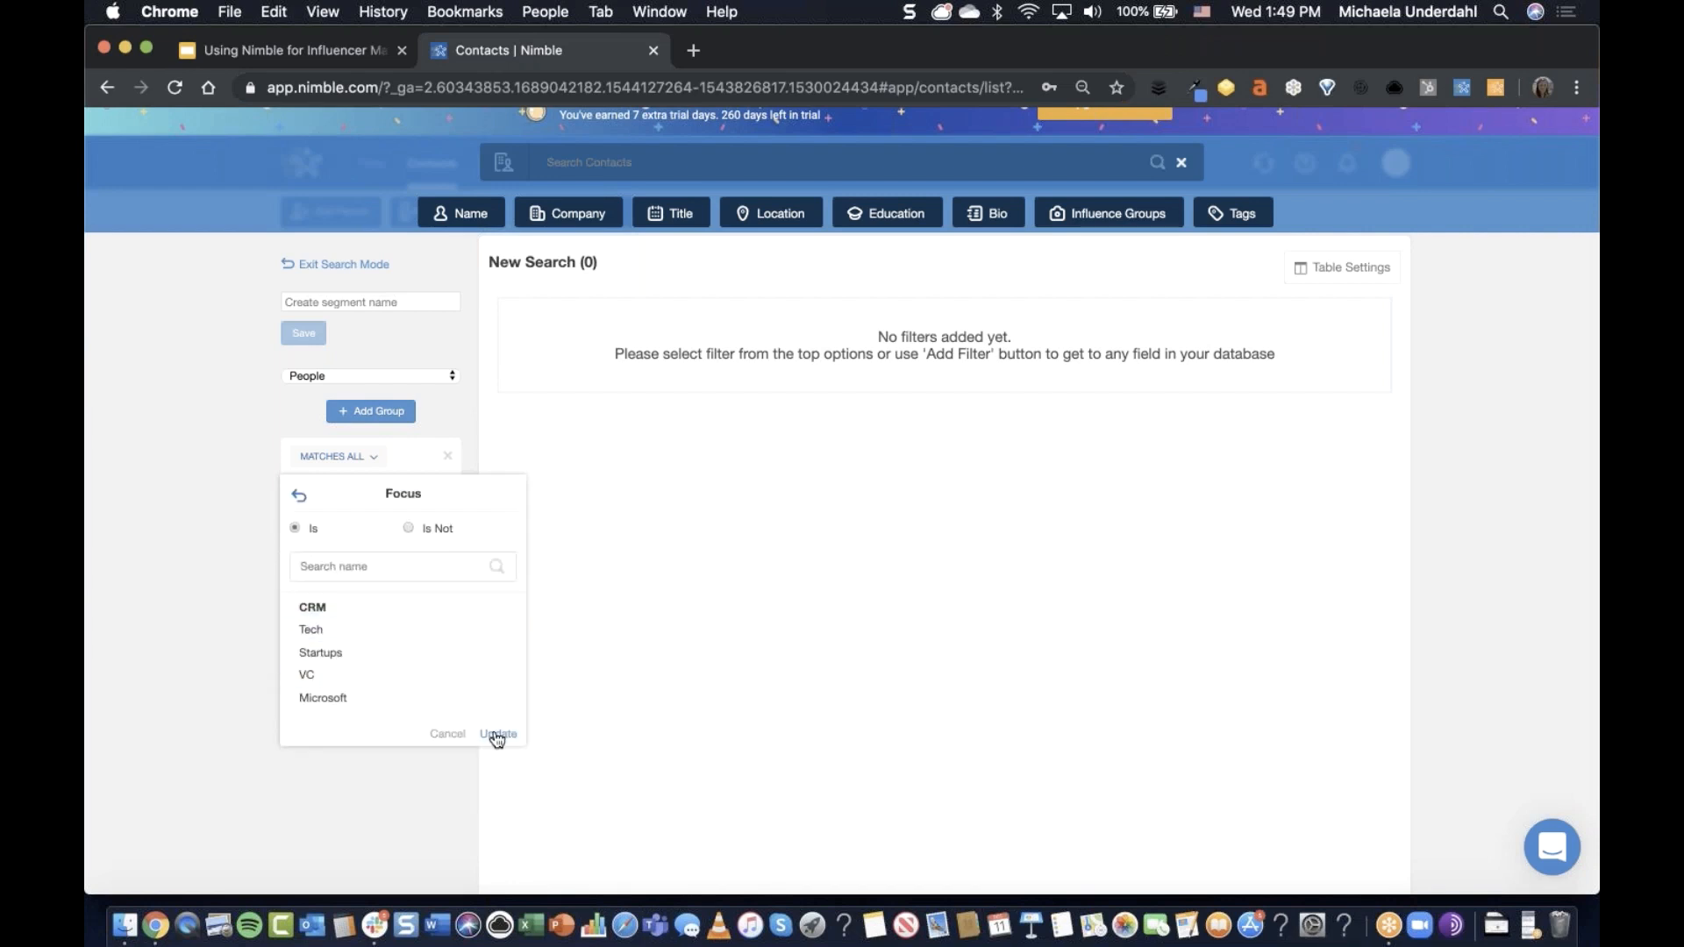
{"action": "left_click", "coordinate": [497, 735]}
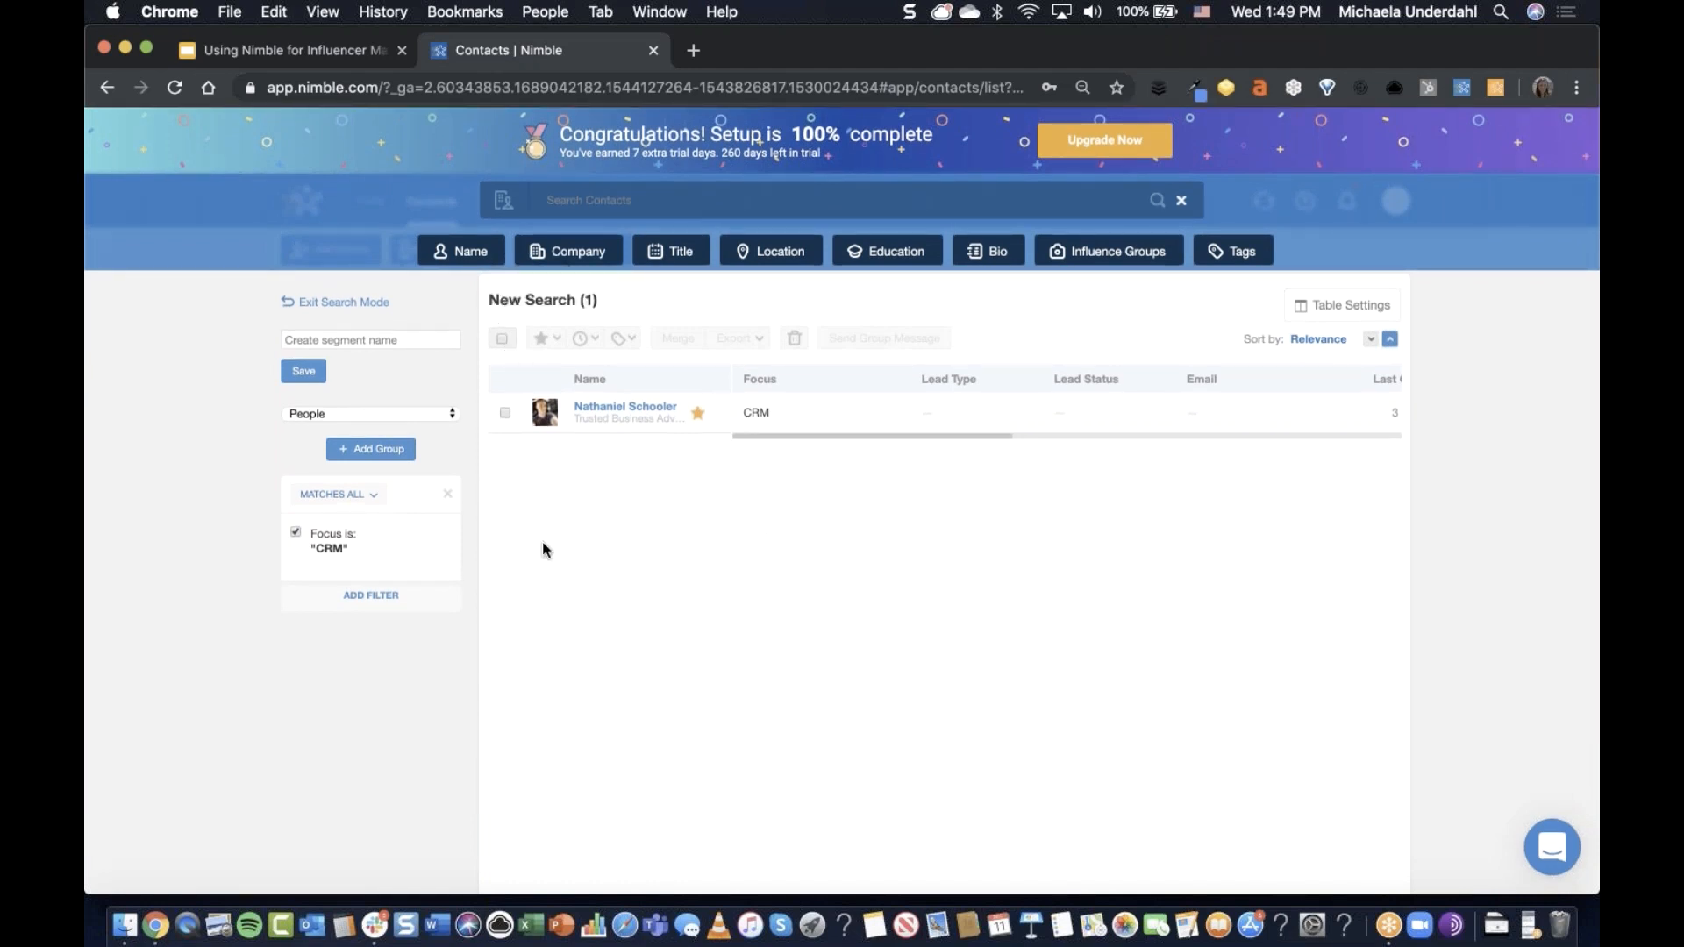
Select all contacts found and start a group message to them, opening with "Hello" and the First Name merge tag.
{"action": "left_click", "coordinate": [502, 341]}
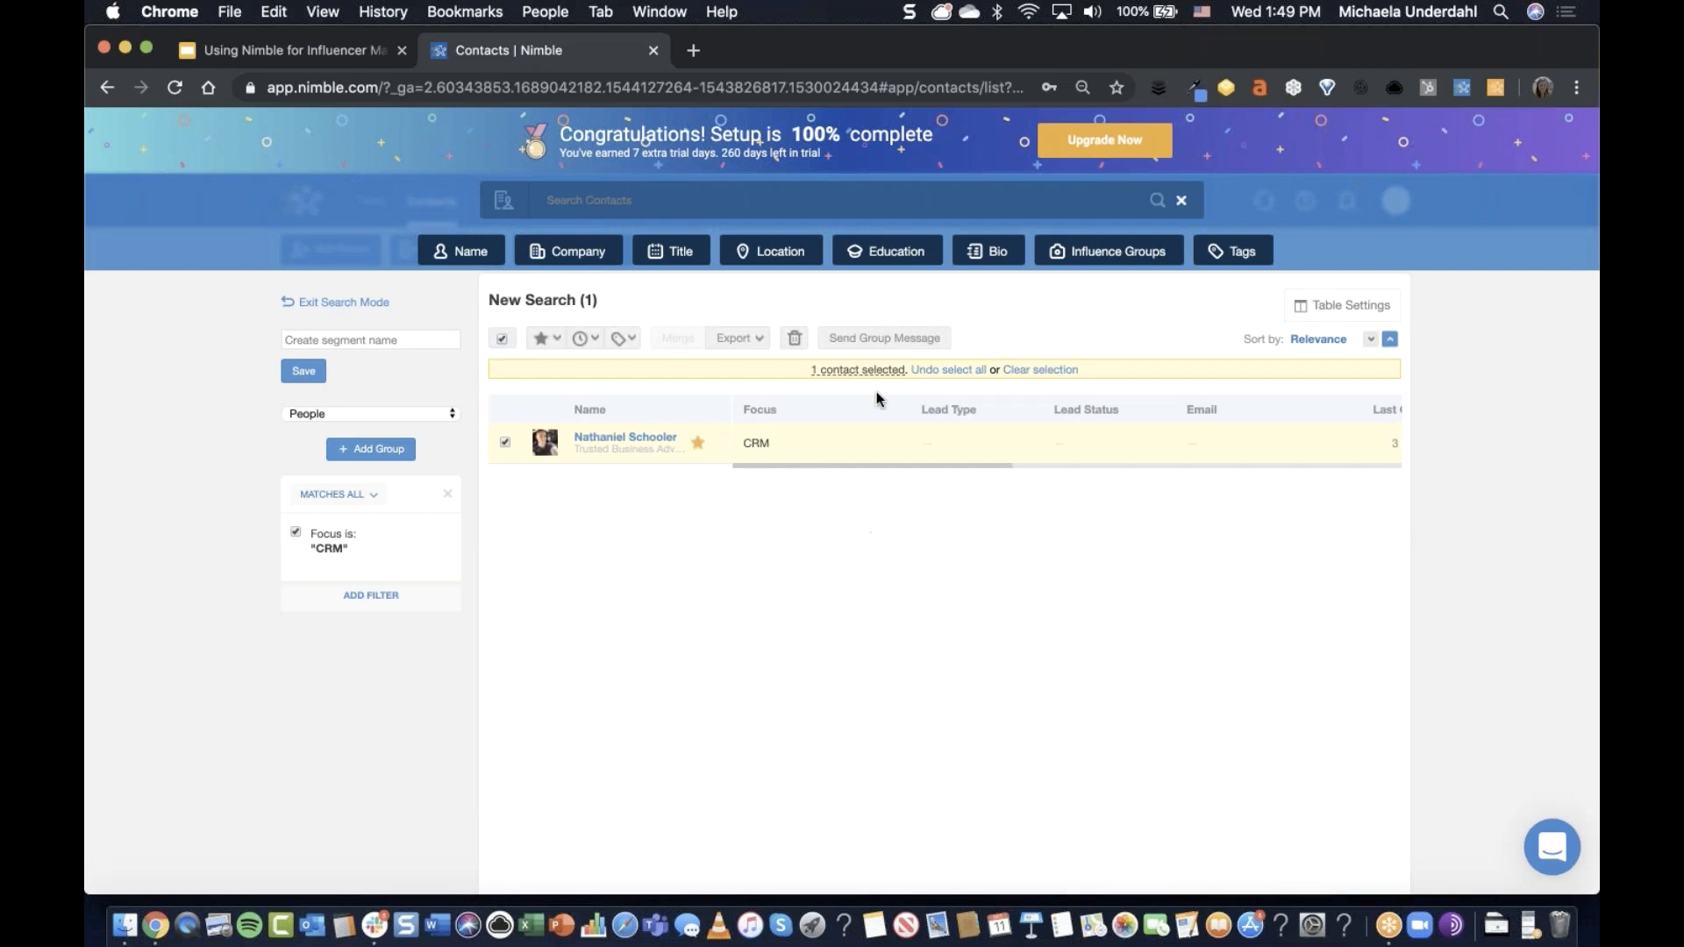
{"action": "left_click", "coordinate": [884, 339]}
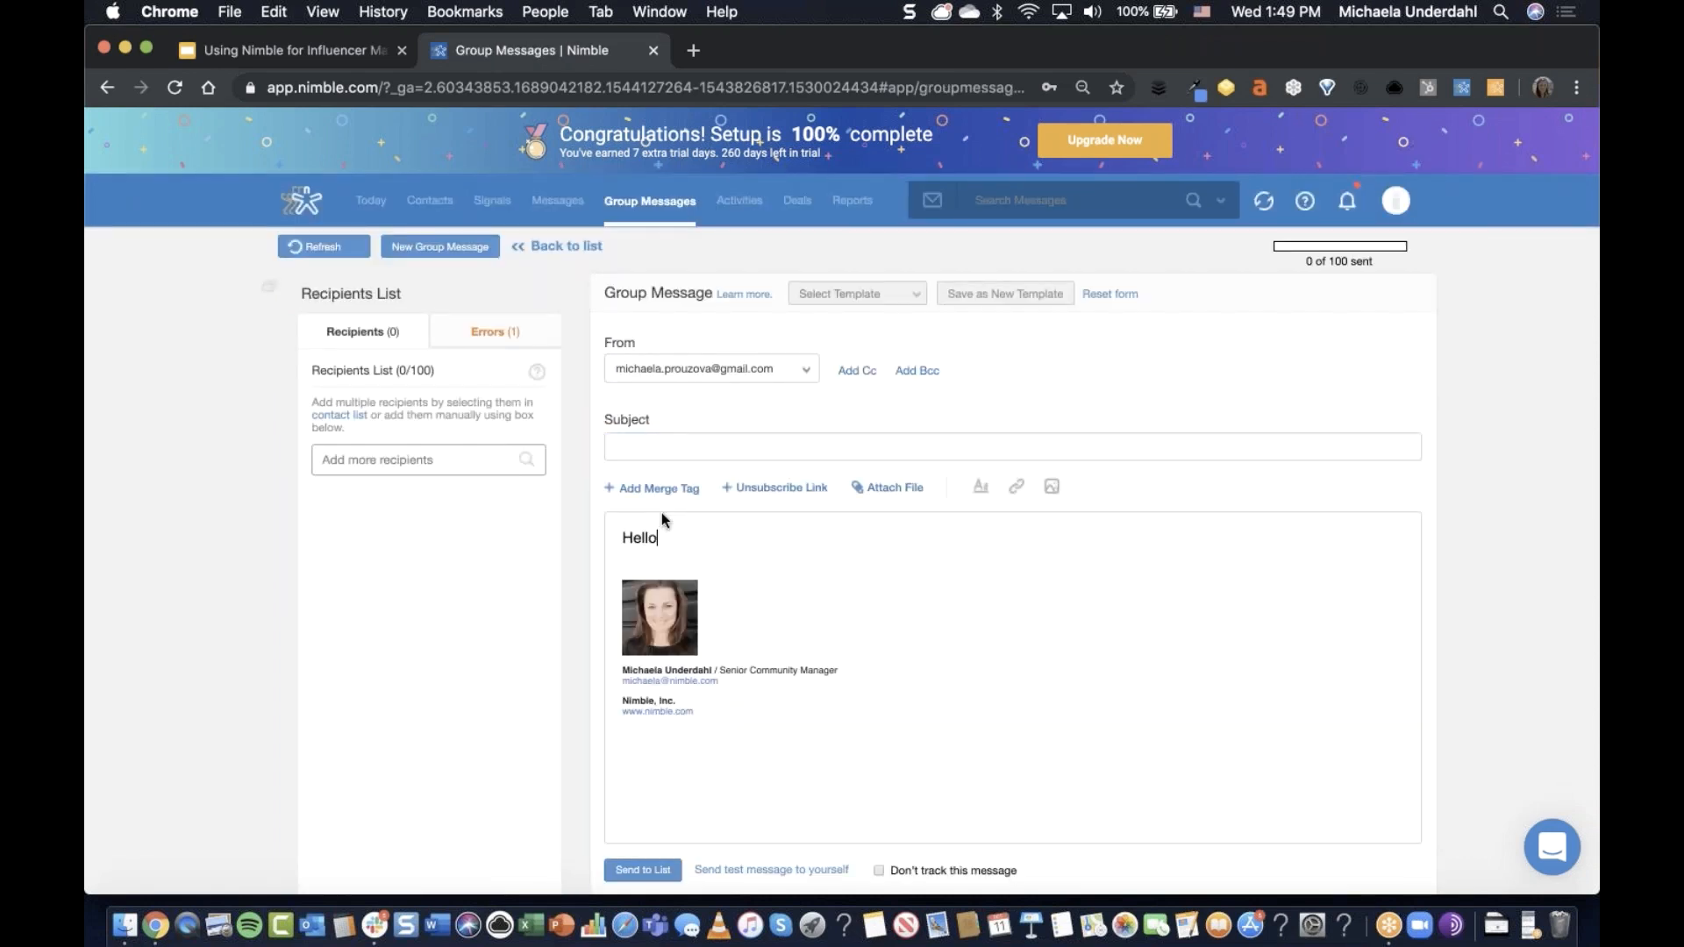
{"action": "left_click", "coordinate": [652, 487]}
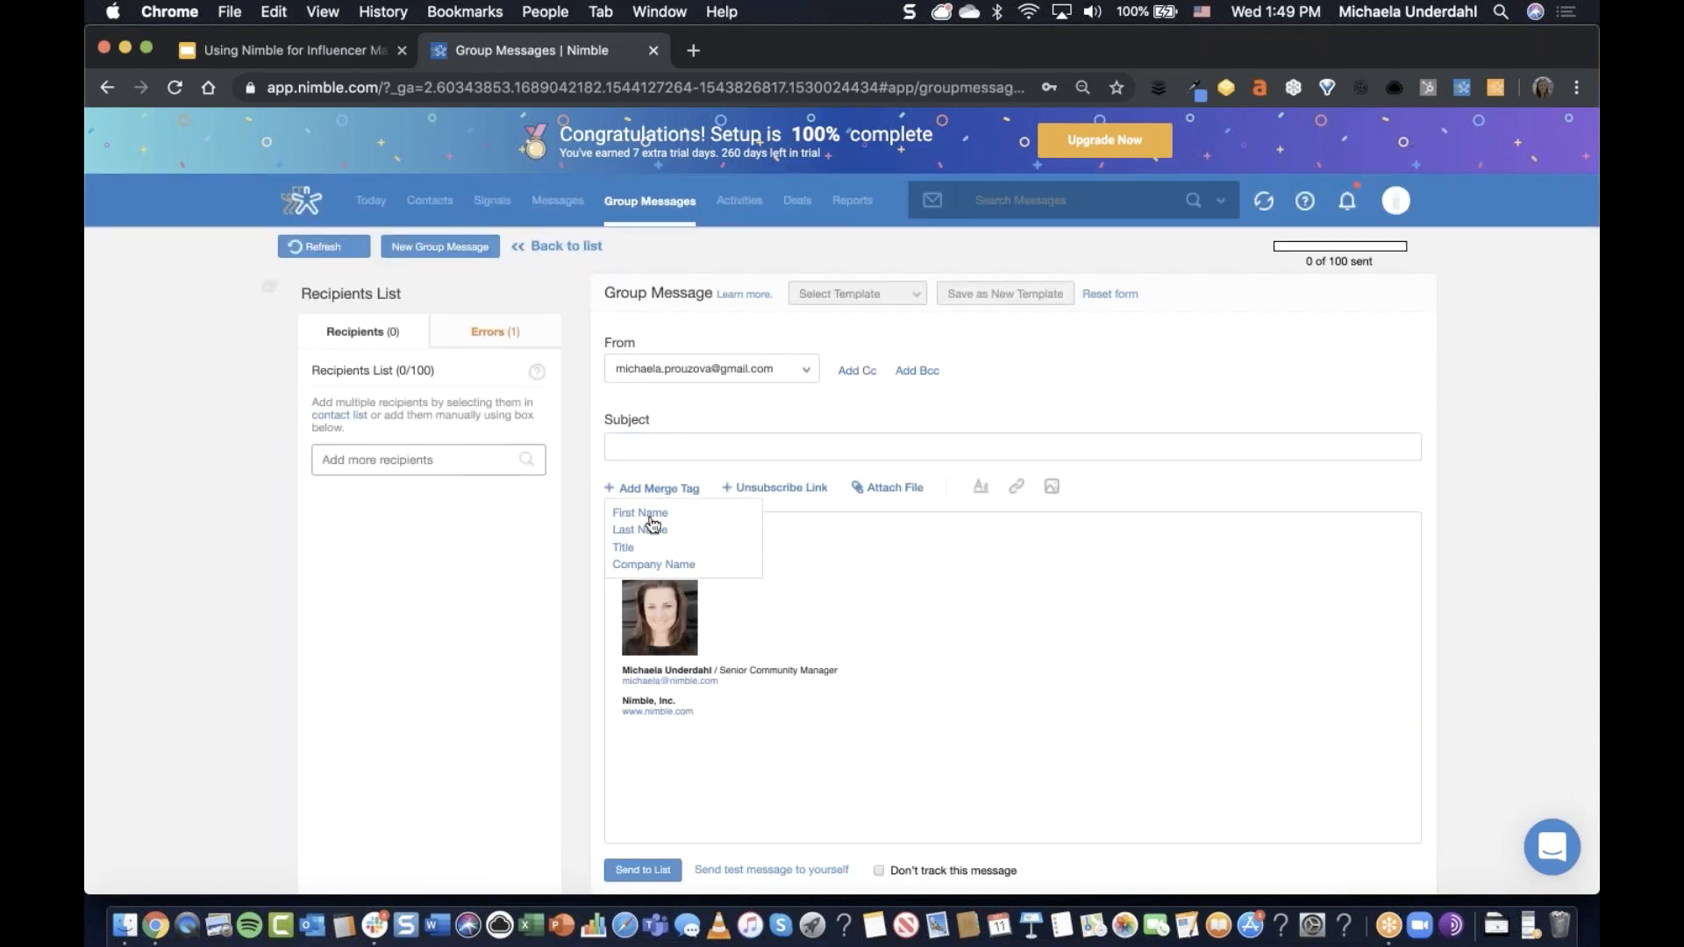
{"action": "left_click", "coordinate": [643, 513]}
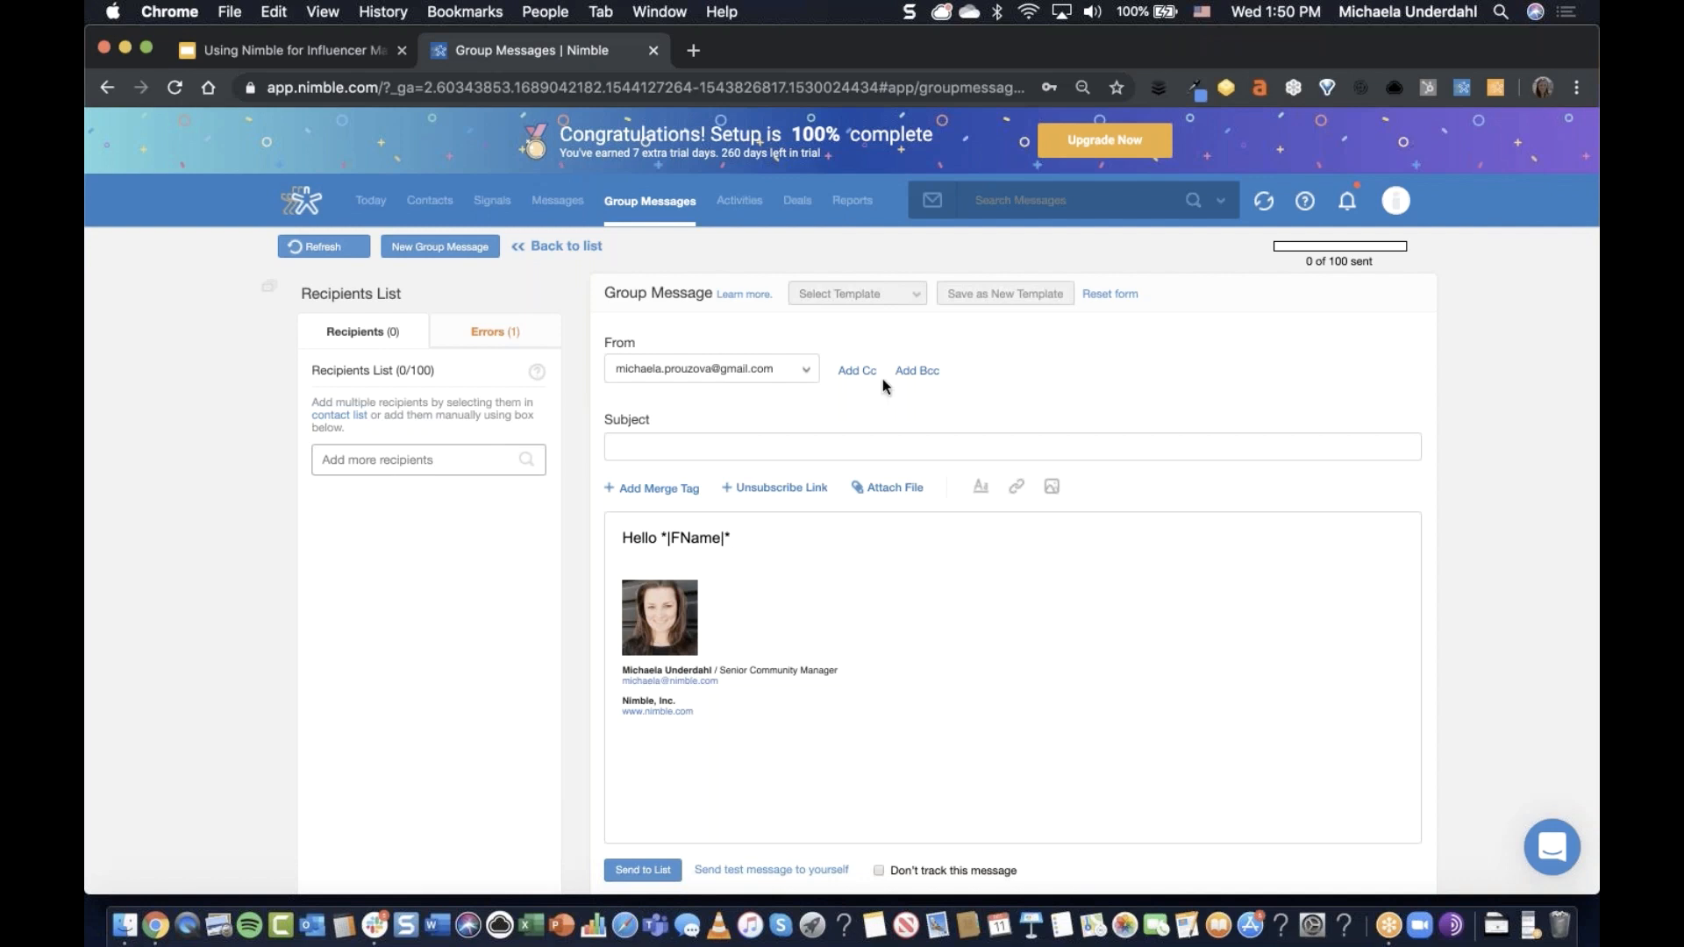
Look through the available message templates without applying one, and finish the greeting with a comma and a new line.
{"action": "left_click", "coordinate": [923, 305]}
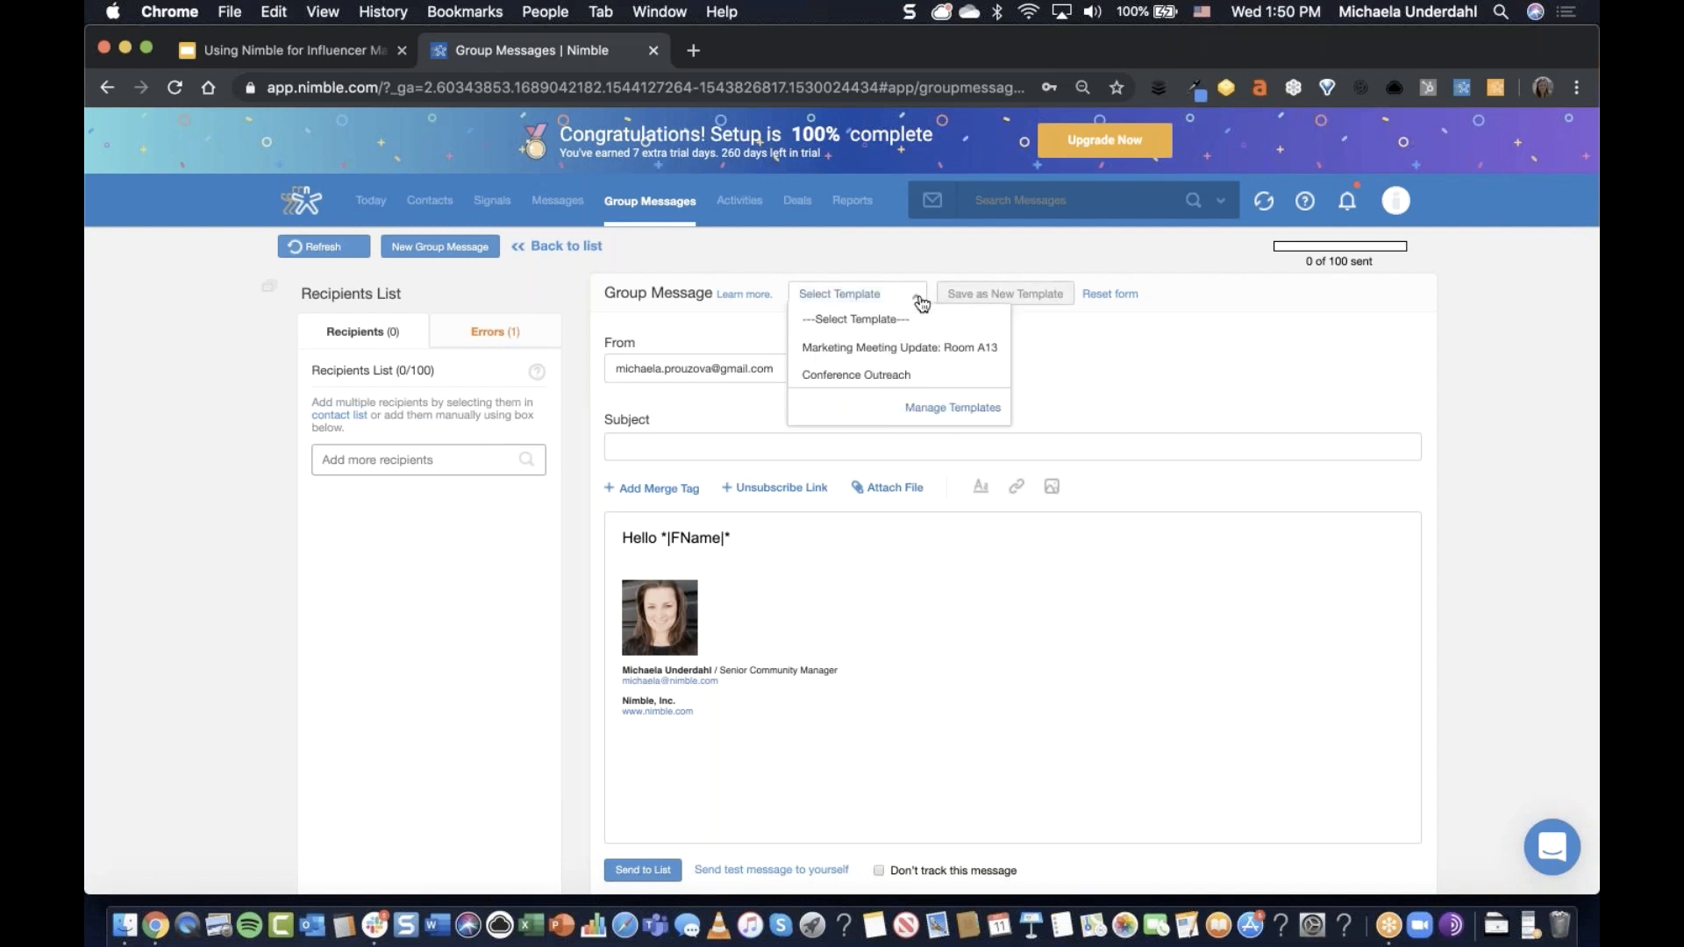
{"action": "left_click", "coordinate": [1114, 340]}
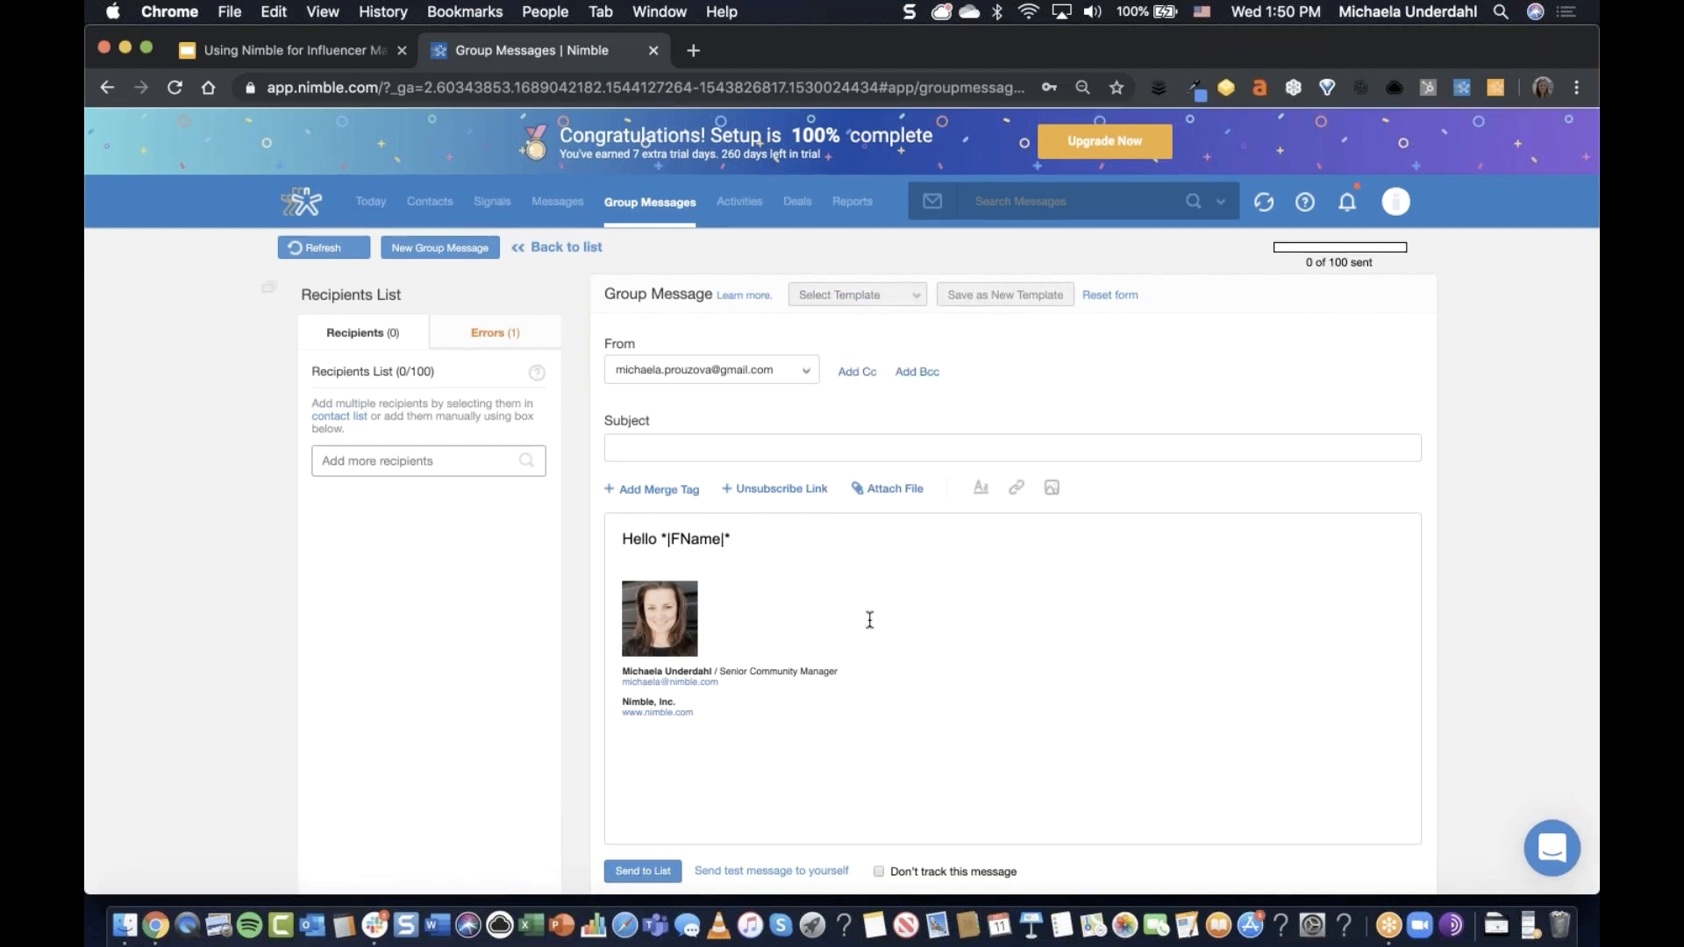
{"action": "left_click", "coordinate": [766, 536]}
{"action": "type", "text": ","}
{"action": "key", "text": "Return"}
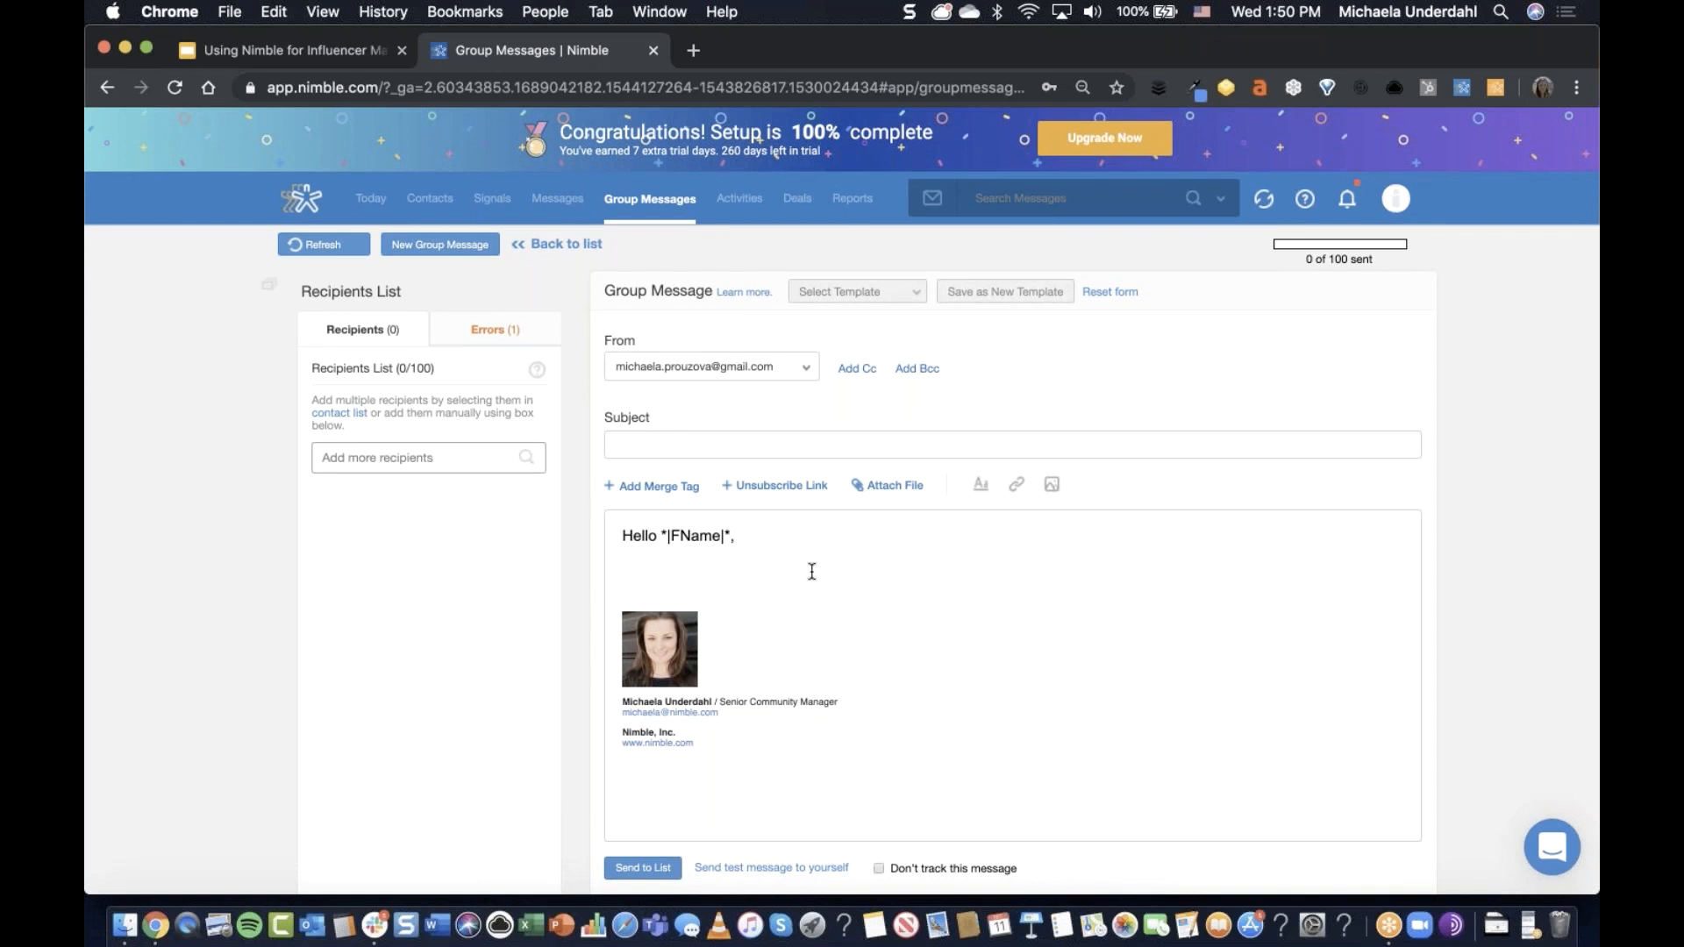
Return to the sent group messages and review the delivery and open statistics of Marketing Meeting Update: Room A13.
{"action": "left_click", "coordinate": [735, 381]}
{"action": "left_click", "coordinate": [666, 418]}
{"action": "left_click", "coordinate": [653, 208]}
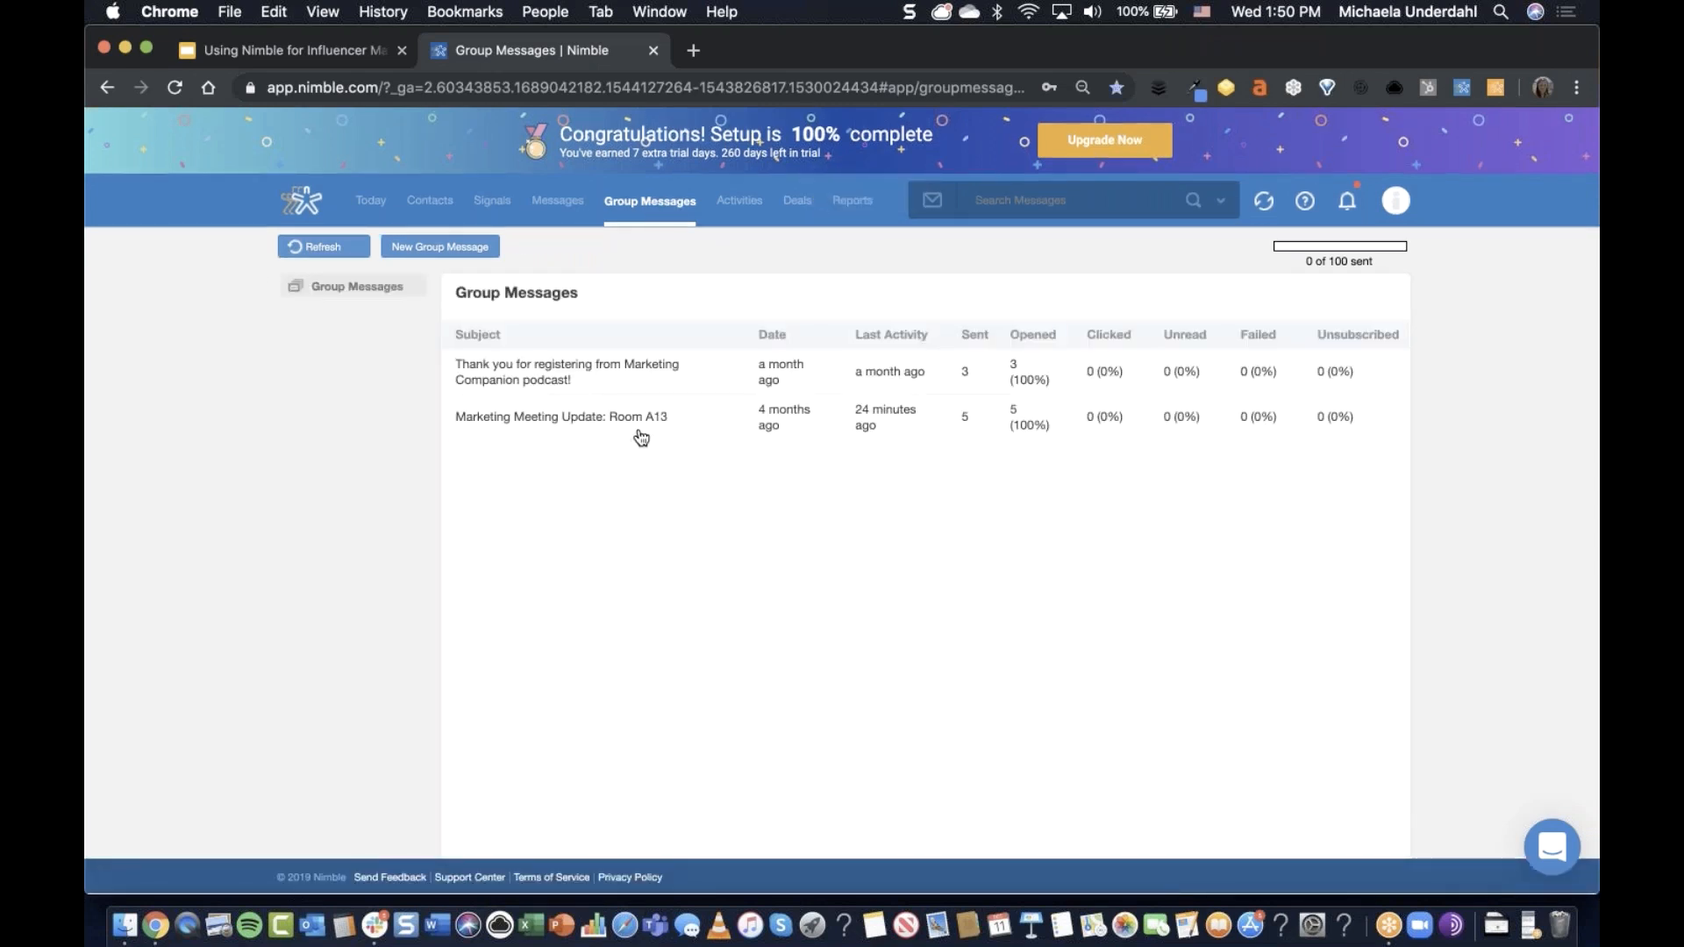
{"action": "left_click", "coordinate": [637, 438]}
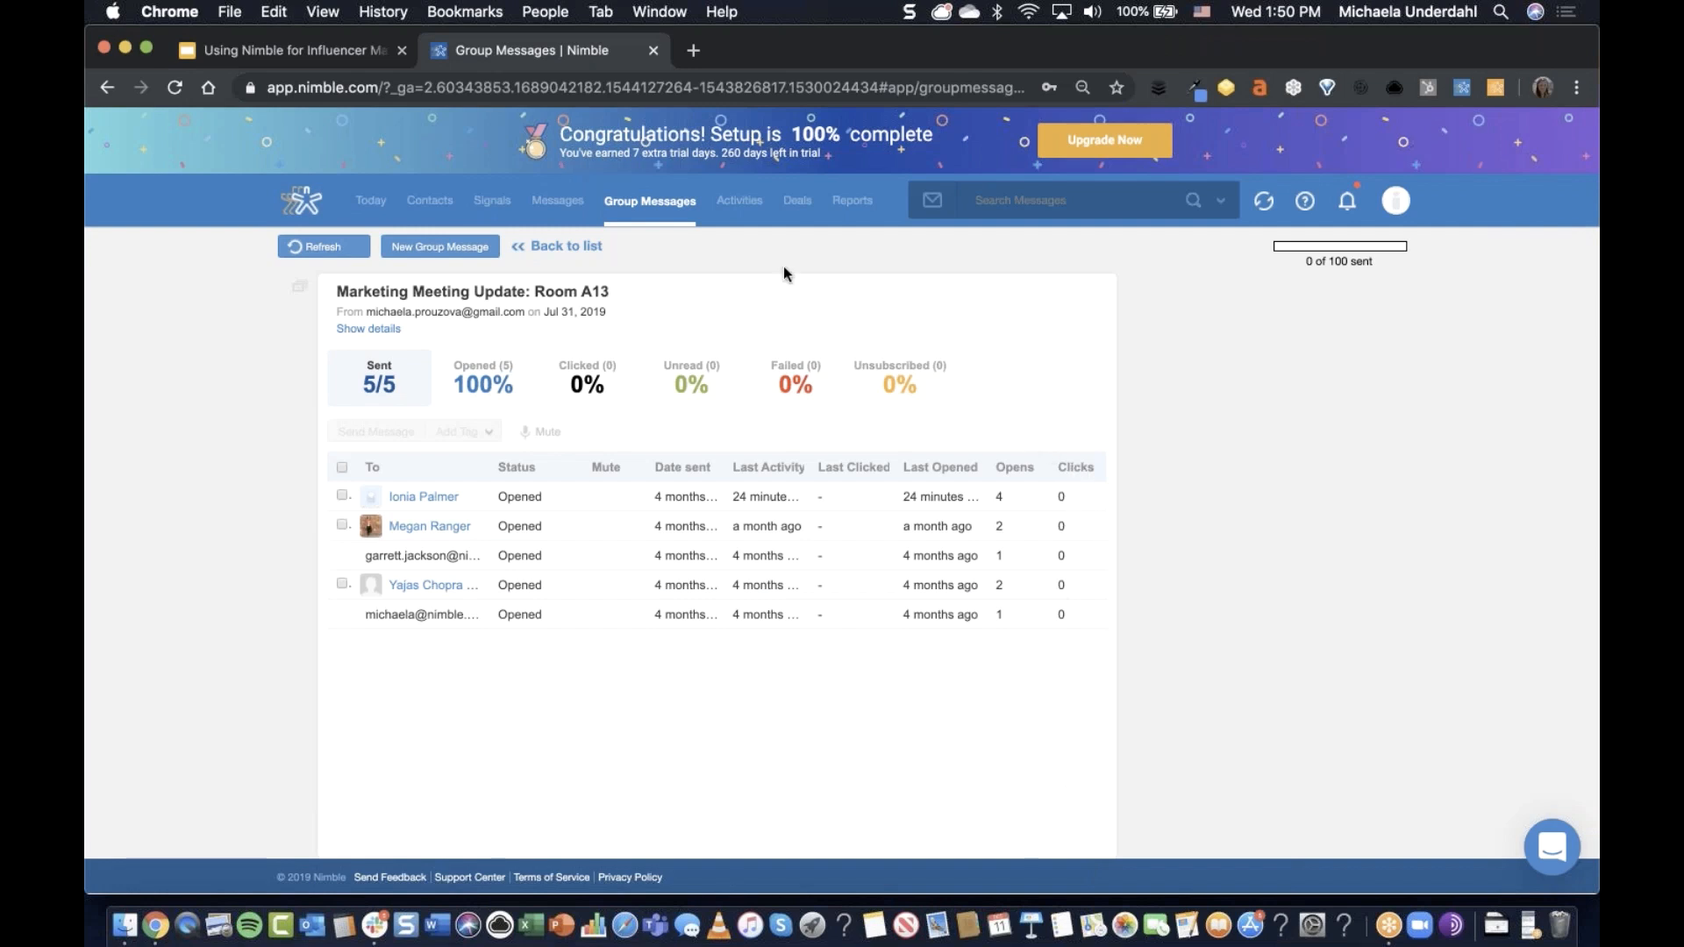
Show the activities as a listing and limit it to those assigned to your own user only.
{"action": "left_click", "coordinate": [752, 213]}
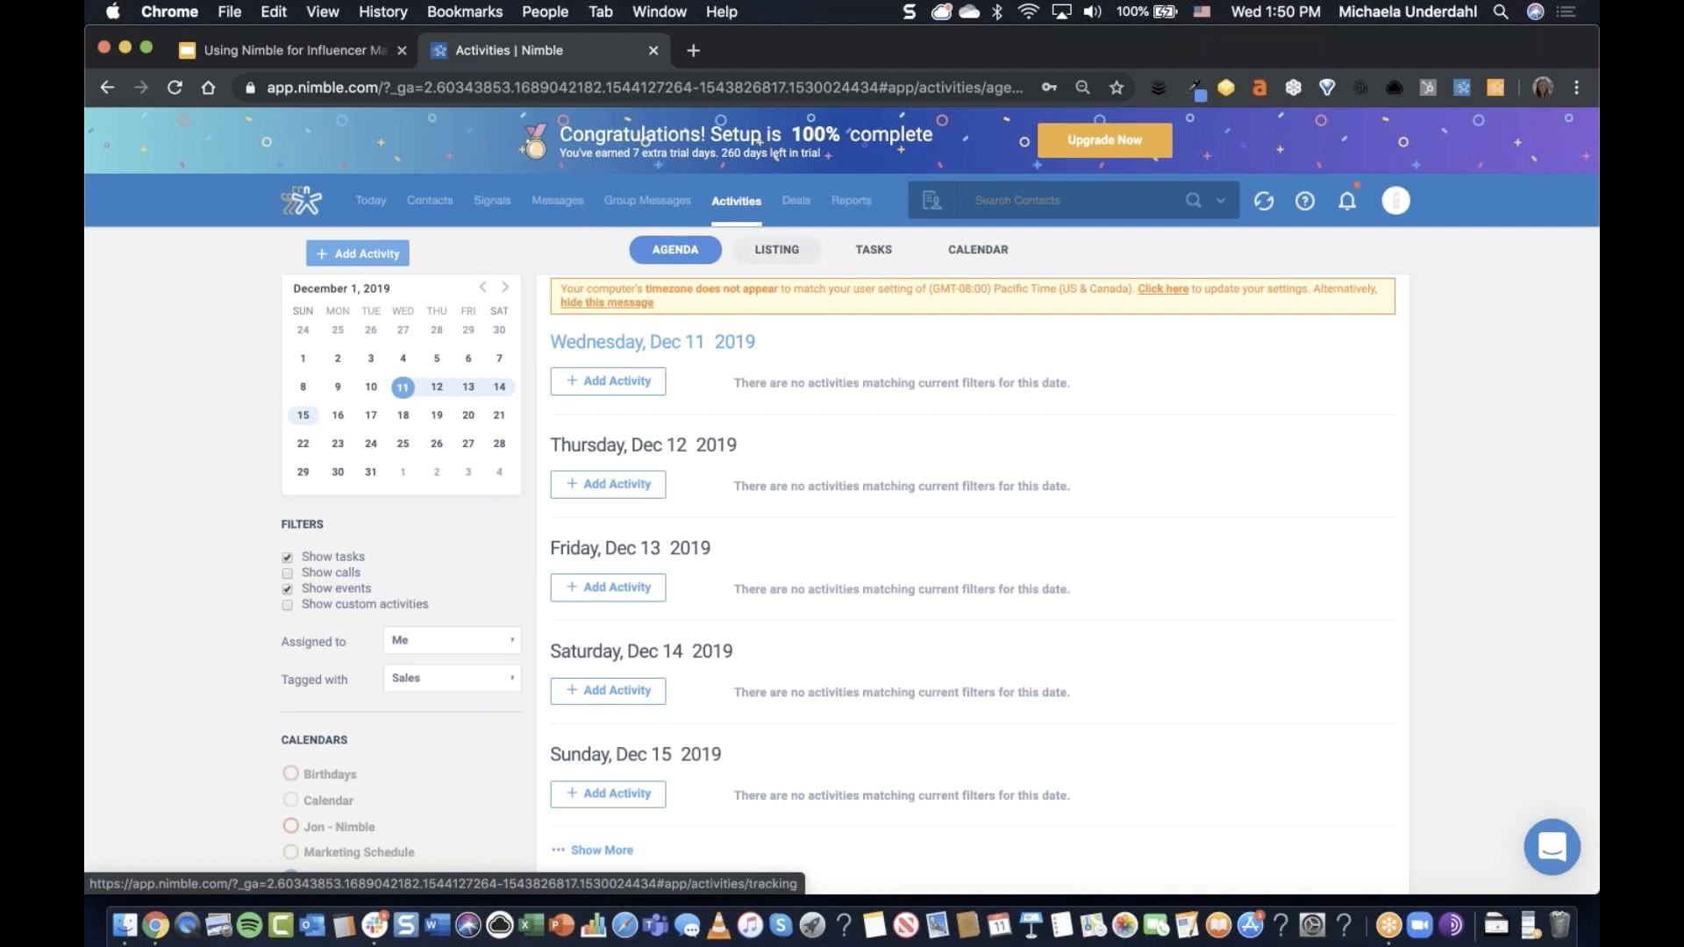
{"action": "left_click", "coordinate": [780, 252]}
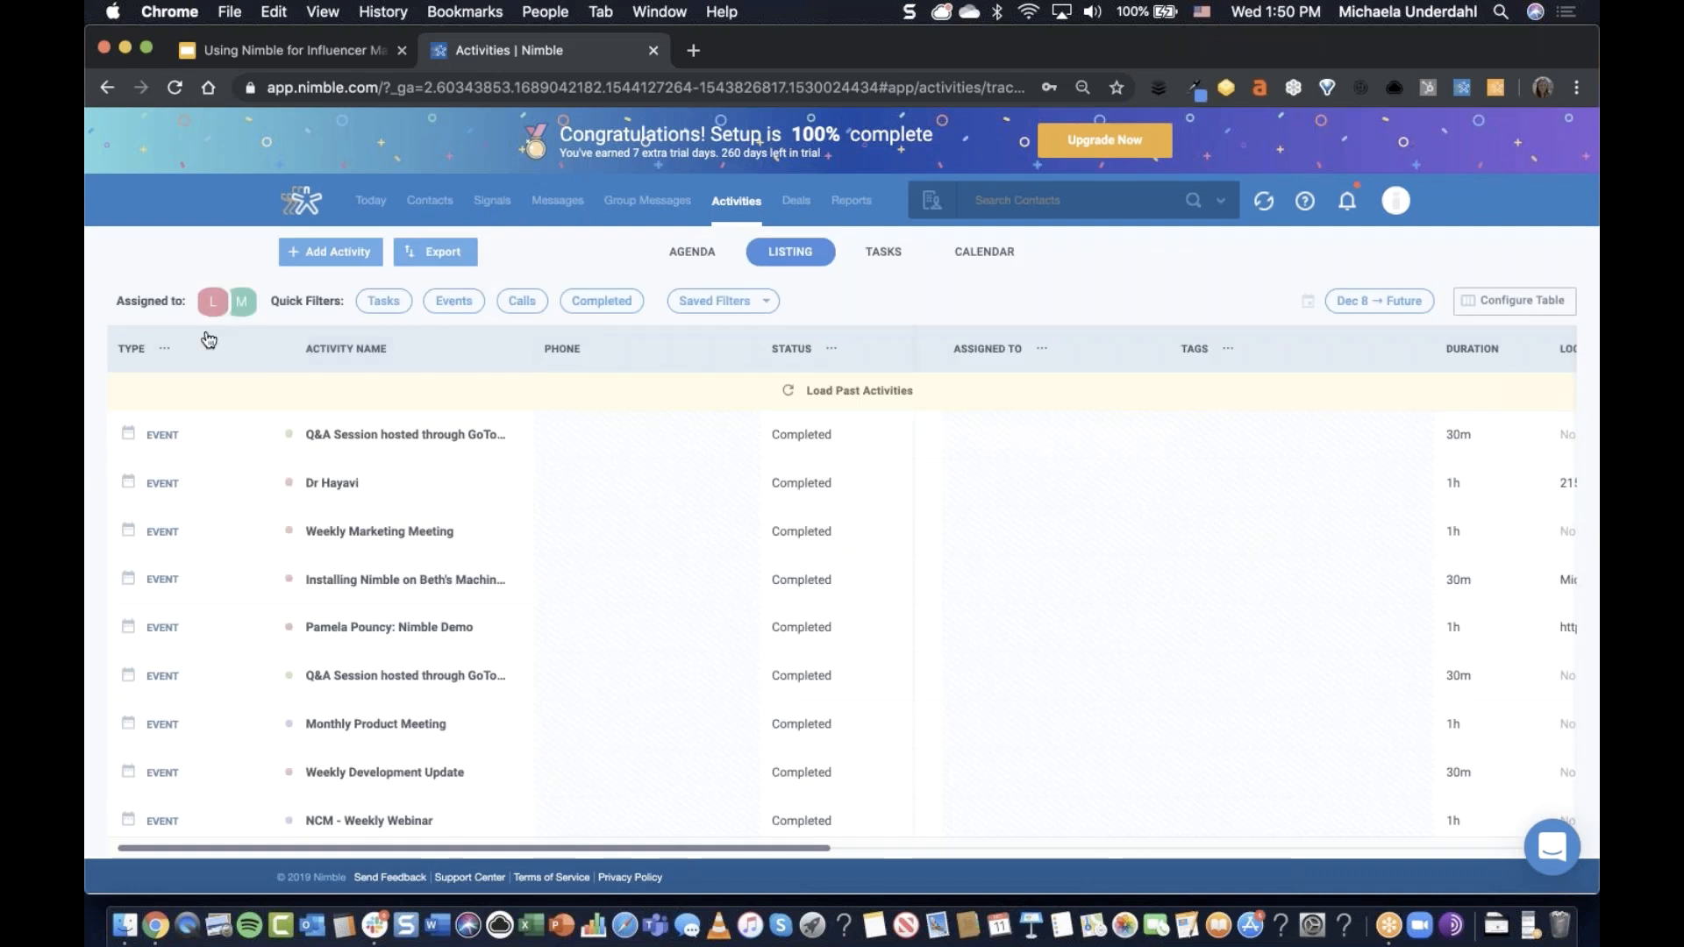
{"action": "left_click", "coordinate": [212, 301]}
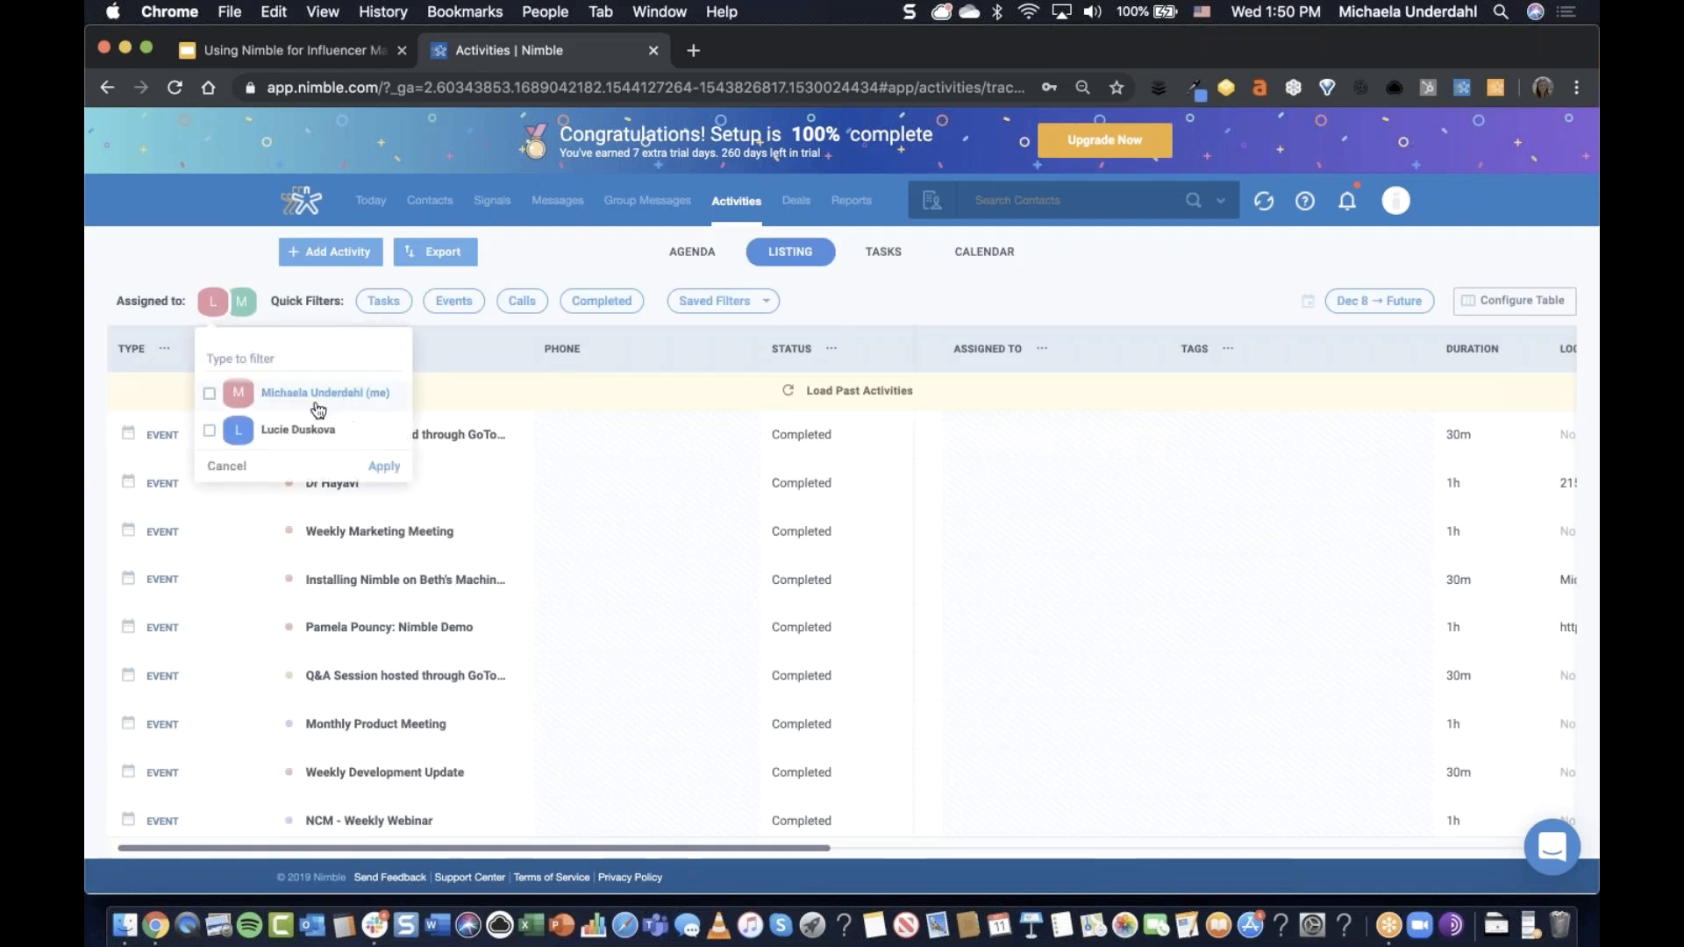
{"action": "left_click", "coordinate": [210, 395]}
{"action": "left_click", "coordinate": [383, 466]}
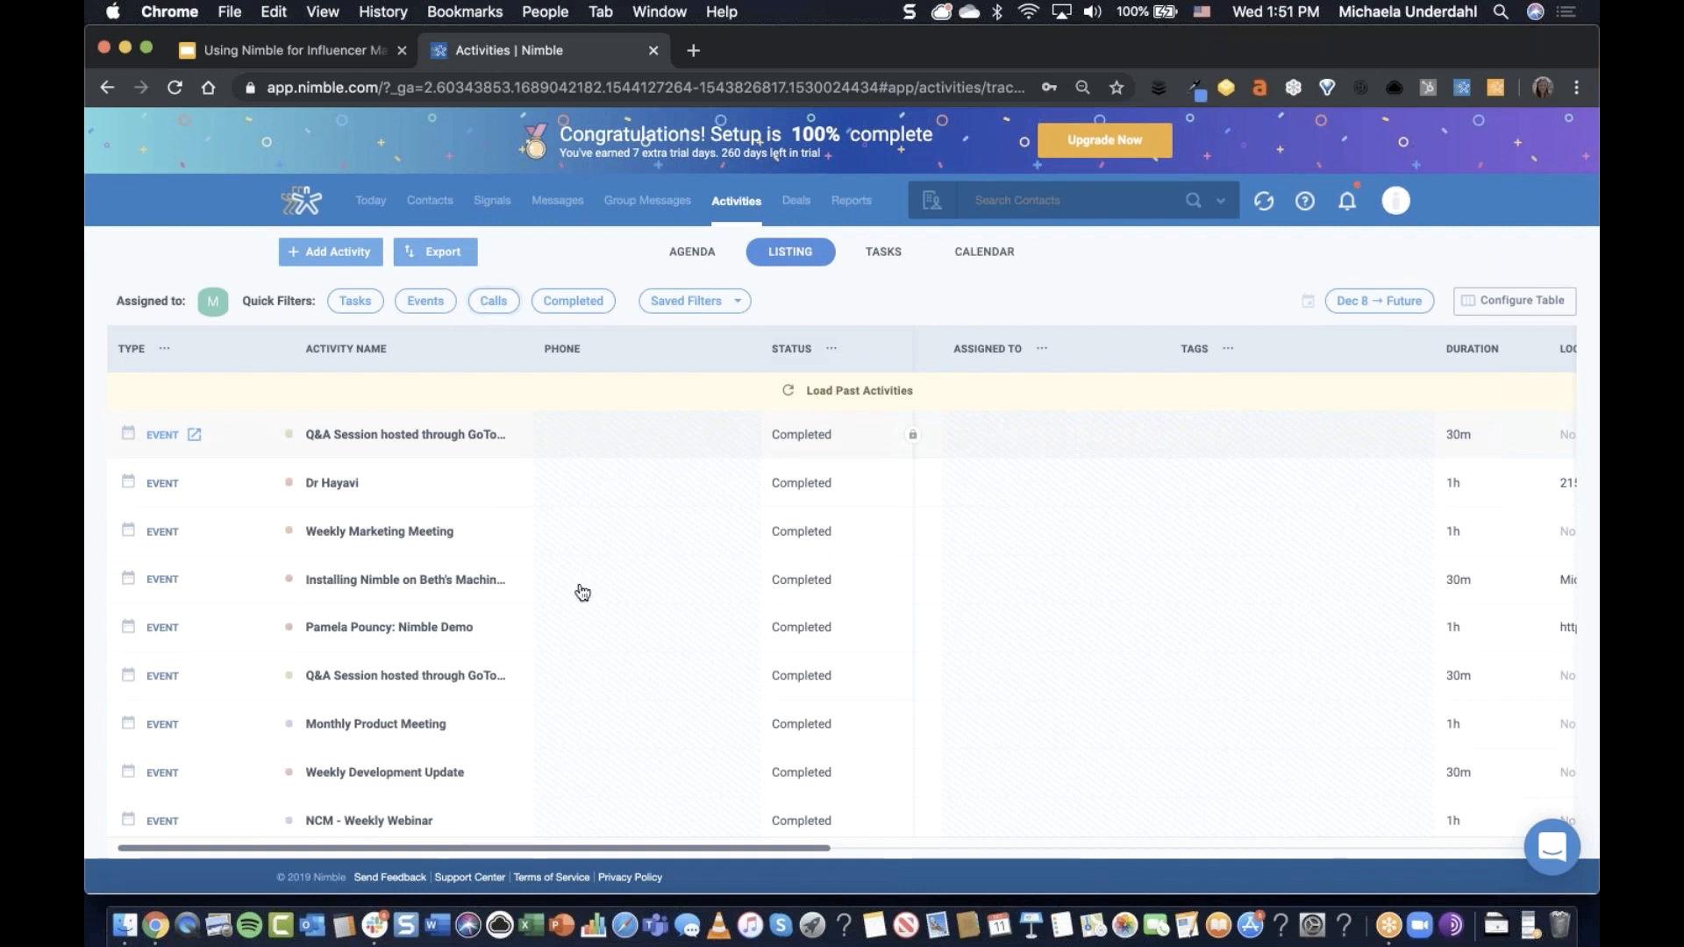
Filter the activity listing to calls and set its date range to run from Sep 1 to the future.
{"action": "left_click", "coordinate": [494, 302]}
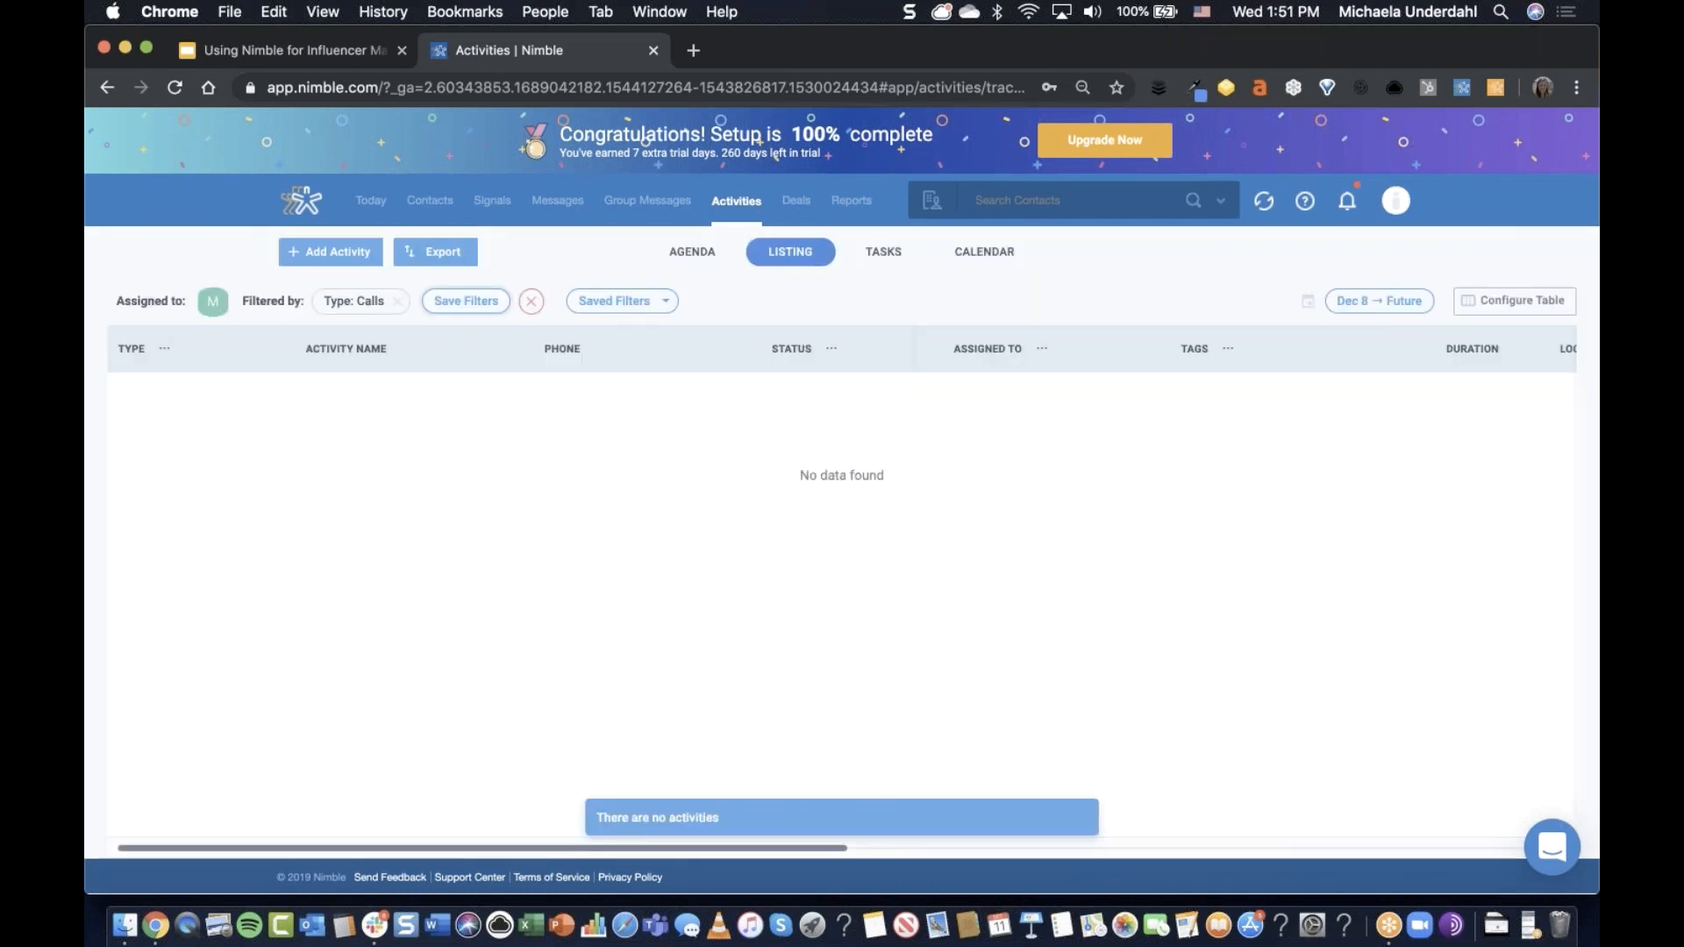
{"action": "left_click", "coordinate": [1367, 302]}
{"action": "left_click", "coordinate": [1397, 341]}
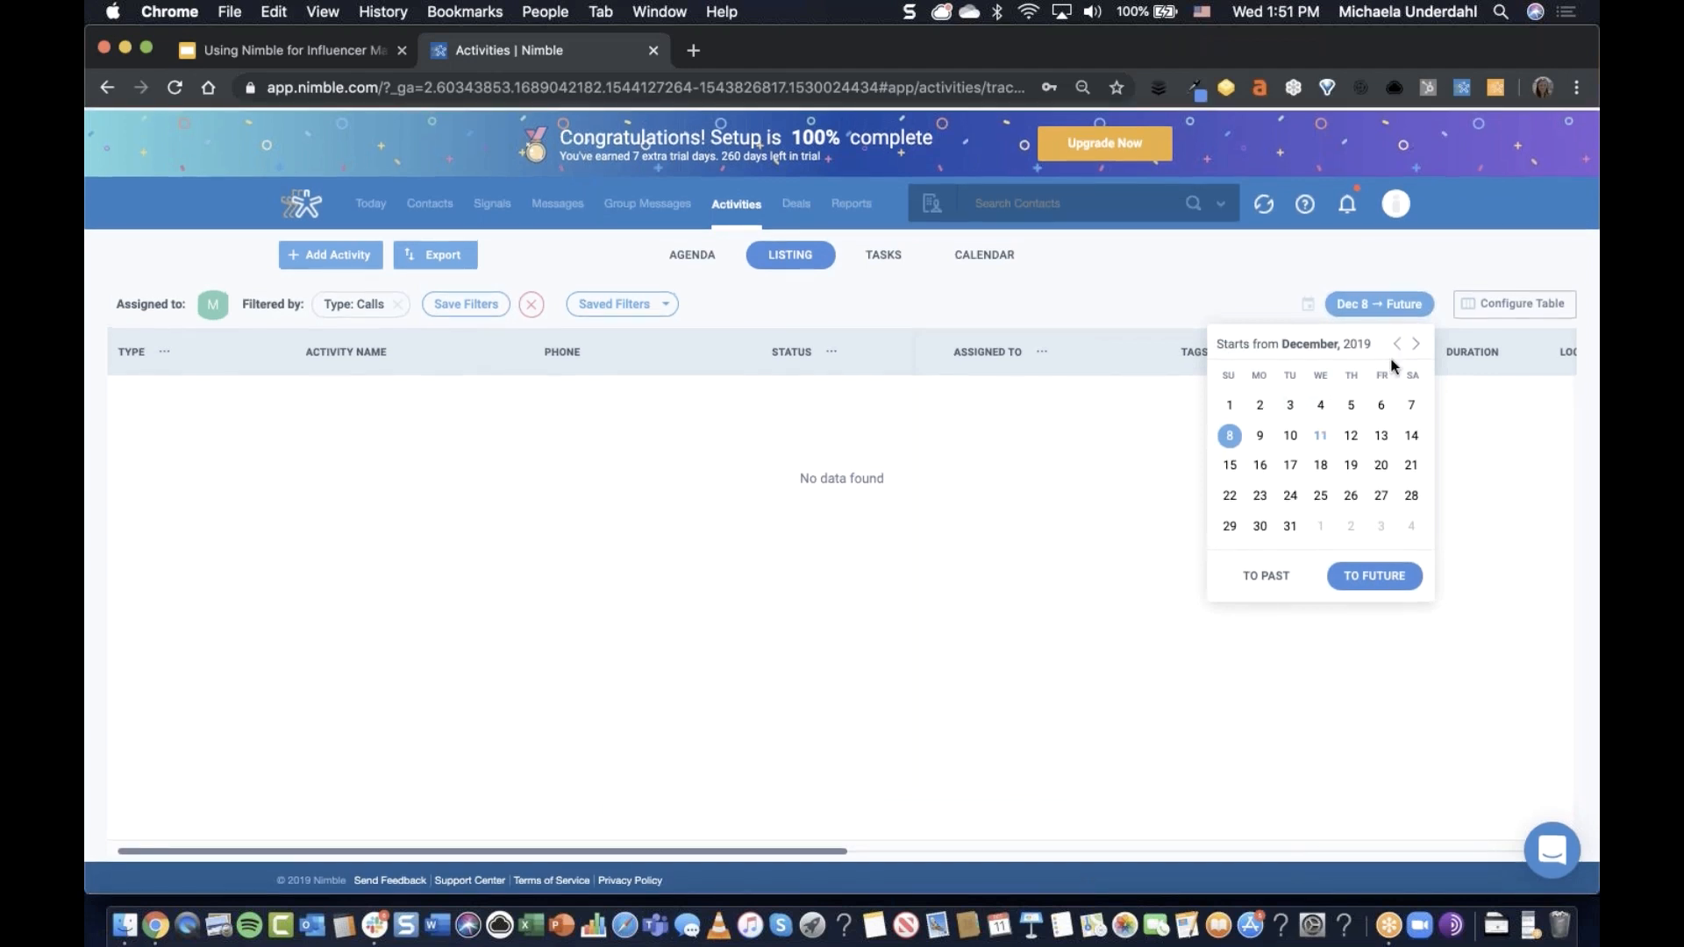
{"action": "left_click", "coordinate": [1396, 340]}
{"action": "left_click", "coordinate": [1396, 340]}
{"action": "left_click", "coordinate": [1231, 403]}
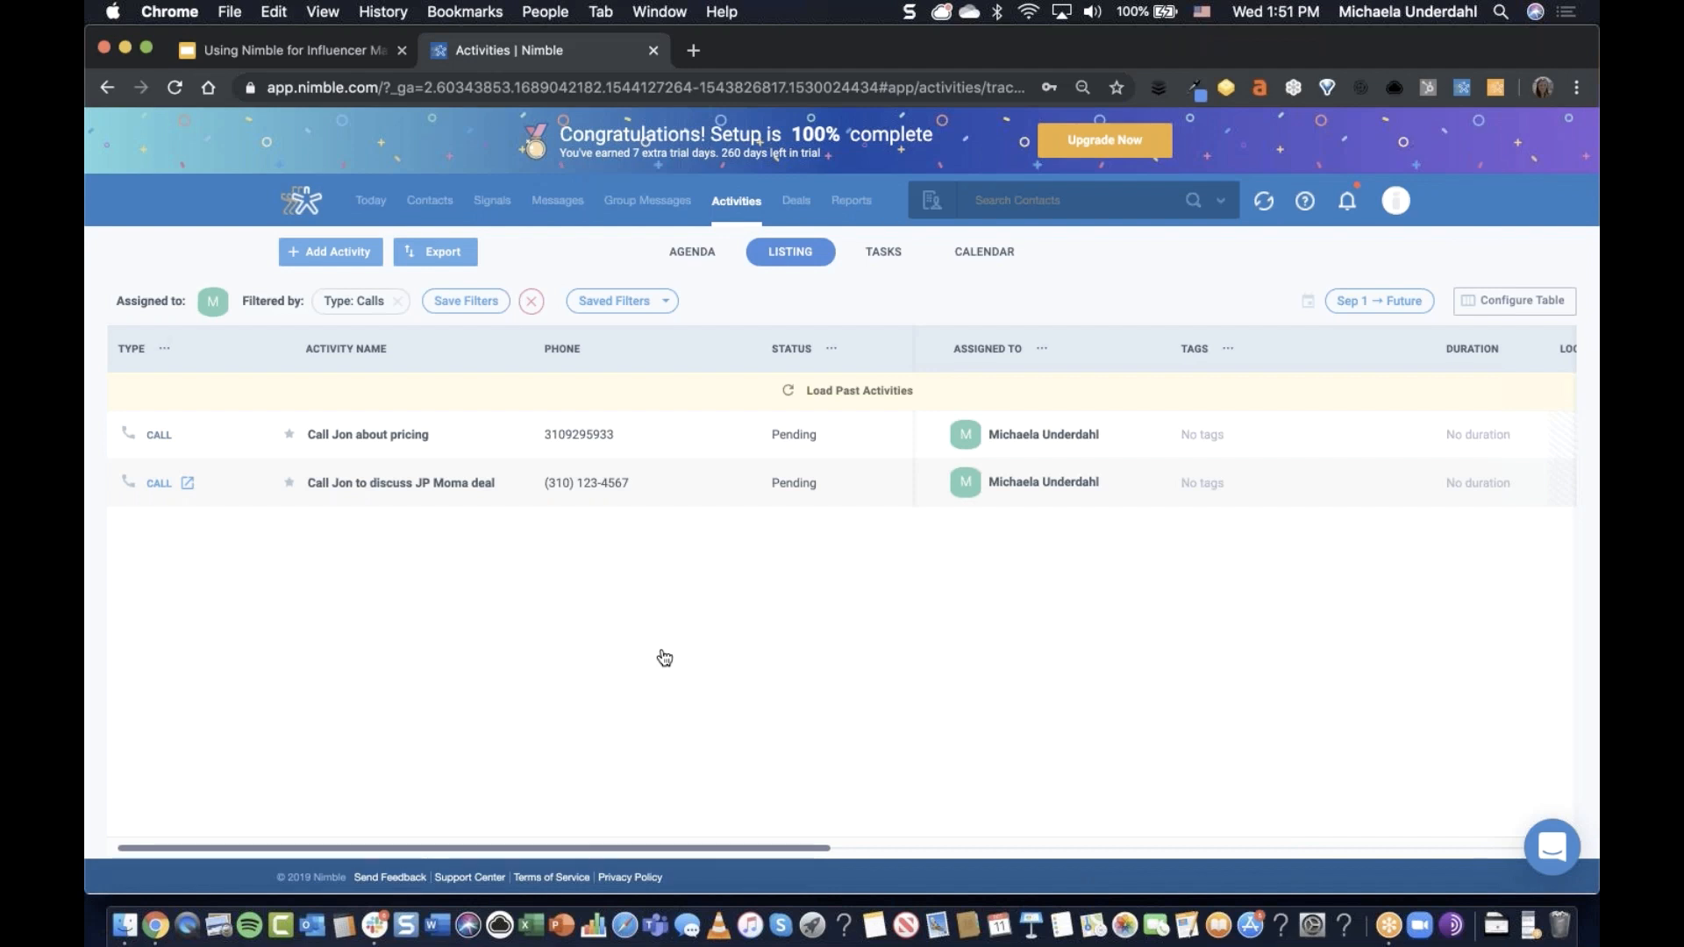
Switch to the Using Nimble for Influencer Marketing presentation in Google Slides and present the Next Training Webinars slide full screen.
{"action": "left_click", "coordinate": [312, 51]}
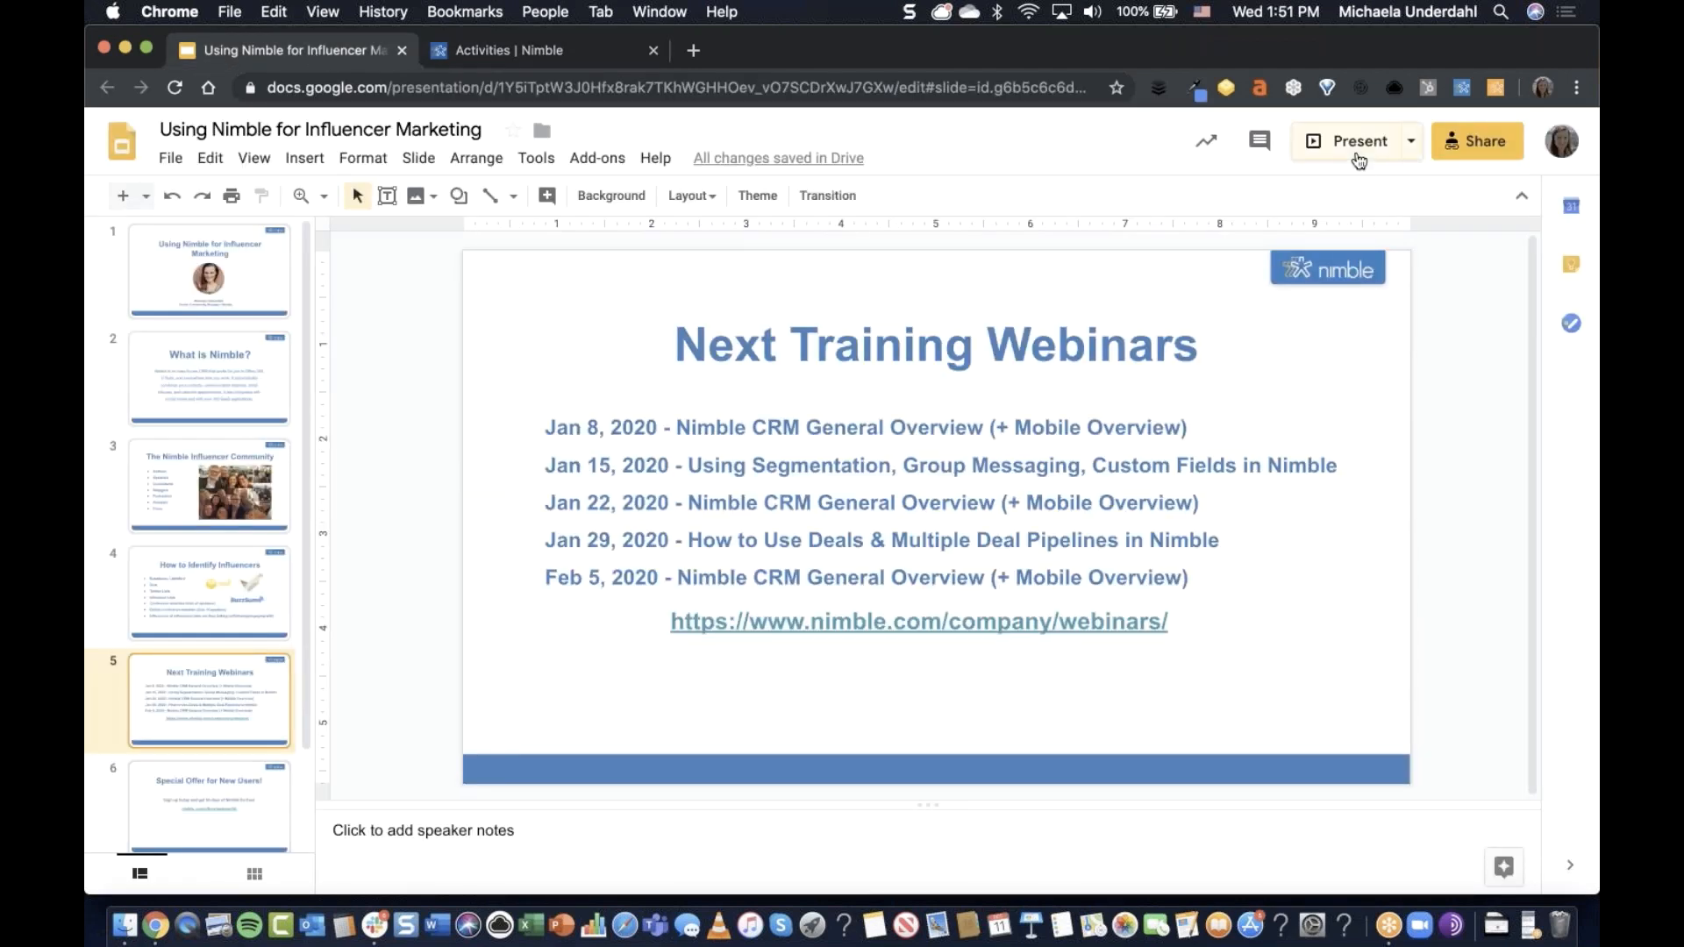
{"action": "left_click", "coordinate": [1350, 140]}
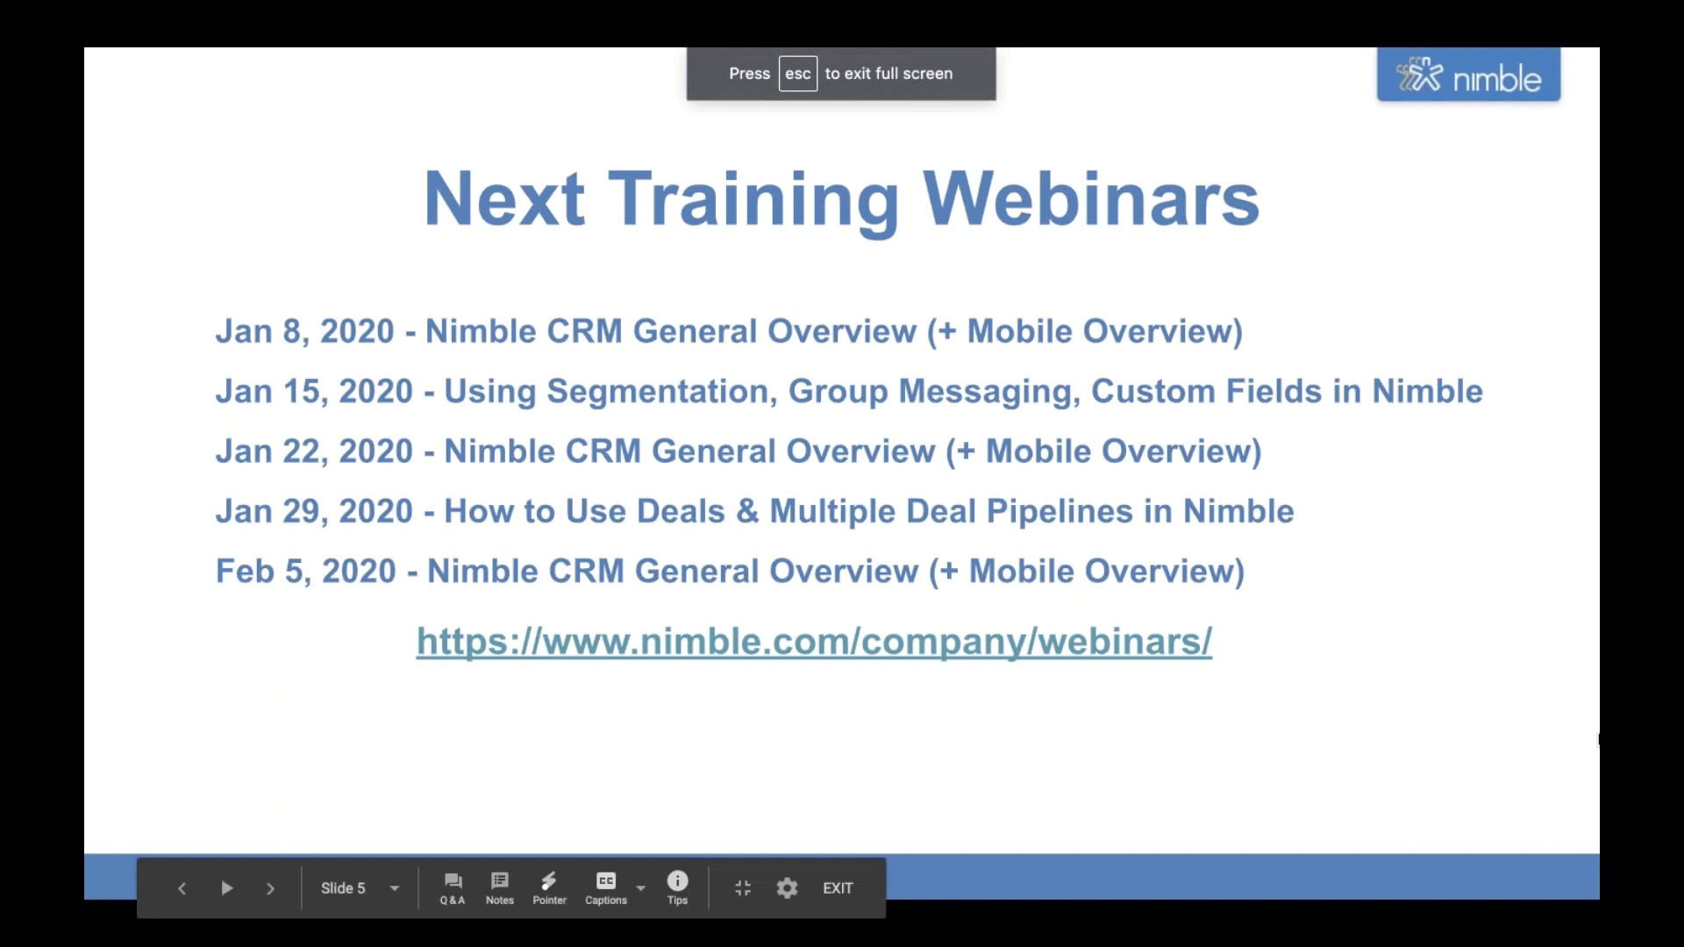